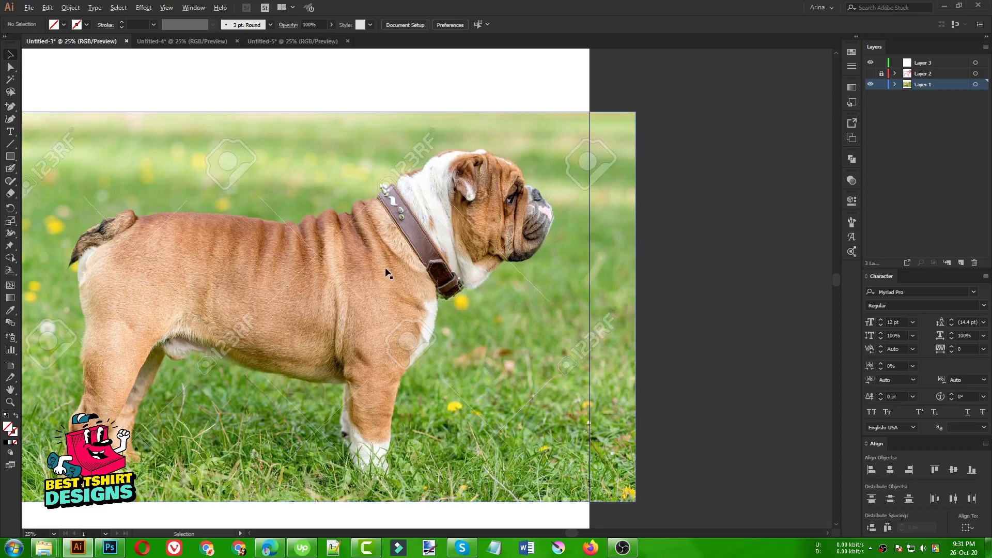
pyautogui.scroll(-1, 385, 274)
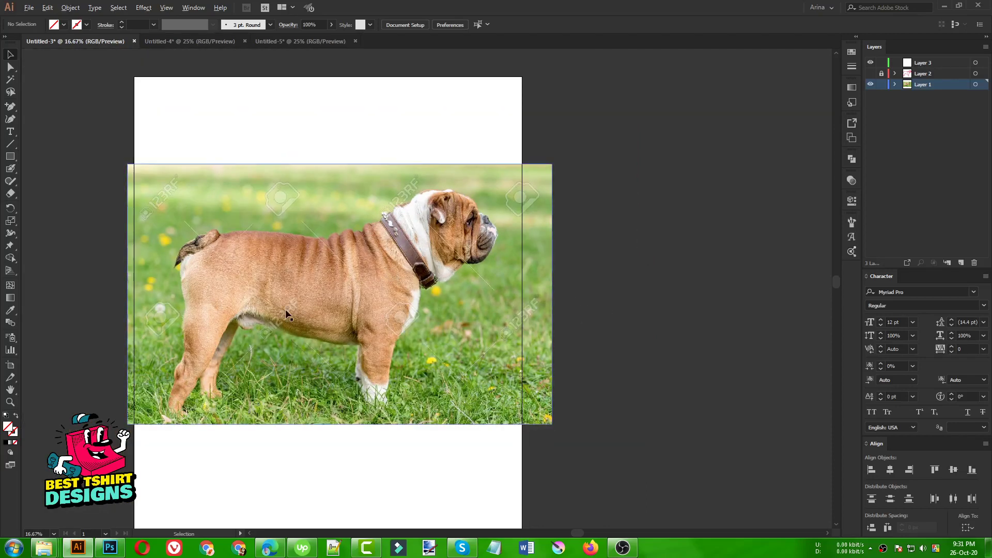
pyautogui.scroll(1, 317, 315)
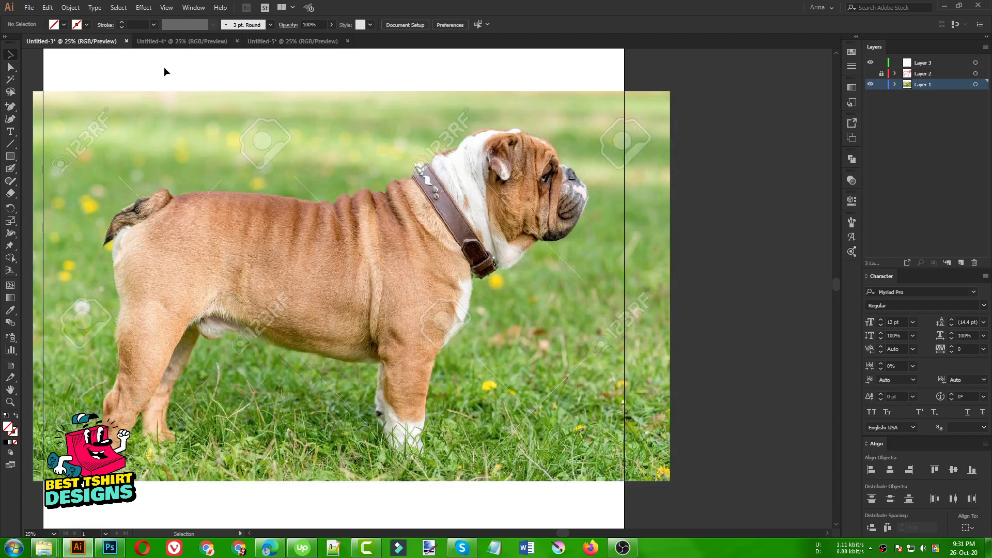
pyautogui.moveTo(164, 67); pyautogui.dragTo(428, 255)
pyautogui.click(714, 324)
pyautogui.scroll(-1, 362, 295)
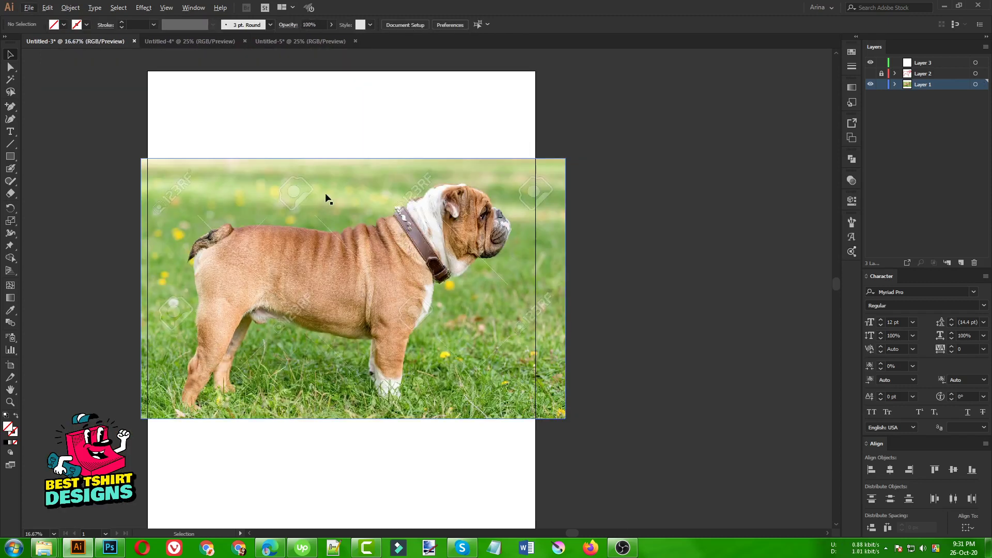
pyautogui.scroll(1, 485, 227)
pyautogui.scroll(-1, 500, 236)
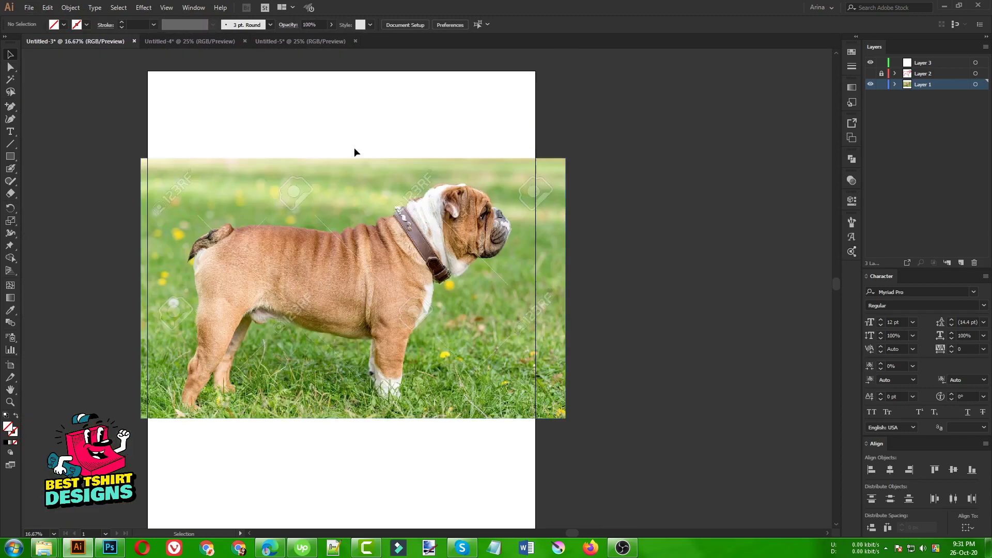
pyautogui.moveTo(200, 123); pyautogui.dragTo(430, 379)
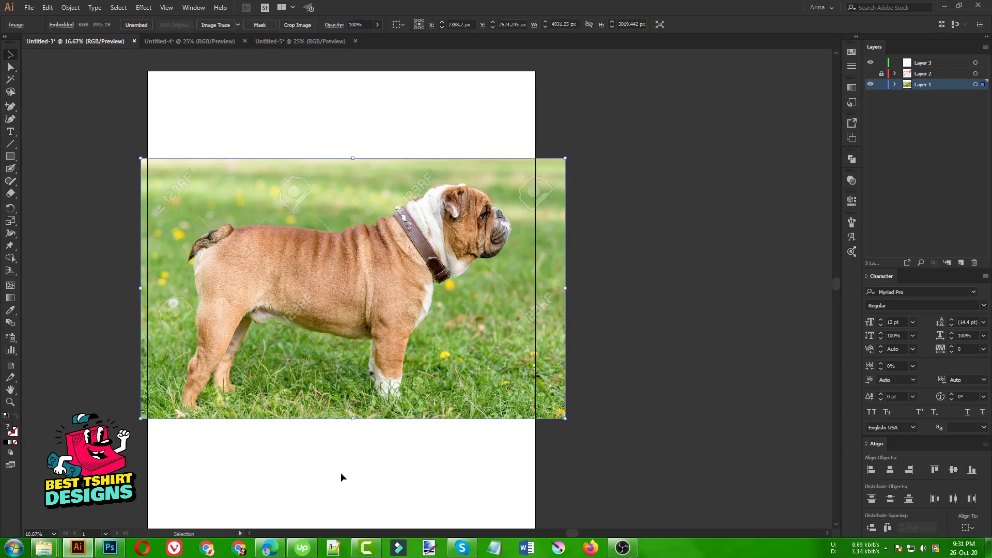
pyautogui.click(361, 471)
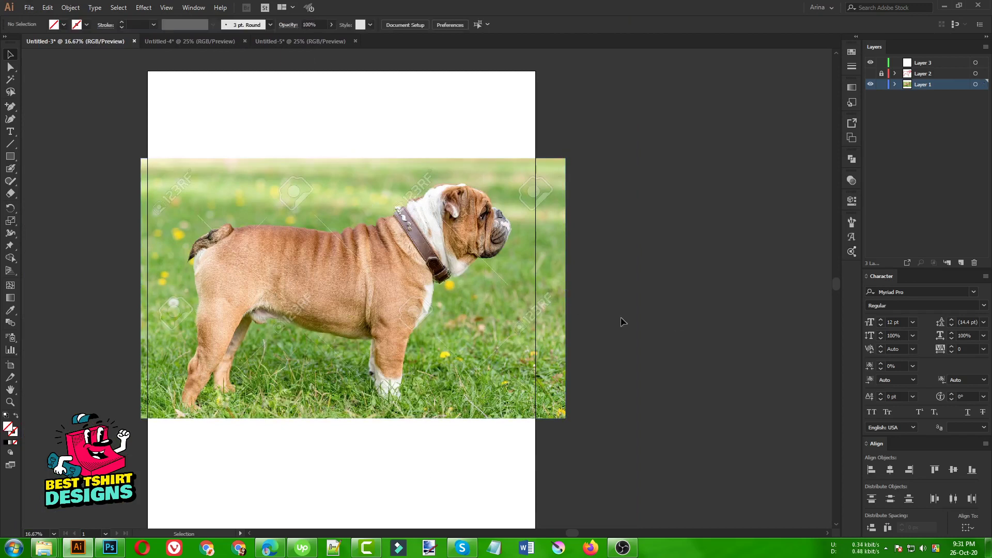
pyautogui.scroll(2, 278, 196)
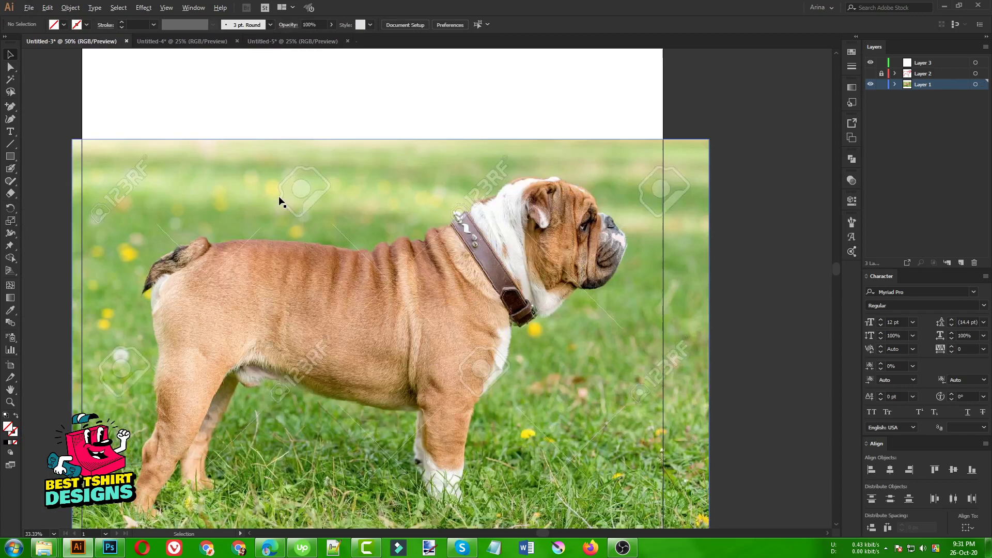
pyautogui.scroll(-2, 284, 204)
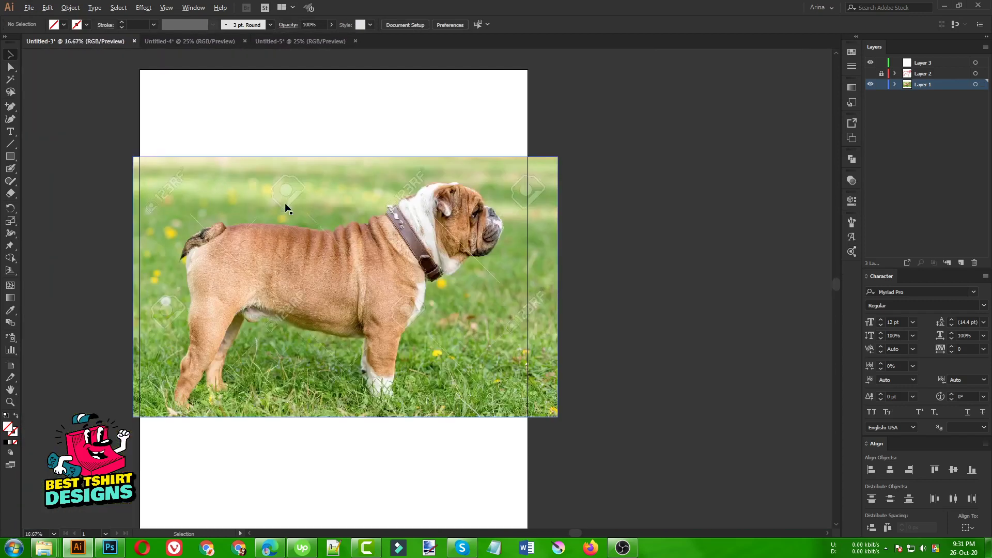
pyautogui.scroll(1, 404, 243)
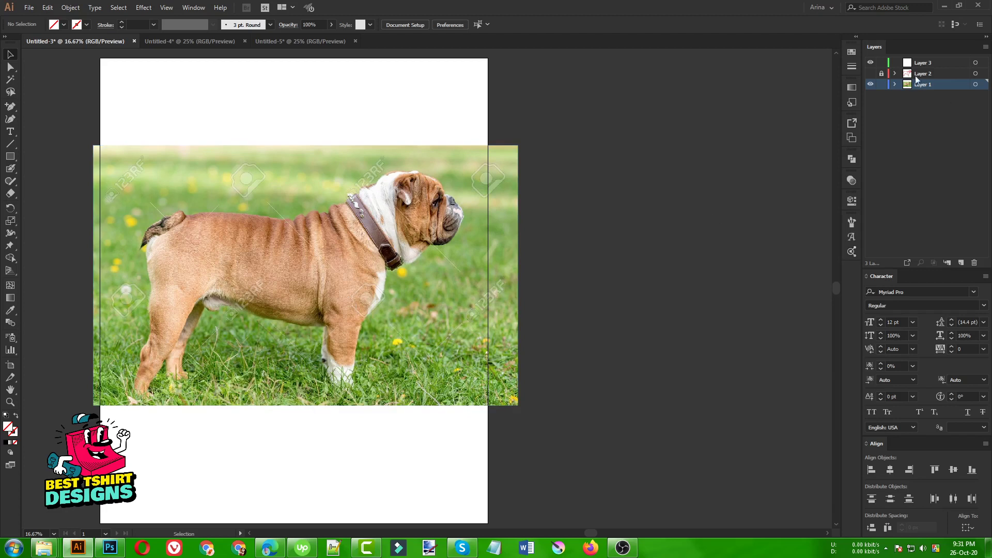
# - Toggle the visibility of Layer 2 and Layer 1 to compare the line tracing with the dog photo
pyautogui.click(871, 73)
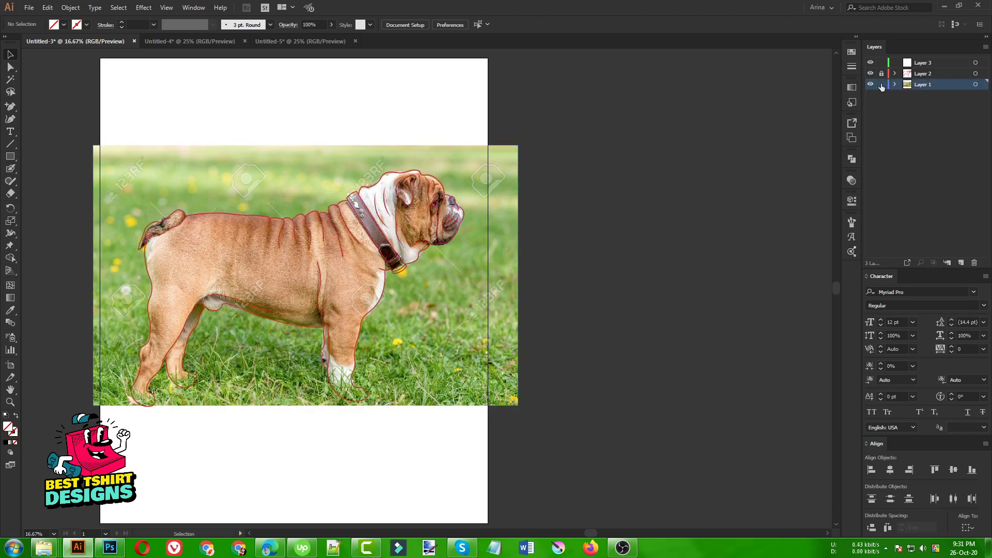
pyautogui.click(870, 84)
pyautogui.scroll(1, 397, 224)
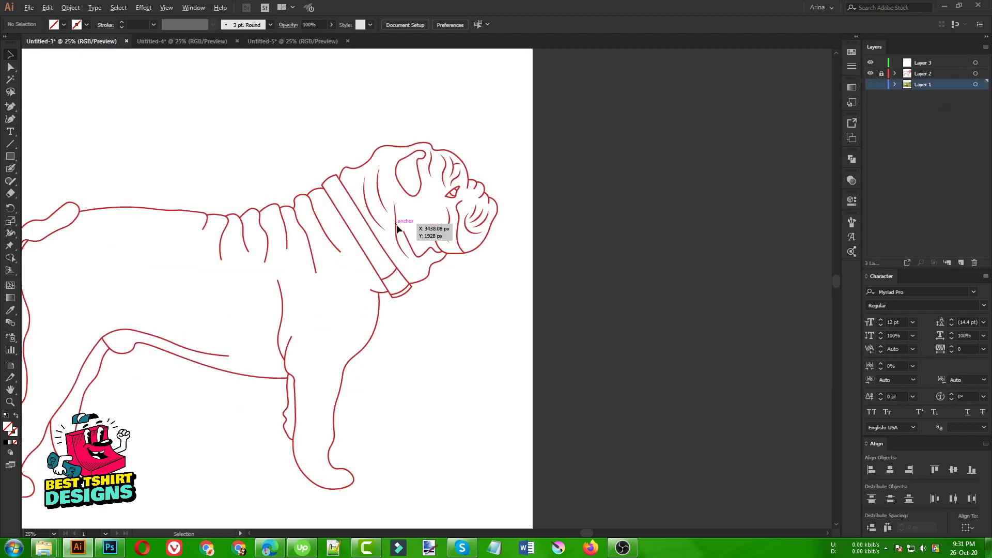
pyautogui.scroll(-1, 519, 243)
pyautogui.moveTo(129, 149); pyautogui.dragTo(547, 470)
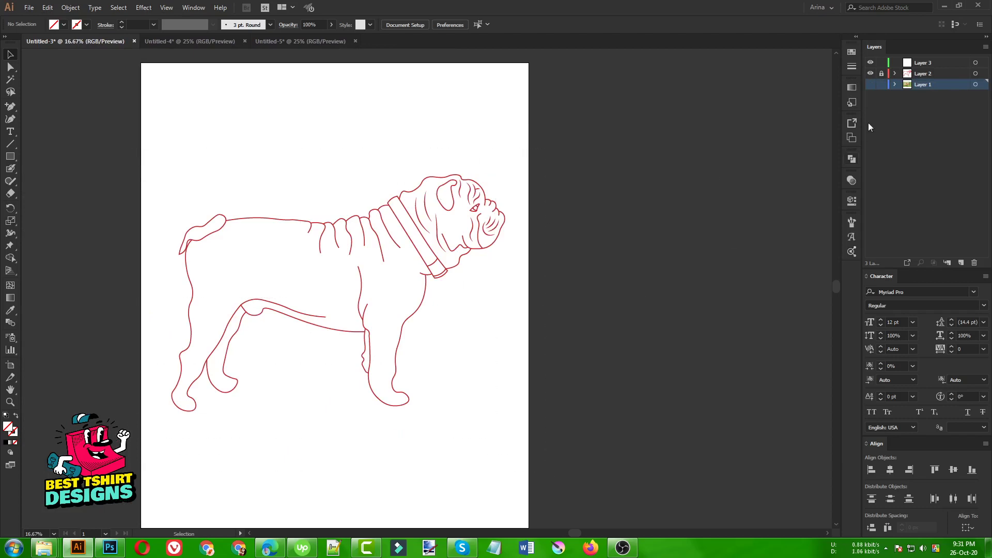
pyautogui.click(870, 84)
pyautogui.click(870, 73)
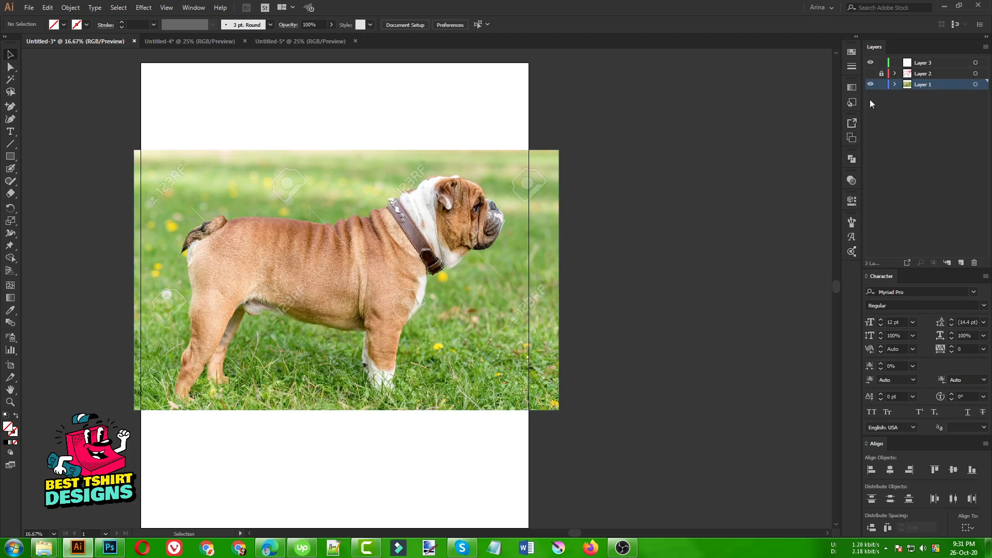
# - Lower the opacity of the dog photo on Layer 1 to 50%
pyautogui.click(458, 275)
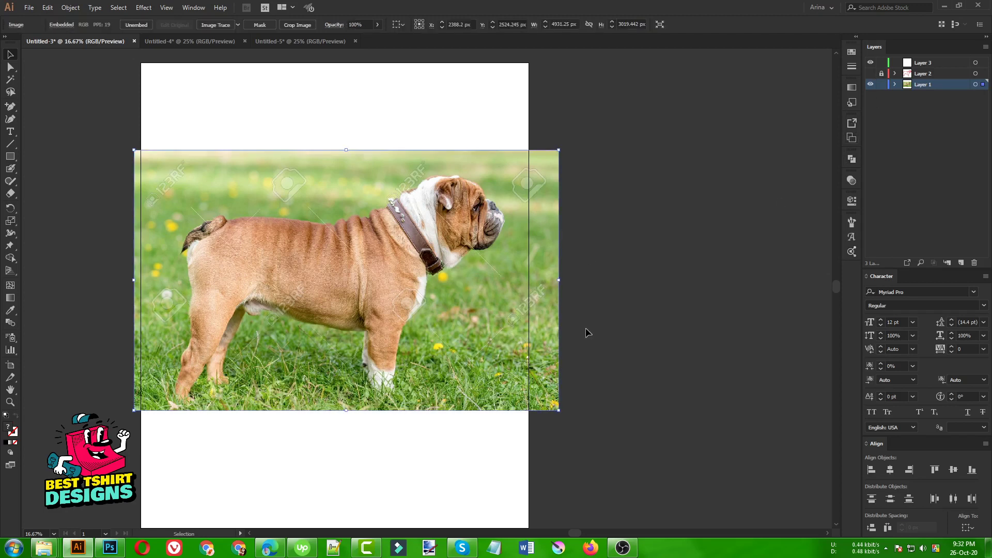
pyautogui.click(588, 332)
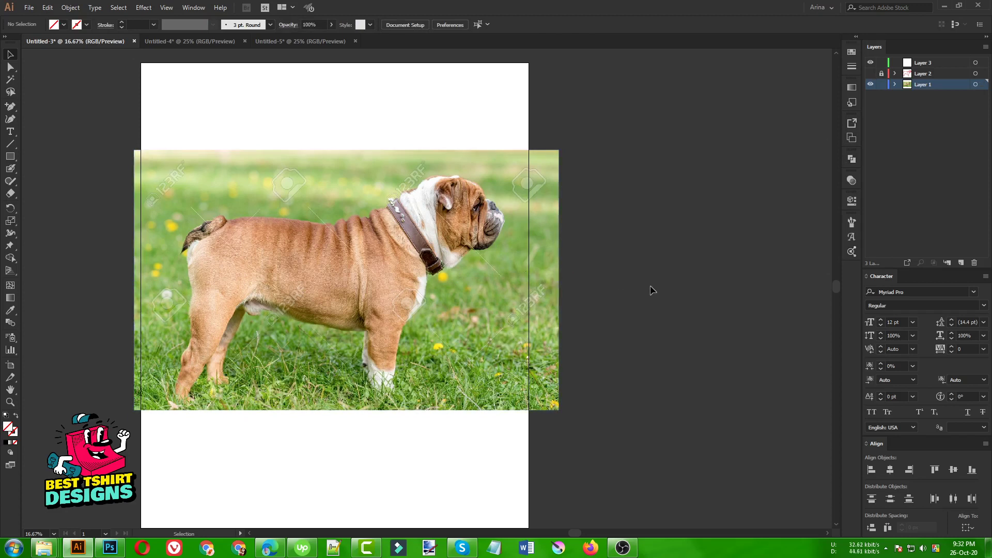
pyautogui.click(481, 253)
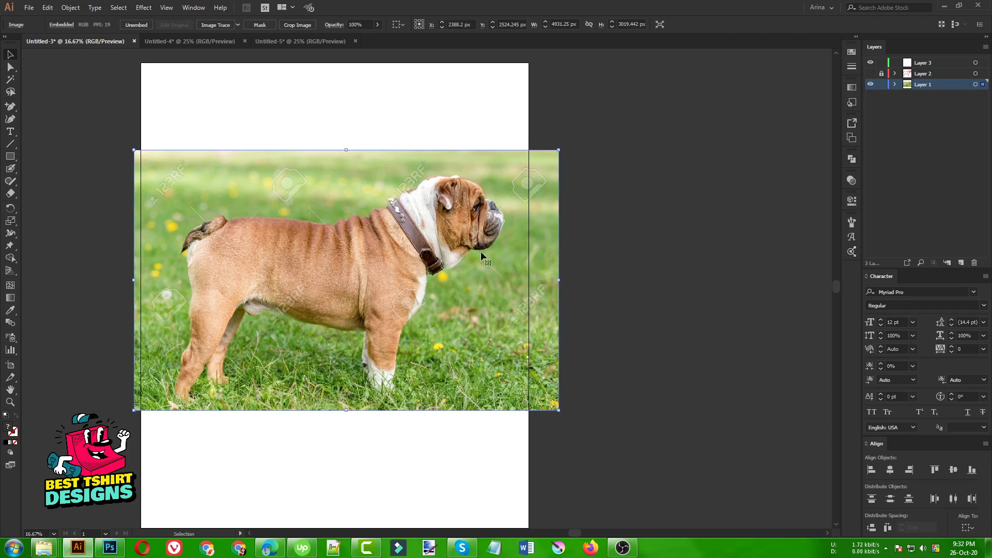
pyautogui.click(913, 64)
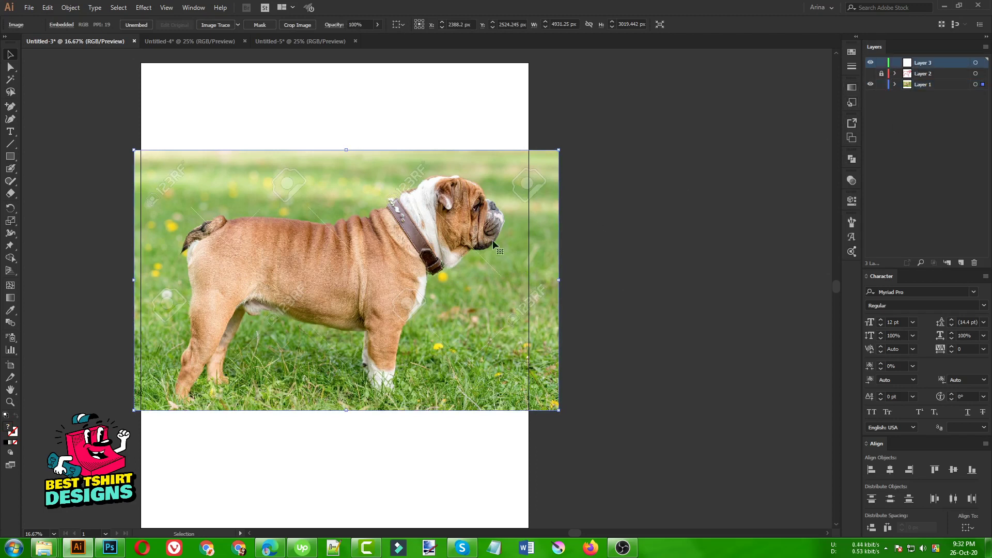
pyautogui.scroll(-4, 360, 24)
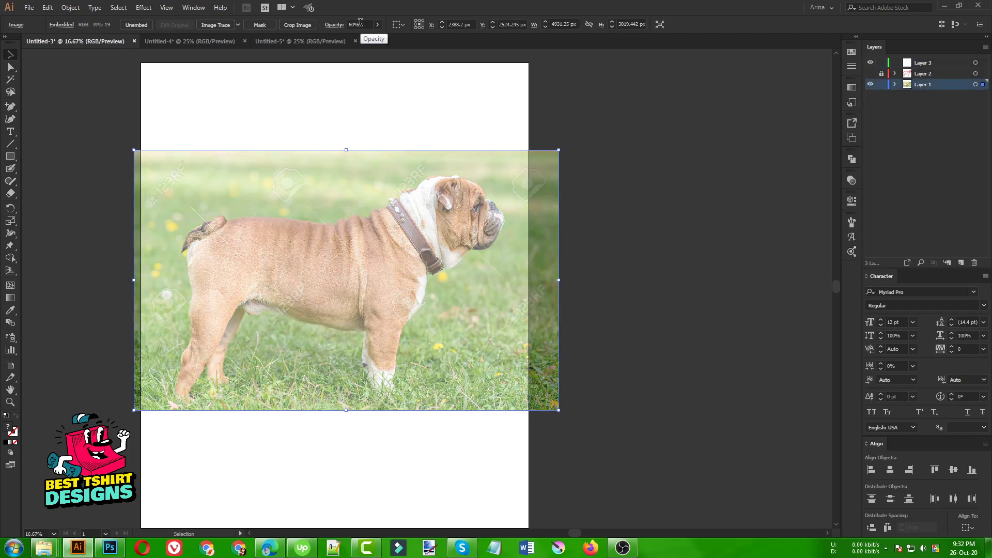
pyautogui.scroll(-1, 360, 23)
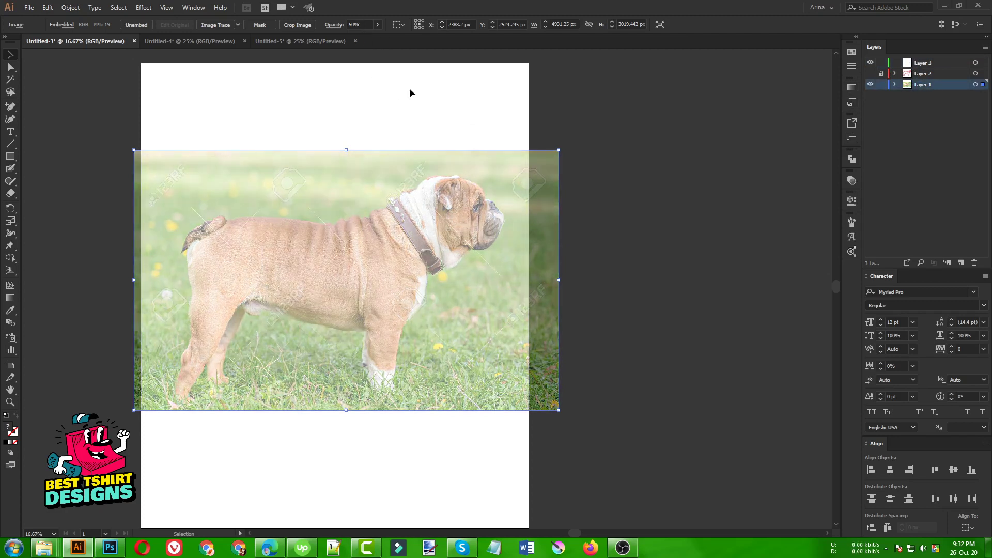
# - Lock Layer 1 containing the dog photo and make Layer 3 the active layer
pyautogui.click(881, 84)
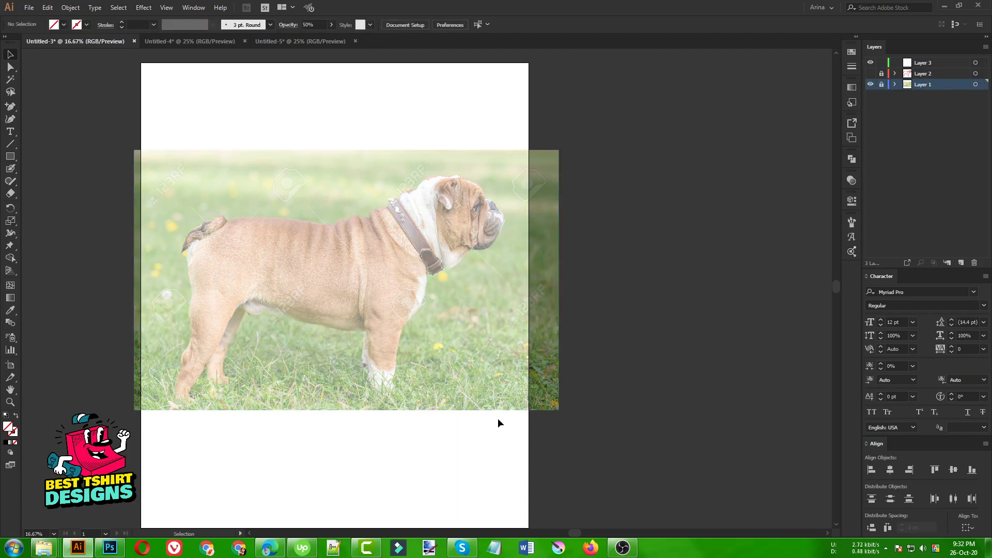
pyautogui.moveTo(269, 173); pyautogui.dragTo(510, 387)
pyautogui.click(909, 64)
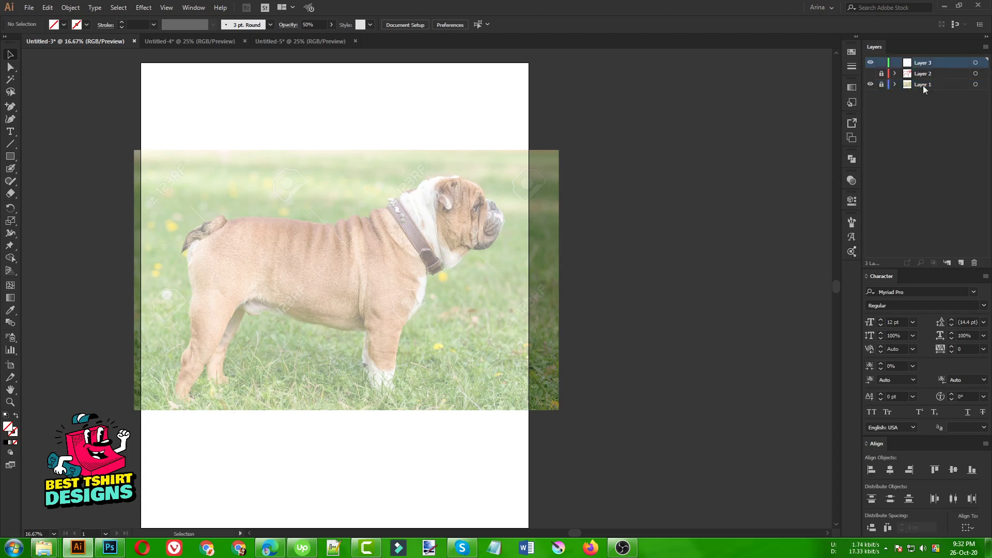
# - Draw a three-point path with the Curvature tool along the collar's head-side edge, extending past both ends of the collar
pyautogui.scroll(3, 488, 179)
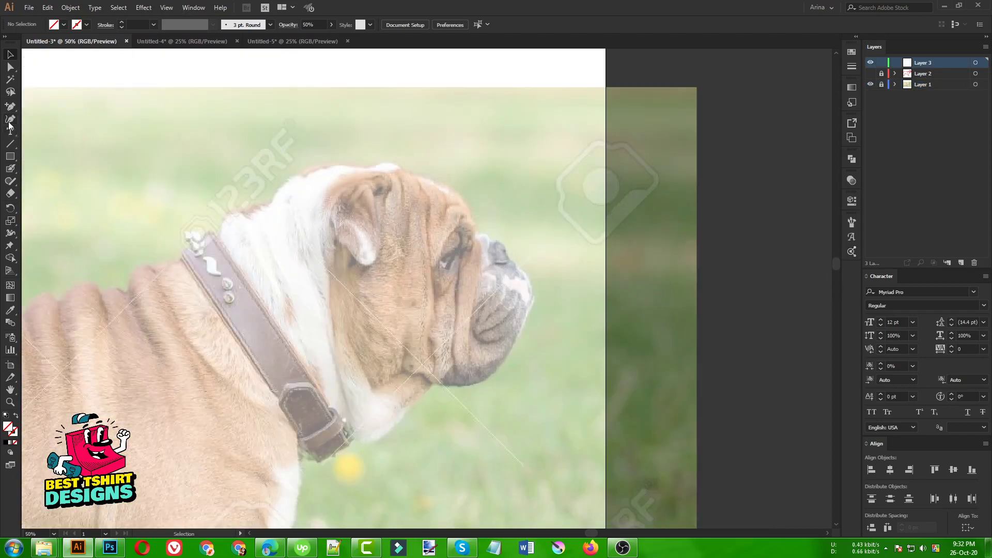
pyautogui.click(10, 122)
pyautogui.scroll(-2, 444, 363)
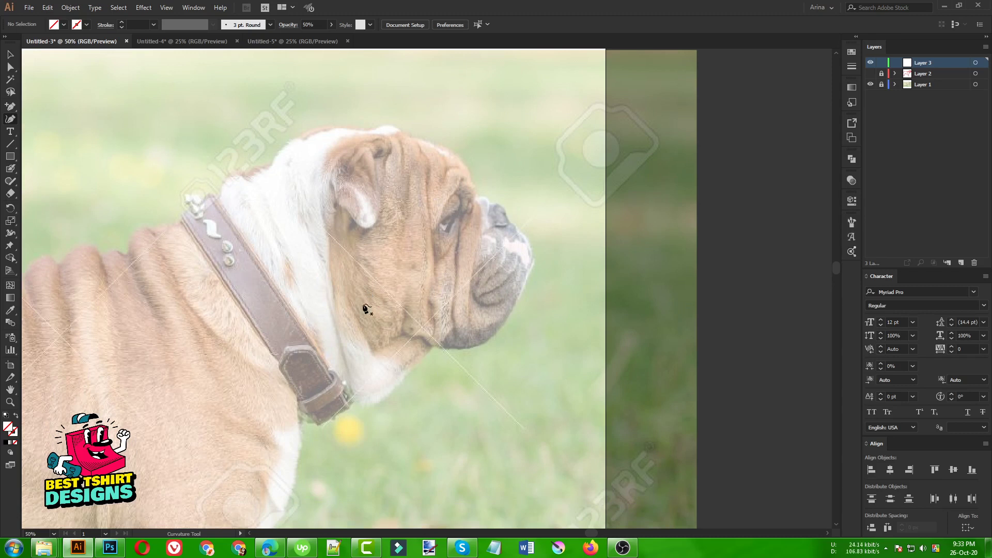
pyautogui.click(204, 173)
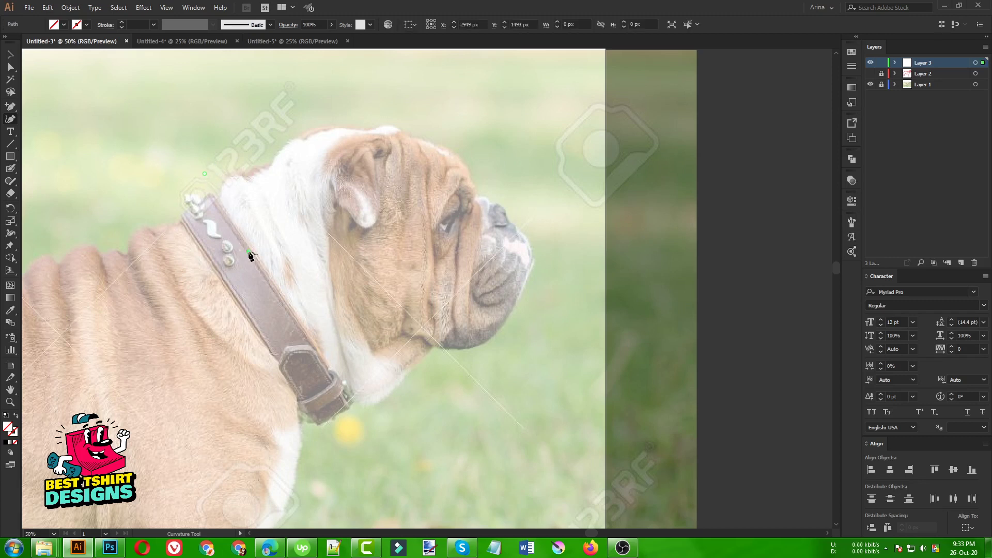
pyautogui.click(318, 350)
pyautogui.click(378, 431)
pyautogui.press('v')
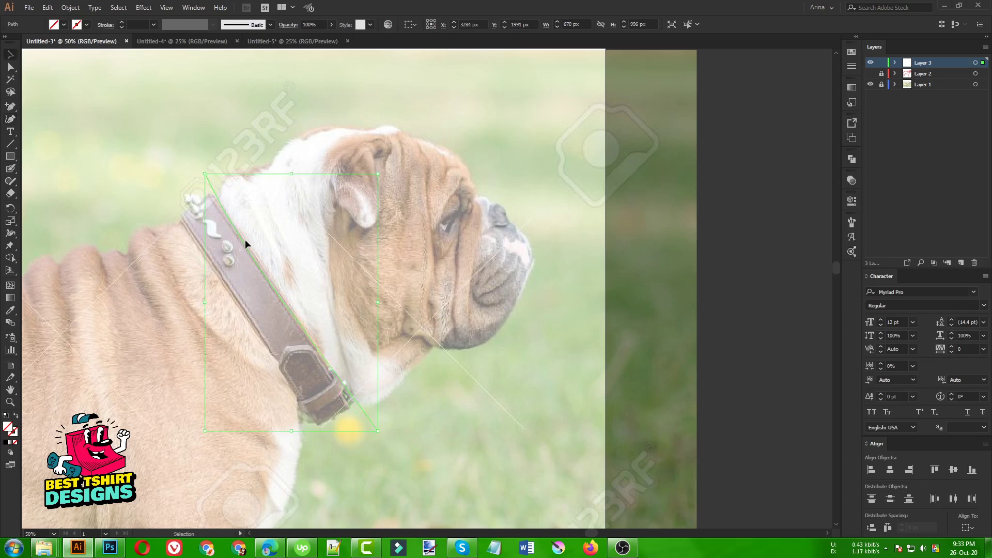
# - Give the collar edge path a red stroke with a weight of 10 pt
pyautogui.click(246, 226)
pyautogui.click(233, 226)
pyautogui.click(86, 25)
pyautogui.click(78, 43)
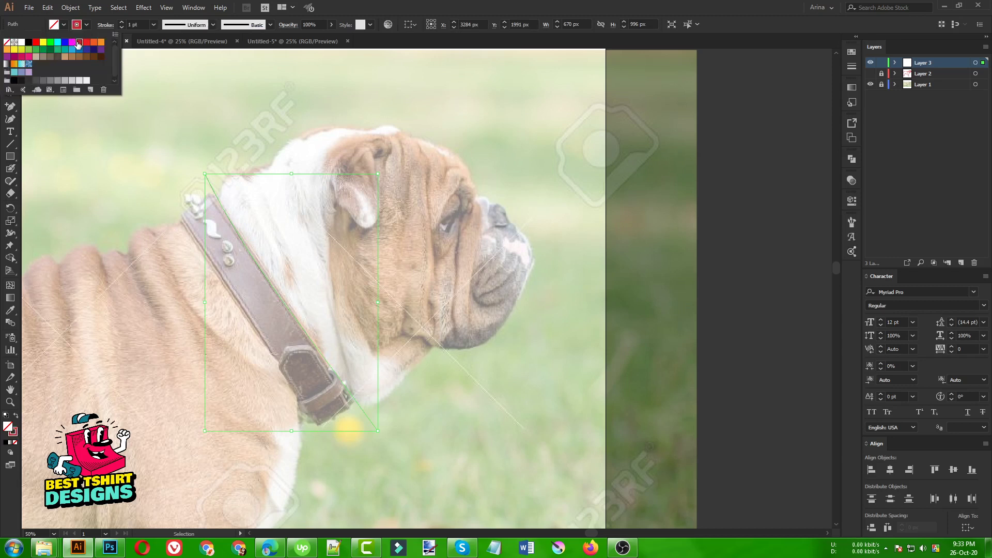
pyautogui.click(152, 102)
pyautogui.press('Return')
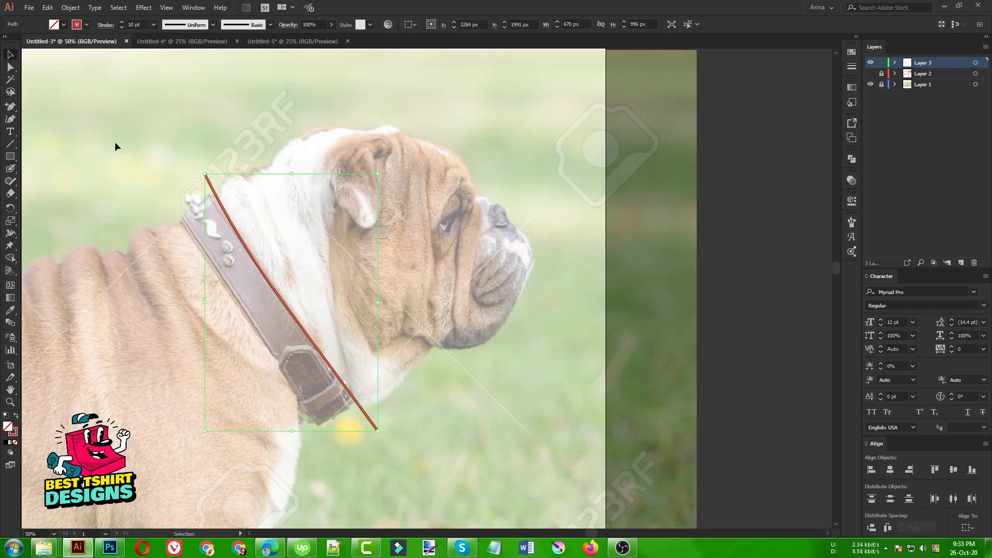
pyautogui.click(278, 329)
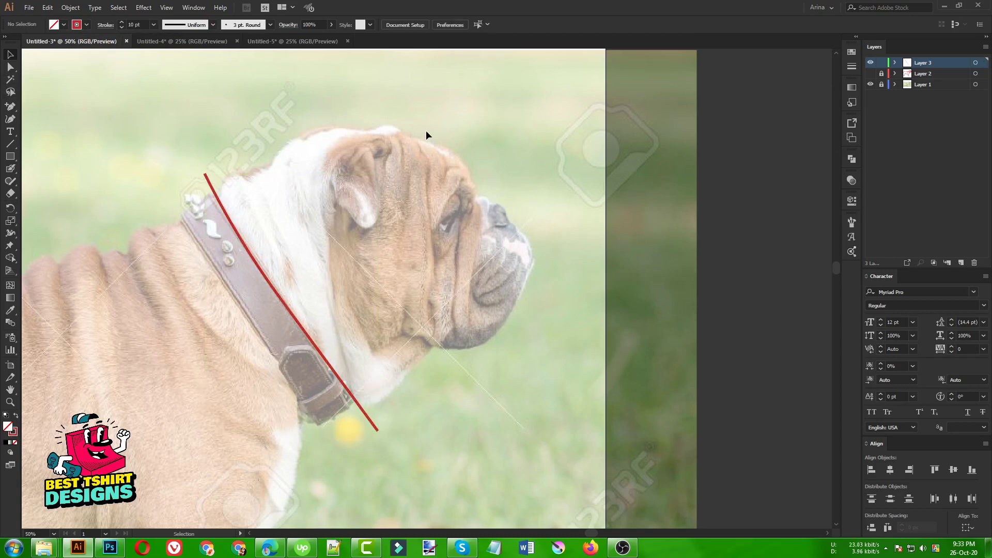
# - Draw a three-point Curvature path along the collar's body-side edge, extending past both ends of the collar
pyautogui.click(11, 119)
pyautogui.click(173, 200)
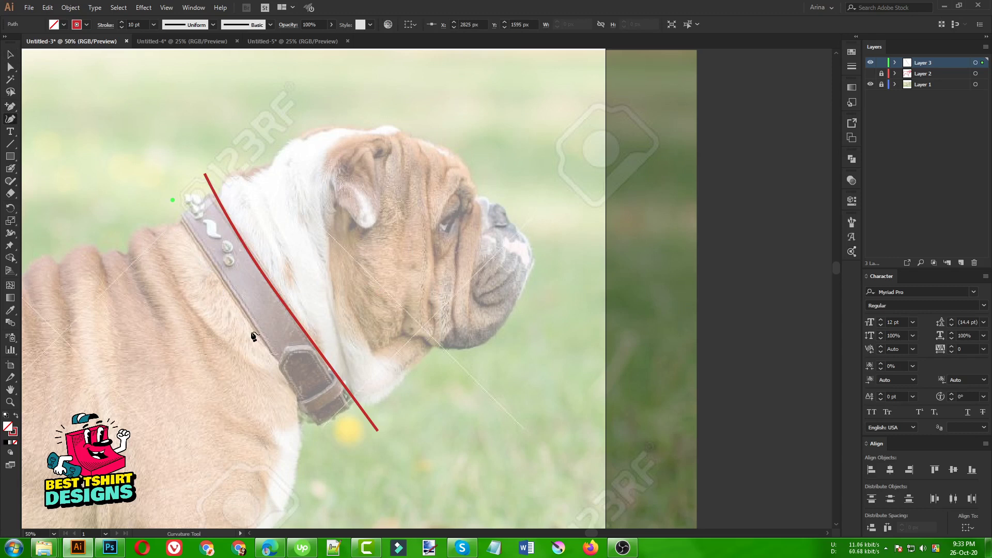
pyautogui.click(263, 339)
pyautogui.click(333, 444)
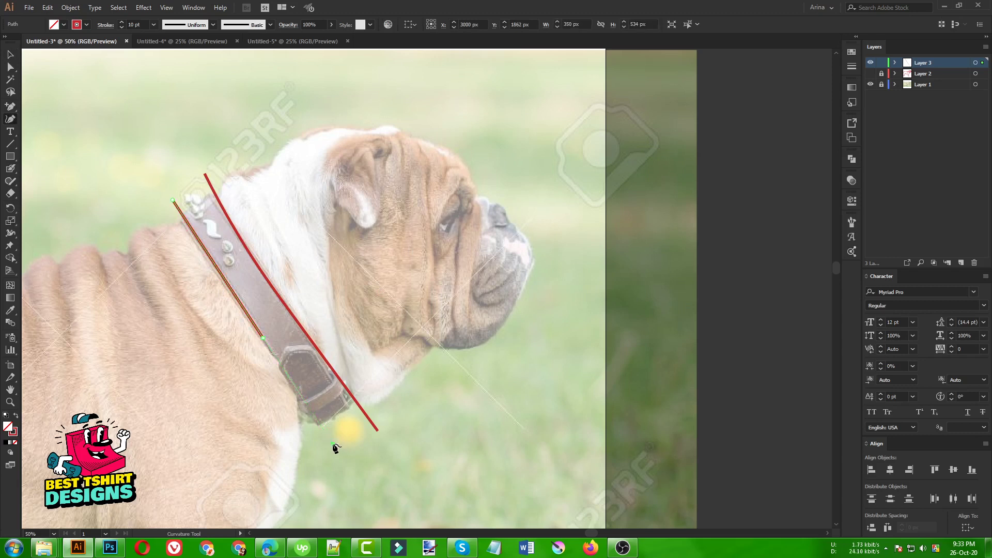
pyautogui.press('Escape')
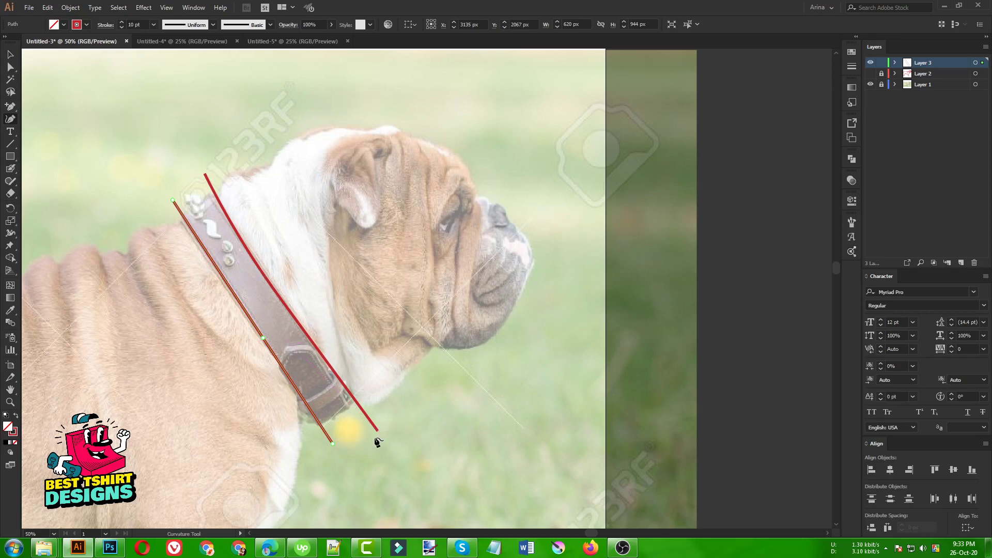
# - Draw curved paths across the collar's lower and upper ends, crossing both edge lines
pyautogui.click(308, 422)
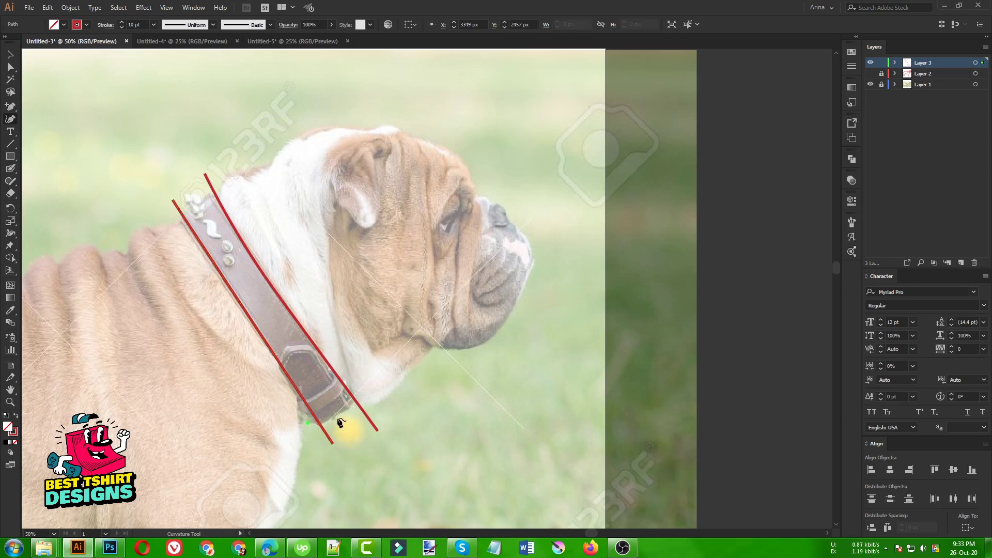
pyautogui.click(338, 415)
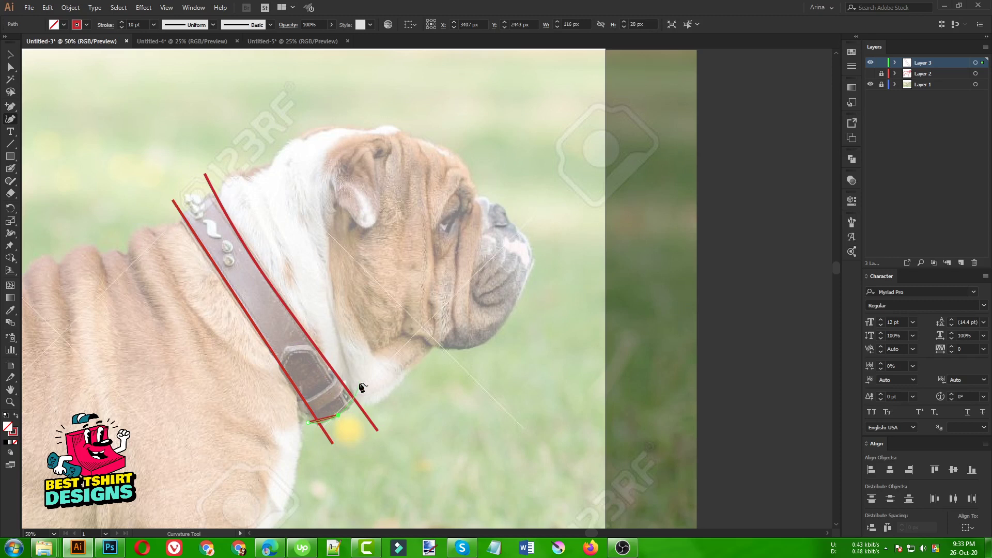
pyautogui.click(359, 383)
pyautogui.press('Escape')
pyautogui.click(176, 223)
pyautogui.click(222, 193)
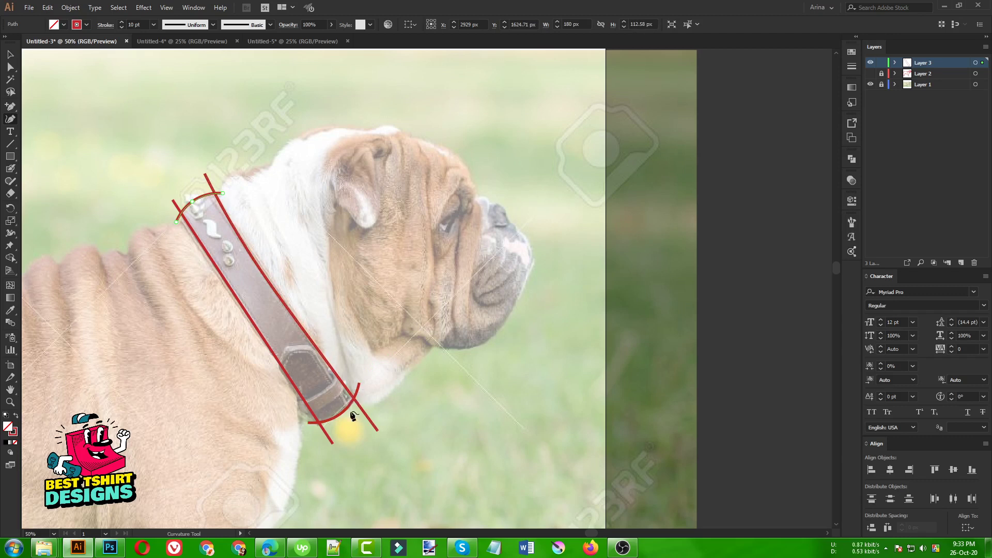
pyautogui.press('v')
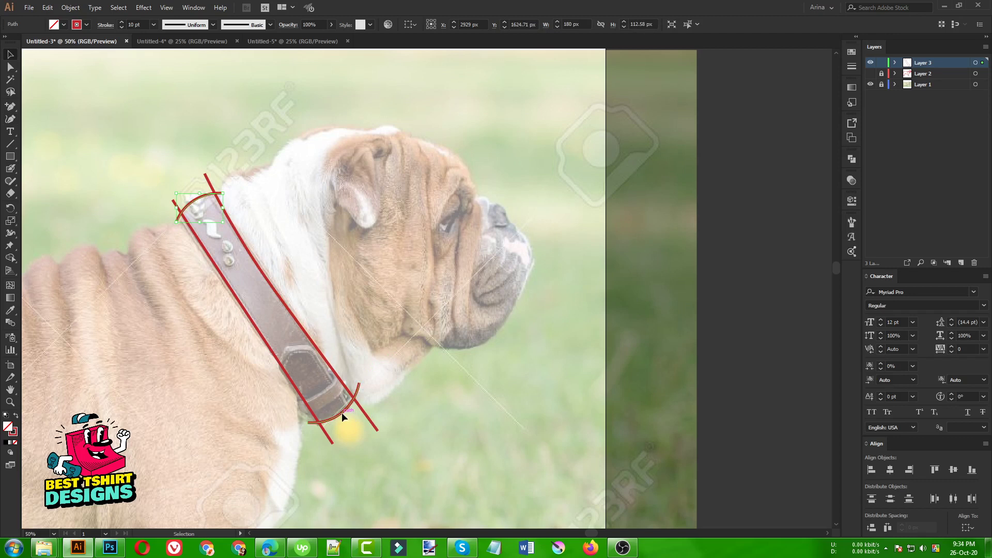
# - Move the arc across the collar's lower end slightly outward, away from the buckle, and deselect it
pyautogui.moveTo(342, 412); pyautogui.dragTo(346, 424)
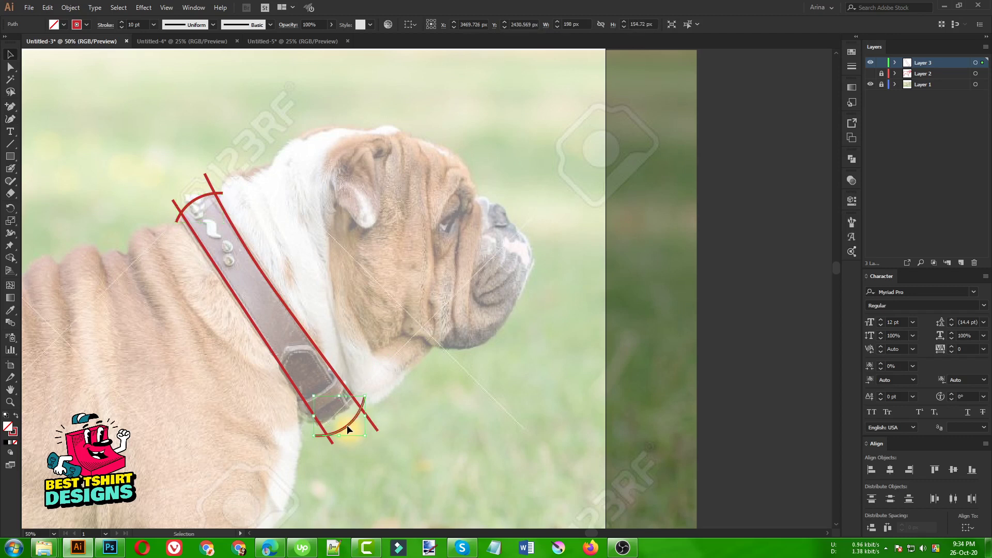
pyautogui.click(400, 414)
# - Draw a three-point Curvature path from the collar's lower end along the throat into the cheek, shifting its middle point onto the throat outline
pyautogui.scroll(1, 371, 407)
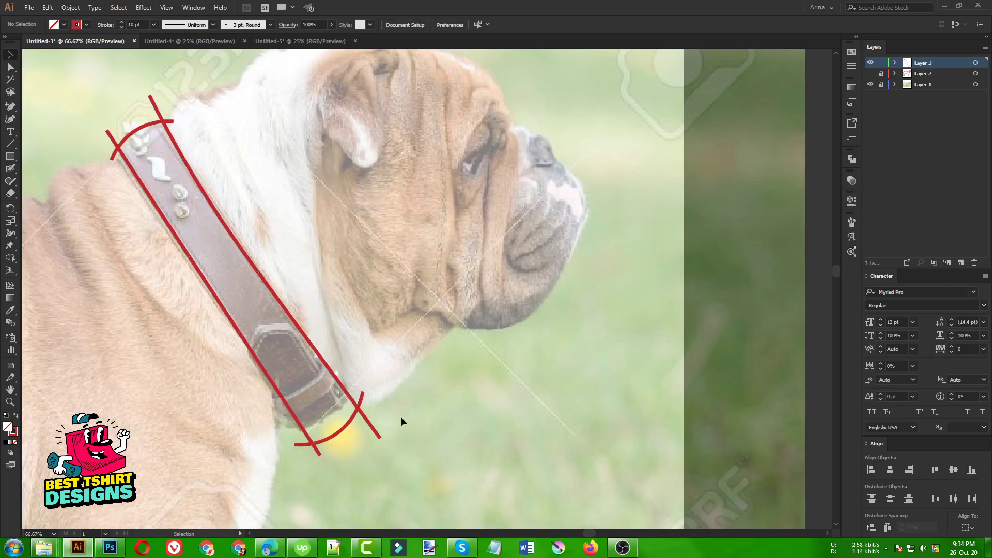
pyautogui.click(9, 119)
pyautogui.click(341, 401)
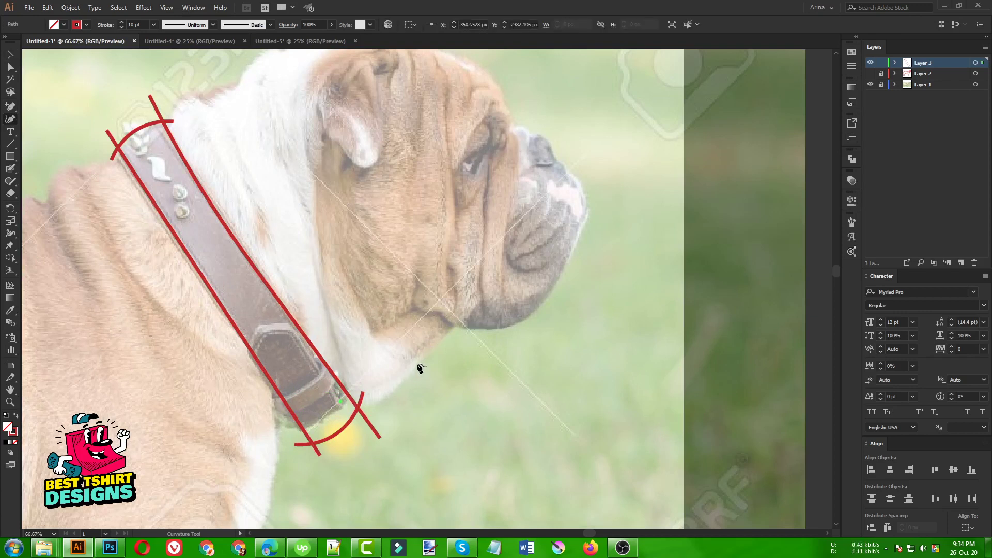
pyautogui.click(418, 365)
pyautogui.click(460, 278)
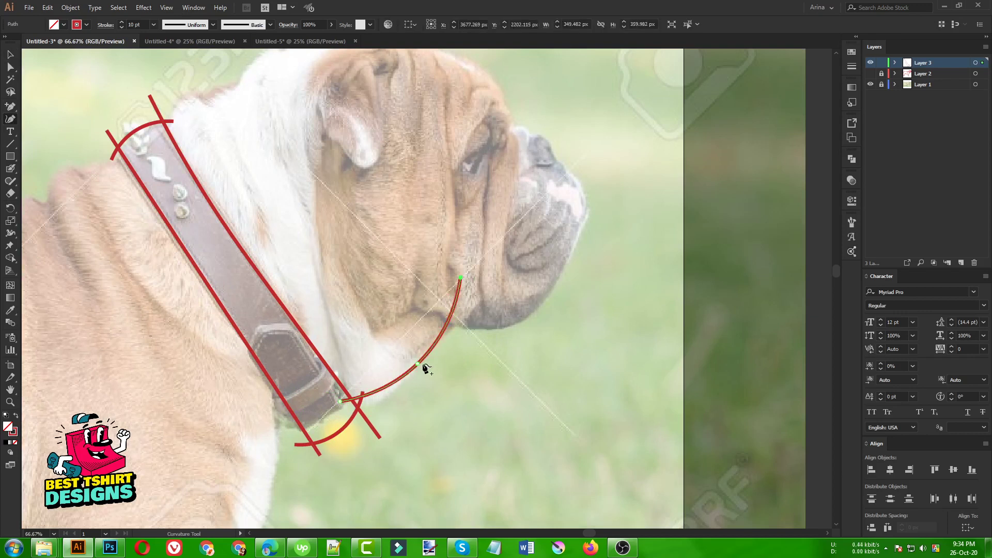
pyautogui.moveTo(412, 368); pyautogui.dragTo(397, 380)
pyautogui.click(396, 383)
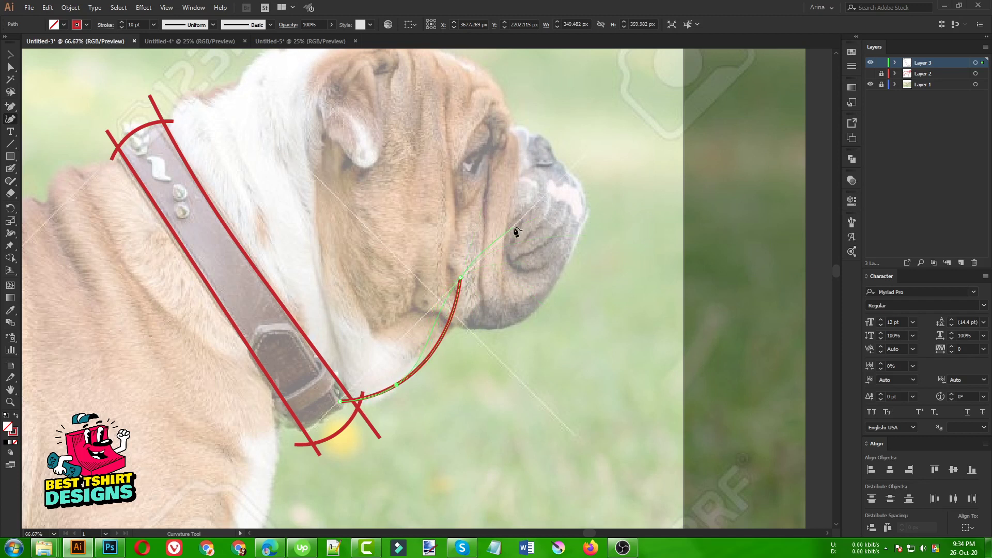
# - Draw a five-point Curvature path from the jowl along the chin and up the front of the muzzle to below the nose
pyautogui.click(430, 318)
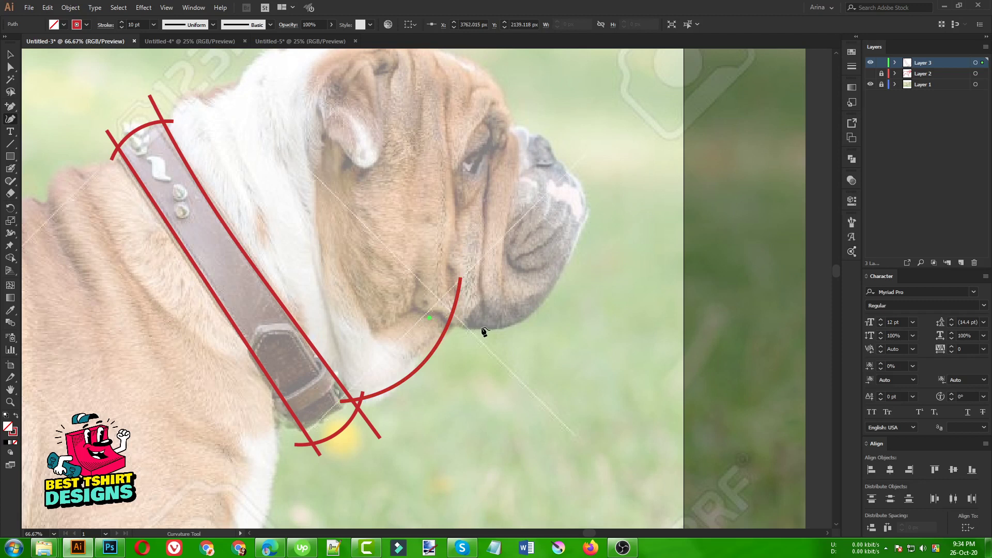
pyautogui.click(484, 327)
pyautogui.click(558, 280)
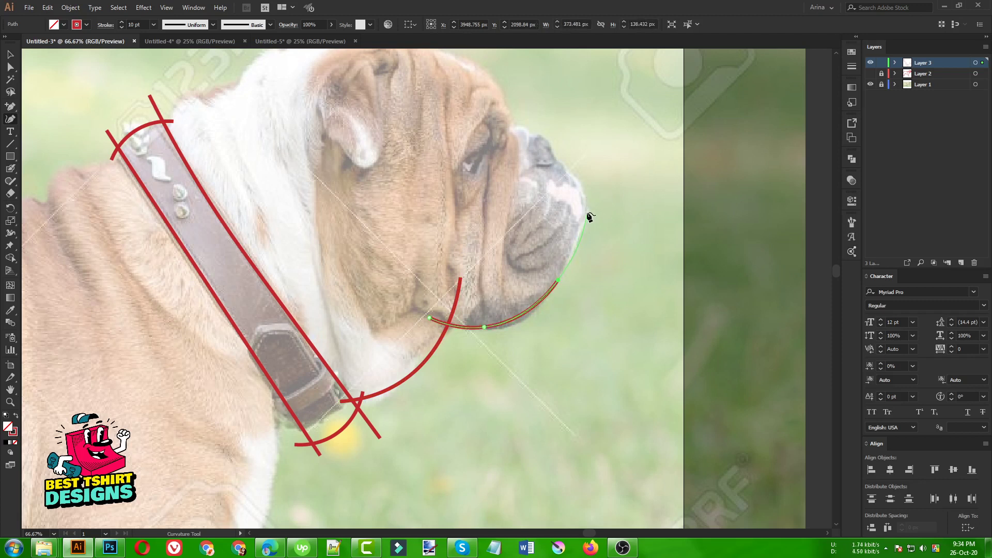
pyautogui.click(587, 212)
pyautogui.click(573, 178)
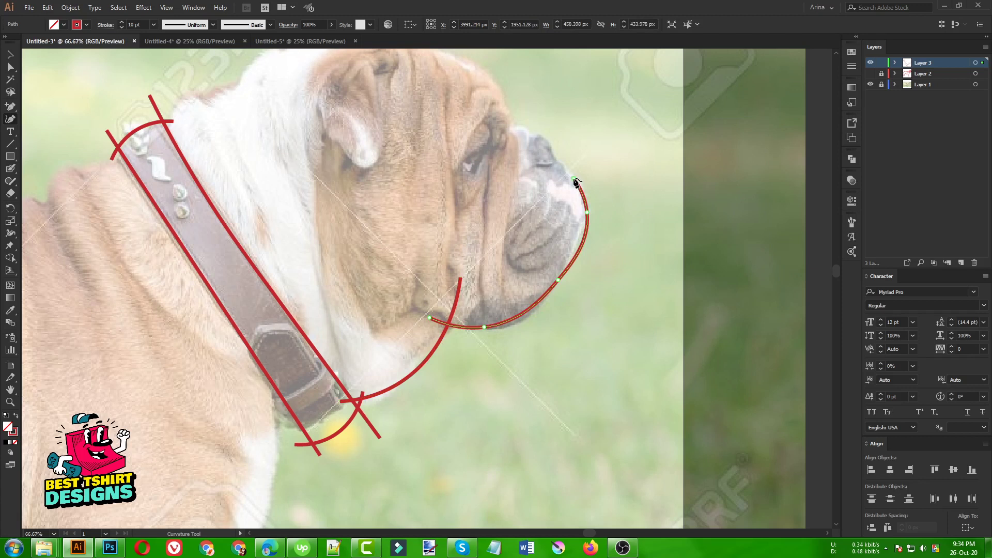
pyautogui.press('Escape')
# - Trace the nape and top of the head with one Curvature path from the collar's upper end, curling its end down into the forehead
pyautogui.scroll(3, 508, 247)
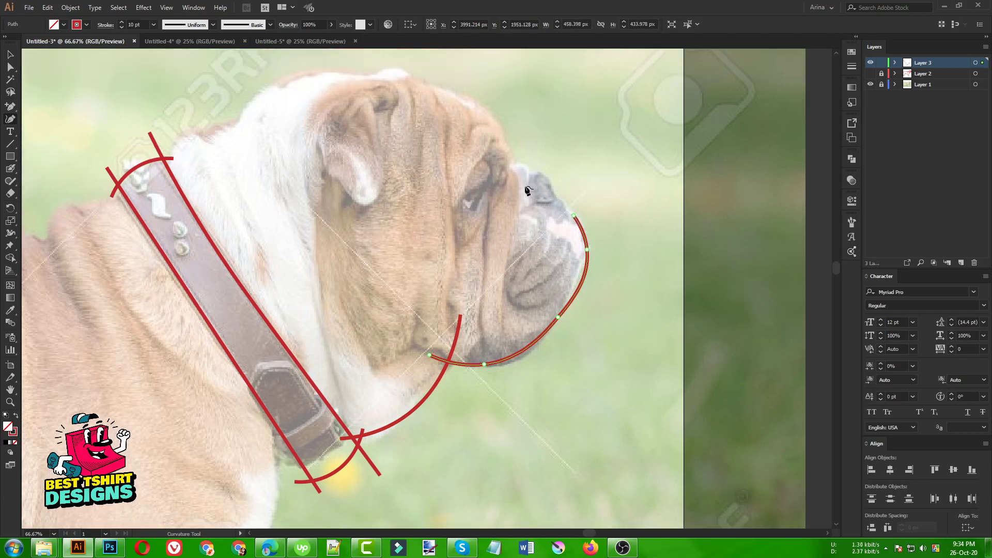
pyautogui.click(162, 174)
pyautogui.click(190, 136)
pyautogui.click(230, 125)
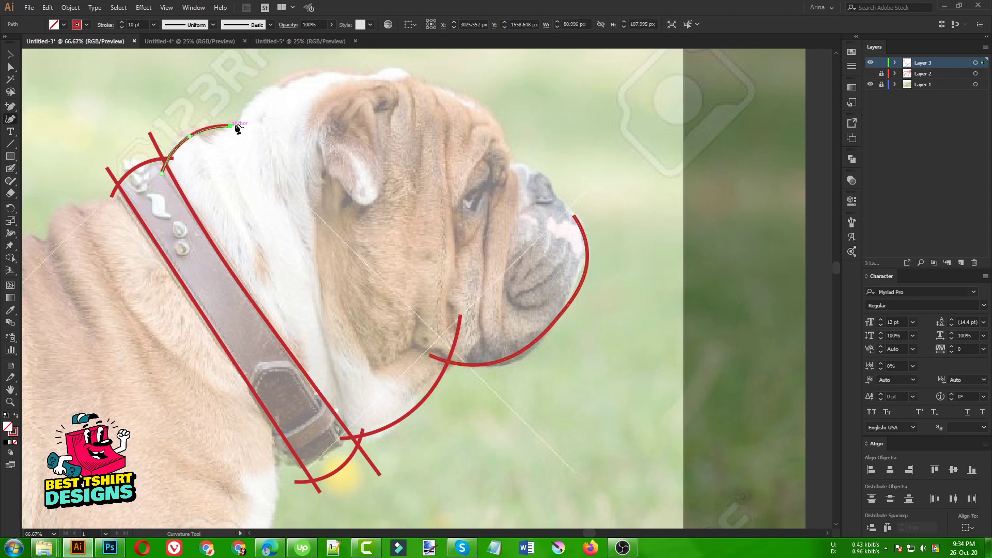
pyautogui.click(259, 93)
pyautogui.click(320, 65)
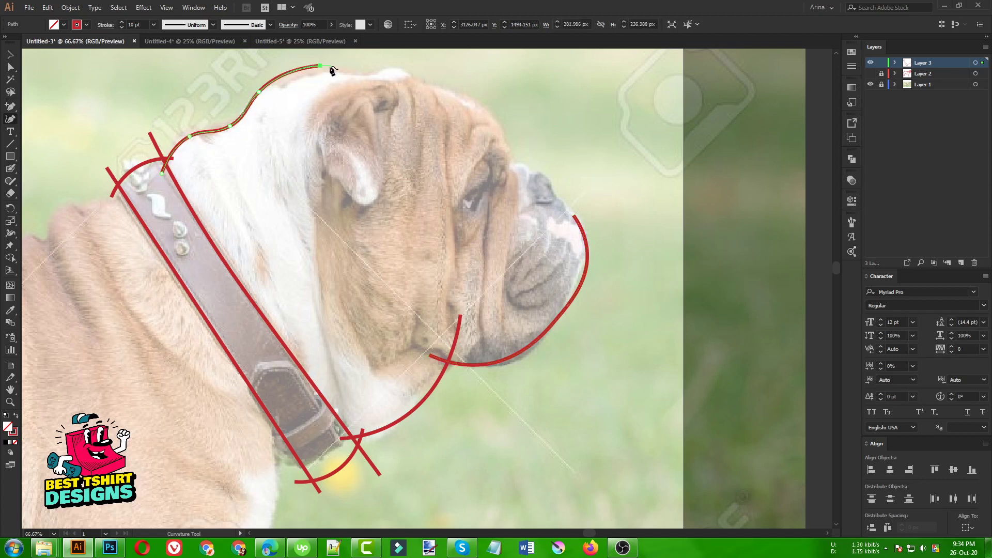
pyautogui.click(365, 71)
pyautogui.click(392, 66)
pyautogui.click(419, 76)
pyautogui.click(426, 102)
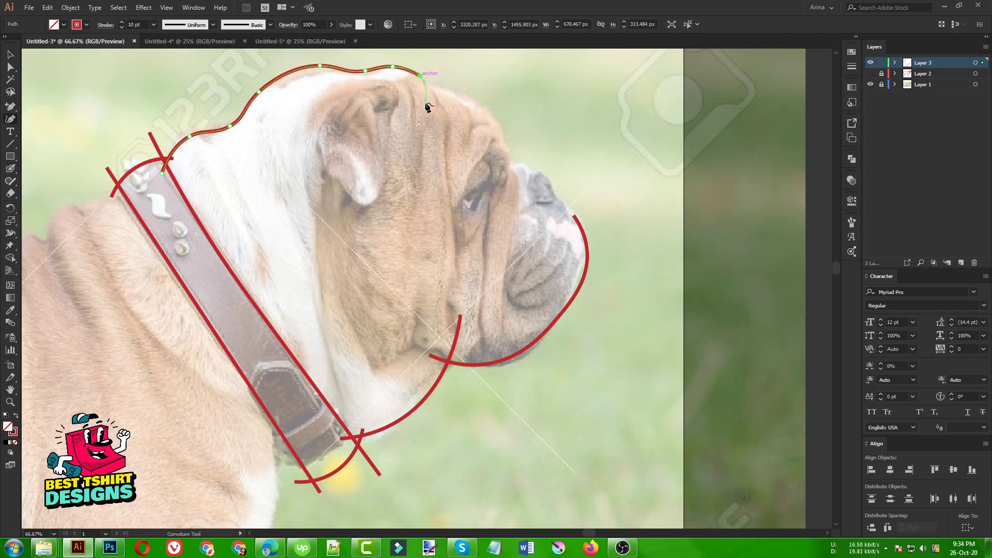
pyautogui.press('Escape')
# - Draw a five-point Curvature path along the forehead, from the top of the head down to the brow
pyautogui.click(411, 81)
pyautogui.click(450, 87)
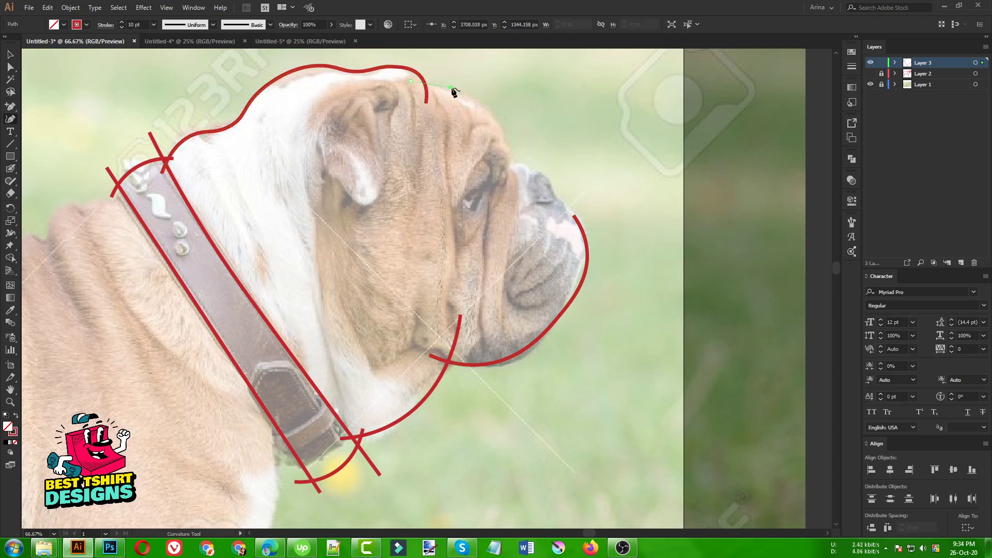
pyautogui.click(493, 116)
pyautogui.click(509, 150)
pyautogui.click(504, 173)
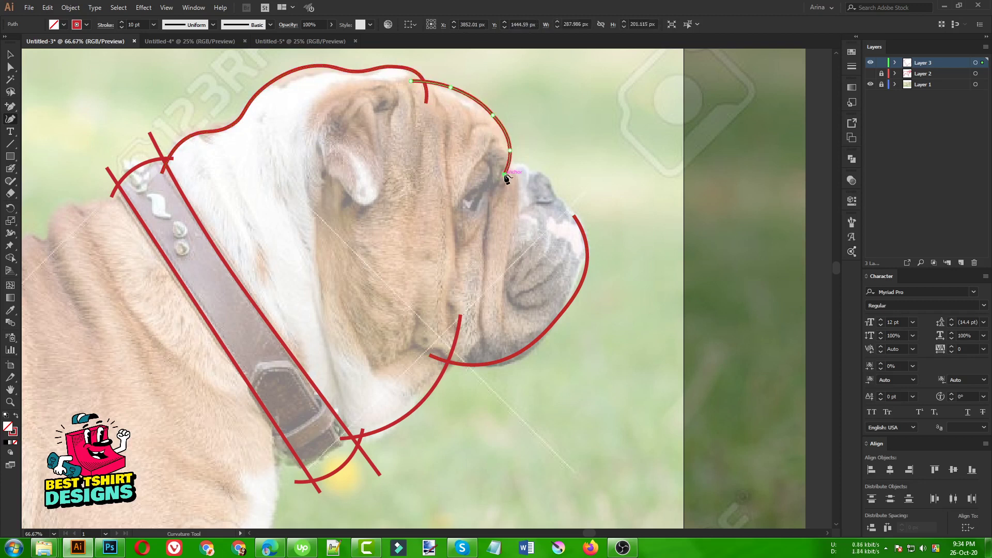
pyautogui.press('Escape')
# - Draw a short four-point arc over the bump between the brow and the nose, crossing the forehead line
pyautogui.click(497, 164)
pyautogui.click(522, 163)
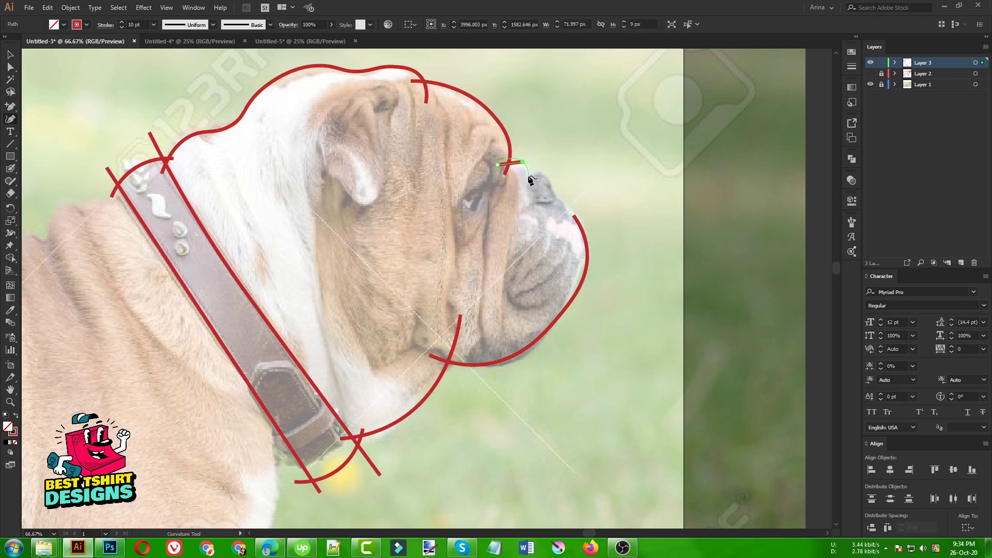
pyautogui.click(528, 175)
pyautogui.click(527, 189)
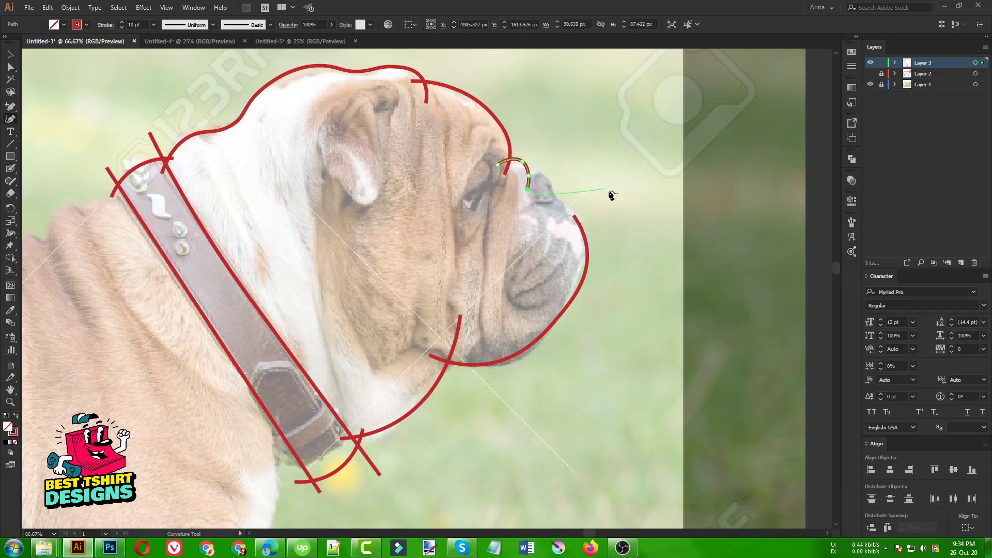
pyautogui.press('Escape')
# - Draw a five-point Curvature path over the nose and down to the upper end of the muzzle outline
pyautogui.click(519, 178)
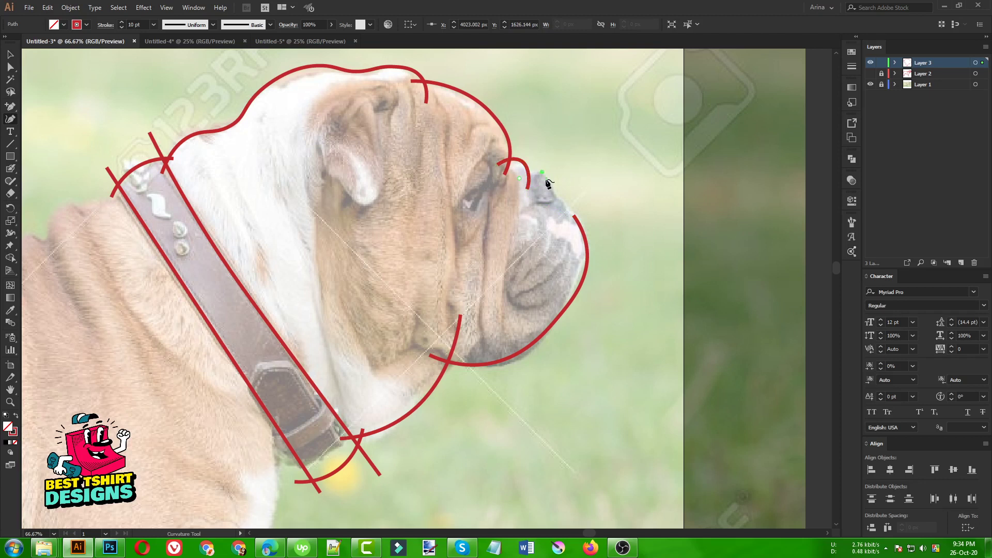
pyautogui.click(542, 172)
pyautogui.click(555, 196)
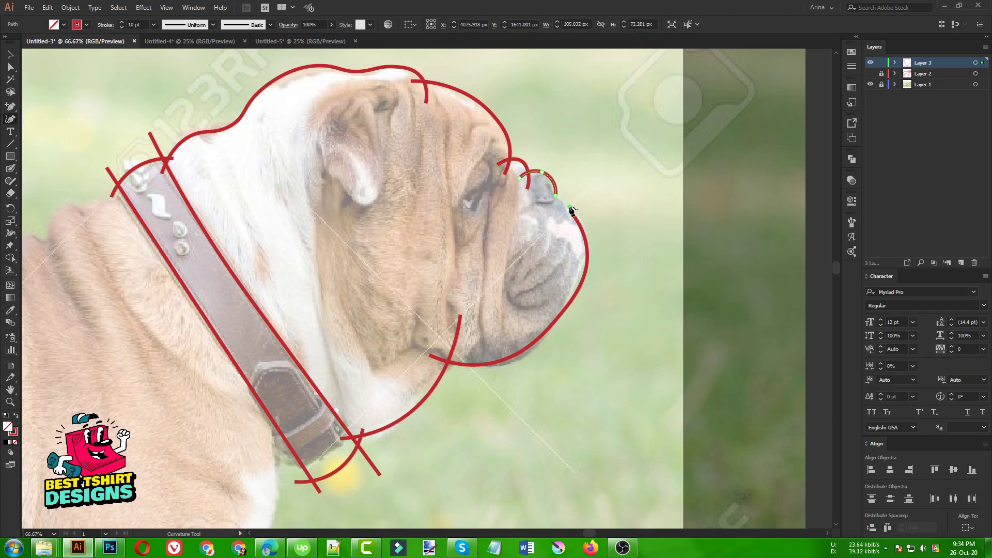
pyautogui.click(569, 207)
pyautogui.click(574, 214)
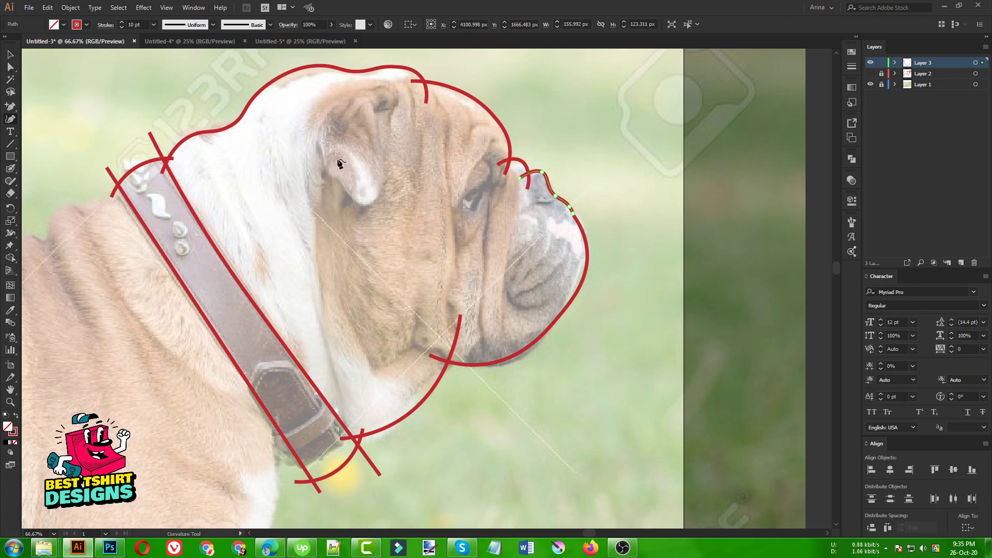
# - Trace the ear as a closed Curvature path, including the small fold at its upper front edge
pyautogui.click(395, 100)
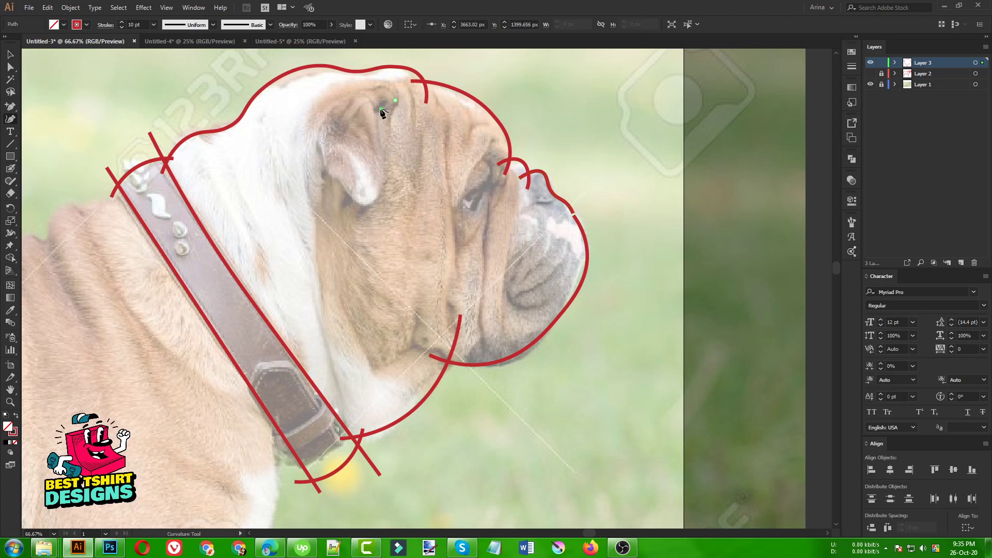
pyautogui.click(382, 109)
pyautogui.click(374, 112)
pyautogui.click(383, 162)
pyautogui.click(369, 203)
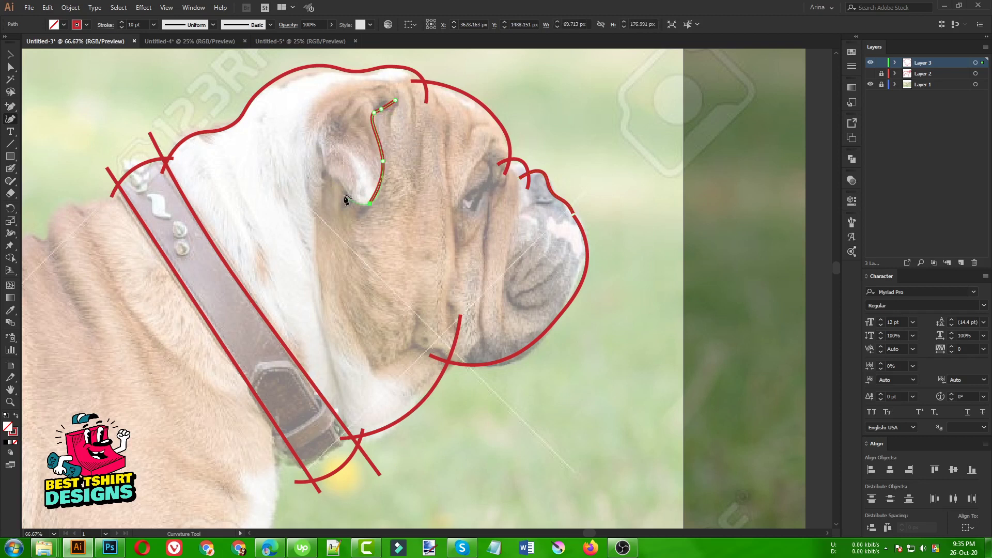
pyautogui.click(322, 164)
pyautogui.click(318, 124)
pyautogui.click(360, 93)
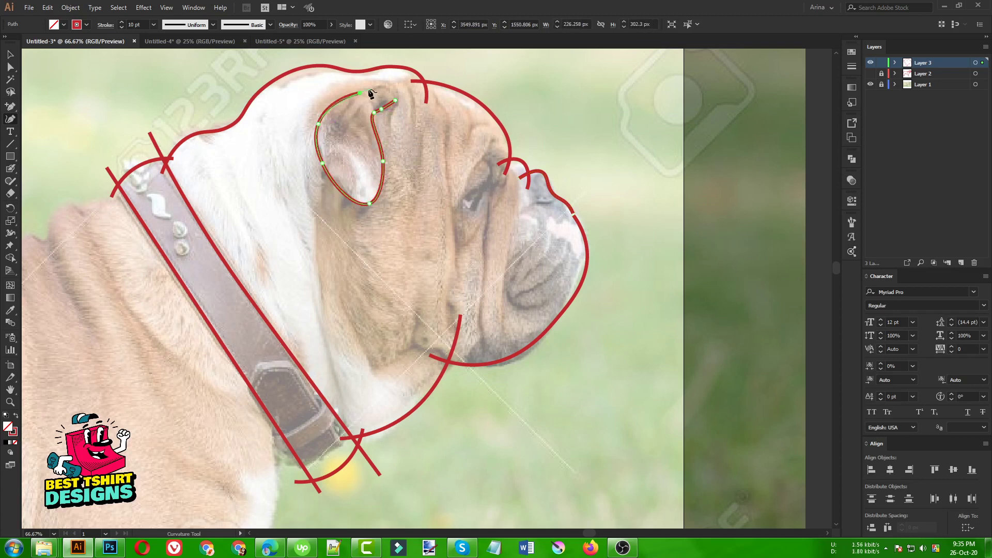
pyautogui.click(382, 85)
pyautogui.click(396, 101)
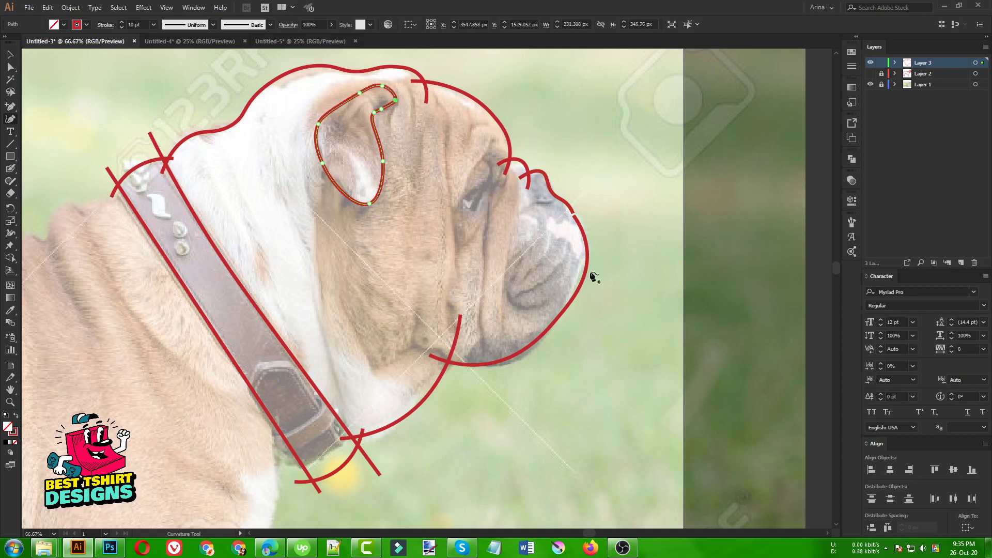
# - Draw a three-point curve inside the front of the muzzle, from below the nose down toward the chin
pyautogui.click(574, 205)
pyautogui.click(571, 259)
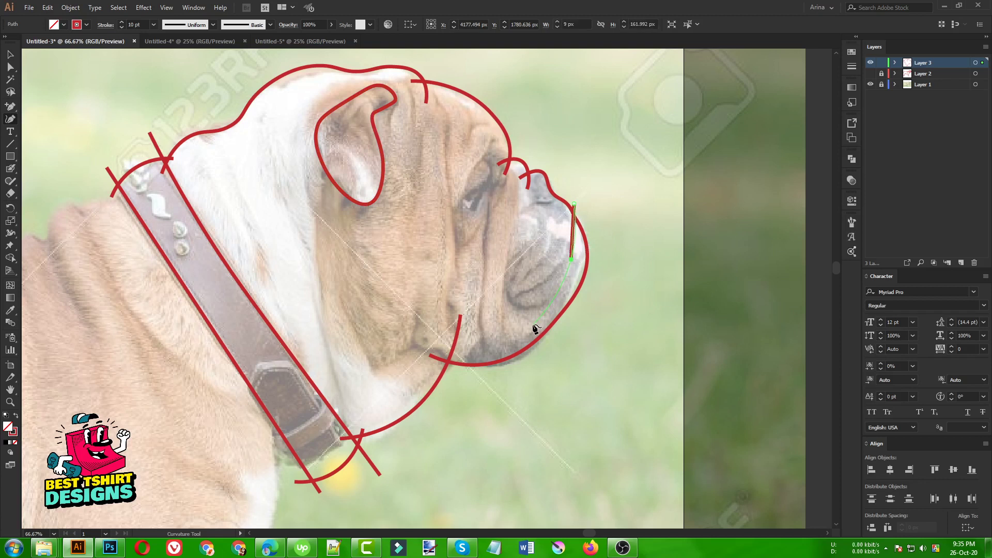
pyautogui.click(534, 325)
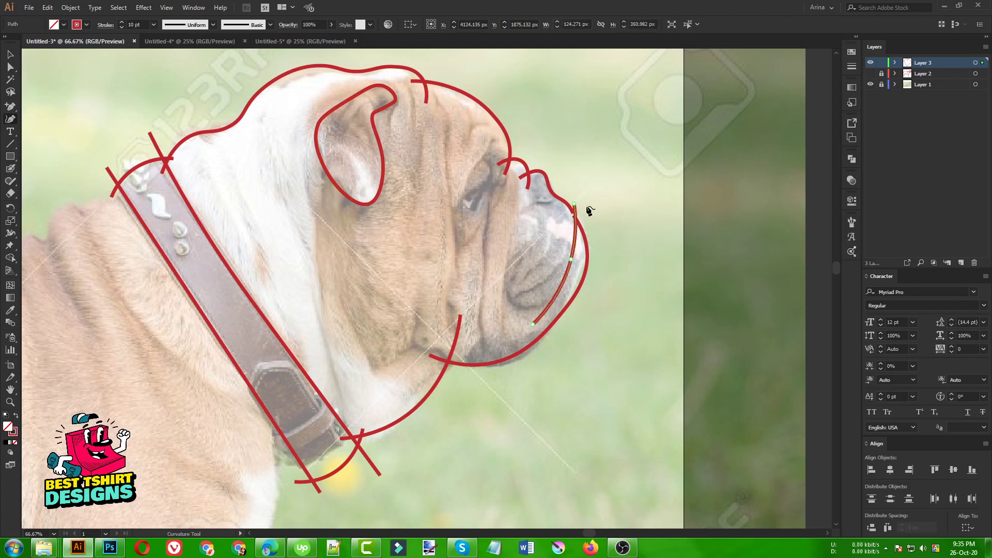
pyautogui.press('Escape')
# - Draw a four-point wavy wrinkle line from the forehead down behind the eye to the cheek
pyautogui.click(447, 123)
pyautogui.click(444, 169)
pyautogui.click(456, 231)
pyautogui.click(455, 276)
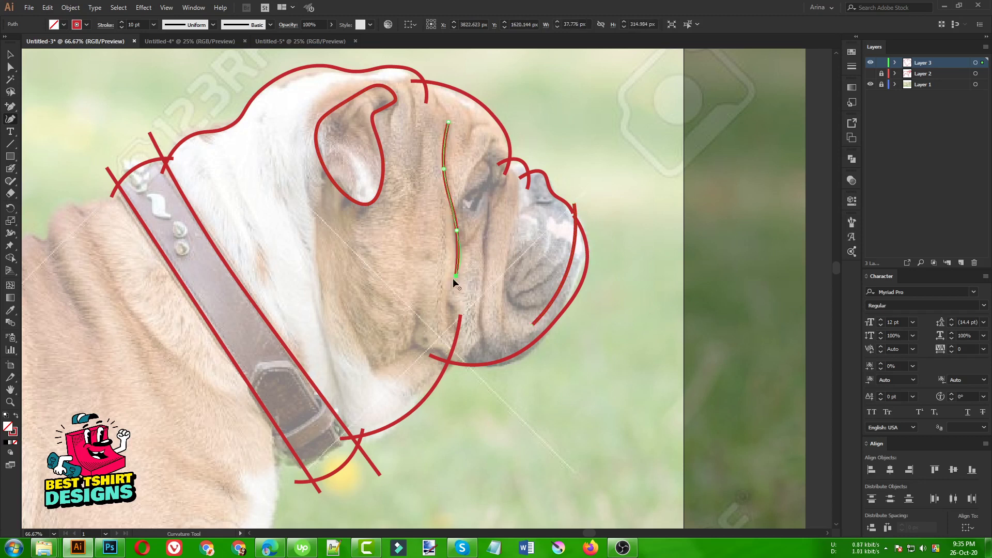
pyautogui.press('Escape')
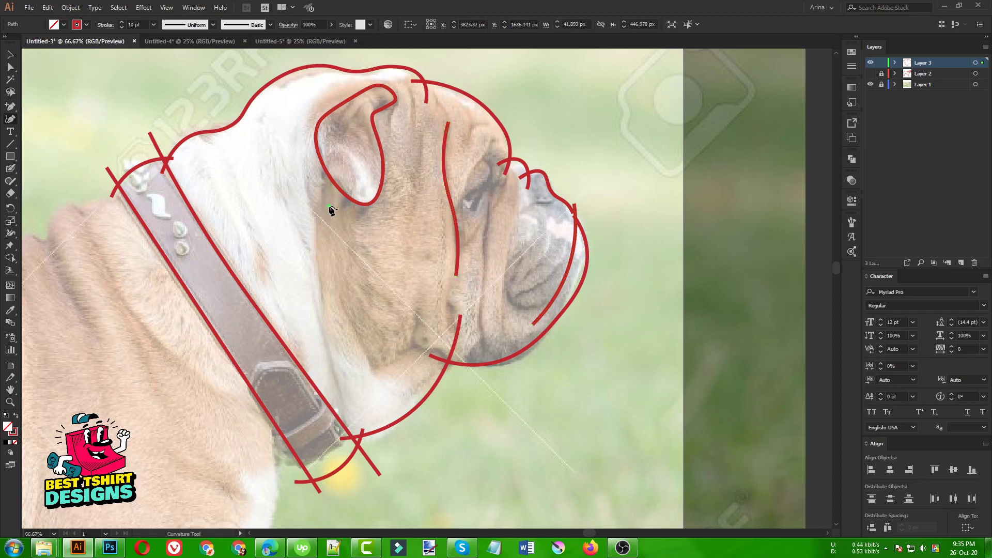
# - Draw a three-point curve along the back of the cheek, from below the ear down to the lower jaw
pyautogui.click(339, 292)
pyautogui.click(382, 366)
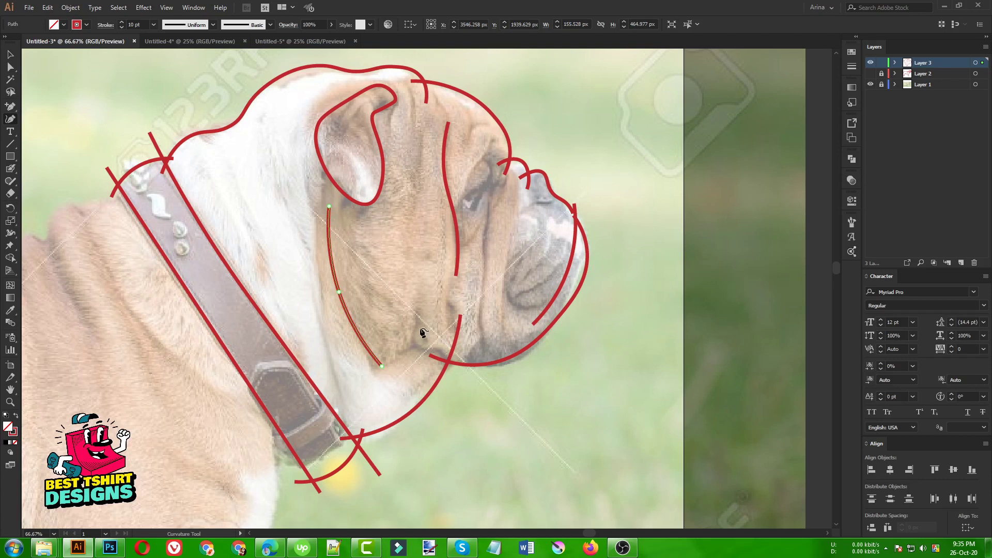
pyautogui.press('Escape')
# - Draw two short three-point curves that cross each other at the jowl, beside the start of the chin line
pyautogui.click(399, 352)
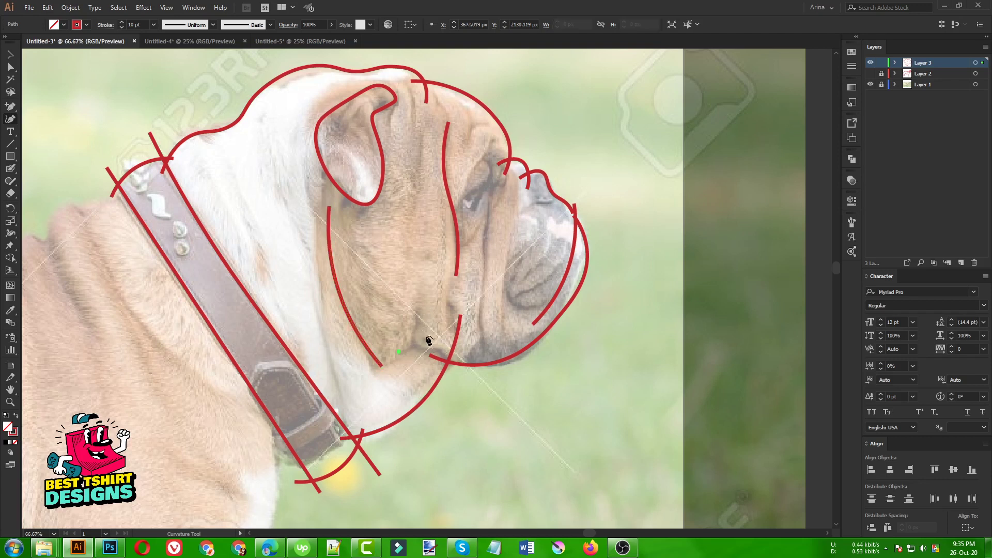
pyautogui.click(418, 340)
pyautogui.click(429, 312)
pyautogui.press('Escape')
pyautogui.click(413, 314)
pyautogui.click(417, 347)
pyautogui.click(424, 350)
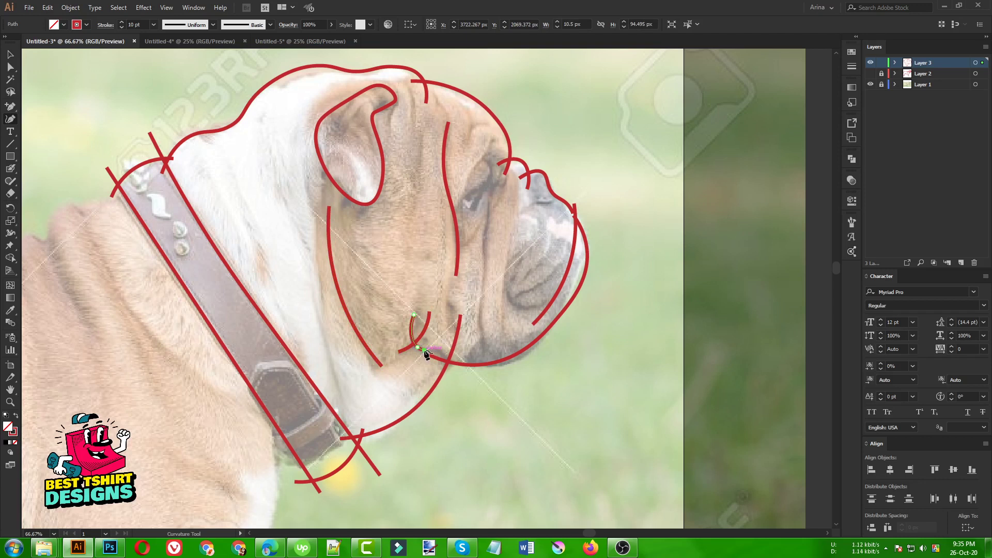
pyautogui.press('Escape')
# - Draw a four-point neck fold line behind the cheek line, running from below the ear down to the throat
pyautogui.click(315, 226)
pyautogui.click(319, 301)
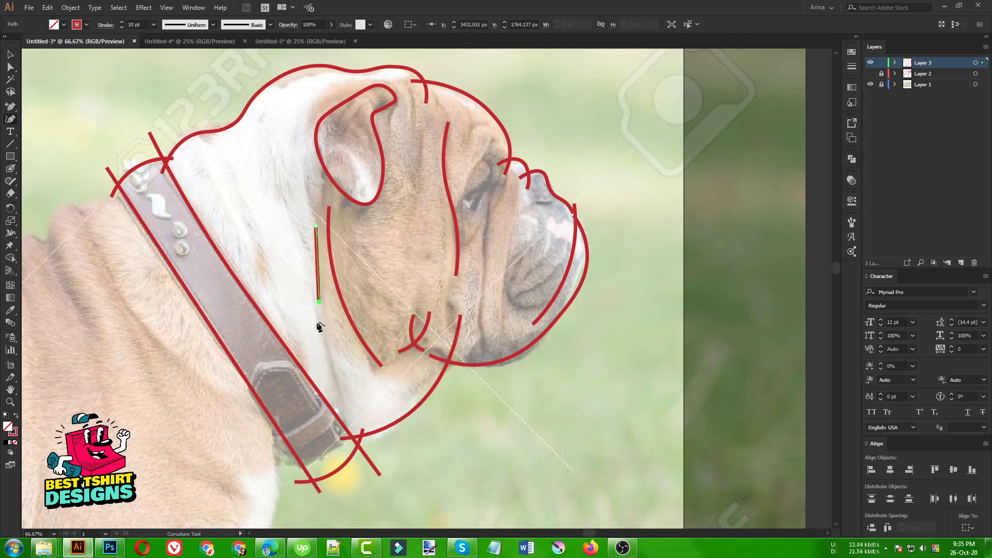
pyautogui.click(323, 348)
pyautogui.click(359, 394)
pyautogui.press('Escape')
# - Draw a shorter three-point fold line on the white neck fur between the collar and the ear
pyautogui.click(231, 169)
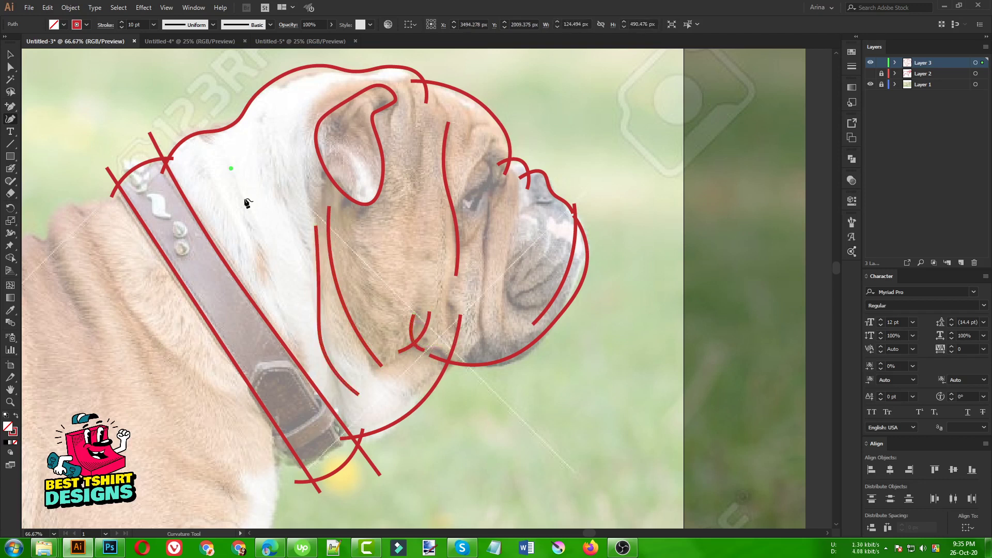
pyautogui.click(248, 220)
pyautogui.click(277, 283)
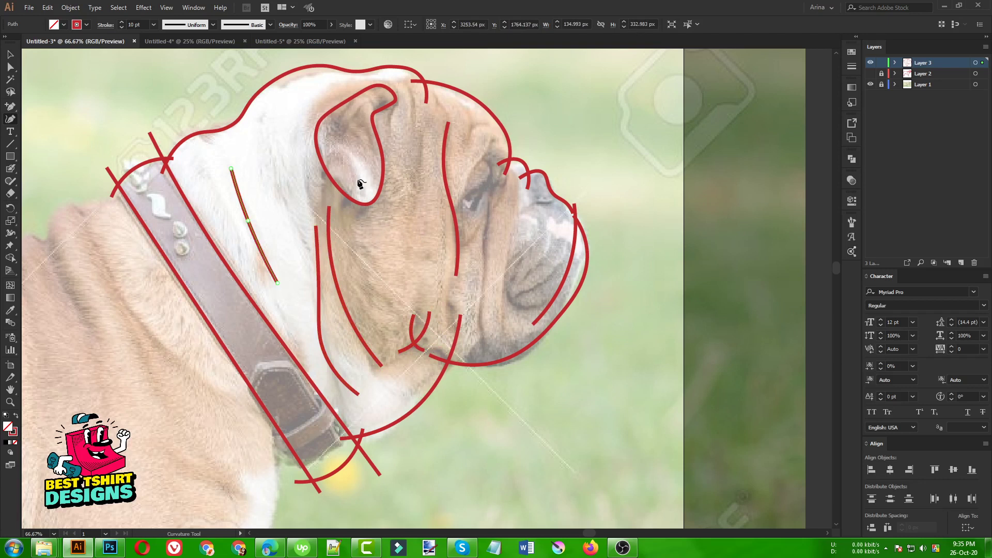
pyautogui.press('Escape')
# - Draw a five-point wavy wrinkle line from below the eye down through the jowl, extending past the chin outline
pyautogui.click(489, 217)
pyautogui.click(481, 264)
pyautogui.click(479, 314)
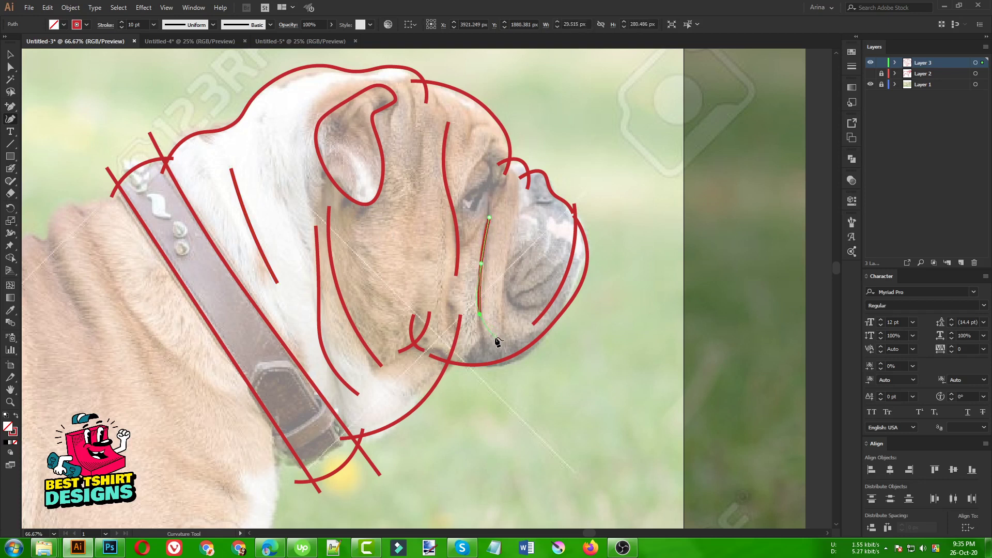
pyautogui.click(495, 338)
pyautogui.click(481, 380)
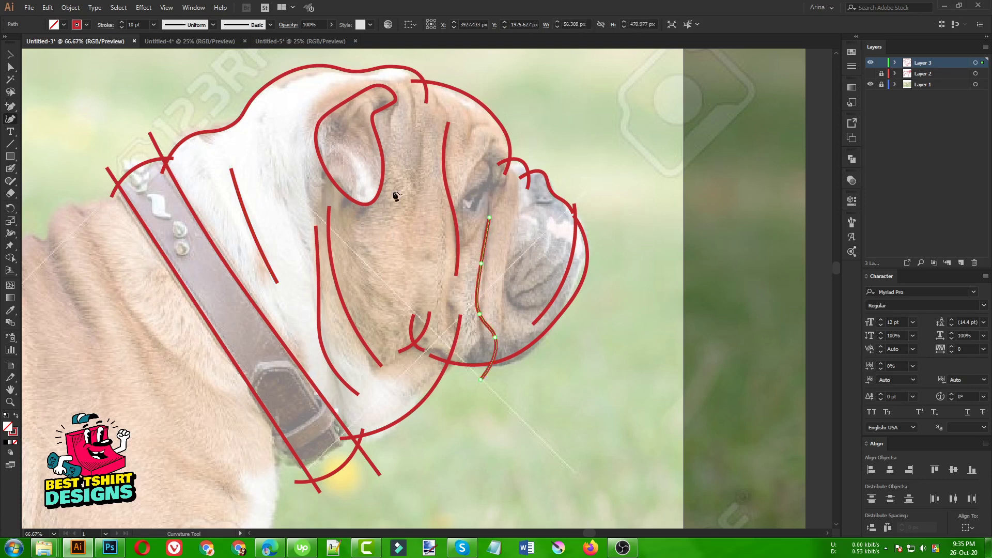
# - Draw a short three-point forehead line curving down beside the ear from the top of the head
pyautogui.press('Escape')
pyautogui.click(404, 83)
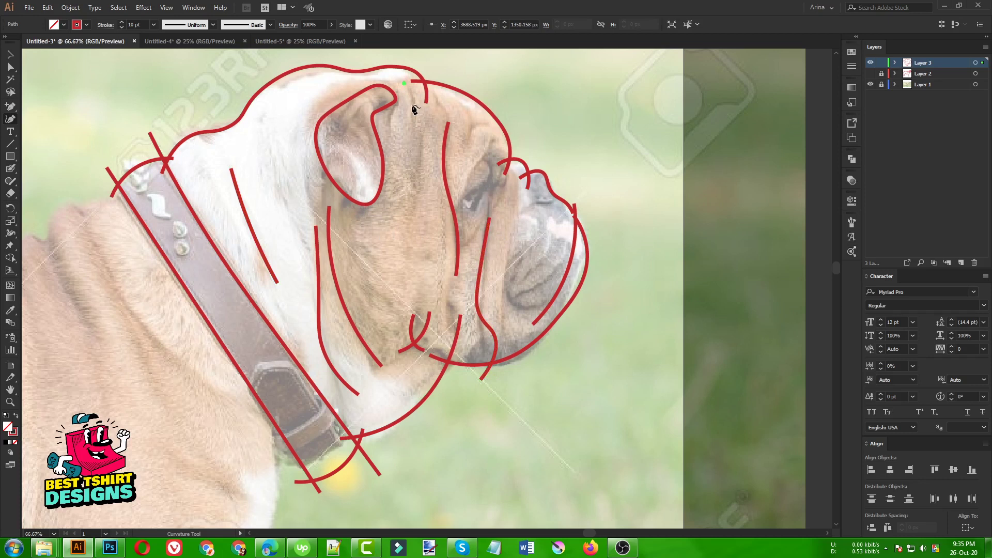
pyautogui.click(412, 106)
pyautogui.click(411, 160)
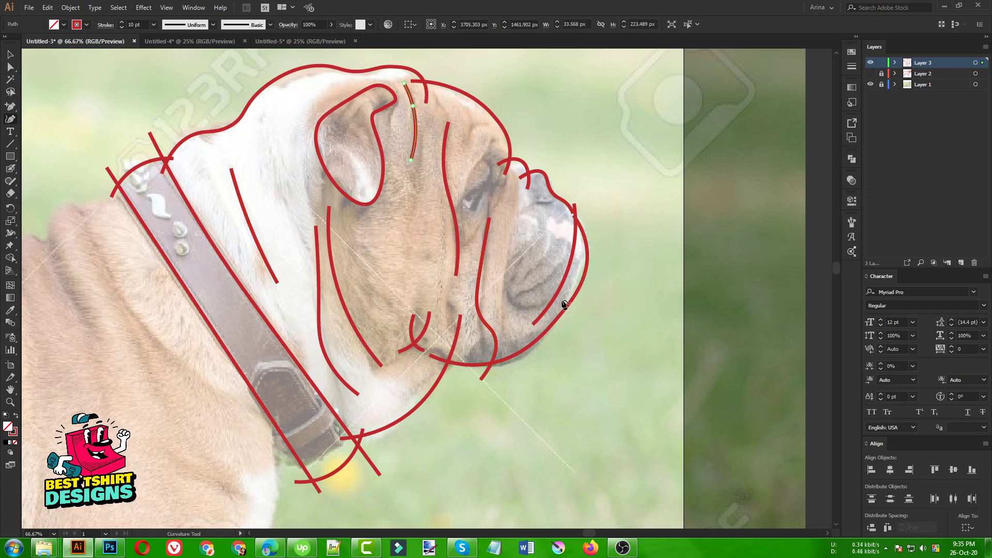
# - Draw three nested three-point wrinkle curves on the muzzle, inside the line that follows its front edge
pyautogui.scroll(1, 587, 288)
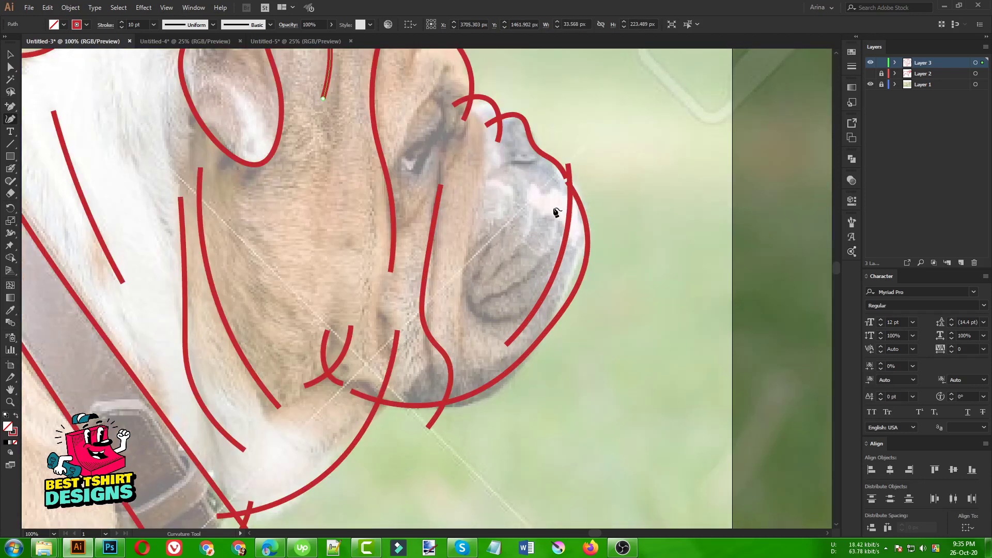
pyautogui.click(467, 294)
pyautogui.click(497, 320)
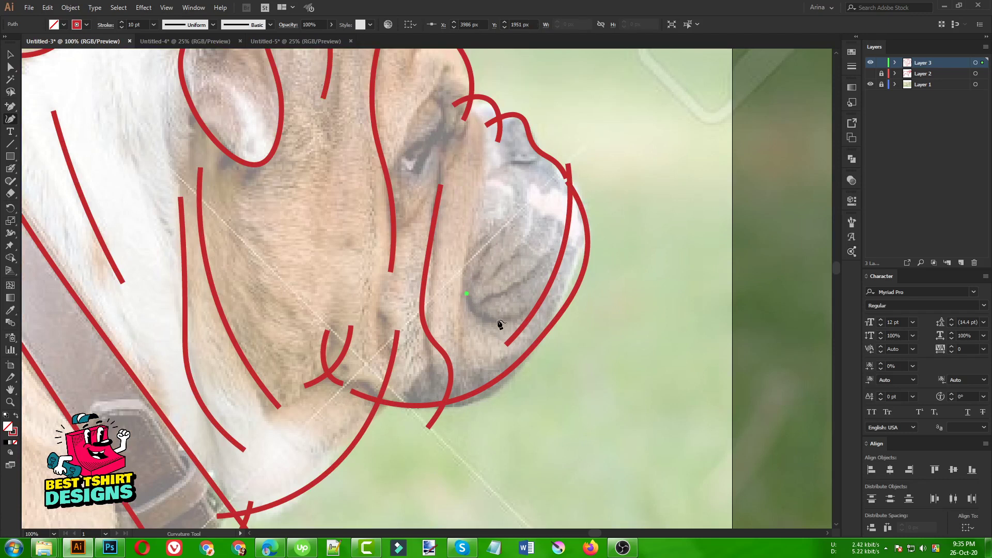
pyautogui.click(526, 309)
pyautogui.press('Escape')
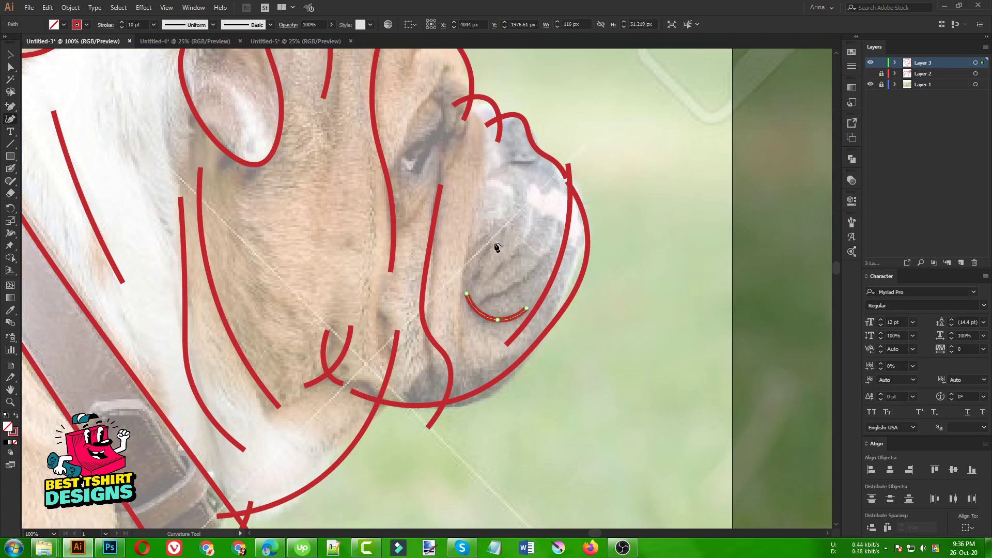
pyautogui.click(486, 297)
pyautogui.click(549, 228)
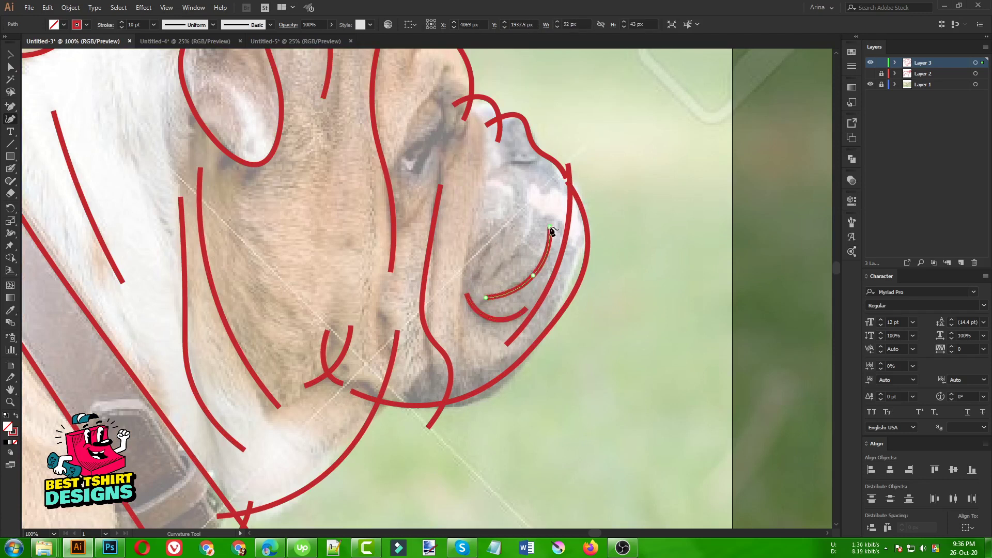
pyautogui.click(487, 269)
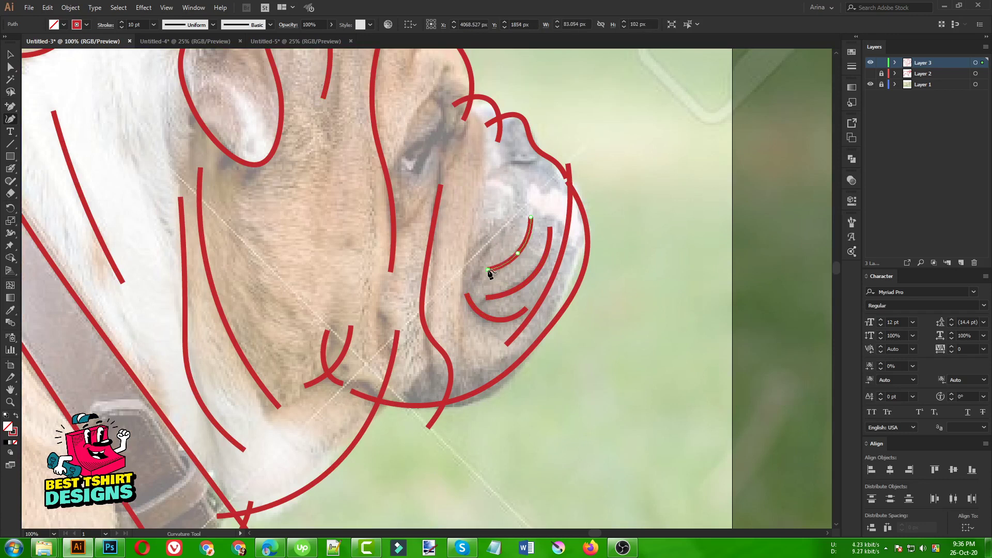
# - Draw a five-point hook-shaped curve that arches over the eye and runs down its nose side
pyautogui.scroll(2, 476, 235)
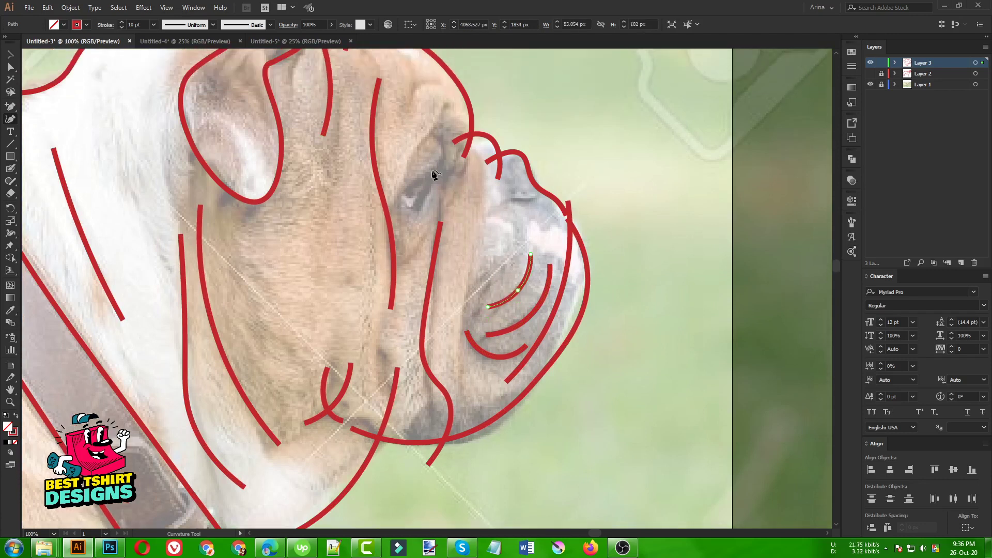
pyautogui.press('Escape')
pyautogui.click(409, 157)
pyautogui.click(427, 135)
pyautogui.click(443, 144)
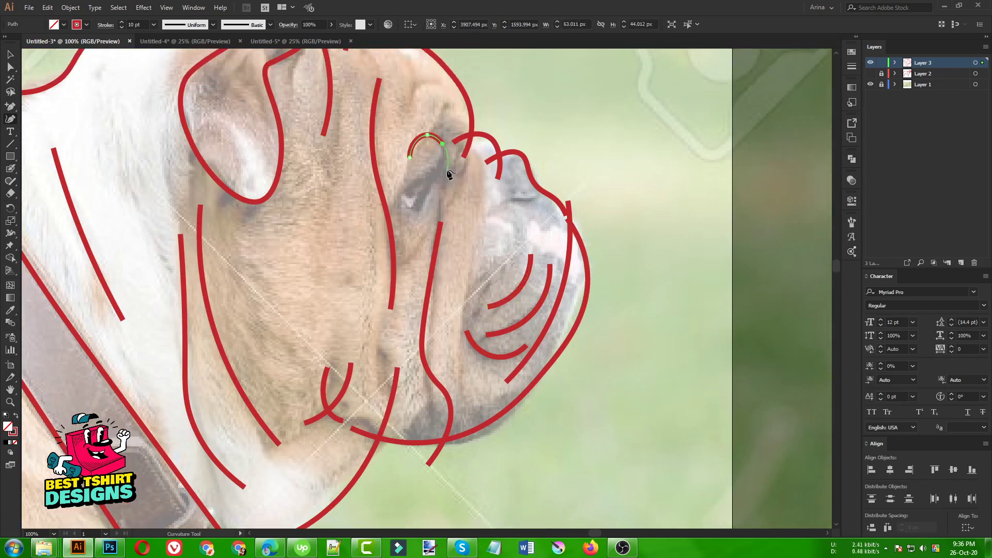
pyautogui.click(445, 176)
pyautogui.click(440, 207)
# - Trace the eye as a closed four-point shape with three sharp corners and a curved upper lid, and deselect it
pyautogui.scroll(2, 428, 195)
pyautogui.scroll(2, 412, 241)
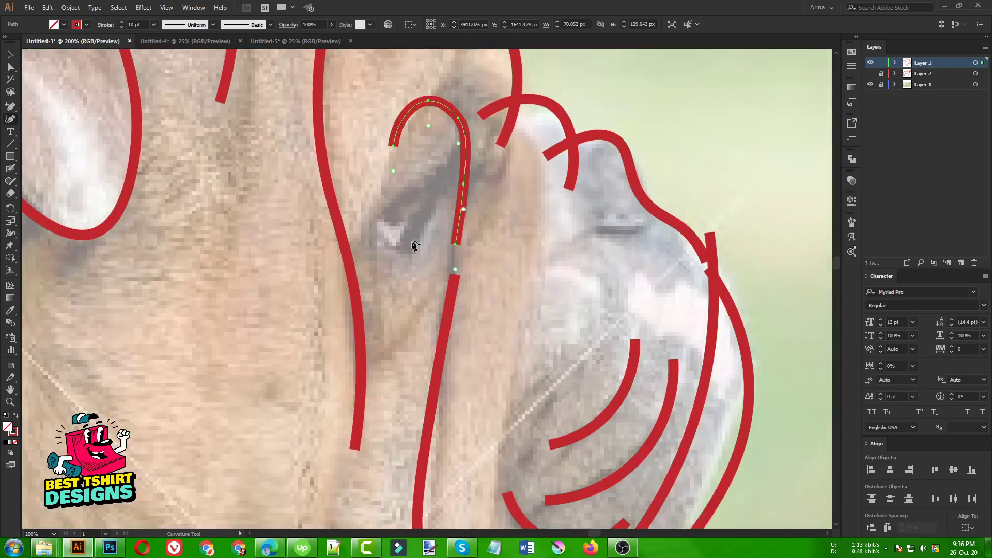
pyautogui.click(450, 182)
pyautogui.click(419, 279)
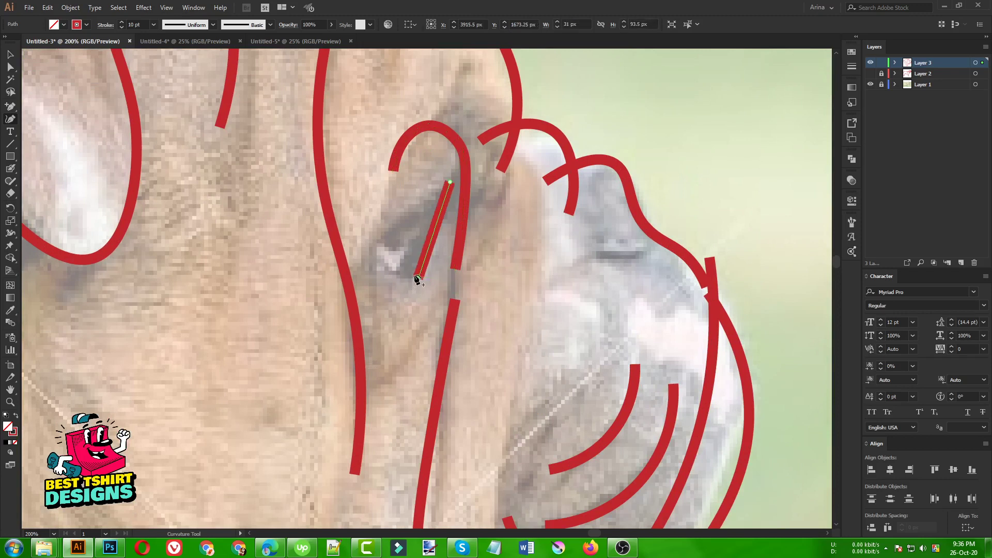
pyautogui.press('Delete')
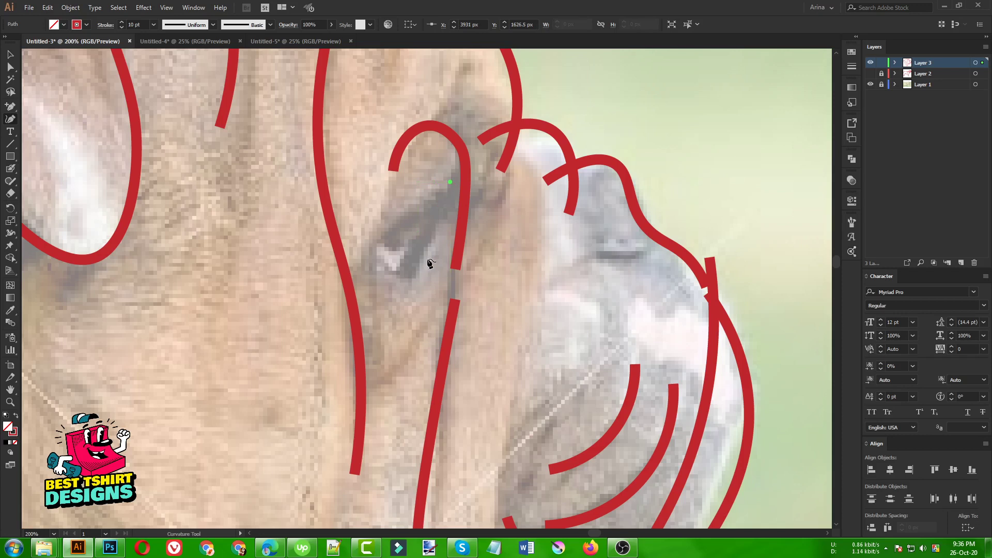
pyautogui.click(419, 274)
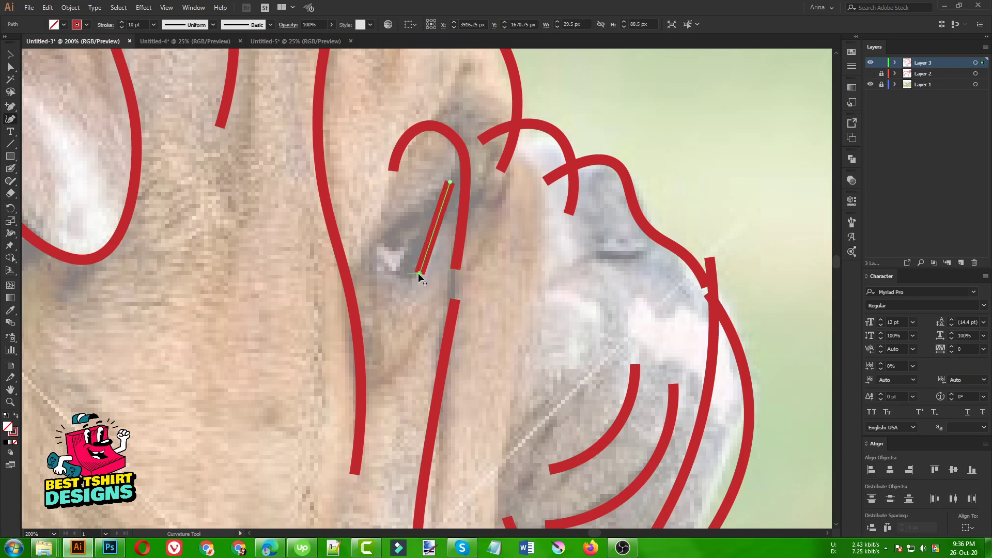
pyautogui.click(356, 268)
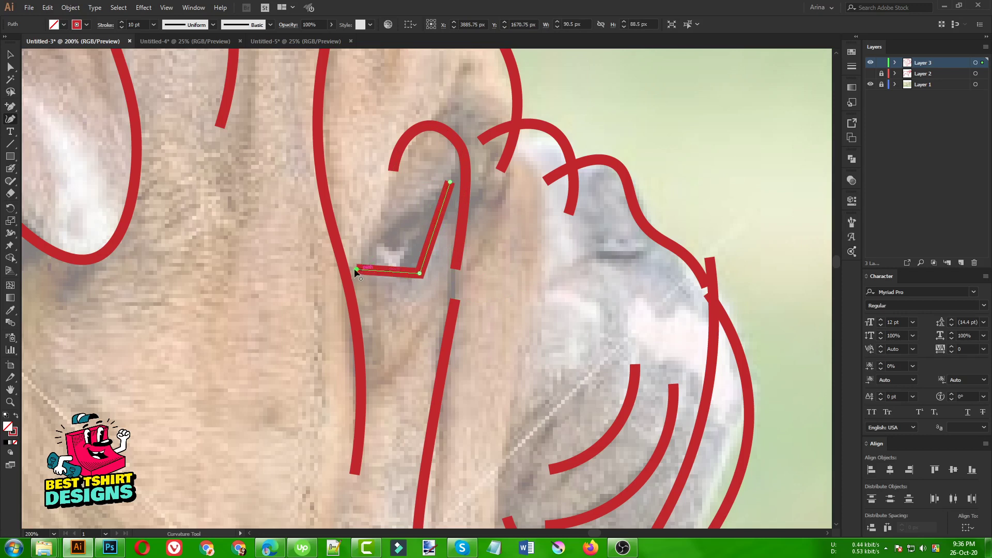
pyautogui.click(391, 223)
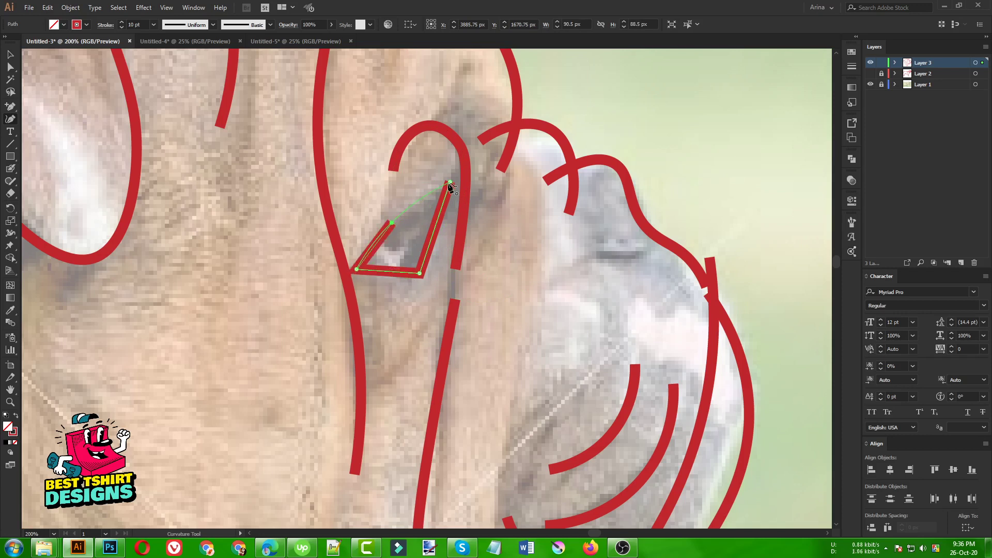
pyautogui.click(449, 182)
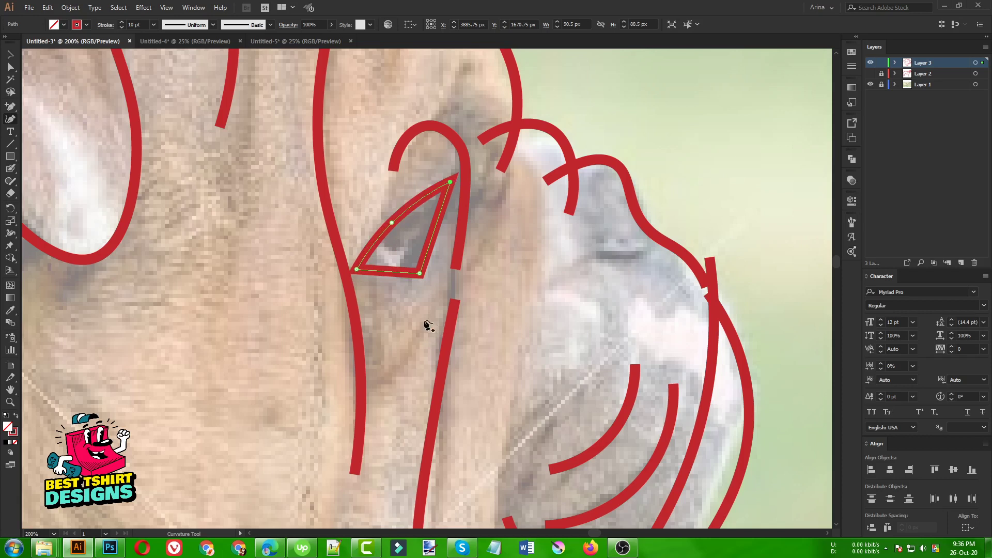
pyautogui.press('v')
pyautogui.click(441, 287)
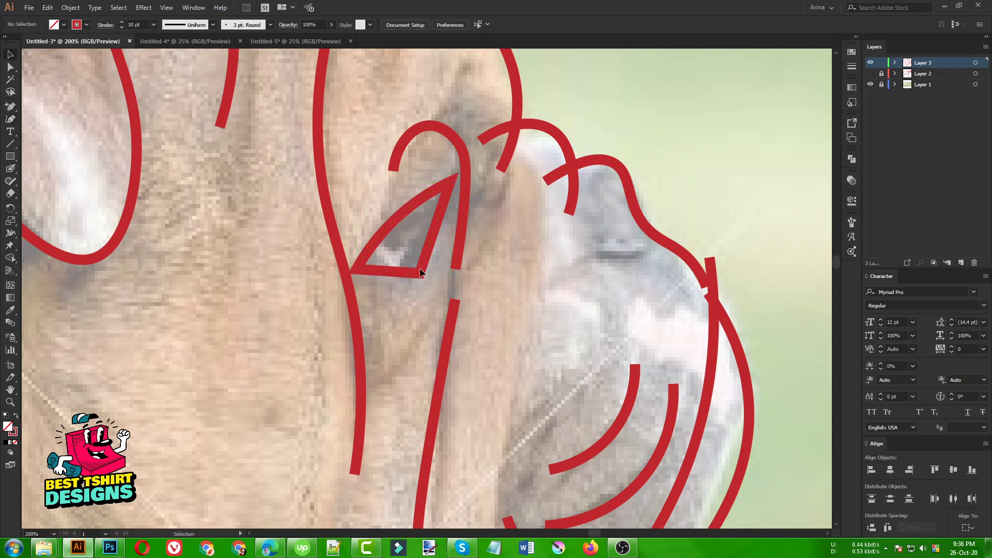
# - Draw a three-point iris arc from above the upper lid, through the eye, to below its lower front corner
pyautogui.scroll(-1, 419, 267)
pyautogui.scroll(1, 416, 247)
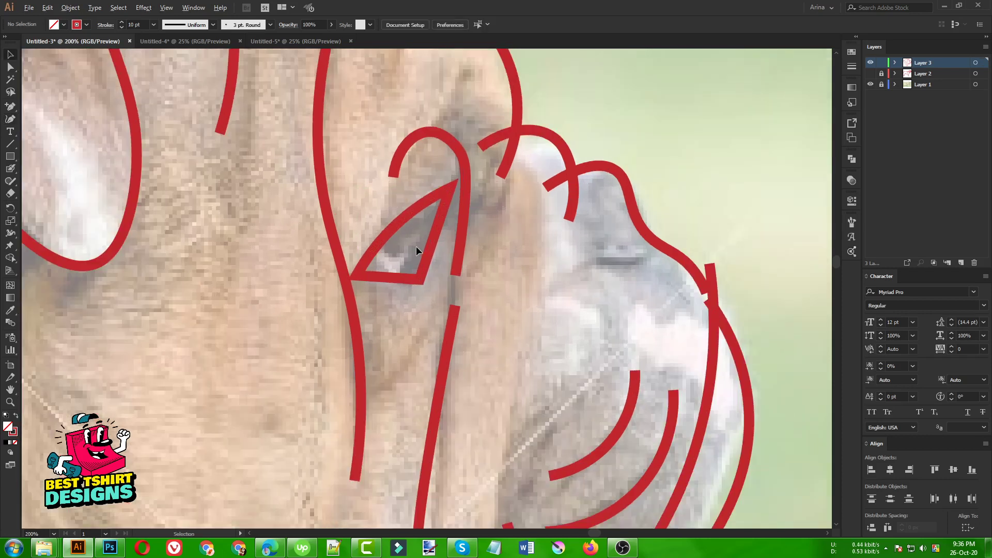
pyautogui.click(9, 118)
pyautogui.click(374, 222)
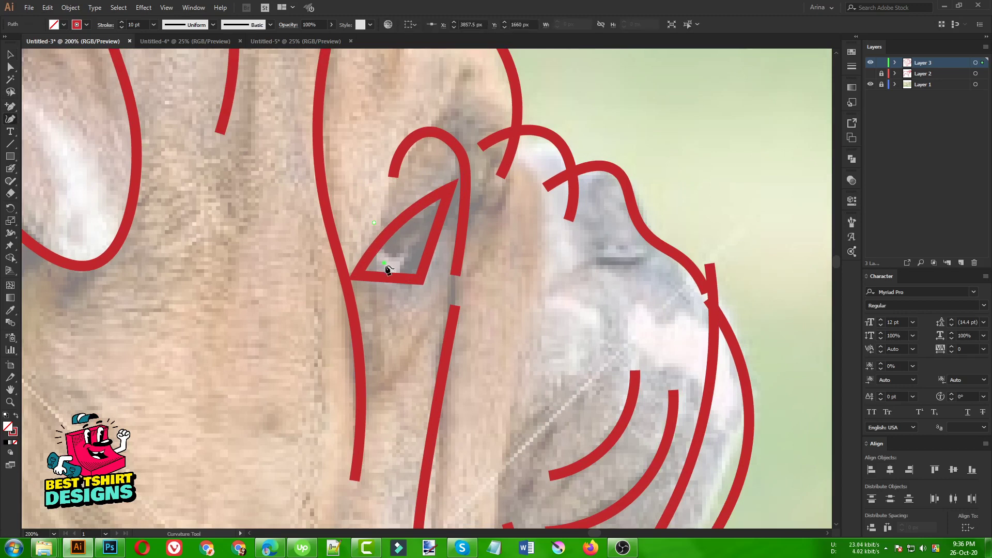
pyautogui.click(384, 264)
pyautogui.click(439, 288)
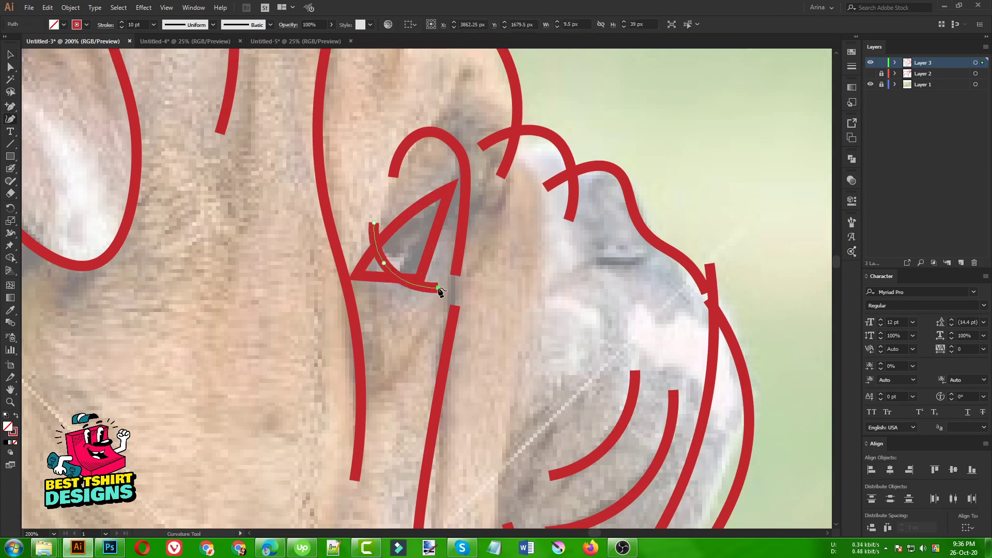
pyautogui.press('Escape')
# - Draw a second three-point iris arc across the upper lid, ending in front of the eye
pyautogui.click(392, 209)
pyautogui.click(423, 224)
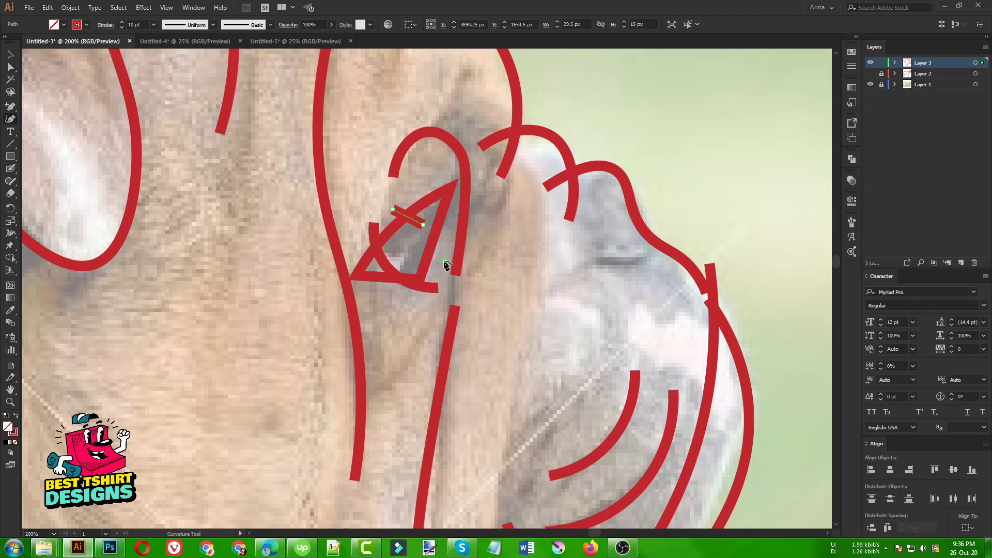
pyautogui.click(443, 260)
pyautogui.scroll(-2, 541, 279)
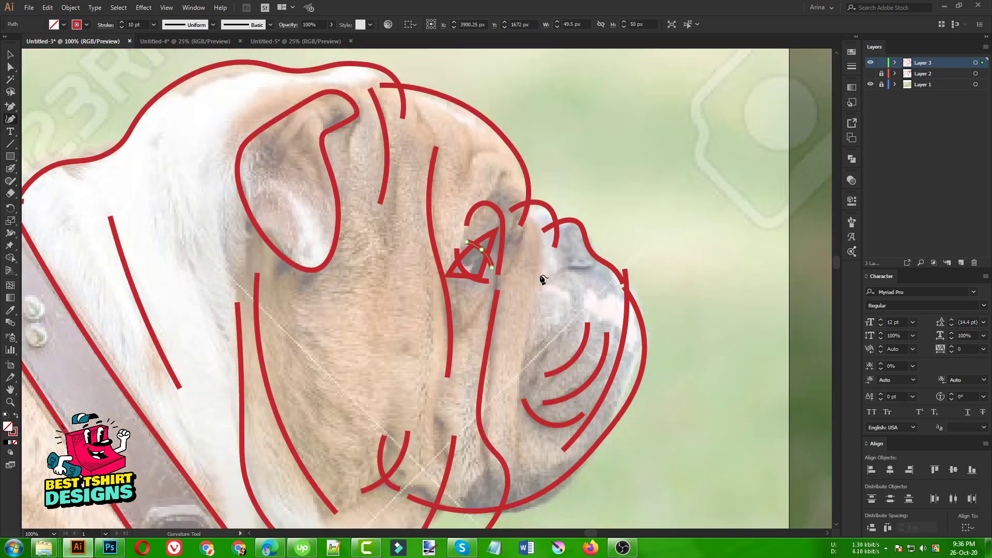
pyautogui.press('Escape')
# - Draw a wavy four-point line beneath the nostril, starting at the front outline of the nose, and deselect it
pyautogui.scroll(1, 622, 277)
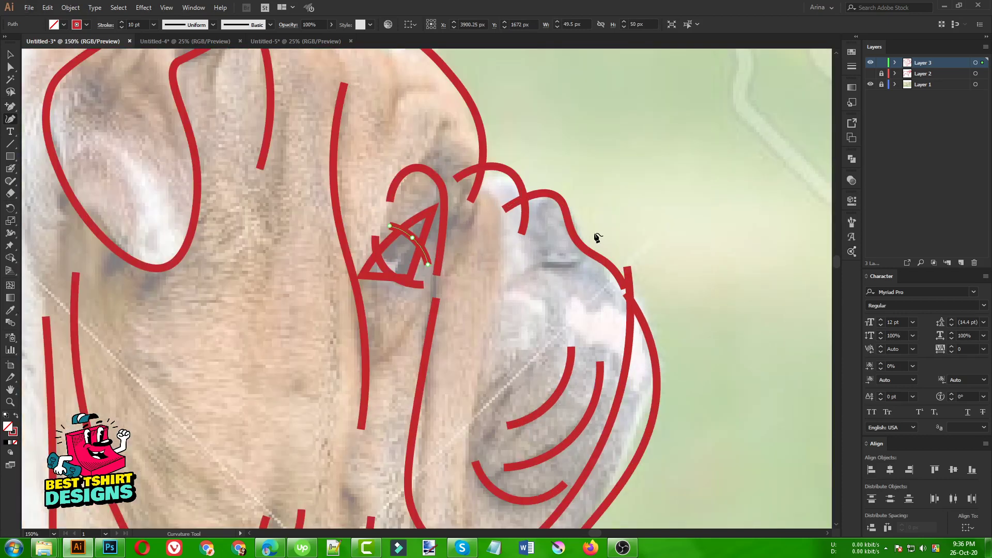
pyautogui.click(567, 264)
pyautogui.click(529, 265)
pyautogui.click(509, 284)
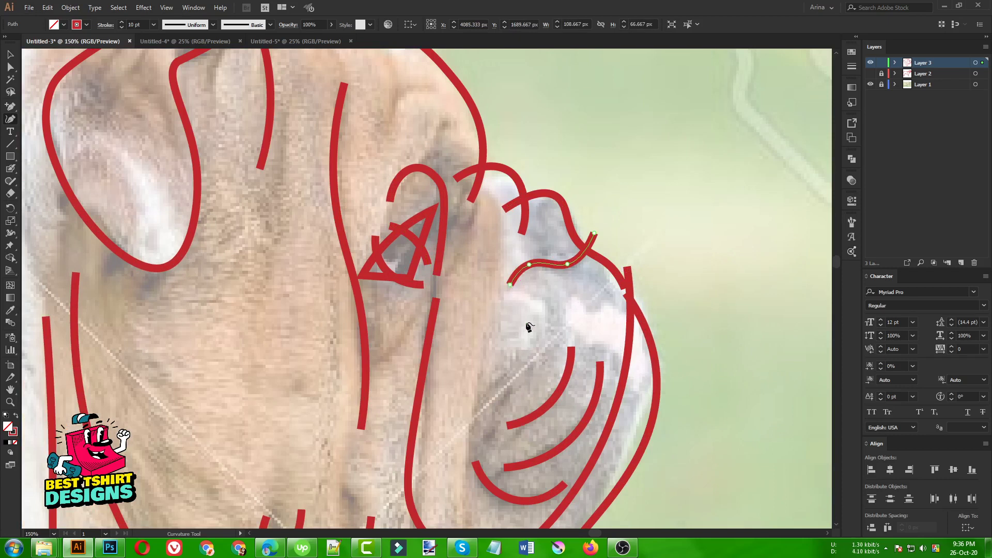
pyautogui.scroll(-1, 464, 298)
pyautogui.scroll(-1, 563, 262)
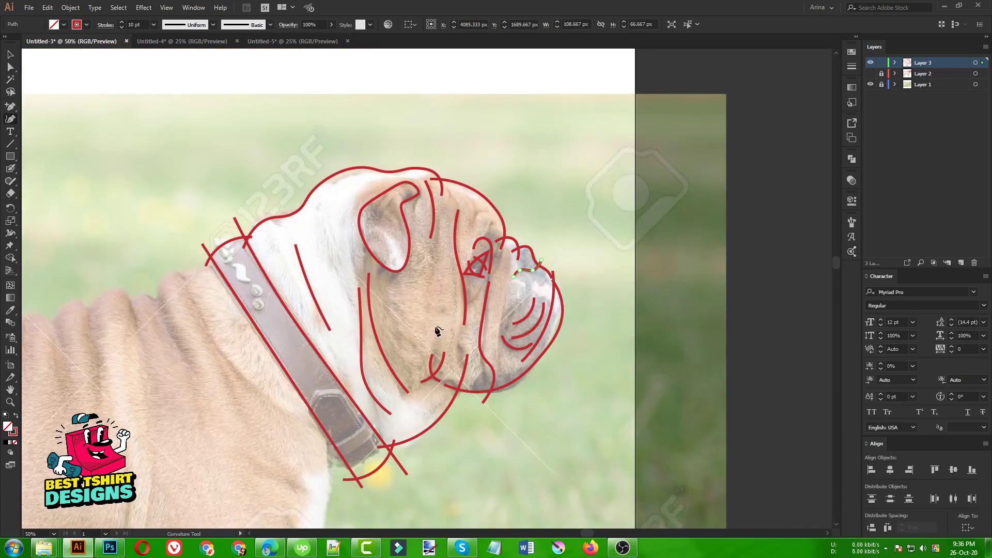
pyautogui.press('v')
pyautogui.click(395, 145)
# - Select all the head and collar lines together to check them, and clear the selection
pyautogui.scroll(-2, 446, 272)
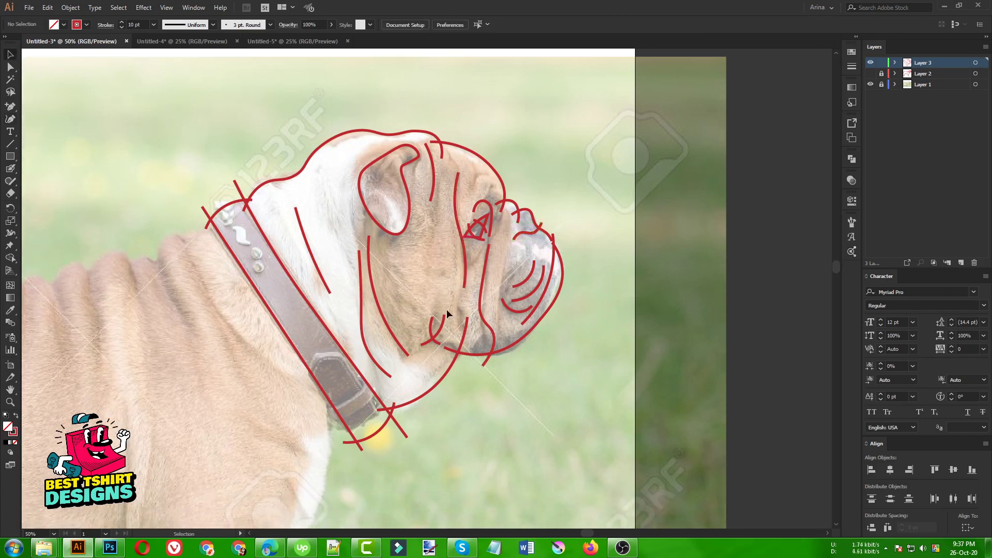
pyautogui.moveTo(154, 99); pyautogui.dragTo(607, 487)
pyautogui.scroll(-1, 556, 304)
pyautogui.click(531, 404)
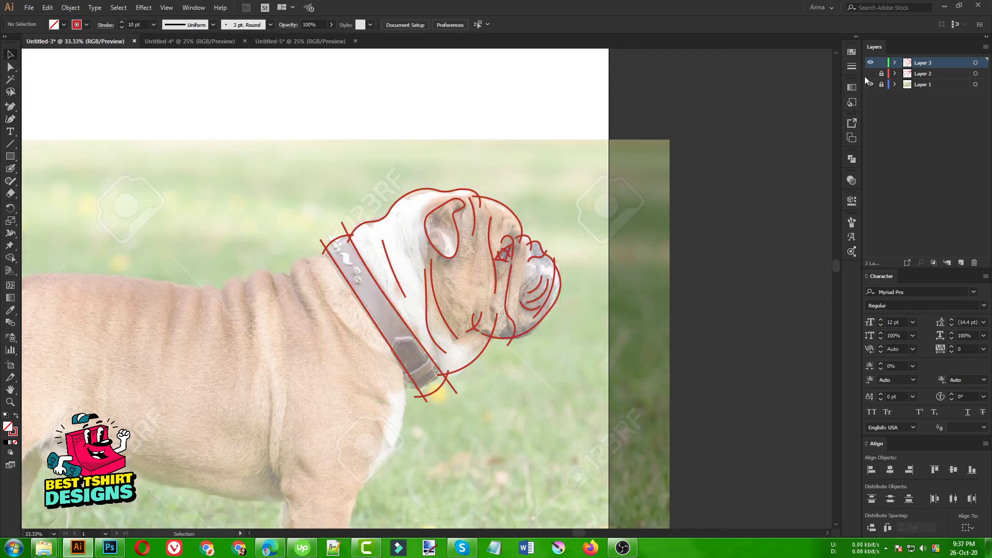
# - Show Layer 2 and review its body line art together with the newly traced head
pyautogui.click(870, 73)
pyautogui.scroll(-1, 631, 228)
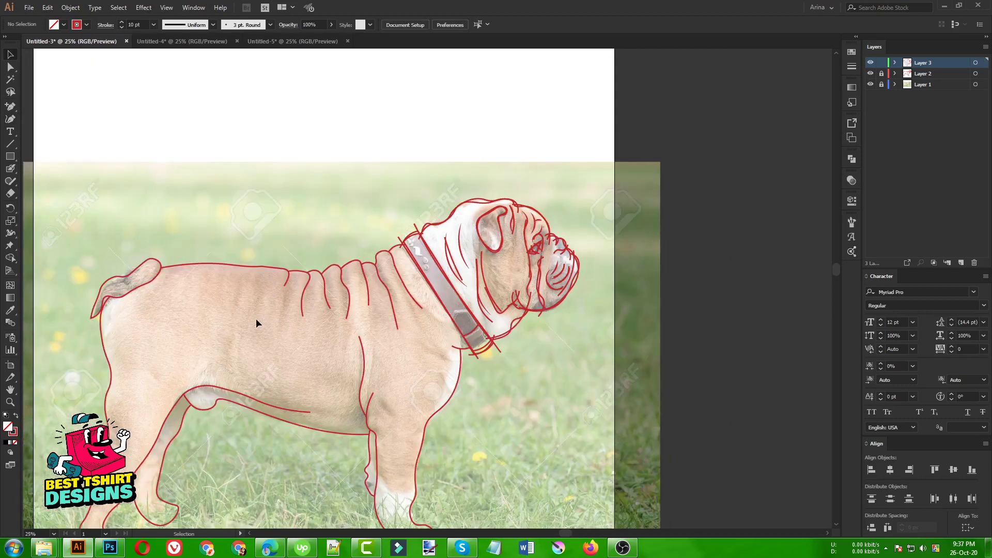
pyautogui.scroll(-3, 256, 325)
pyautogui.scroll(1, 123, 393)
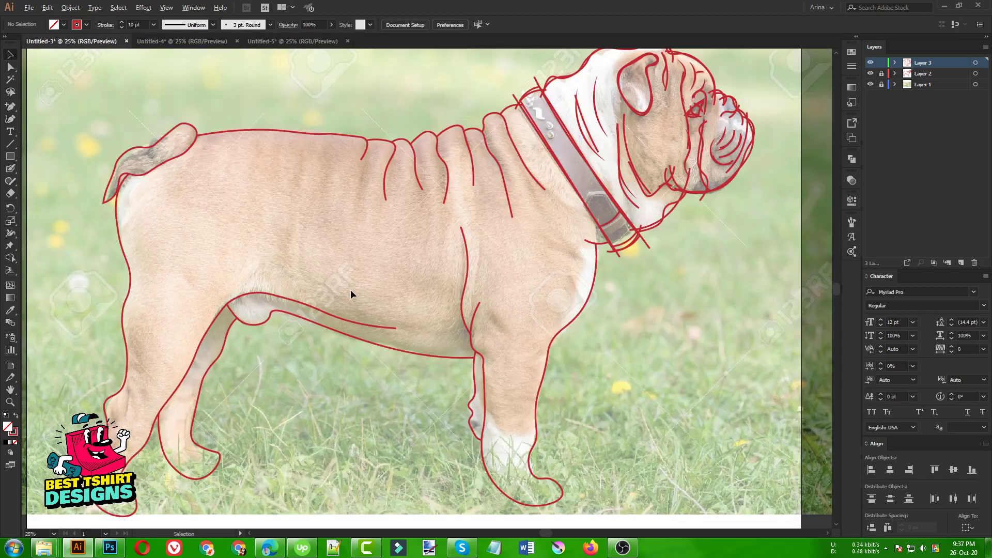
pyautogui.scroll(-1, 350, 289)
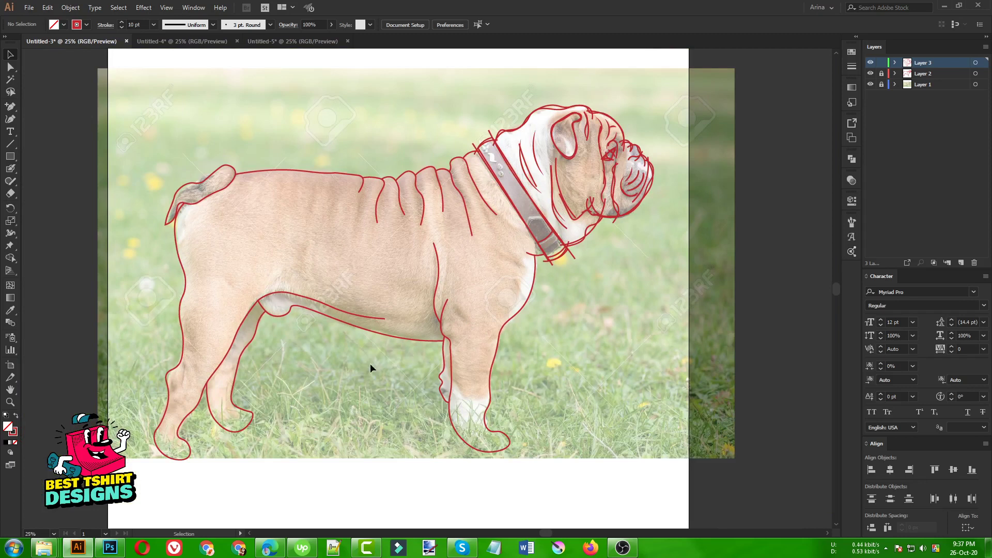
# - Select everything across the whole dog to check which lines are on the unlocked layer, and clear the selection
pyautogui.moveTo(117, 81); pyautogui.dragTo(674, 488)
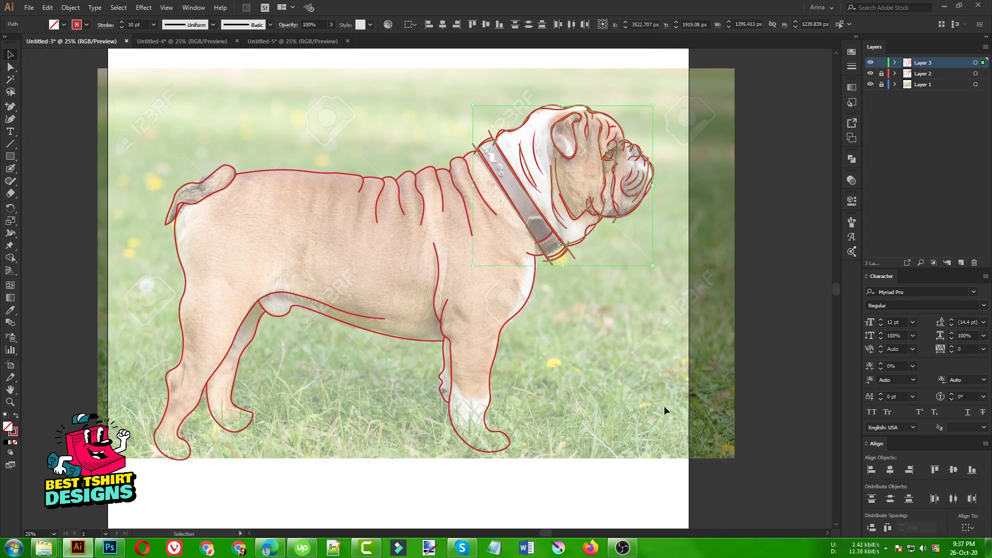
pyautogui.click(598, 346)
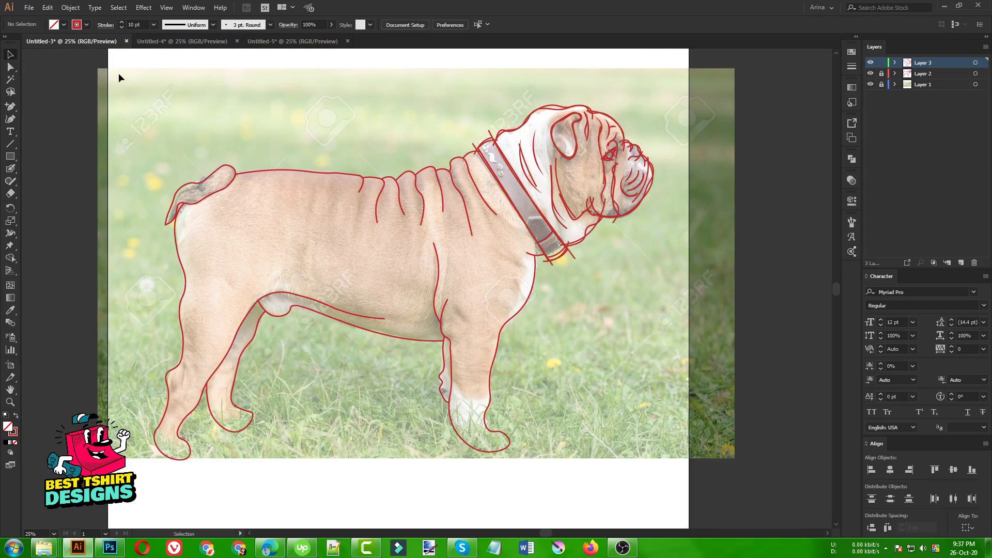
pyautogui.moveTo(118, 74); pyautogui.dragTo(657, 461)
pyautogui.click(676, 411)
pyautogui.moveTo(119, 76); pyautogui.dragTo(666, 480)
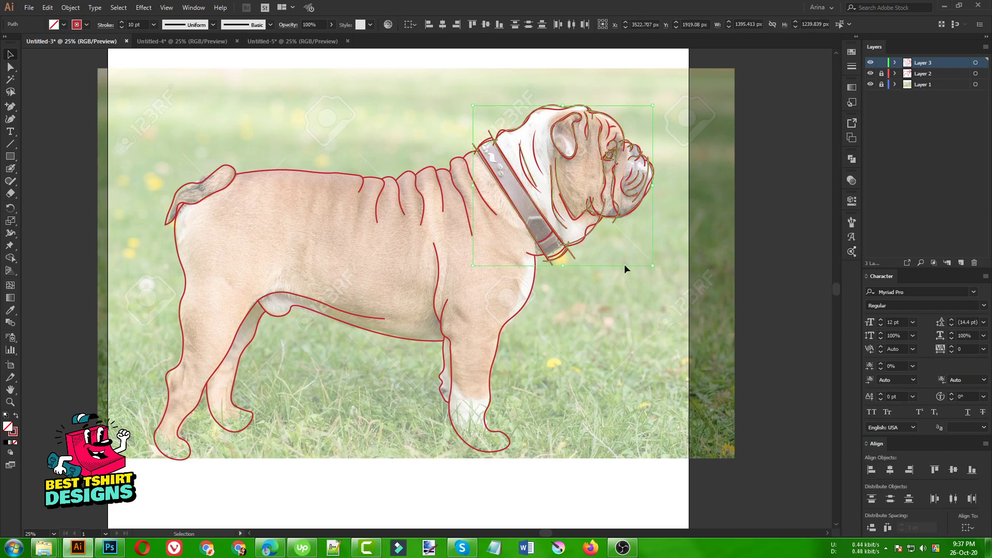
pyautogui.click(609, 305)
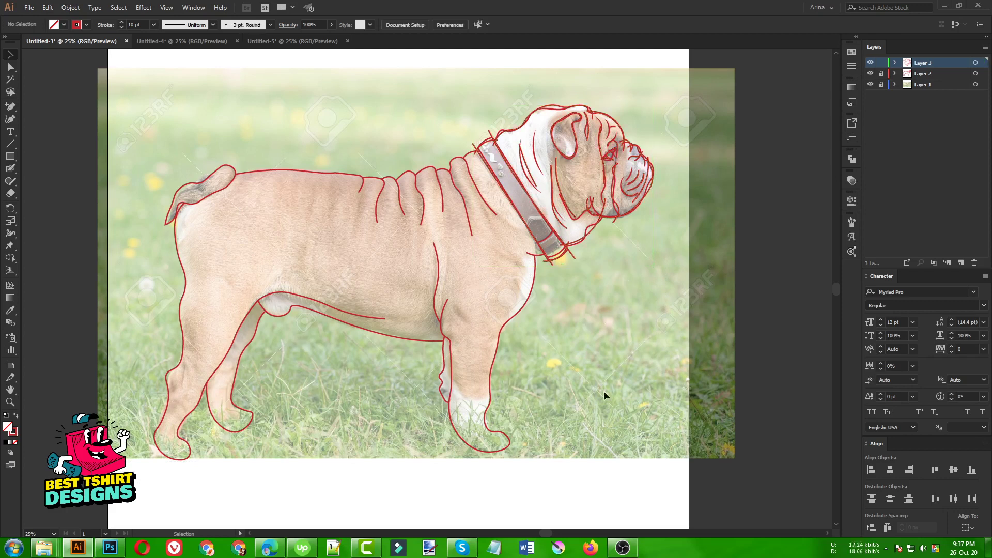
# - Hide Layer 2 so that only the head and collar lines remain over the photo
pyautogui.click(871, 73)
pyautogui.scroll(2, 598, 118)
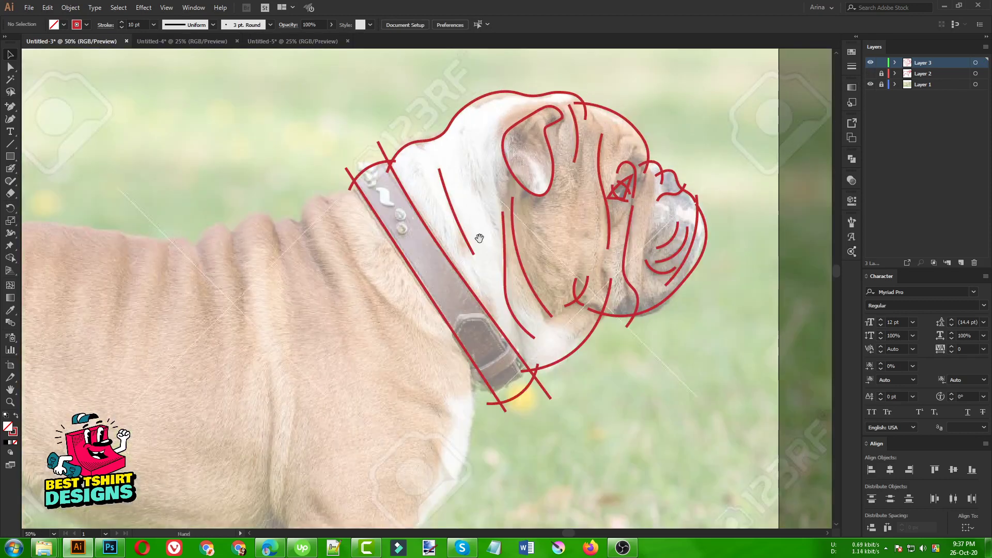
# - Select all head and collar lines and trim the overshooting line ends at the collar's upper end with Shape Builder
pyautogui.moveTo(479, 237); pyautogui.dragTo(377, 264)
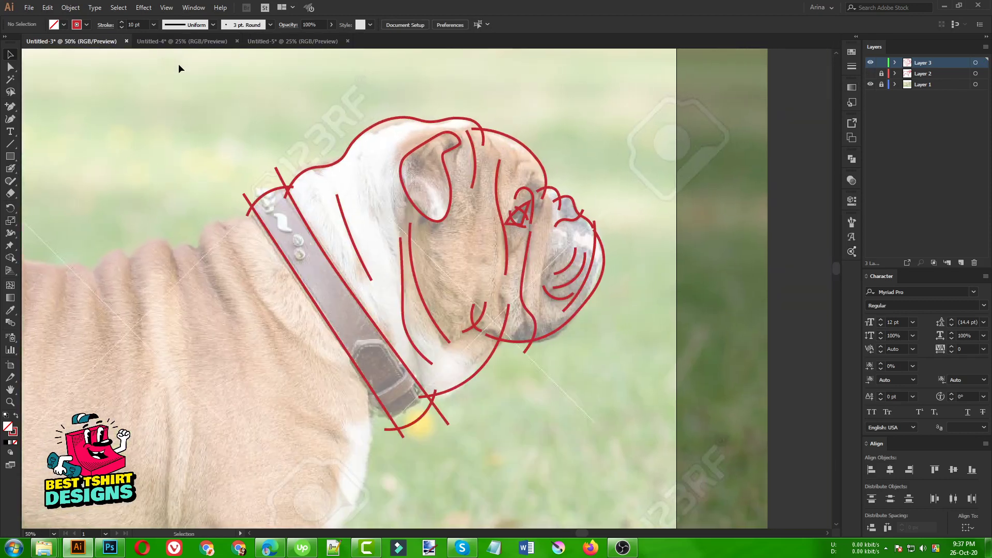
pyautogui.moveTo(178, 63); pyautogui.dragTo(689, 516)
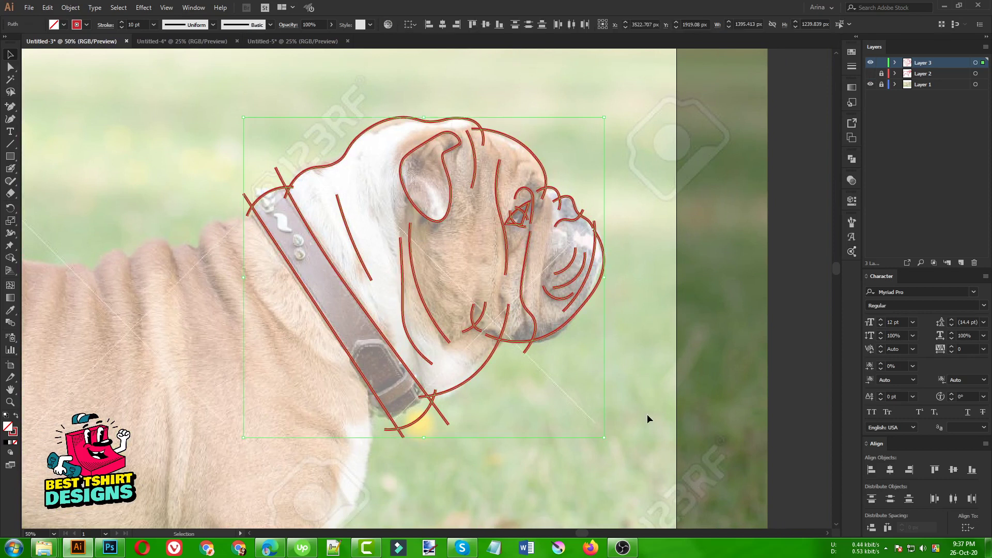
pyautogui.scroll(1, 320, 195)
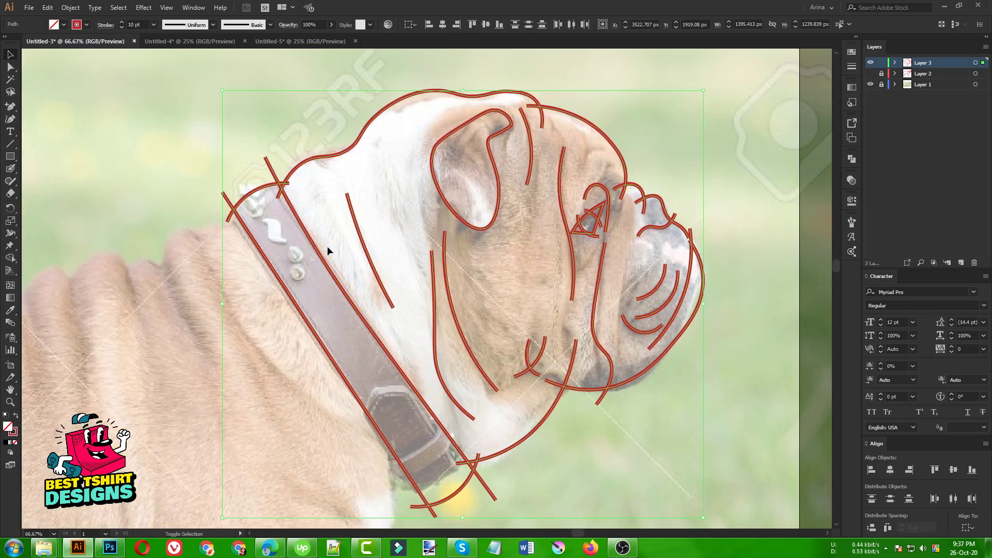
pyautogui.hotkey('shift', 'm')
pyautogui.scroll(2, 227, 202)
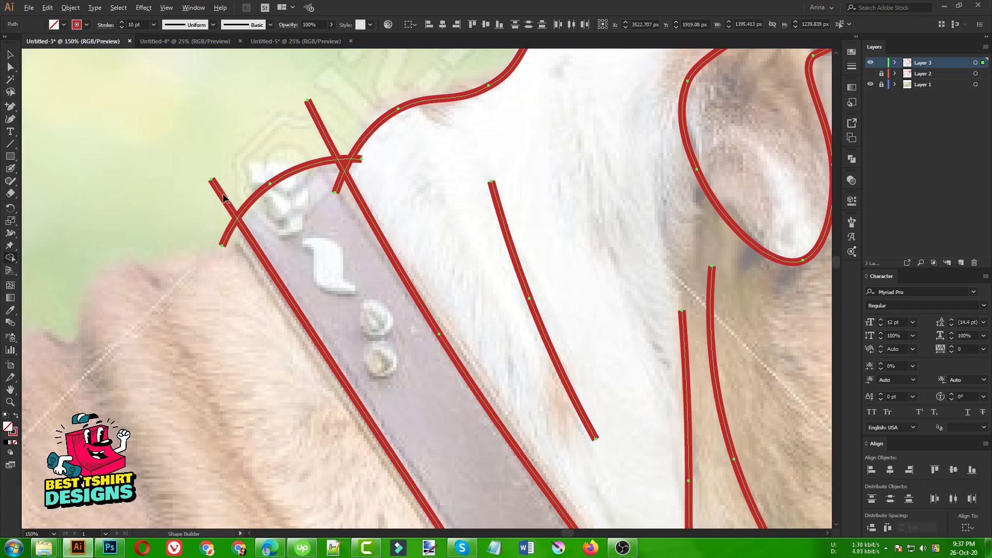
pyautogui.keyDown('alt'); pyautogui.click(220, 195); pyautogui.keyUp('alt')
pyautogui.keyDown('alt'); pyautogui.click(226, 237); pyautogui.keyUp('alt')
pyautogui.keyDown('alt'); pyautogui.click(326, 140); pyautogui.keyUp('alt')
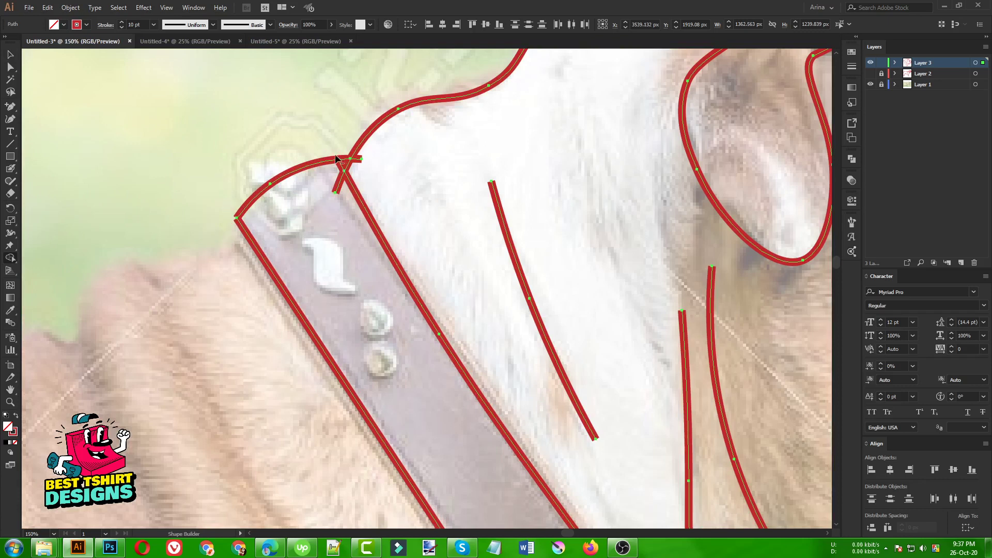
pyautogui.keyDown('alt'); pyautogui.click(341, 160); pyautogui.keyUp('alt')
pyautogui.keyDown('alt'); pyautogui.click(357, 161); pyautogui.keyUp('alt')
# - Trim the line ends that overshoot the collar's lower corners and the adjoining throat line with Shape Builder
pyautogui.scroll(-2, 185, 154)
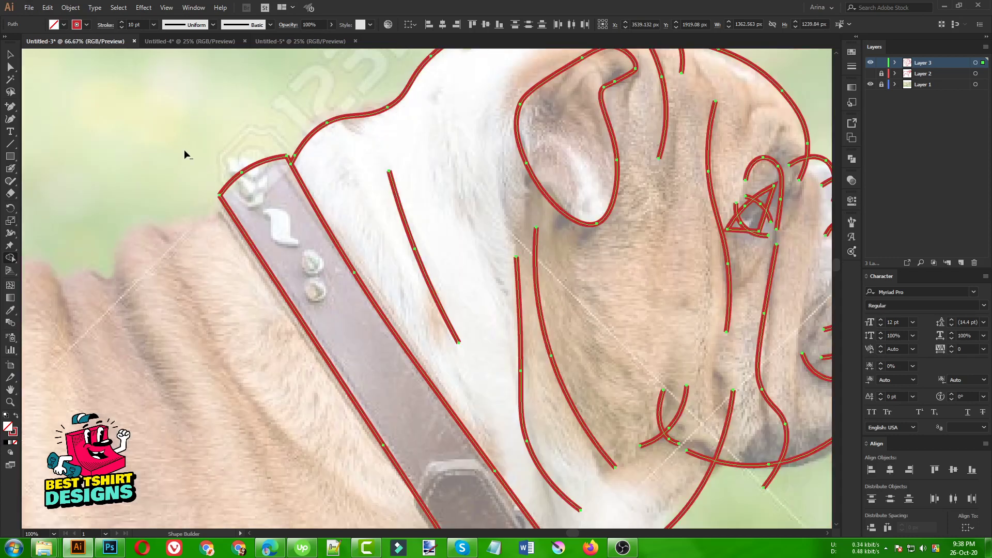
pyautogui.scroll(3, 413, 488)
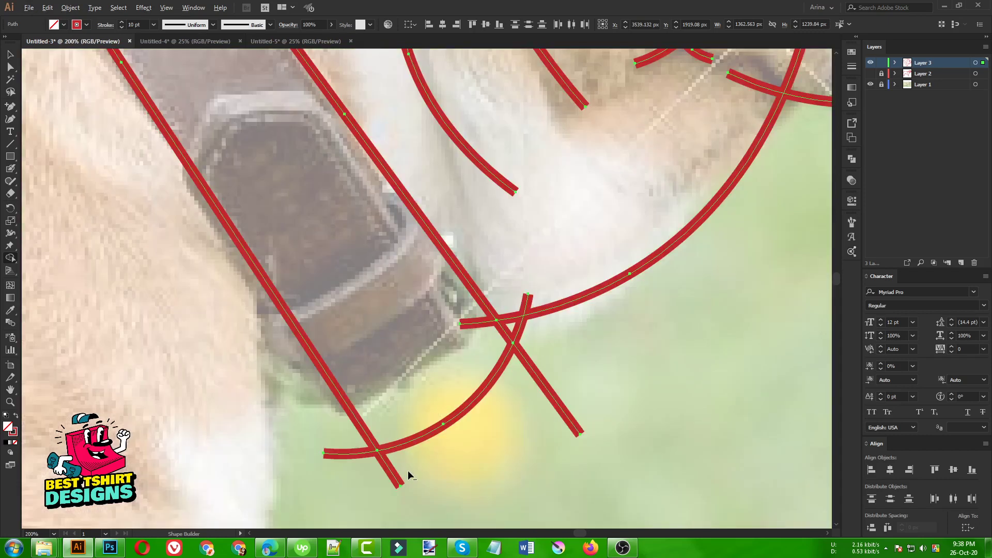
pyautogui.moveTo(408, 471)
pyautogui.mouseDown()
pyautogui.moveTo(349, 456)
pyautogui.moveTo(331, 467)
pyautogui.mouseUp()
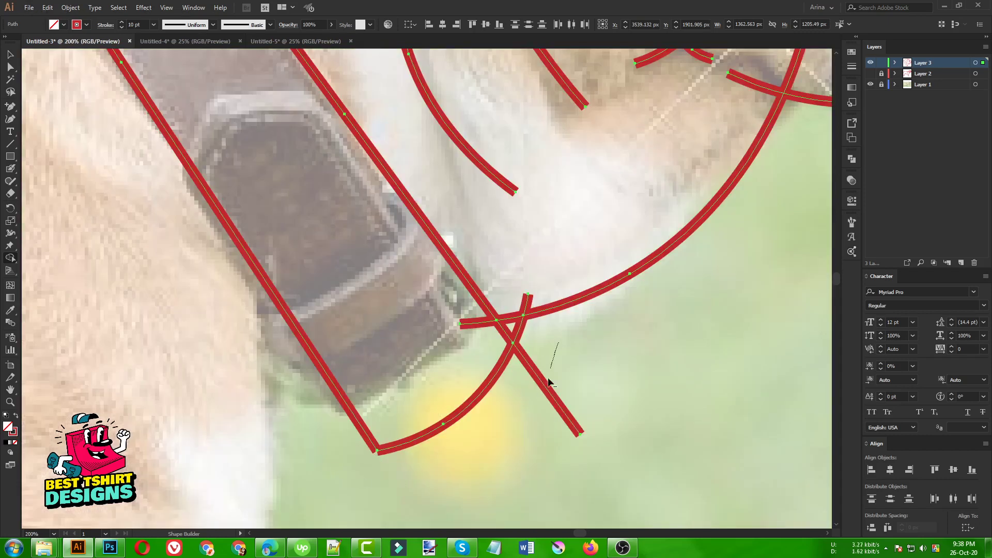
pyautogui.moveTo(549, 383); pyautogui.dragTo(541, 400)
pyautogui.keyDown('alt'); pyautogui.click(518, 333); pyautogui.keyUp('alt')
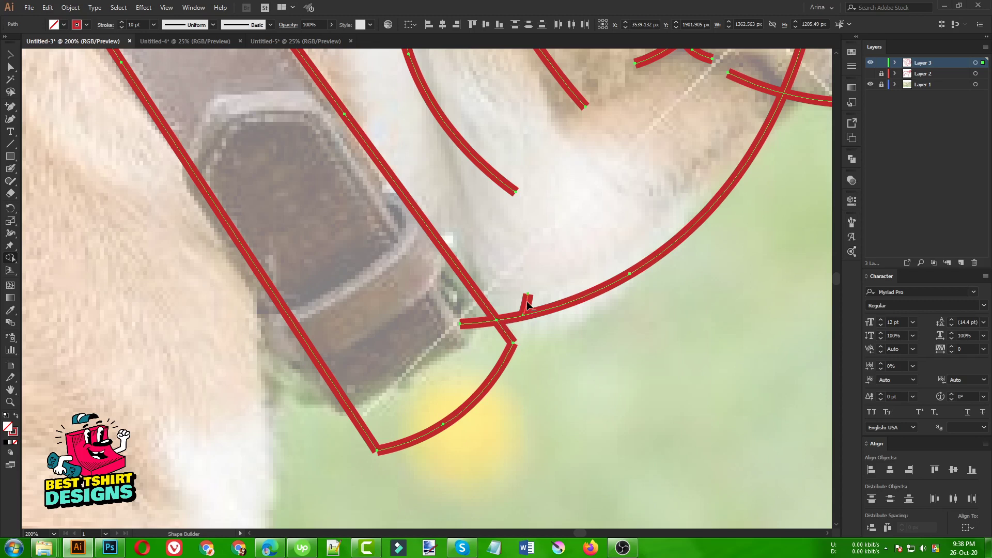
pyautogui.keyDown('alt'); pyautogui.click(526, 301); pyautogui.keyUp('alt')
pyautogui.keyDown('alt'); pyautogui.click(477, 325); pyautogui.keyUp('alt')
# - Remove the excess curve at the mouth-corner wrinkle and the tail of the muzzle fold that extends below the jaw
pyautogui.scroll(-2, 254, 342)
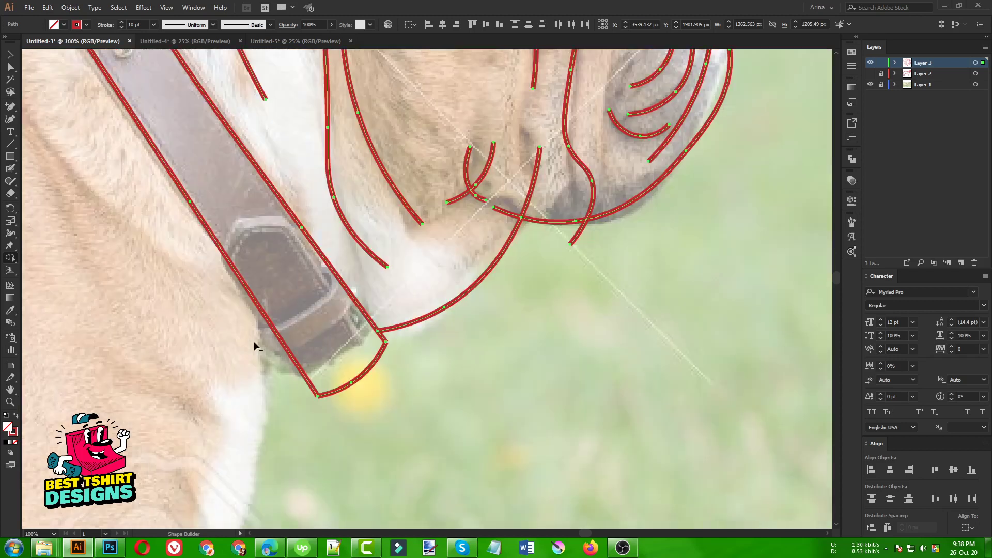
pyautogui.scroll(1, 504, 182)
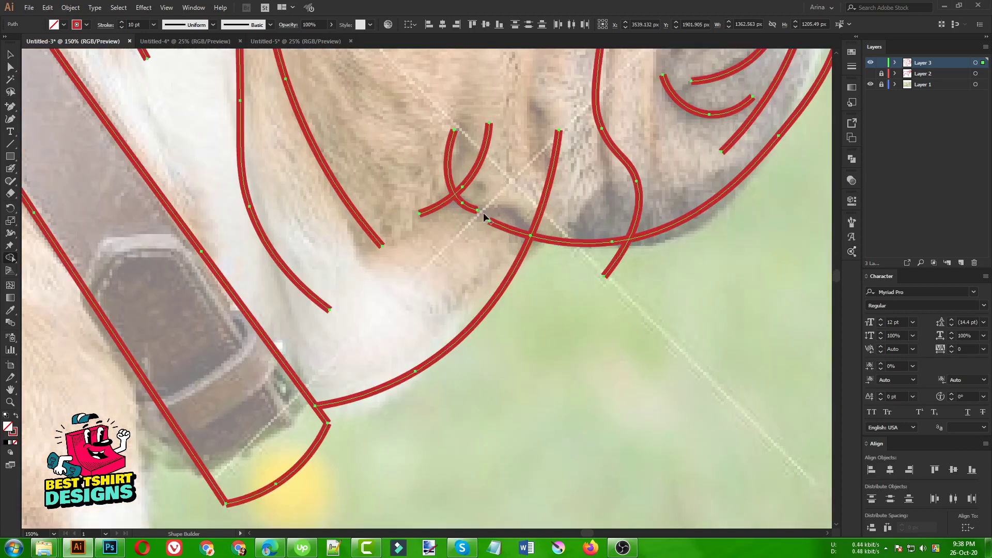
pyautogui.keyDown('alt'); pyautogui.click(469, 209); pyautogui.keyUp('alt')
pyautogui.keyDown('alt'); pyautogui.click(613, 265); pyautogui.keyUp('alt')
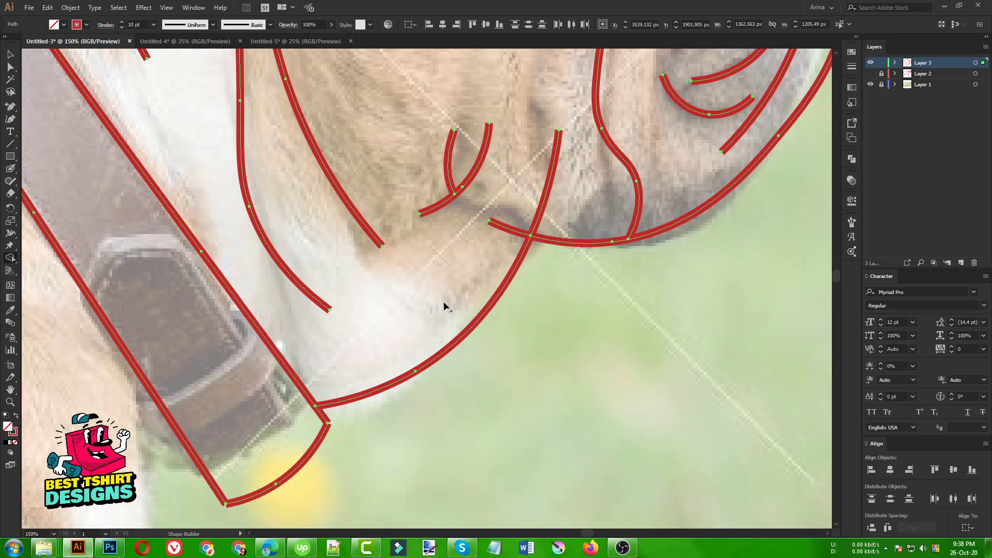
# - Trim the nostril line's end that sticks out past the front of the nose
pyautogui.scroll(-2, 338, 309)
pyautogui.scroll(2, 553, 207)
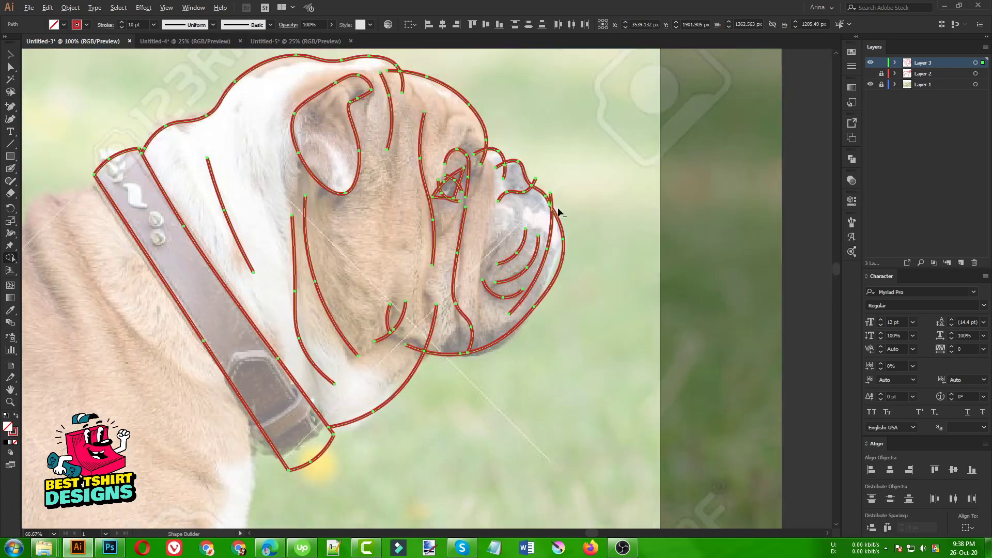
pyautogui.keyDown('alt'); pyautogui.click(538, 177); pyautogui.keyUp('alt')
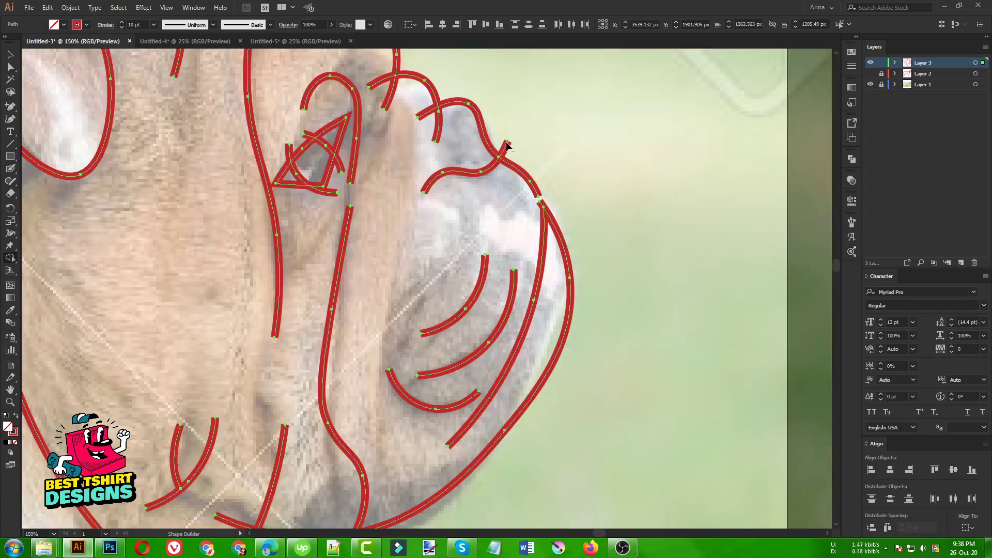
pyautogui.keyDown('alt'); pyautogui.click(506, 147); pyautogui.keyUp('alt')
# - Trim the overshooting line ends at the nose bridge beside the brow and at the start of the forehead line
pyautogui.scroll(2, 394, 201)
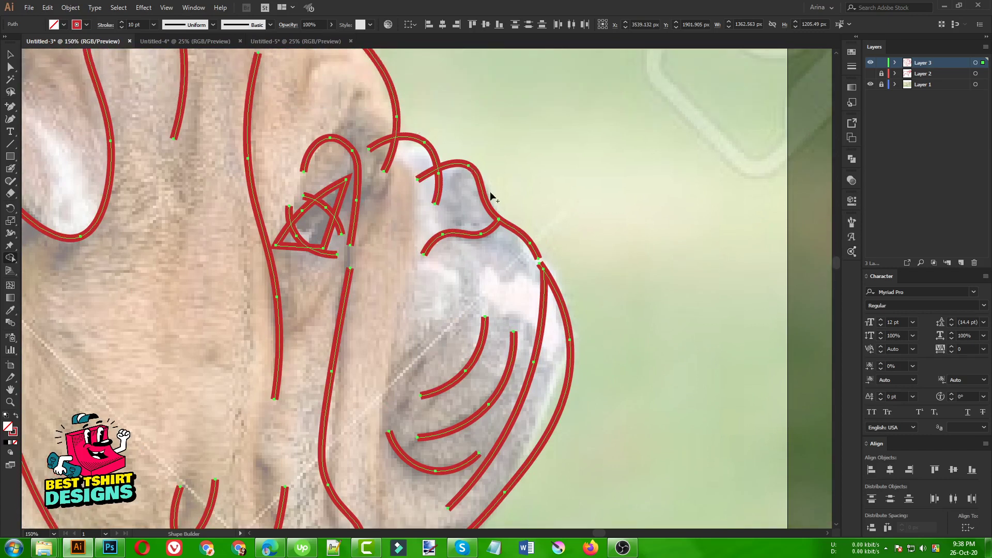
pyautogui.scroll(2, 483, 196)
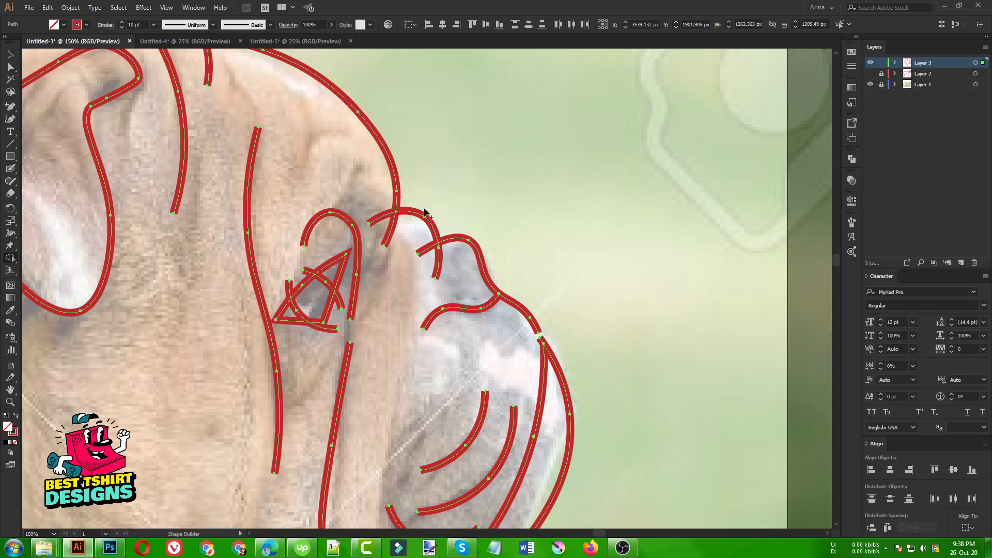
pyautogui.keyDown('alt'); pyautogui.click(381, 222); pyautogui.keyUp('alt')
pyautogui.keyDown('alt'); pyautogui.scroll(-1, 438, 243); pyautogui.keyUp('alt')
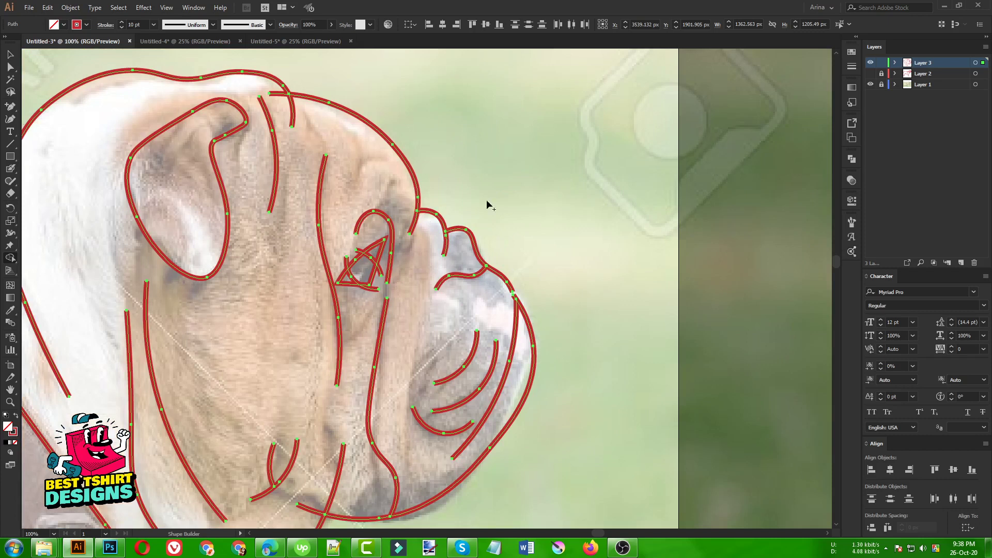
pyautogui.keyDown('alt'); pyautogui.click(283, 96); pyautogui.keyUp('alt')
# - Trim the iris curves that extend outside the triangular eye outline, and clear the selection
pyautogui.scroll(3, 362, 265)
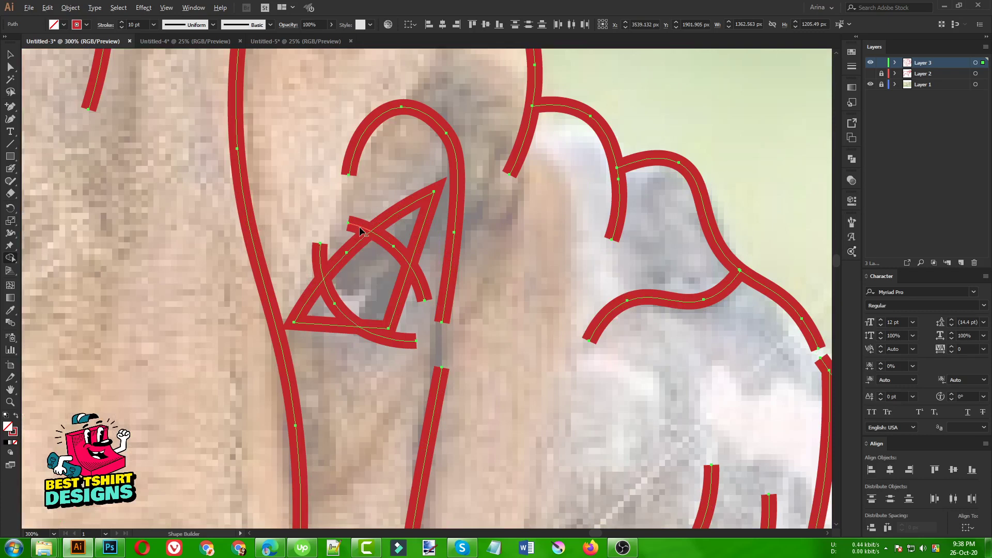
pyautogui.keyDown('alt'); pyautogui.click(361, 230); pyautogui.keyUp('alt')
pyautogui.keyDown('alt'); pyautogui.click(320, 258); pyautogui.keyUp('alt')
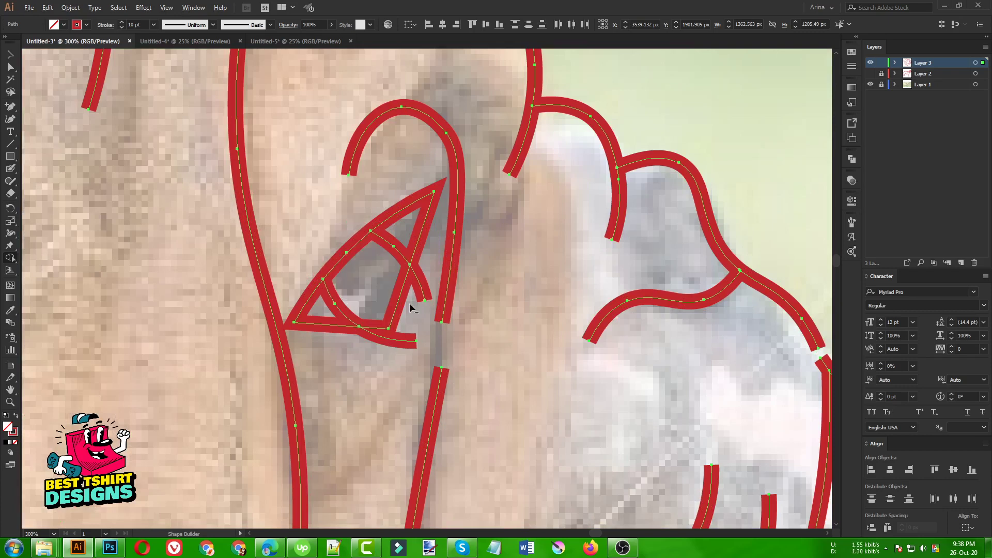
pyautogui.keyDown('alt'); pyautogui.click(405, 340); pyautogui.keyUp('alt')
pyautogui.keyDown('alt'); pyautogui.click(419, 285); pyautogui.keyUp('alt')
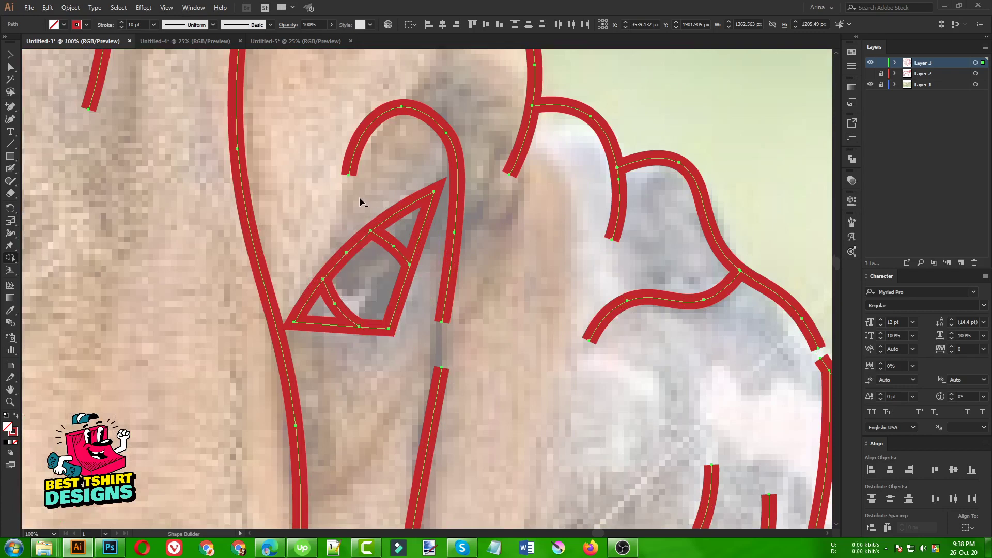
pyautogui.scroll(-4, 403, 222)
pyautogui.scroll(-1, 460, 255)
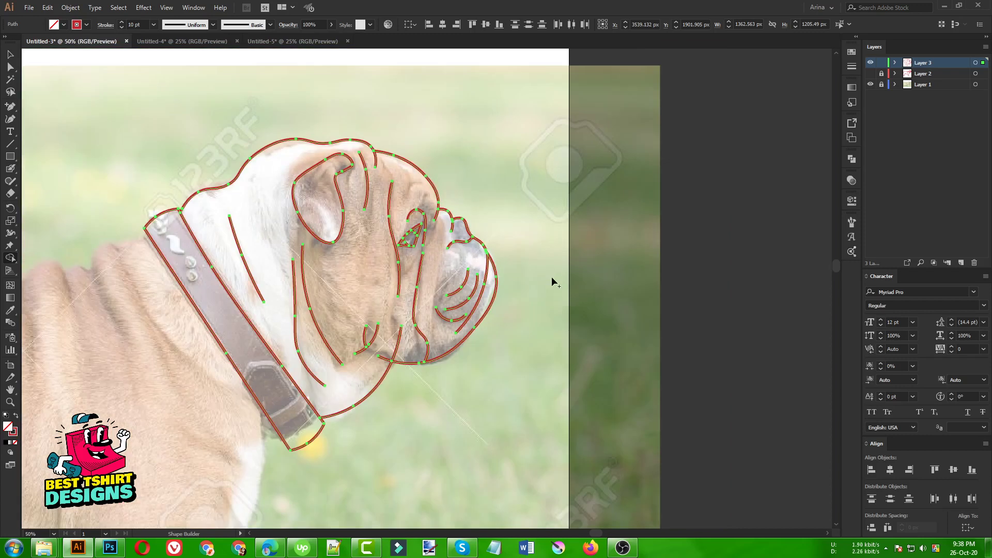
pyautogui.press('v')
pyautogui.click(523, 251)
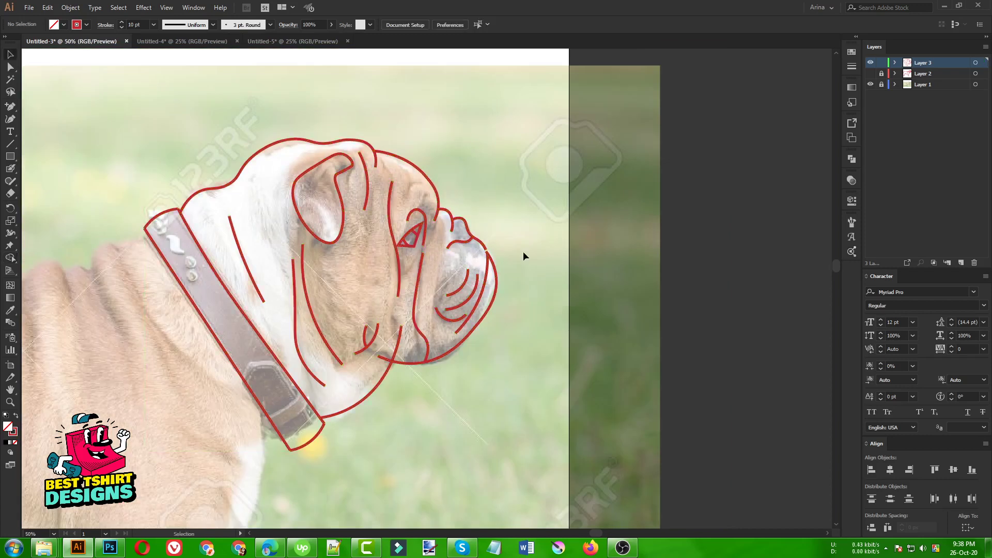
# - Hide the photo on Layer 1 and check the trimmed head lines by selecting them all, leaving nothing selected
pyautogui.click(870, 85)
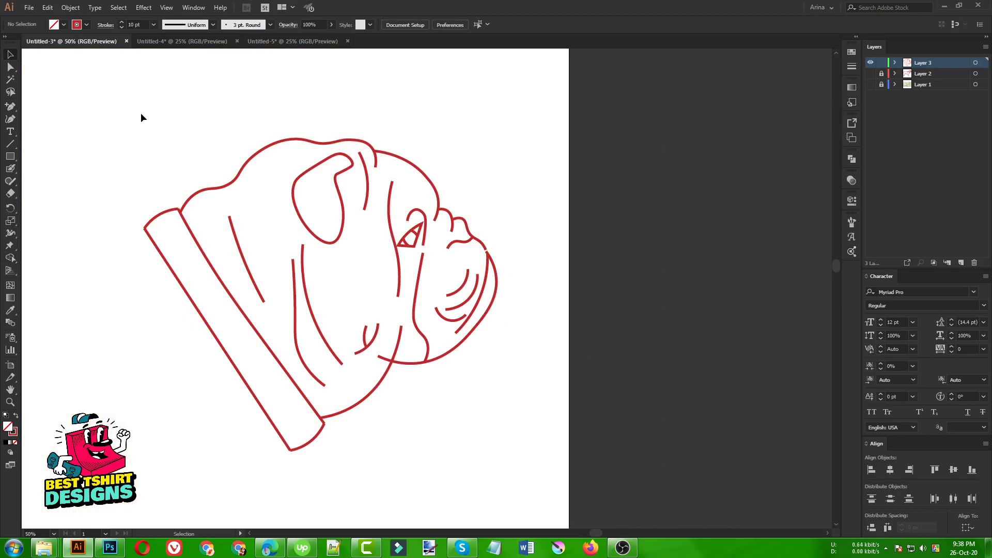
pyautogui.moveTo(115, 103); pyautogui.dragTo(556, 491)
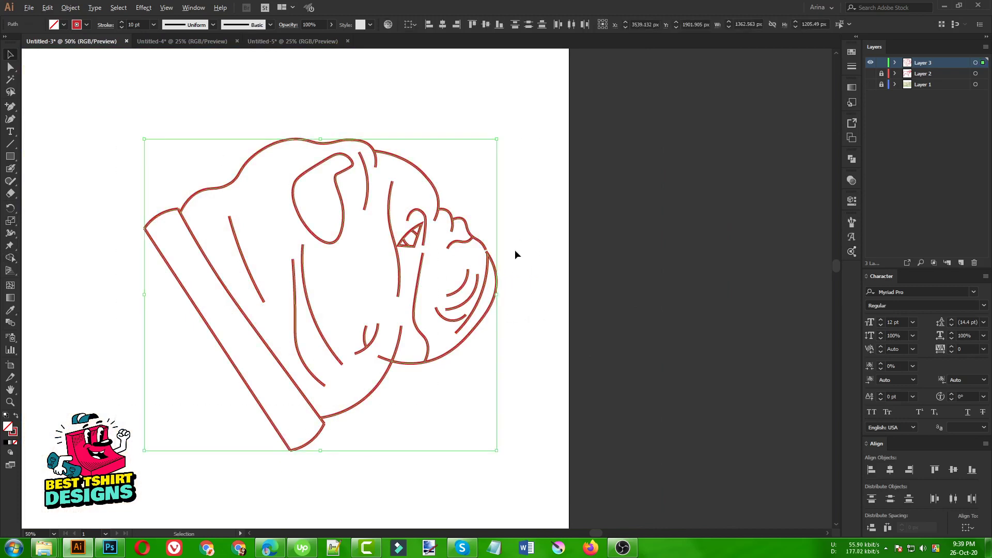
pyautogui.scroll(1, 514, 250)
pyautogui.click(525, 325)
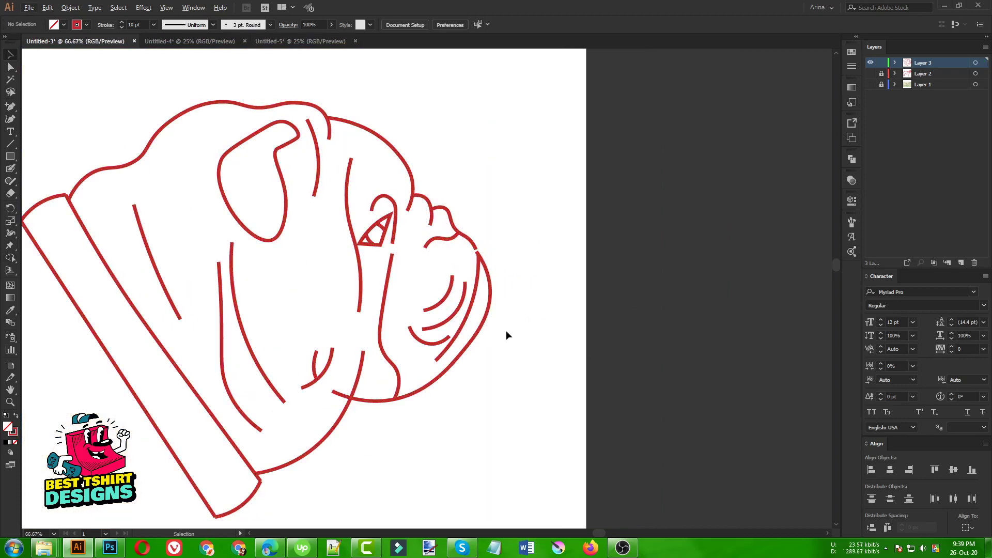
# - Close the gap below the nose by moving the nose line's end anchor onto the top of the muzzle outline
pyautogui.scroll(-1, 506, 333)
pyautogui.scroll(4, 507, 309)
pyautogui.press('a')
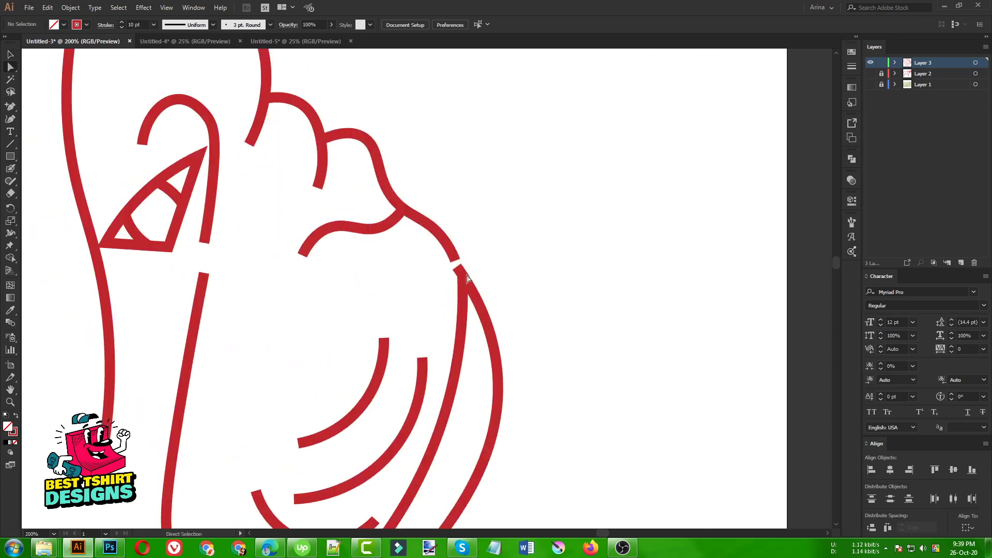
pyautogui.scroll(3, 458, 267)
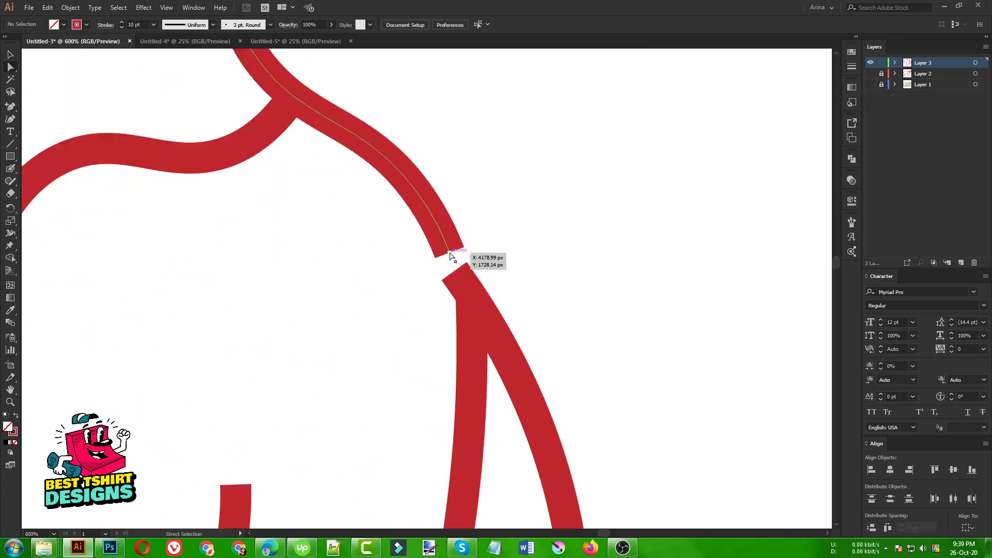
pyautogui.moveTo(450, 255); pyautogui.dragTo(454, 272)
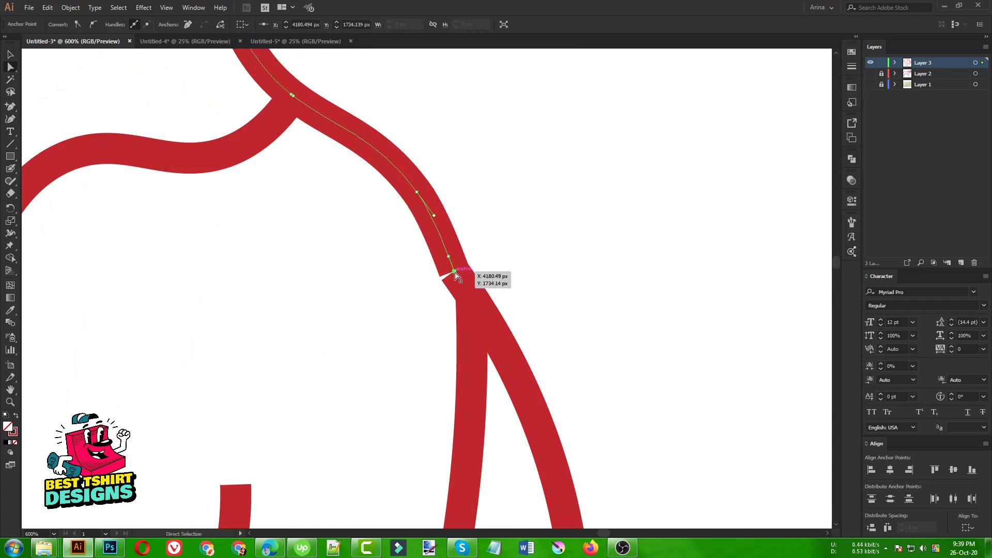
pyautogui.scroll(-5, 454, 273)
pyautogui.click(534, 250)
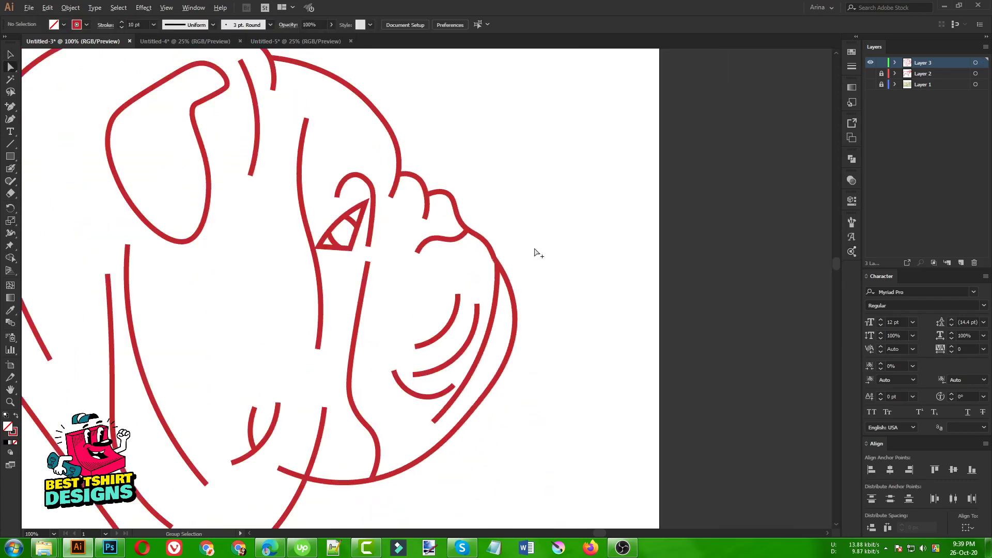
# - Examine the whole head and the line joints at the collar's upper and lower corners for remaining gaps or overshoots
pyautogui.scroll(-1, 534, 252)
pyautogui.scroll(-1, 470, 264)
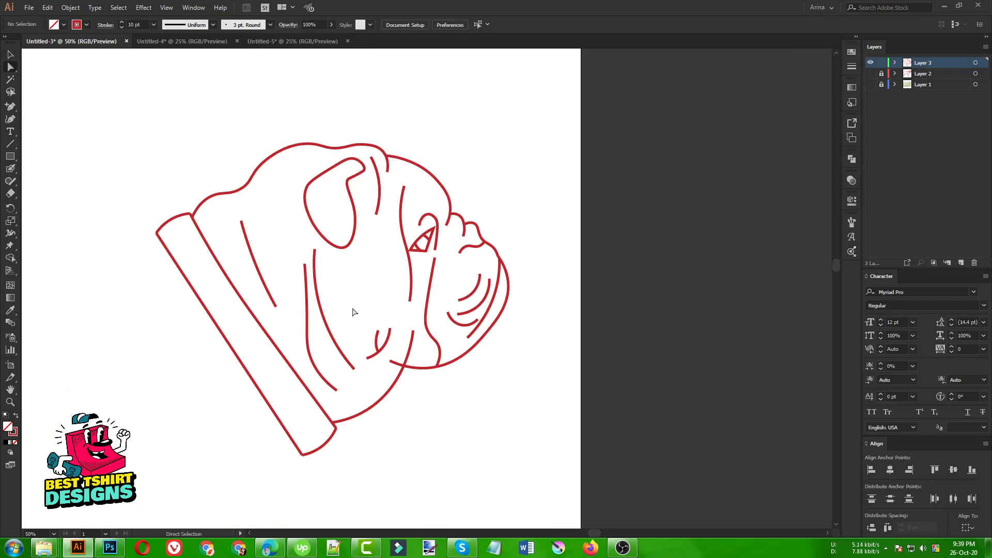
pyautogui.scroll(1, 363, 258)
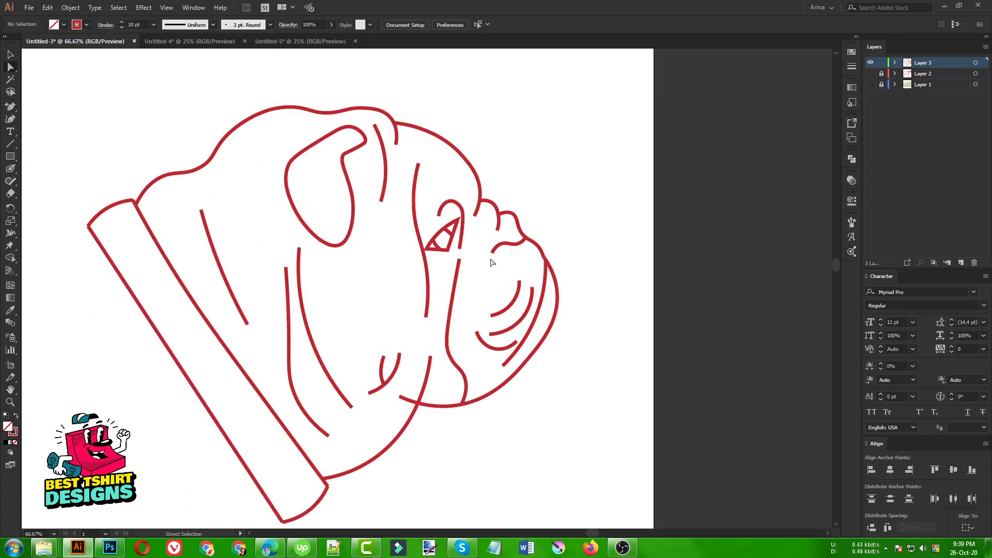
pyautogui.scroll(3, 88, 228)
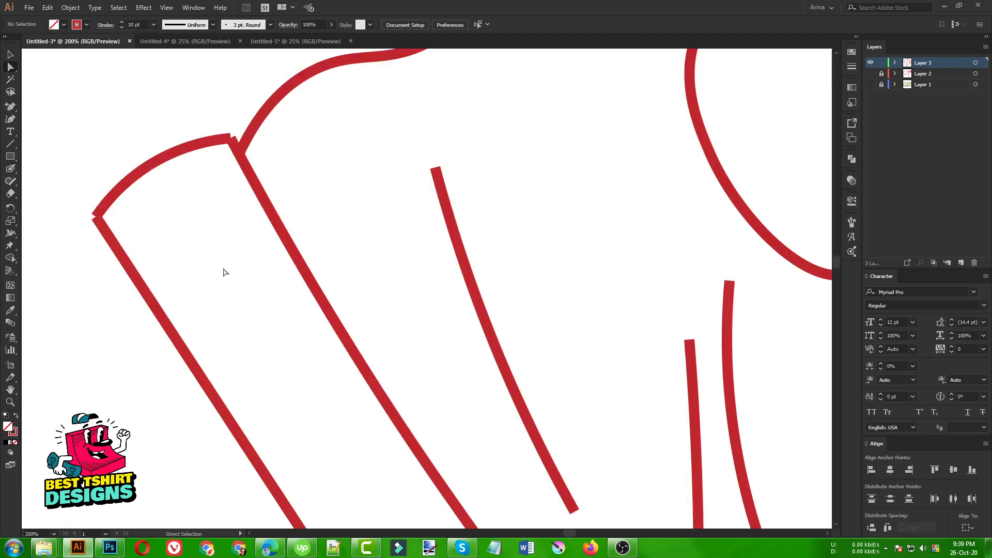
pyautogui.scroll(3, 223, 271)
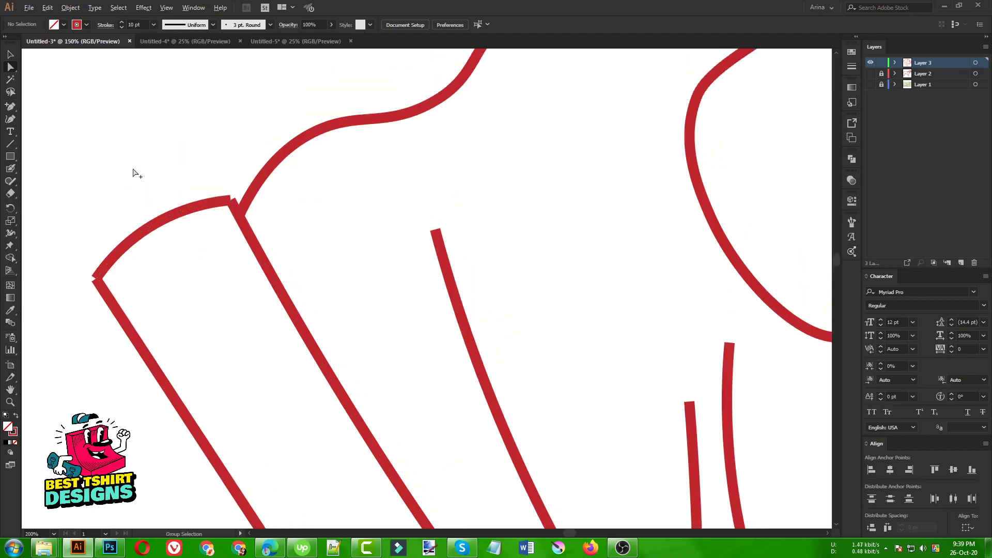
pyautogui.scroll(-2, 133, 173)
pyautogui.scroll(3, 332, 488)
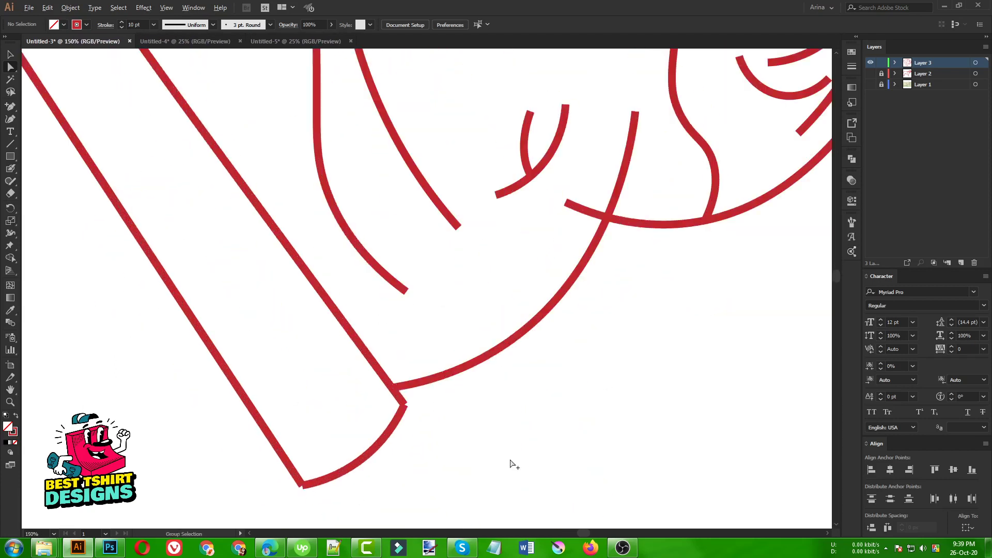
pyautogui.scroll(-3, 514, 463)
pyautogui.scroll(2, 210, 138)
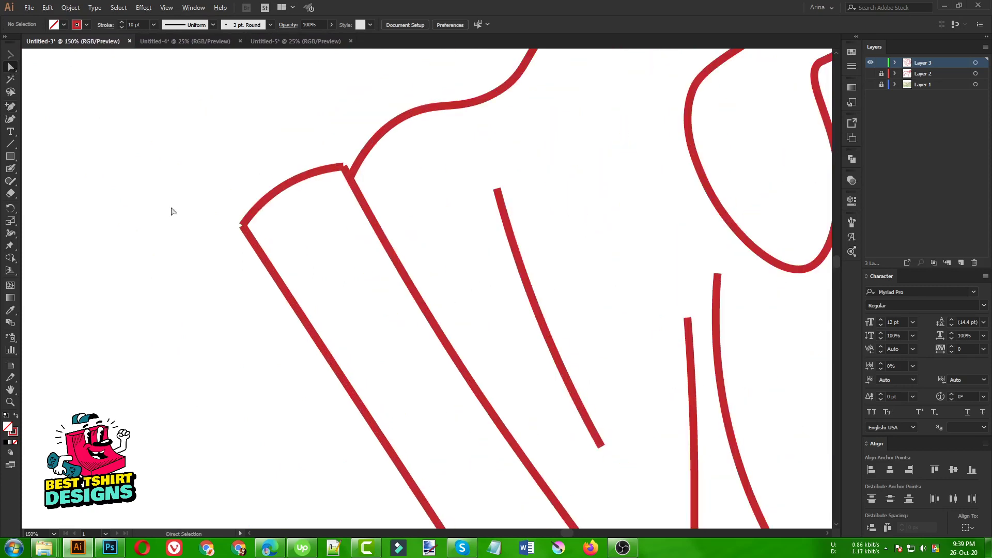
# - Join the open path ends at both upper corners of the collar outline, and clear the selection
pyautogui.moveTo(188, 178); pyautogui.dragTo(297, 297)
pyautogui.moveTo(217, 189); pyautogui.dragTo(262, 254)
pyautogui.rightClick(252, 237)
pyautogui.click(283, 314)
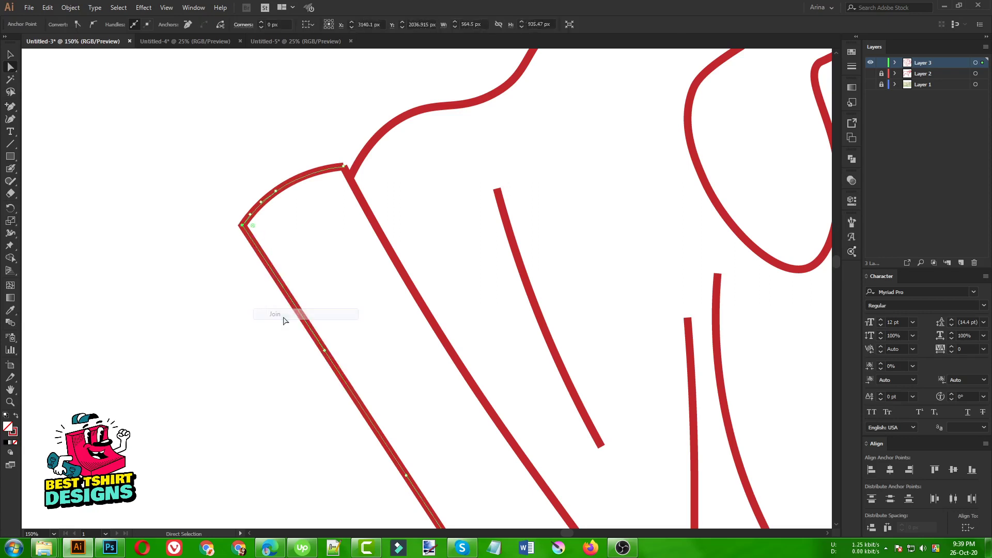
pyautogui.moveTo(322, 151); pyautogui.dragTo(346, 174)
pyautogui.rightClick(346, 175)
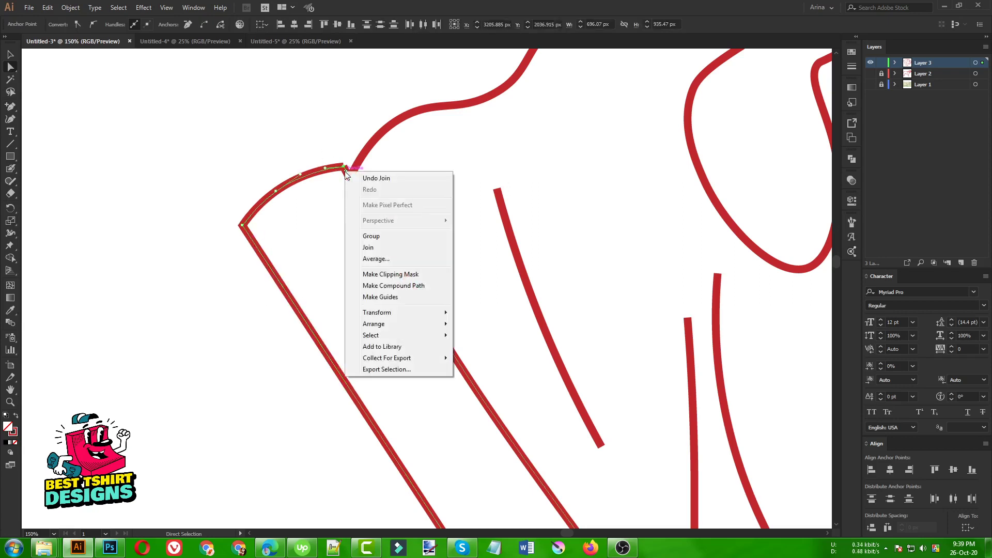
pyautogui.click(367, 248)
pyautogui.click(320, 248)
# - Join the open path ends at both lower corners of the collar outline, and clear the selection
pyautogui.scroll(-1, 109, 152)
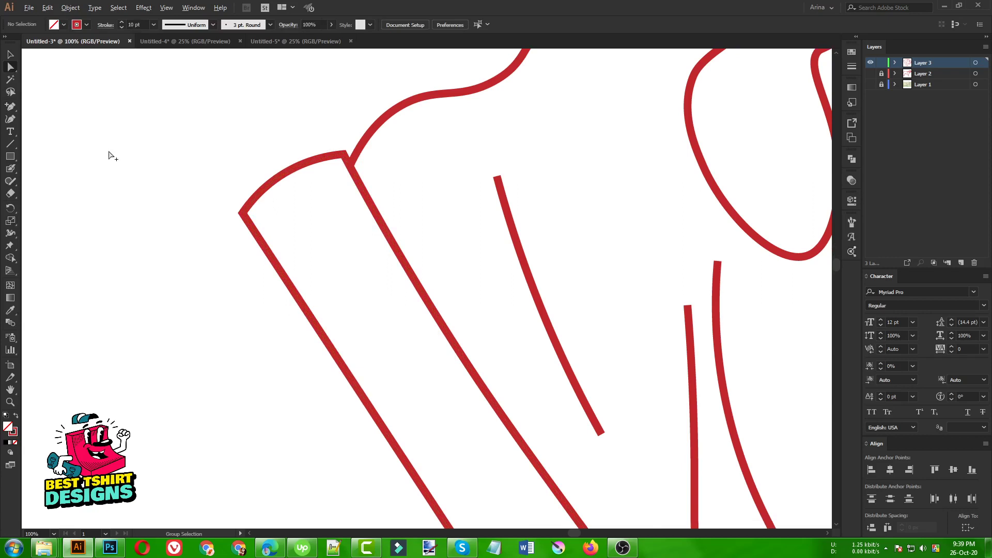
pyautogui.scroll(-1, 109, 152)
pyautogui.scroll(-7, 181, 213)
pyautogui.scroll(-7, 392, 382)
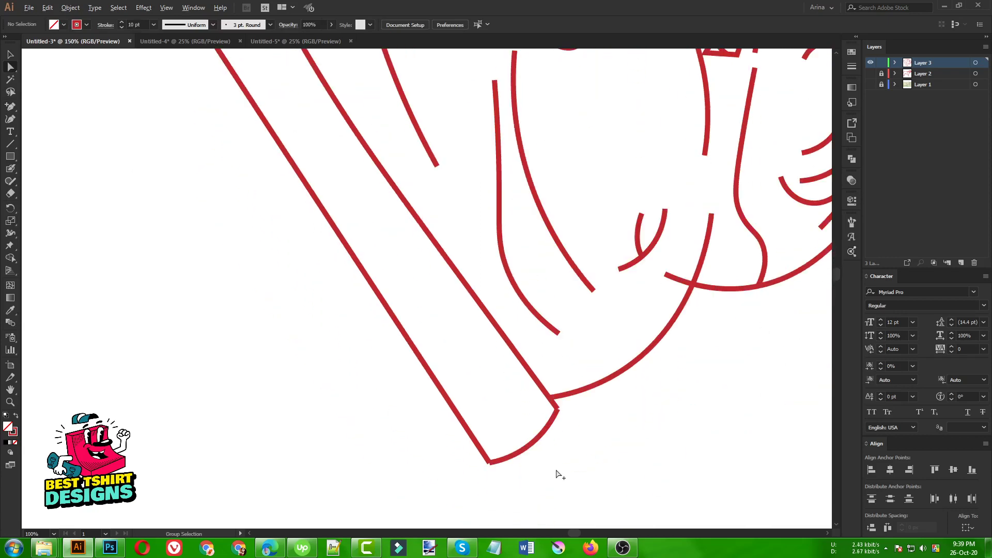
pyautogui.scroll(3, 558, 474)
pyautogui.moveTo(435, 486); pyautogui.dragTo(303, 421)
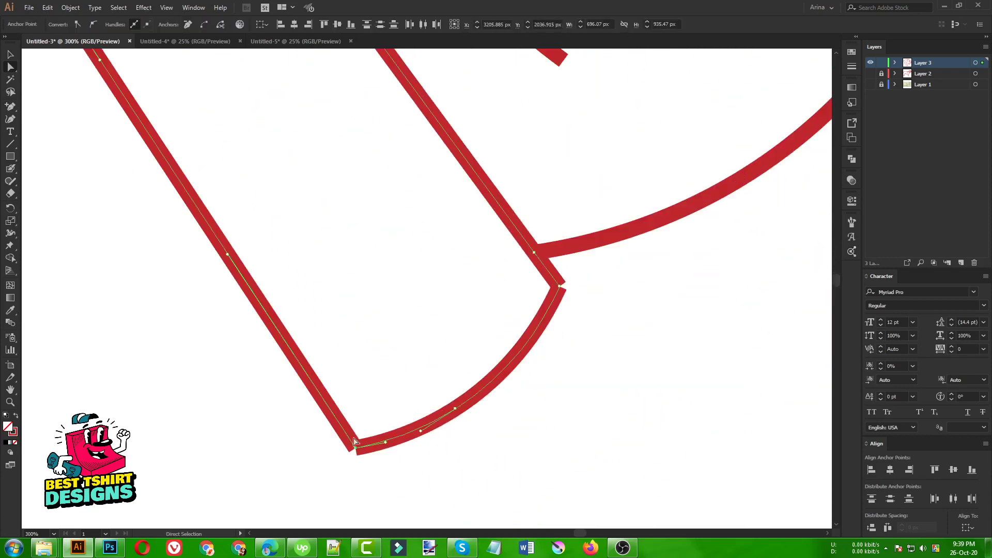
pyautogui.rightClick(348, 436)
pyautogui.click(370, 306)
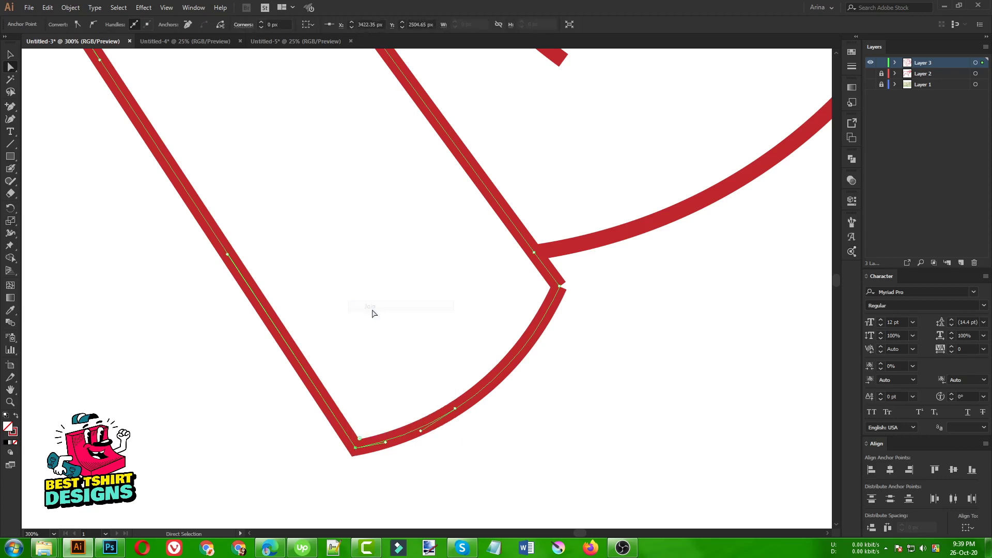
pyautogui.moveTo(598, 318); pyautogui.dragTo(546, 280)
pyautogui.rightClick(550, 275)
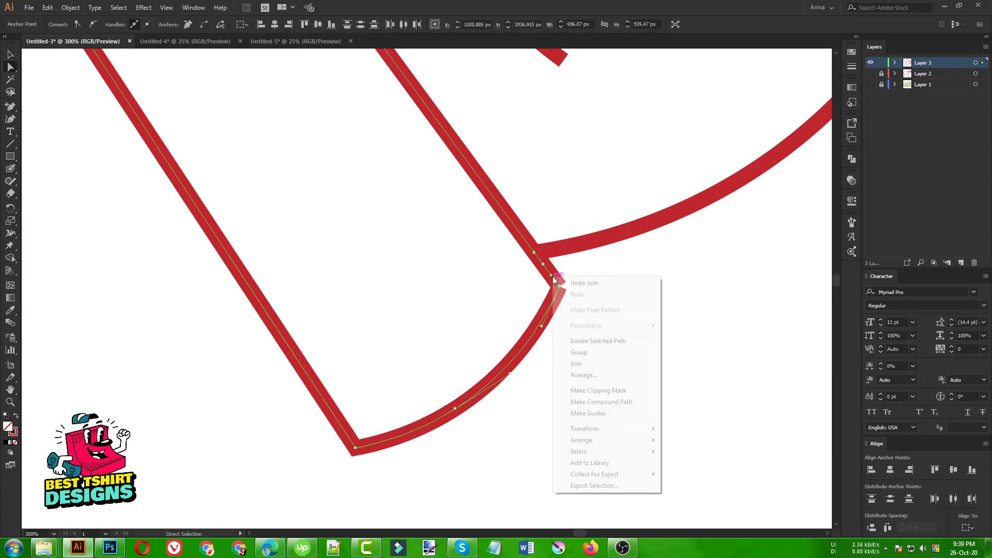
pyautogui.click(585, 368)
pyautogui.click(568, 365)
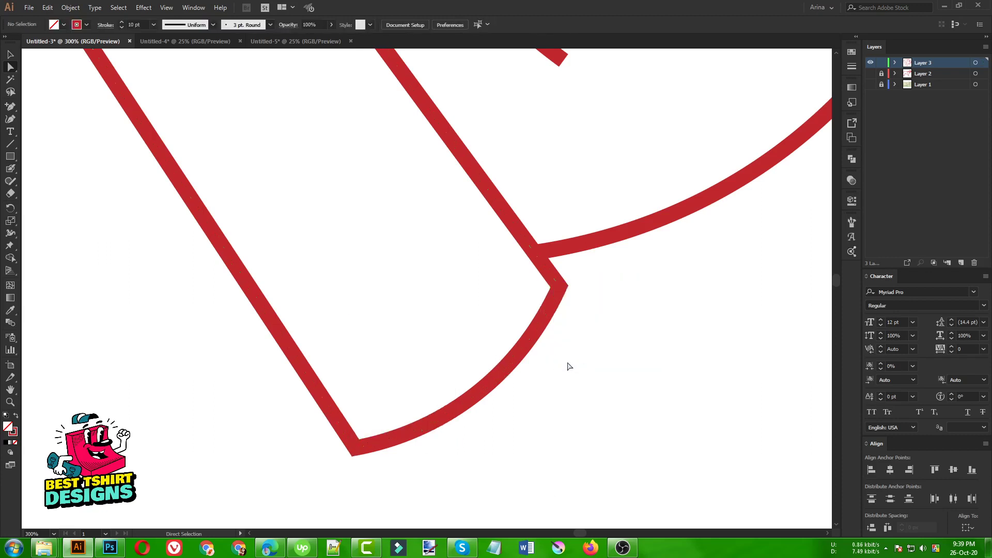
# - Trim the end of the chin line that overshoots the jaw line using Shape Builder, and clear the selection
pyautogui.scroll(-3, 184, 321)
pyautogui.scroll(5, 394, 334)
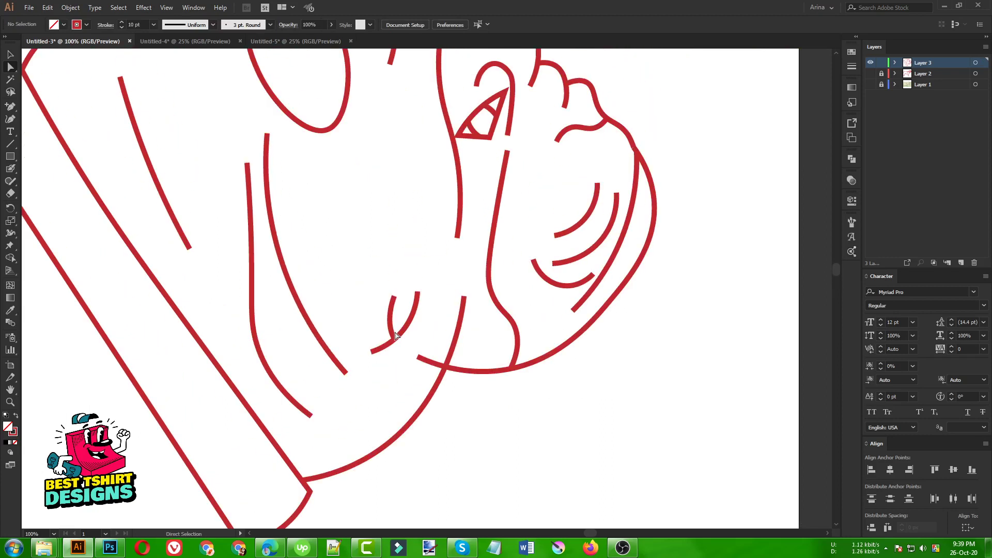
pyautogui.scroll(-1, 398, 336)
pyautogui.press('v')
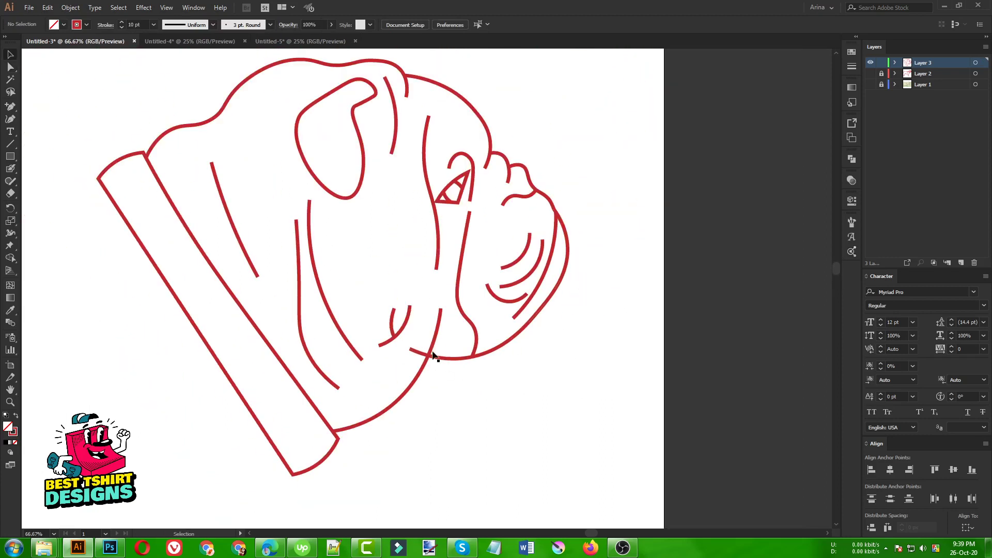
pyautogui.moveTo(448, 379); pyautogui.dragTo(398, 335)
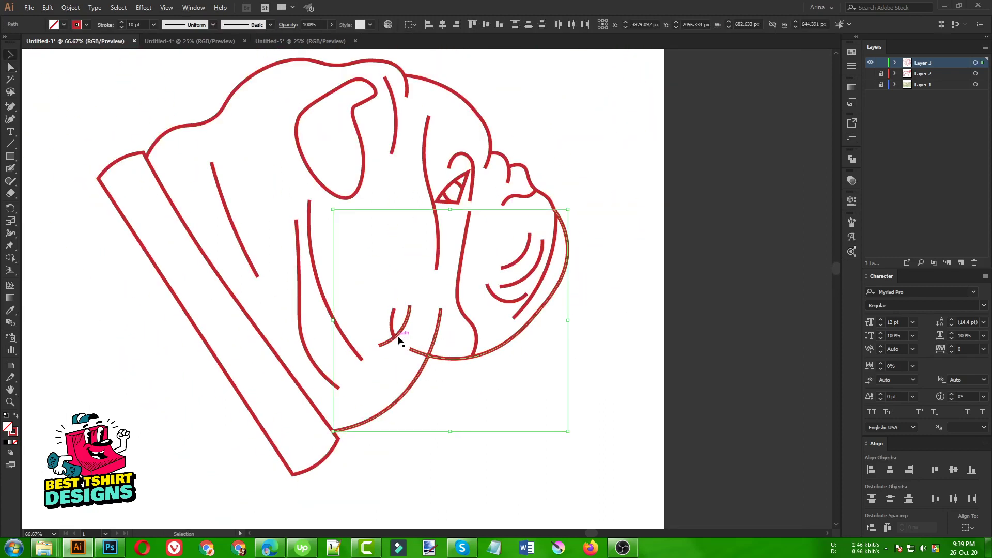
pyautogui.hotkey('shift', 'm')
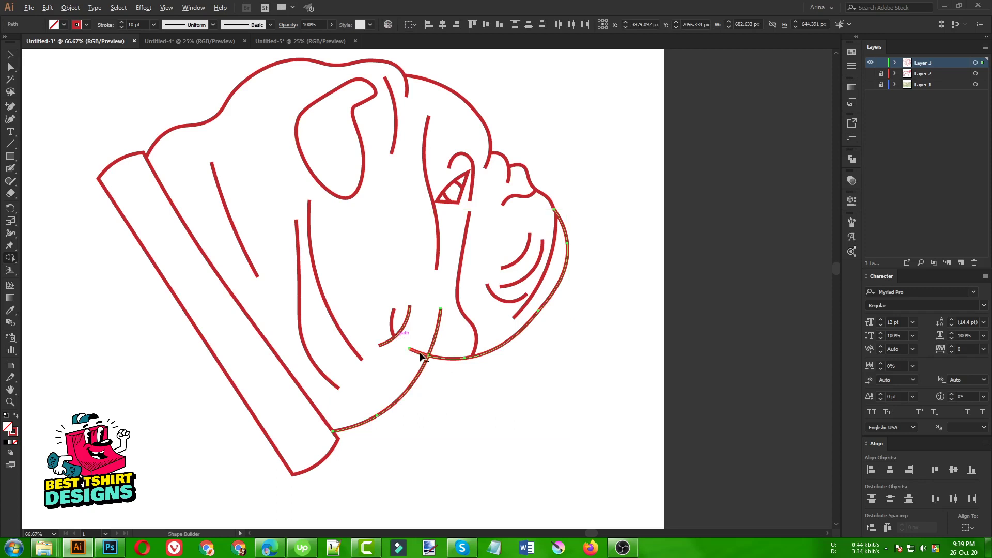
pyautogui.press('v')
pyautogui.click(458, 409)
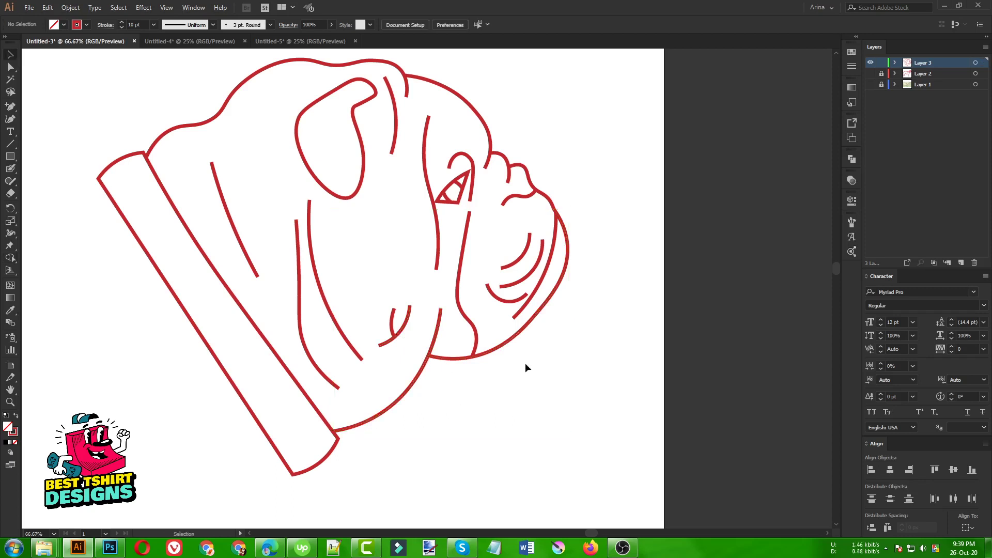
# - Join the open path ends where the nose outline meets the outer muzzle outline, and clear the selection
pyautogui.scroll(2, 525, 367)
pyautogui.scroll(3, 558, 281)
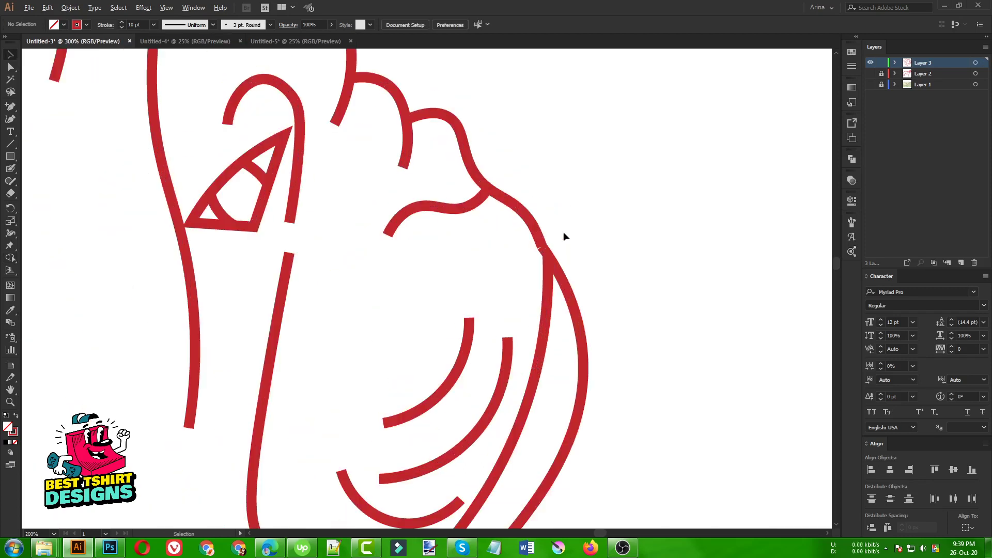
pyautogui.scroll(3, 563, 233)
pyautogui.press('a')
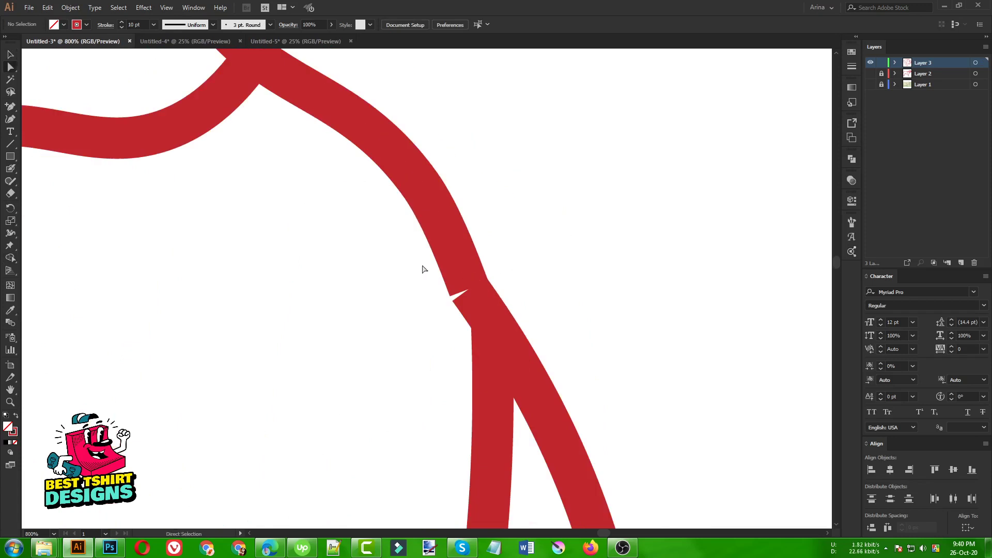
pyautogui.moveTo(421, 266); pyautogui.dragTo(488, 306)
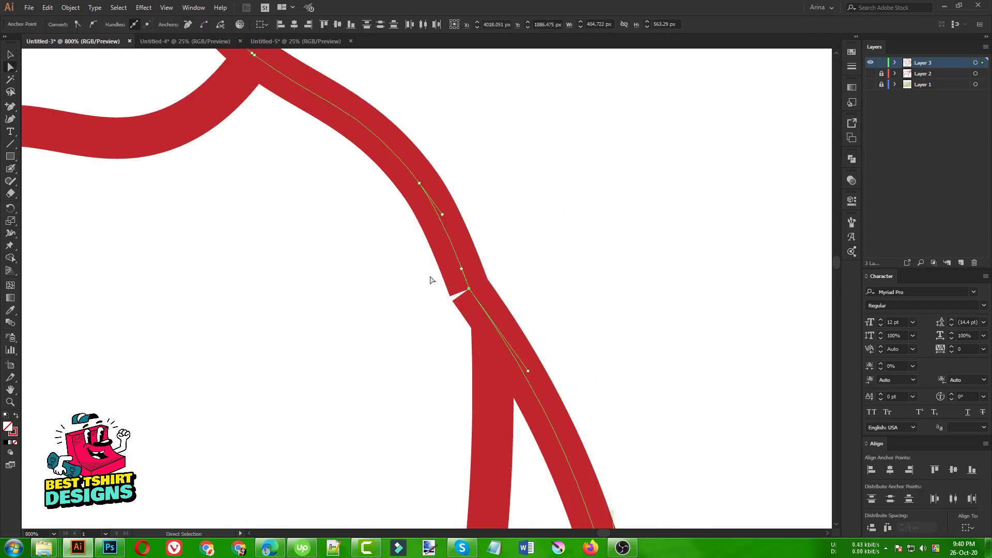
pyautogui.rightClick(469, 289)
pyautogui.click(507, 370)
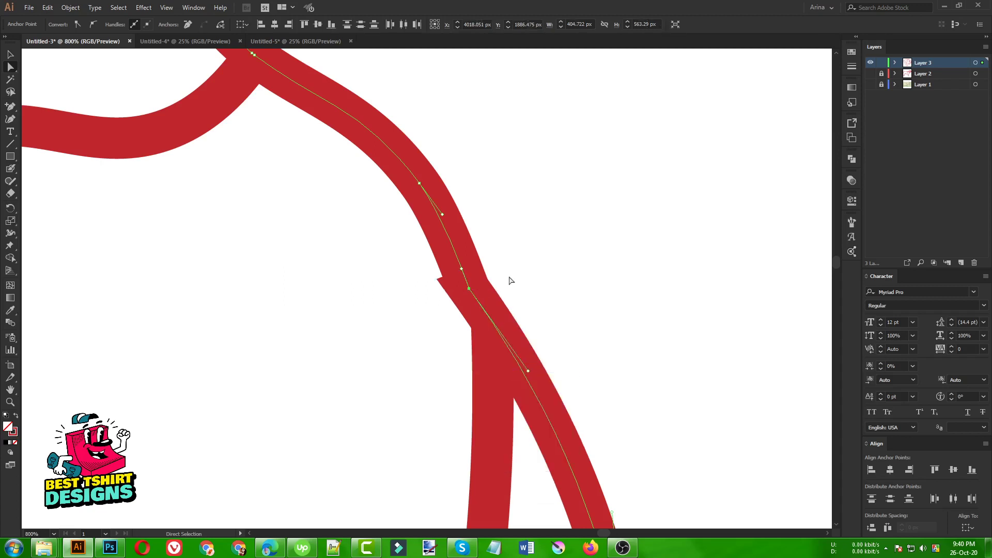
pyautogui.click(428, 282)
# - Examine the joint between the nose outline and the outer muzzle outline up close by selecting its path and anchor
pyautogui.hotkey('ctrl', '-')
pyautogui.click(443, 305)
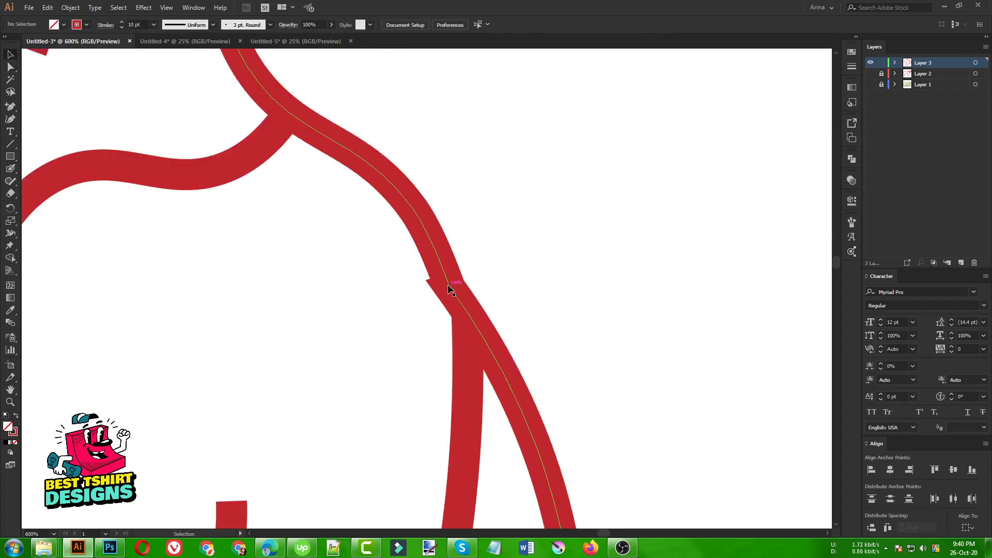
pyautogui.press('v')
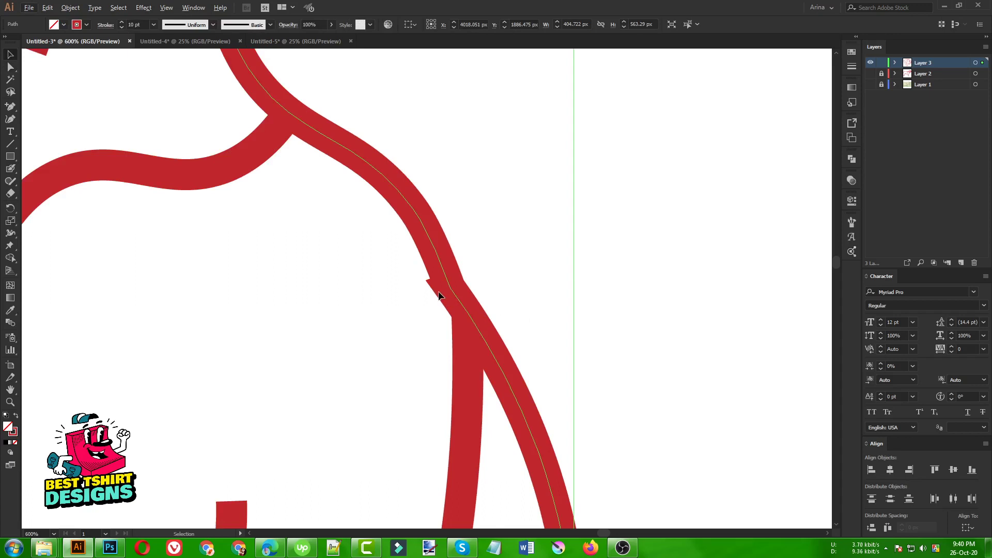
pyautogui.scroll(1, 438, 292)
pyautogui.press('a')
pyautogui.click(433, 291)
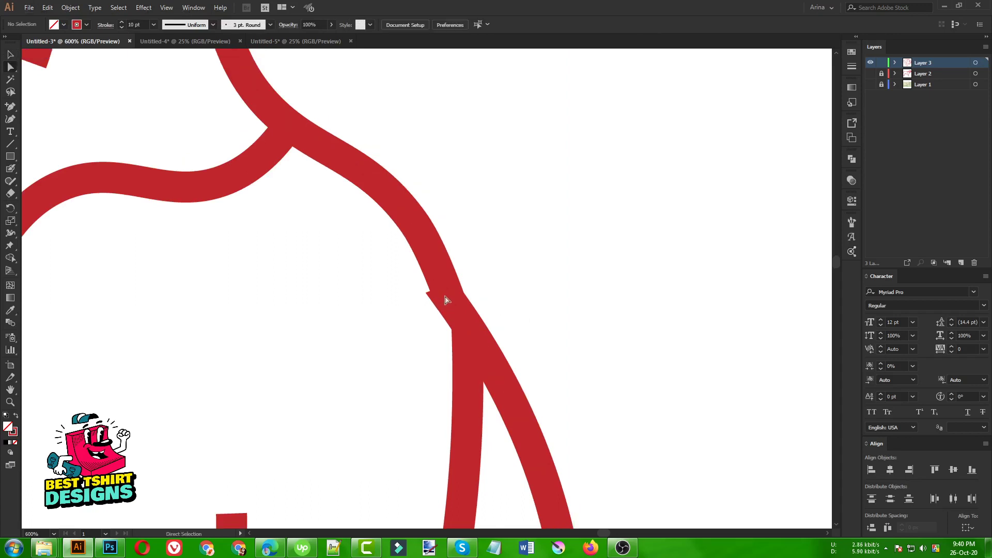
pyautogui.click(447, 295)
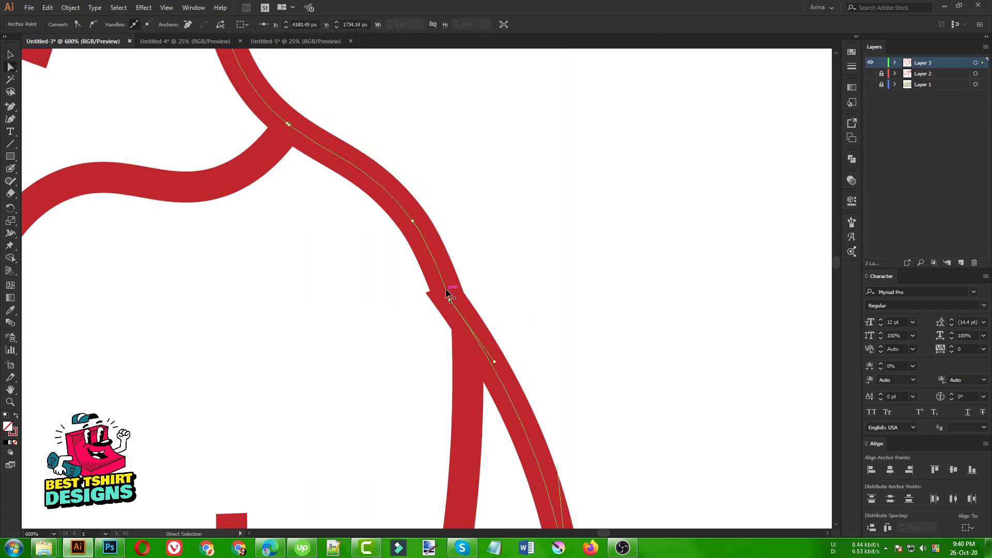
pyautogui.click(491, 287)
pyautogui.scroll(-7, 492, 286)
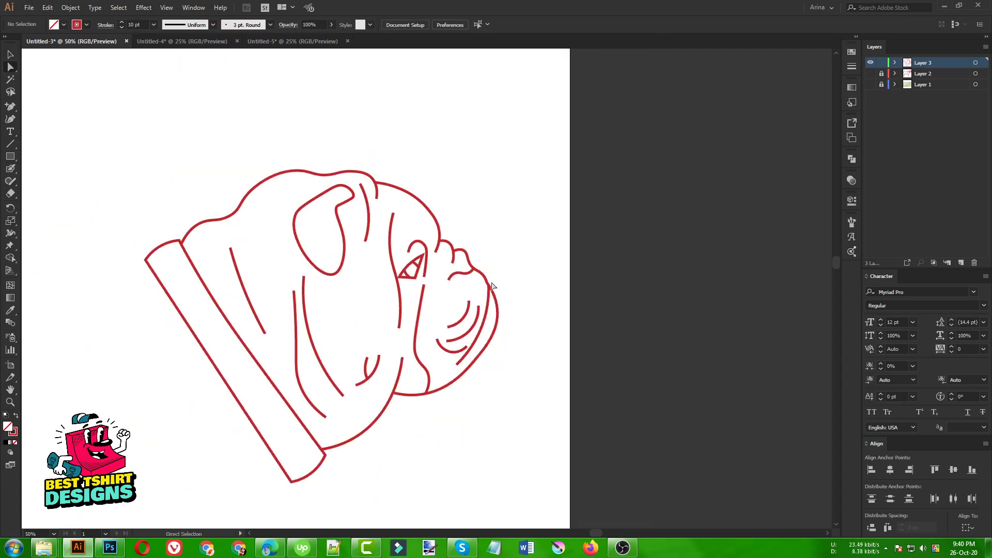
# - Bend the inner muzzle line outward by moving its middle anchor closer to the outer muzzle outline
pyautogui.press('v')
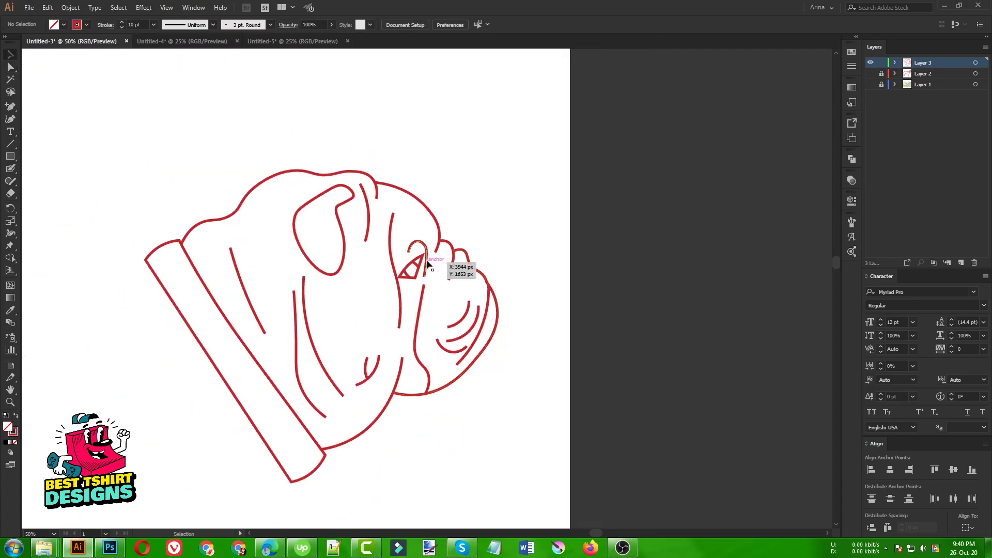
pyautogui.scroll(3, 509, 323)
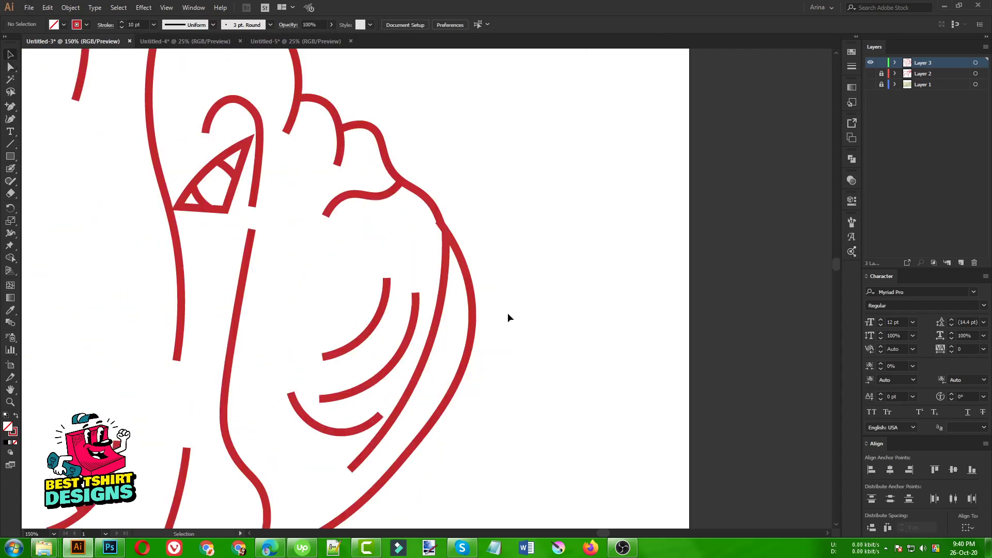
pyautogui.click(436, 335)
pyautogui.press('a')
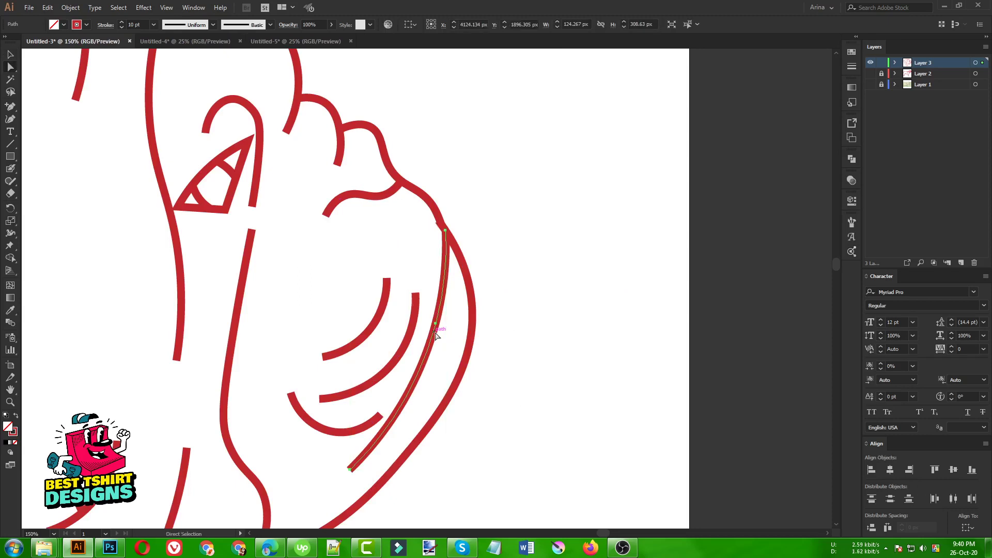
pyautogui.moveTo(435, 323); pyautogui.dragTo(445, 328)
pyautogui.hotkey('ctrl', 'z')
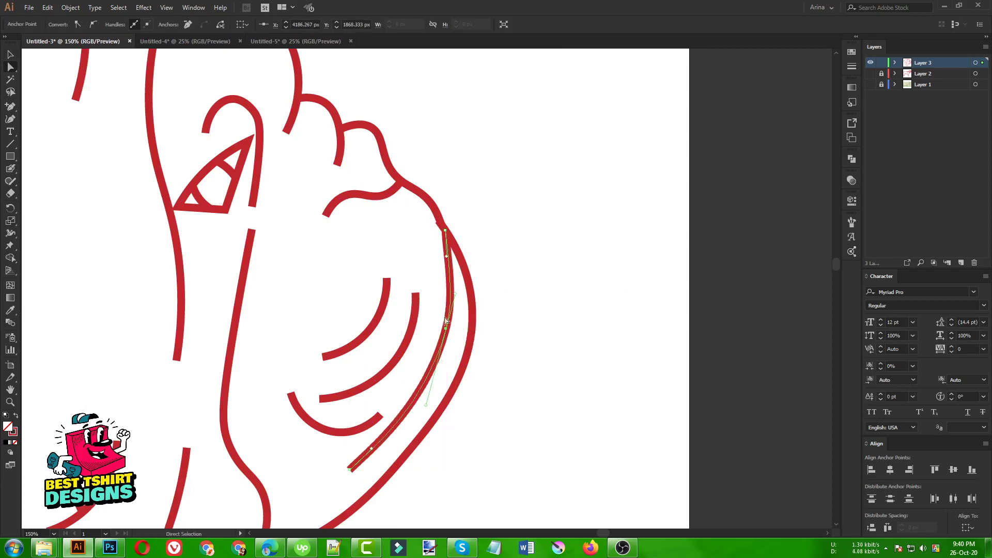
pyautogui.click(504, 277)
# - Move the inner muzzle line's upper end anchor onto the nose outline to cover the spike at the joint
pyautogui.scroll(3, 445, 206)
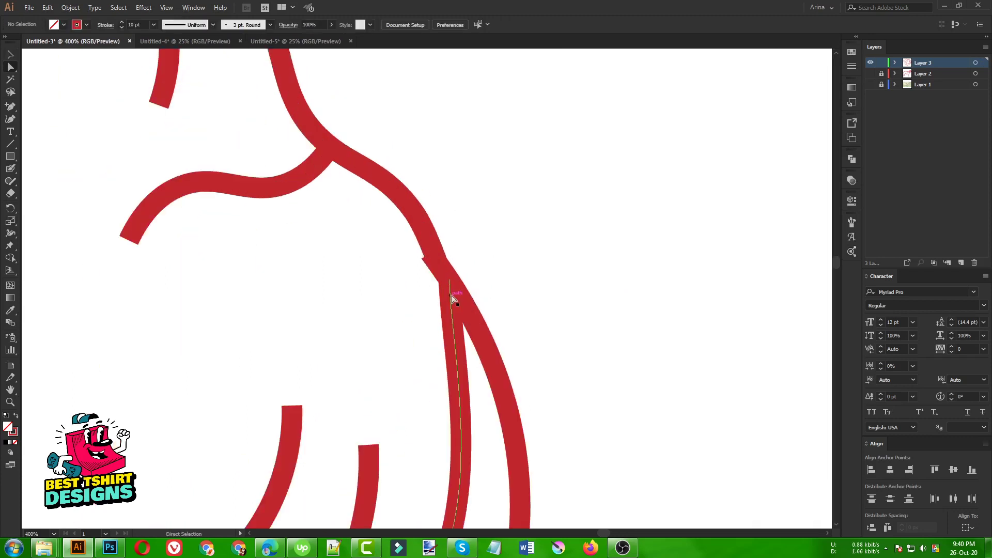
pyautogui.moveTo(448, 280); pyautogui.dragTo(430, 243)
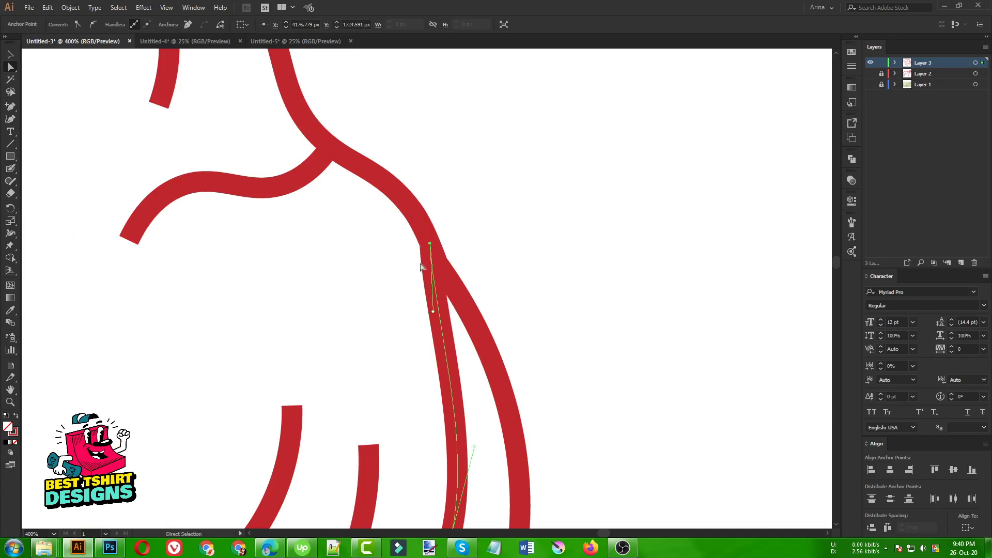
pyautogui.scroll(-2, 469, 237)
pyautogui.click(517, 293)
pyautogui.scroll(-3, 517, 292)
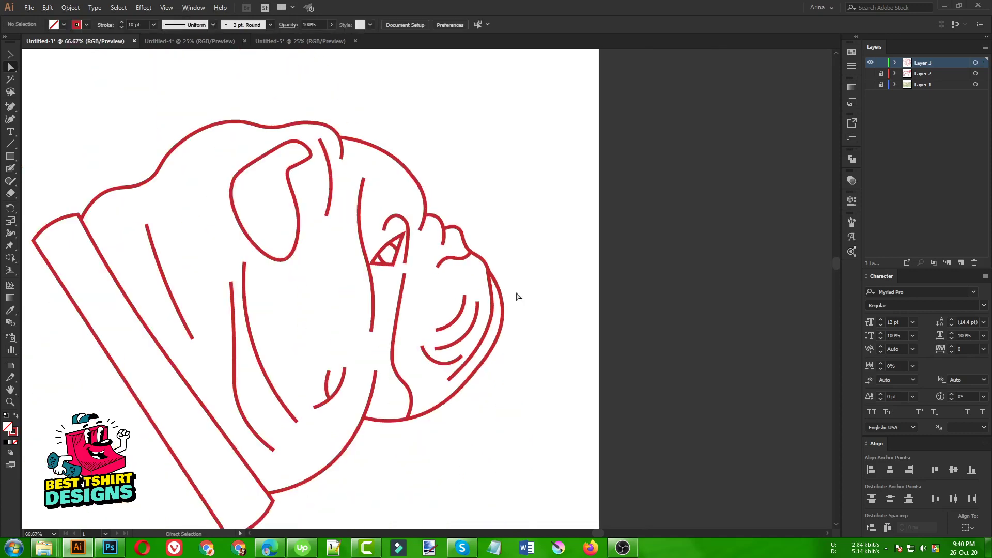
# - Draw a closed straight-sided shape with the Pen tool over the iris, filled red with no stroke, and clear the selection
pyautogui.press('v')
pyautogui.scroll(3, 420, 295)
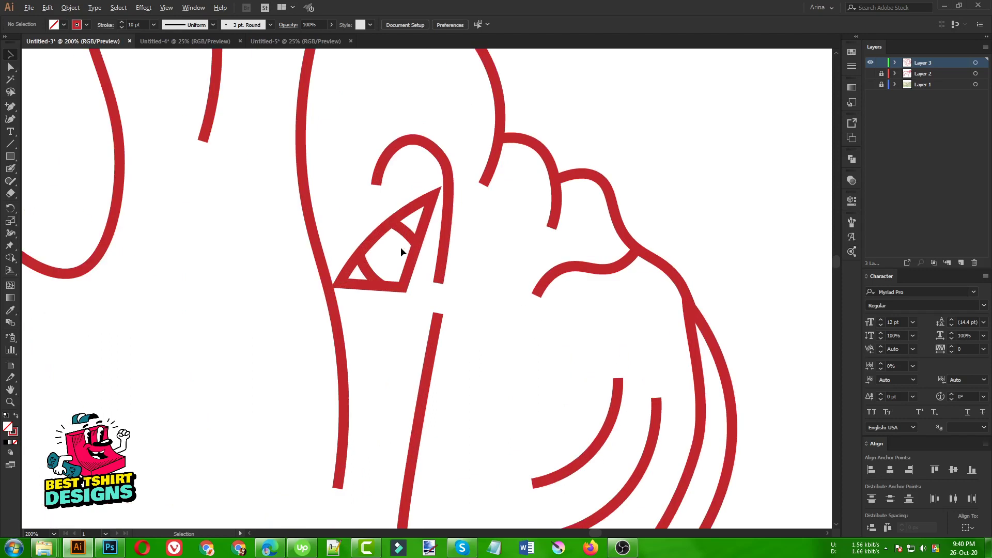
pyautogui.scroll(1, 401, 252)
pyautogui.moveTo(13, 106); pyautogui.dragTo(39, 104)
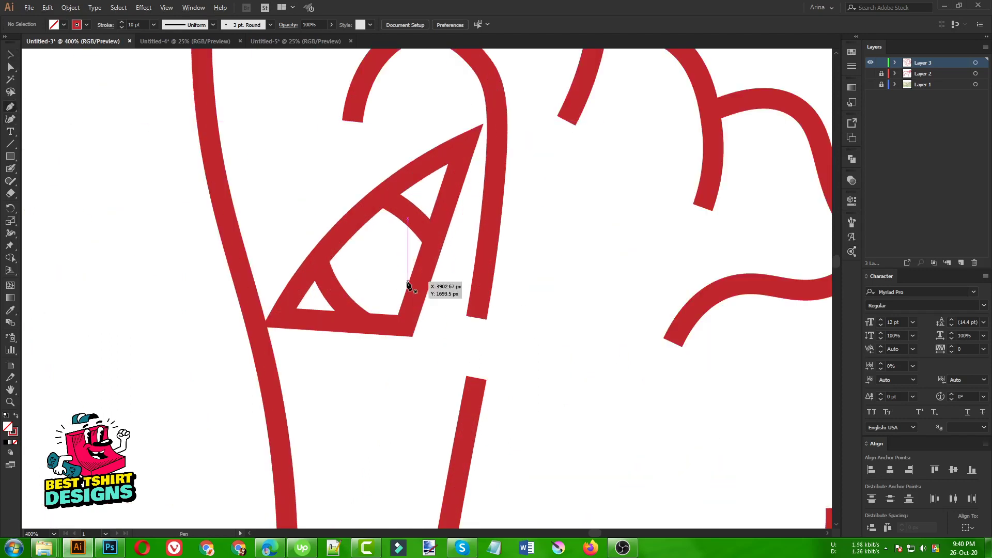
pyautogui.hotkey('shift', 'x')
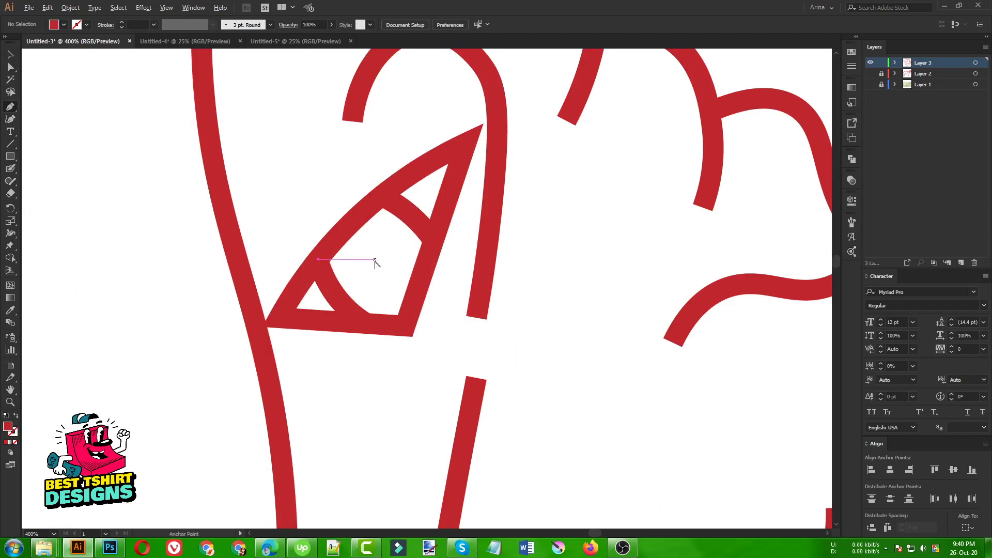
pyautogui.scroll(1, 377, 261)
pyautogui.click(425, 162)
pyautogui.click(382, 149)
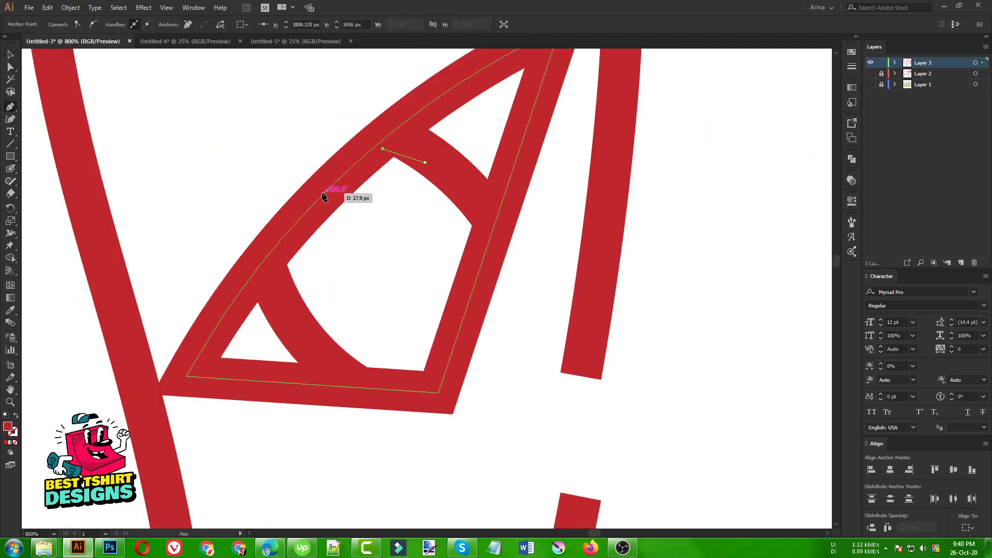
pyautogui.click(323, 193)
pyautogui.click(274, 259)
pyautogui.click(326, 361)
pyautogui.click(420, 395)
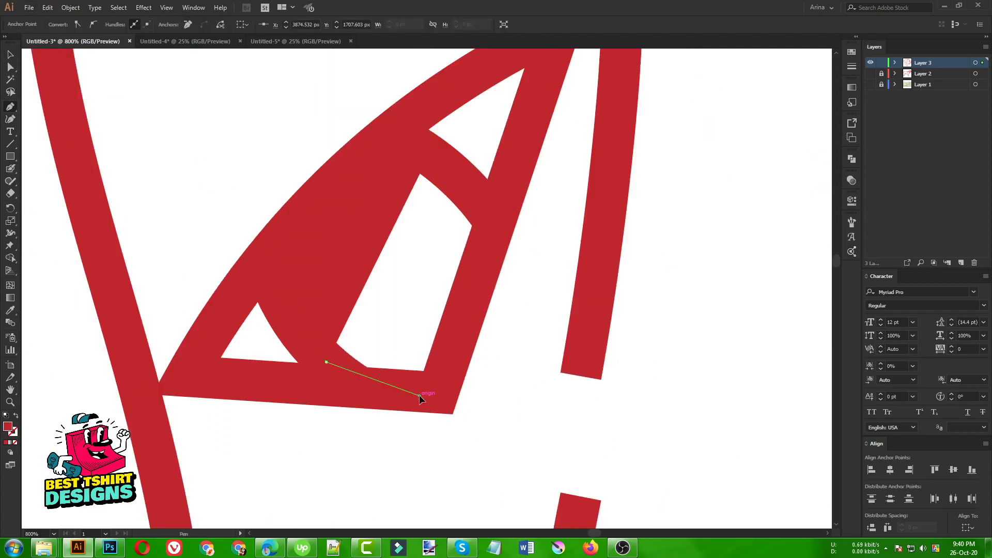
pyautogui.click(487, 269)
pyautogui.click(480, 201)
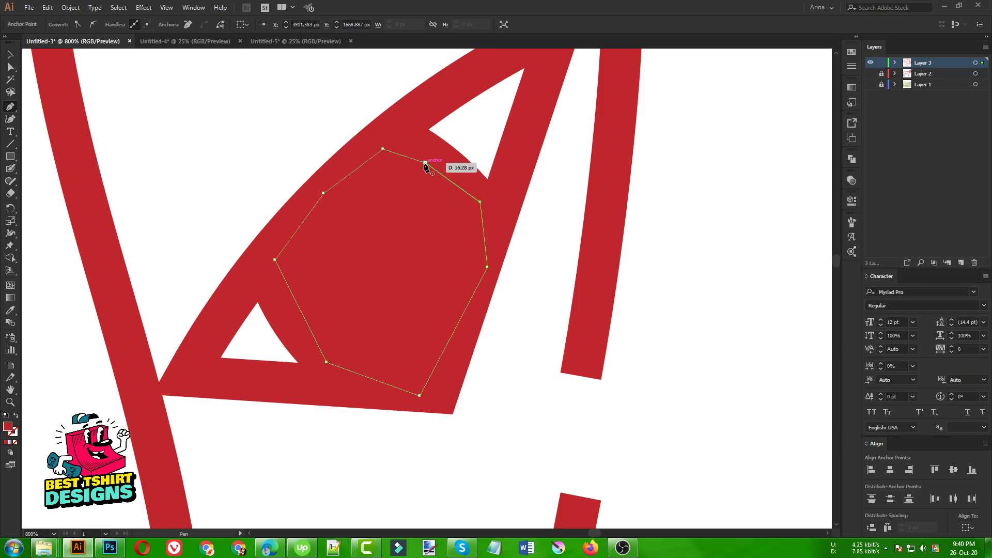
pyautogui.click(424, 162)
pyautogui.hotkey('ctrl', '1')
pyautogui.press('v')
pyautogui.click(347, 307)
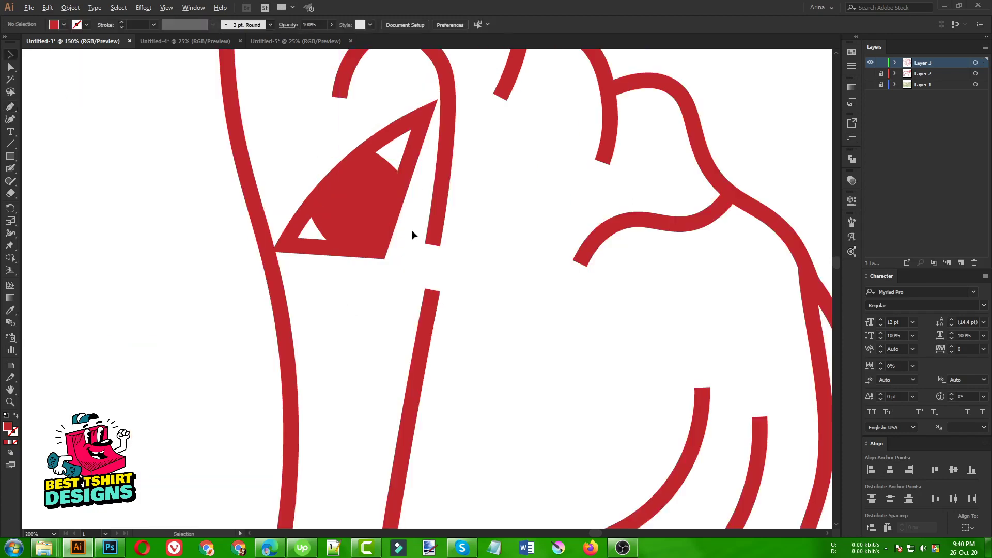
pyautogui.scroll(-1, 412, 231)
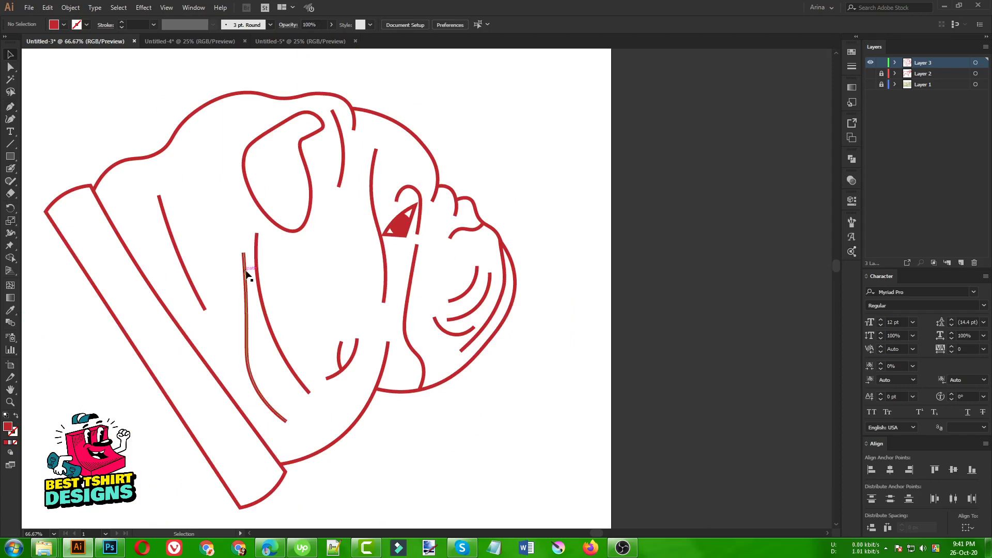
# - Move the long face line behind the eye slightly away from the eye's corner
pyautogui.moveTo(142, 215); pyautogui.dragTo(325, 309)
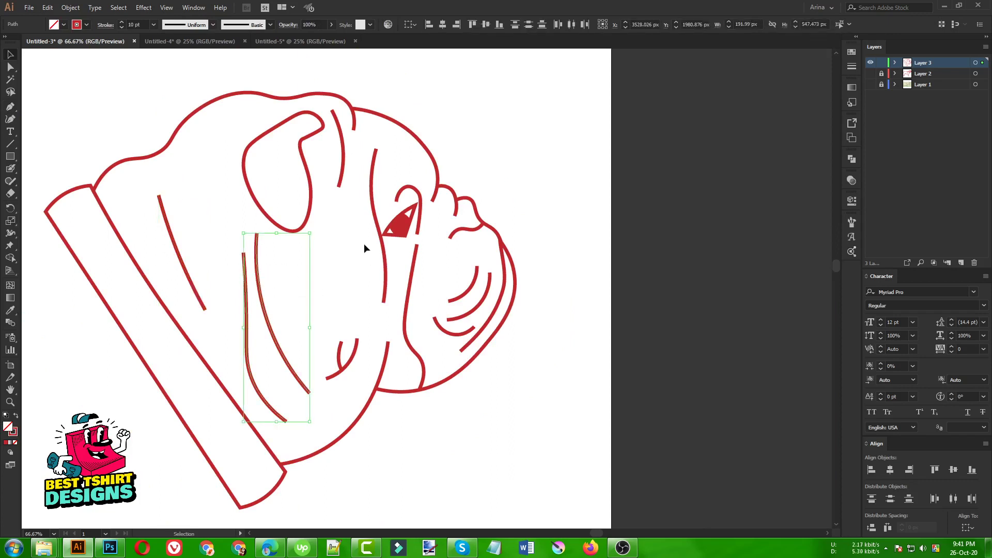
pyautogui.moveTo(384, 259); pyautogui.dragTo(379, 255)
pyautogui.click(271, 295)
# - Apply the width profile tapered at both ends to the two long cheek folds and the two small mouth-corner lines
pyautogui.moveTo(222, 272); pyautogui.dragTo(354, 365)
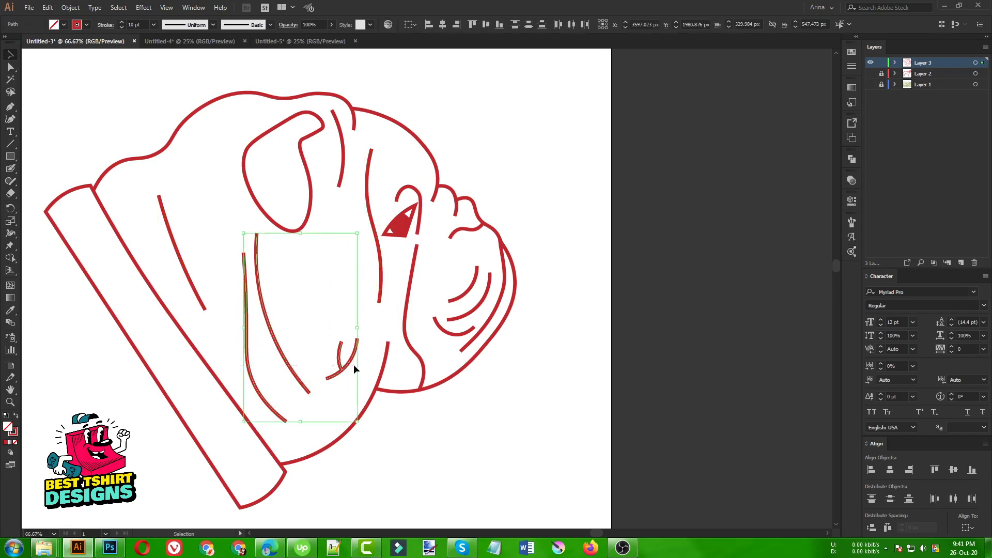
pyautogui.click(106, 25)
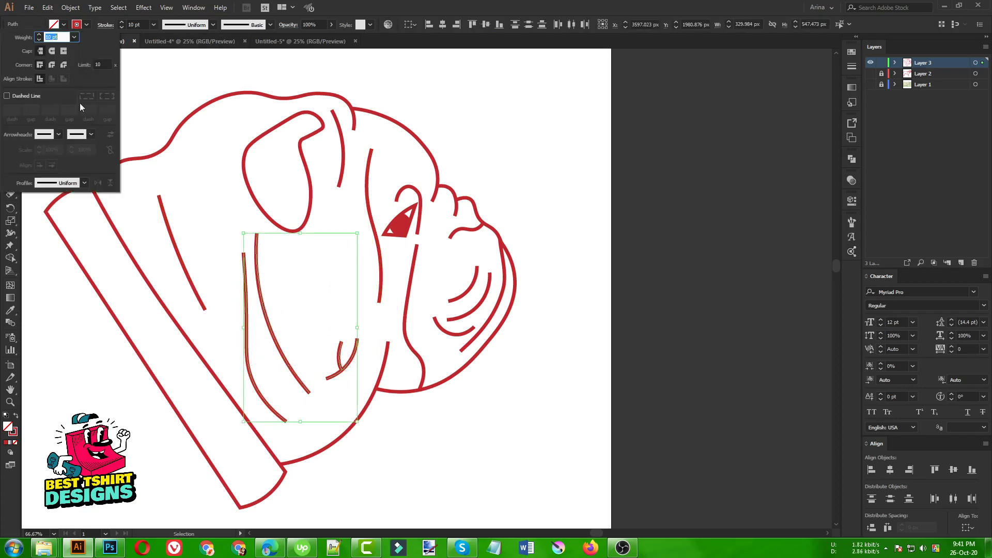
pyautogui.click(58, 182)
pyautogui.click(53, 221)
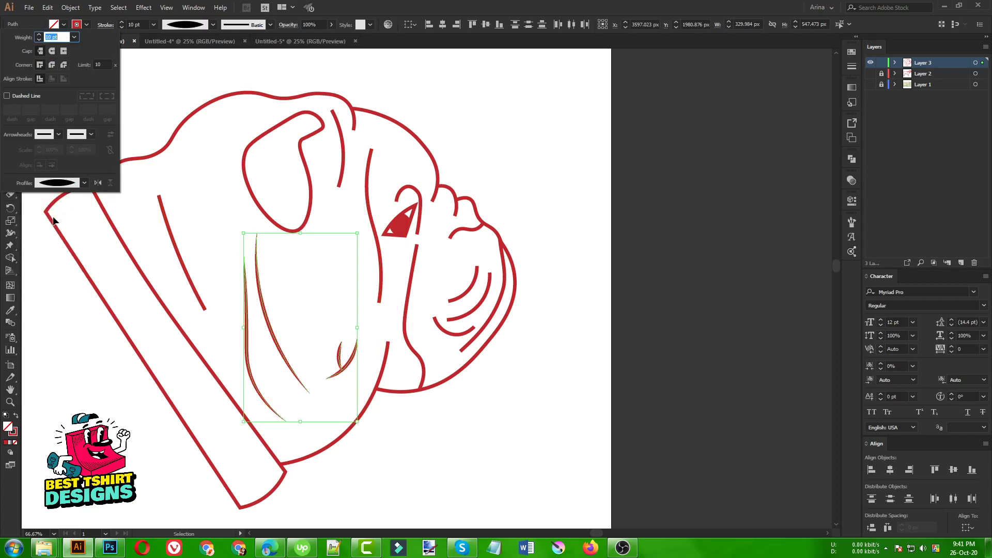
pyautogui.click(485, 412)
# - Apply the width profile tapered at both ends to the neck fold line beside the collar
pyautogui.click(197, 209)
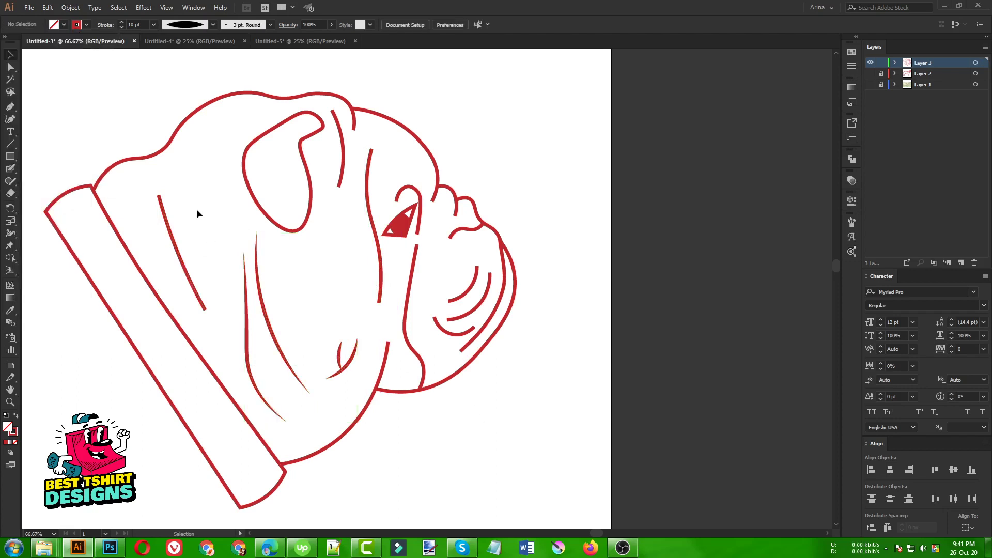
pyautogui.moveTo(171, 262); pyautogui.dragTo(171, 263)
pyautogui.click(106, 25)
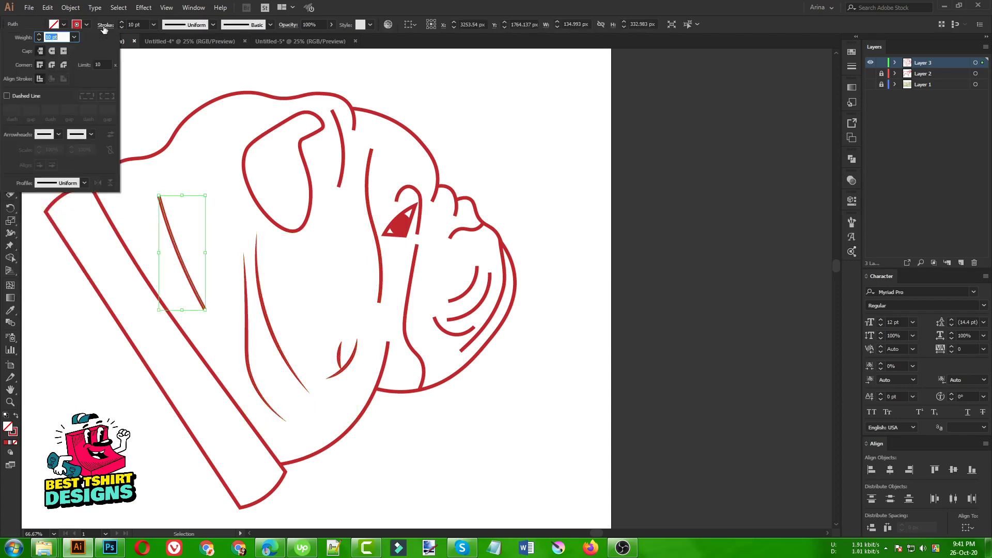
pyautogui.click(61, 181)
pyautogui.click(63, 209)
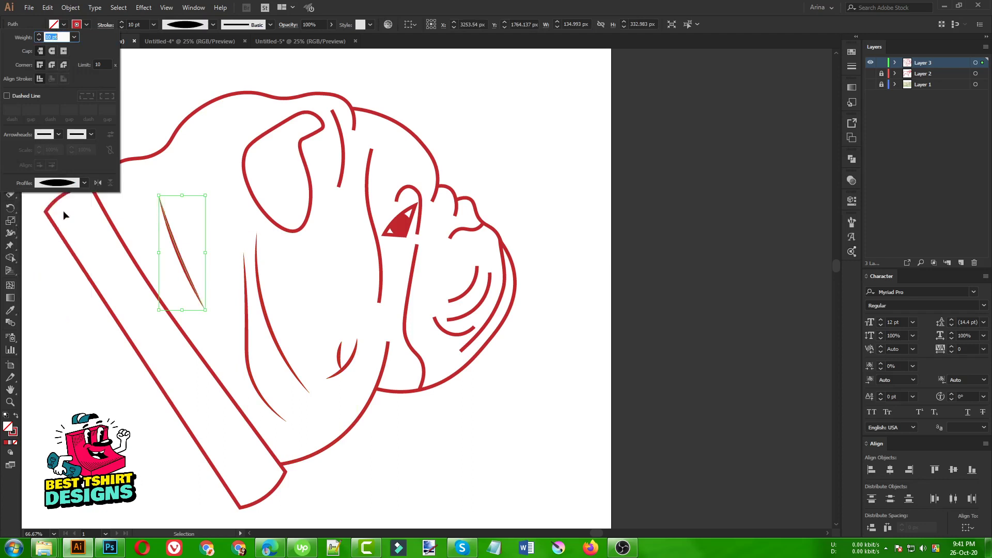
pyautogui.click(221, 253)
# - Apply the width profile tapered at both ends to the long line behind the eye and the line beside the ear
pyautogui.moveTo(384, 294); pyautogui.dragTo(384, 294)
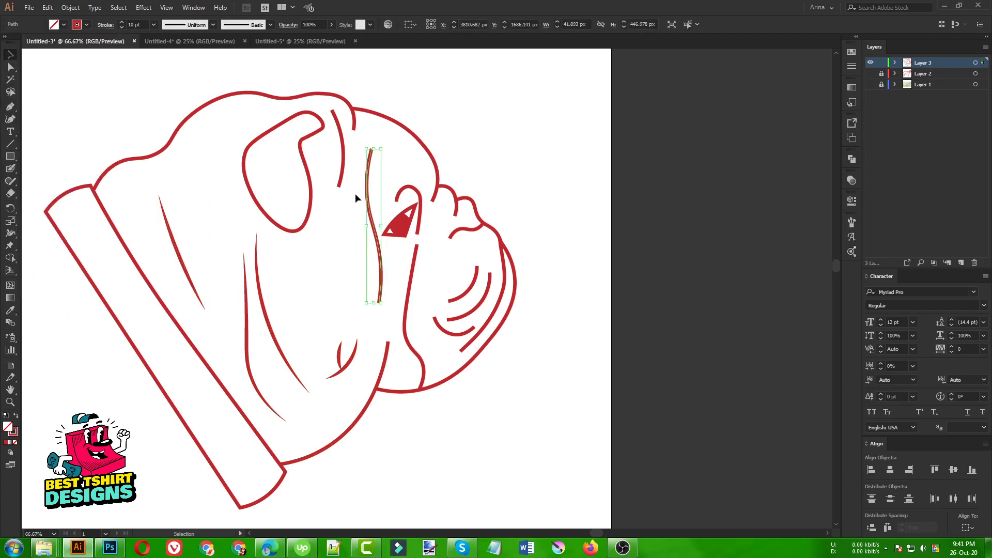
pyautogui.keyDown('shift'); pyautogui.click(343, 166); pyautogui.keyUp('shift')
pyautogui.click(105, 25)
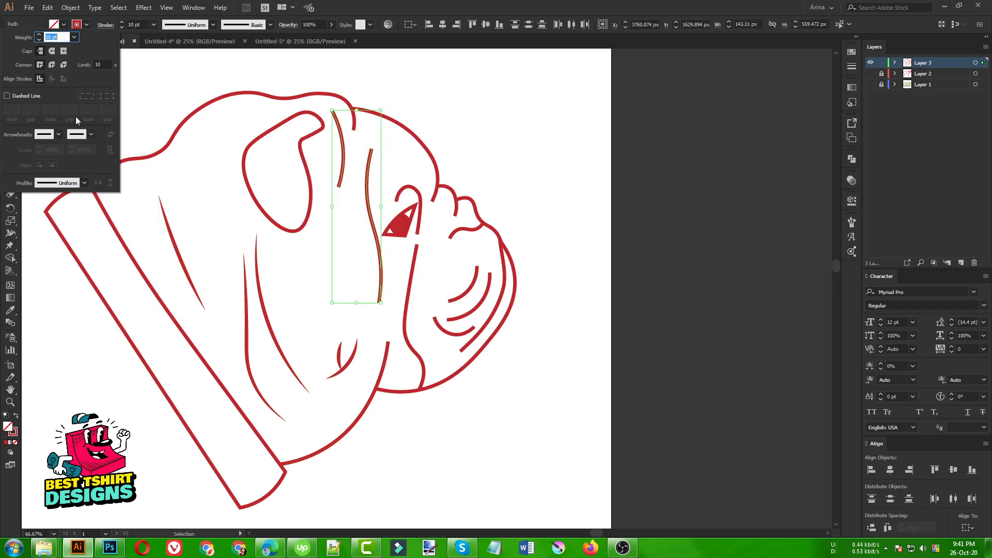
pyautogui.click(60, 183)
pyautogui.click(58, 223)
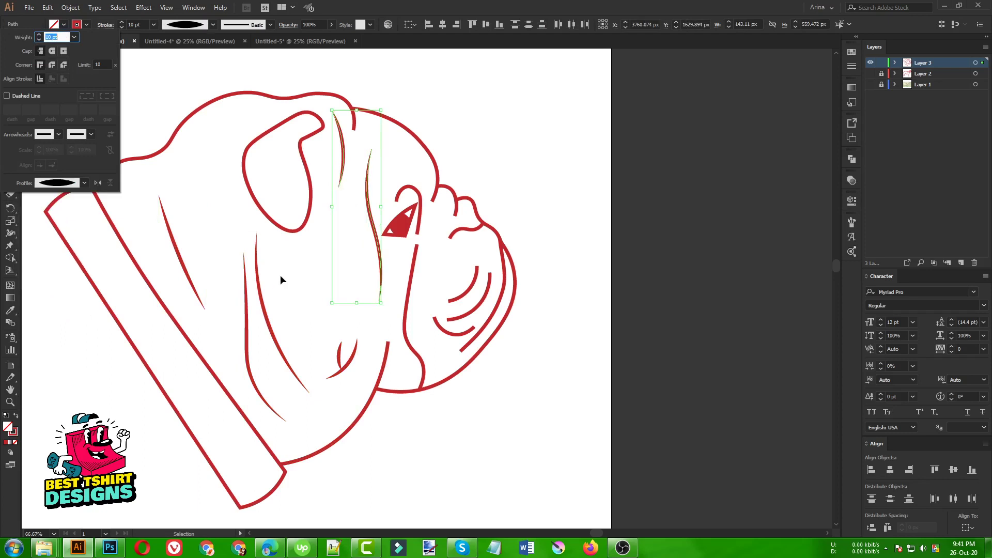
pyautogui.click(443, 294)
# - Apply the width profile tapered at both ends to the three curved crease lines inside the muzzle
pyautogui.moveTo(458, 297); pyautogui.dragTo(461, 338)
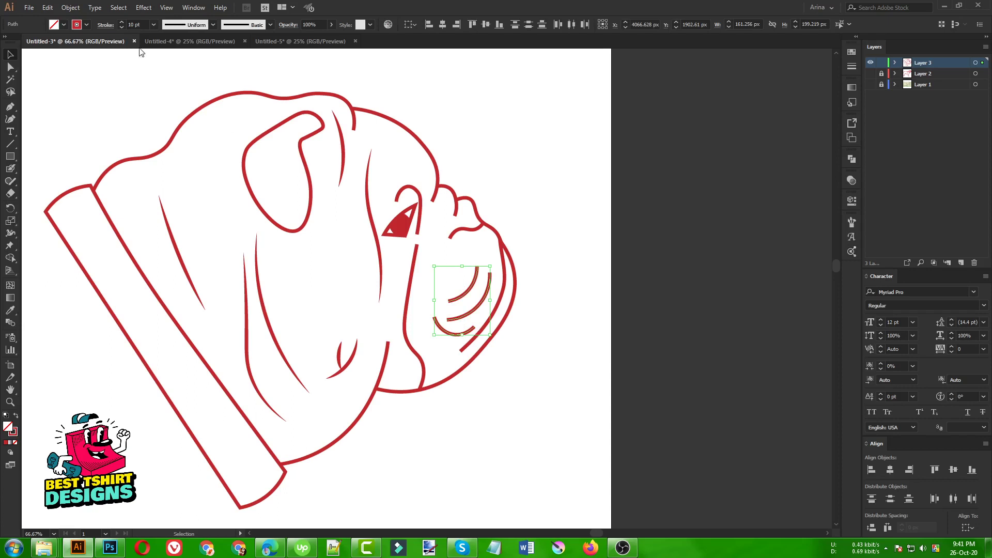
pyautogui.click(105, 25)
pyautogui.click(60, 182)
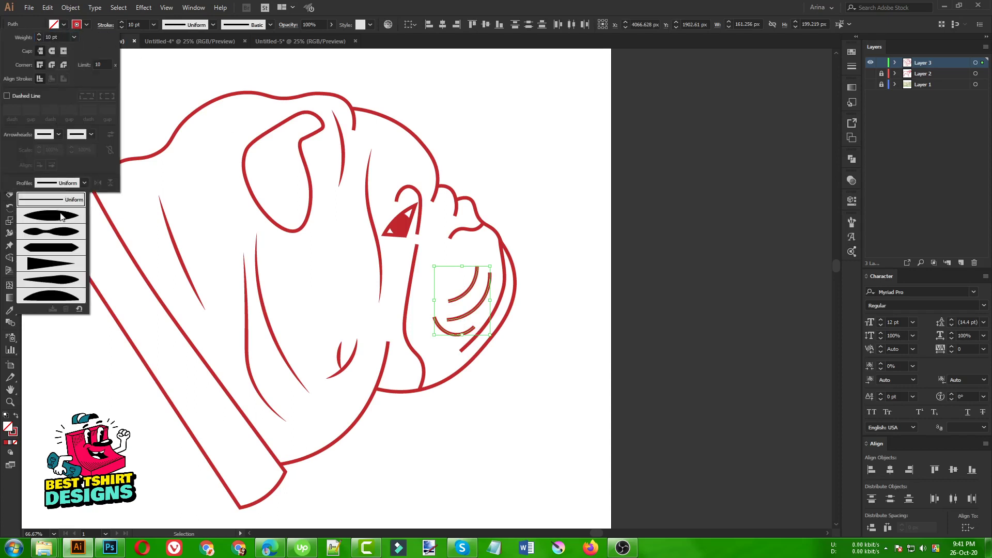
pyautogui.click(61, 217)
pyautogui.click(322, 280)
pyautogui.click(323, 280)
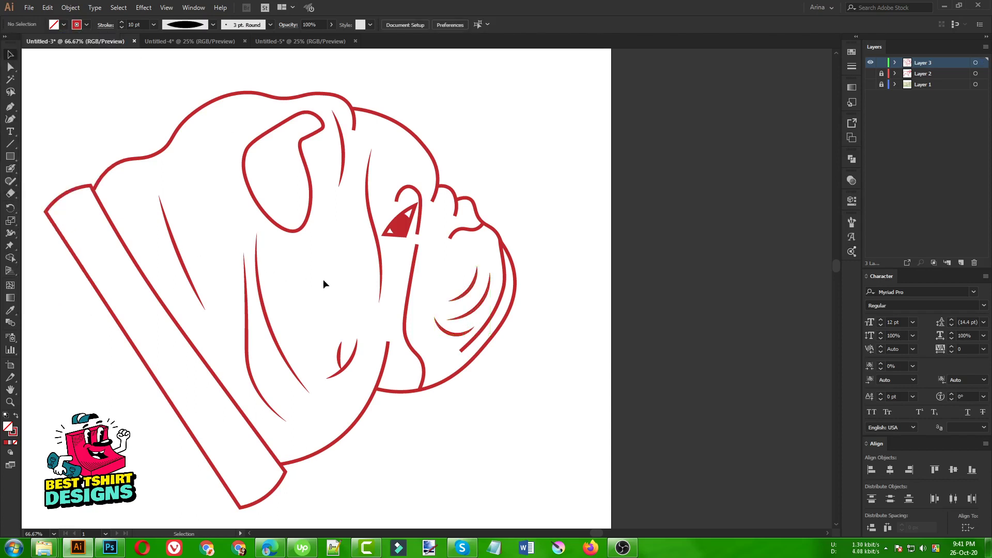
# - Apply the width profile tapered at both ends to the hooked brow line around the eye
pyautogui.click(419, 196)
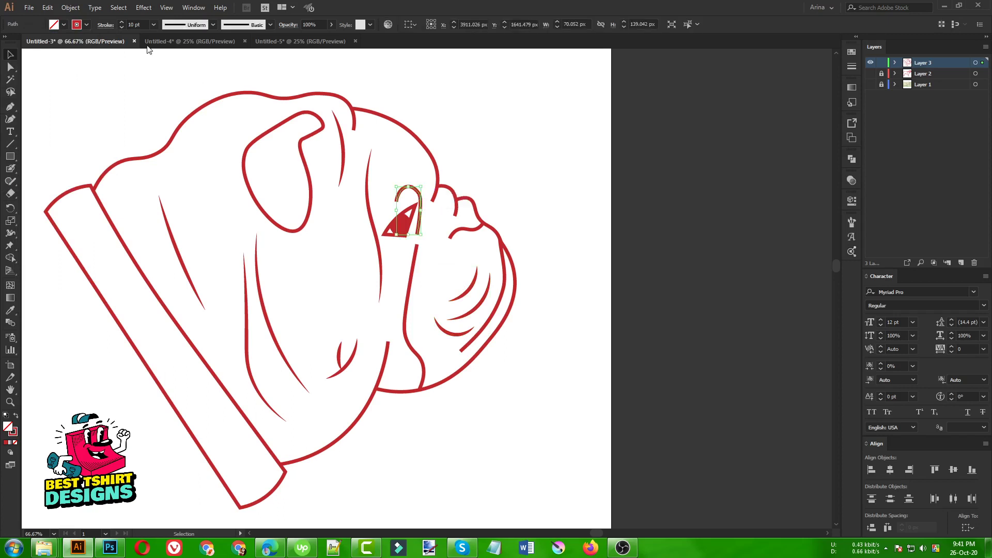
pyautogui.click(105, 24)
pyautogui.click(65, 183)
pyautogui.click(61, 216)
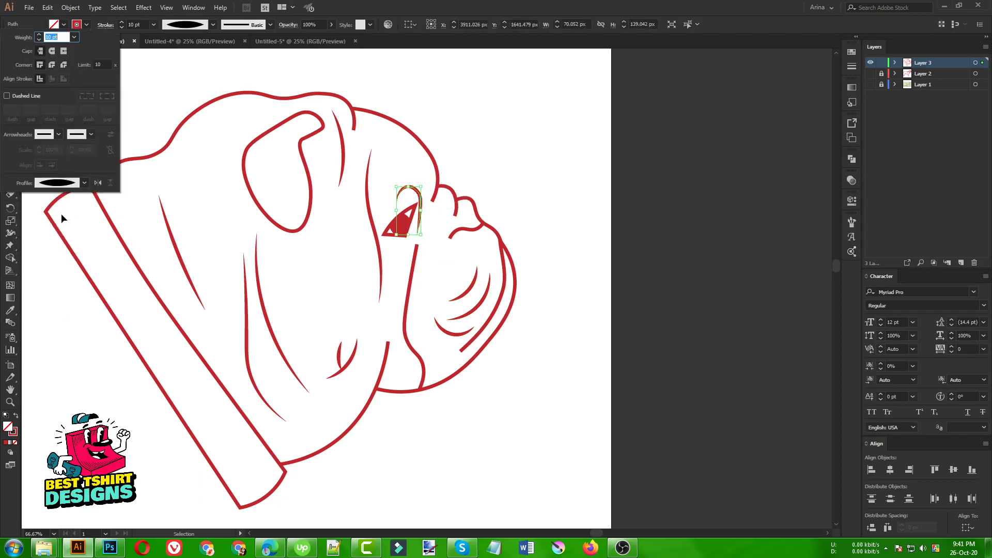
pyautogui.click(296, 247)
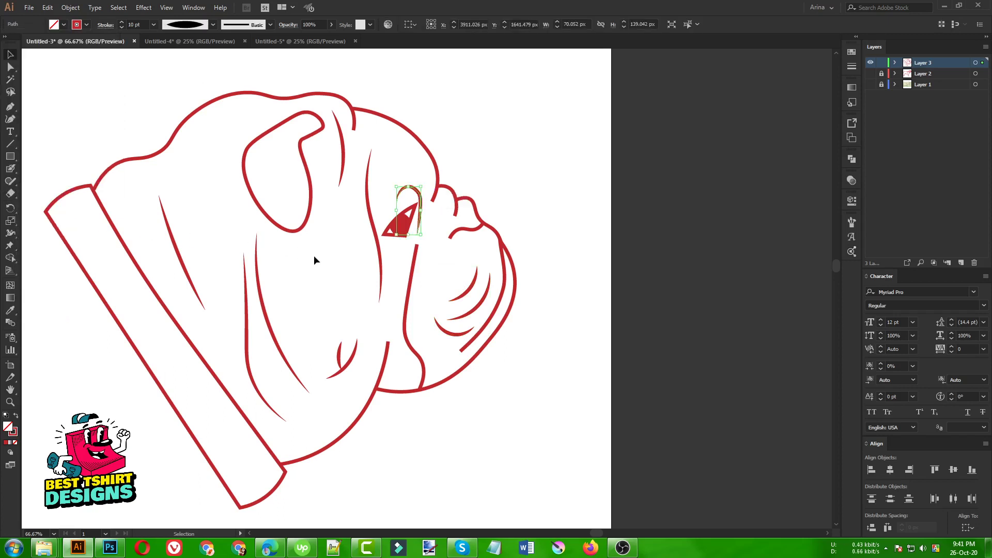
pyautogui.click(440, 215)
# - Review the tapered line art up close and as a whole, and compare it with the photo by showing and hiding Layer 1
pyautogui.scroll(2, 440, 212)
pyautogui.moveTo(398, 195); pyautogui.dragTo(403, 191)
pyautogui.scroll(-2, 420, 135)
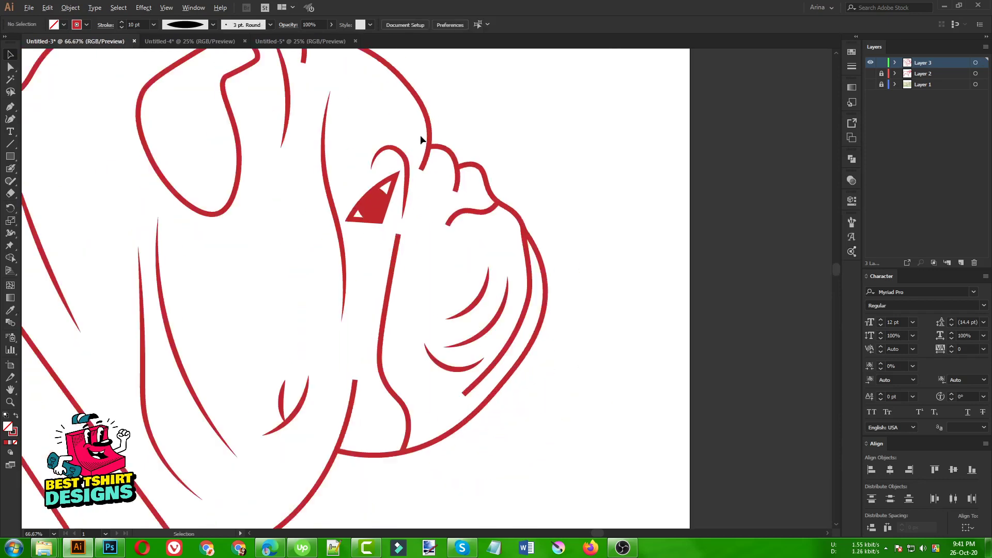
pyautogui.scroll(-1, 420, 135)
pyautogui.scroll(-1, 419, 204)
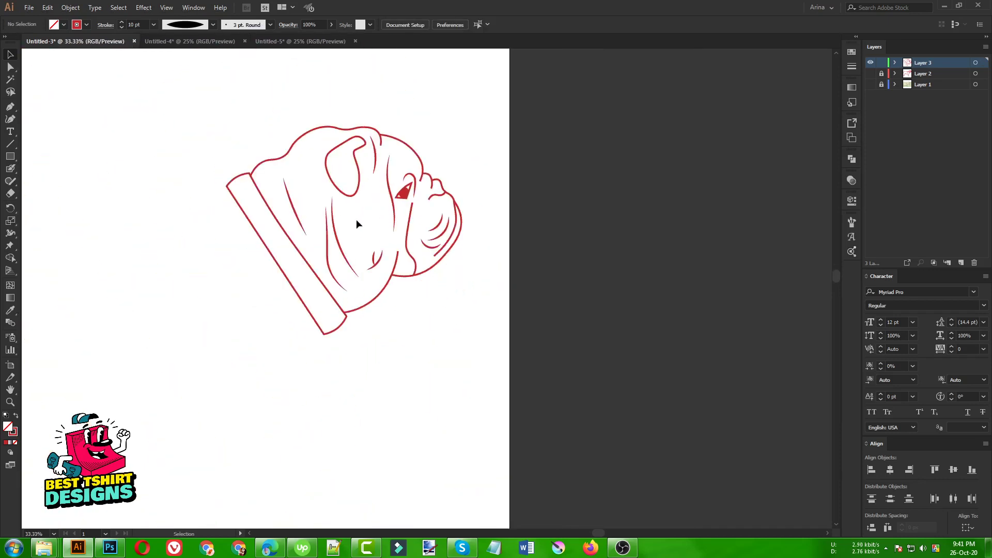
pyautogui.moveTo(195, 95); pyautogui.dragTo(509, 400)
pyautogui.click(354, 265)
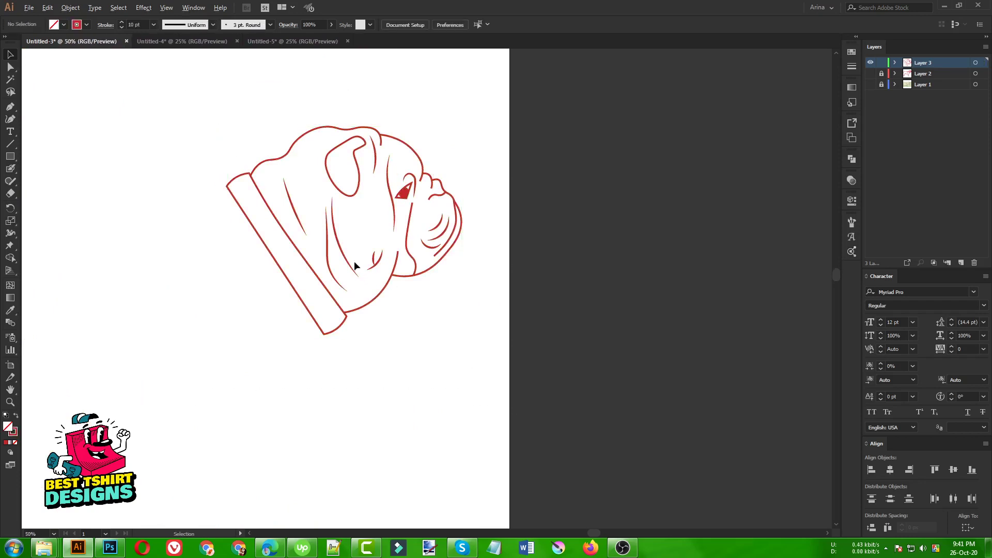
pyautogui.scroll(1, 355, 262)
pyautogui.click(870, 85)
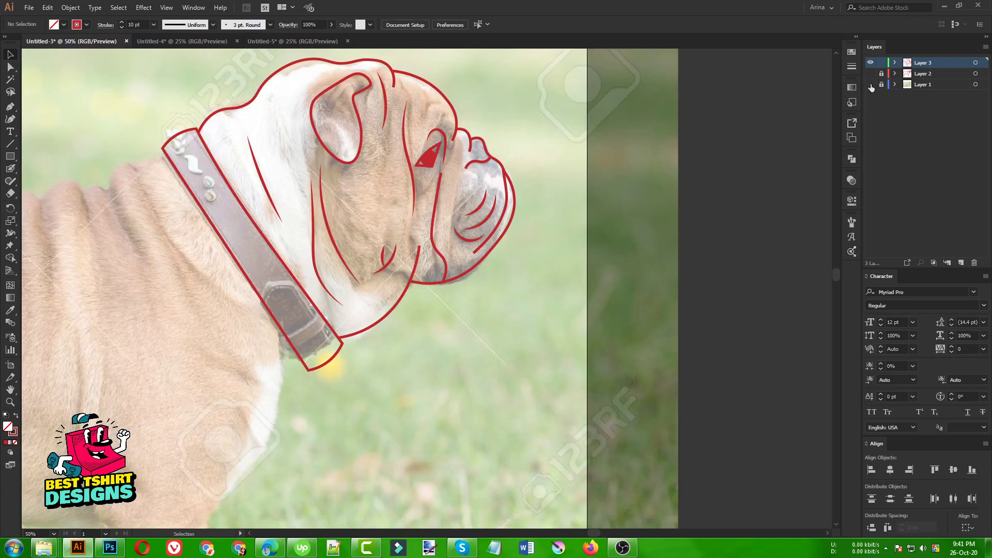
pyautogui.click(870, 84)
# - Draw a curved line about 186 by 144 px across the collar near its lower end with the Curvature tool
pyautogui.scroll(1, 298, 335)
pyautogui.click(10, 119)
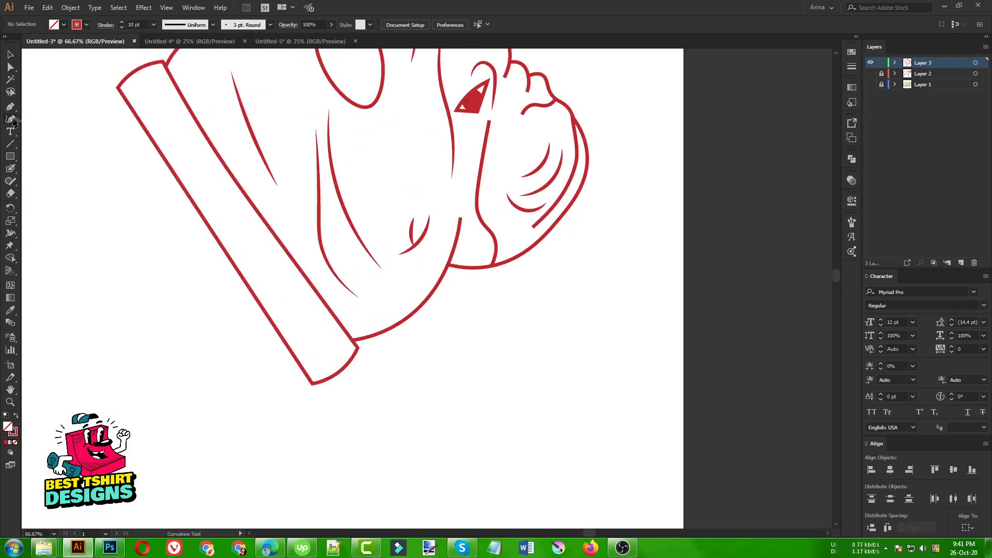
pyautogui.scroll(1, 239, 316)
pyautogui.scroll(2, 289, 434)
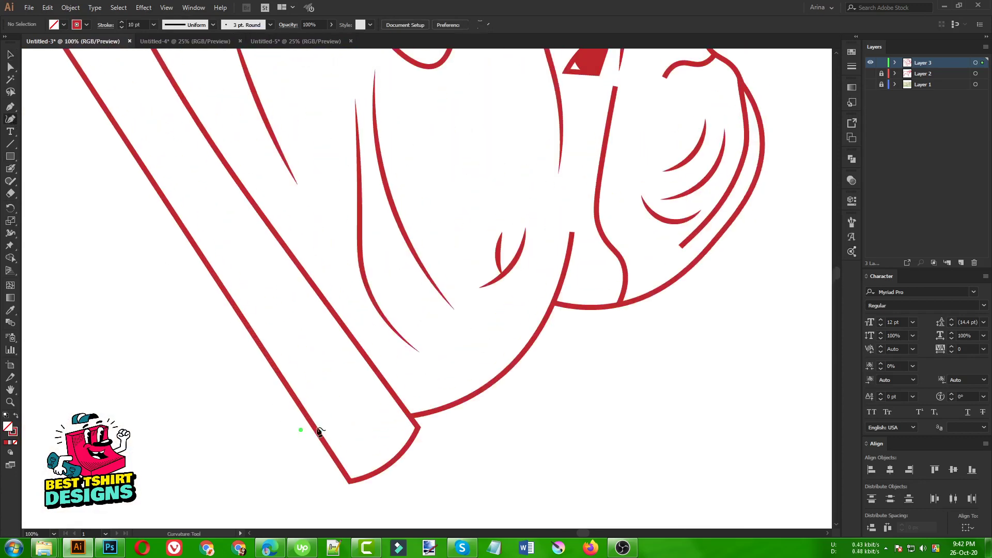
pyautogui.click(300, 429)
pyautogui.click(351, 414)
pyautogui.click(396, 355)
pyautogui.press('v')
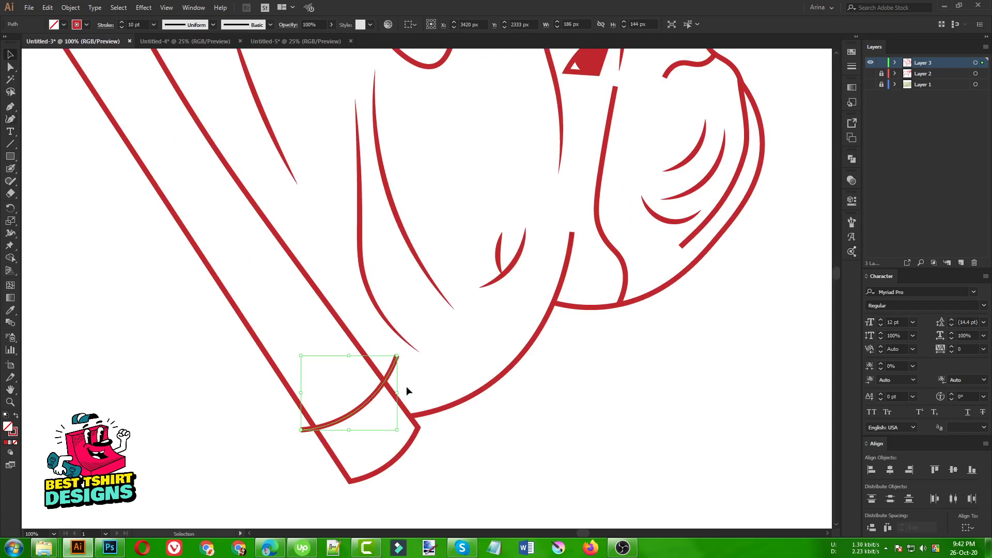
pyautogui.click(405, 389)
# - Duplicate the curved collar line just above itself, and copy the resulting pair further up the collar
pyautogui.moveTo(372, 401); pyautogui.dragTo(355, 377)
pyautogui.keyDown('shift'); pyautogui.click(361, 413); pyautogui.keyUp('shift')
pyautogui.moveTo(360, 411); pyautogui.dragTo(288, 314)
pyautogui.click(316, 341)
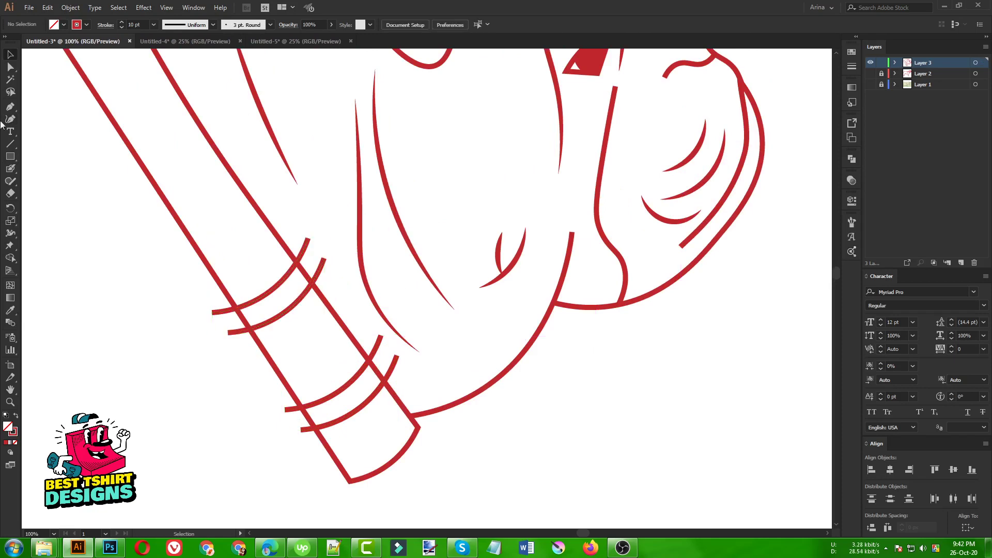
# - Draw an open, pointed strap outline about 338 by 453 px along the collar's lower half with the Pen tool
pyautogui.click(7, 108)
pyautogui.click(203, 228)
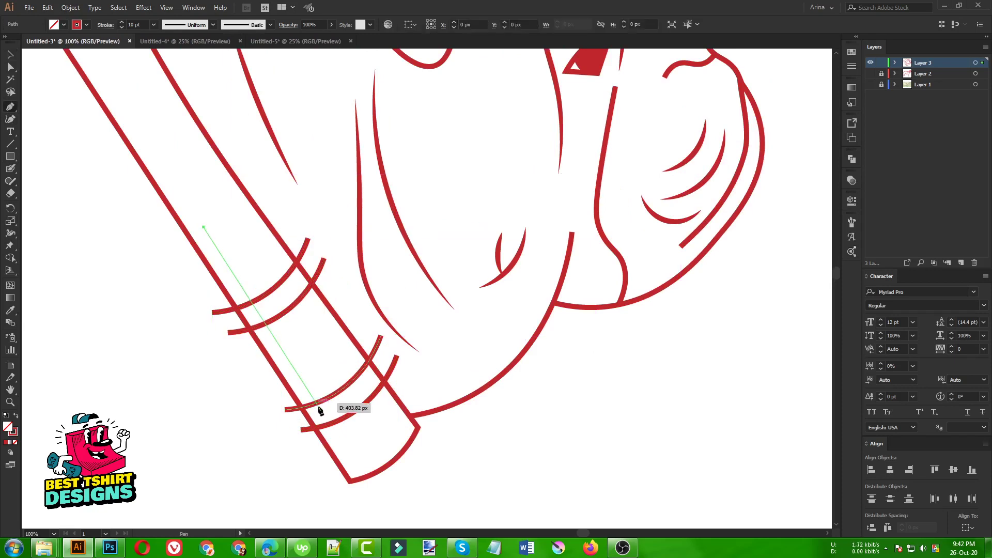
pyautogui.click(325, 425)
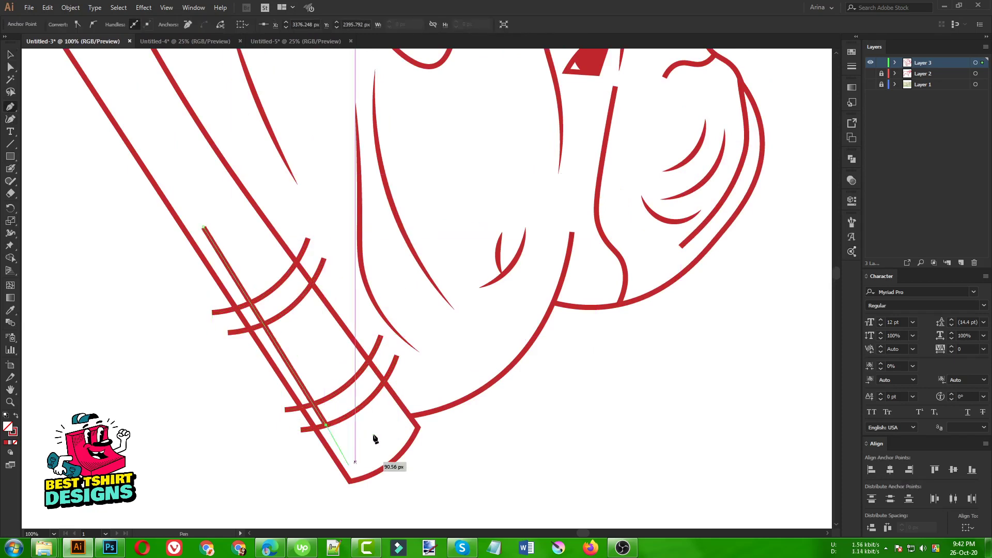
pyautogui.click(203, 228)
pyautogui.moveTo(201, 228); pyautogui.dragTo(211, 193)
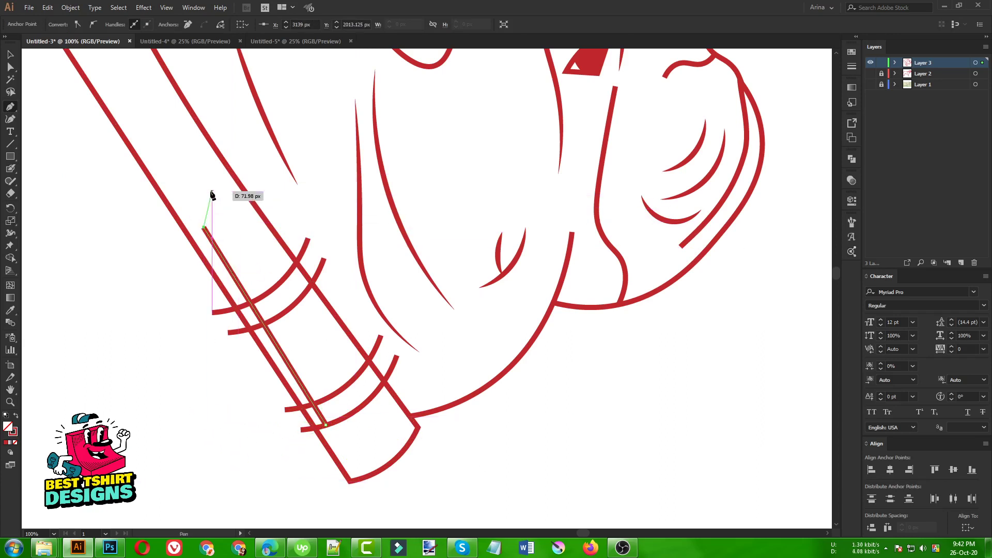
pyautogui.click(212, 193)
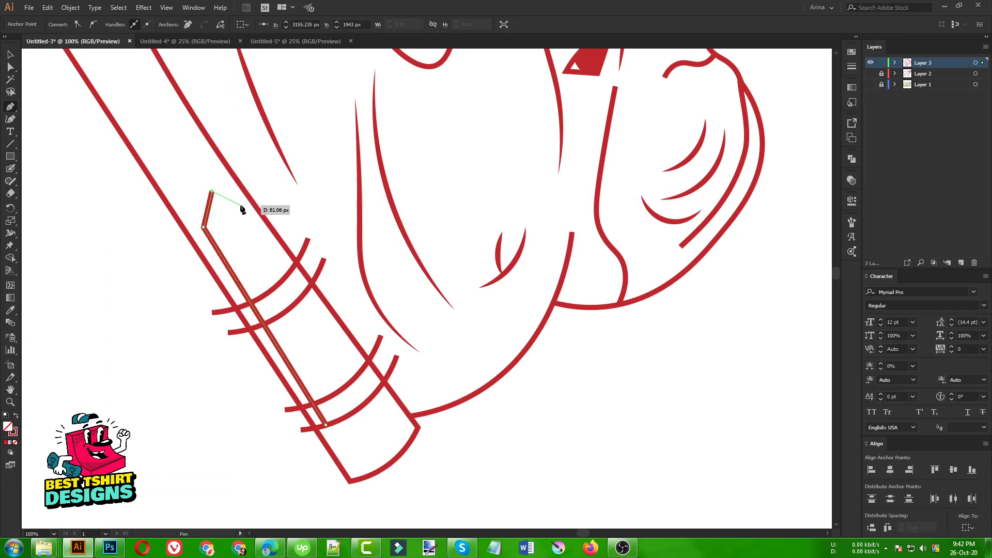
pyautogui.click(241, 206)
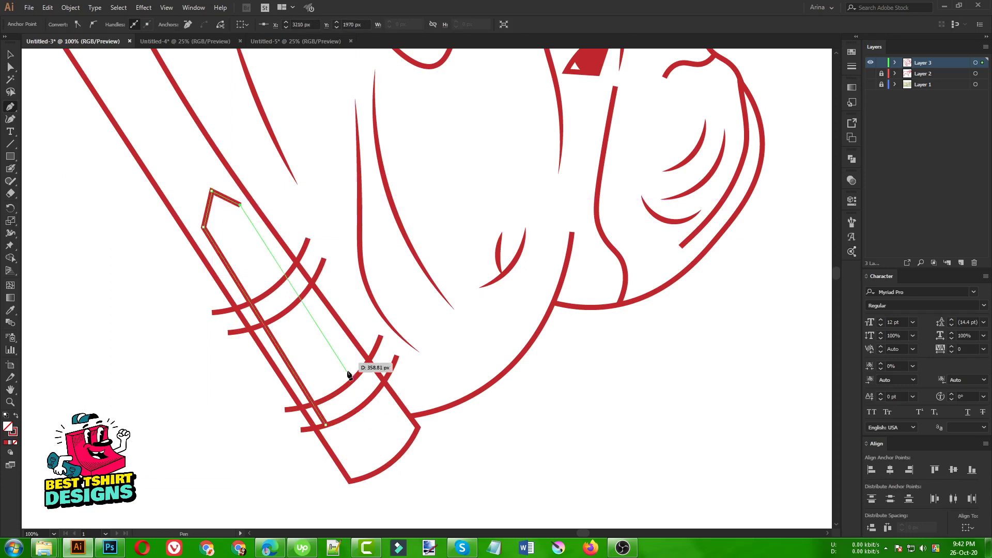
pyautogui.click(379, 388)
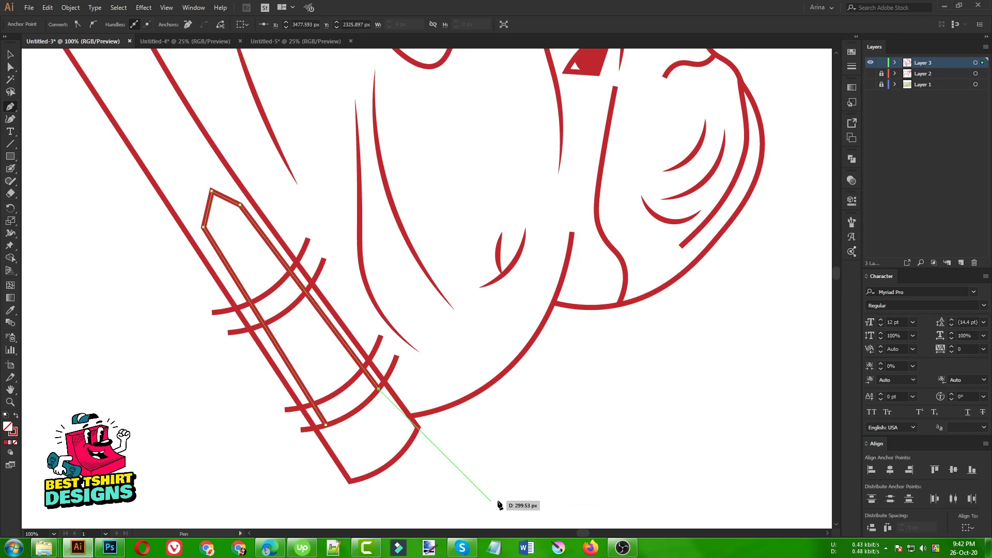
pyautogui.press('v')
pyautogui.click(119, 275)
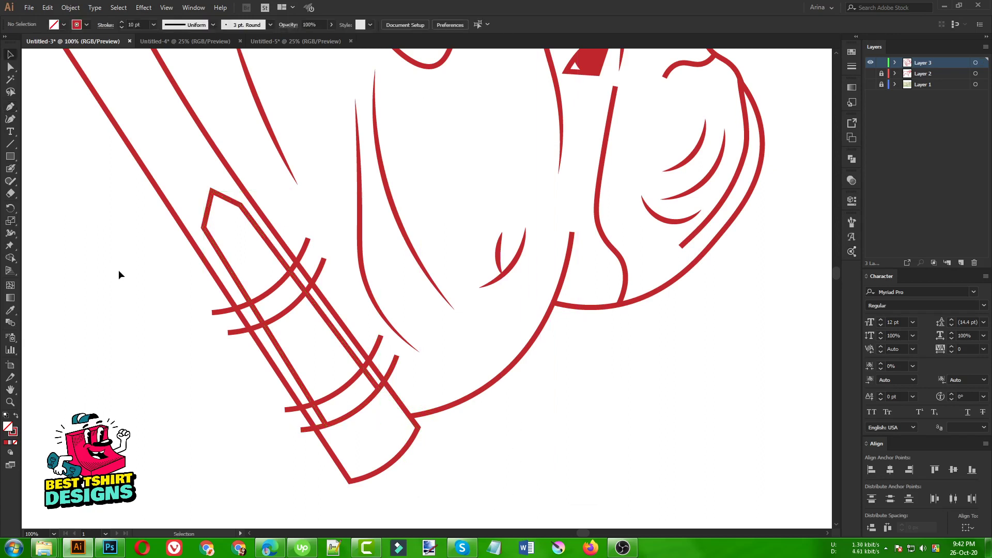
# - Extend both long sides of the strap outline with the Pen tool down to the collar's curved lower end
pyautogui.scroll(-1, 134, 265)
pyautogui.moveTo(113, 205); pyautogui.dragTo(324, 385)
pyautogui.click(303, 376)
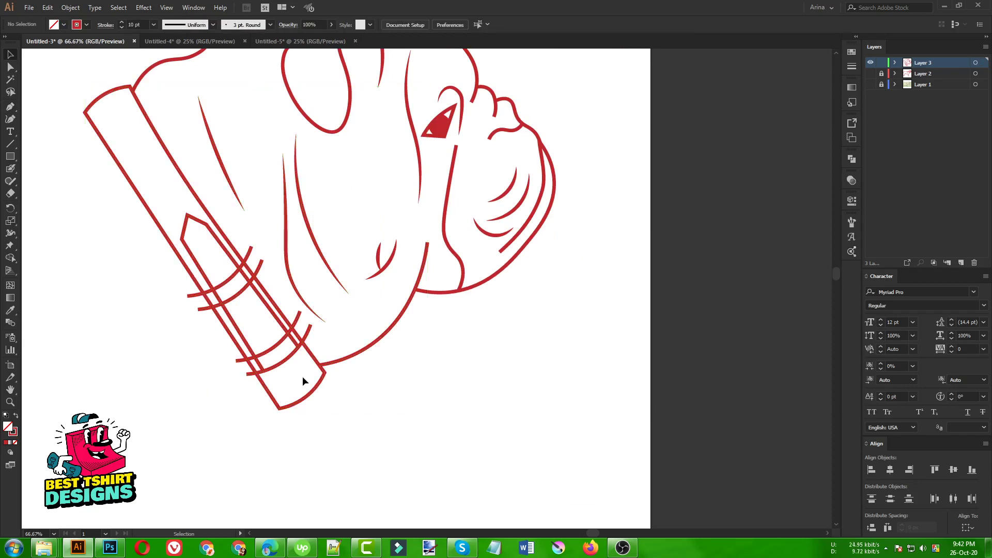
pyautogui.press('p')
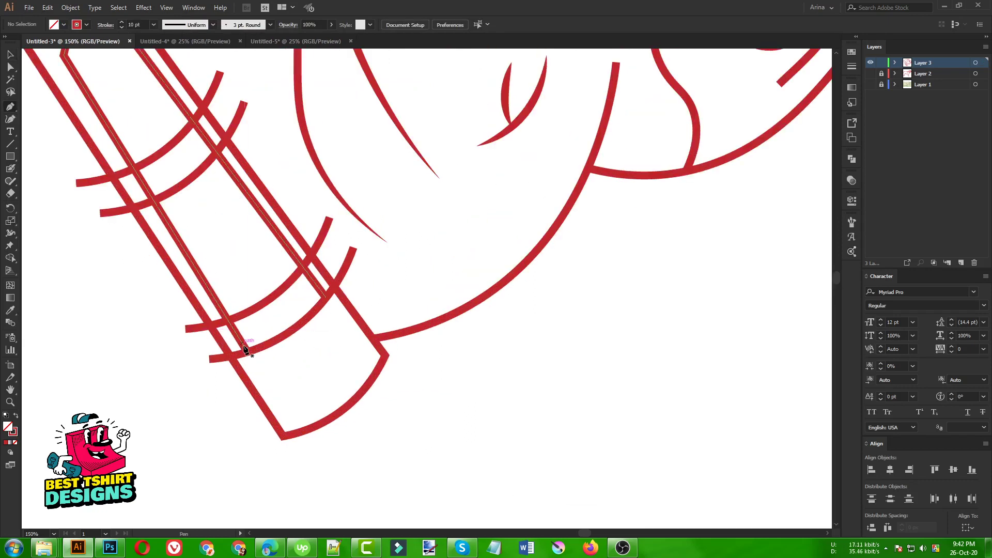
pyautogui.click(248, 352)
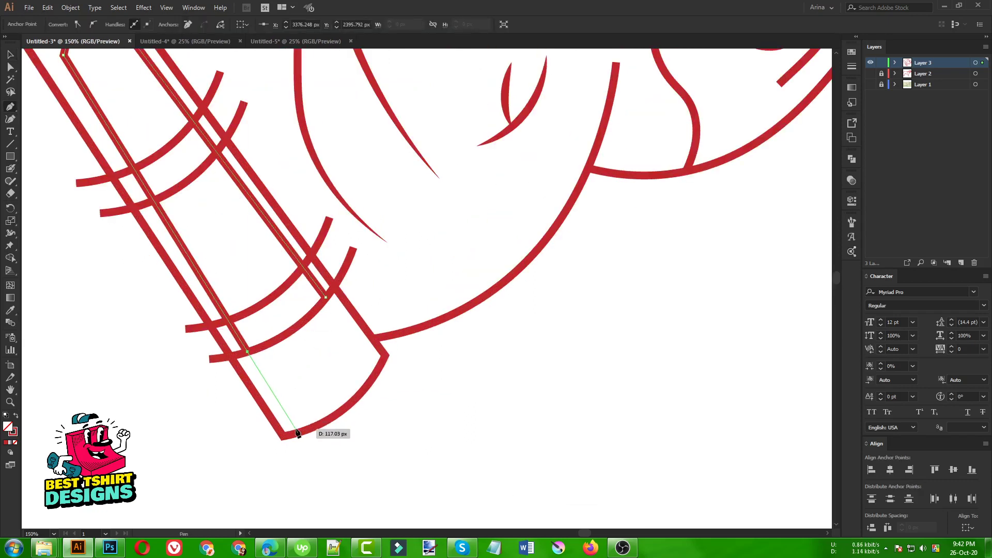
pyautogui.click(298, 434)
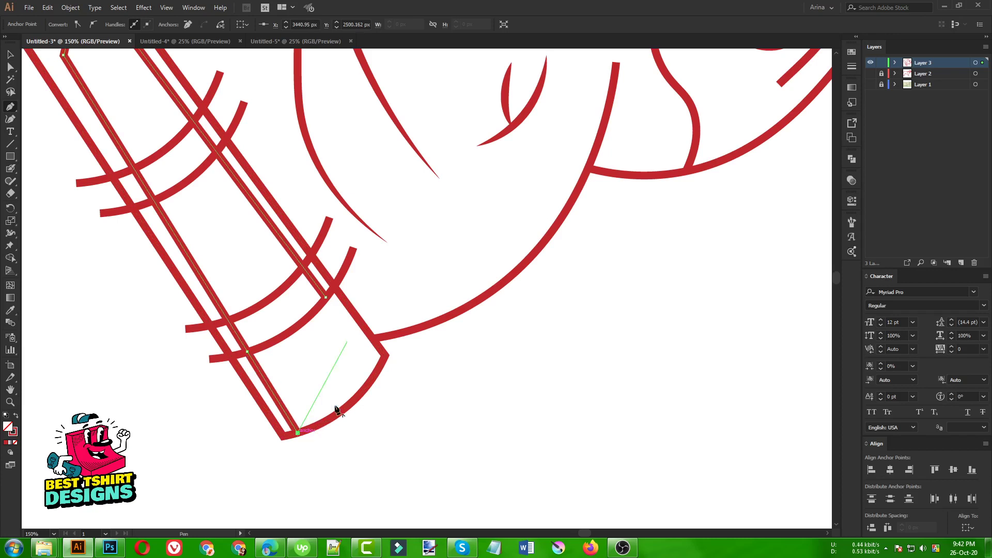
pyautogui.click(326, 298)
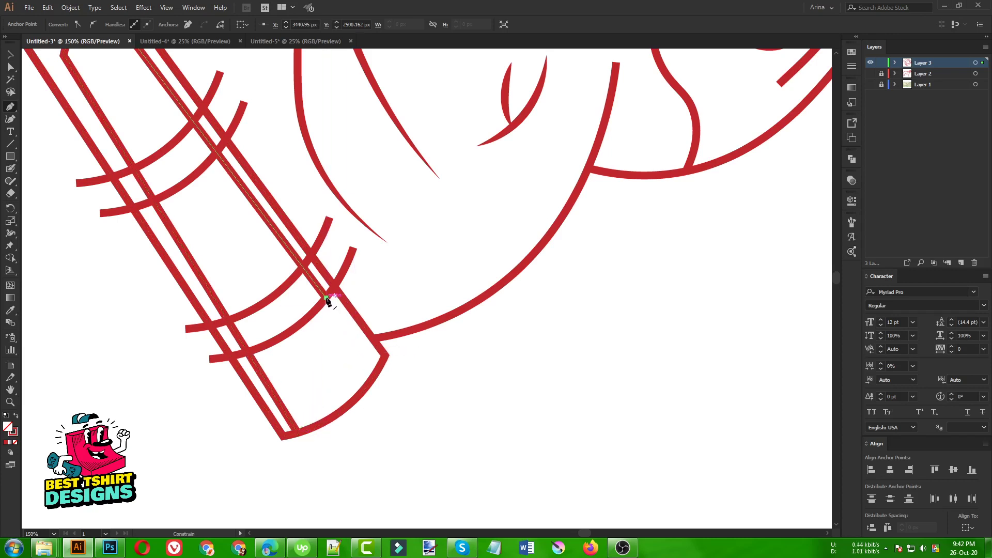
pyautogui.click(379, 368)
pyautogui.press('v')
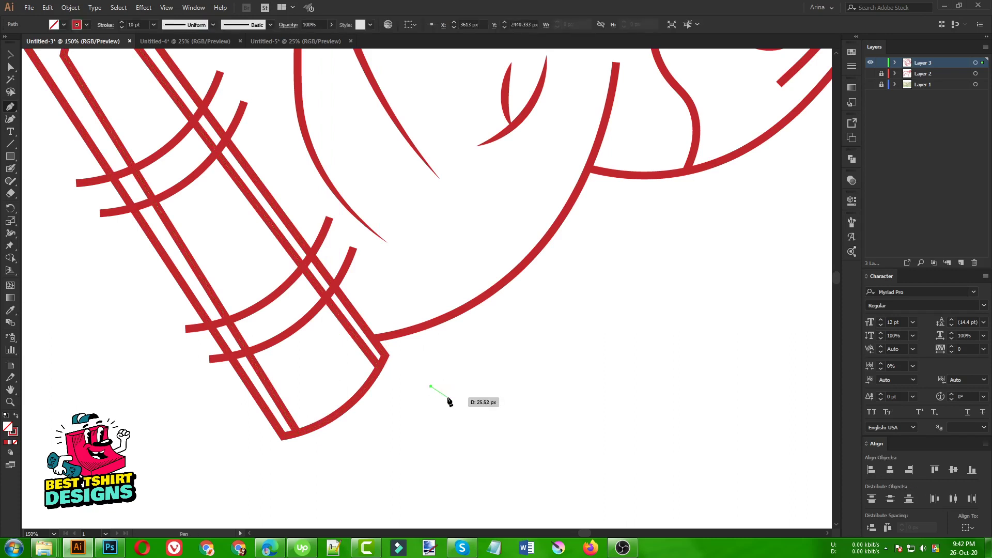
pyautogui.click(445, 394)
pyautogui.scroll(-2, 443, 395)
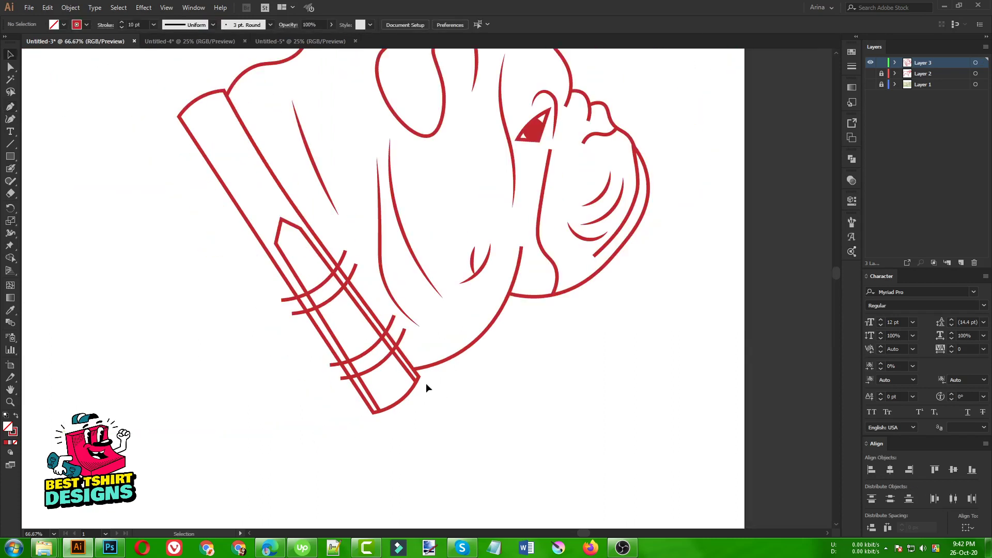
# - Trim the ends of the four curved band lines that stick out past both collar edges with the Shape Builder
pyautogui.scroll(-1, 220, 338)
pyautogui.moveTo(399, 413); pyautogui.dragTo(237, 227)
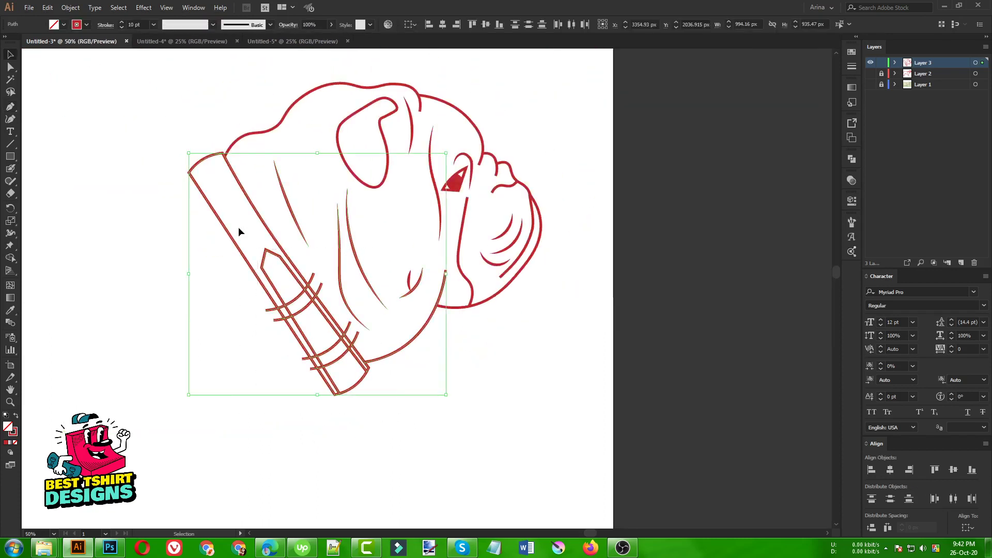
pyautogui.hotkey('shift', 'm')
pyautogui.scroll(3, 321, 382)
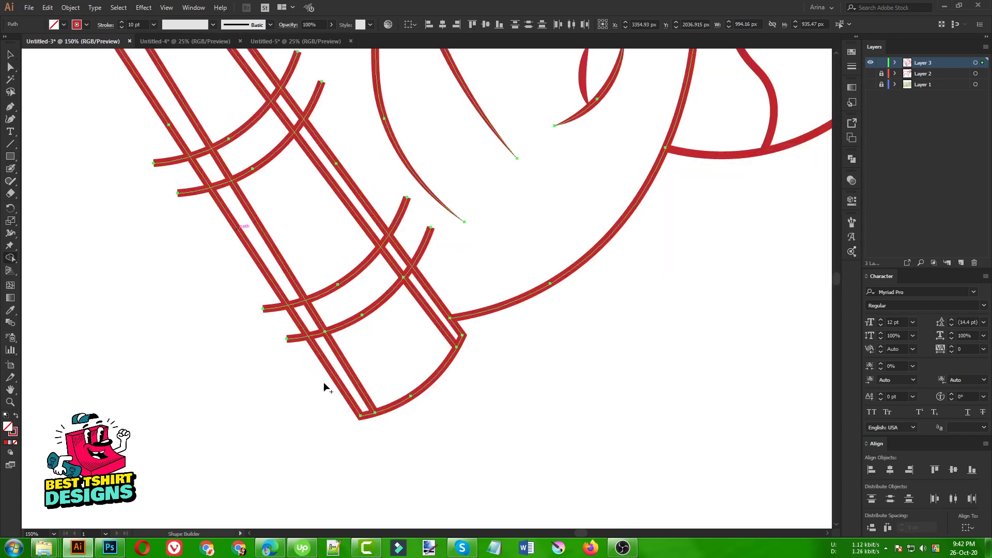
pyautogui.moveTo(299, 337)
pyautogui.mouseDown()
pyautogui.moveTo(157, 147)
pyautogui.moveTo(157, 161)
pyautogui.mouseUp()
pyautogui.moveTo(287, 62)
pyautogui.mouseDown()
pyautogui.moveTo(321, 88)
pyautogui.moveTo(409, 232)
pyautogui.moveTo(441, 259)
pyautogui.mouseUp()
# - Remove the strap line segments that cross inside the two collar bands with the Shape Builder
pyautogui.scroll(-2, 349, 296)
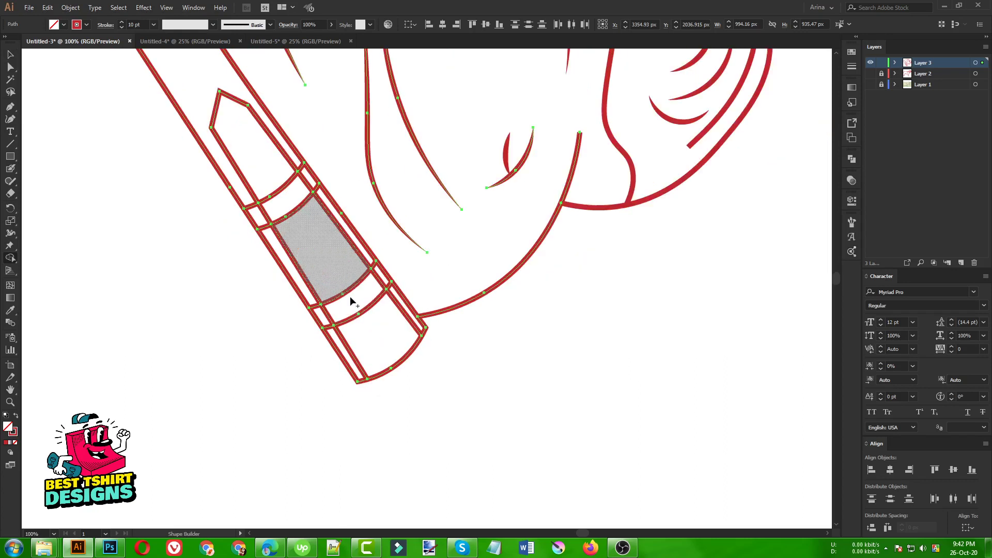
pyautogui.scroll(2, 268, 209)
pyautogui.moveTo(268, 208)
pyautogui.mouseDown()
pyautogui.moveTo(248, 217)
pyautogui.moveTo(315, 175)
pyautogui.mouseUp()
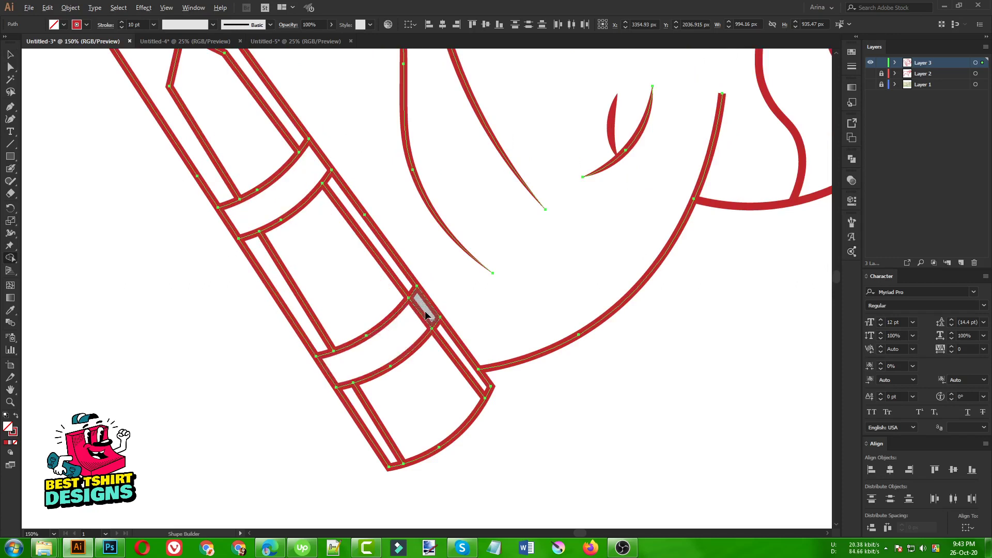
pyautogui.scroll(-2, 238, 315)
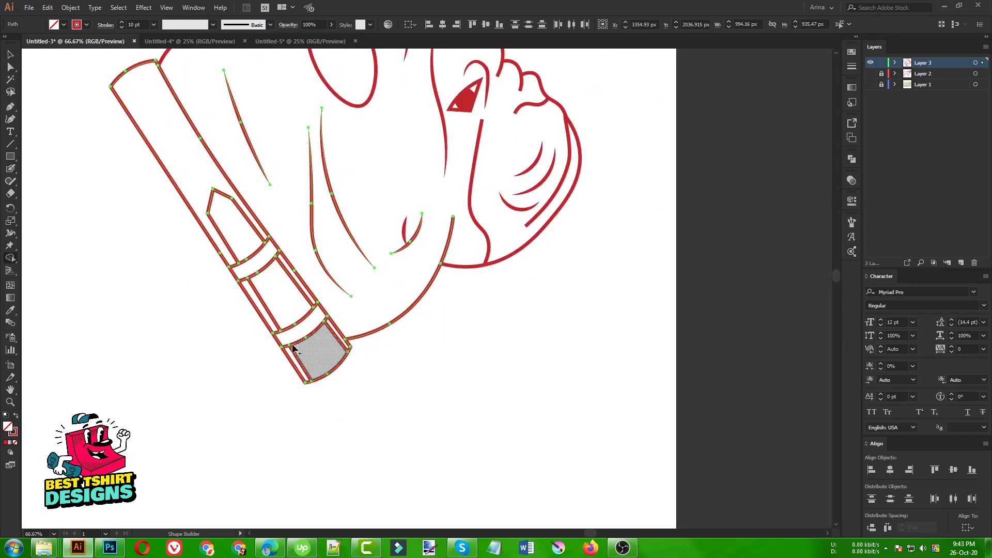
pyautogui.press('v')
pyautogui.click(344, 376)
pyautogui.scroll(-1, 344, 376)
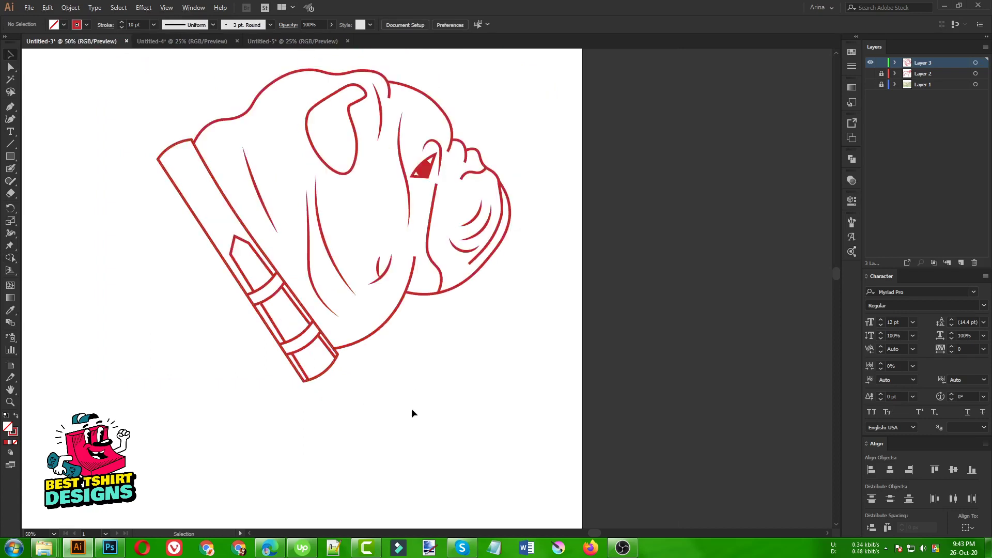
# - Draw a circle with the Ellipse tool near the collar's upper end and repeat it to form a row of three holes above the strap tip
pyautogui.scroll(2, 419, 414)
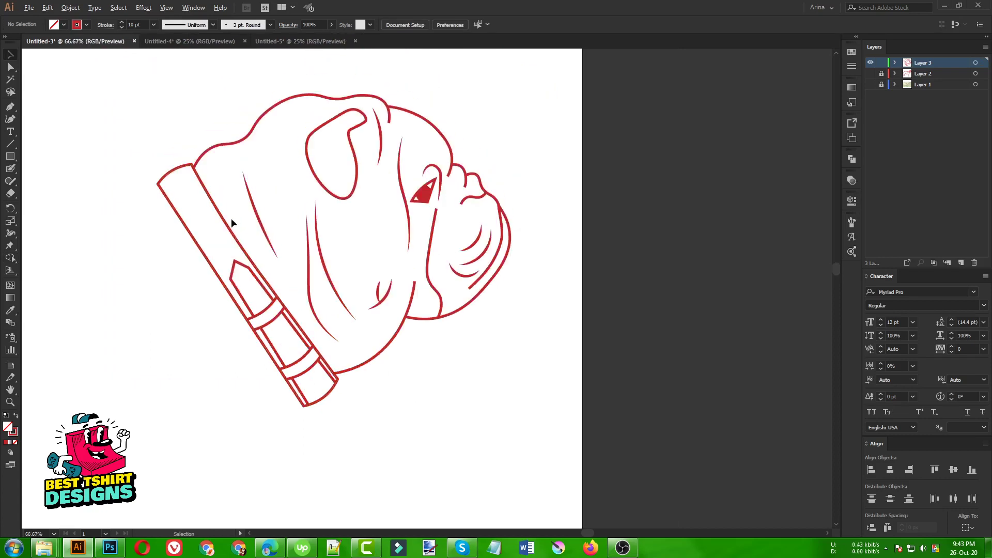
pyautogui.scroll(1, 230, 218)
pyautogui.click(10, 156)
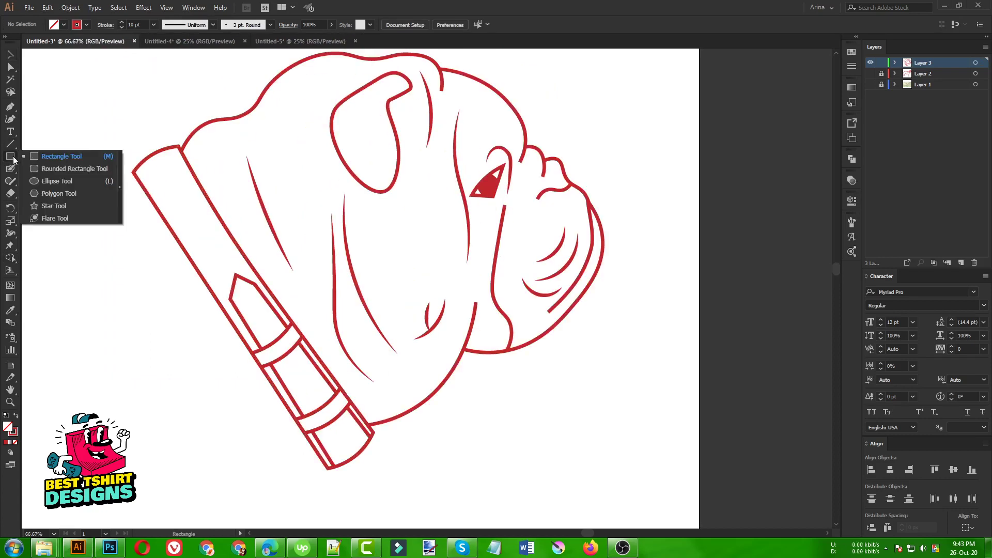
pyautogui.click(38, 187)
pyautogui.scroll(1, 177, 200)
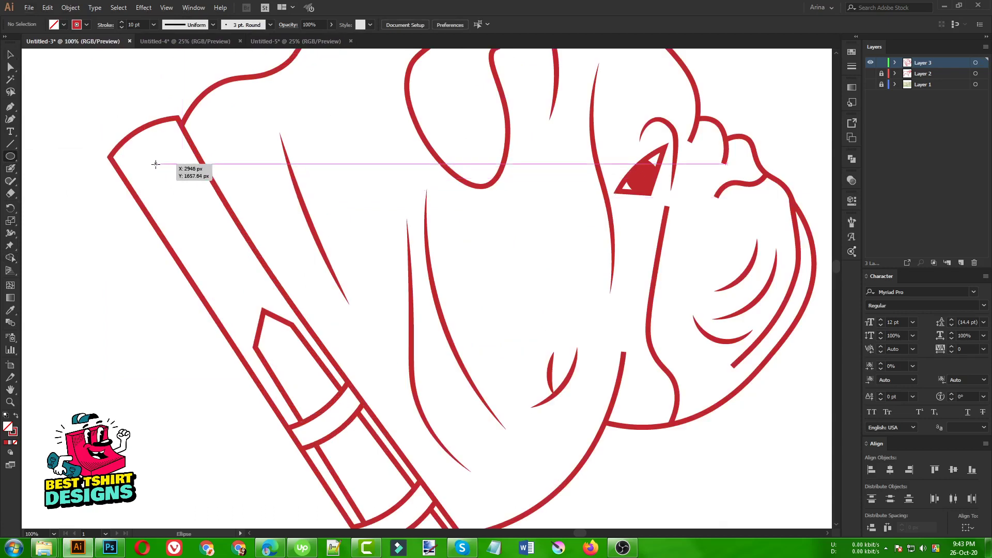
pyautogui.moveTo(156, 164); pyautogui.dragTo(241, 285)
pyautogui.press('v')
pyautogui.click(159, 329)
pyautogui.hotkey('ctrl', '-')
pyautogui.hotkey('ctrl', '-')
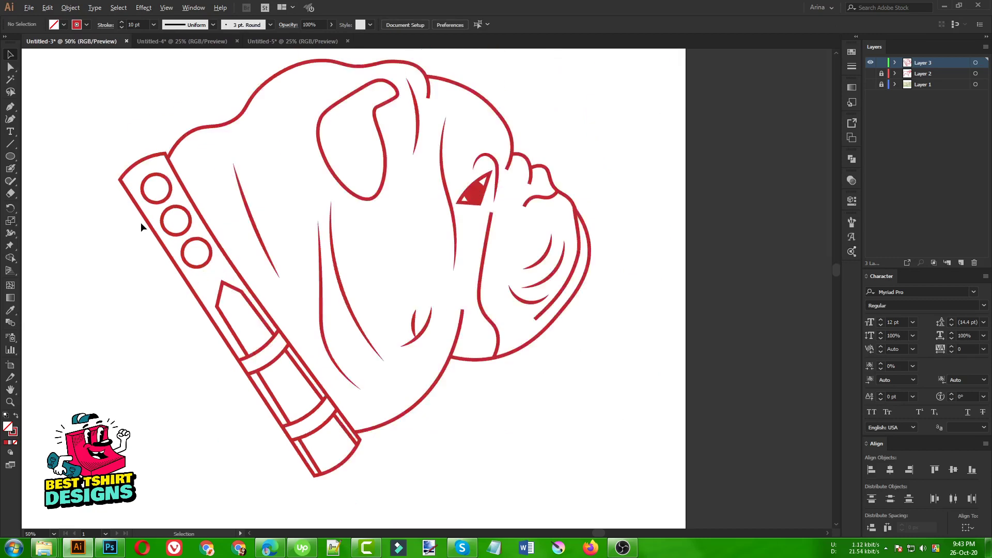
# - Select the entire bulldog line art, including the collar details, and group it
pyautogui.hotkey('ctrl', '-')
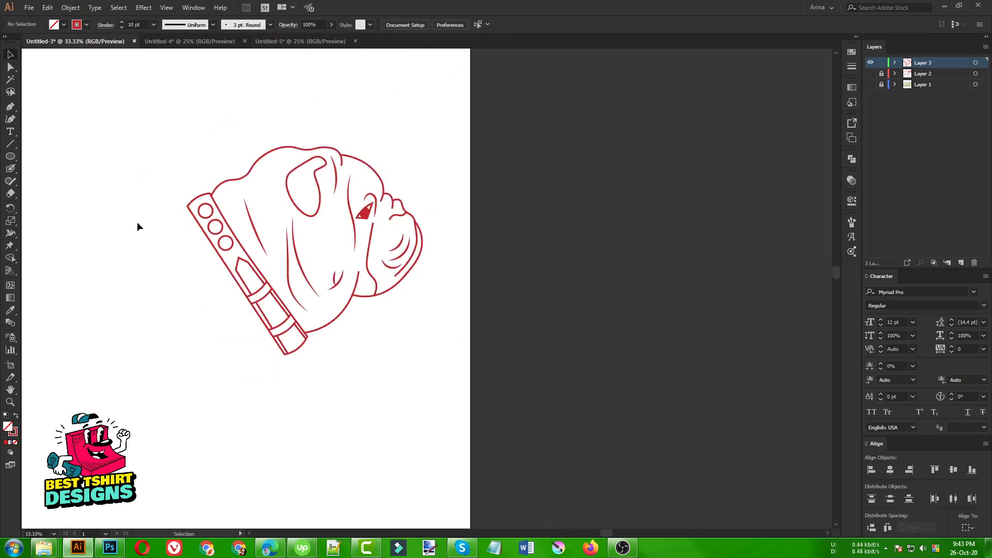
pyautogui.moveTo(134, 92)
pyautogui.mouseDown()
pyautogui.moveTo(447, 407)
pyautogui.moveTo(511, 451)
pyautogui.moveTo(205, 97)
pyautogui.moveTo(171, 79)
pyautogui.moveTo(170, 105)
pyautogui.moveTo(463, 408)
pyautogui.mouseUp()
pyautogui.click(428, 426)
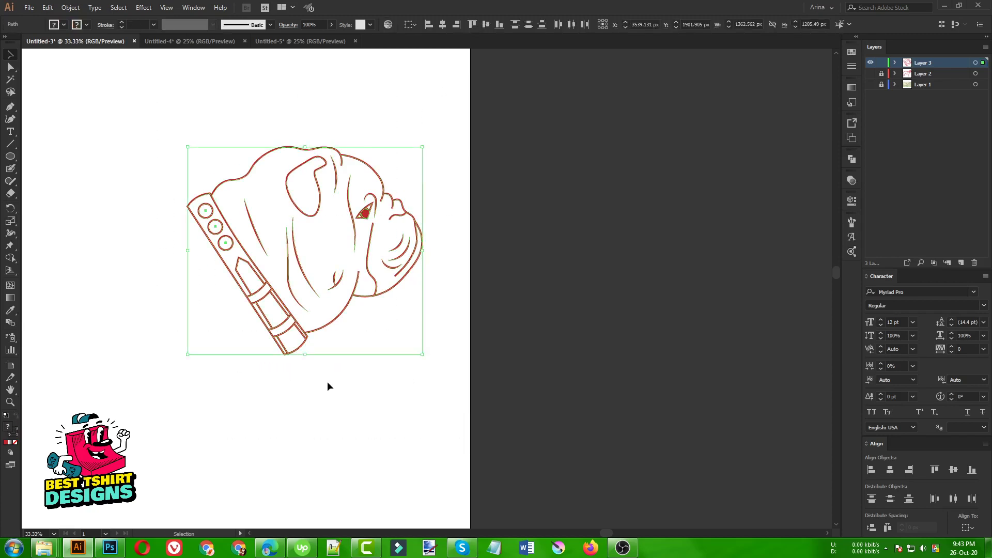
pyautogui.hotkey('ctrl', 'g')
pyautogui.click(399, 392)
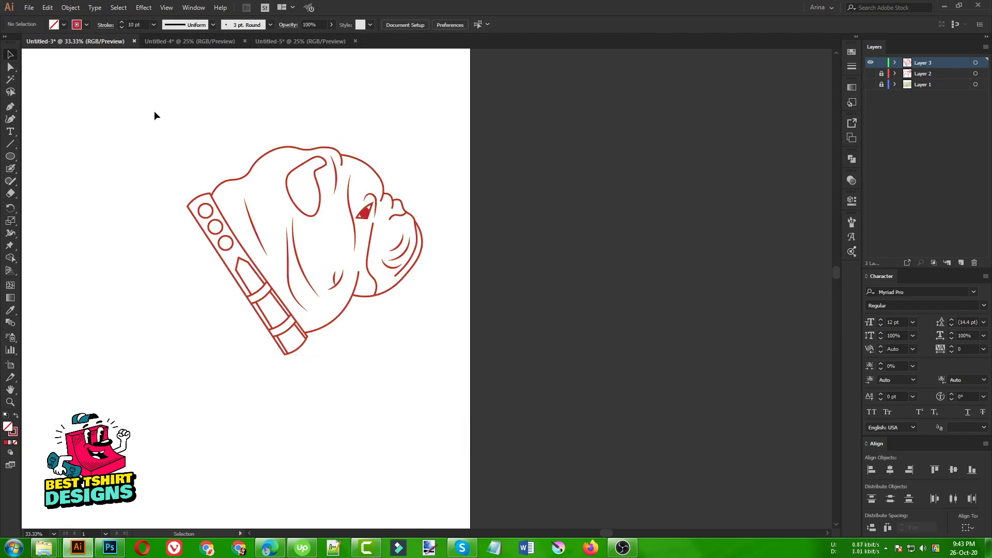
pyautogui.moveTo(155, 115); pyautogui.dragTo(458, 399)
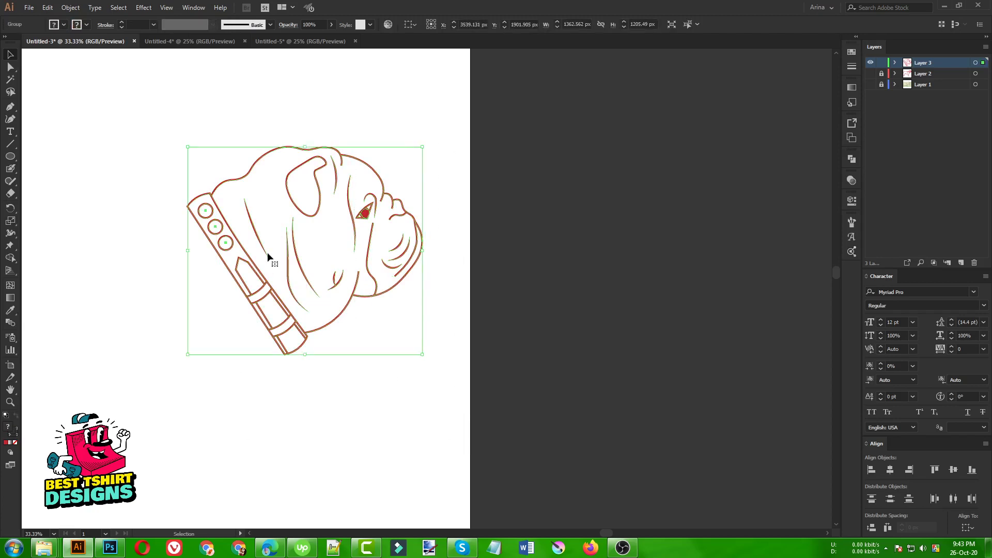
pyautogui.click(313, 238)
pyautogui.moveTo(162, 122); pyautogui.dragTo(483, 436)
pyautogui.click(393, 423)
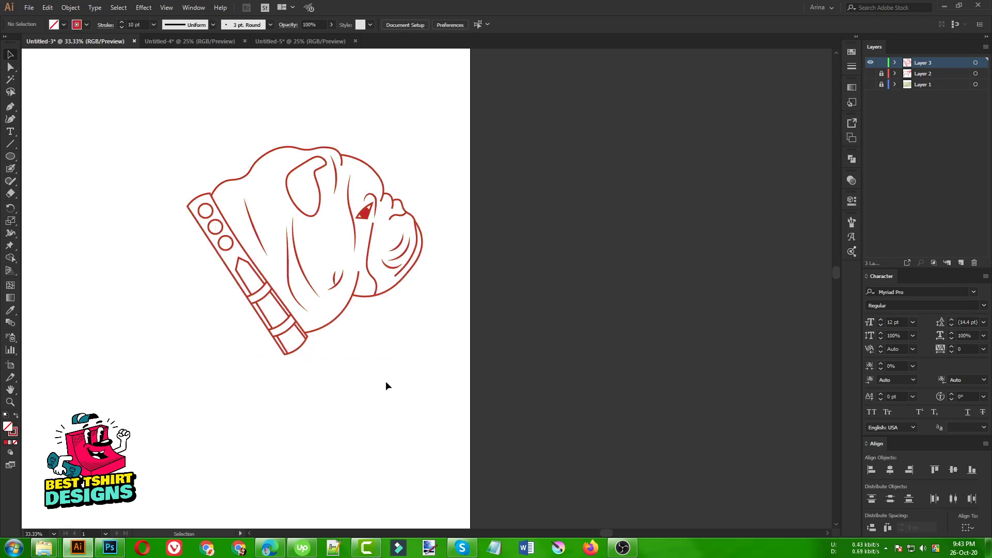
# - Copy the grouped line art and create a new portrait document of 4500 x 5400 px in RGB Color at 300 ppi
pyautogui.moveTo(161, 114); pyautogui.dragTo(470, 422)
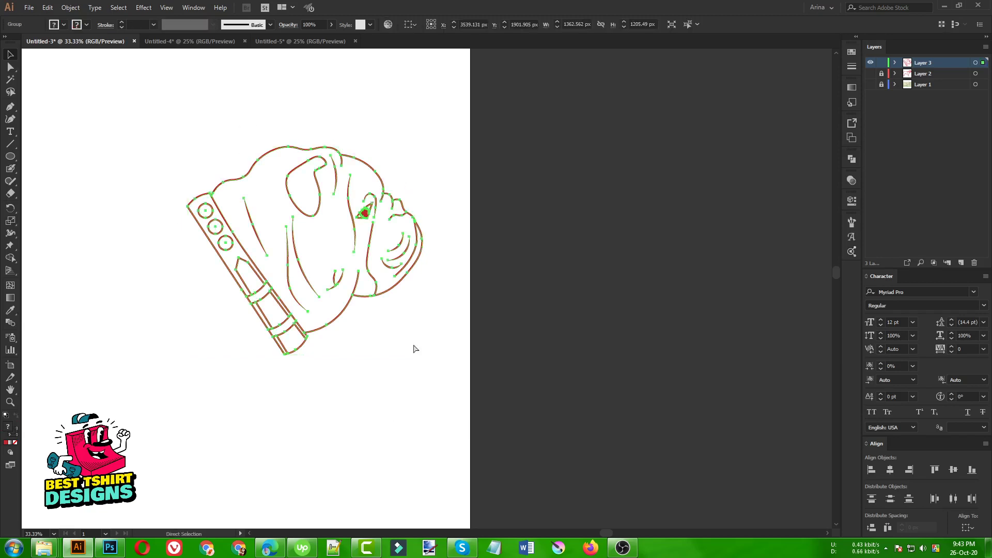
pyautogui.click(30, 7)
pyautogui.click(38, 16)
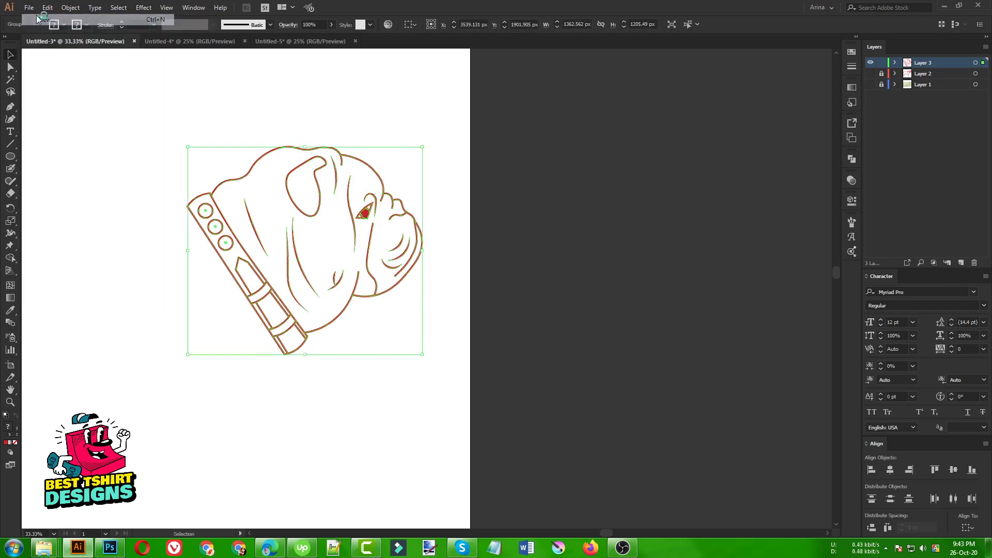
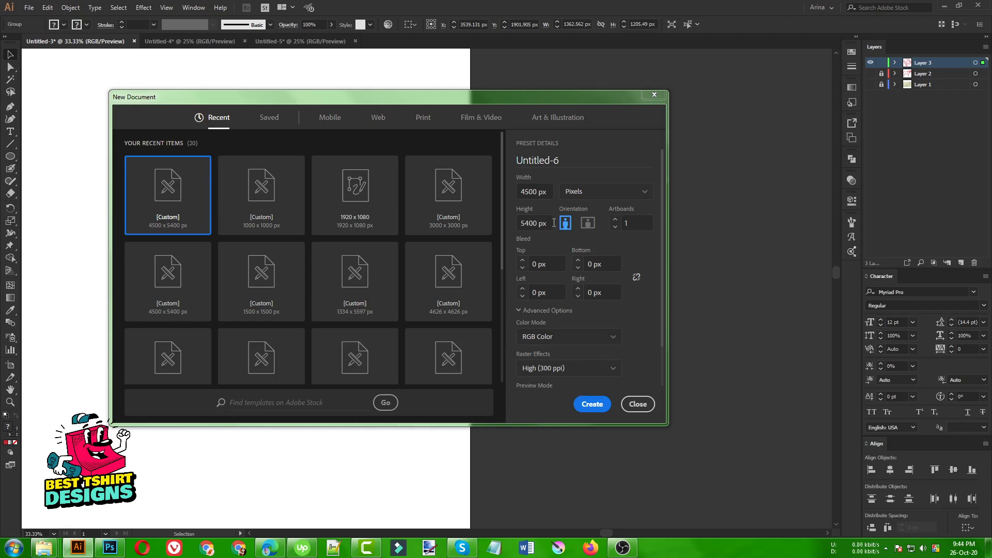
pyautogui.click(583, 408)
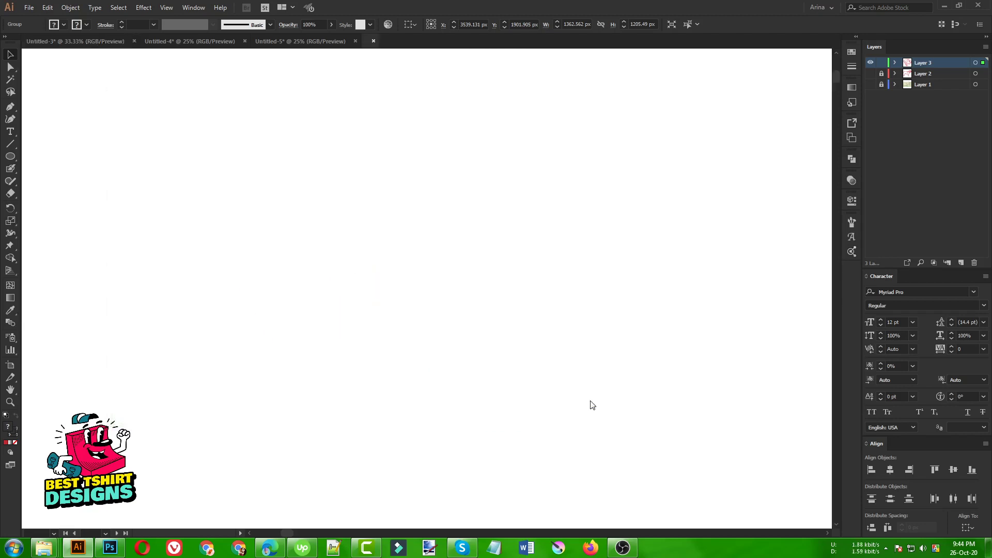
# - Paste the grouped bulldog line art into the new document
pyautogui.press('a')
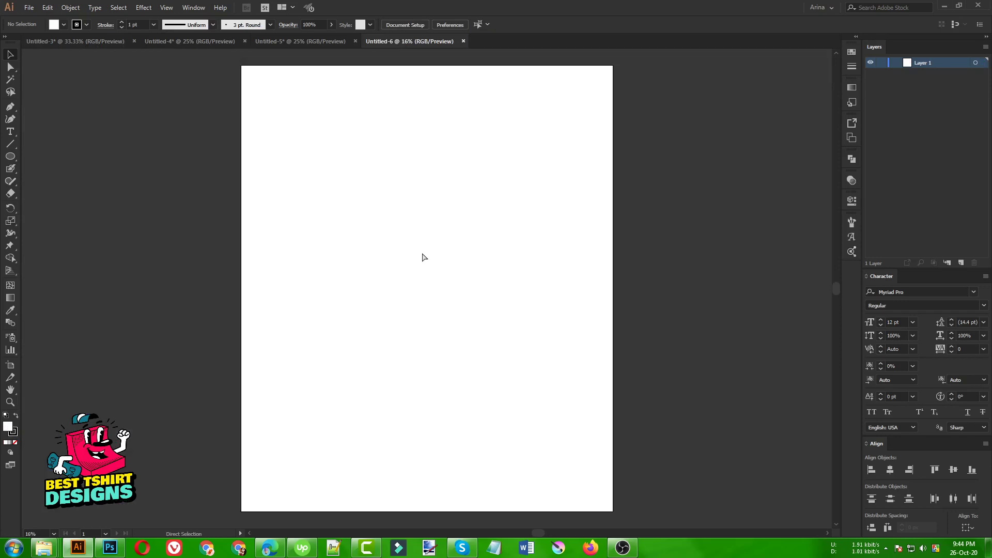
pyautogui.press('v')
pyautogui.press('a')
pyautogui.press('v')
pyautogui.hotkey('ctrl', 'v')
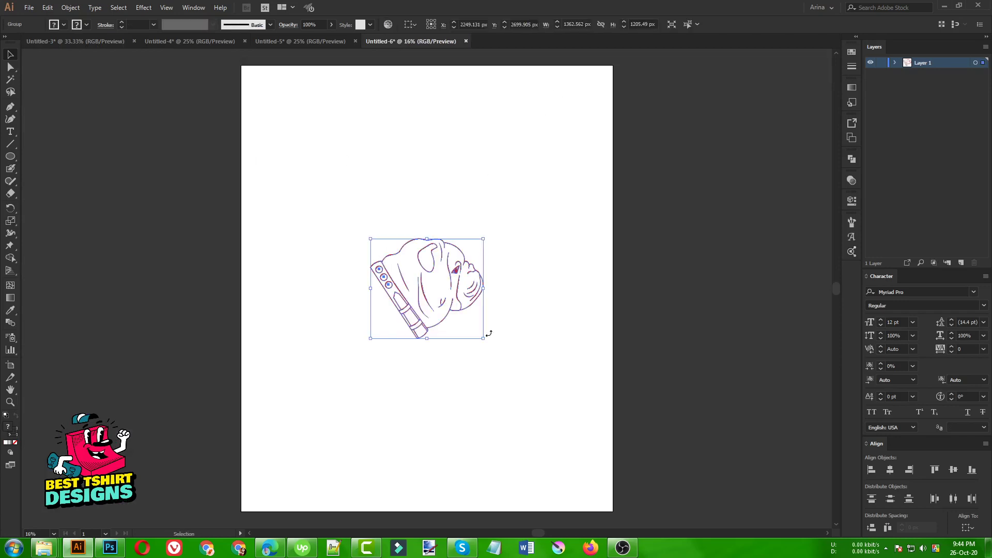
# - Copy the Christmas tree photo from the Untitled-5 document into Untitled-6 and place it in the artboard's upper-left area above the bulldog
pyautogui.moveTo(329, 172); pyautogui.dragTo(565, 403)
pyautogui.click(564, 403)
pyautogui.click(300, 42)
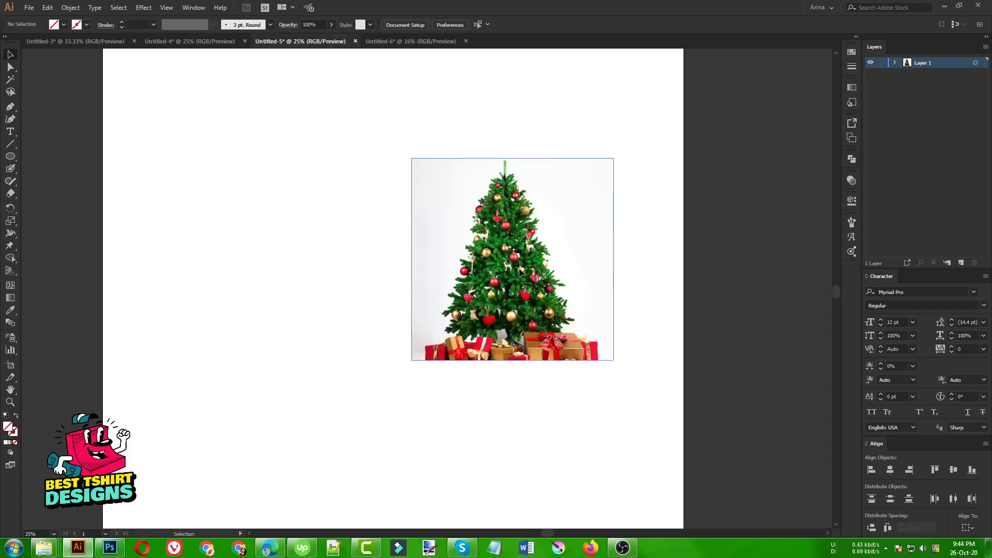
pyautogui.click(521, 271)
pyautogui.click(419, 41)
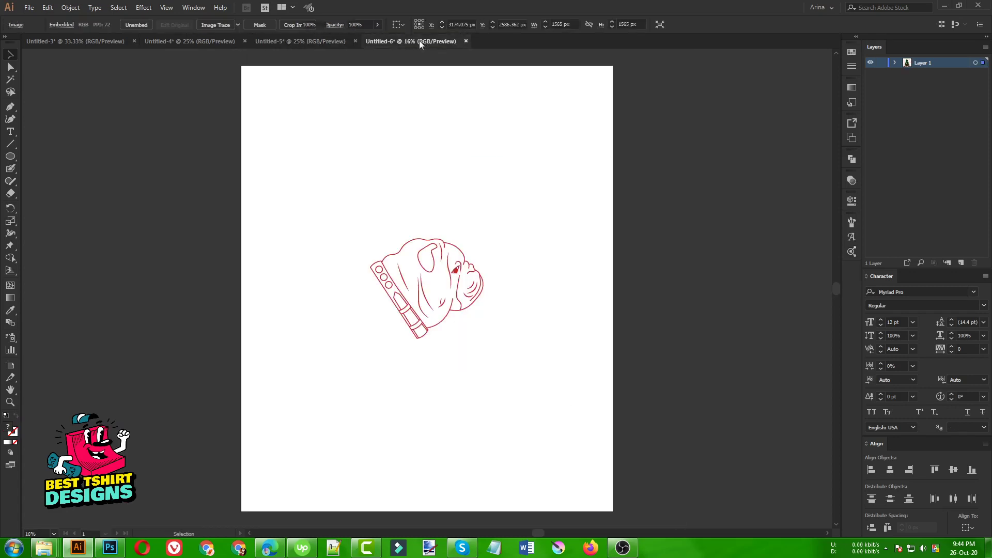
pyautogui.hotkey('ctrl', 'v')
pyautogui.moveTo(451, 275); pyautogui.dragTo(365, 153)
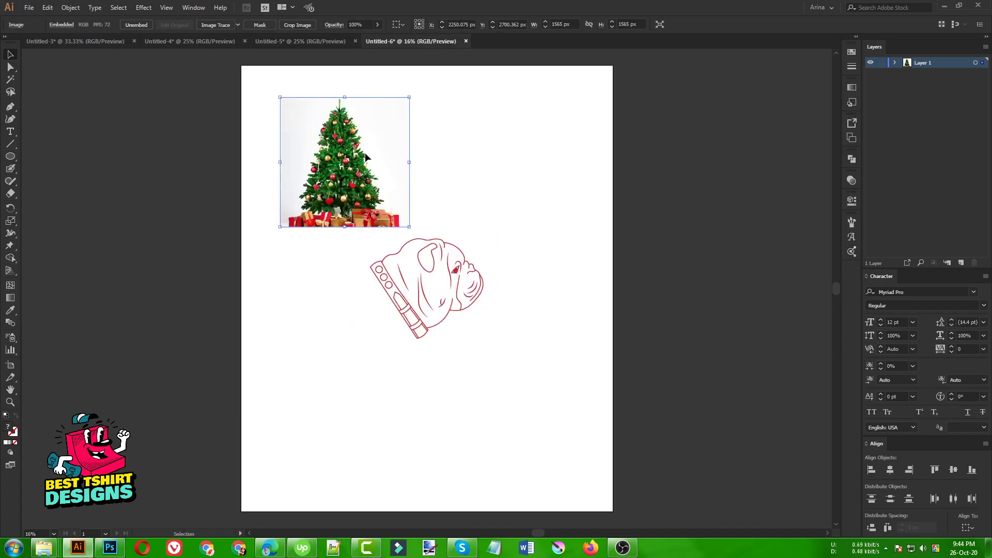
pyautogui.click(455, 182)
# - Trace the Christmas tree's overall outline as a closed triangle with the Pen tool, from the treetop to the two base corners
pyautogui.scroll(1, 451, 220)
pyautogui.scroll(1, 450, 220)
pyautogui.scroll(1, 341, 171)
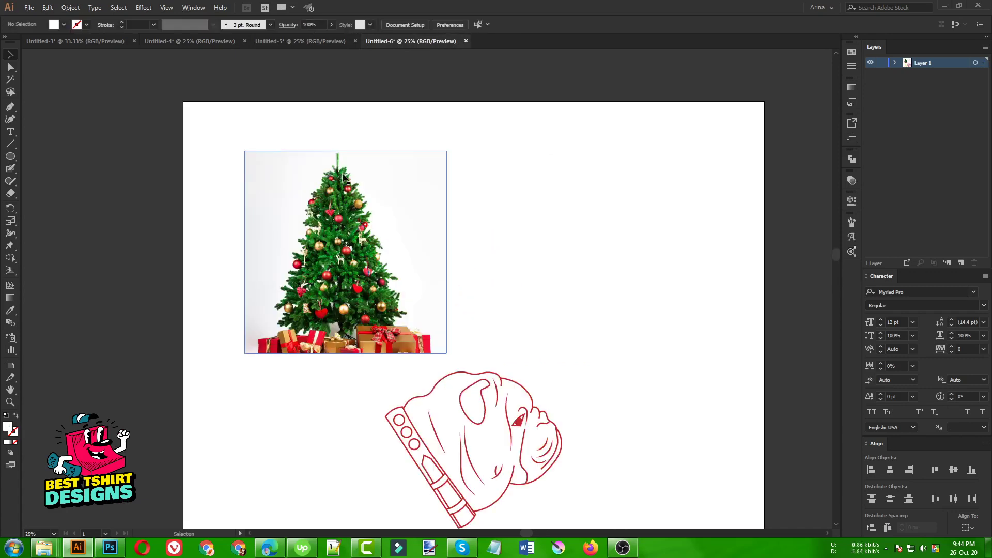
pyautogui.scroll(1, 334, 161)
pyautogui.scroll(-1, 335, 161)
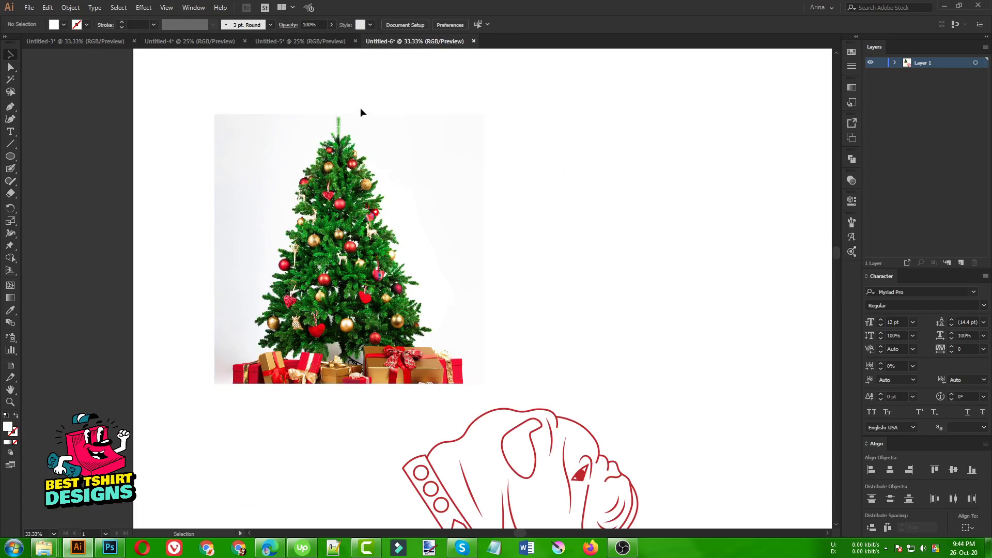
pyautogui.click(11, 109)
pyautogui.click(335, 112)
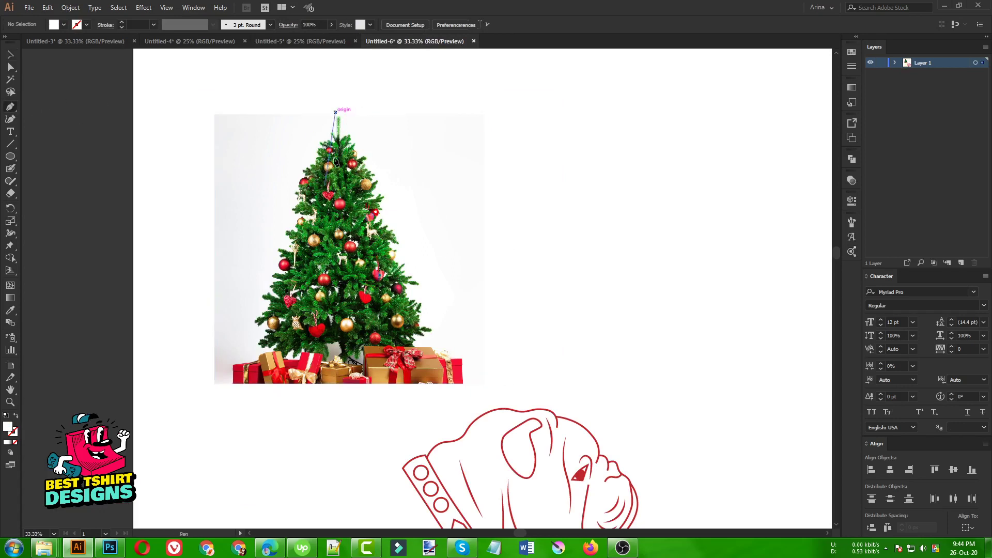
pyautogui.click(248, 359)
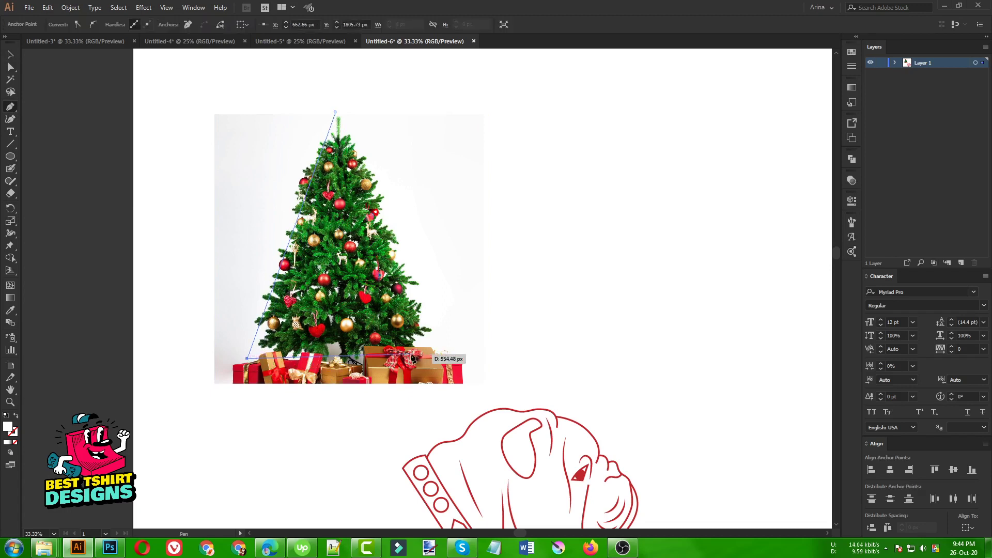
pyautogui.click(438, 357)
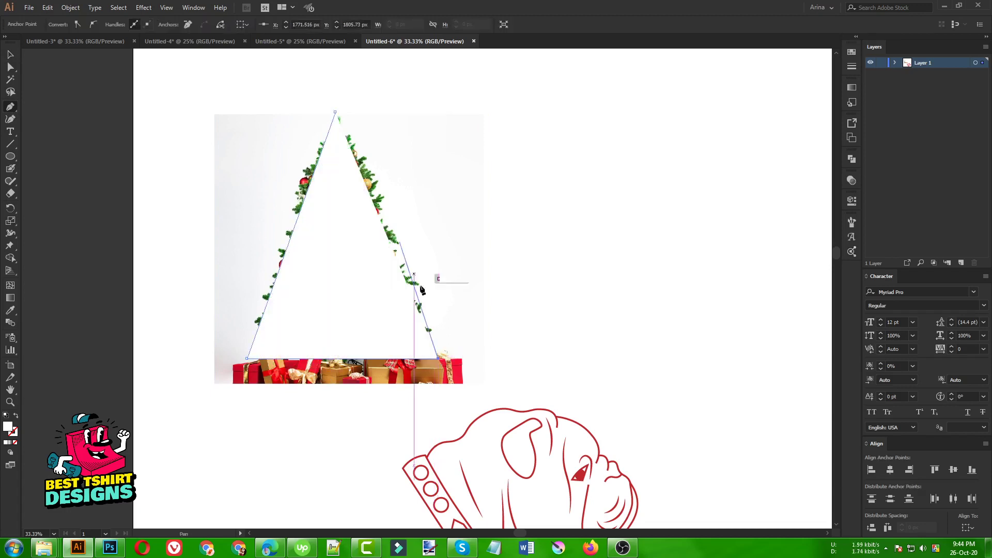
pyautogui.click(336, 112)
pyautogui.press('v')
pyautogui.click(532, 246)
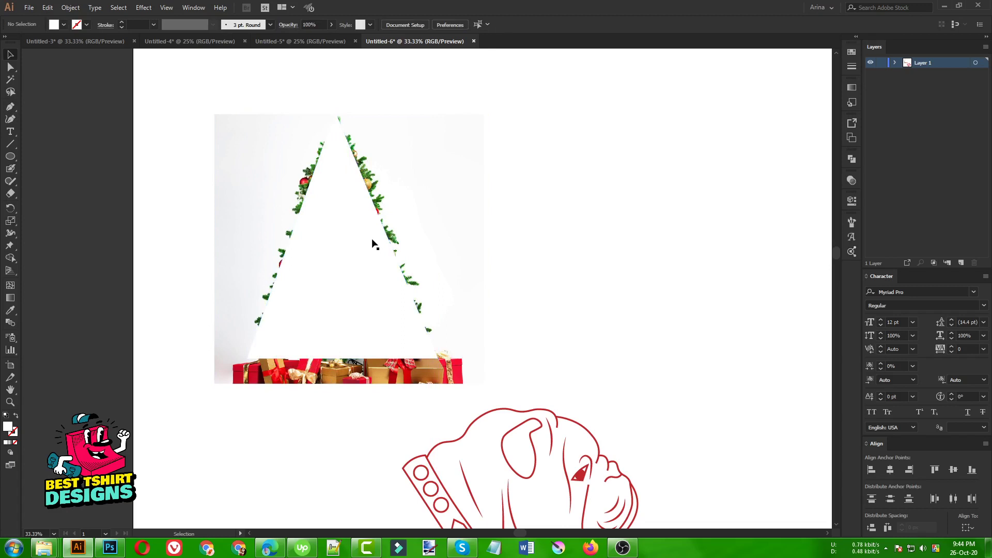
# - Give the triangle no fill and a black 10 pt stroke
pyautogui.click(355, 205)
pyautogui.hotkey('shift', 'x')
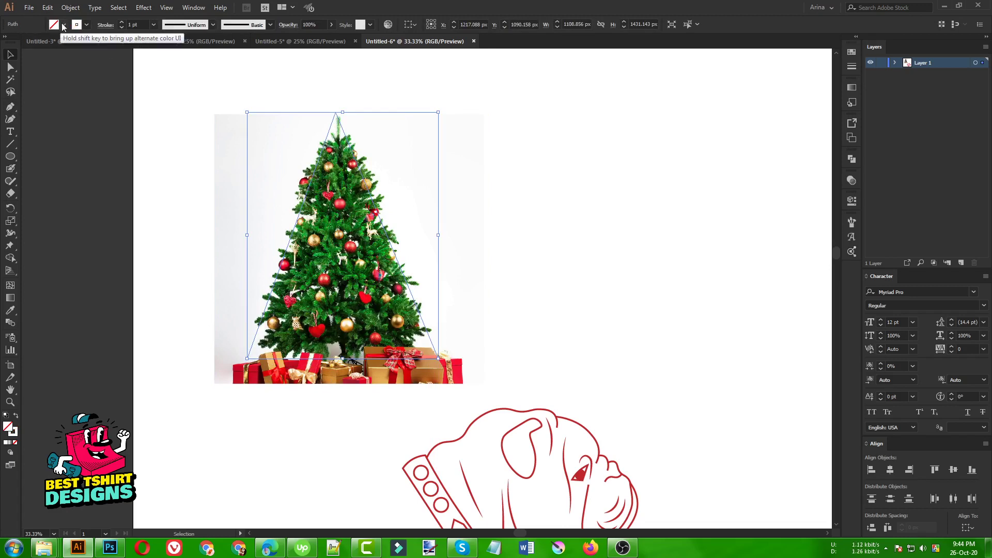
pyautogui.click(63, 25)
pyautogui.click(30, 44)
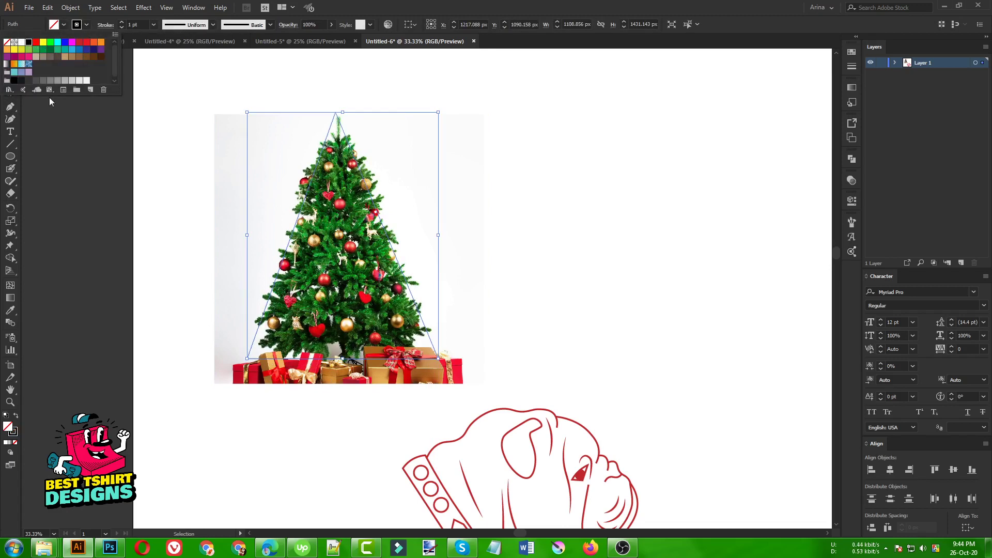
pyautogui.click(57, 125)
pyautogui.scroll(9, 137, 29)
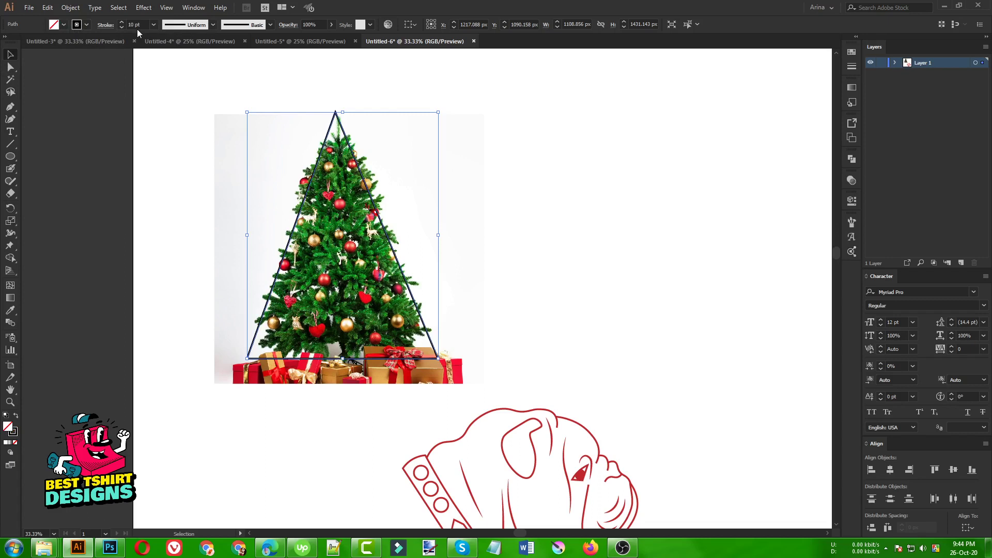
pyautogui.click(100, 144)
# - Move the tree photo and the bulldog line art off the artboard to its right side
pyautogui.scroll(-2, 100, 144)
pyautogui.moveTo(230, 211); pyautogui.dragTo(593, 237)
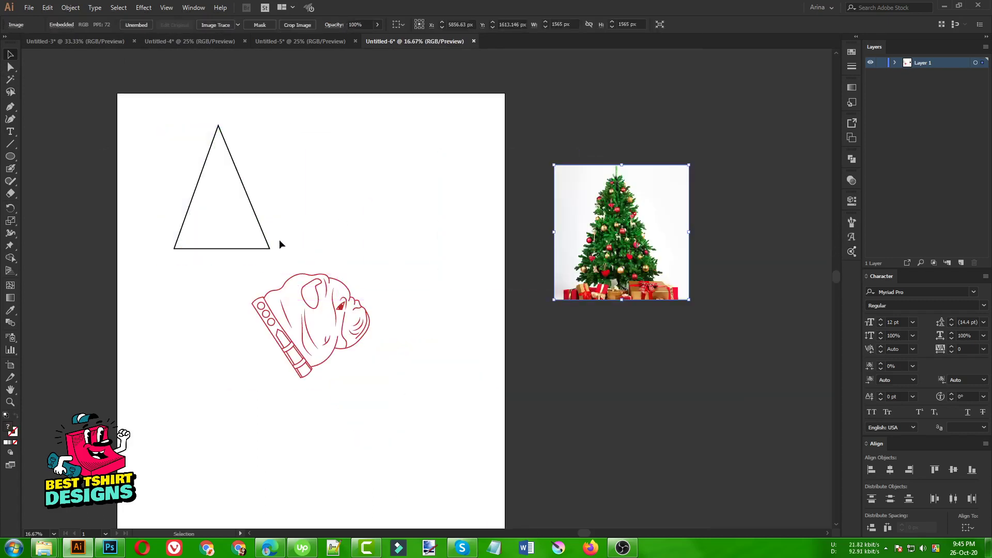
pyautogui.click(355, 342)
pyautogui.moveTo(341, 306); pyautogui.dragTo(626, 384)
# - Scale the triangle proportionally to about 2781 x 3589 px and centre it horizontally in the artboard's upper part
pyautogui.scroll(-2, 417, 235)
pyautogui.moveTo(148, 109); pyautogui.dragTo(312, 279)
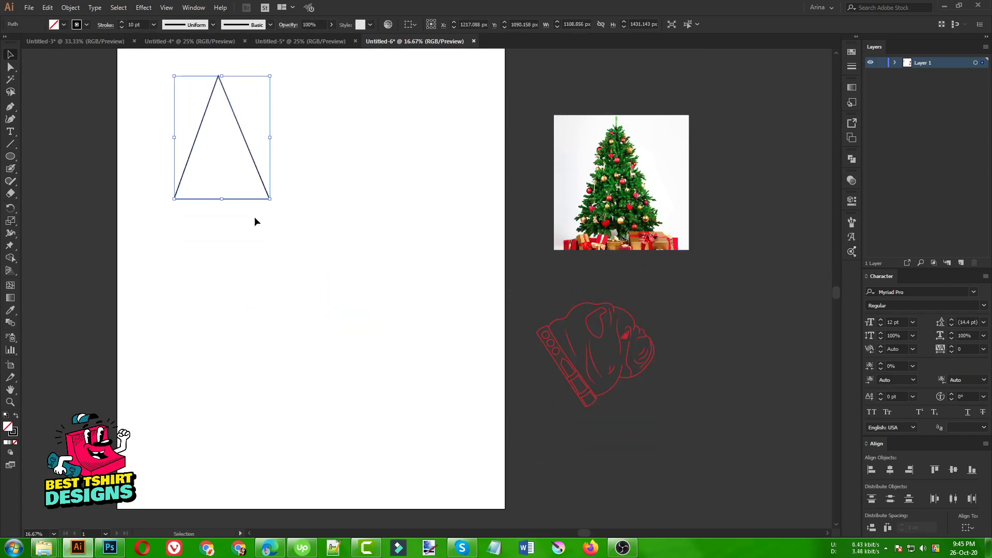
pyautogui.moveTo(222, 199); pyautogui.dragTo(256, 326)
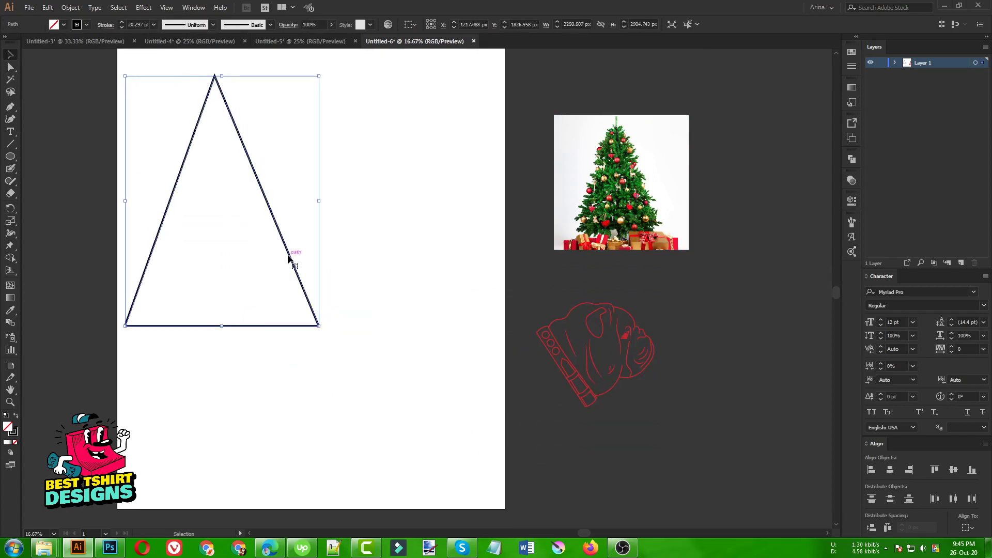
pyautogui.moveTo(288, 258); pyautogui.dragTo(385, 283)
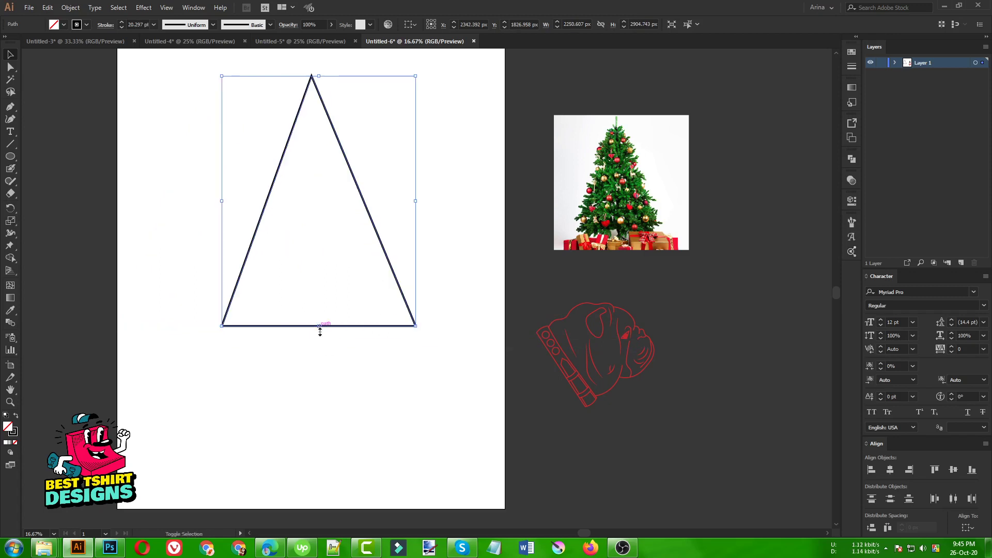
pyautogui.moveTo(320, 331); pyautogui.dragTo(325, 450)
pyautogui.scroll(-1, 279, 335)
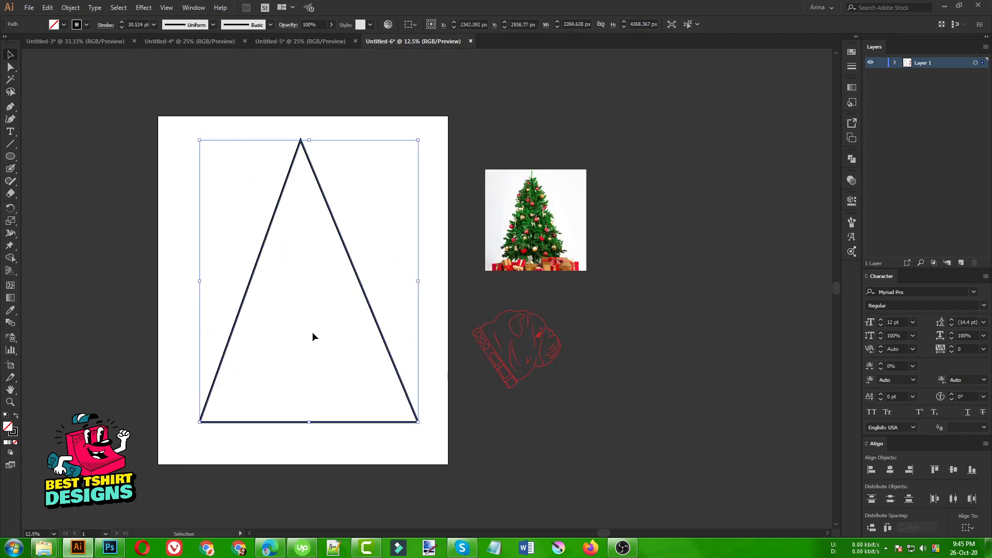
pyautogui.moveTo(352, 265); pyautogui.dragTo(354, 247)
pyautogui.moveTo(313, 408); pyautogui.dragTo(310, 355)
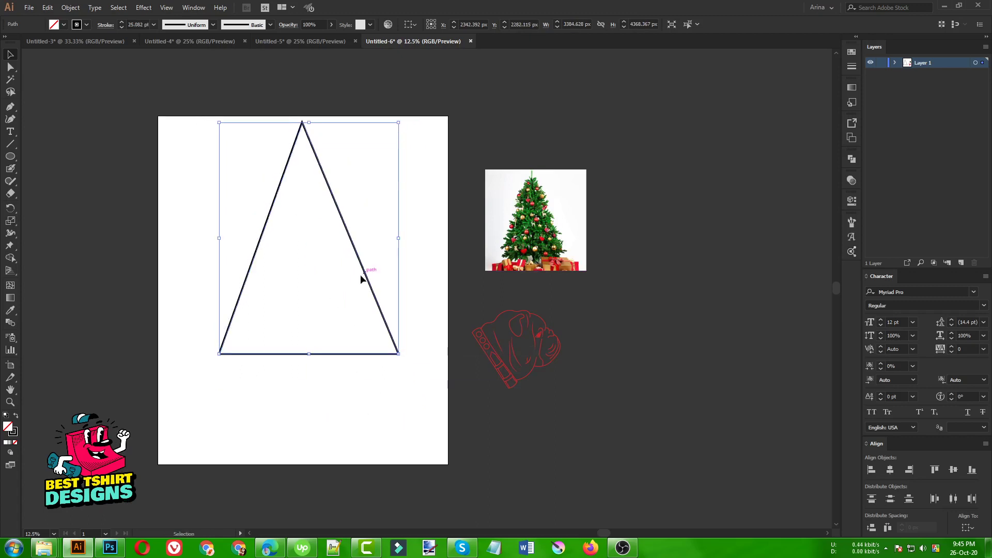
pyautogui.moveTo(361, 264); pyautogui.dragTo(362, 277)
pyautogui.click(230, 191)
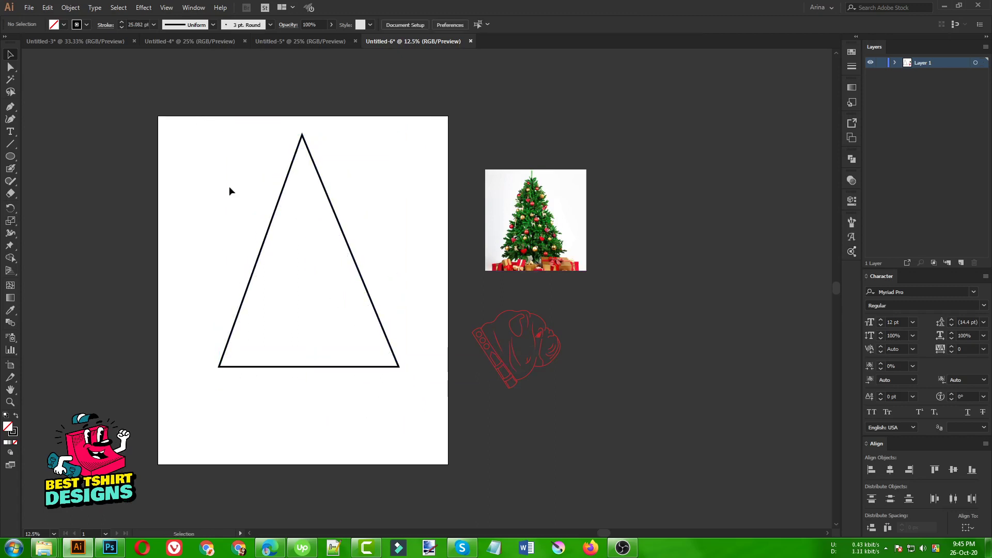
pyautogui.moveTo(191, 137); pyautogui.dragTo(385, 398)
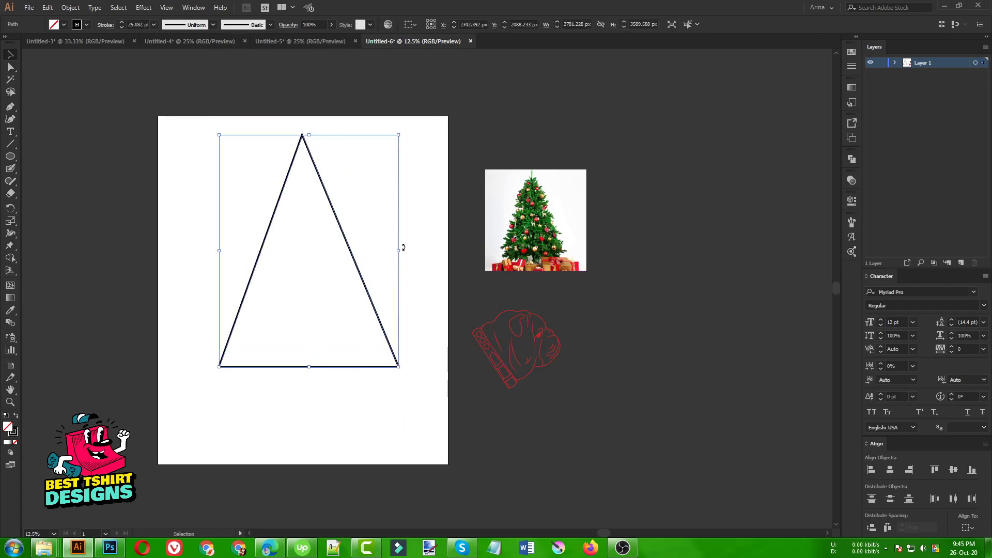
pyautogui.click(358, 234)
# - Move the bulldog line art back onto the artboard, inside the lower part of the triangle
pyautogui.scroll(1, 247, 196)
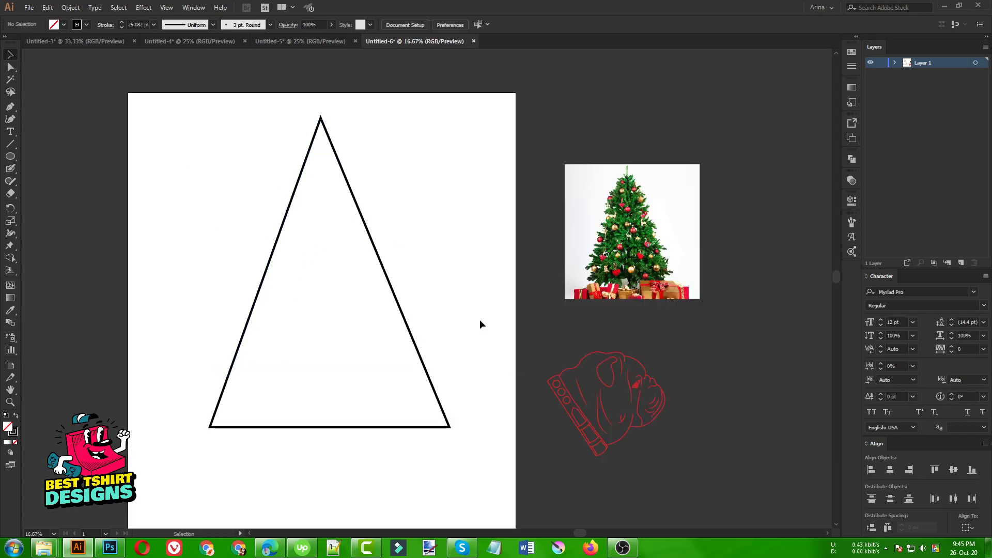
pyautogui.moveTo(479, 324); pyautogui.dragTo(695, 481)
pyautogui.moveTo(548, 389); pyautogui.dragTo(369, 355)
pyautogui.click(666, 410)
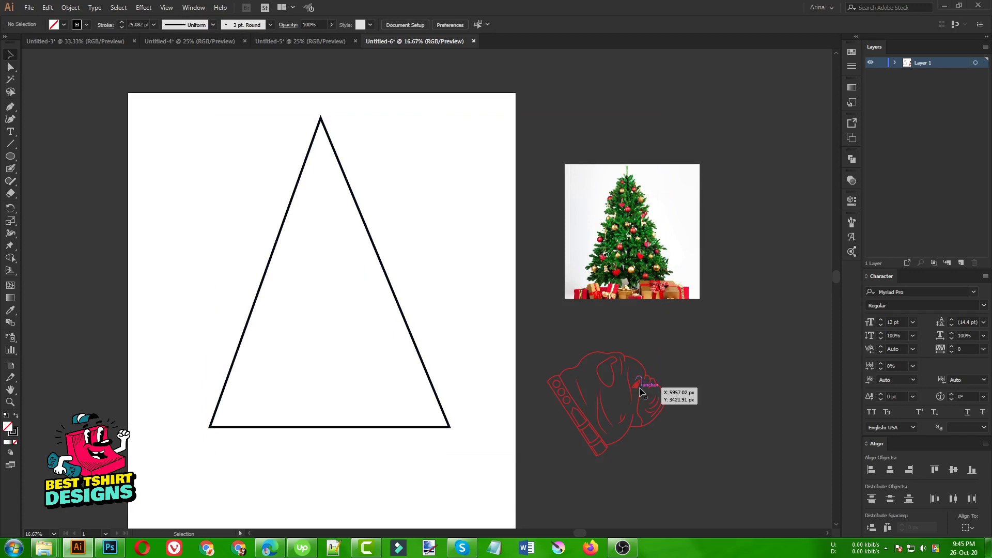
pyautogui.moveTo(640, 382); pyautogui.dragTo(346, 348)
pyautogui.scroll(1, 346, 348)
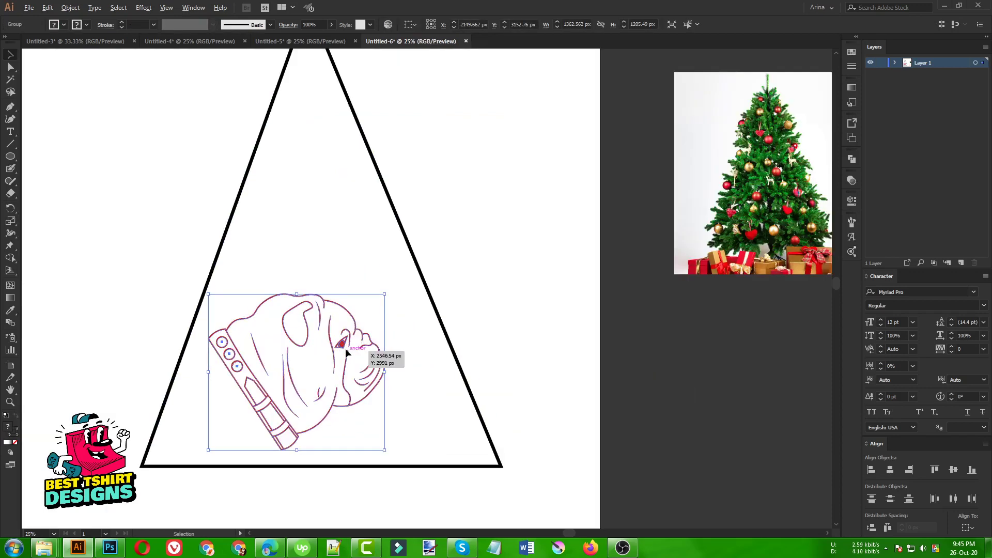
pyautogui.click(313, 239)
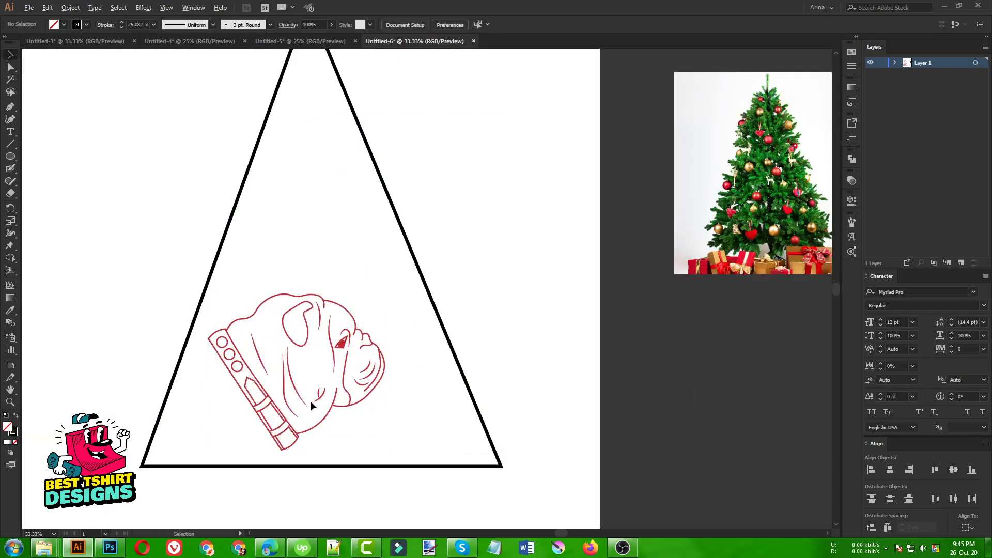
pyautogui.scroll(1, 308, 401)
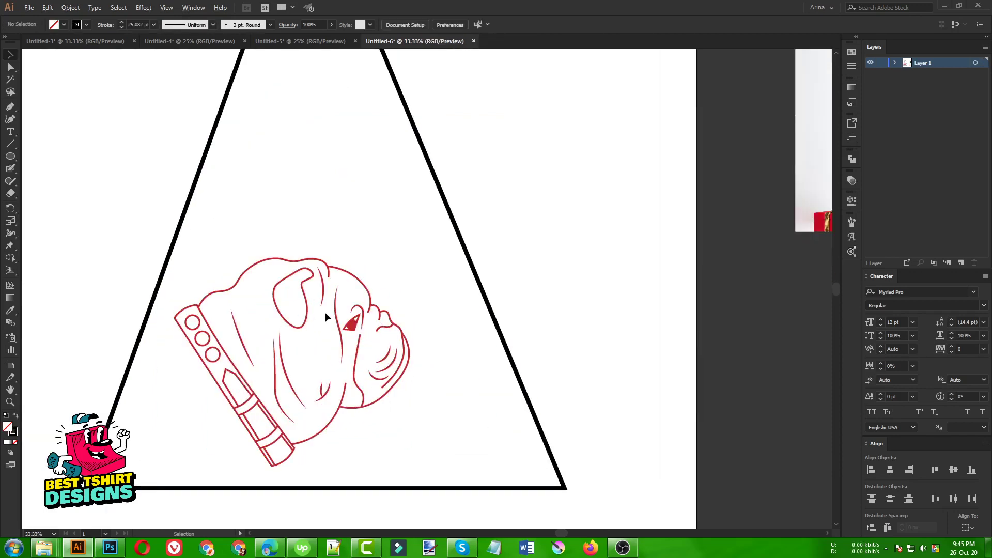
# - Isolate the bulldog group, select all its red-stroked paths with the Magic Wand and make their stroke black
pyautogui.click(352, 328)
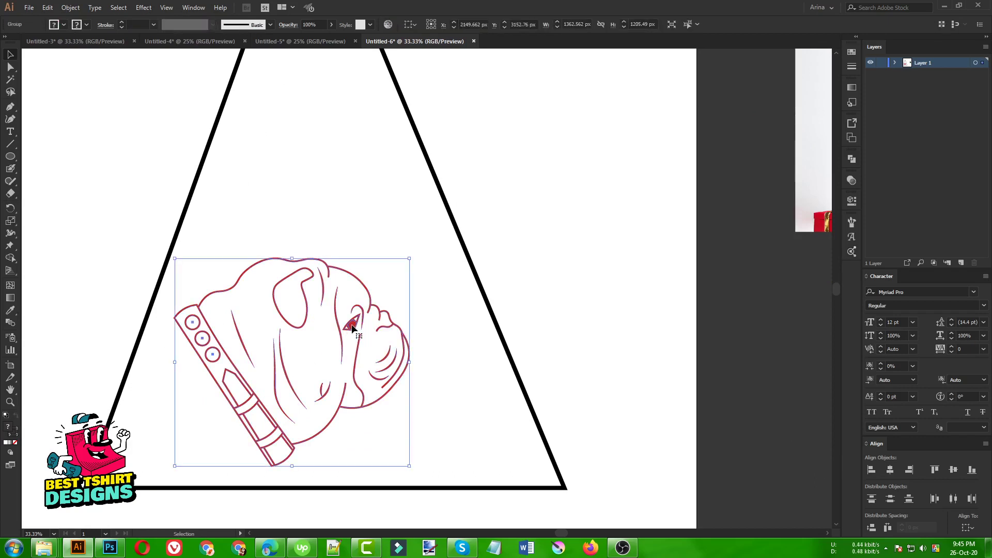
pyautogui.doubleClick(326, 285)
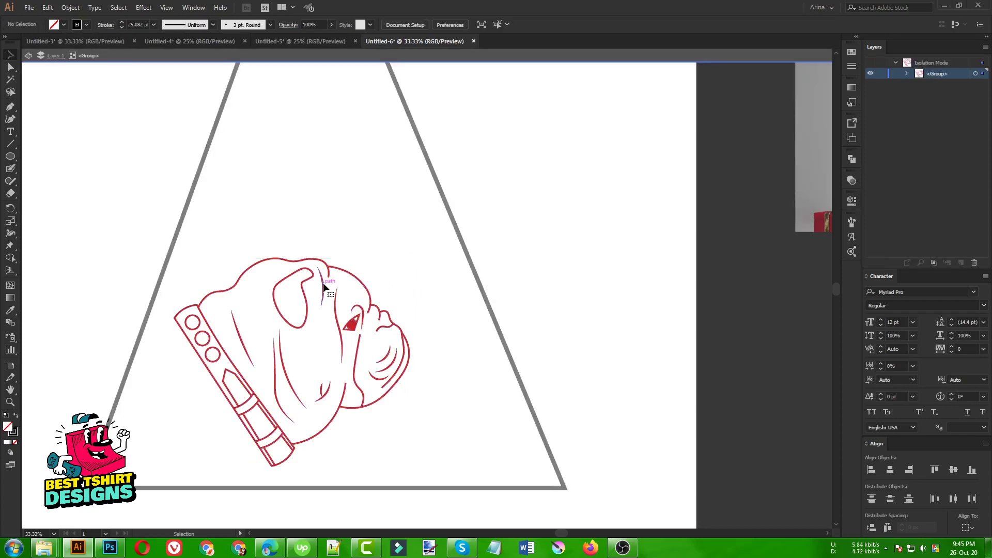
pyautogui.click(324, 287)
pyautogui.click(11, 79)
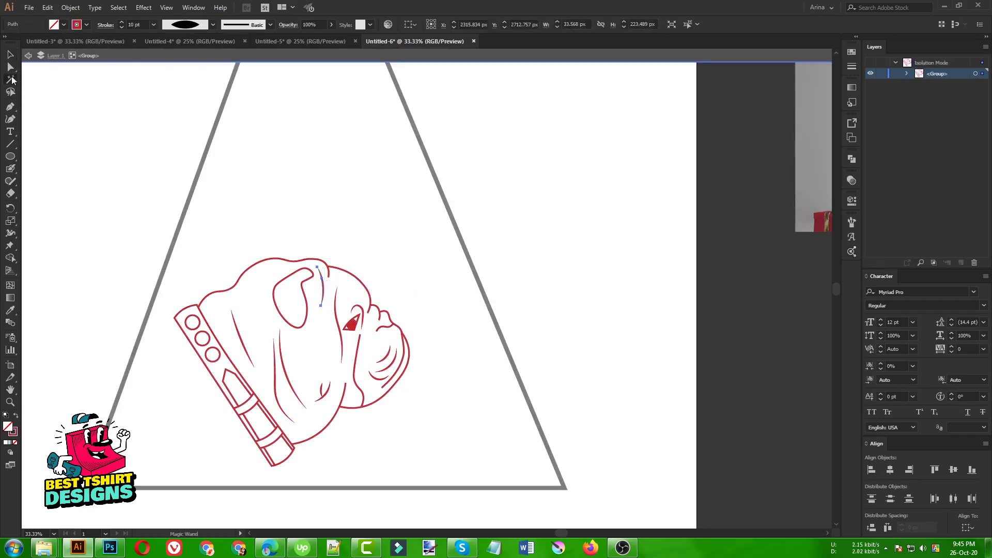
pyautogui.click(322, 264)
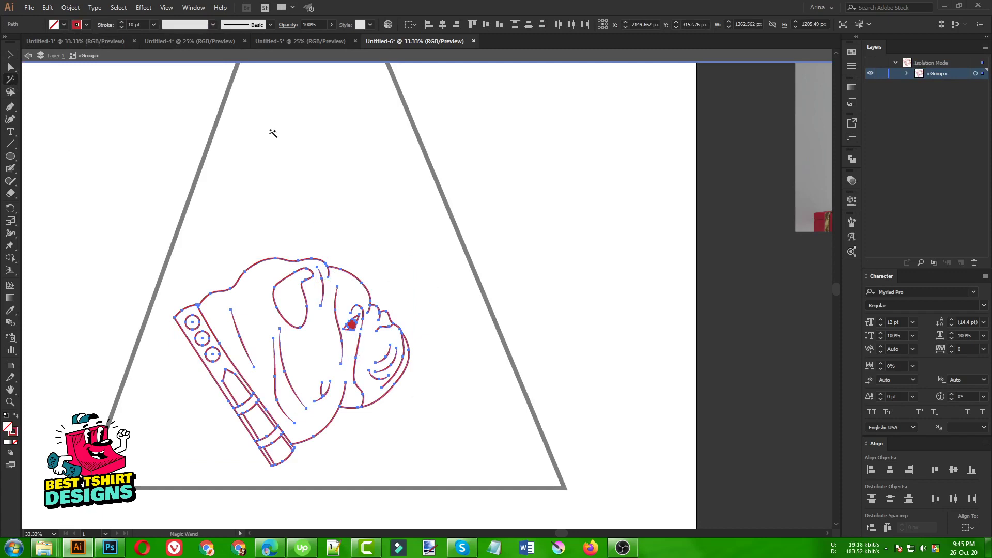
pyautogui.click(87, 26)
pyautogui.click(28, 43)
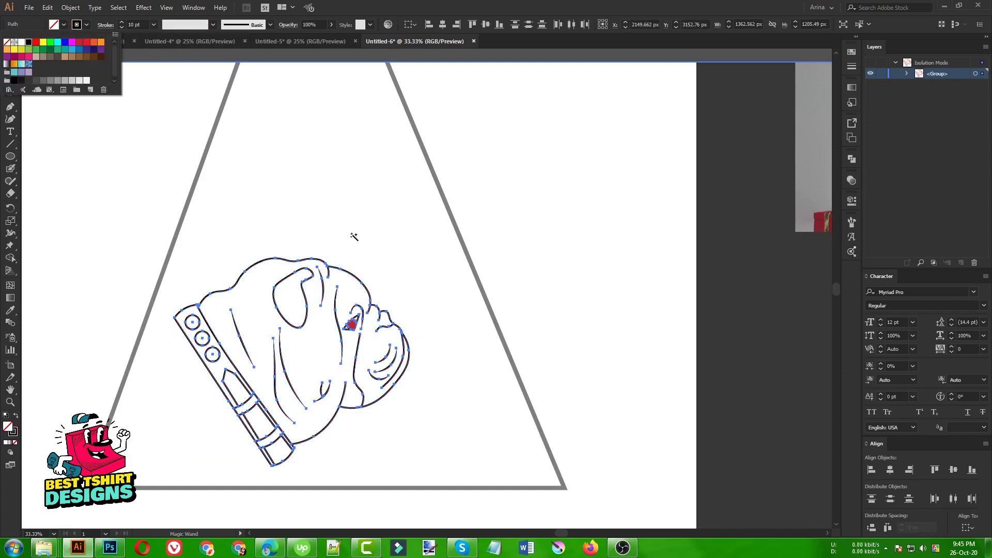
pyautogui.press('v')
pyautogui.click(351, 233)
# - Change the fill of the red pupil in the bulldog's eye to black
pyautogui.scroll(1, 356, 330)
pyautogui.scroll(3, 355, 332)
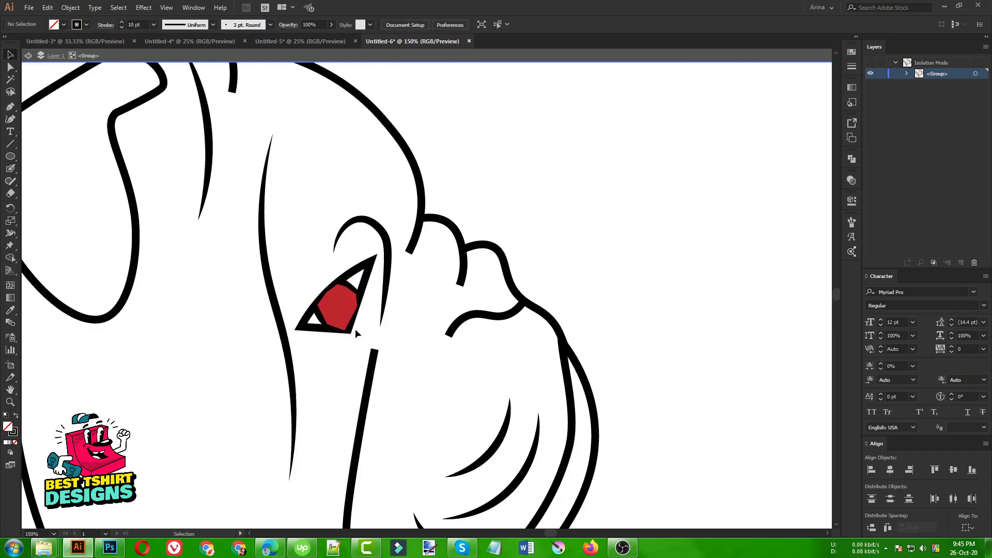
pyautogui.click(343, 305)
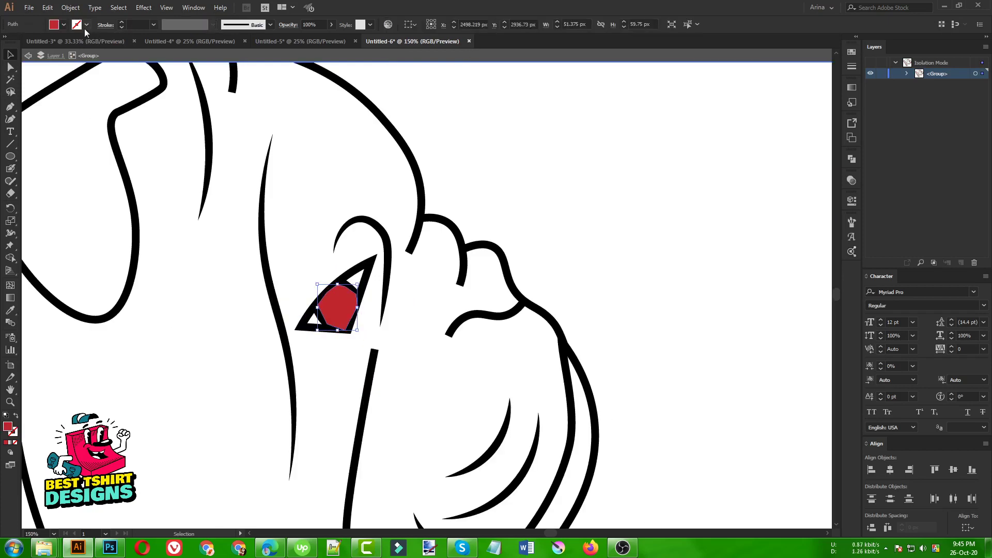
pyautogui.click(60, 27)
pyautogui.click(28, 42)
pyautogui.click(346, 209)
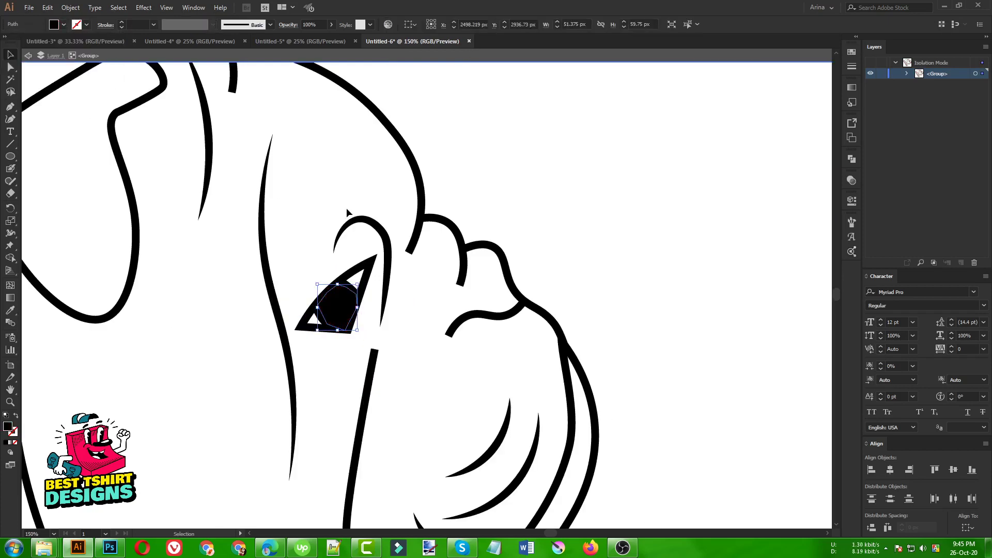
# - Leave the group's isolation mode and select the whole bulldog group
pyautogui.scroll(-2, 397, 246)
pyautogui.doubleClick(421, 284)
pyautogui.scroll(-3, 460, 254)
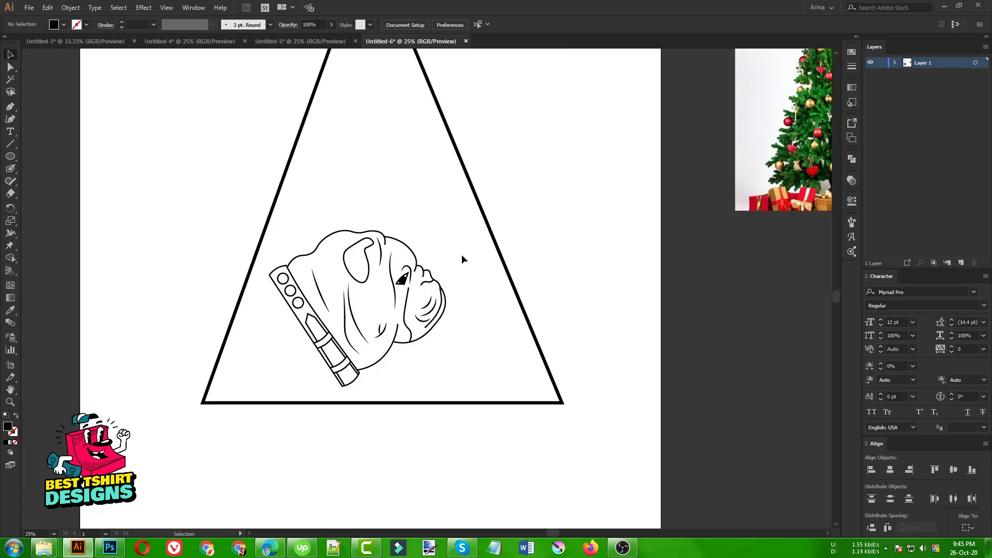
pyautogui.moveTo(283, 206); pyautogui.dragTo(467, 377)
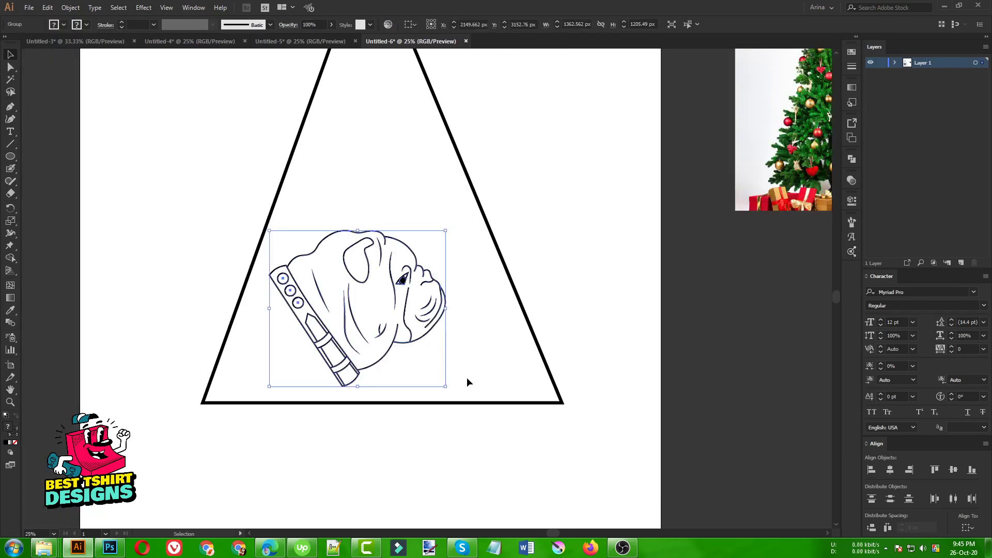
# - Scale the bulldog to about 1294 px wide, place it at the triangle's lower-left corner, and copy it to the lower-right corner
pyautogui.click(466, 380)
pyautogui.scroll(-1, 402, 357)
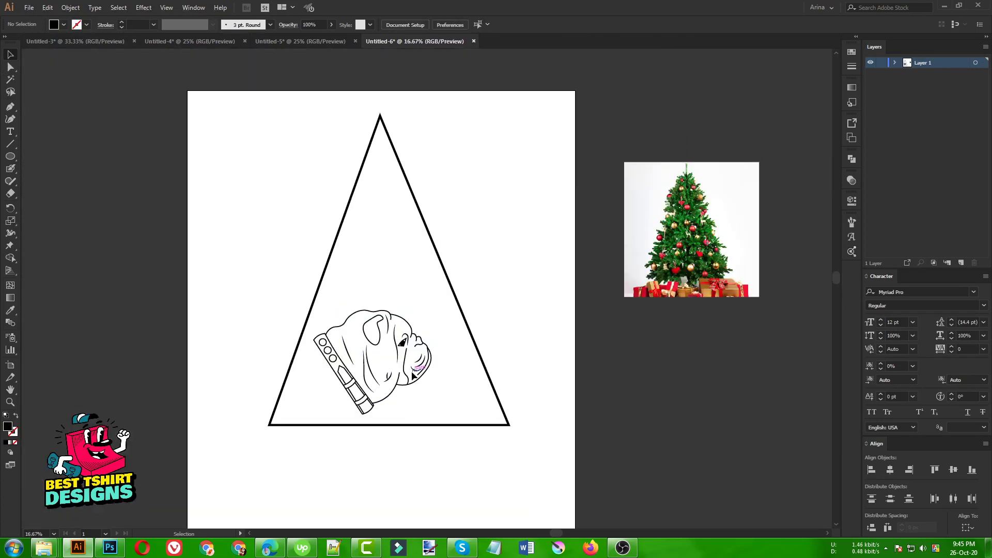
pyautogui.click(414, 366)
pyautogui.moveTo(438, 361); pyautogui.dragTo(512, 401)
# - Reflect the lower-right bulldog copy about the vertical axis and align the bottom pair by their vertical centers
pyautogui.rightClick(512, 401)
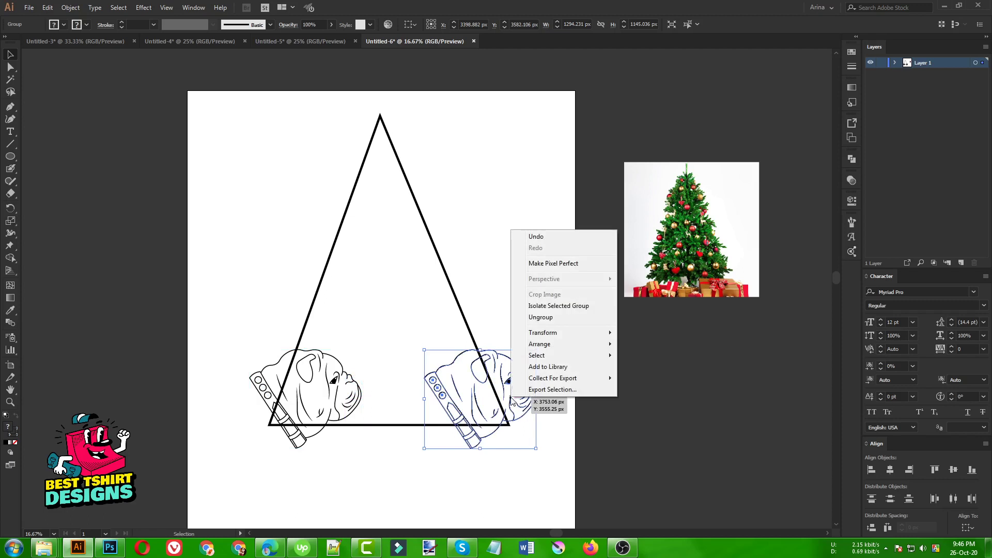
pyautogui.moveTo(559, 335)
pyautogui.click(643, 371)
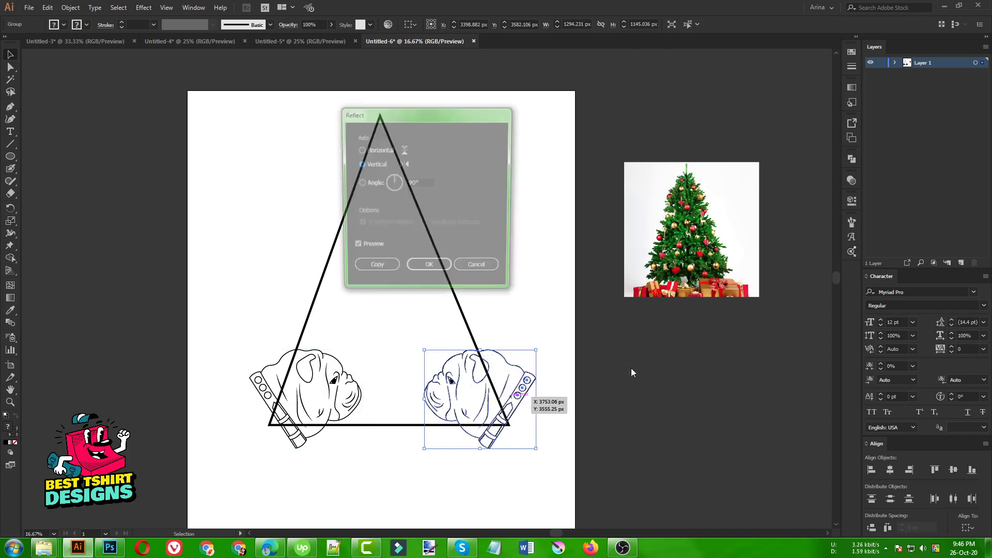
pyautogui.press('Return')
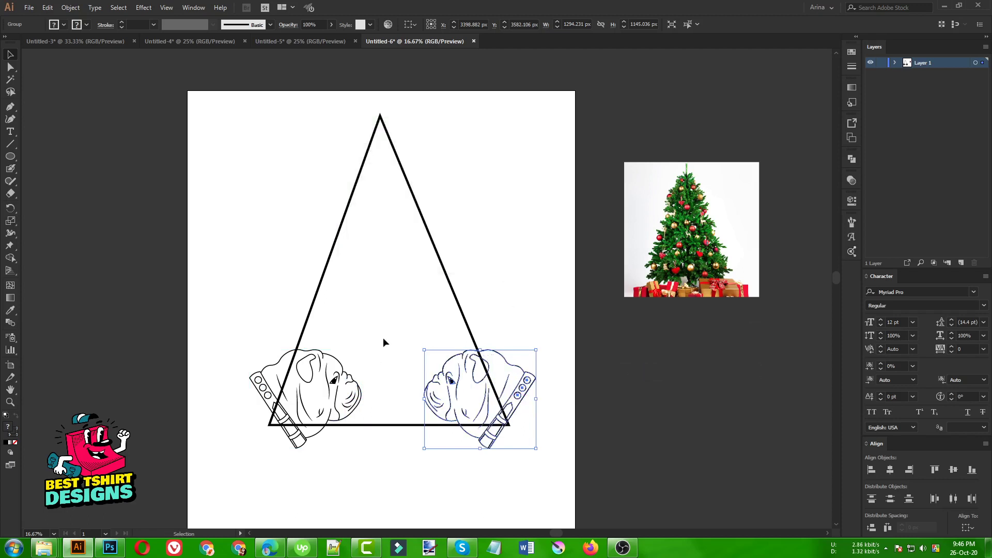
pyautogui.keyDown('shift'); pyautogui.click(356, 380); pyautogui.keyUp('shift')
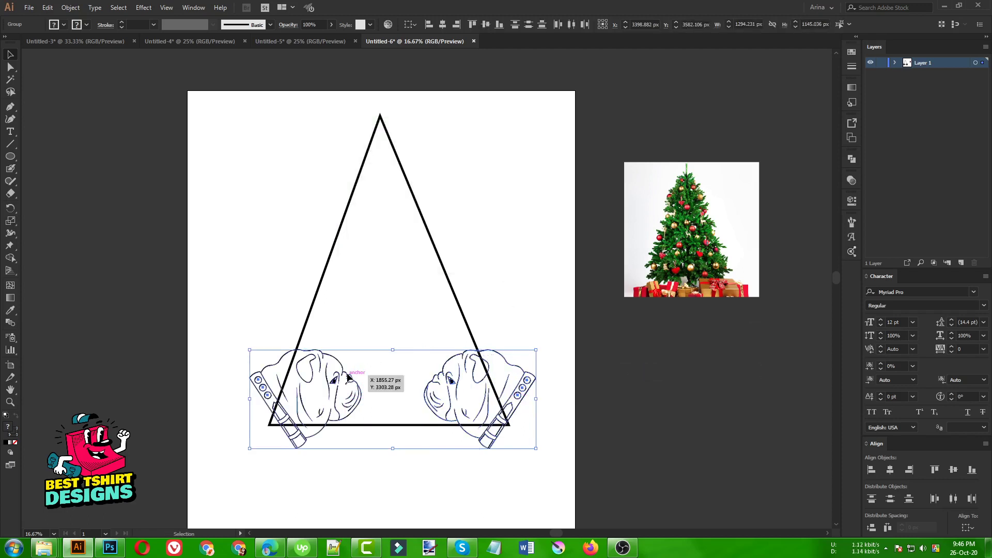
pyautogui.click(489, 24)
pyautogui.click(502, 246)
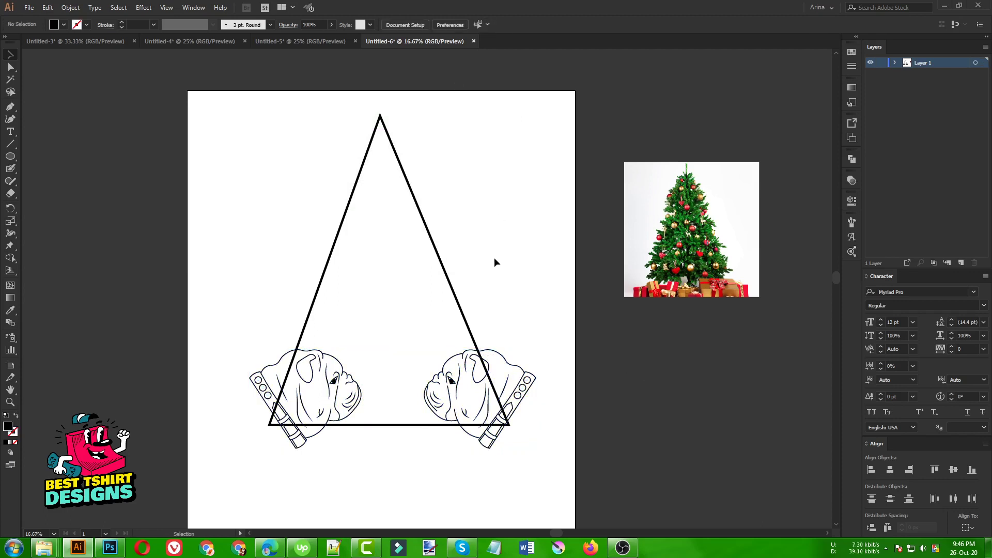
# - Copy the lower-right bulldog to the middle, just above the bottom pair, and scale it to about 1045 x 925 px
pyautogui.moveTo(490, 366); pyautogui.dragTo(437, 306)
pyautogui.moveTo(424, 374); pyautogui.dragTo(425, 388)
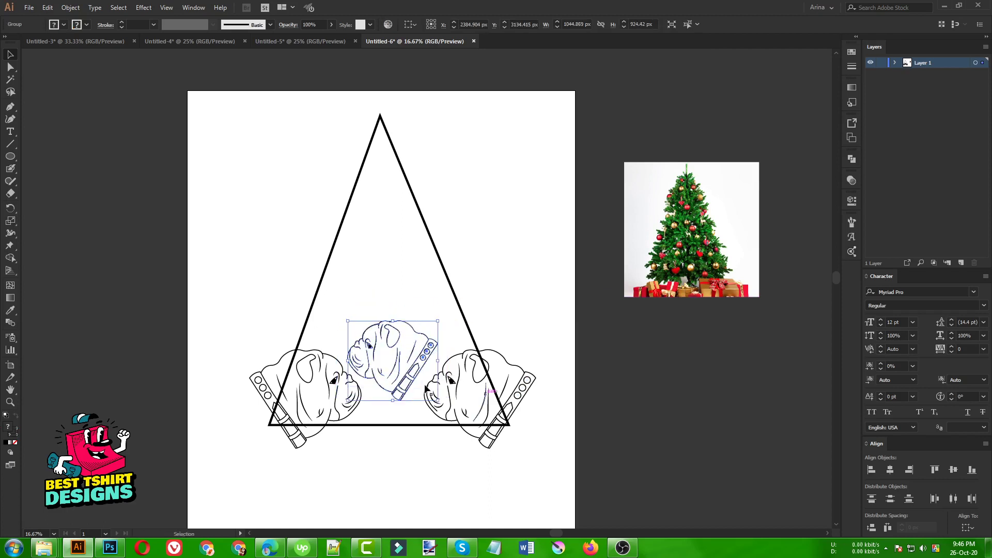
pyautogui.click(489, 373)
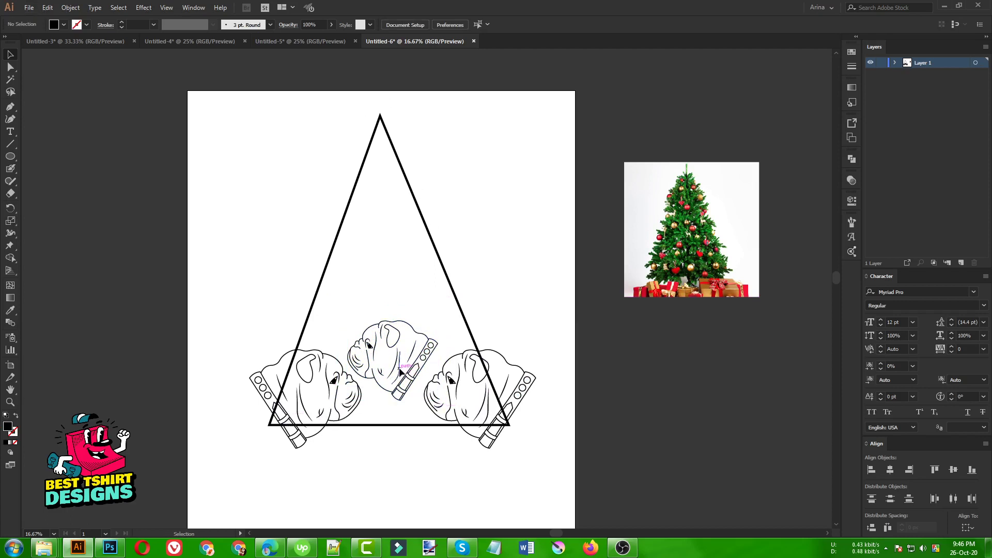
# - Copy the middle bulldog up to the triangle's right edge, scale it to about 921 x 815 px, and duplicate it at the left edge
pyautogui.moveTo(400, 371); pyautogui.dragTo(458, 314)
pyautogui.moveTo(498, 265)
pyautogui.mouseDown()
pyautogui.moveTo(512, 273)
pyautogui.moveTo(504, 281)
pyautogui.mouseUp()
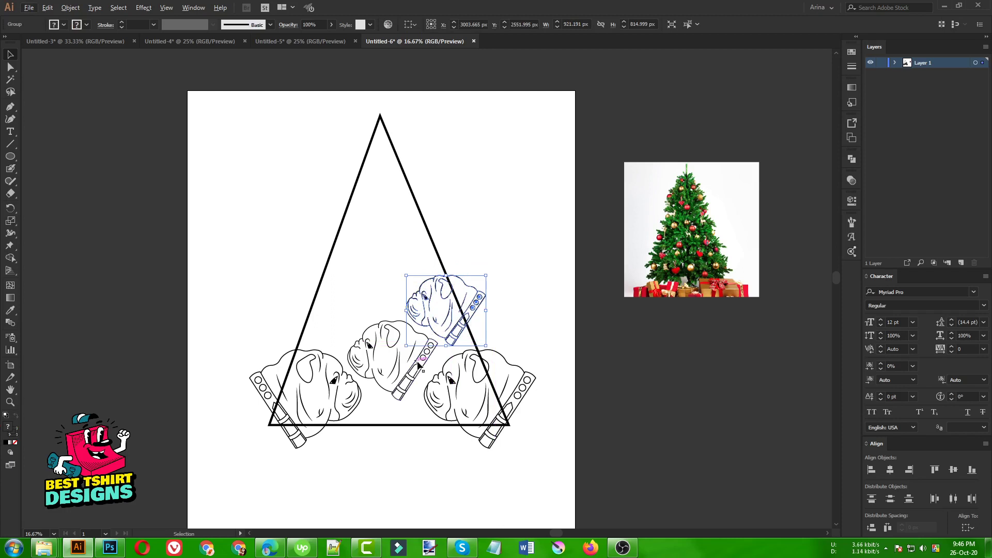
pyautogui.moveTo(477, 317); pyautogui.dragTo(343, 318)
# - Reflect the second-row left bulldog about the vertical axis
pyautogui.rightClick(387, 317)
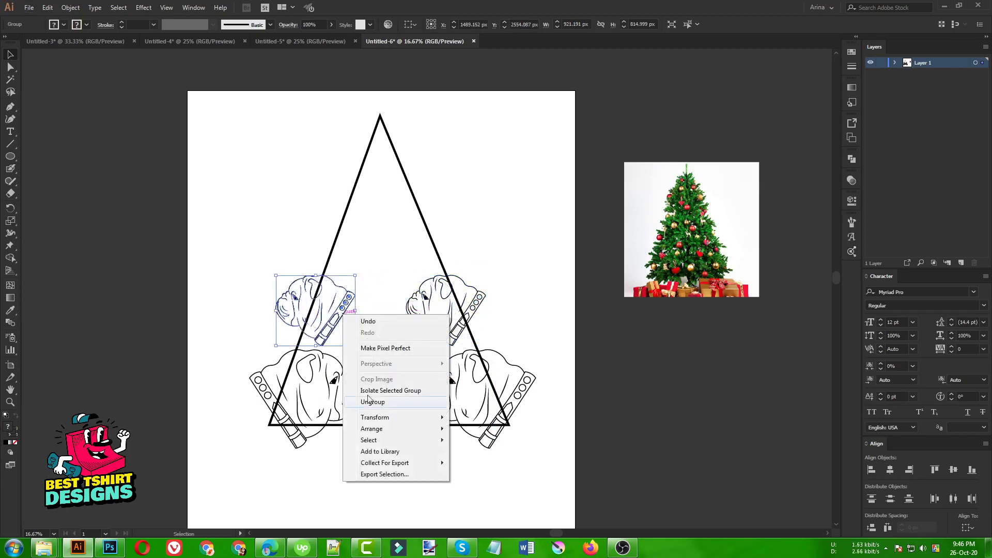
pyautogui.moveTo(421, 414)
pyautogui.click(482, 451)
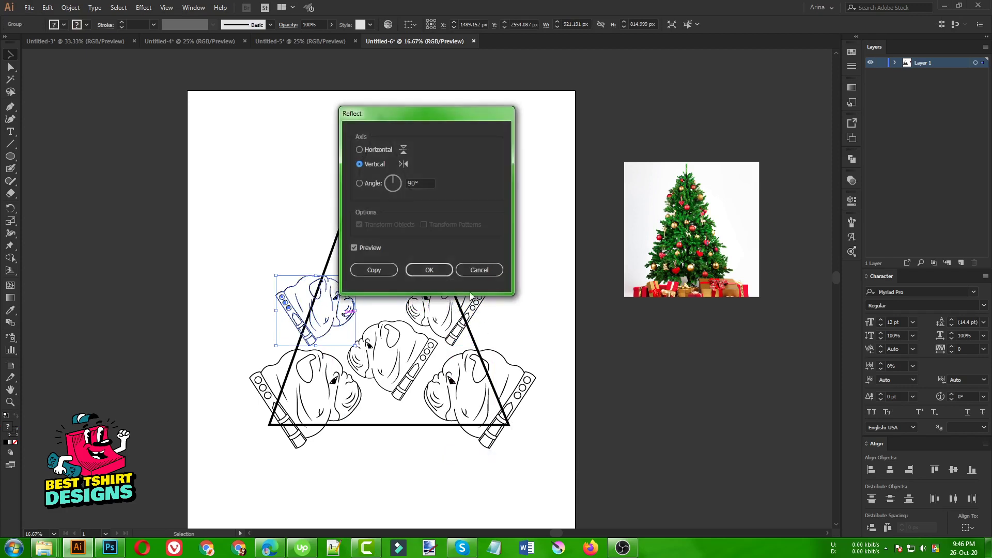
pyautogui.click(441, 271)
# - Nudge the reflected second-row bulldog right, toward the middle of the triangle
pyautogui.press('Right')
pyautogui.press('Right')
pyautogui.press('Right')
pyautogui.press('Right')
pyautogui.press('Right')
pyautogui.press('Right')
pyautogui.press('Right')
pyautogui.press('Right')
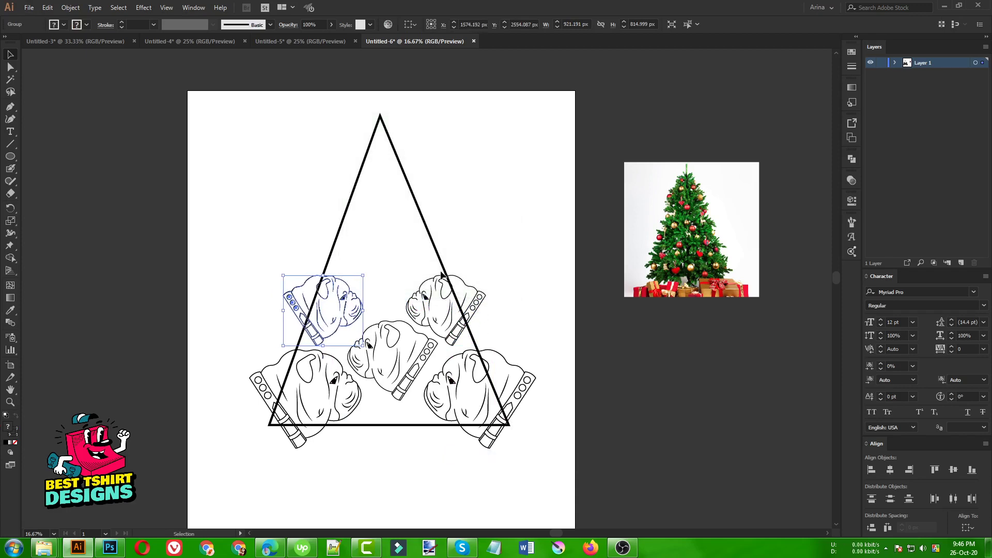
pyautogui.press('Right')
pyautogui.press('Right')
pyautogui.press('Right')
pyautogui.press('Right')
pyautogui.press('Right')
pyautogui.press('Right')
pyautogui.press('Right')
pyautogui.click(387, 259)
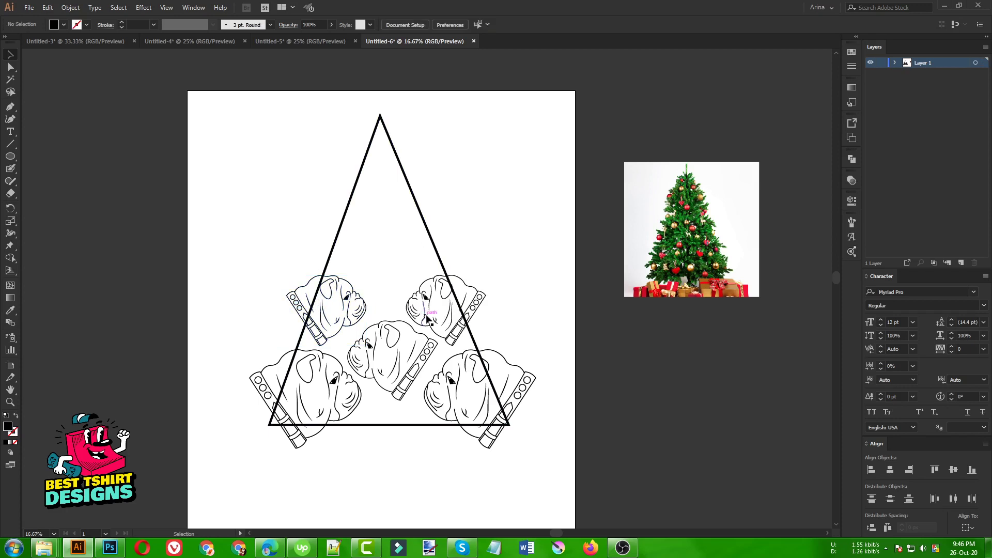
# - Copy the second-row right bulldog to the middle above its row and scale it to about 834 x 738 px
pyautogui.moveTo(421, 312); pyautogui.dragTo(365, 276)
pyautogui.moveTo(424, 234); pyautogui.dragTo(423, 238)
pyautogui.moveTo(402, 278); pyautogui.dragTo(402, 286)
# - Align the second-row pair by their vertical centers and shift the middle bulldog above them slightly right
pyautogui.click(440, 300)
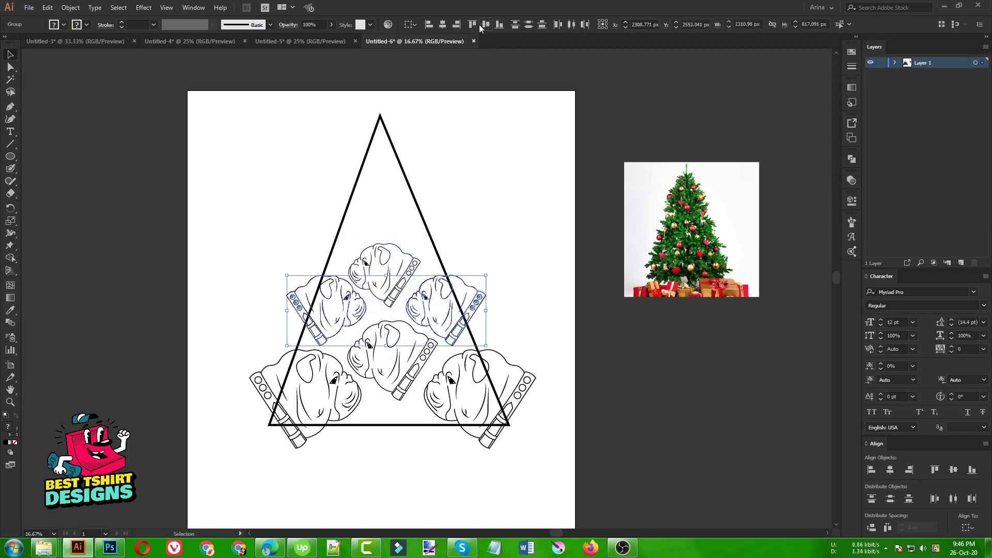
pyautogui.click(494, 197)
pyautogui.scroll(1, 435, 307)
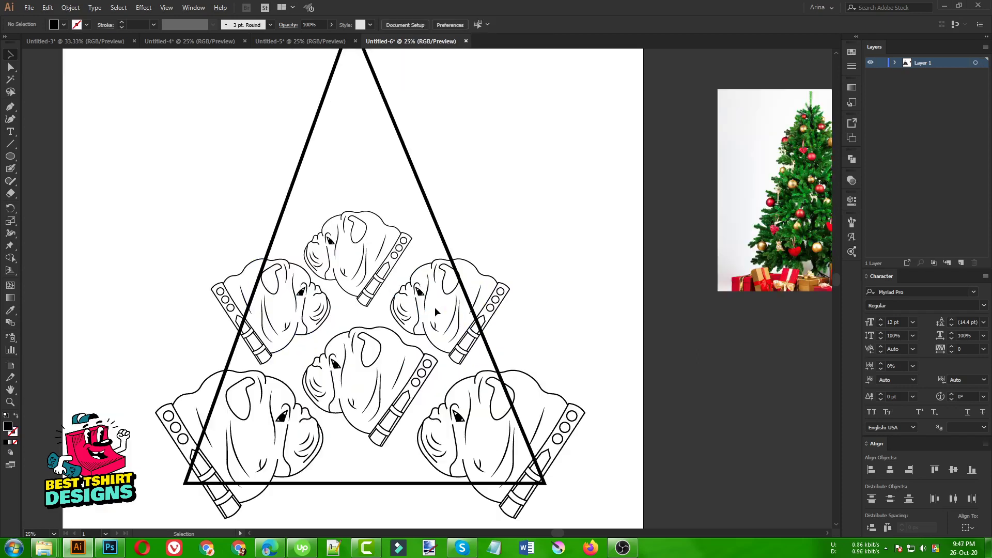
pyautogui.moveTo(395, 262); pyautogui.dragTo(398, 263)
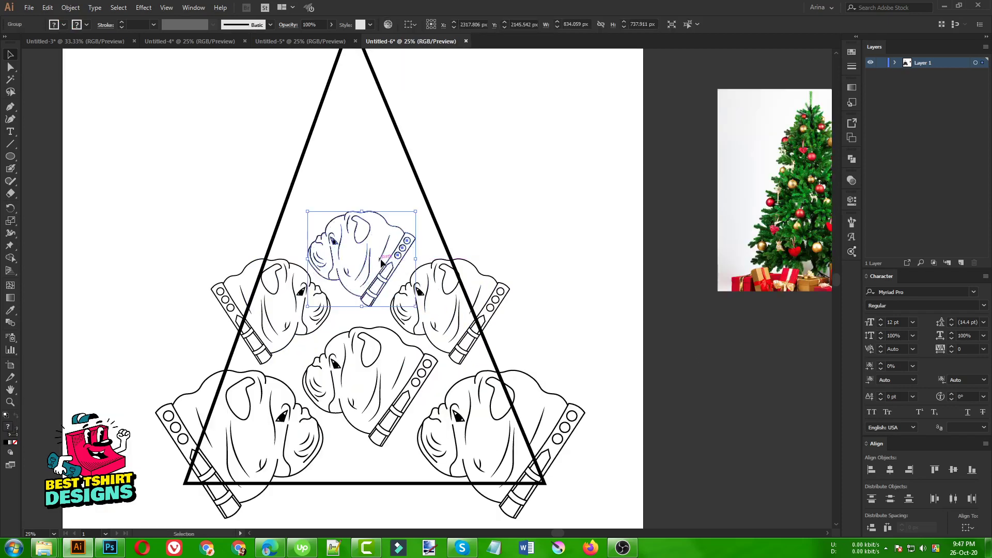
# - Copy the upper middle bulldog to the triangle's right edge above it and scale the copy to about 675 x 597 px
pyautogui.scroll(2, 395, 310)
pyautogui.moveTo(395, 320); pyautogui.dragTo(454, 242)
pyautogui.moveTo(473, 197); pyautogui.dragTo(453, 214)
# - Duplicate the third-row right bulldog at the triangle's left edge and reflect the copy about the vertical axis
pyautogui.moveTo(440, 255); pyautogui.dragTo(317, 255)
pyautogui.rightClick(324, 254)
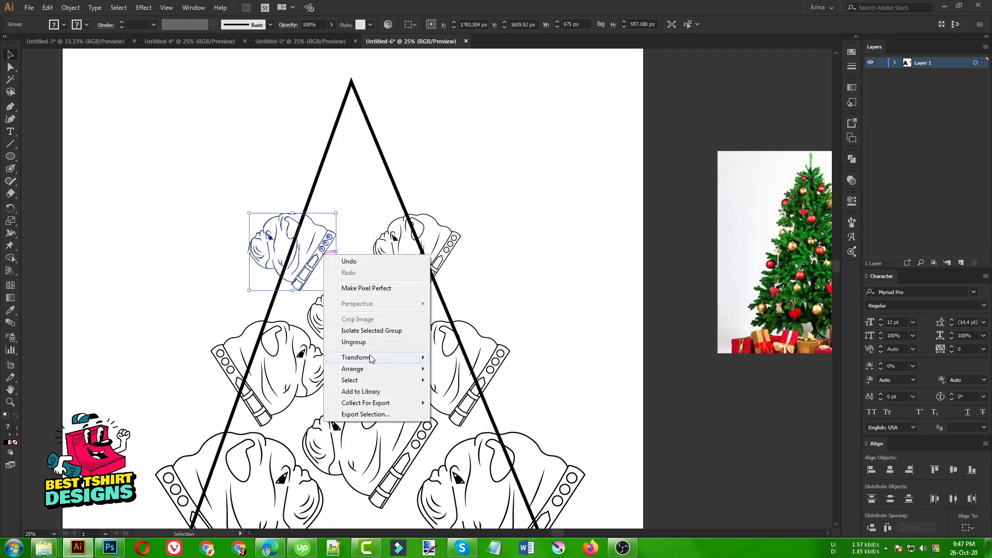
pyautogui.moveTo(370, 357)
pyautogui.click(463, 394)
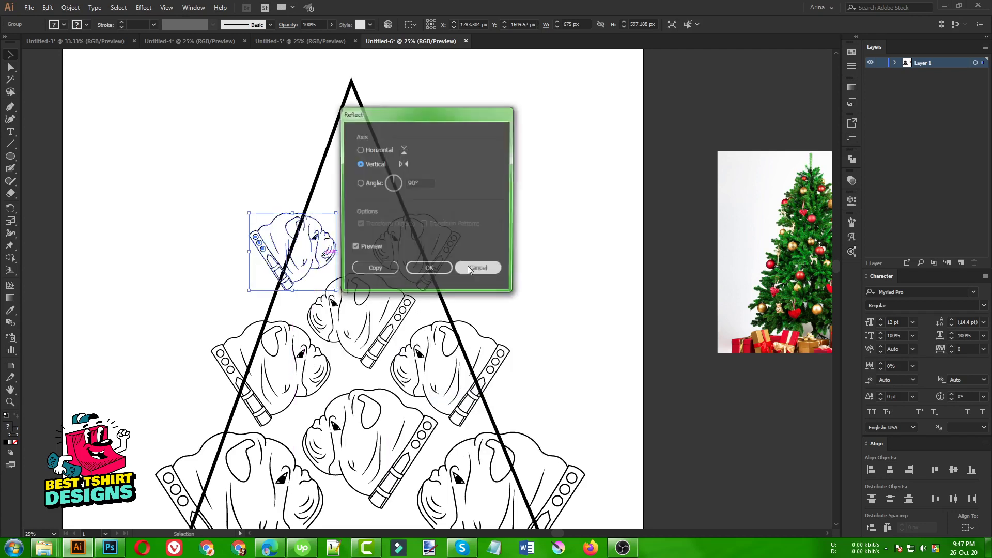
pyautogui.press('Return')
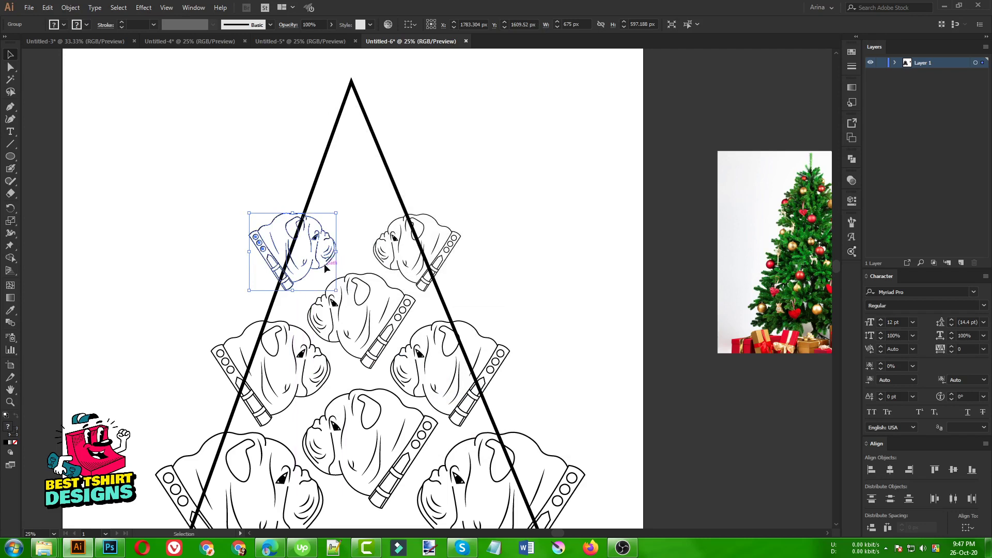
# - Move the third-row left bulldog slightly inward and align the third-row pair by their vertical centers
pyautogui.moveTo(323, 263); pyautogui.dragTo(336, 264)
pyautogui.keyDown('shift'); pyautogui.click(402, 256); pyautogui.keyUp('shift')
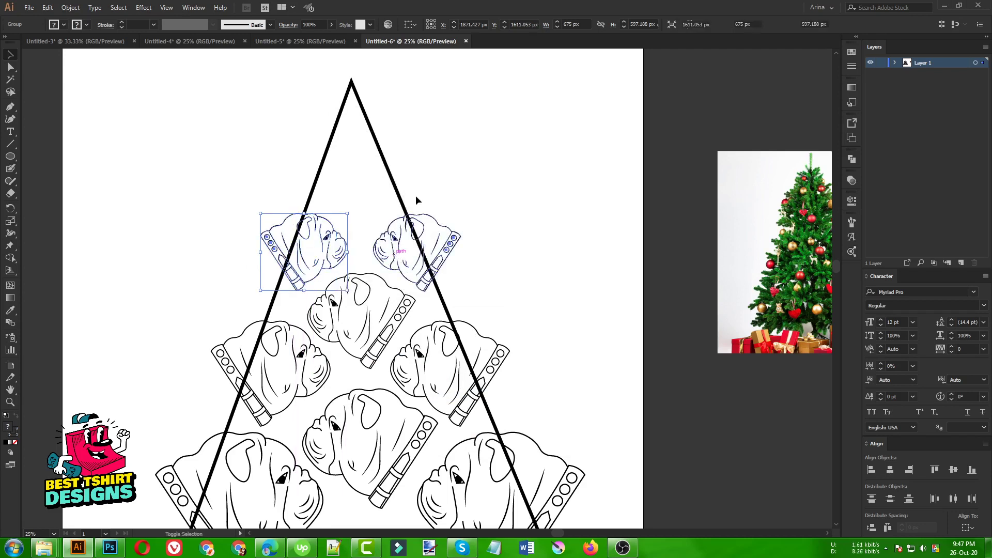
pyautogui.click(489, 26)
pyautogui.click(461, 225)
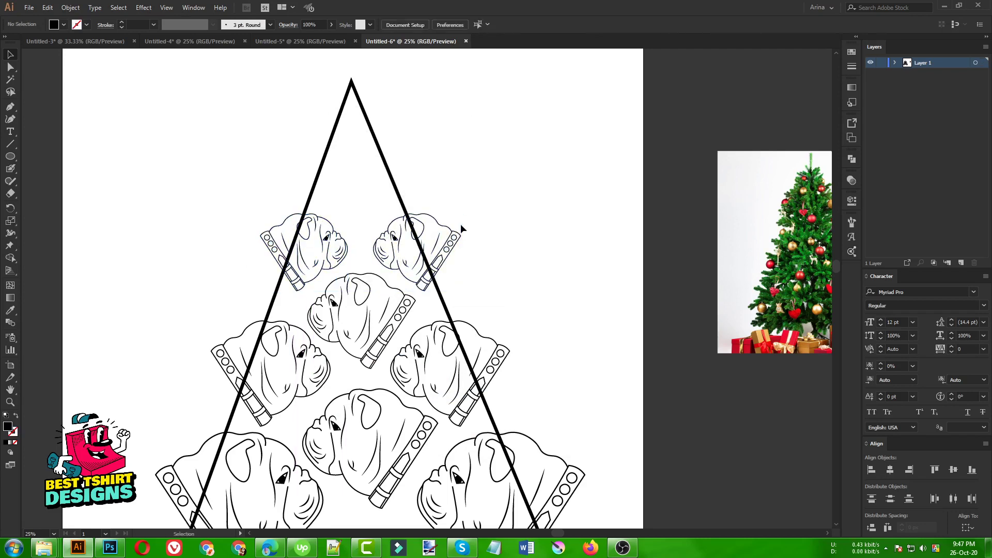
# - Add a smaller middle bulldog above the third row, then two copies about 330 x 292 px at both edges near the apex
pyautogui.moveTo(460, 235); pyautogui.dragTo(387, 165)
pyautogui.moveTo(373, 203); pyautogui.dragTo(400, 168)
pyautogui.moveTo(413, 125); pyautogui.dragTo(343, 159)
# - Reflect the left bulldog of the pair nearest the apex about the vertical axis
pyautogui.rightClick(342, 158)
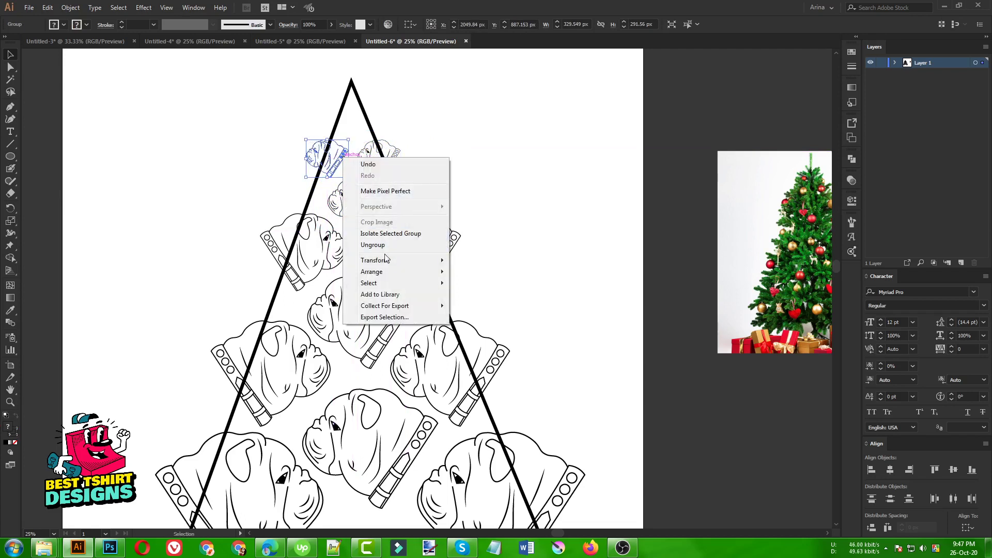
pyautogui.moveTo(413, 260)
pyautogui.click(478, 302)
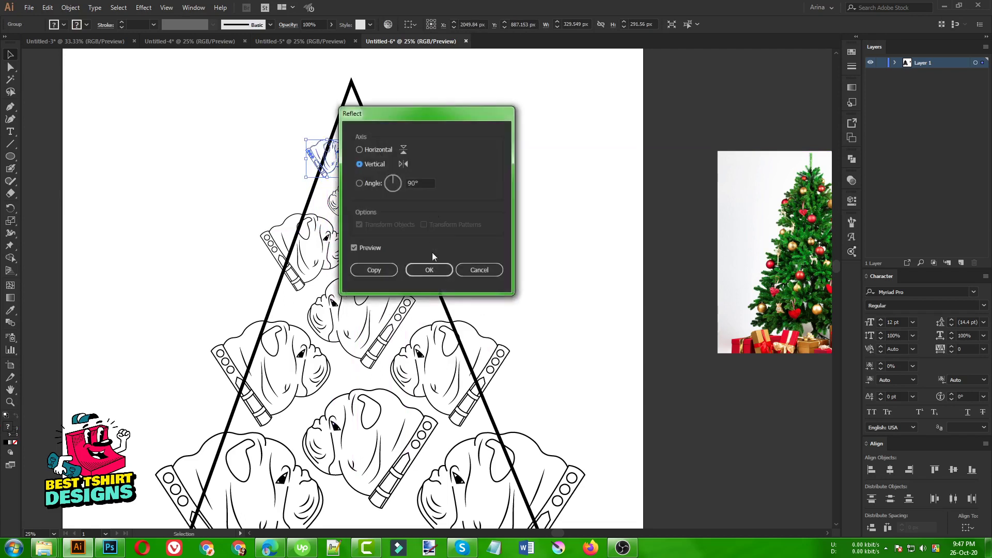
pyautogui.click(429, 269)
# - Align the top bulldog pair by their vertical centers and nudge the pair slightly right
pyautogui.keyDown('shift'); pyautogui.click(385, 158); pyautogui.keyUp('shift')
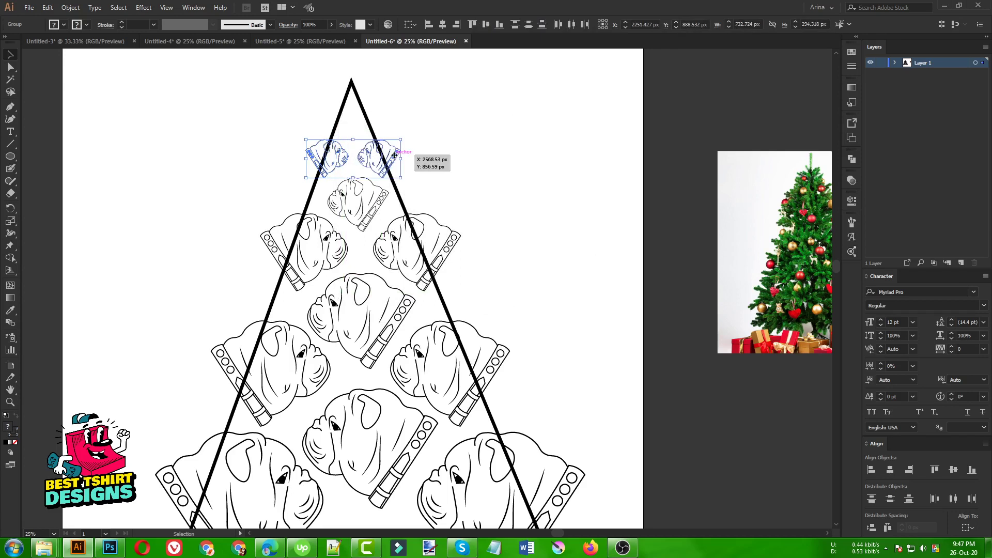
pyautogui.click(481, 26)
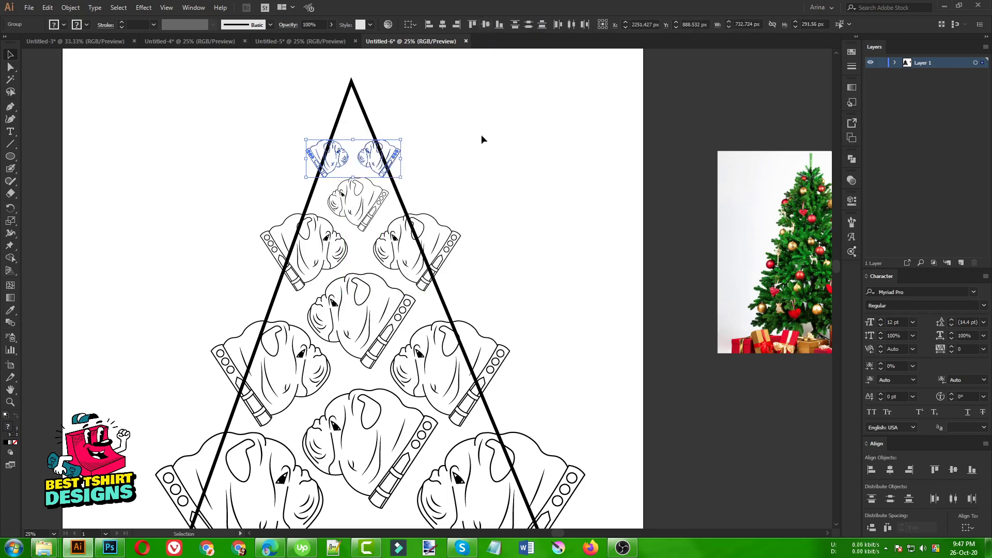
pyautogui.press('Right')
pyautogui.press('Right')
pyautogui.press('Right')
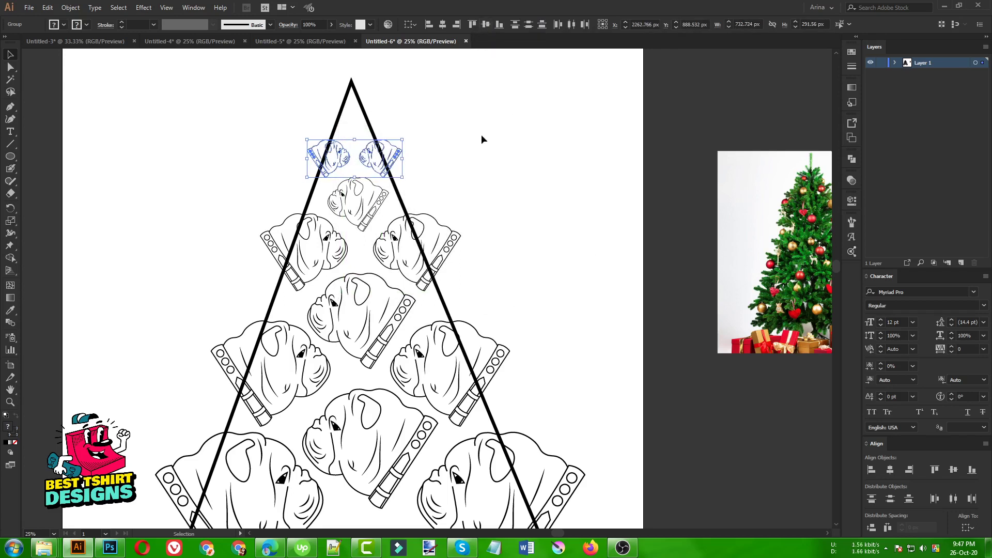
pyautogui.click(481, 136)
# - Examine the spacing and overall tree shape of the bulldog arrangement, both close up and as a whole
pyautogui.scroll(2, 402, 169)
pyautogui.scroll(-1, 331, 134)
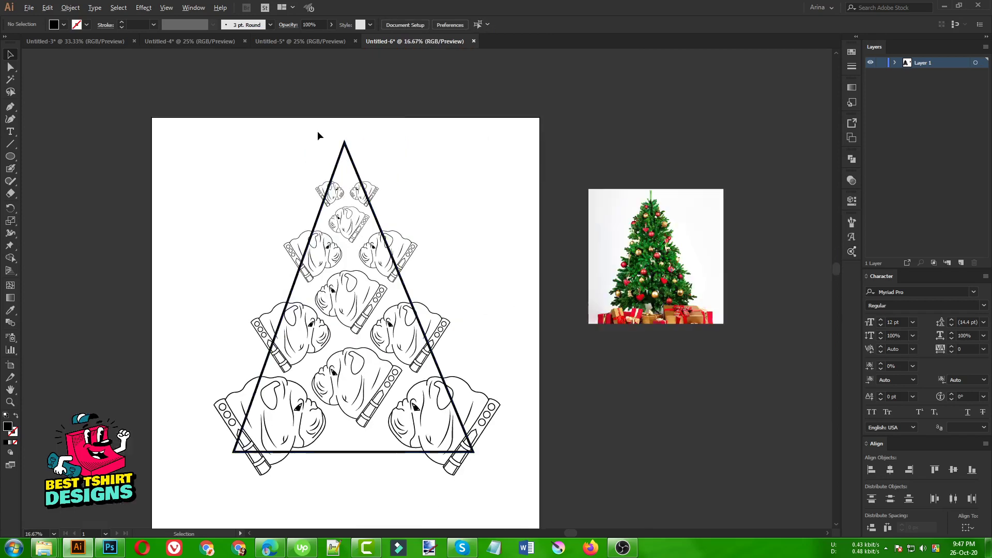
pyautogui.scroll(1, 335, 468)
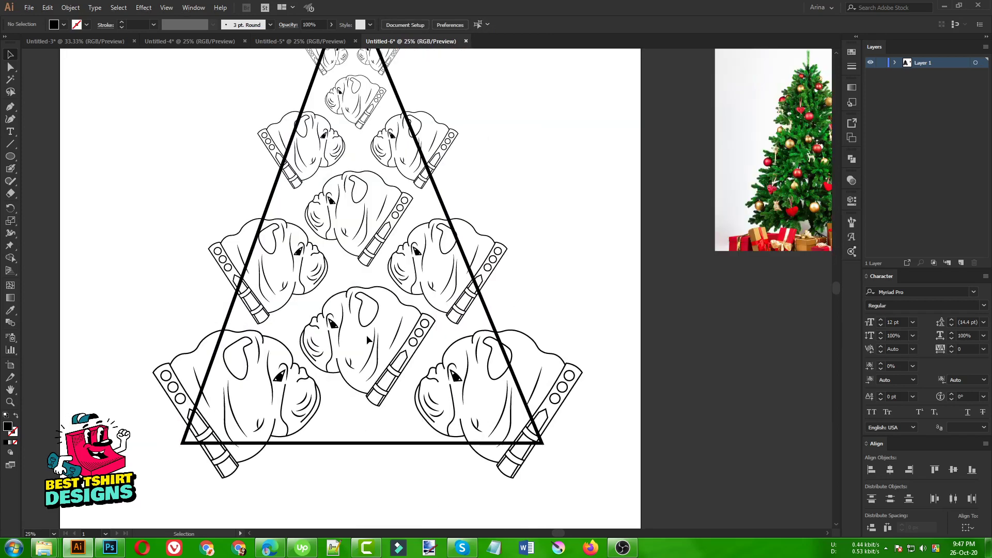
pyautogui.scroll(-1, 326, 354)
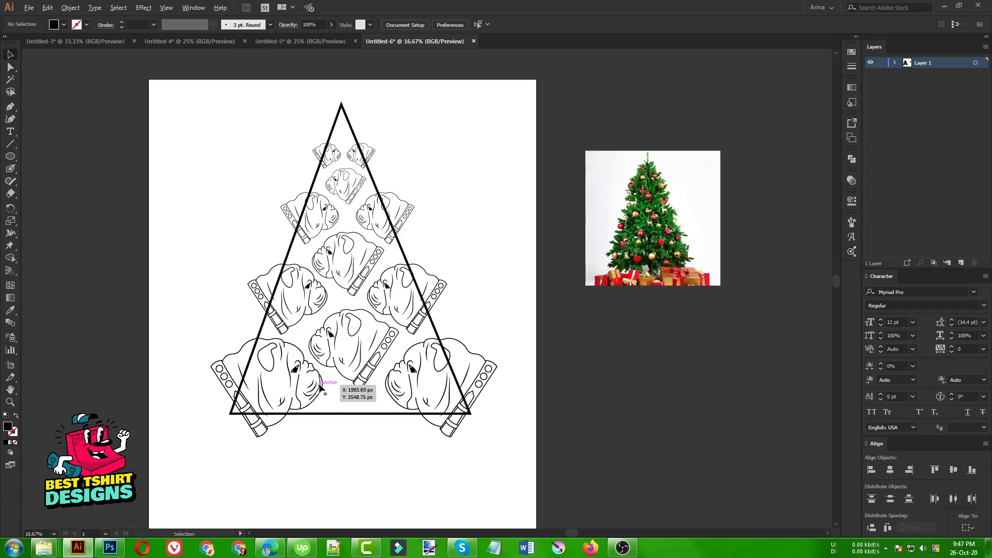
pyautogui.scroll(1, 320, 386)
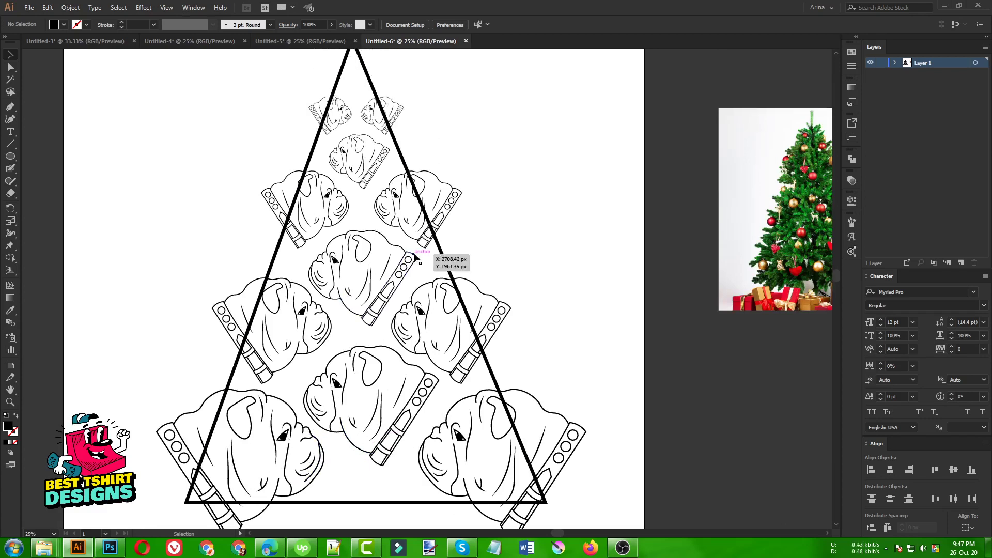
pyautogui.scroll(-1, 406, 246)
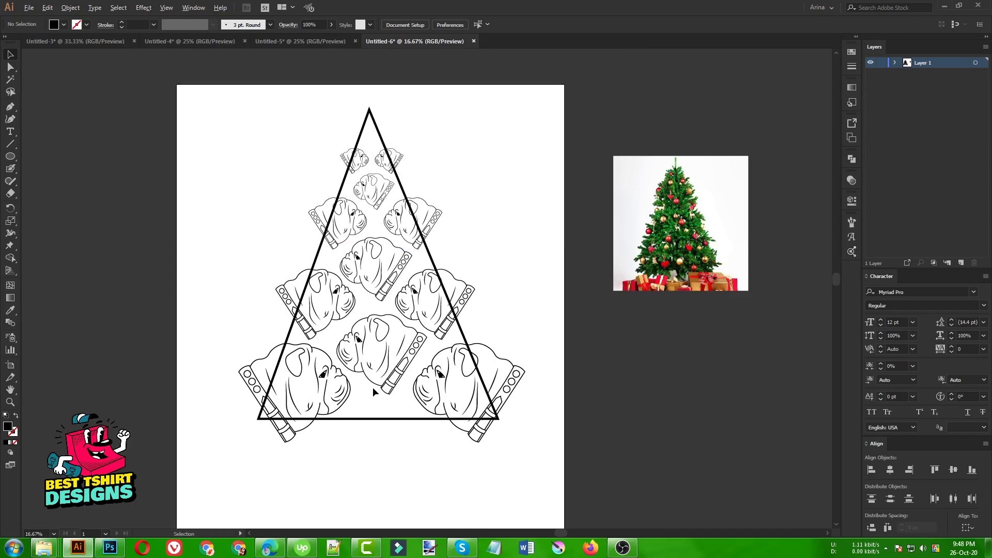
pyautogui.scroll(1, 373, 386)
pyautogui.scroll(2, 364, 310)
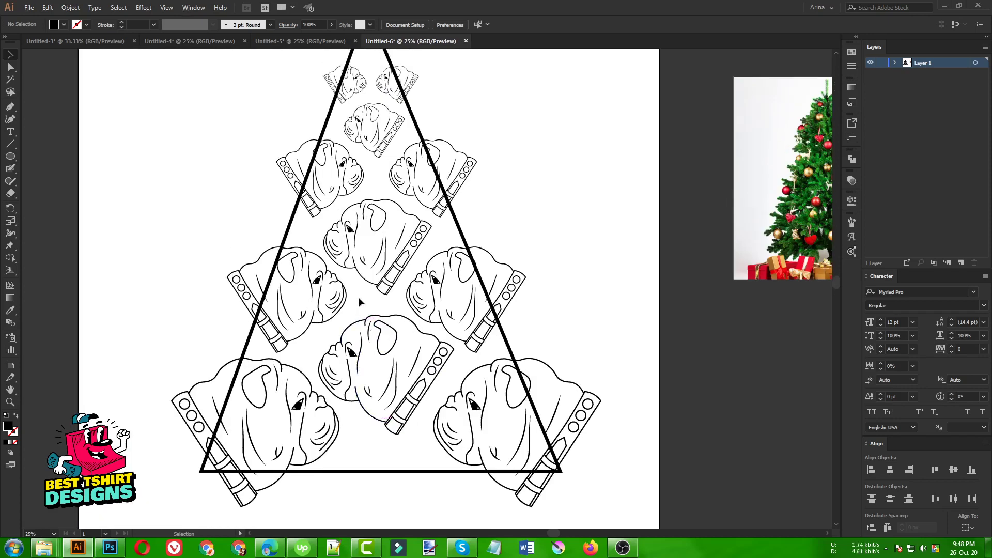
pyautogui.scroll(-1, 359, 302)
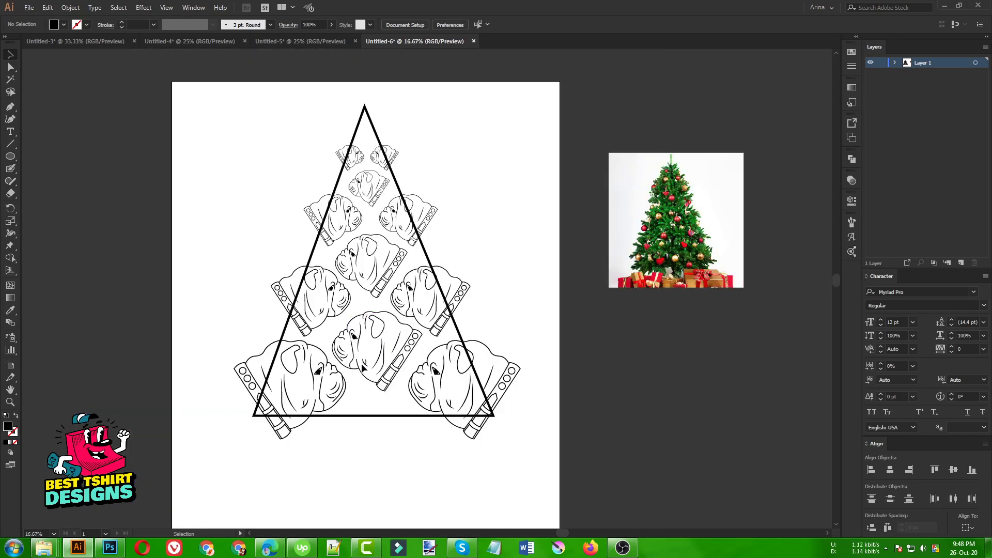
# - Align the three middle bulldogs with each other by their horizontal centers
pyautogui.click(363, 368)
pyautogui.keyDown('shift'); pyautogui.click(379, 293); pyautogui.keyUp('shift')
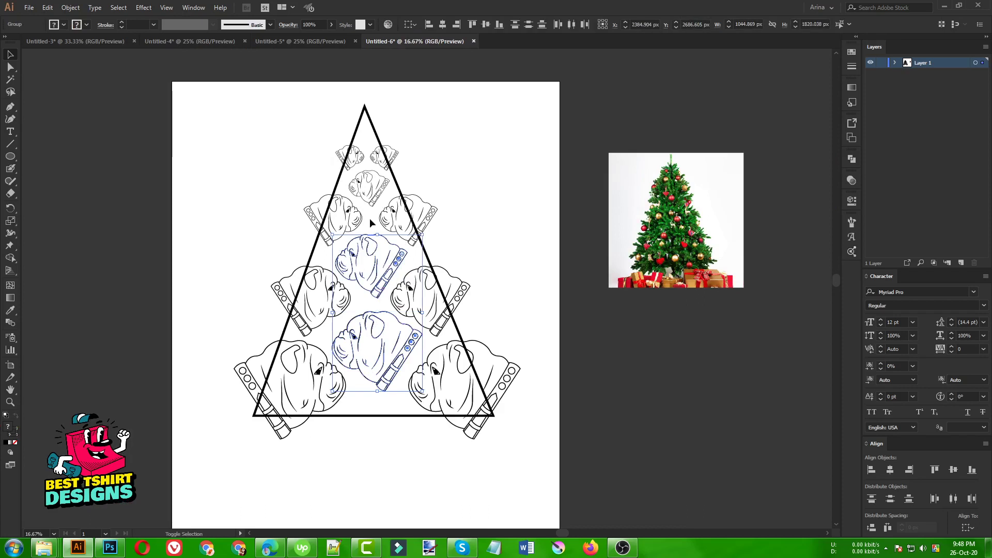
pyautogui.keyDown('shift'); pyautogui.click(369, 186); pyautogui.keyUp('shift')
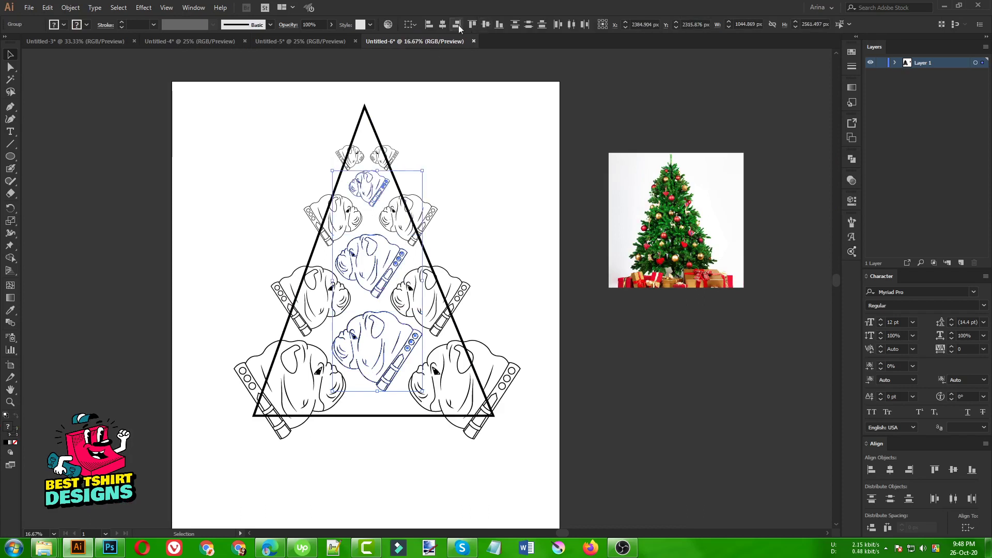
pyautogui.click(442, 24)
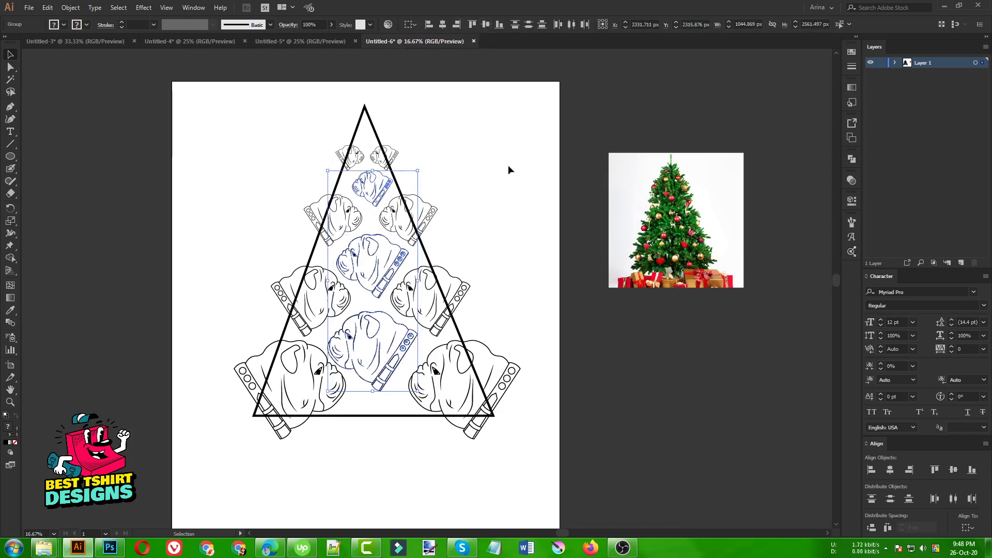
pyautogui.click(432, 163)
# - Draw a black five-pointed star about 445 x 423 px over the apex of the triangle guide
pyautogui.scroll(1, 367, 131)
pyautogui.scroll(1, 361, 153)
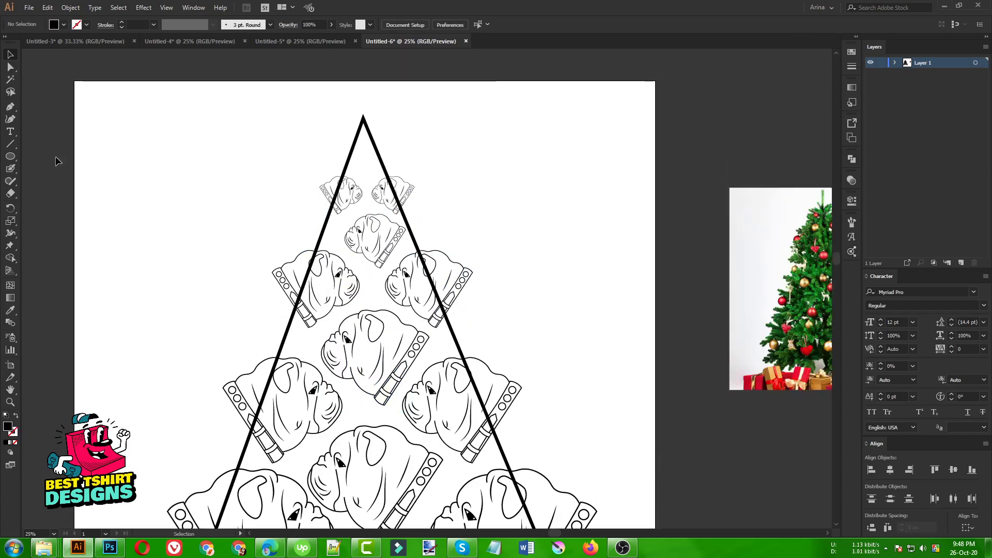
pyautogui.moveTo(11, 161); pyautogui.dragTo(55, 202)
pyautogui.moveTo(365, 138); pyautogui.dragTo(377, 167)
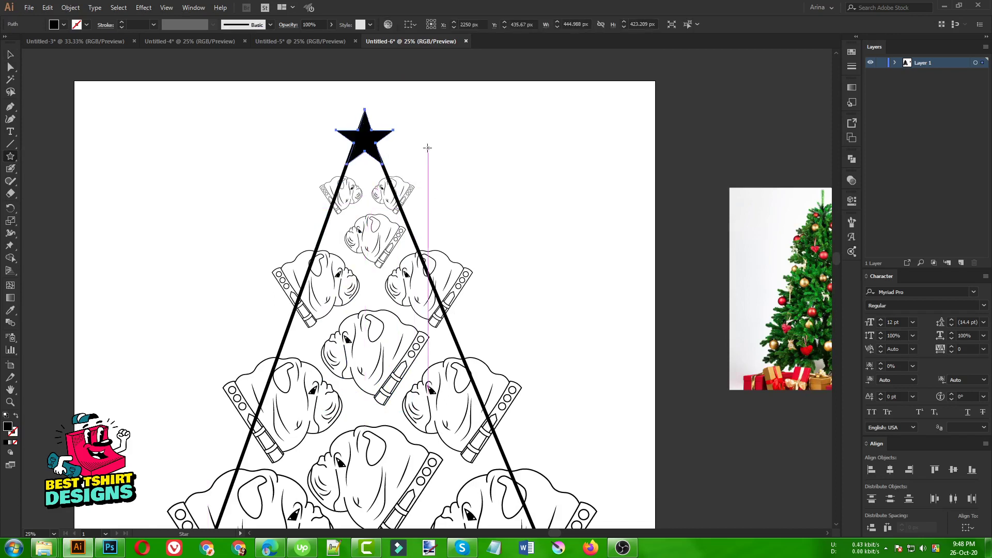
# - Align the star and the three middle bulldogs by their horizontal centers
pyautogui.press('v')
pyautogui.scroll(-3, 433, 139)
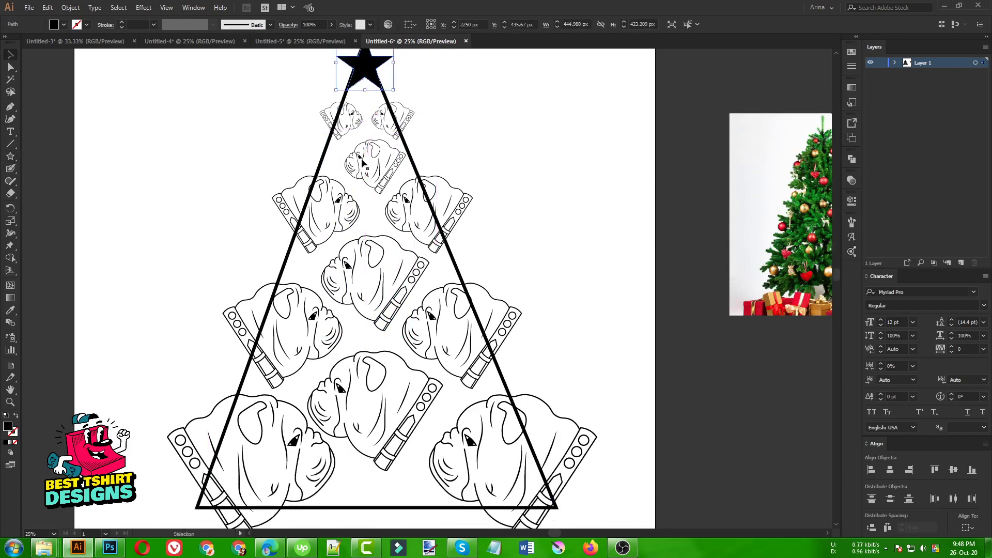
pyautogui.scroll(2, 371, 198)
pyautogui.keyDown('shift'); pyautogui.click(370, 197); pyautogui.keyUp('shift')
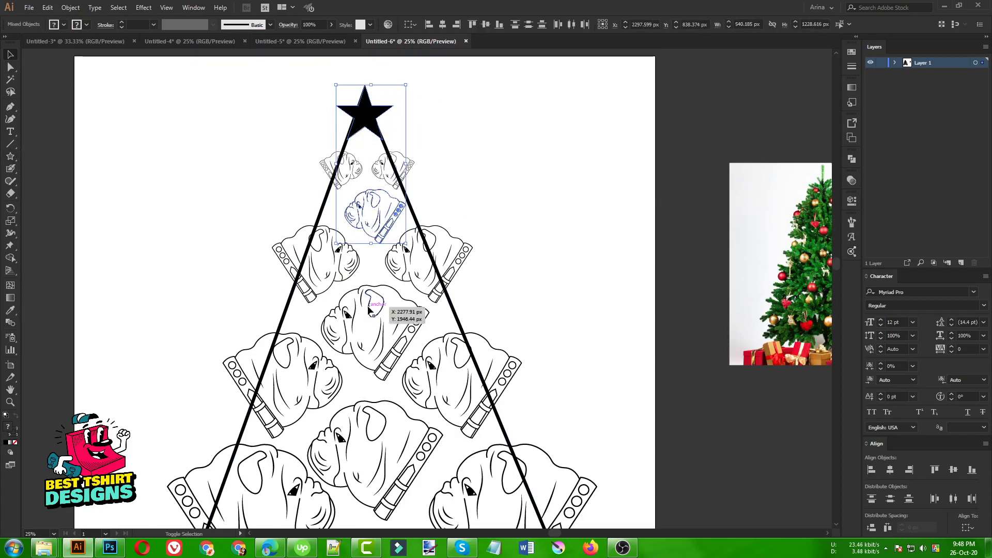
pyautogui.keyDown('shift'); pyautogui.click(372, 310); pyautogui.keyUp('shift')
pyautogui.keyDown('shift'); pyautogui.click(375, 427); pyautogui.keyUp('shift')
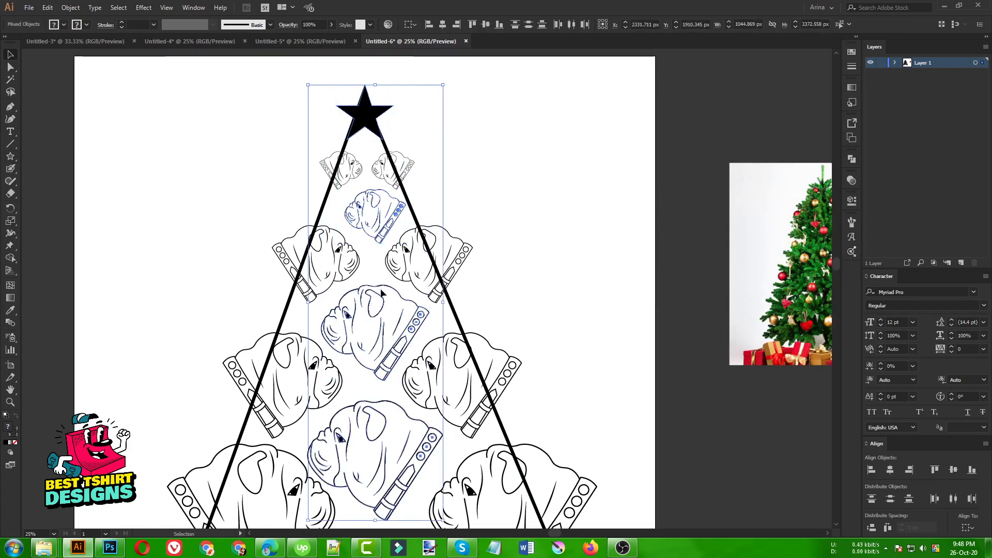
pyautogui.scroll(-3, 375, 413)
pyautogui.scroll(2, 392, 258)
pyautogui.click(442, 24)
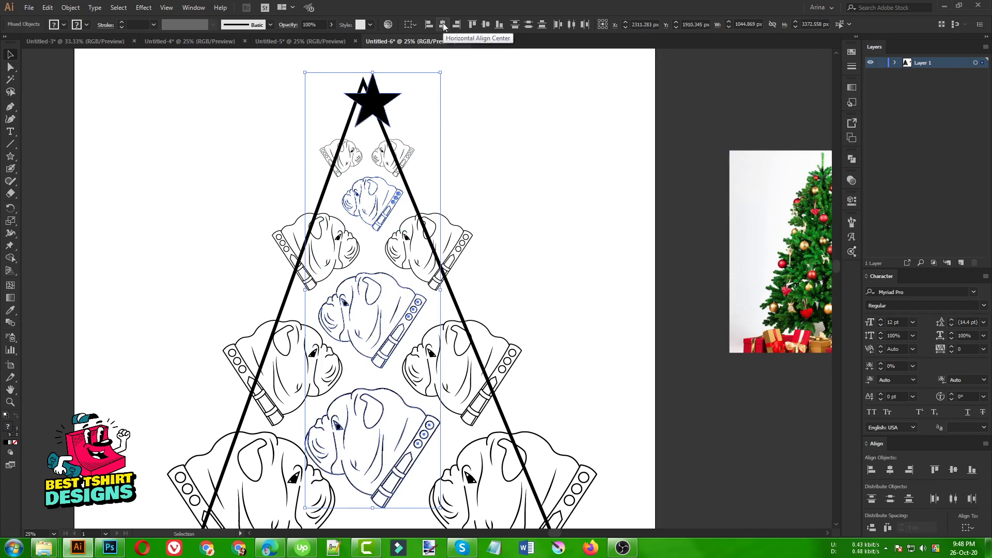
pyautogui.scroll(-1, 247, 151)
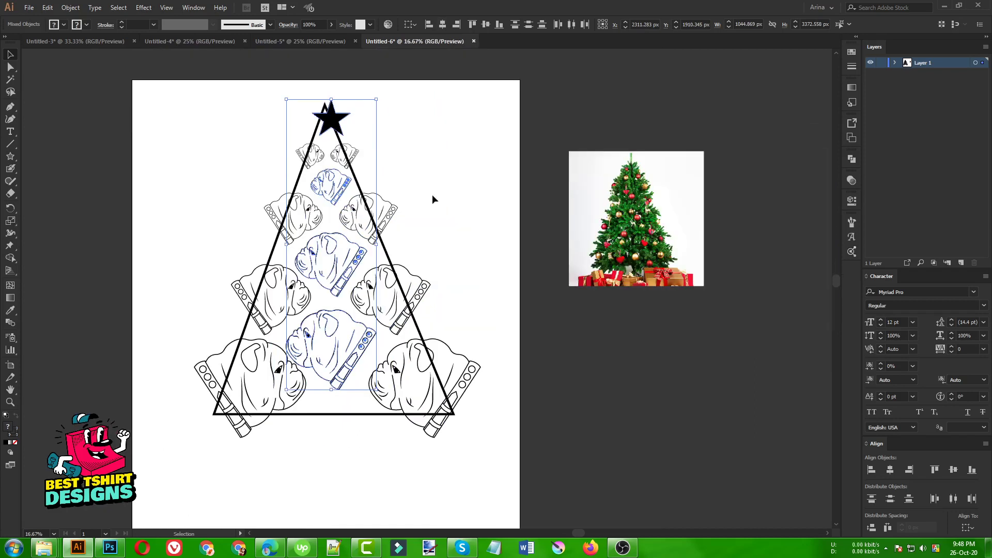
# - Move the triangle guide off the artboard to the empty area beside it, near the tree reference photo
pyautogui.click(433, 195)
pyautogui.moveTo(361, 192); pyautogui.dragTo(693, 348)
pyautogui.click(505, 263)
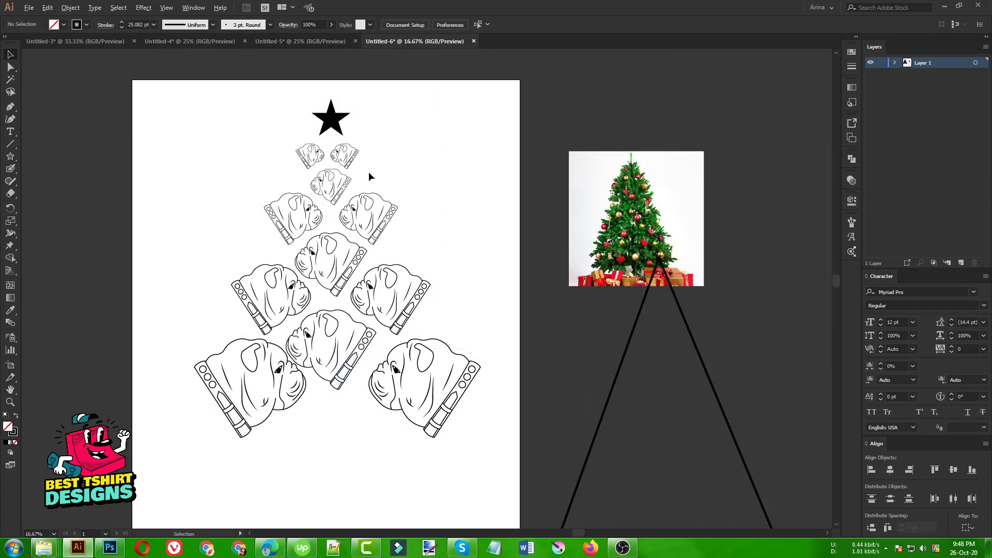
# - Nudge the bottom-row pair of outer bulldogs about 102 px left to center it around the middle bulldog
pyautogui.scroll(1, 367, 171)
pyautogui.scroll(-1, 368, 171)
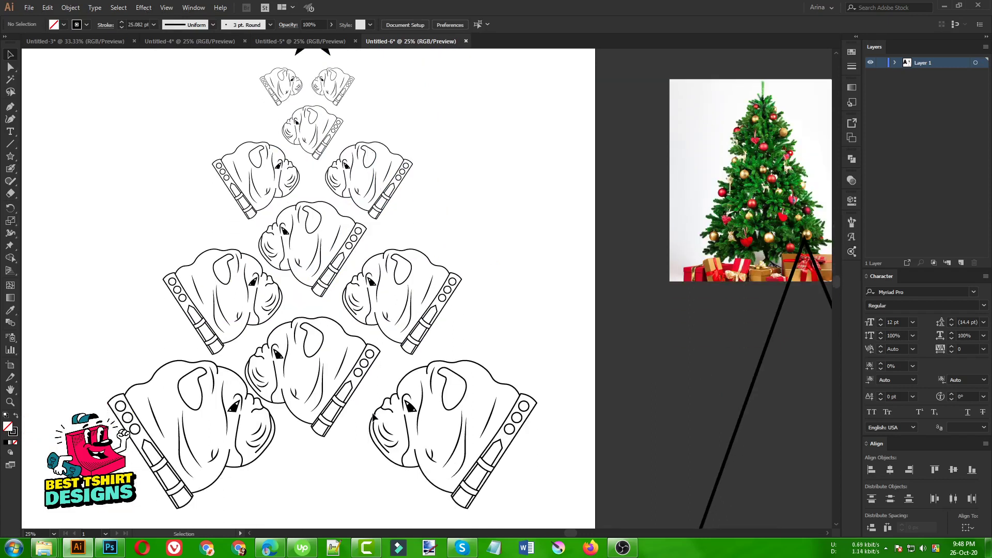
pyautogui.click(387, 421)
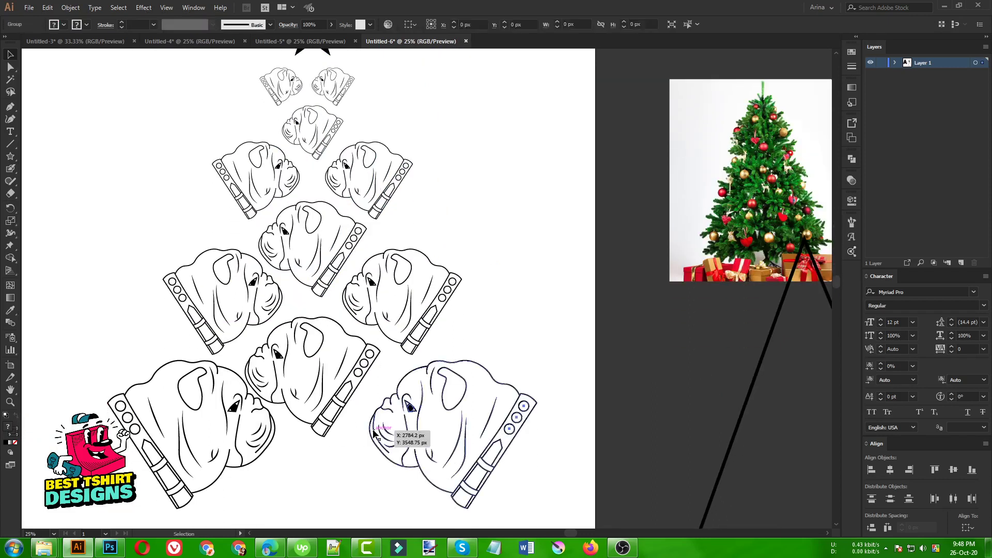
pyautogui.keyDown('shift'); pyautogui.click(283, 437); pyautogui.keyUp('shift')
pyautogui.press('Left')
pyautogui.press('Left')
pyautogui.press('Left')
pyautogui.press('Left')
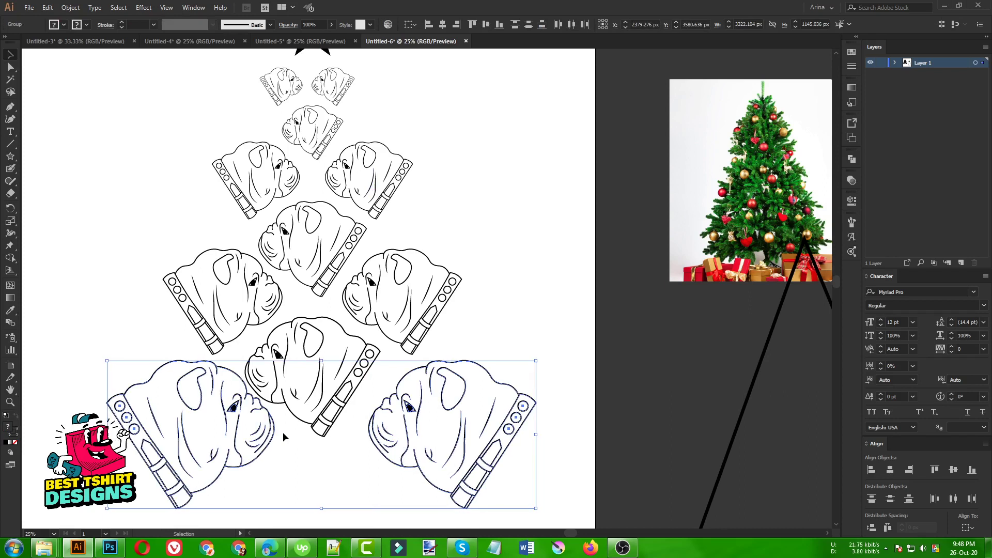
pyautogui.press('Left')
pyautogui.press('Left')
pyautogui.press('Left')
pyautogui.press('Left')
pyautogui.press('Left')
pyautogui.press('Left')
pyautogui.press('Left')
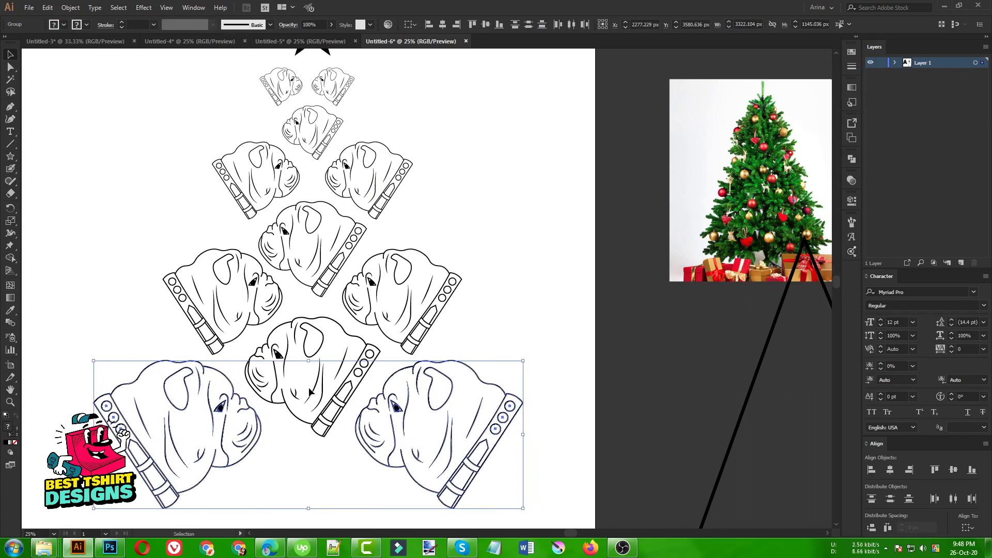
pyautogui.click(332, 458)
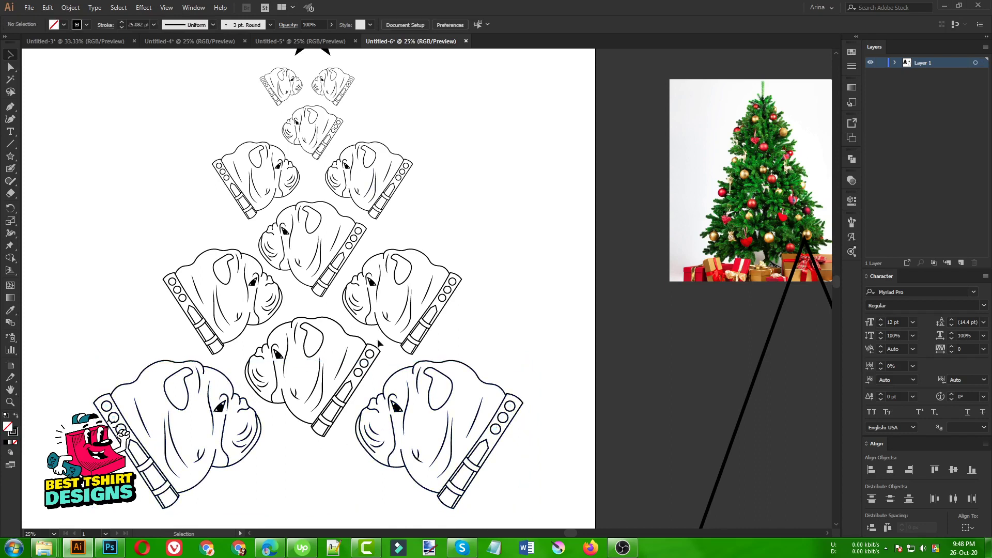
# - Nudge the outer bulldog pair of the second row from the bottom about 17 px left
pyautogui.click(400, 328)
pyautogui.keyDown('shift'); pyautogui.click(277, 315); pyautogui.keyUp('shift')
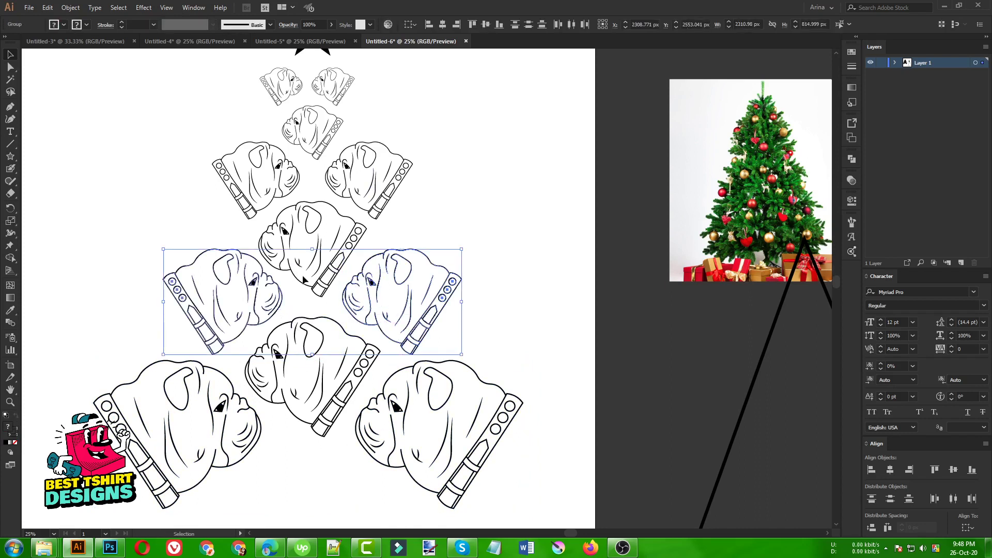
pyautogui.press('Right')
pyautogui.press('Right')
pyautogui.press('Right')
pyautogui.press('Right')
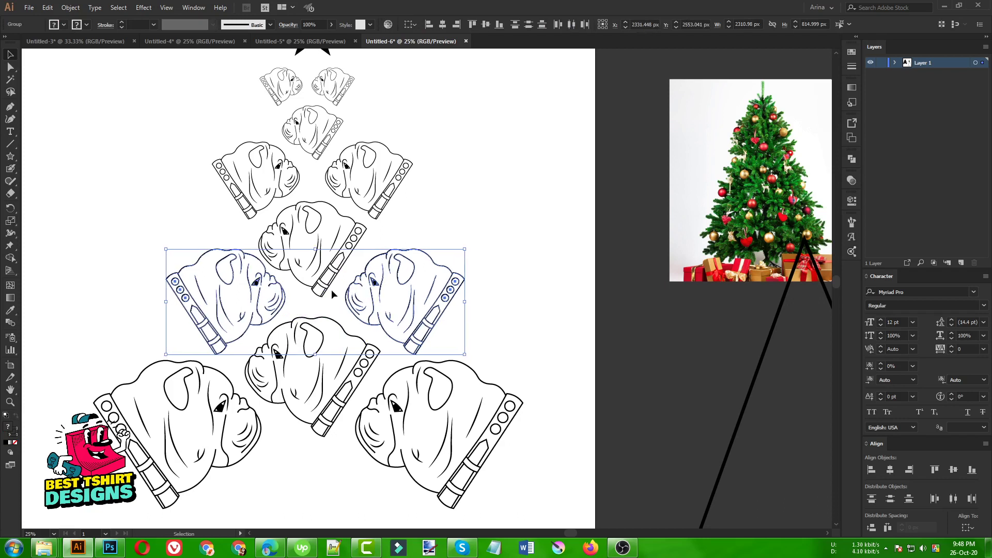
pyautogui.press('Left')
pyautogui.press('Left')
pyautogui.press('Left')
pyautogui.press('Left')
pyautogui.press('Left')
pyautogui.press('Left')
pyautogui.press('Left')
pyautogui.press('Left')
pyautogui.press('Left')
pyautogui.press('Left')
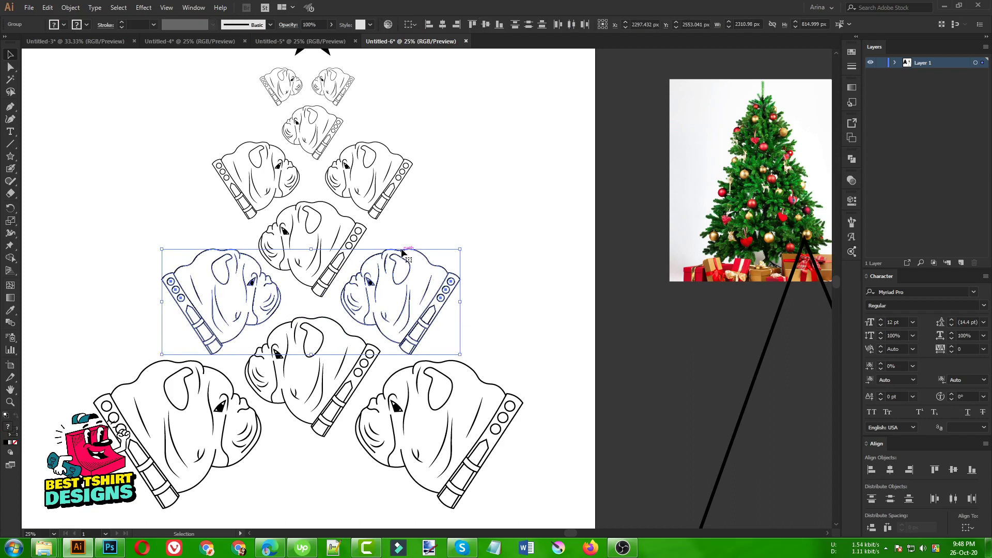
pyautogui.press('Left')
pyautogui.press('Left')
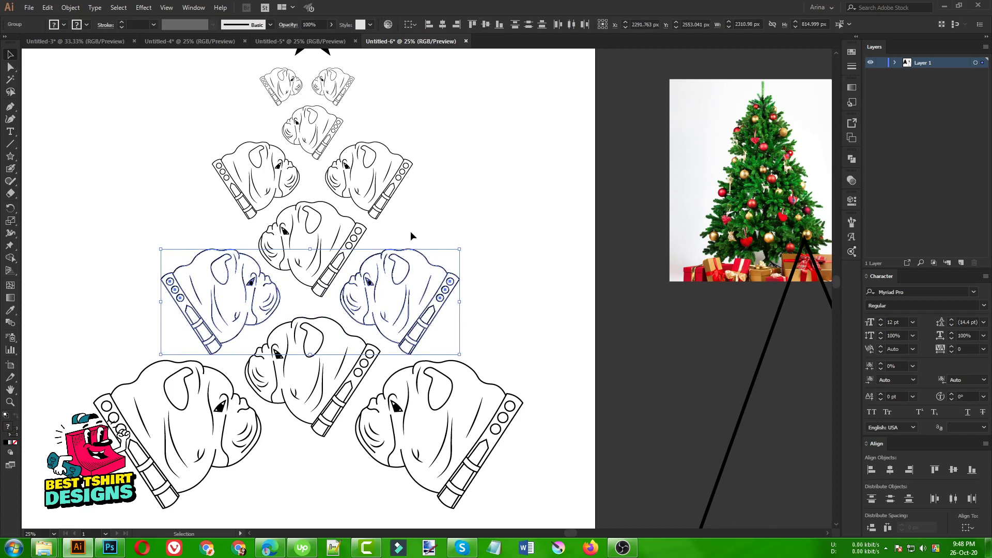
pyautogui.click(410, 231)
# - Try nudging the outer pair of the third row about 28 px left and return it to its starting position
pyautogui.scroll(3, 387, 216)
pyautogui.click(376, 227)
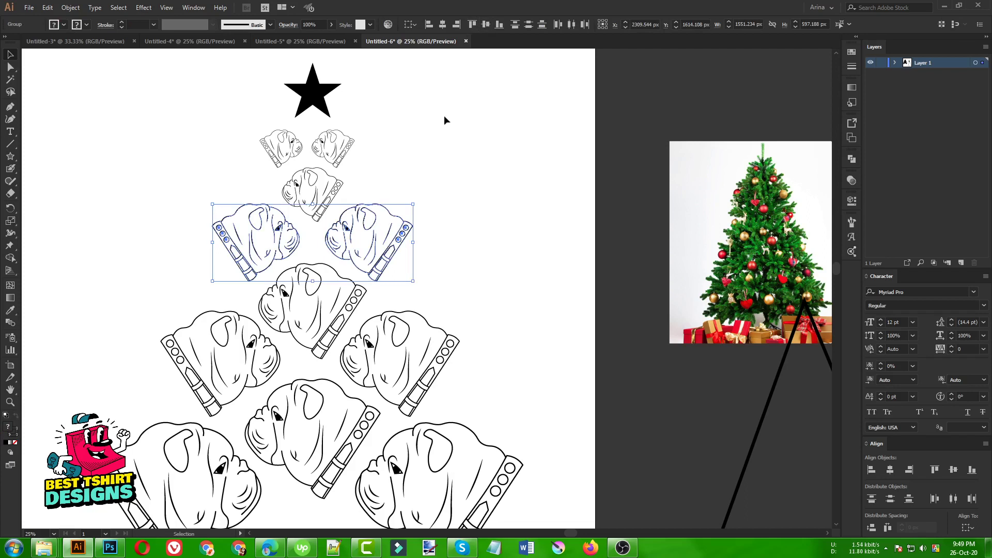
pyautogui.press('Left')
pyautogui.press('Left')
pyautogui.press('Left')
pyautogui.press('Left')
pyautogui.press('Left')
pyautogui.press('Left')
pyautogui.press('Left')
pyautogui.press('Left')
pyautogui.press('Left')
pyautogui.press('Left')
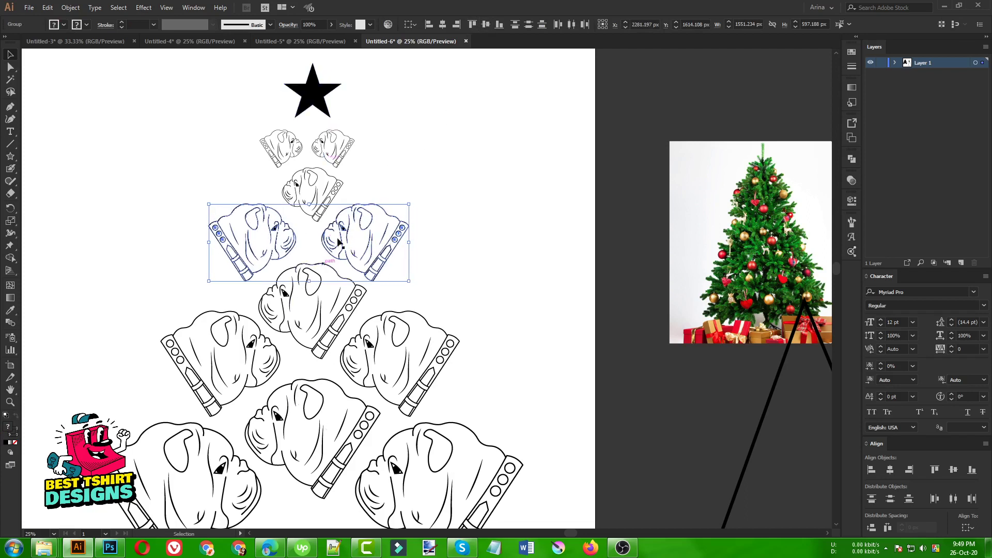
pyautogui.press('Right')
pyautogui.press('Right')
pyautogui.press('Right')
pyautogui.press('Right')
pyautogui.press('Right')
pyautogui.press('Right')
pyautogui.press('Right')
pyautogui.press('Right')
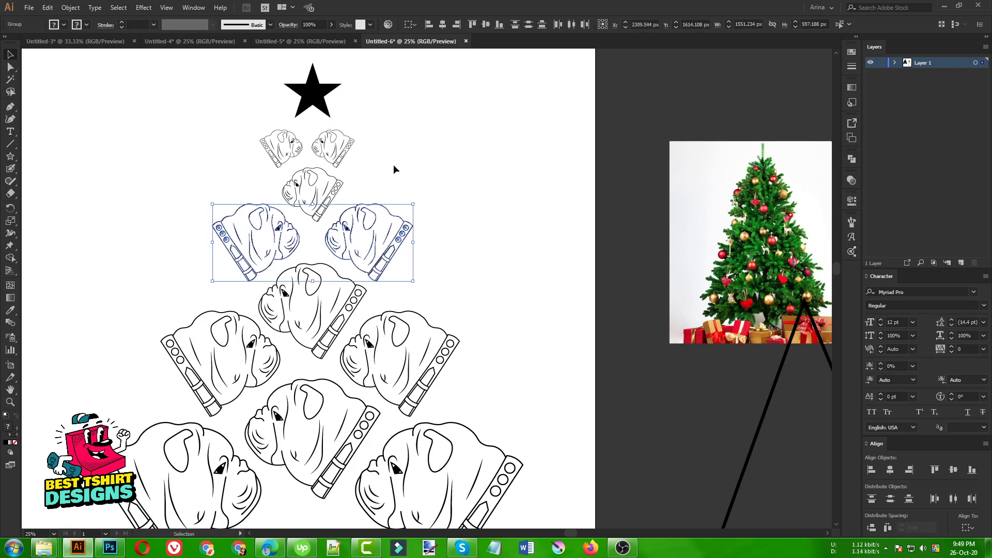
# - Nudge the smallest middle bulldog slightly down, closer to the third-row pair
pyautogui.click(336, 188)
pyautogui.press('Down')
pyautogui.press('Down')
pyautogui.press('Down')
pyautogui.press('Down')
pyautogui.press('Down')
pyautogui.press('Down')
pyautogui.press('Down')
pyautogui.press('Down')
pyautogui.press('Down')
pyautogui.press('Down')
pyautogui.press('Down')
pyautogui.press('Down')
pyautogui.press('Down')
pyautogui.press('Down')
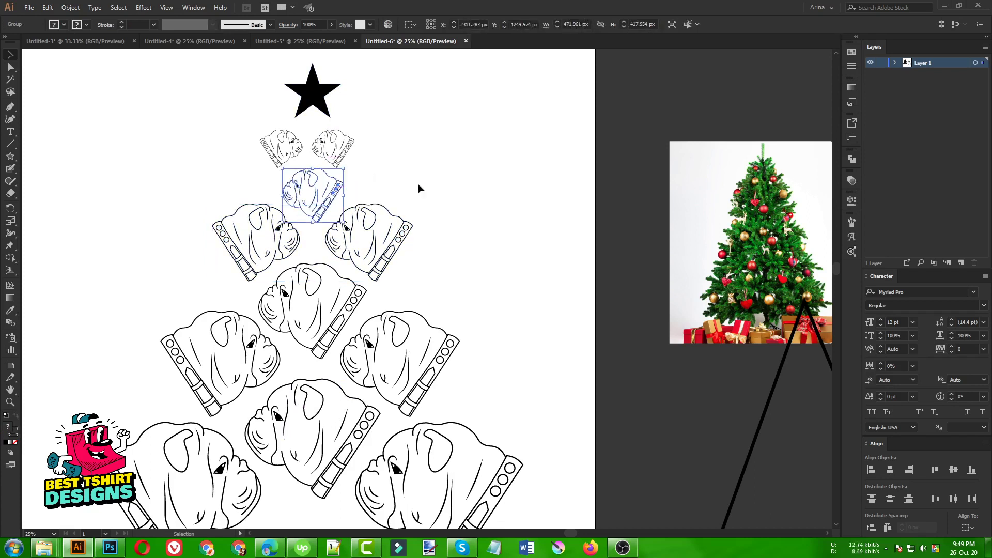
# - Nudge the topmost bulldog pair down toward the small middle bulldog and about 23 px right
pyautogui.click(344, 151)
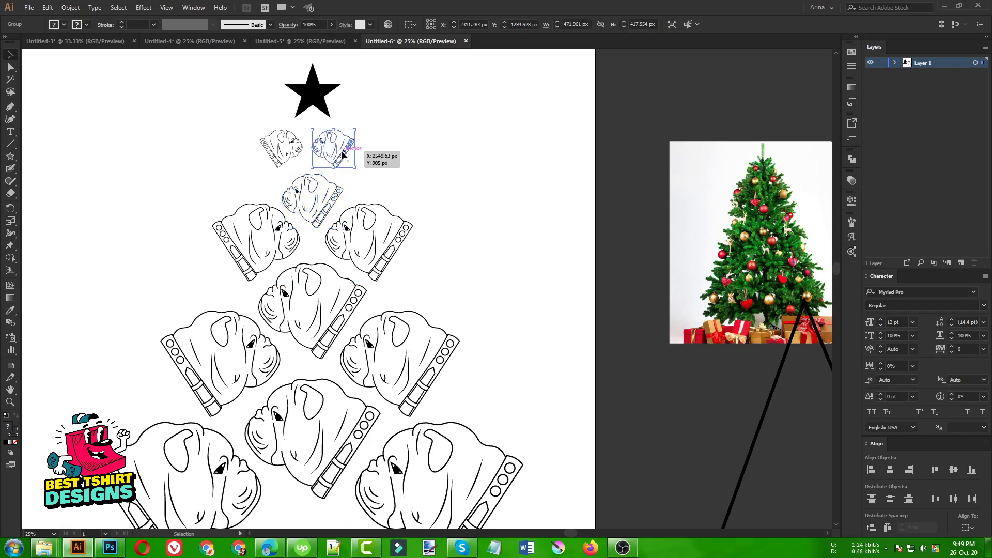
pyautogui.keyDown('shift'); pyautogui.click(290, 158); pyautogui.keyUp('shift')
pyautogui.press('Down')
pyautogui.press('Down')
pyautogui.press('Down')
pyautogui.press('Down')
pyautogui.press('Down')
pyautogui.press('Down')
pyautogui.press('Down')
pyautogui.press('Down')
pyautogui.press('Down')
pyautogui.press('Down')
pyautogui.press('Down')
pyautogui.press('Down')
pyautogui.press('Down')
pyautogui.press('Down')
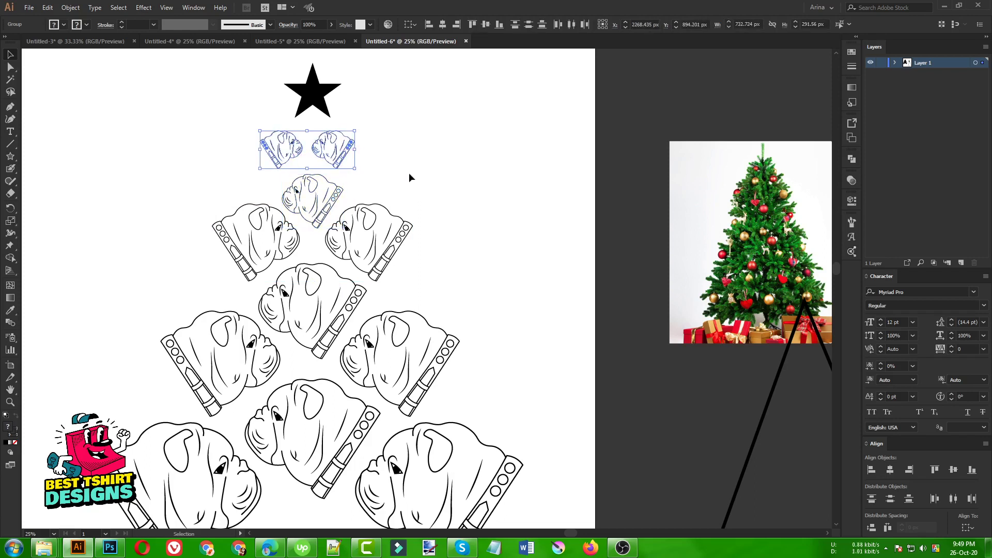
pyautogui.press('Right')
pyautogui.press('Right')
pyautogui.press('Right')
pyautogui.press('Right')
pyautogui.press('Right')
pyautogui.press('Right')
pyautogui.press('Right')
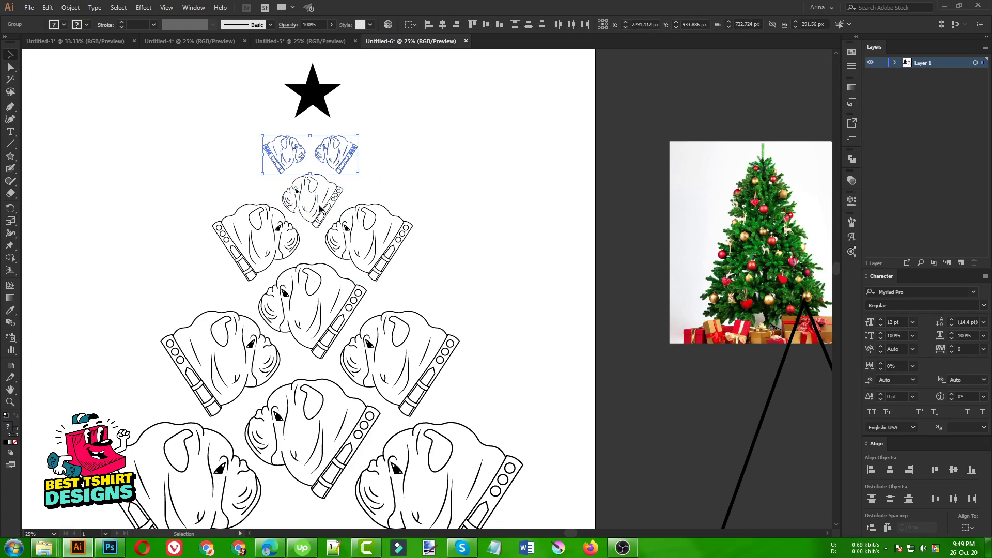
pyautogui.press('Right')
pyautogui.press('Right')
pyautogui.press('Left')
pyautogui.press('Left')
pyautogui.click(378, 157)
# - Nudge the star down, closer to the topmost bulldog pair
pyautogui.click(313, 94)
pyautogui.press('Down')
pyautogui.press('Down')
pyautogui.press('Down')
pyautogui.press('Down')
pyautogui.press('Down')
pyautogui.press('Down')
pyautogui.press('Down')
pyautogui.press('Down')
pyautogui.press('Down')
pyautogui.press('Down')
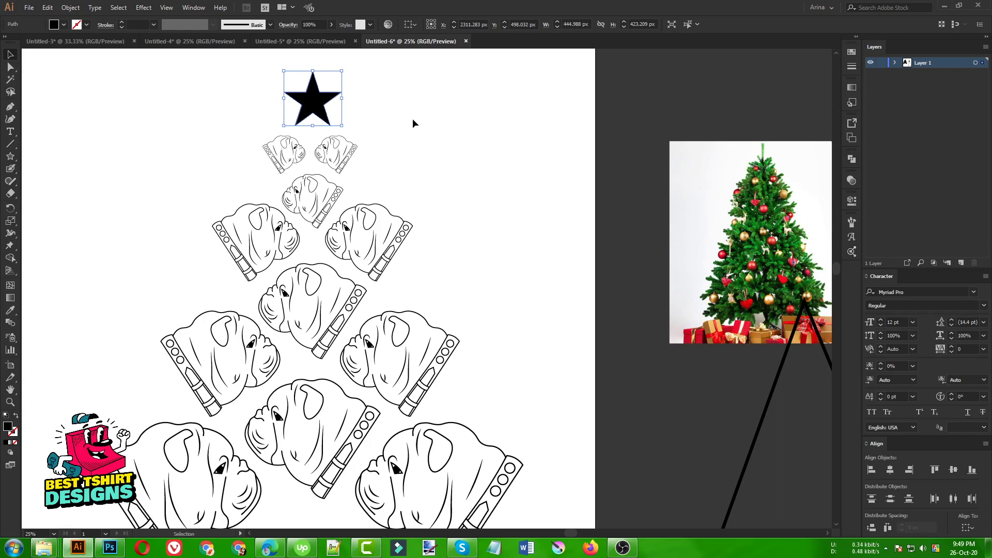
pyautogui.click(412, 122)
# - Place two small copies of the middle bulldog, about 677 x 599 px, side by side beneath the tree's bottom row
pyautogui.scroll(-2, 298, 204)
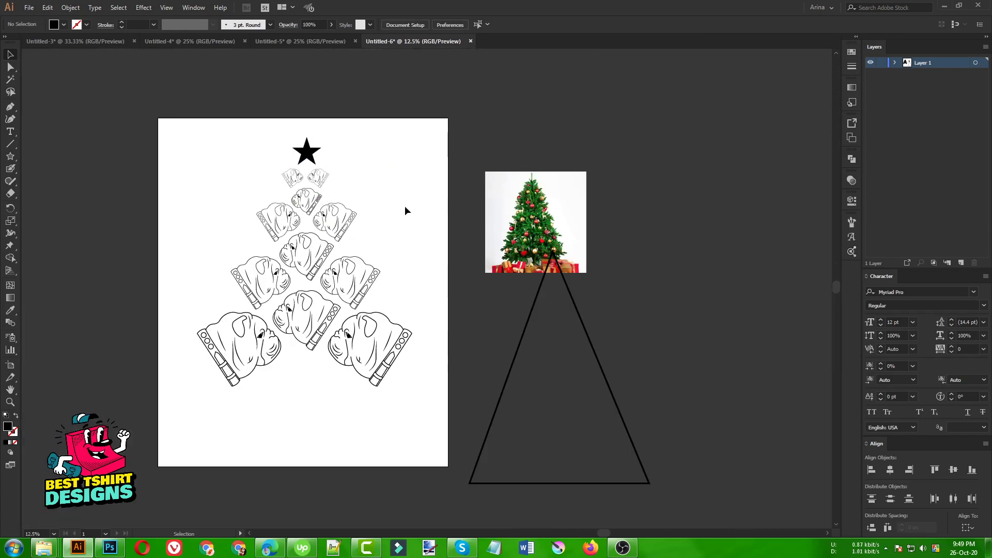
pyautogui.scroll(1, 417, 279)
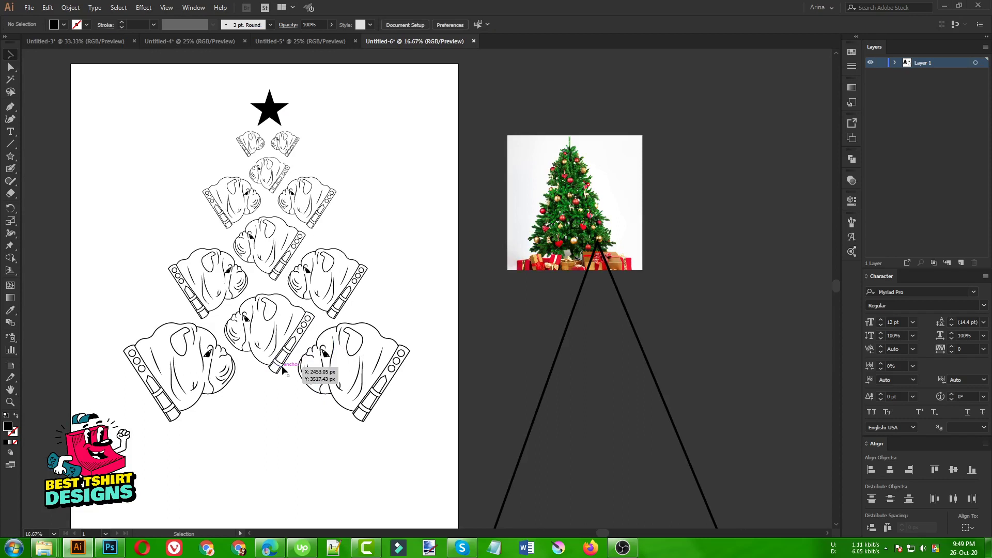
pyautogui.moveTo(283, 368); pyautogui.dragTo(241, 425)
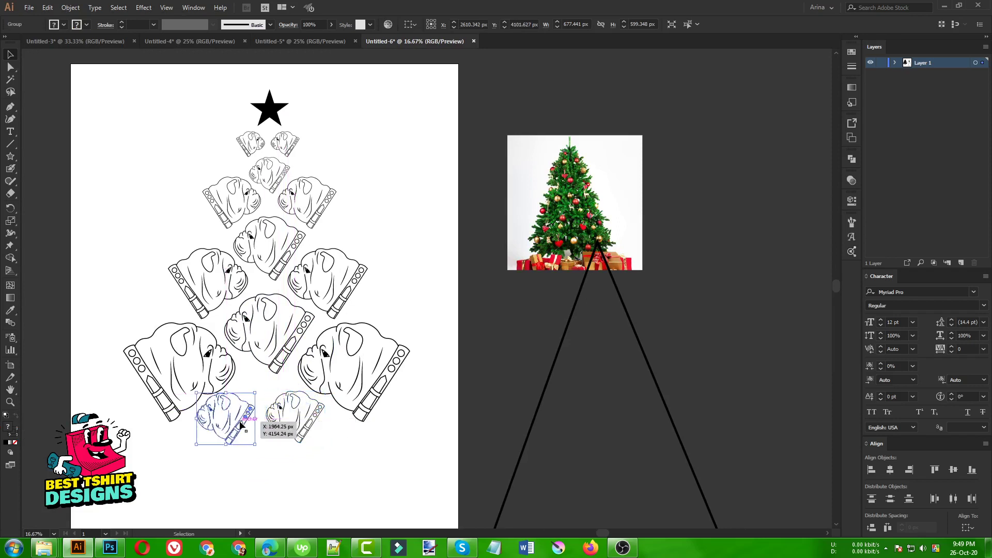
# - Reflect the left of the two small bottom bulldogs about the vertical axis
pyautogui.rightClick(241, 425)
pyautogui.moveTo(289, 369)
pyautogui.click(361, 398)
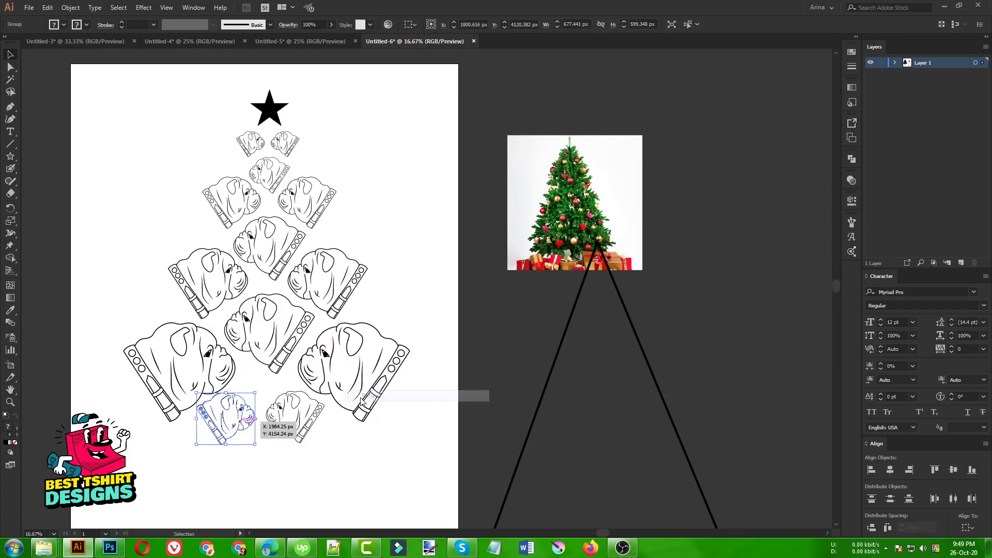
pyautogui.click(430, 269)
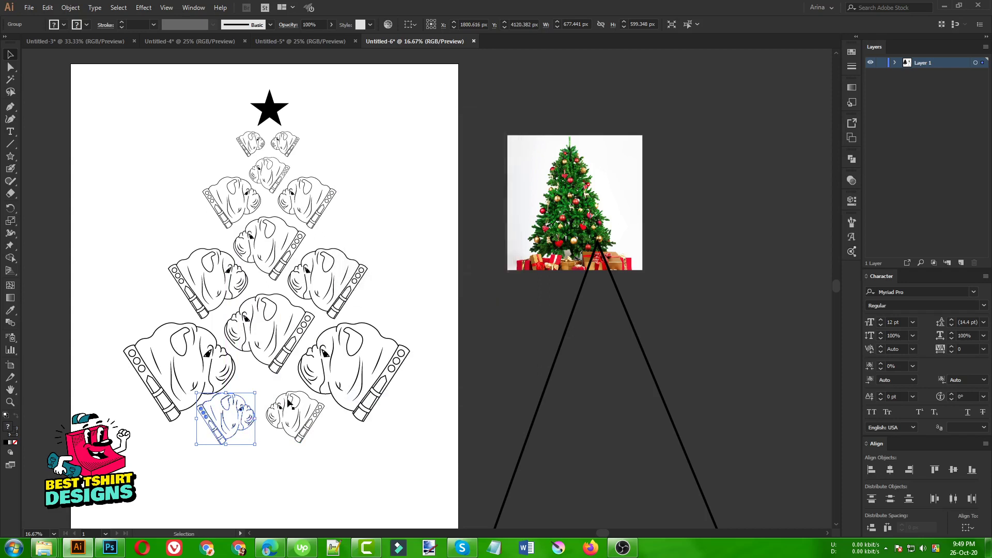
# - Align the two small bottom bulldogs by their vertical centers and nudge the pair about 6 px right
pyautogui.keyDown('shift'); pyautogui.click(297, 438); pyautogui.keyUp('shift')
pyautogui.click(488, 23)
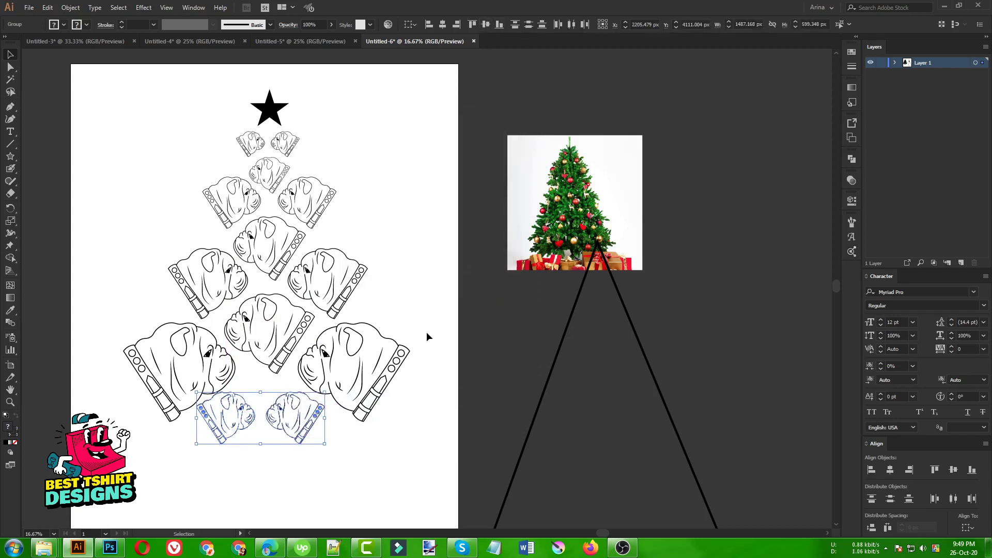
pyautogui.press('Right')
pyautogui.press('Right')
pyautogui.press('Right')
pyautogui.press('Right')
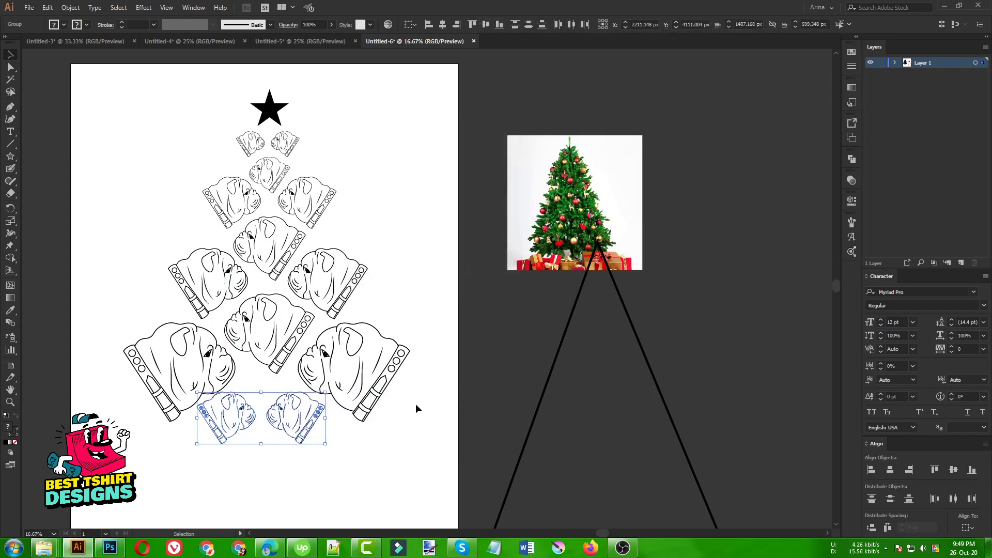
# - Nudge the two small bottom bulldogs right and slightly down so the pair sits centered beneath the tree, at about X 2285 px, Y 4117 px
pyautogui.press('Down')
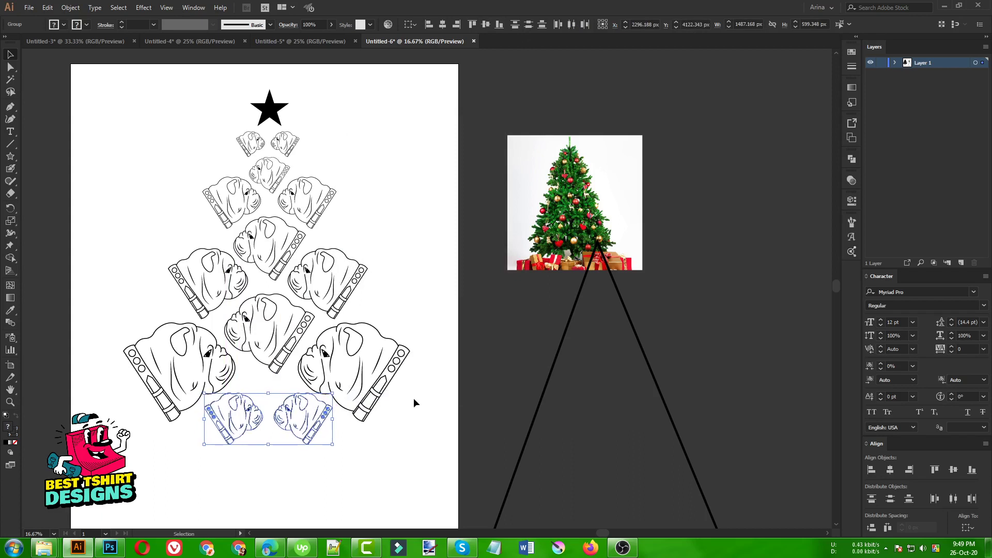
pyautogui.press('Left')
pyautogui.press('Up')
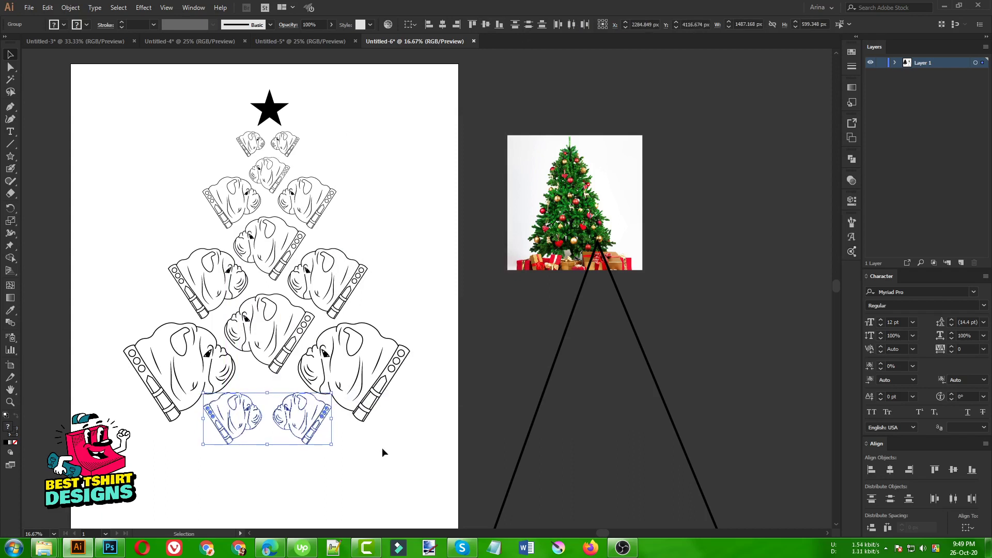
pyautogui.click(404, 436)
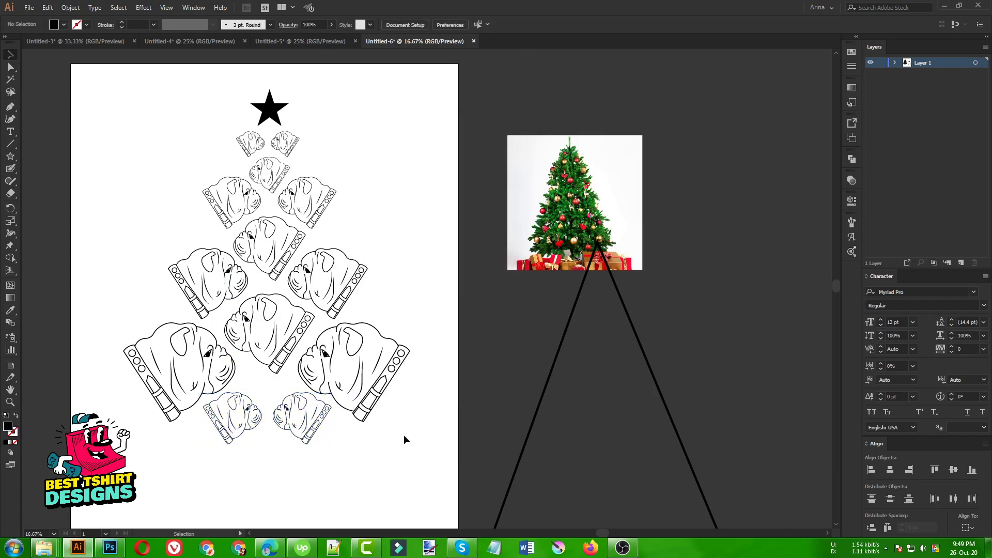
# - Place a copy of the right small bulldog centered below the small pair, at about X 2282 px, Y 4592 px
pyautogui.click(303, 429)
pyautogui.moveTo(303, 430); pyautogui.dragTo(270, 465)
pyautogui.click(336, 481)
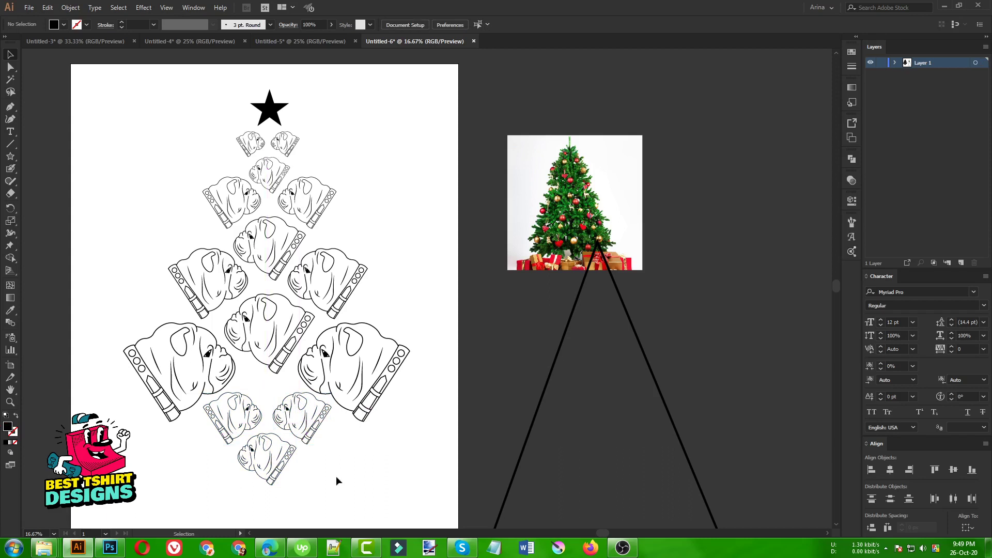
pyautogui.click(279, 472)
pyautogui.keyDown('shift'); pyautogui.click(297, 421); pyautogui.keyUp('shift')
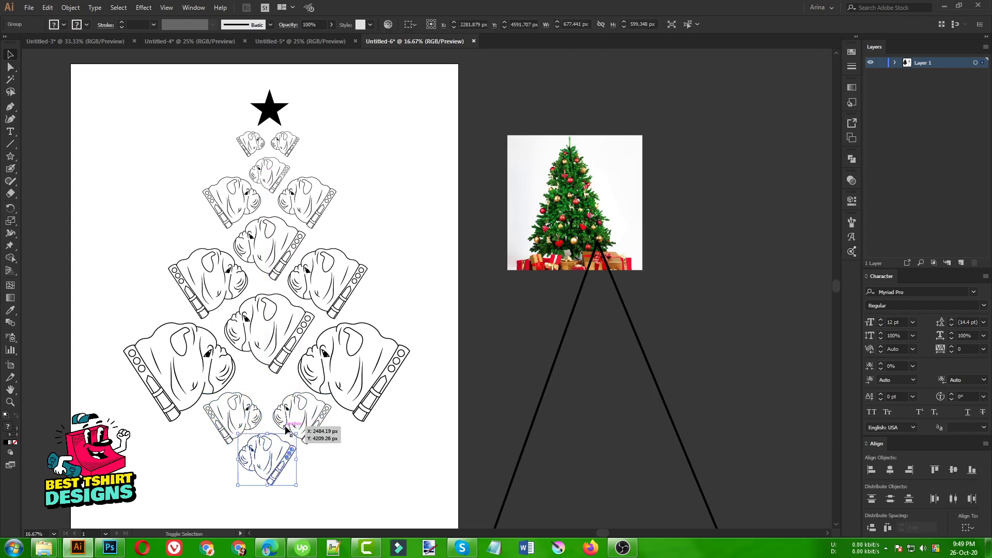
pyautogui.keyDown('shift'); pyautogui.click(240, 424); pyautogui.keyUp('shift')
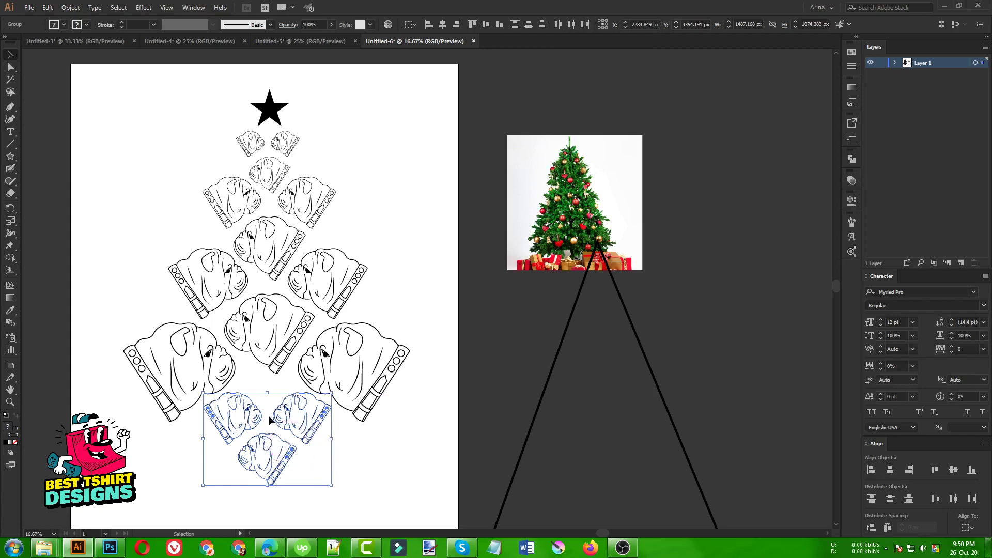
pyautogui.click(349, 459)
pyautogui.moveTo(305, 418); pyautogui.dragTo(357, 459)
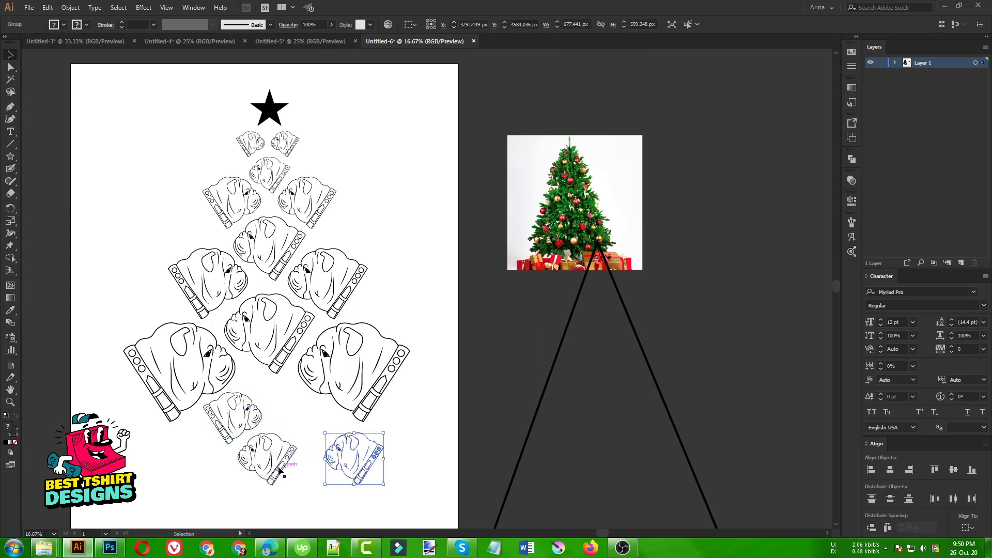
pyautogui.hotkey('ctrl', 'z')
# - Select the three small bottom bulldogs together with the center-column bulldogs and the star to check how they line up
pyautogui.moveTo(301, 481); pyautogui.dragTo(233, 418)
pyautogui.press('v')
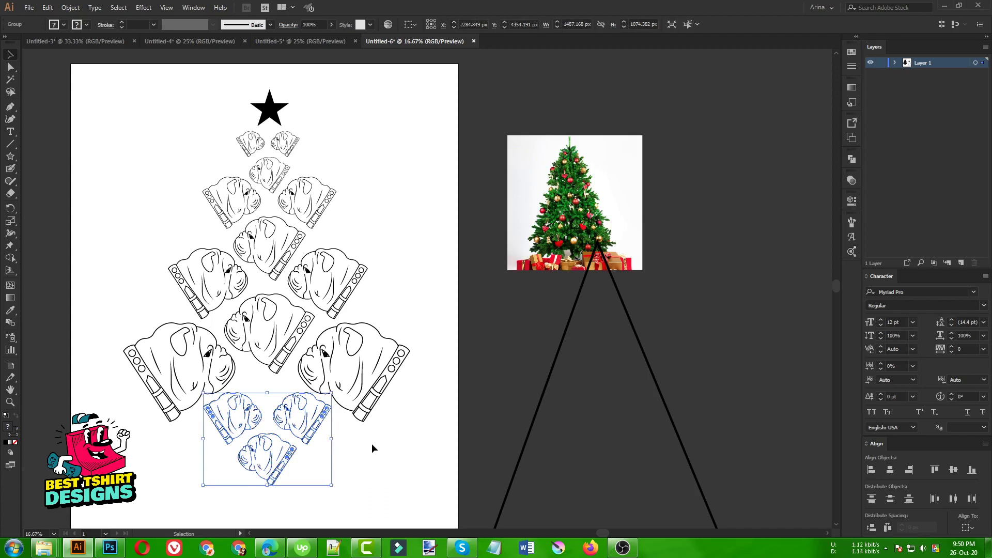
pyautogui.keyDown('shift'); pyautogui.click(274, 357); pyautogui.keyUp('shift')
pyautogui.keyDown('shift'); pyautogui.click(279, 272); pyautogui.keyUp('shift')
pyautogui.keyDown('shift'); pyautogui.click(271, 187); pyautogui.keyUp('shift')
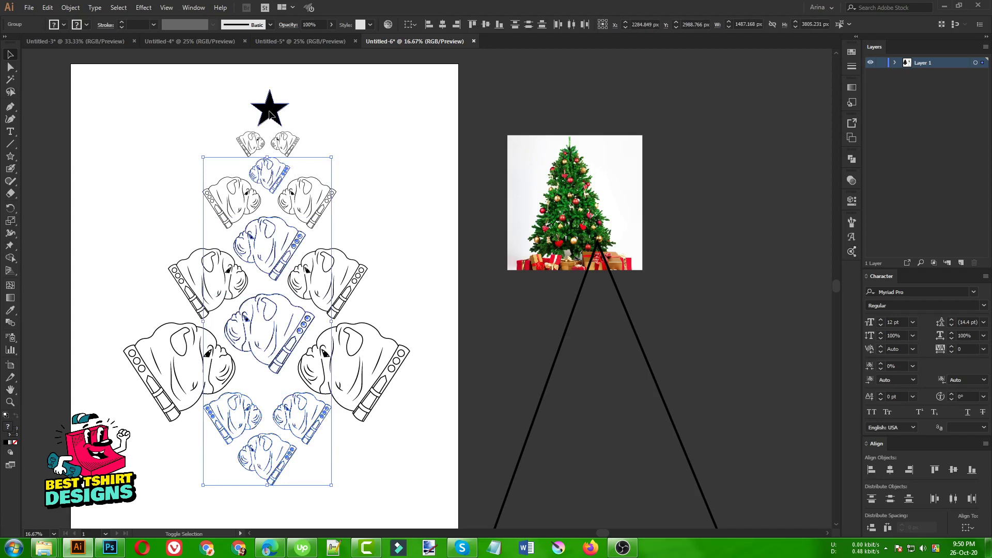
pyautogui.keyDown('shift'); pyautogui.click(273, 115); pyautogui.keyUp('shift')
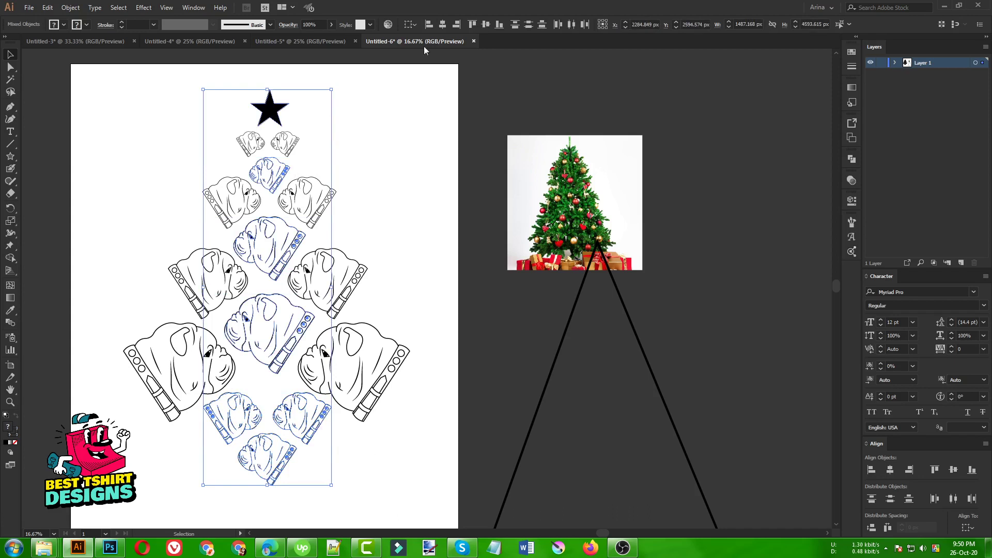
pyautogui.click(375, 134)
pyautogui.scroll(-1, 354, 270)
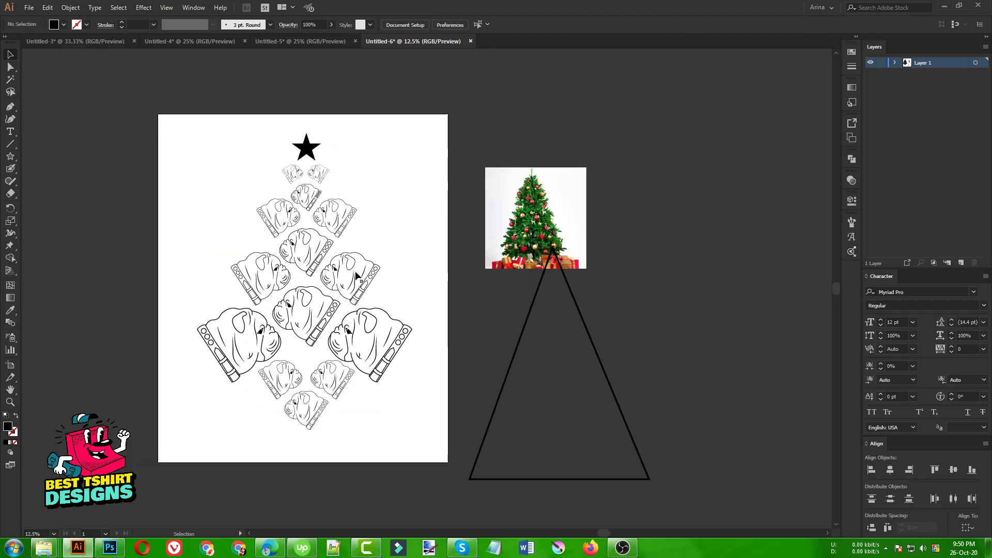
# - Delete the lowest small bulldog head from the bottom group, leaving the other two heads in place
pyautogui.scroll(1, 364, 293)
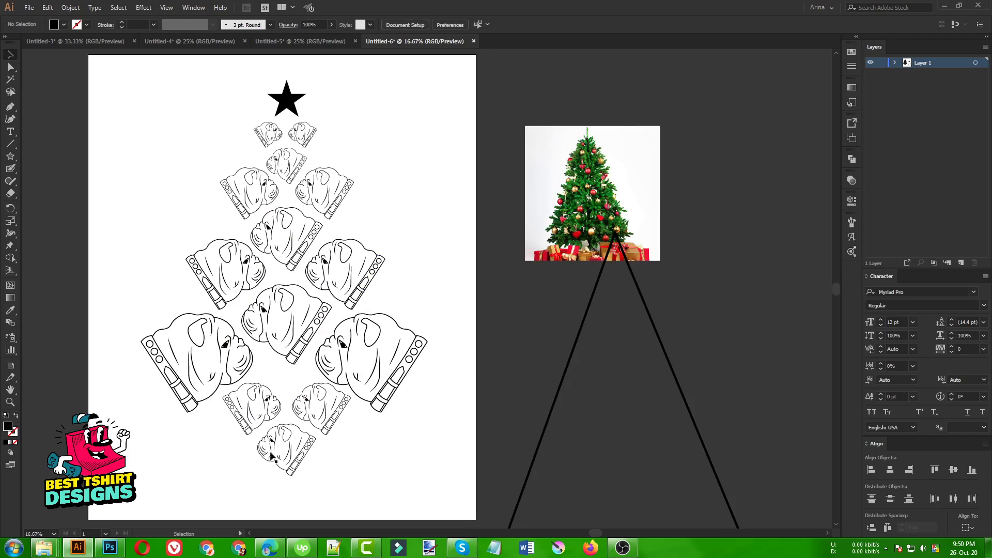
pyautogui.doubleClick(303, 455)
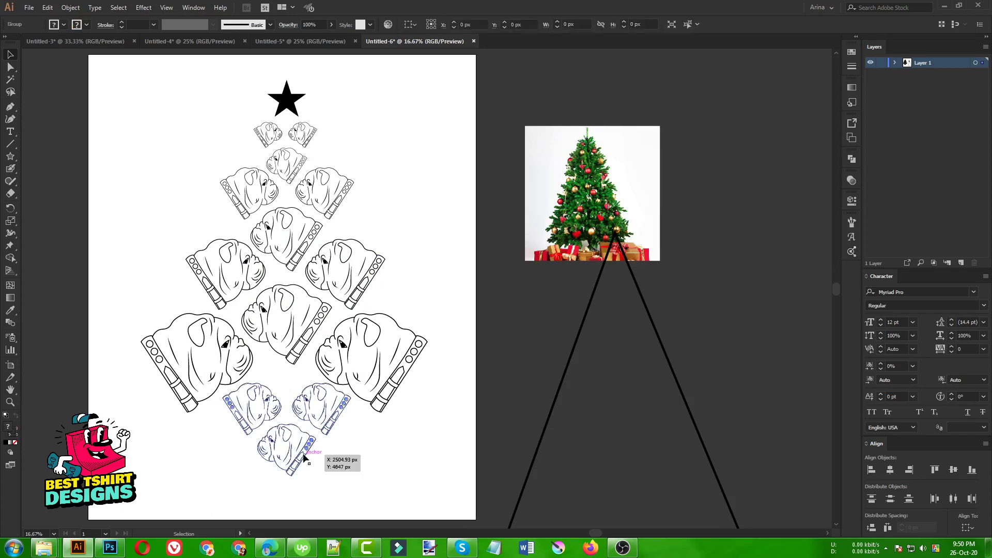
pyautogui.click(303, 457)
pyautogui.press('Delete')
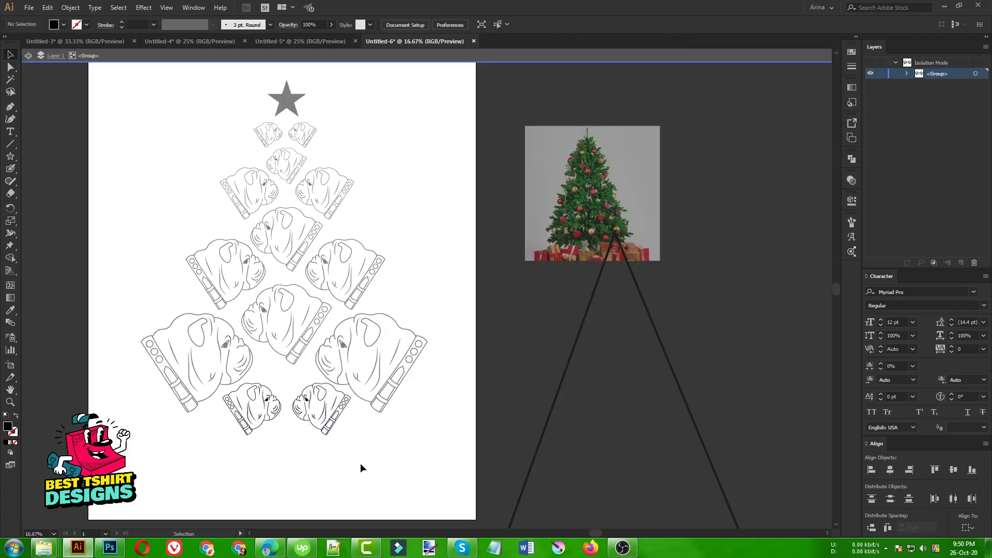
pyautogui.doubleClick(362, 468)
pyautogui.scroll(1, 308, 462)
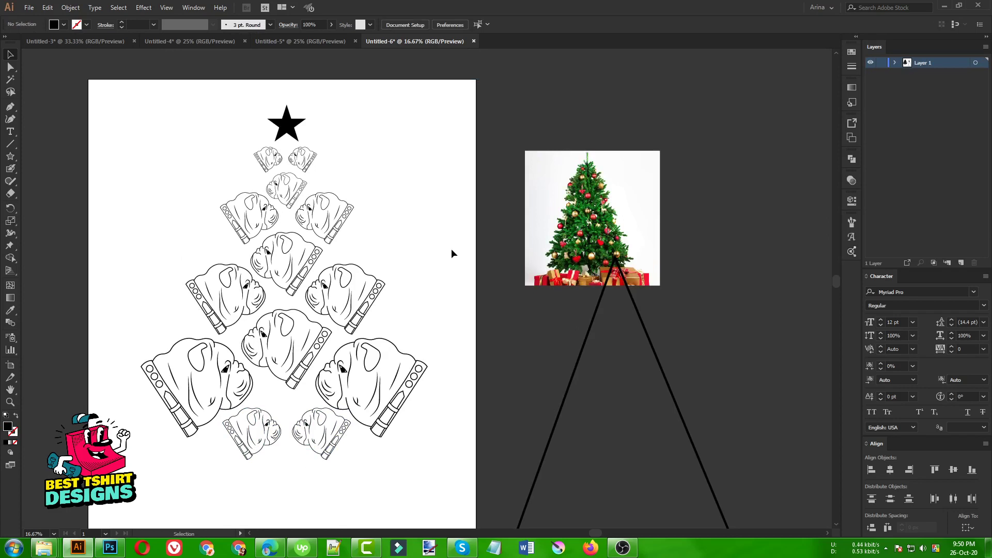
# - Draw a black circle about 187 px in diameter in the empty area left of the bulldog tree, modelled on the reference photo's baubles
pyautogui.scroll(3, 599, 206)
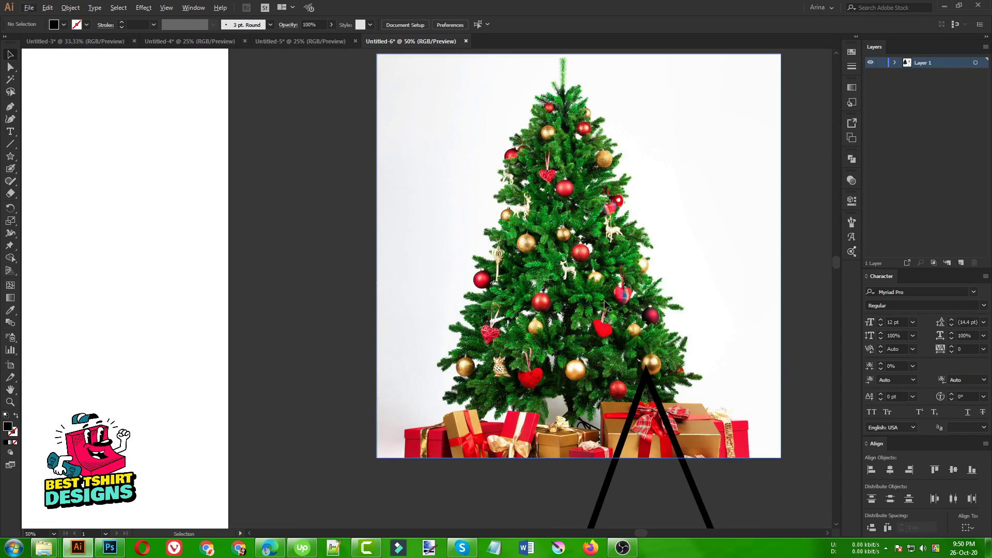
pyautogui.scroll(3, 488, 368)
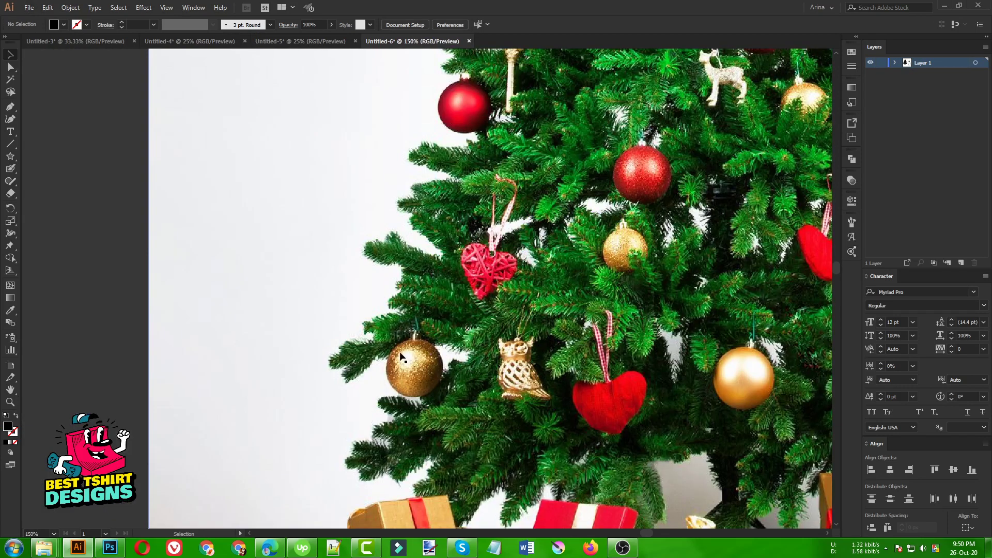
pyautogui.scroll(-5, 422, 320)
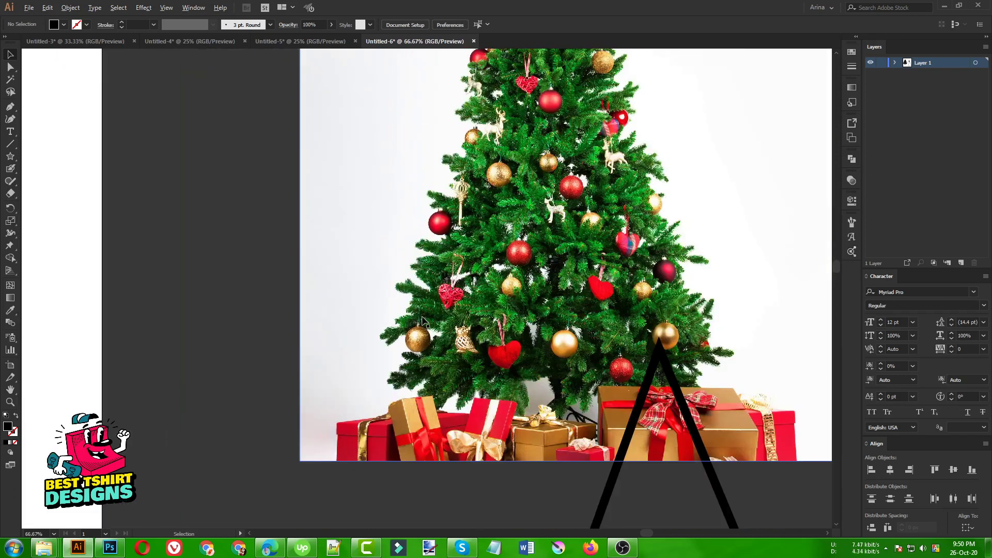
pyautogui.scroll(-1, 608, 325)
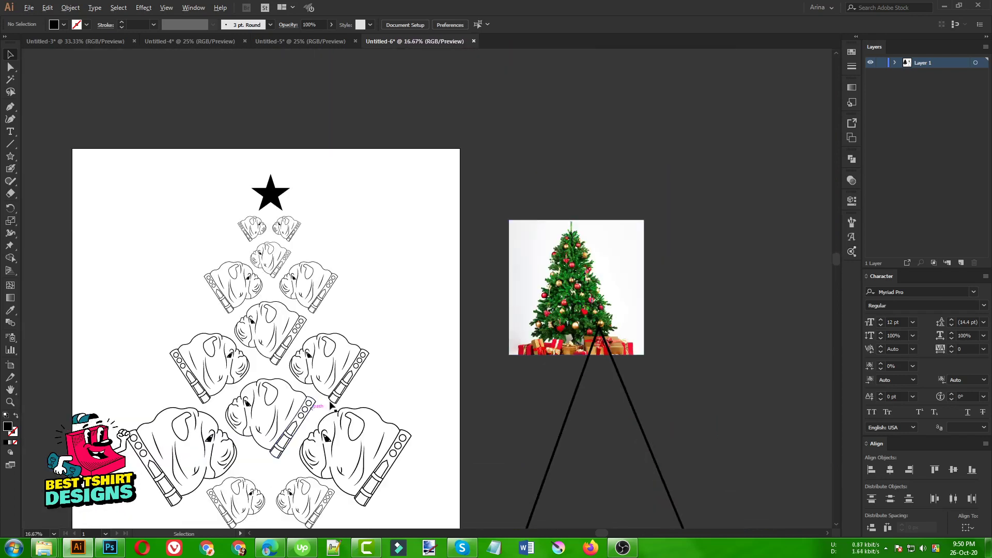
pyautogui.scroll(1, 262, 465)
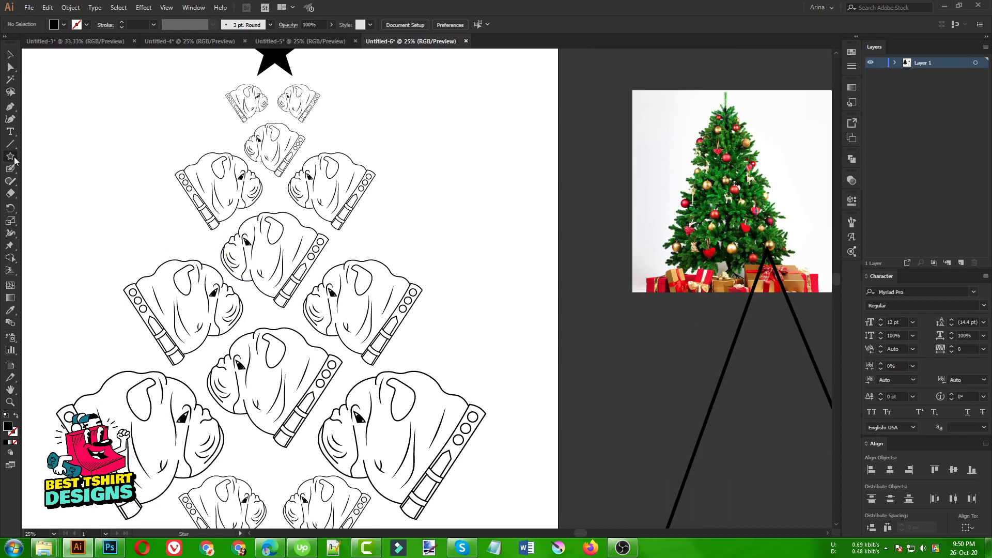
pyautogui.moveTo(14, 156); pyautogui.dragTo(41, 184)
pyautogui.scroll(1, 59, 243)
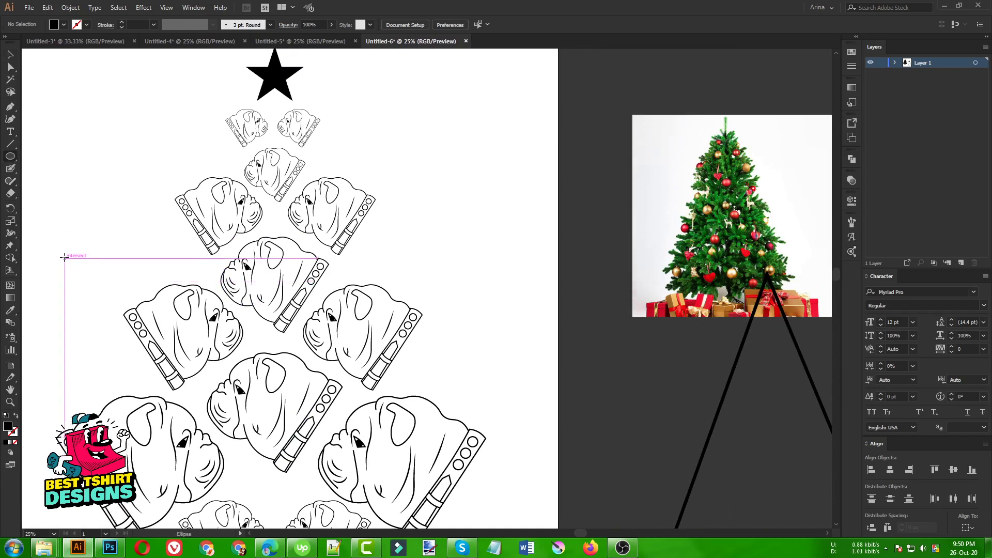
pyautogui.scroll(3, 59, 254)
pyautogui.moveTo(76, 231); pyautogui.dragTo(299, 290)
pyautogui.press('v')
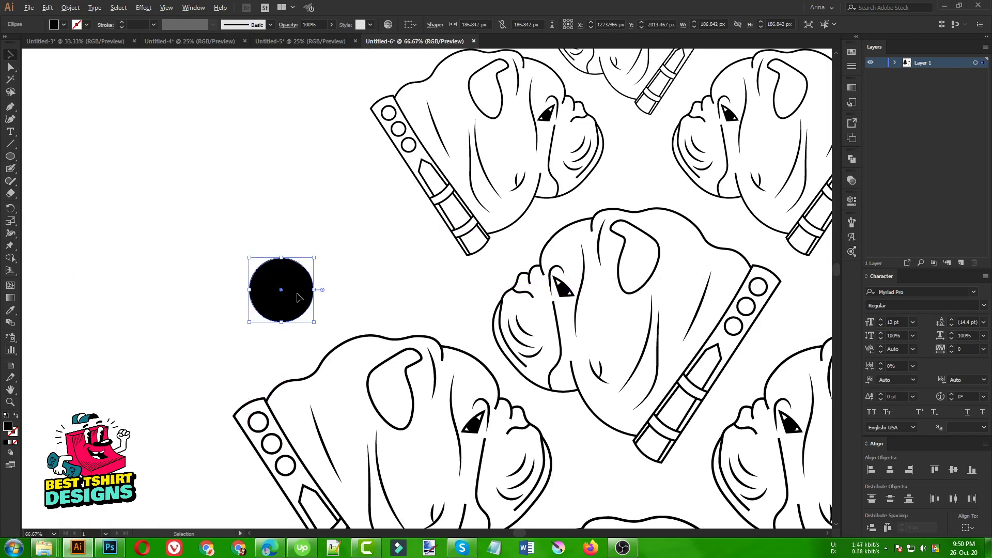
# - Add a small black rectangle as a cap overlapping the top of the circle and group both shapes into one ornament
pyautogui.moveTo(14, 162); pyautogui.dragTo(46, 158)
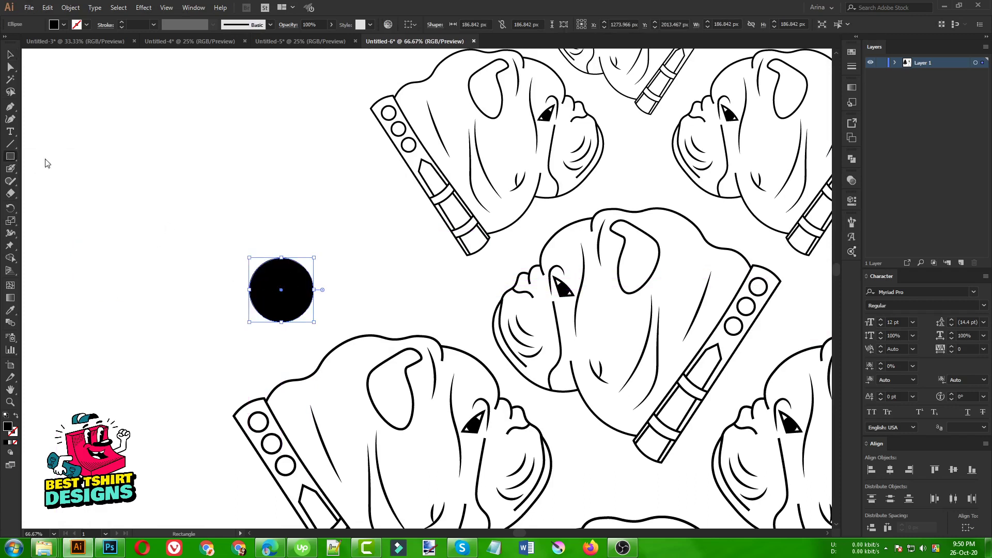
pyautogui.moveTo(266, 240); pyautogui.dragTo(293, 244)
pyautogui.press('v')
pyautogui.click(312, 249)
pyautogui.moveTo(239, 231); pyautogui.dragTo(322, 299)
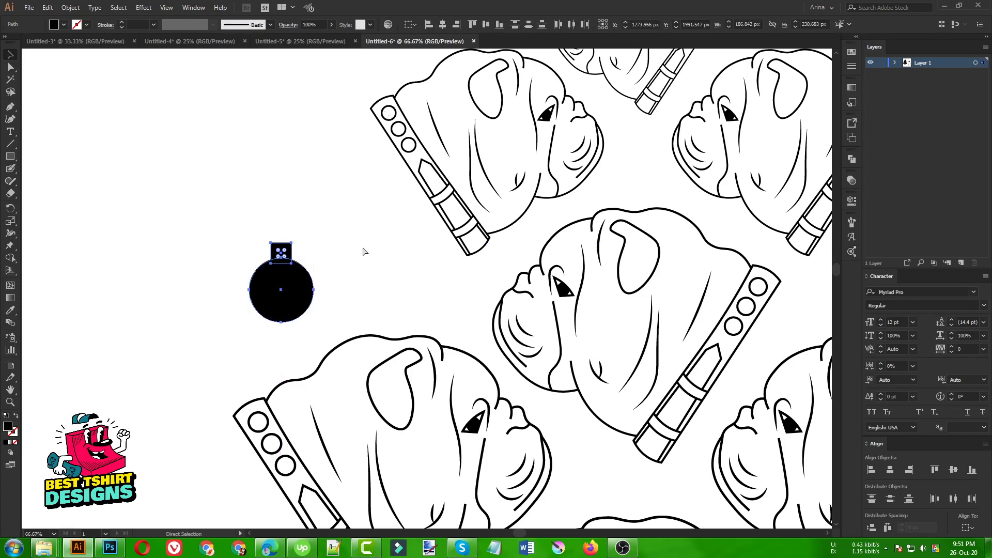
pyautogui.hotkey('ctrl', 'g')
# - Tilt the round ornament clockwise, place it between the lower bulldog heads and scale it down to about 134 px wide
pyautogui.scroll(-2, 182, 246)
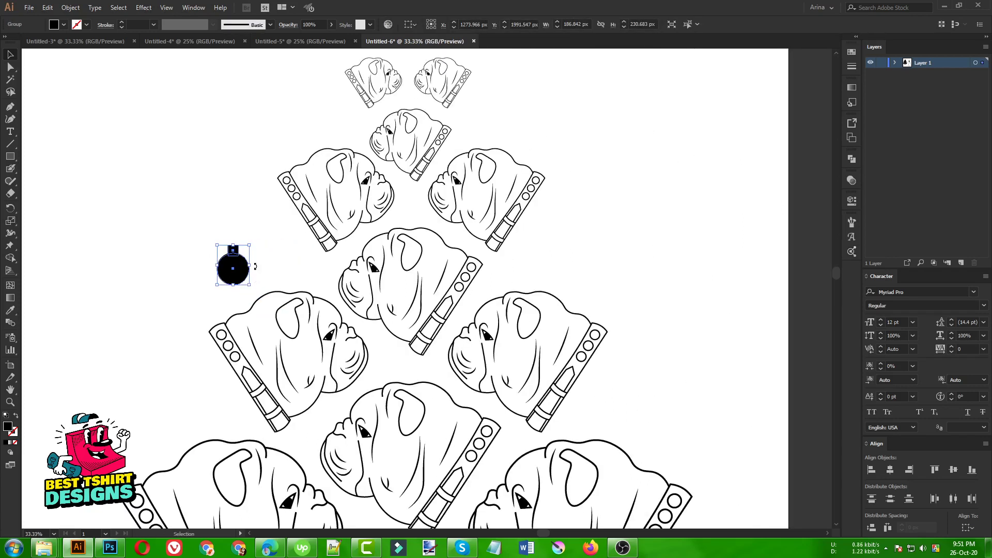
pyautogui.moveTo(255, 266)
pyautogui.mouseDown()
pyautogui.moveTo(253, 302)
pyautogui.moveTo(257, 279)
pyautogui.mouseUp()
pyautogui.scroll(1, 259, 252)
pyautogui.scroll(-2, 220, 260)
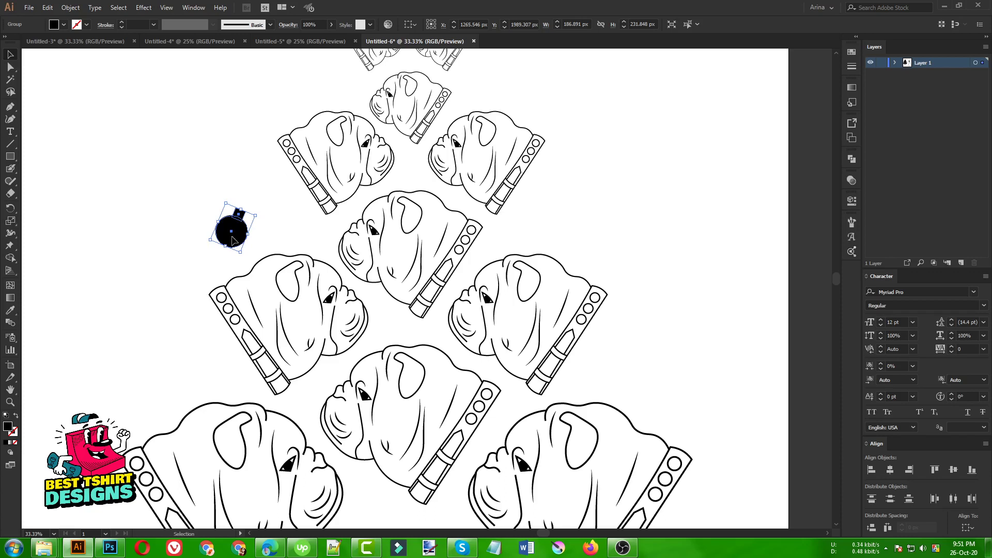
pyautogui.moveTo(232, 240); pyautogui.dragTo(305, 415)
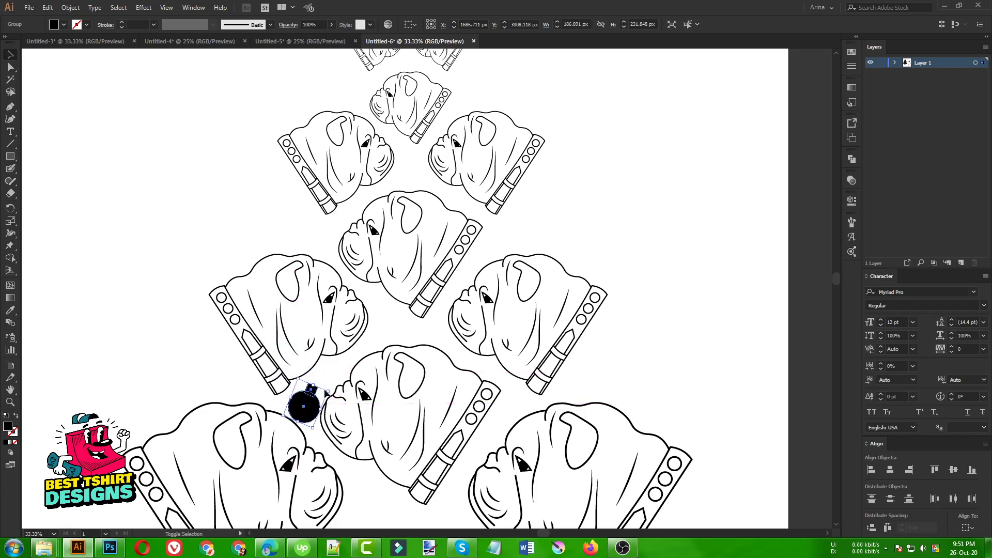
pyautogui.moveTo(328, 391); pyautogui.dragTo(316, 398)
# - Move the round ornament out to the blank area at the artboard's left side and deselect it
pyautogui.scroll(-1, 172, 292)
pyautogui.scroll(-1, 173, 292)
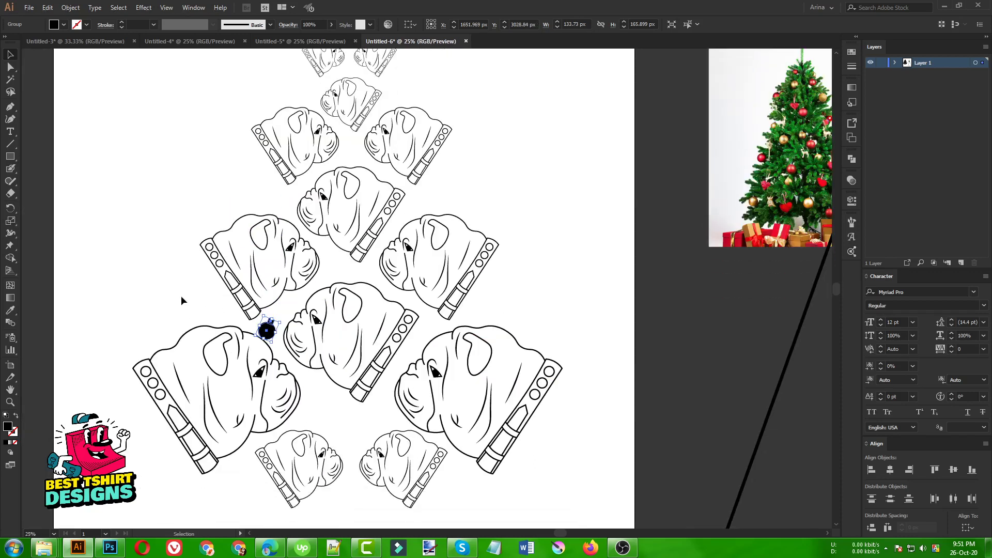
pyautogui.moveTo(268, 330); pyautogui.dragTo(114, 189)
pyautogui.click(147, 281)
# - Draw a black rectangle about 249 by 372 px in the blank upper-left area of the artboard
pyautogui.scroll(1, 147, 280)
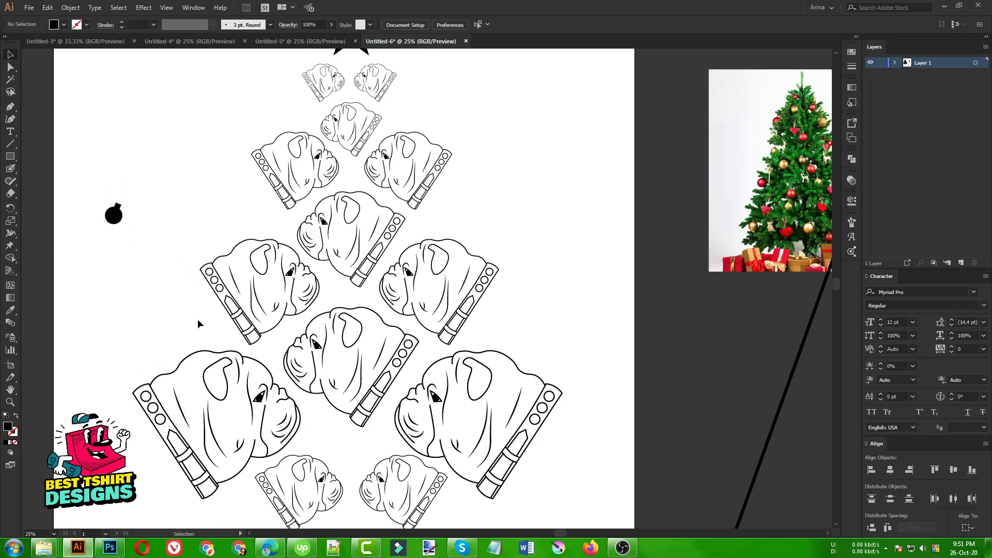
pyautogui.scroll(-1, 198, 318)
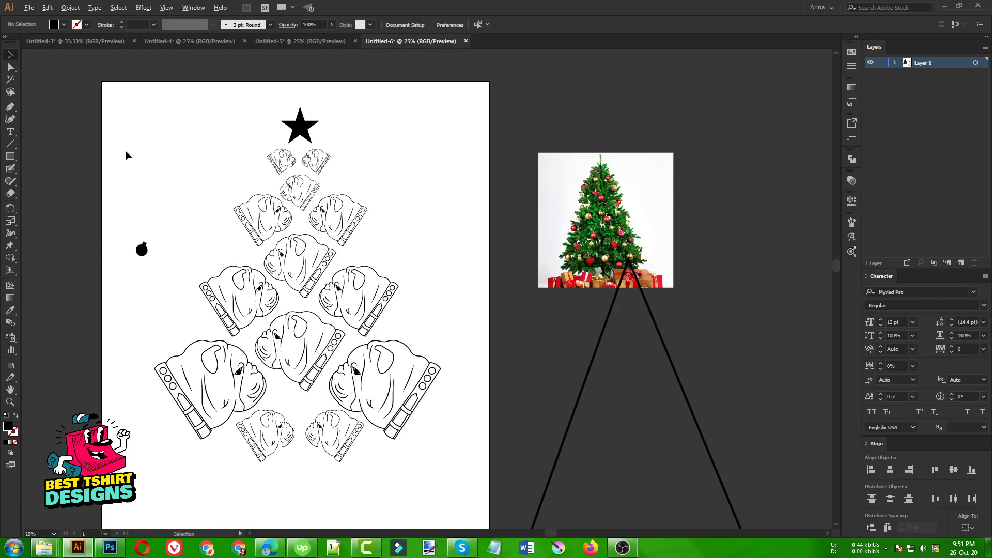
pyautogui.scroll(1, 125, 150)
pyautogui.click(11, 156)
pyautogui.moveTo(184, 140); pyautogui.dragTo(226, 204)
pyautogui.scroll(1, 167, 113)
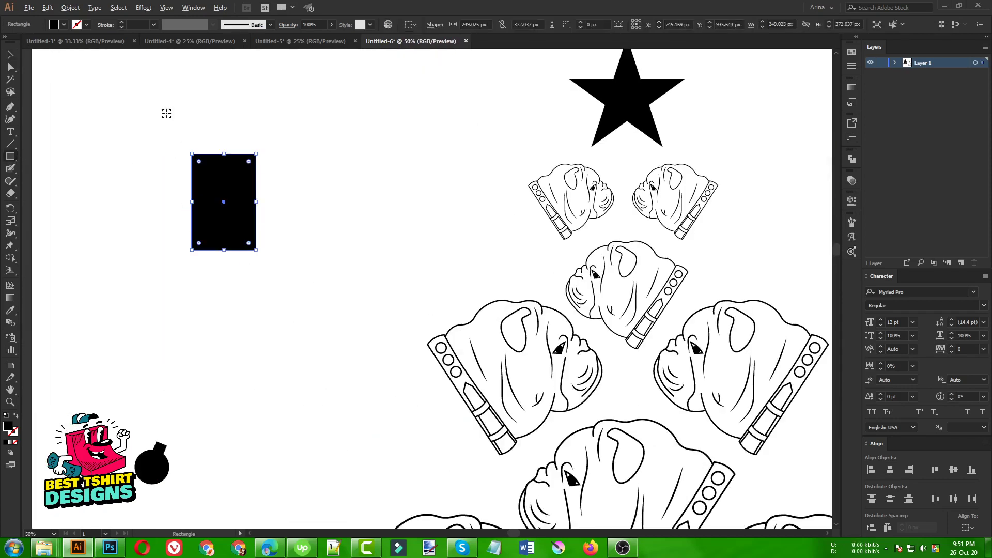
pyautogui.press('v')
pyautogui.click(53, 138)
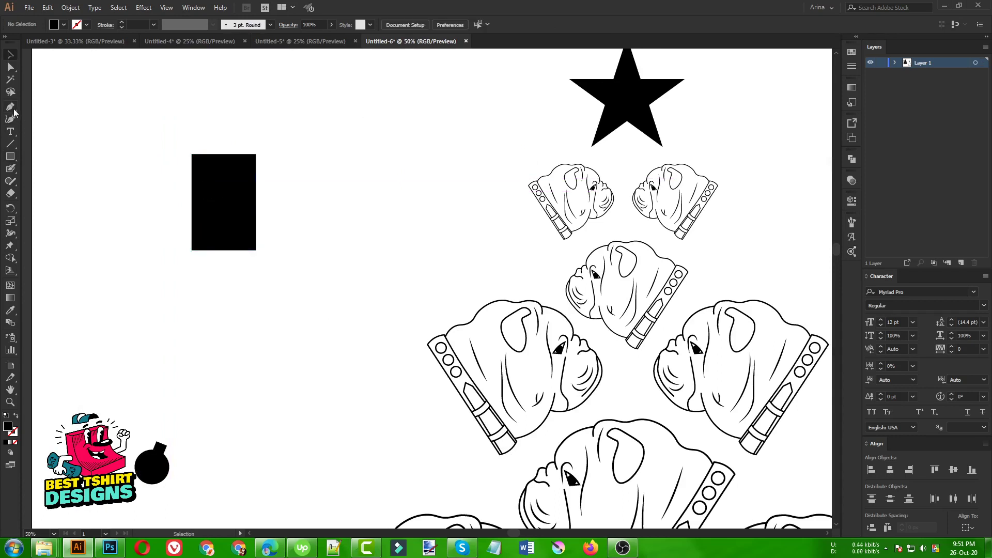
# - Add an anchor point at the middle of the rectangle's top edge and raise it about 107 px to form a pointed top
pyautogui.moveTo(12, 107); pyautogui.dragTo(50, 123)
pyautogui.click(223, 153)
pyautogui.press('a')
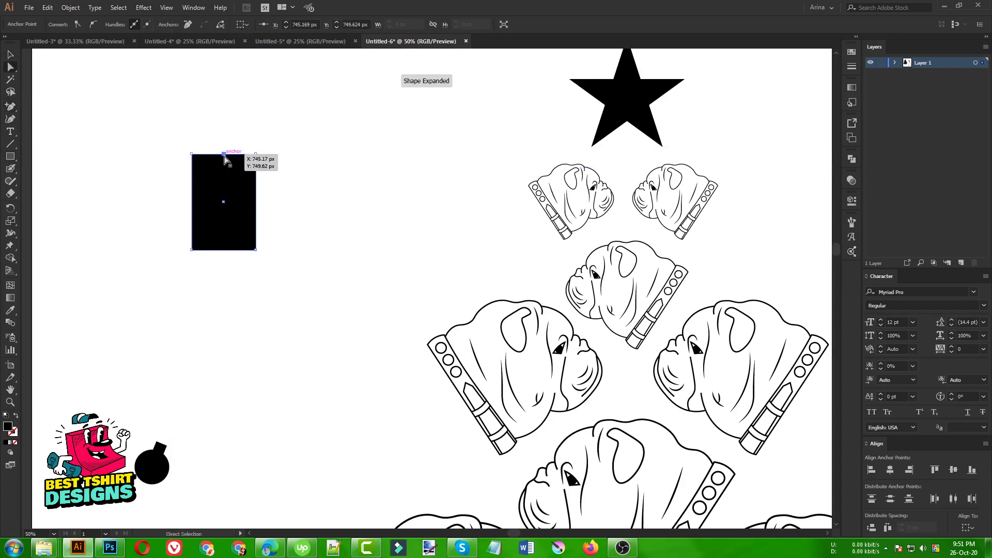
pyautogui.moveTo(224, 154); pyautogui.dragTo(223, 127)
pyautogui.press('v')
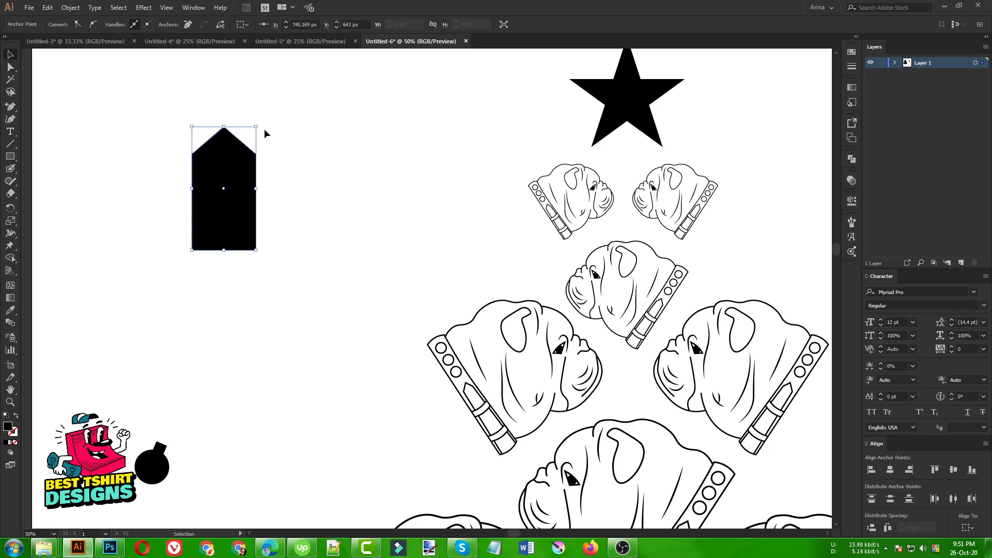
pyautogui.click(258, 132)
pyautogui.click(217, 169)
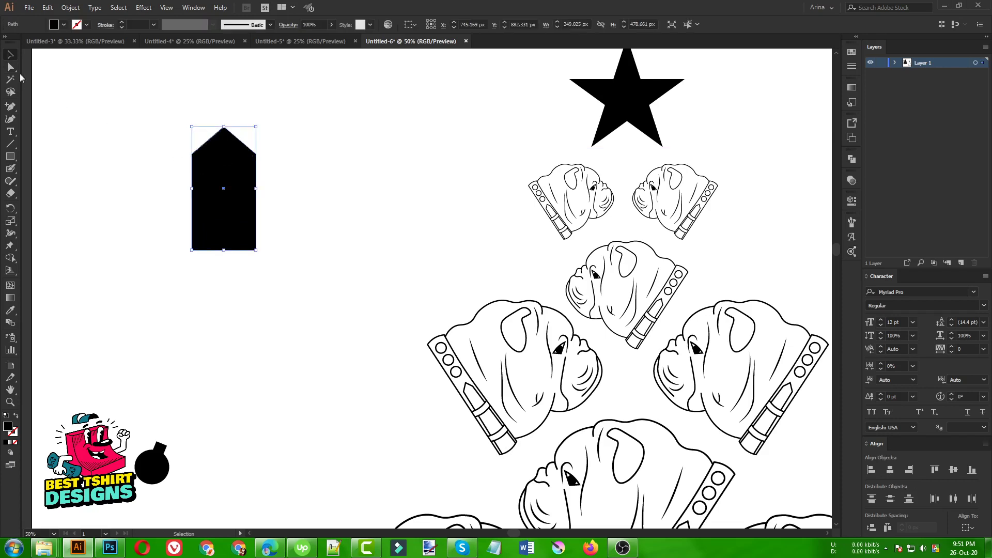
# - Round the pointed shape's shoulder and bottom corners into a light-bulb outline and shift it down on the artboard
pyautogui.press('a')
pyautogui.moveTo(265, 144); pyautogui.dragTo(249, 172)
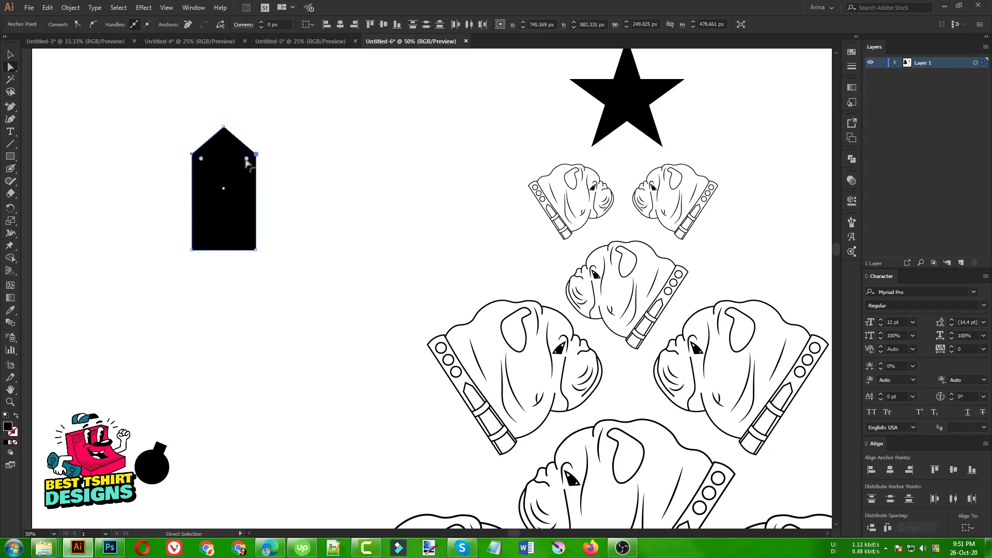
pyautogui.moveTo(246, 163); pyautogui.dragTo(114, 244)
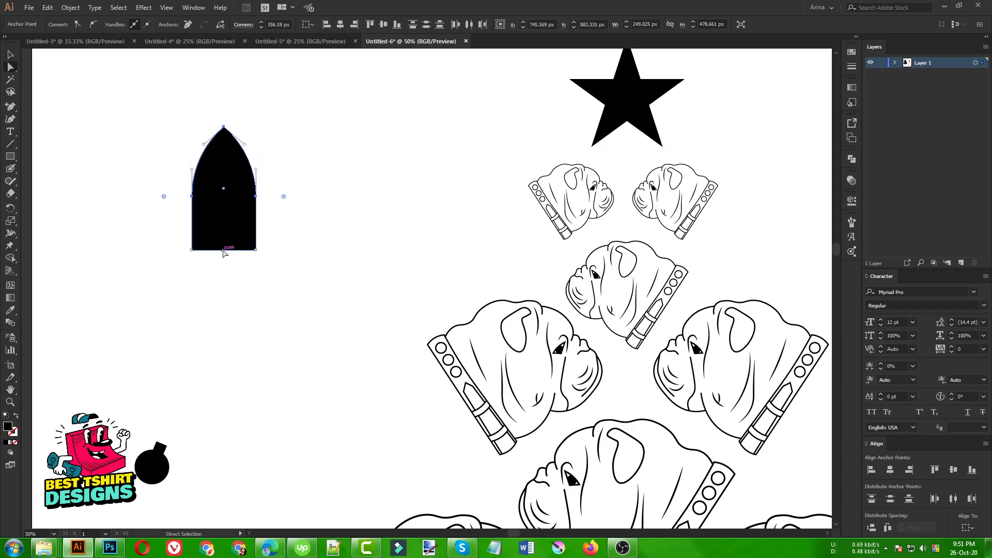
pyautogui.moveTo(279, 265); pyautogui.dragTo(129, 251)
pyautogui.moveTo(201, 245); pyautogui.dragTo(247, 329)
pyautogui.press('v')
pyautogui.click(263, 213)
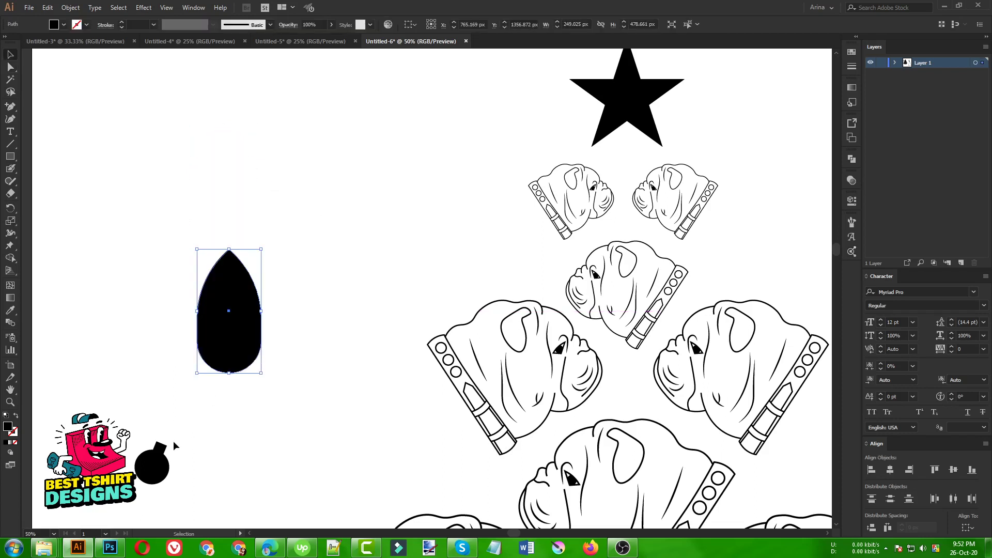
# - Draw a small black rectangle as a socket at the bulb's base and align both shapes on their horizontal centers
pyautogui.moveTo(14, 160); pyautogui.dragTo(36, 159)
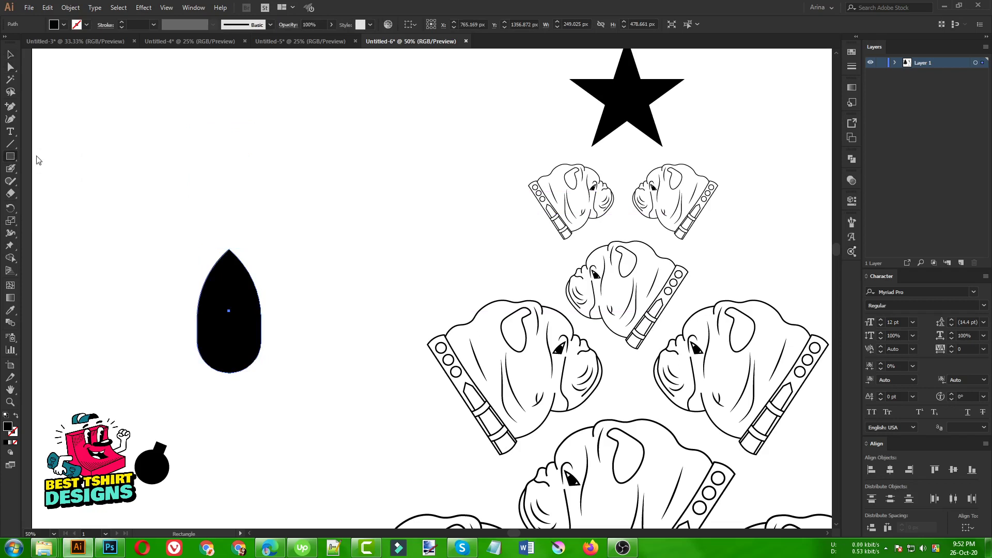
pyautogui.scroll(2, 228, 407)
pyautogui.moveTo(211, 318)
pyautogui.mouseDown()
pyautogui.moveTo(253, 361)
pyautogui.moveTo(281, 349)
pyautogui.moveTo(199, 265)
pyautogui.mouseUp()
pyautogui.press('v')
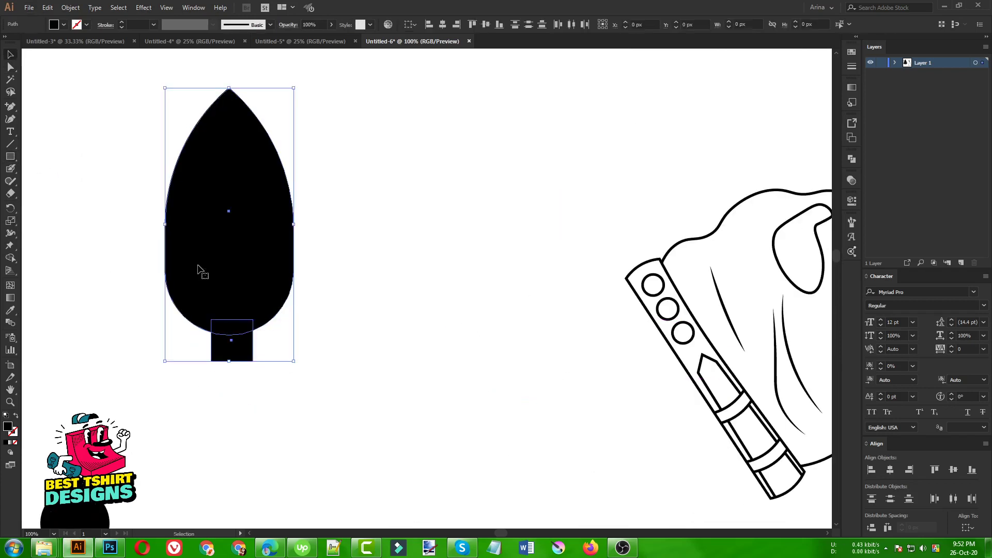
pyautogui.click(444, 25)
pyautogui.click(349, 219)
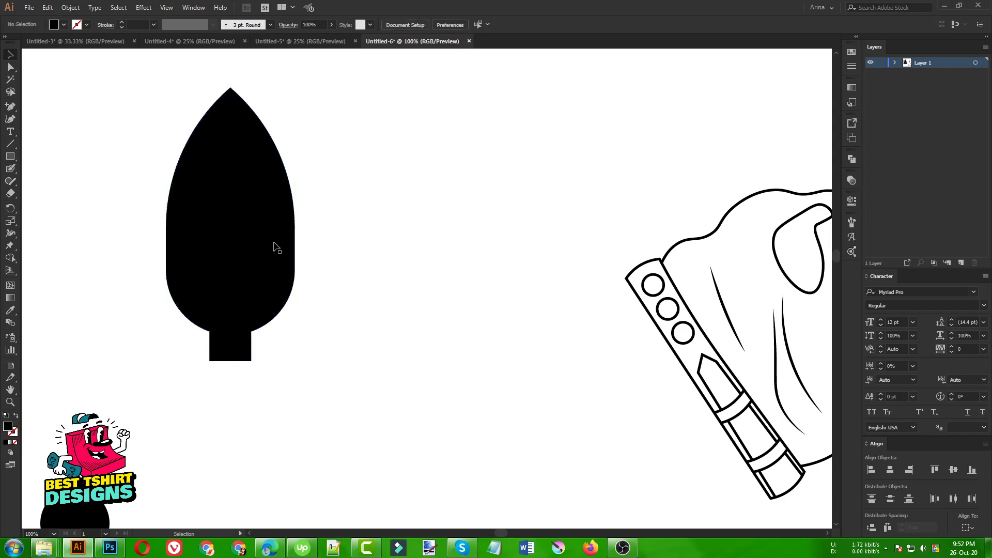
# - Scale the bulb and its socket together down to about 69 by 147 px above the round ornament
pyautogui.click(223, 316)
pyautogui.scroll(-1, 156, 287)
pyautogui.moveTo(146, 164); pyautogui.dragTo(231, 322)
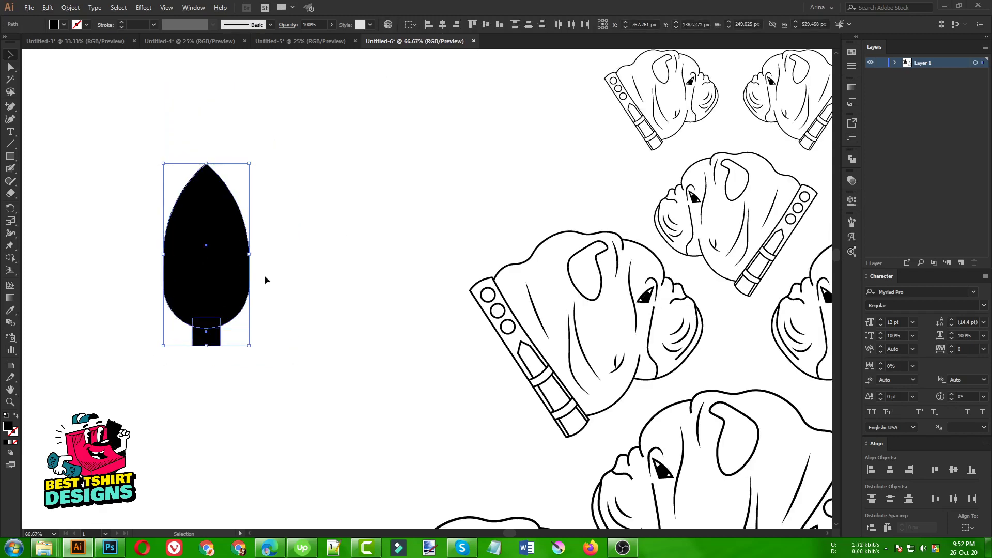
pyautogui.moveTo(249, 163); pyautogui.dragTo(112, 298)
pyautogui.scroll(-1, 93, 298)
pyautogui.scroll(-1, 93, 298)
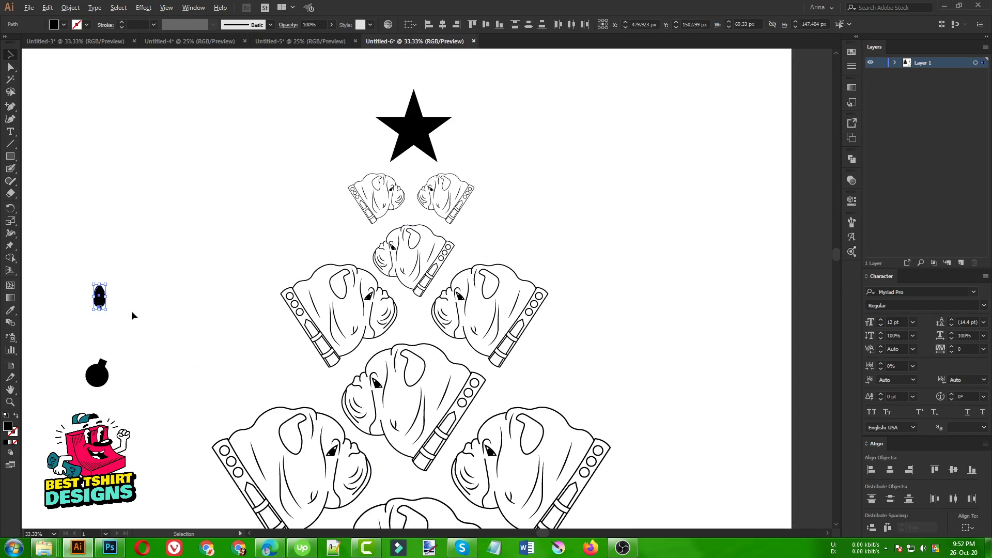
# - Duplicate the bulb with its socket four times to the right, forming an evenly spaced row of five
pyautogui.hotkey('ctrl', '1')
pyautogui.click(291, 341)
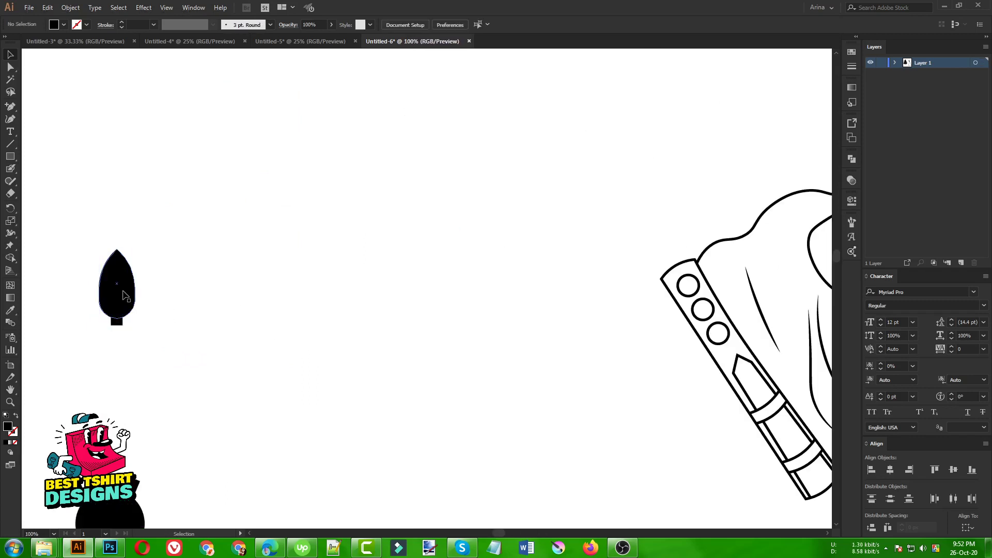
pyautogui.click(124, 295)
pyautogui.click(150, 274)
pyautogui.moveTo(111, 310); pyautogui.dragTo(207, 308)
pyautogui.hotkey('ctrl', 'd')
pyautogui.hotkey('ctrl', 'd')
pyautogui.hotkey('ctrl', 'd')
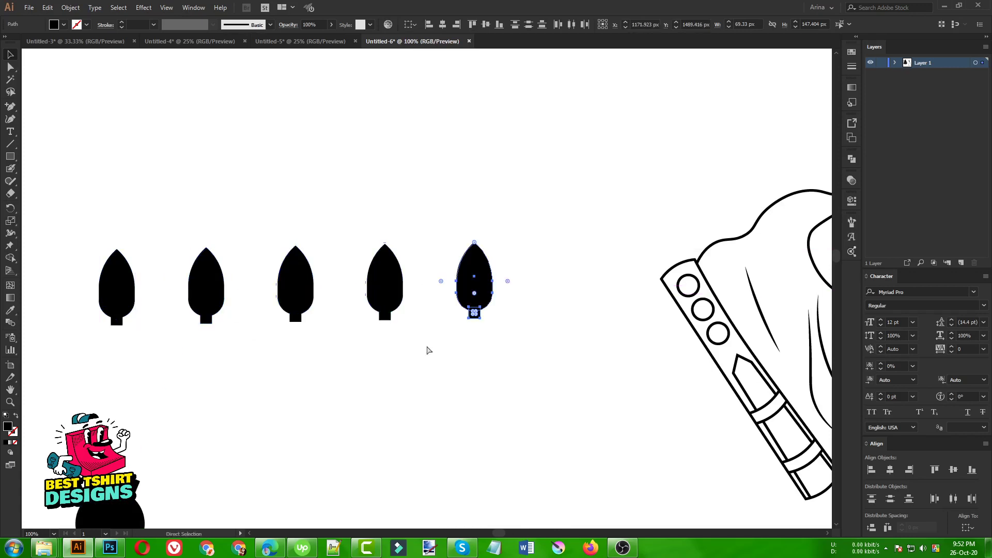
# - Fill the first bulb of the row with red, leaving its socket unselected
pyautogui.click(179, 308)
pyautogui.click(129, 287)
pyautogui.click(64, 25)
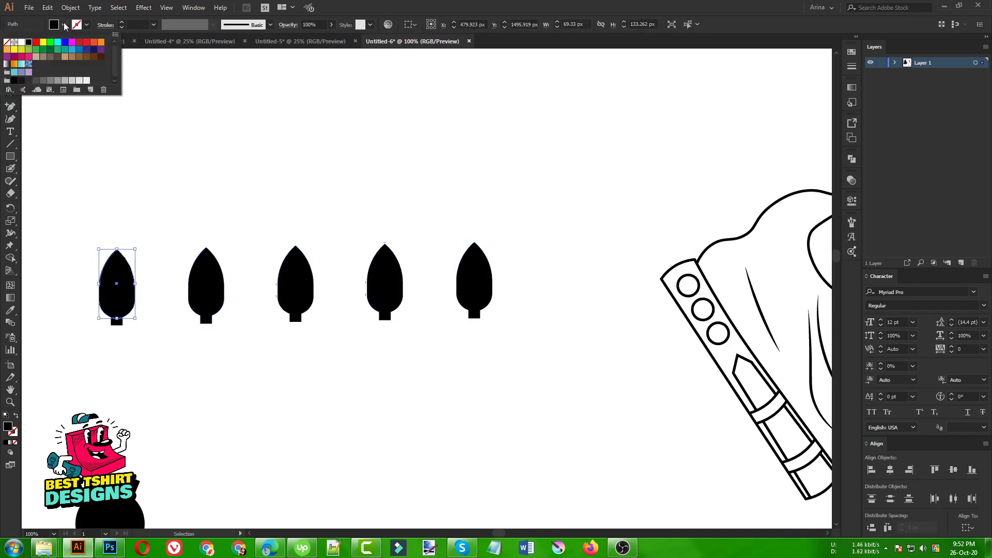
pyautogui.click(36, 42)
# - Select the sockets of all five bulbs together and fill them with light orange
pyautogui.click(206, 276)
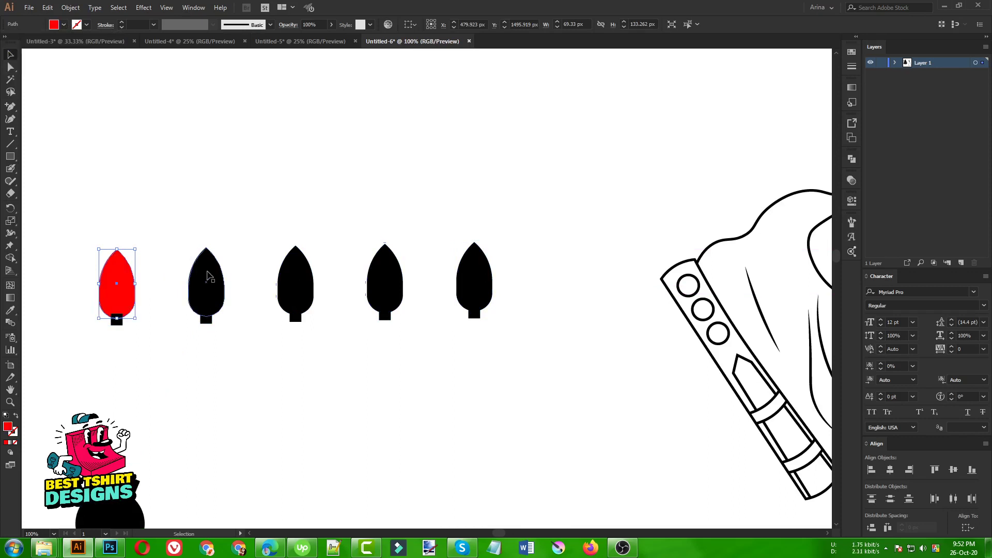
pyautogui.click(205, 276)
pyautogui.moveTo(513, 352); pyautogui.dragTo(74, 320)
pyautogui.moveTo(513, 331); pyautogui.dragTo(346, 318)
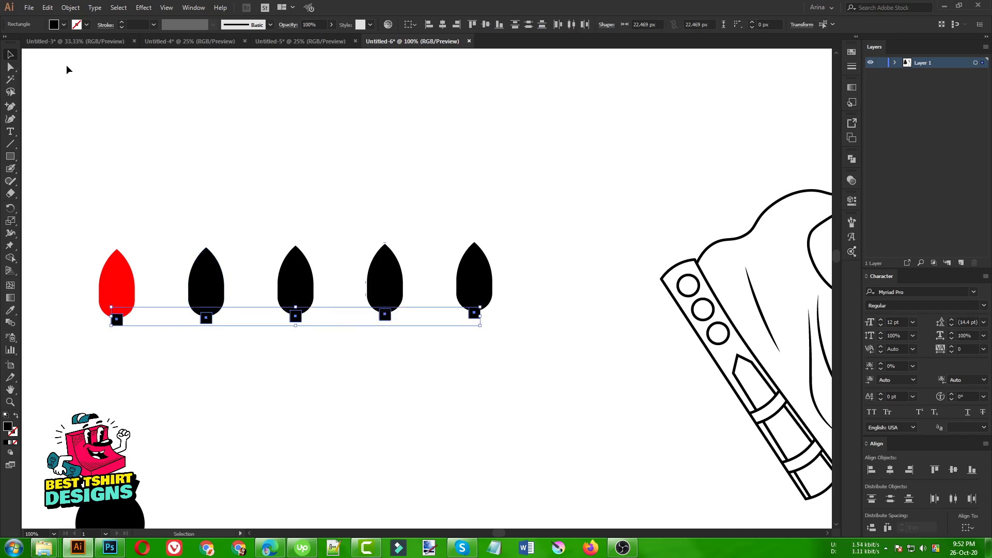
pyautogui.click(63, 25)
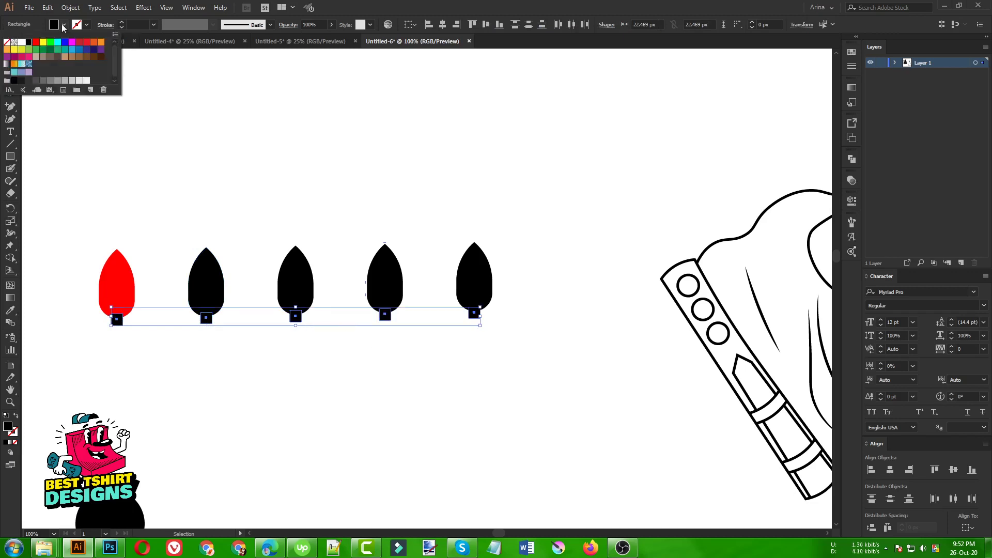
pyautogui.click(9, 51)
pyautogui.click(209, 168)
pyautogui.click(191, 184)
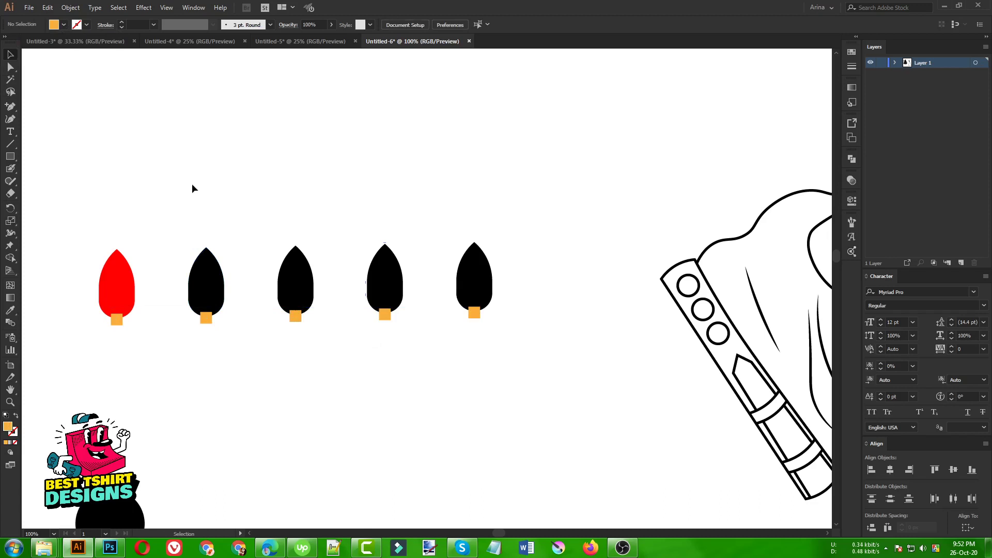
# - Fill the second bulb with light blue and the third bulb with yellow
pyautogui.click(219, 274)
pyautogui.click(60, 27)
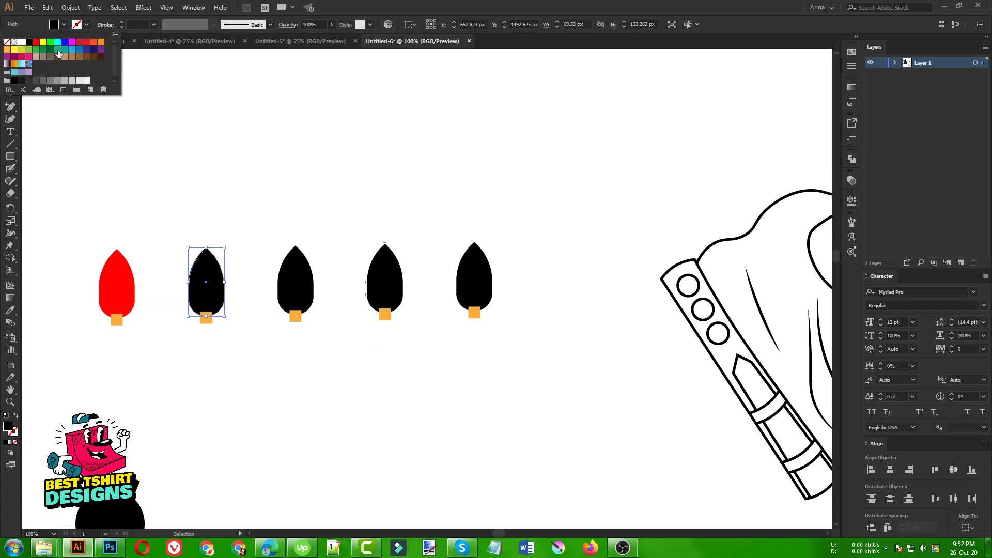
pyautogui.click(78, 50)
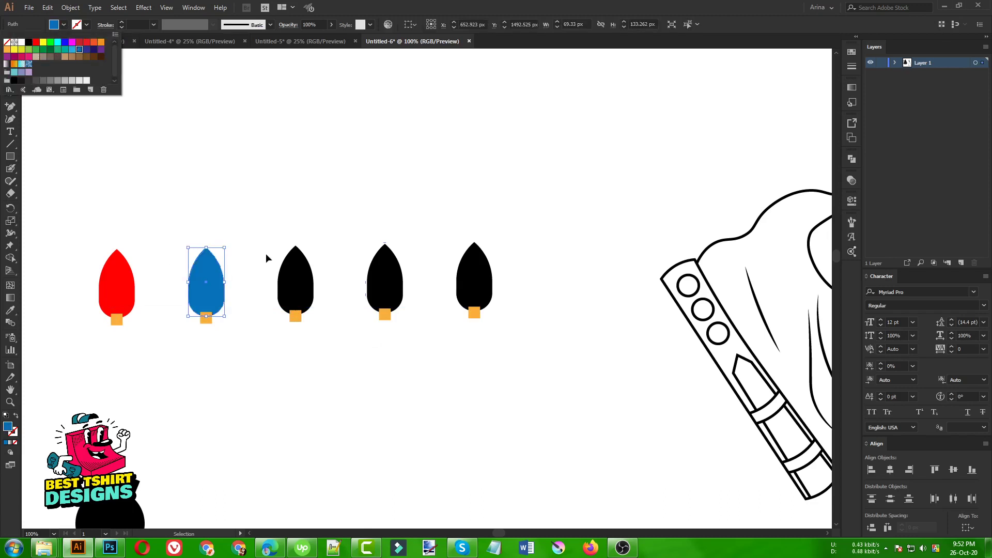
pyautogui.click(72, 49)
pyautogui.click(295, 283)
pyautogui.click(293, 282)
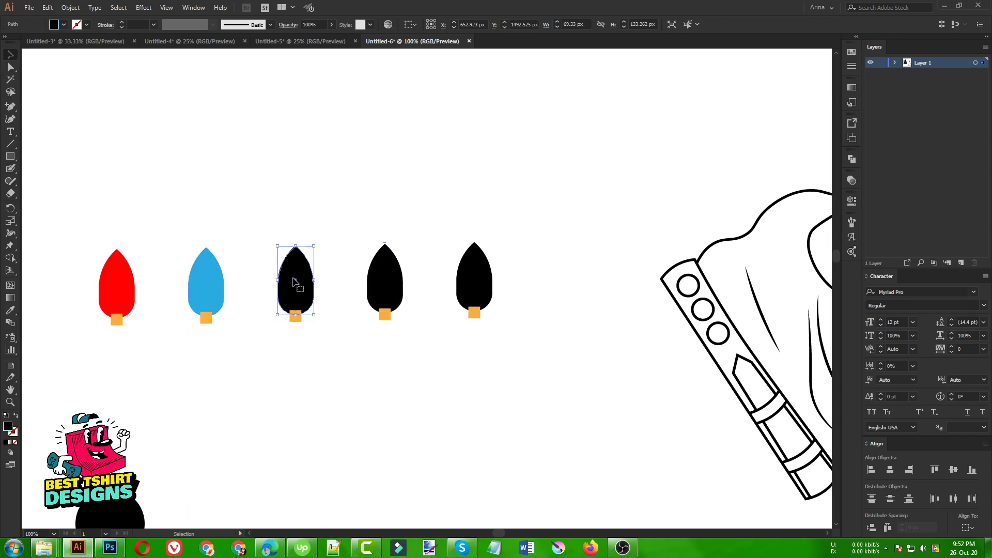
pyautogui.click(64, 25)
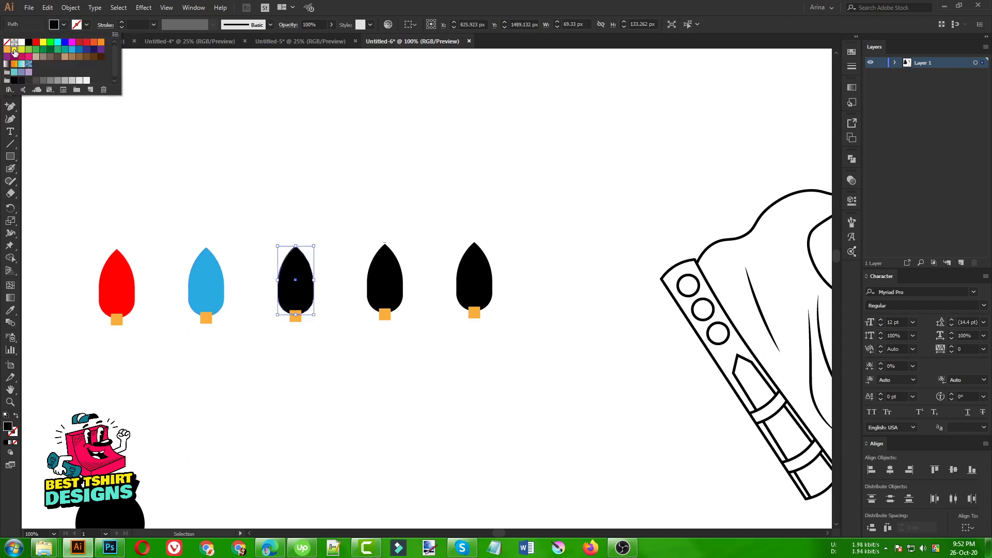
pyautogui.click(14, 50)
# - Fill the fourth bulb with magenta and the fifth bulb with green
pyautogui.click(396, 287)
pyautogui.doubleClick(395, 285)
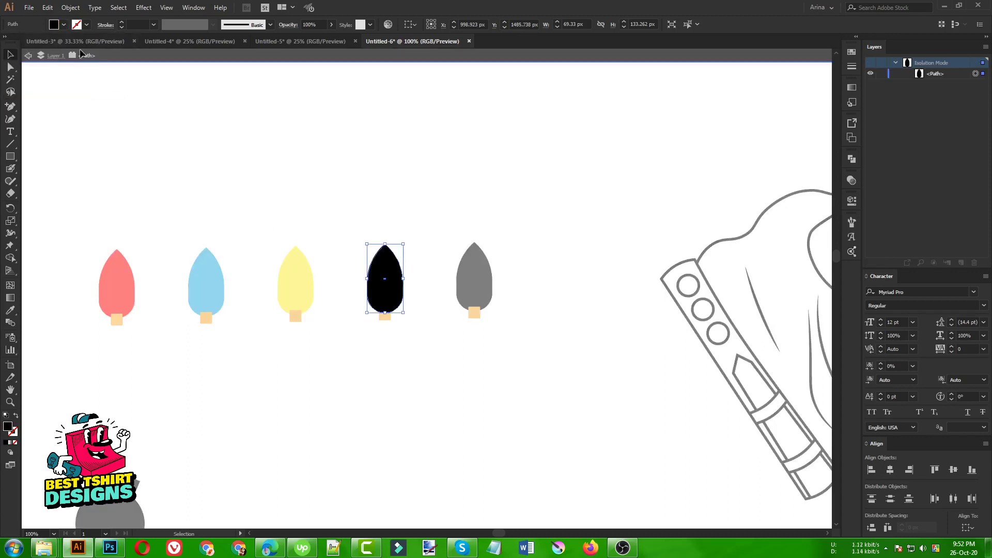
pyautogui.doubleClick(292, 214)
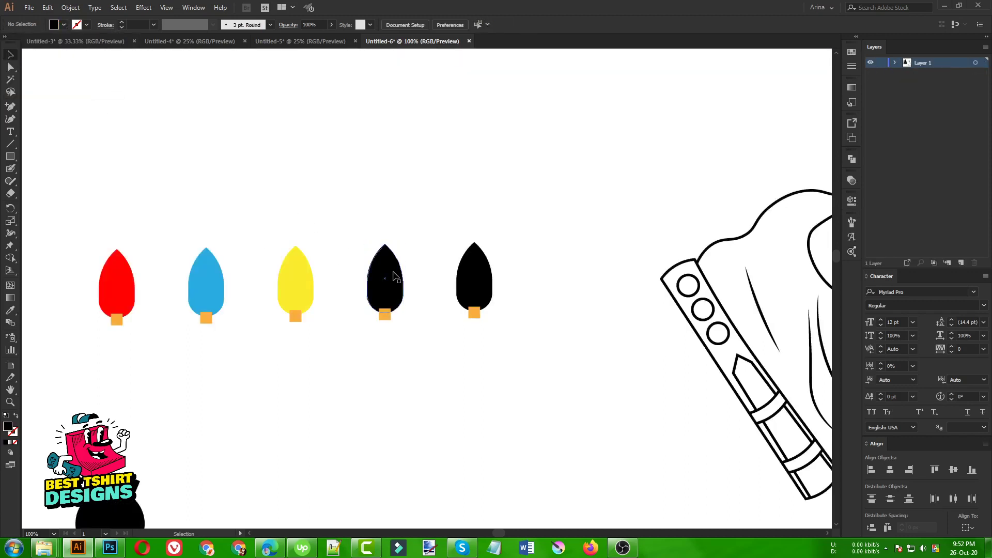
pyautogui.click(64, 25)
pyautogui.click(71, 43)
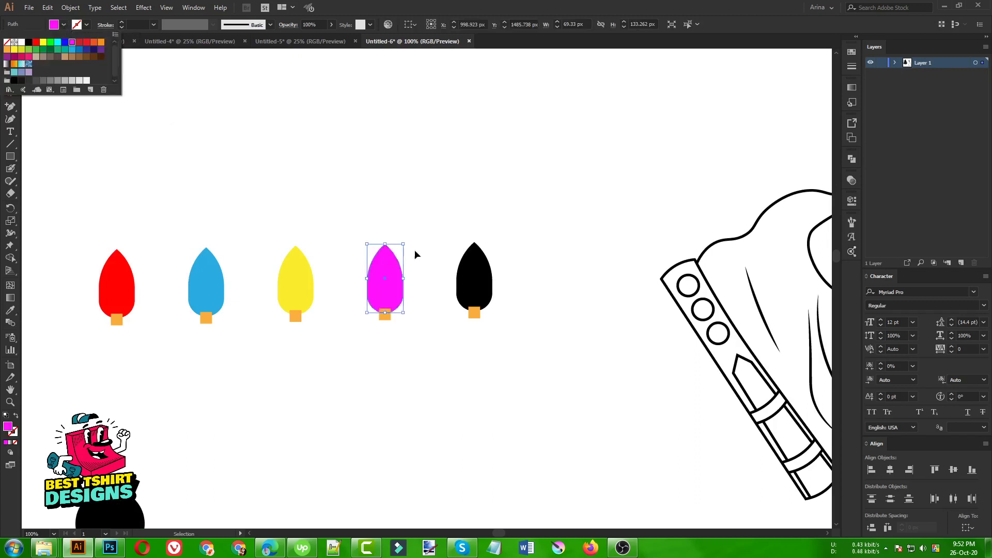
pyautogui.click(470, 266)
pyautogui.click(470, 266)
pyautogui.click(64, 25)
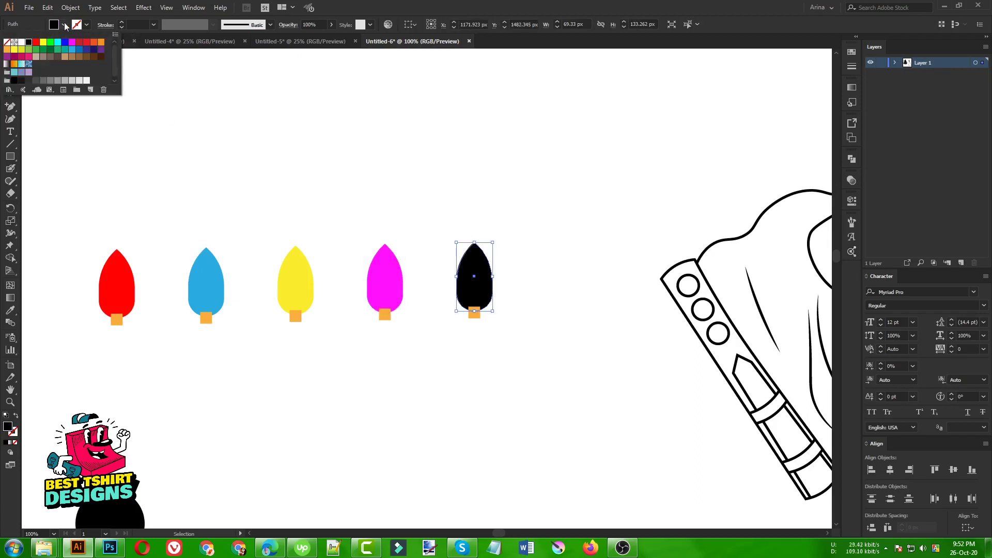
pyautogui.click(51, 50)
pyautogui.press('Escape')
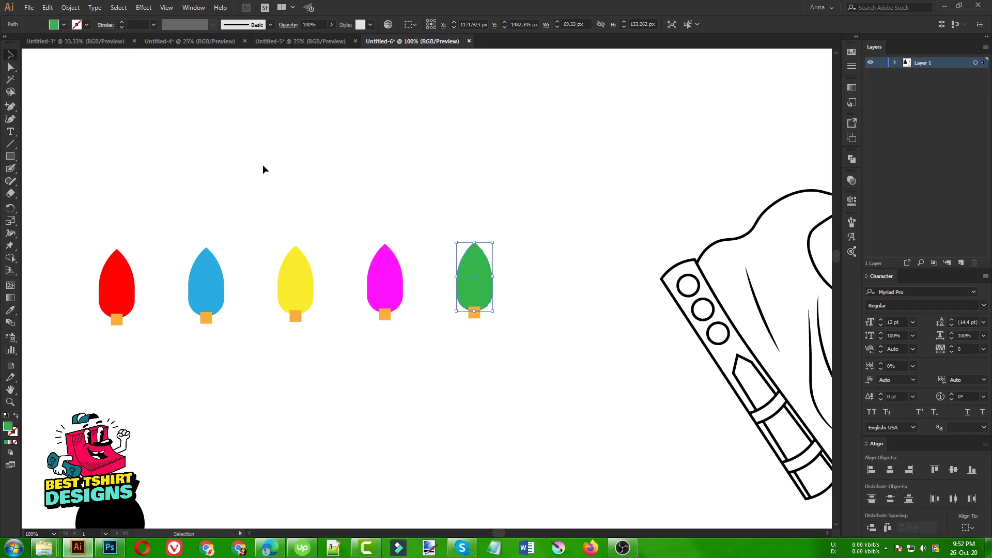
pyautogui.click(228, 173)
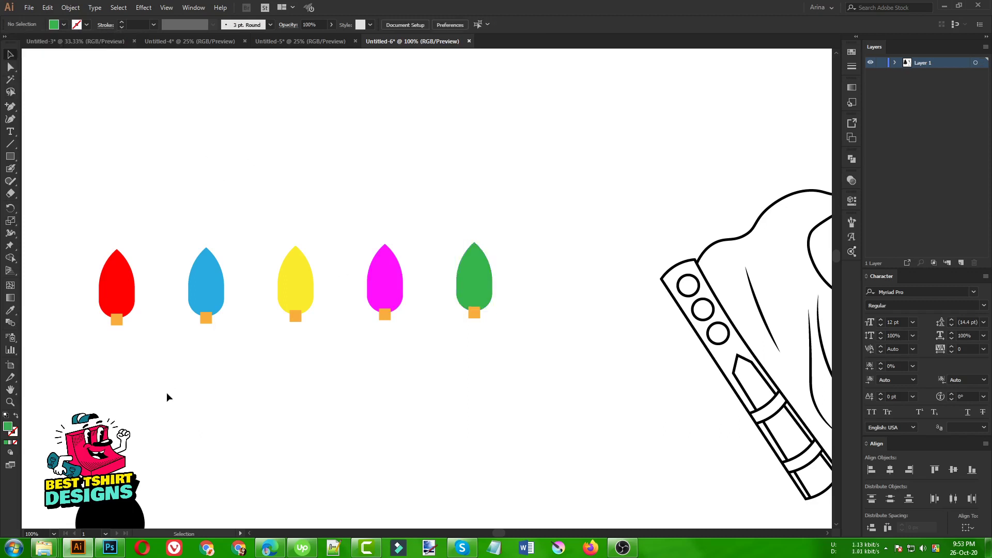
# - Move the five colored bulbs in front of their orange sockets in the stacking order
pyautogui.moveTo(165, 355); pyautogui.dragTo(519, 287)
pyautogui.press('a')
pyautogui.press('Delete')
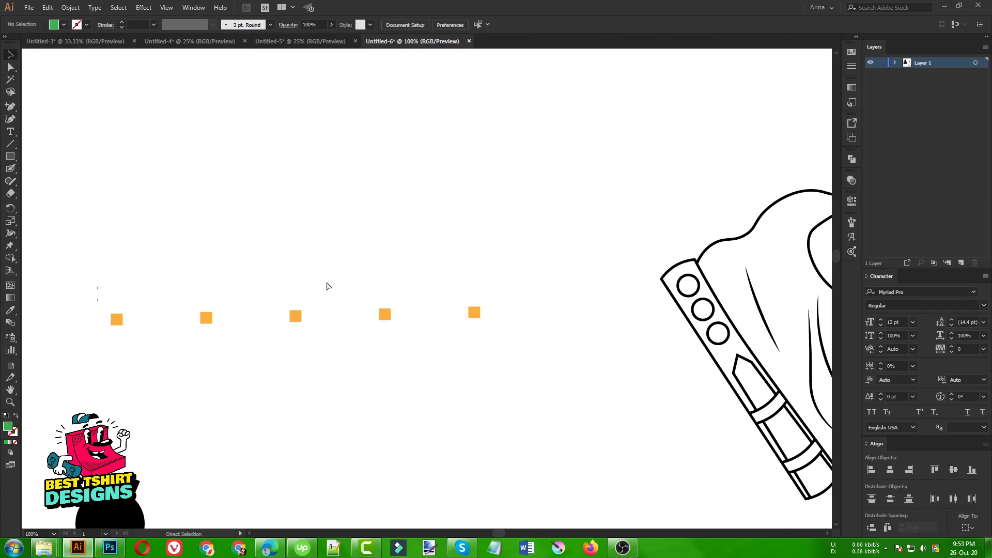
pyautogui.hotkey('ctrl', 'z')
pyautogui.press('v')
pyautogui.click(221, 377)
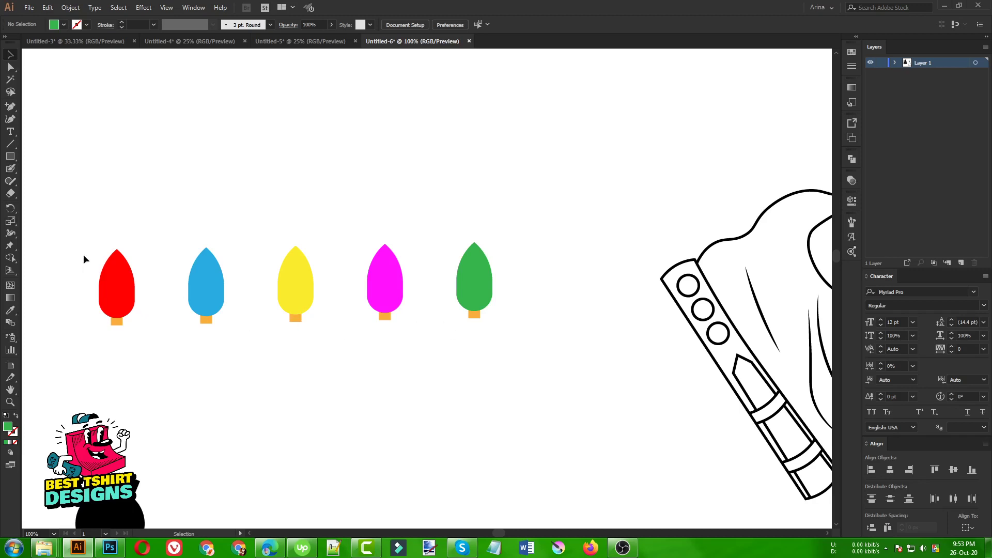
# - Group each colored bulb with its own socket
pyautogui.moveTo(82, 254); pyautogui.dragTo(153, 342)
pyautogui.moveTo(173, 216); pyautogui.dragTo(254, 351)
pyautogui.moveTo(266, 234); pyautogui.dragTo(334, 353)
pyautogui.moveTo(349, 221); pyautogui.dragTo(518, 378)
# - Align the five bulb groups on their vertical centers so the row is level
pyautogui.moveTo(528, 330); pyautogui.dragTo(111, 214)
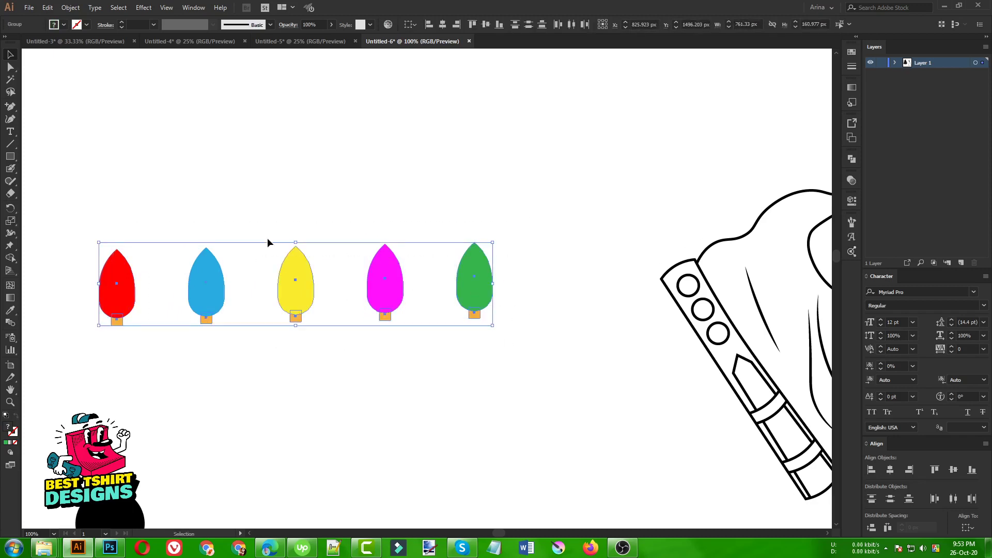
pyautogui.click(485, 24)
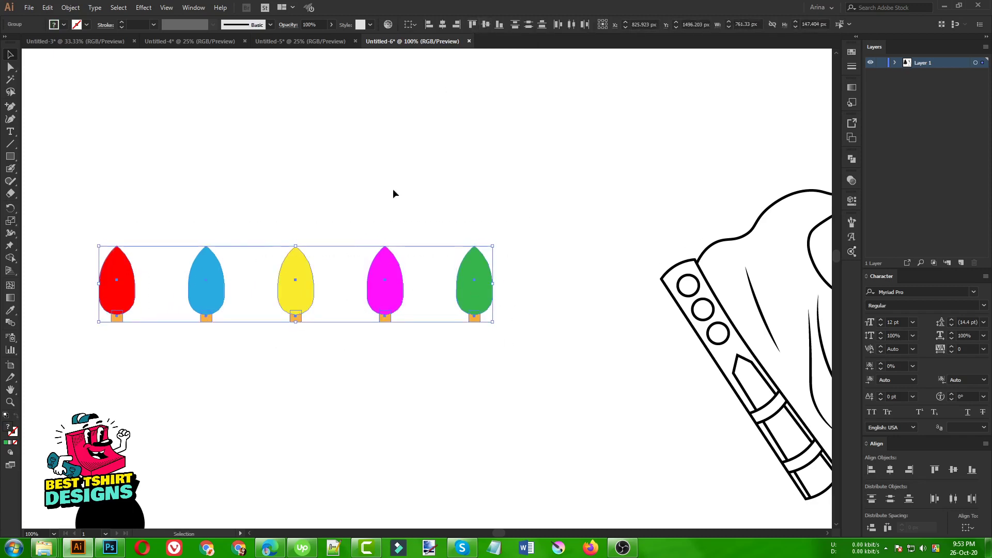
pyautogui.click(369, 199)
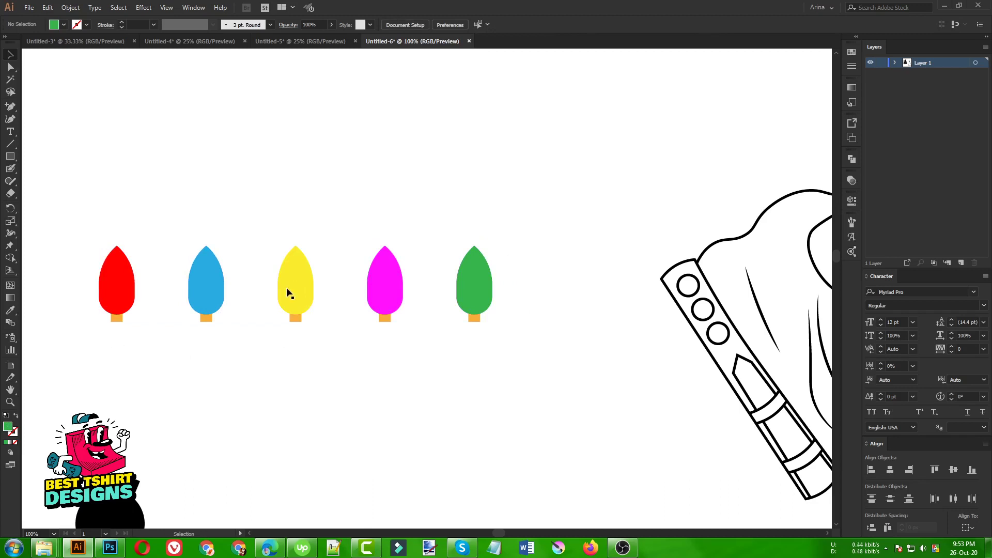
# - Duplicate the bulb row, rotate the copy 180°, and place it just below, staggered between the upper bulbs with sockets facing
pyautogui.moveTo(86, 255); pyautogui.dragTo(510, 378)
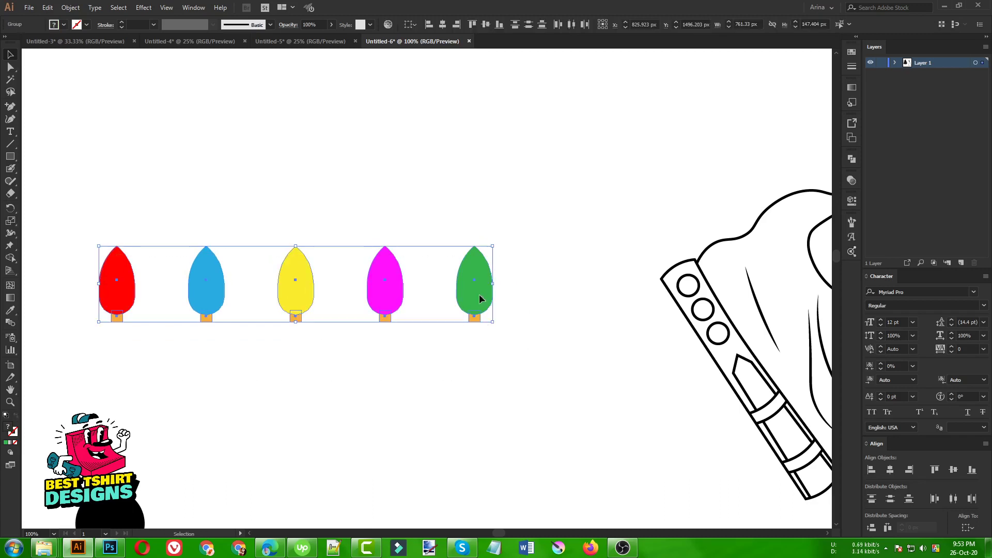
pyautogui.moveTo(479, 296); pyautogui.dragTo(257, 364)
pyautogui.click(476, 438)
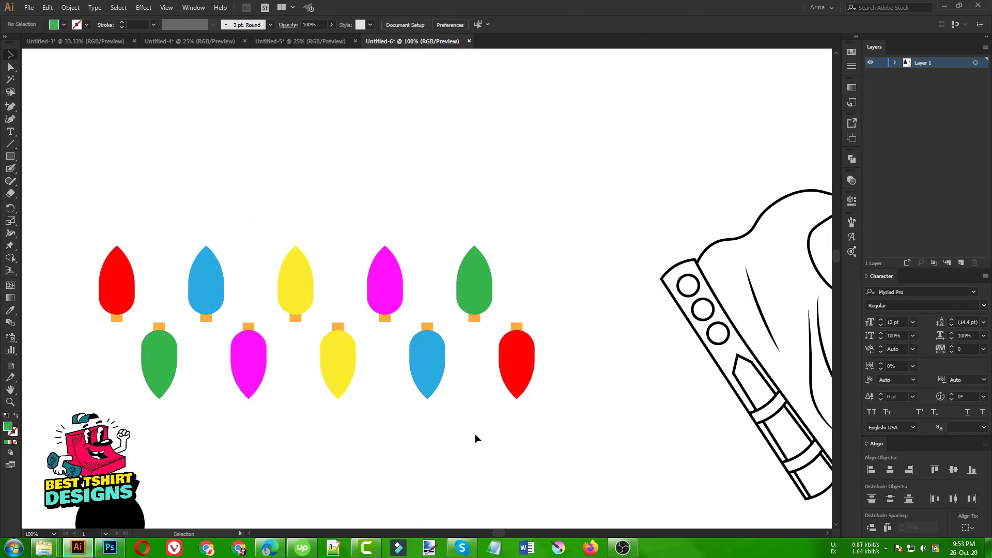
# - Draw a horizontal line about 843 px long between the two bulb rows, along their sockets
pyautogui.click(13, 146)
pyautogui.moveTo(99, 324); pyautogui.dragTo(535, 325)
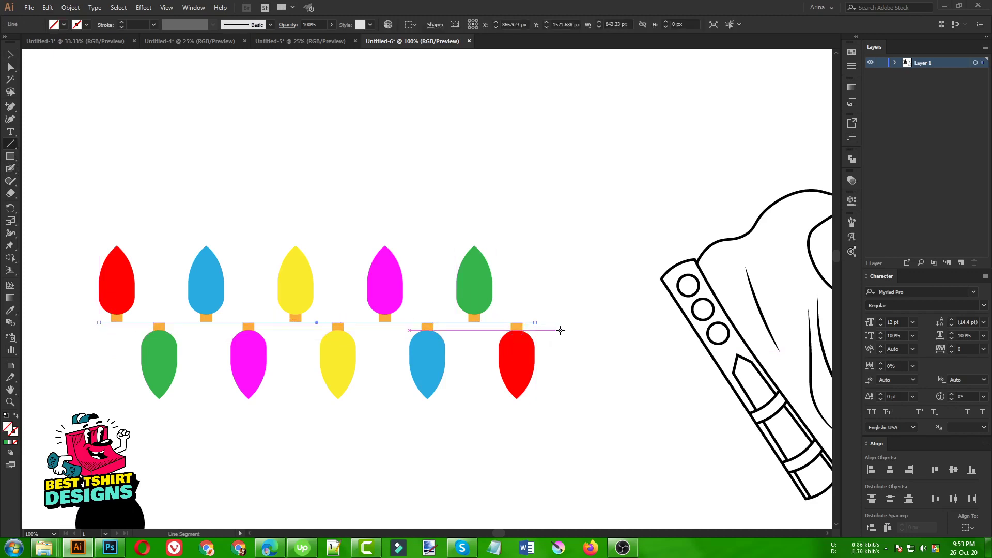
pyautogui.press('v')
pyautogui.click(559, 330)
pyautogui.click(447, 324)
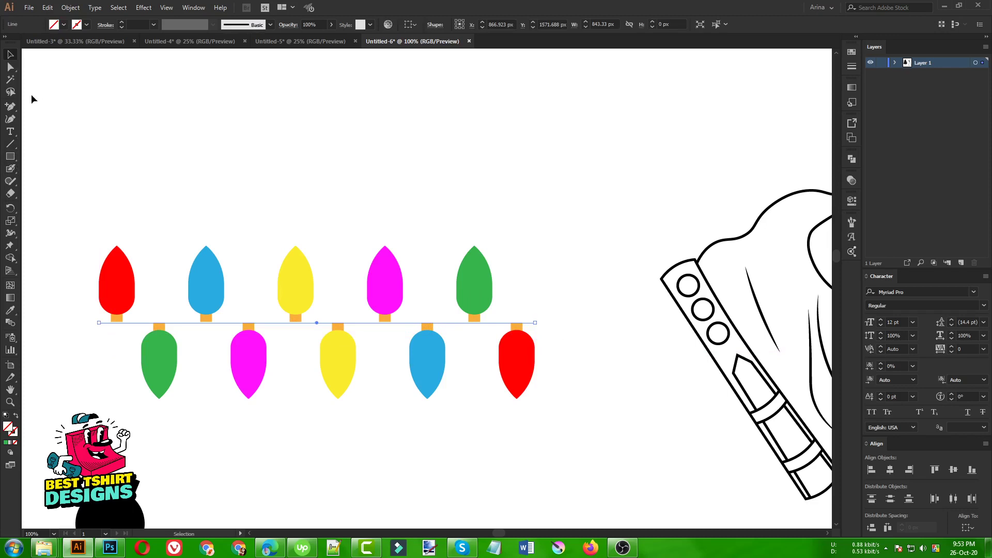
# - Give the line a light orange stroke matching the sockets, with a weight of 10 pt
pyautogui.click(87, 25)
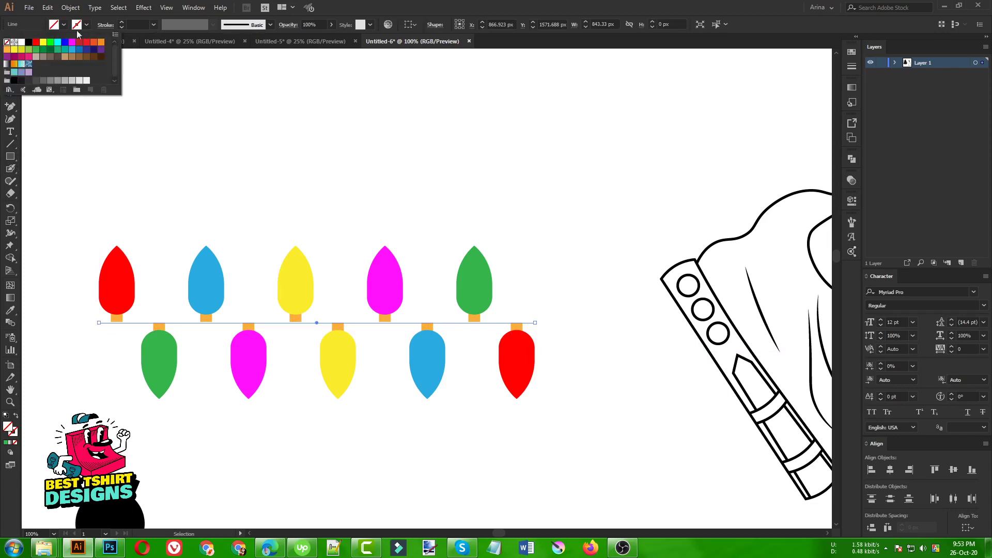
pyautogui.click(29, 42)
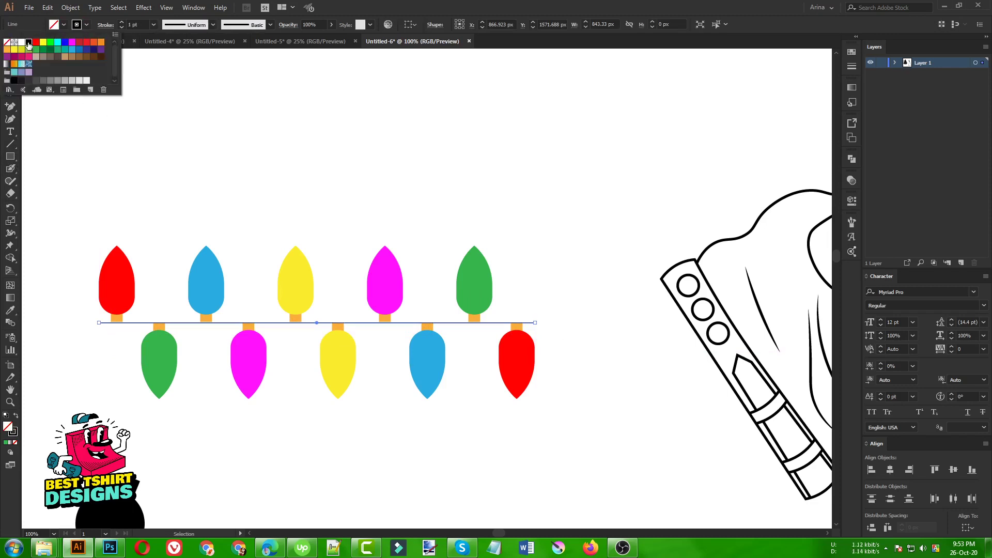
pyautogui.click(80, 43)
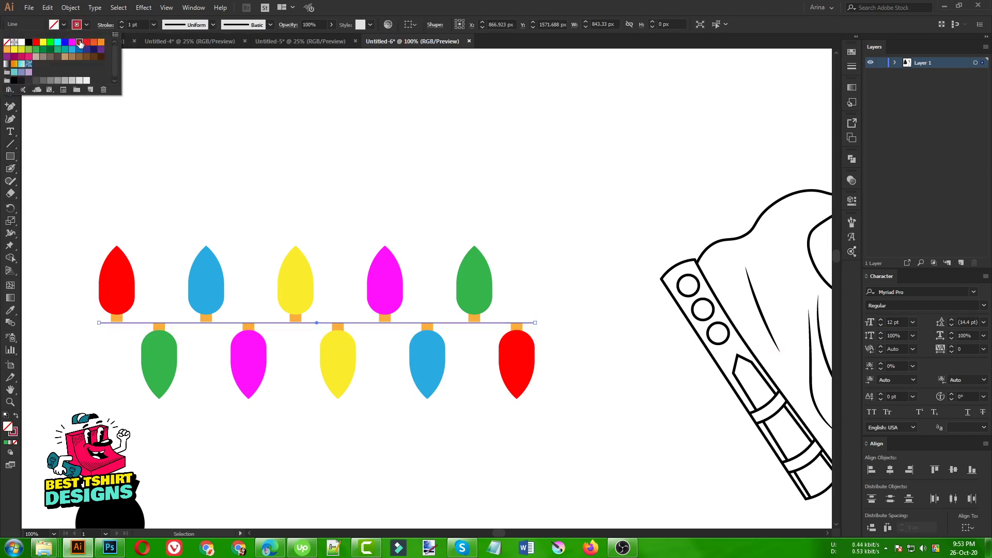
pyautogui.click(8, 50)
pyautogui.click(157, 85)
pyautogui.scroll(9, 145, 24)
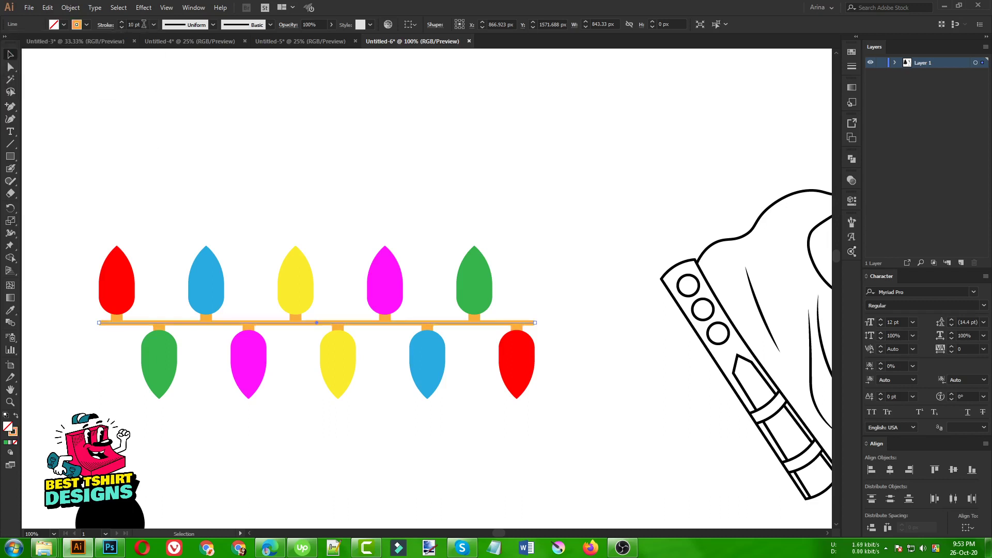
pyautogui.click(145, 24)
pyautogui.click(216, 152)
pyautogui.click(217, 154)
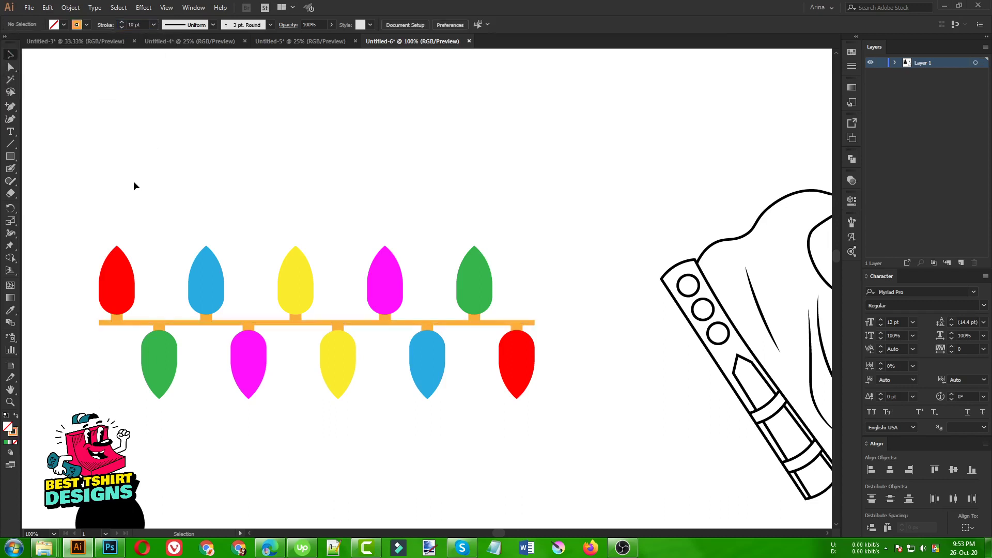
# - Expand the fill and stroke of the orange line into a solid shape
pyautogui.click(186, 322)
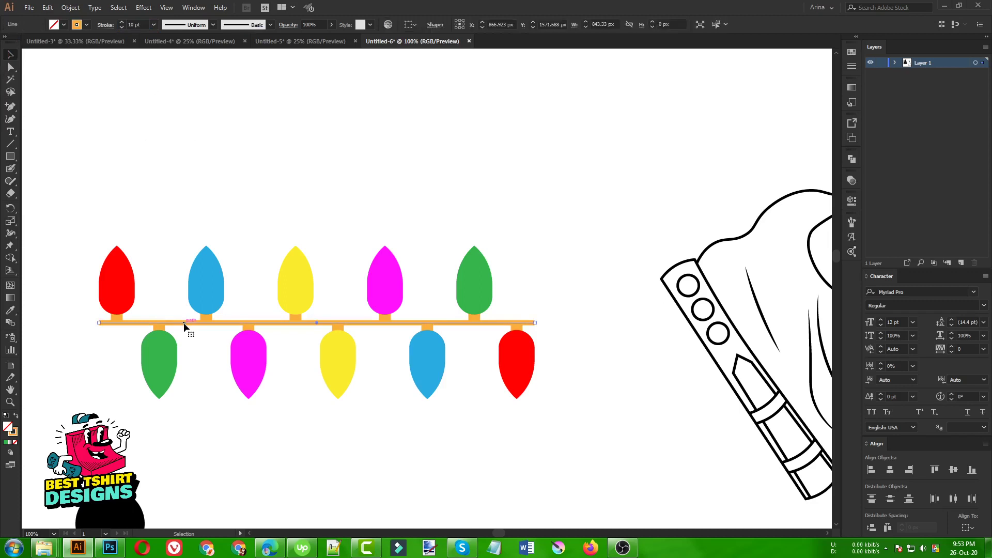
pyautogui.click(78, 8)
pyautogui.click(91, 122)
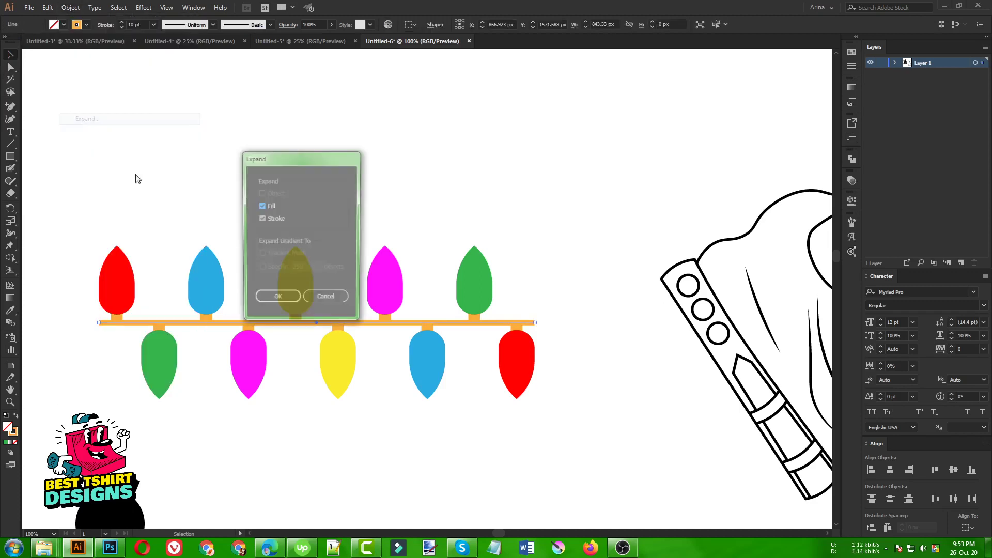
pyautogui.click(277, 300)
pyautogui.click(268, 176)
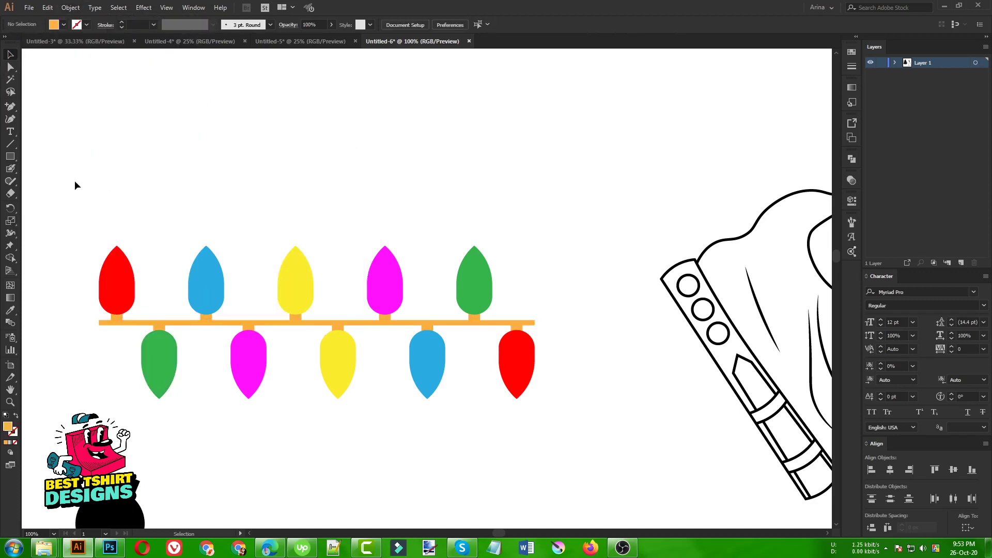
# - Scale the whole string of lights down to about 601 by 211 px beside the bulldog tree
pyautogui.moveTo(73, 182); pyautogui.dragTo(578, 432)
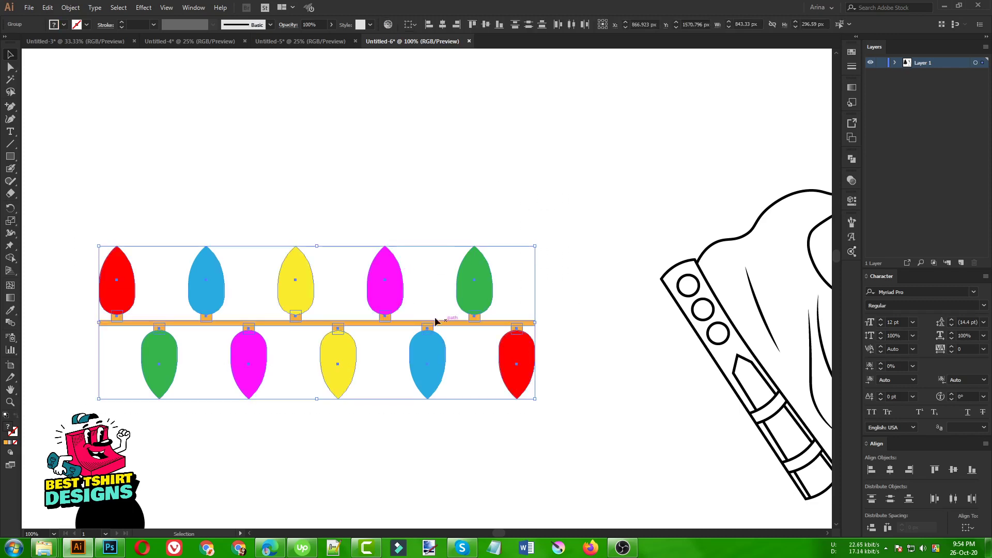
pyautogui.hotkey('ctrl', '-')
pyautogui.hotkey('ctrl', '-')
pyautogui.hotkey('ctrl', '-')
pyautogui.hotkey('ctrl', '-')
pyautogui.hotkey('ctrl', '-')
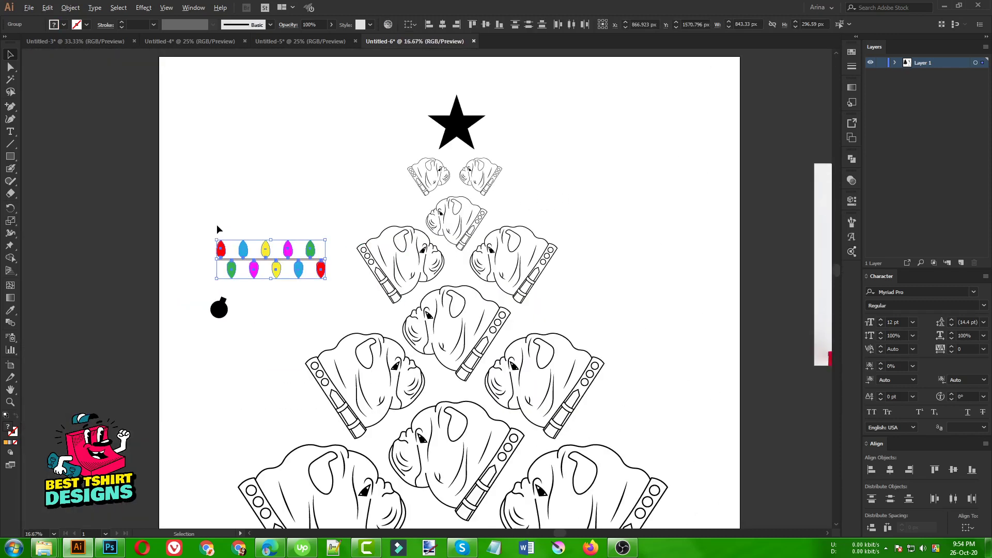
pyautogui.moveTo(290, 248); pyautogui.dragTo(270, 249)
pyautogui.scroll(3, 275, 237)
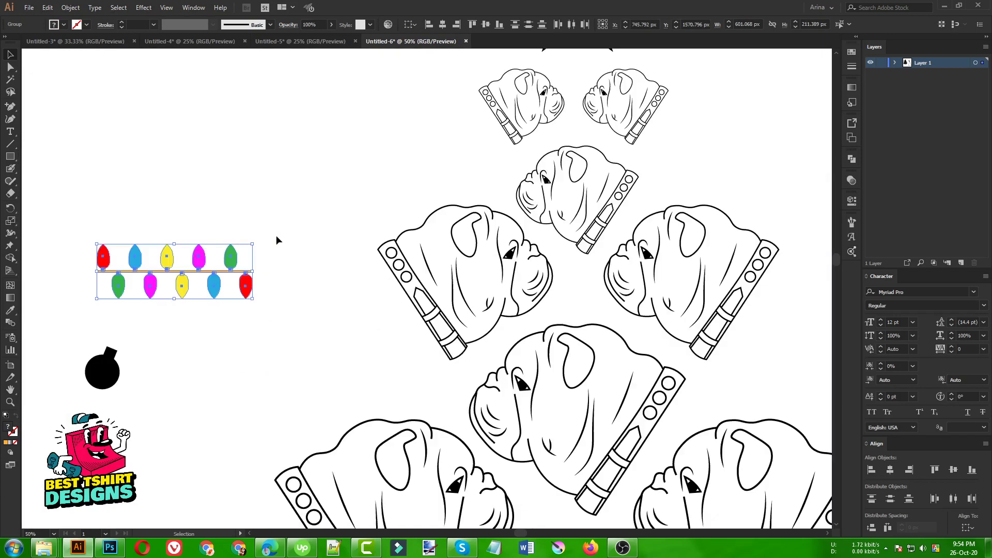
# - Create a pattern brush from the string of lights, with the fit set to Approximate path
pyautogui.click(280, 268)
pyautogui.click(250, 285)
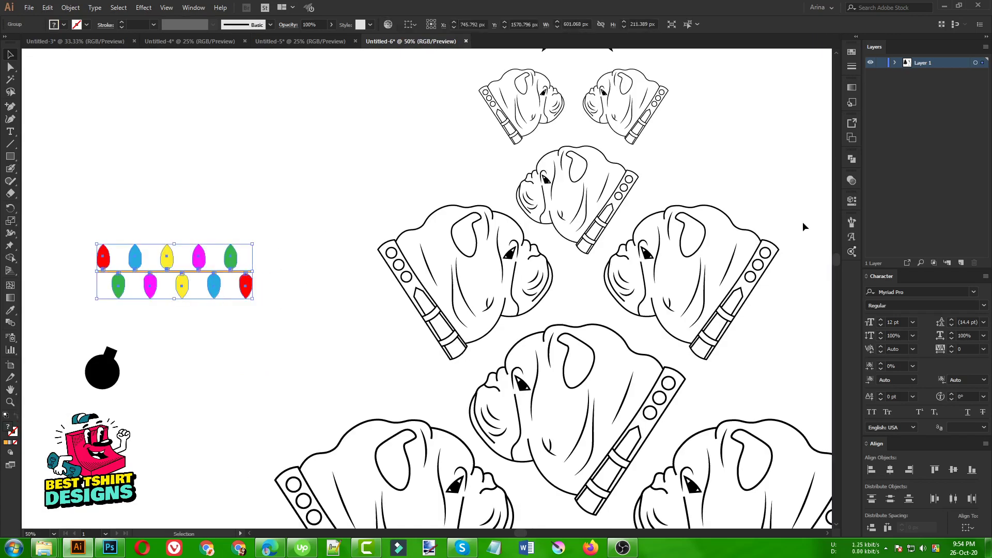
pyautogui.click(852, 224)
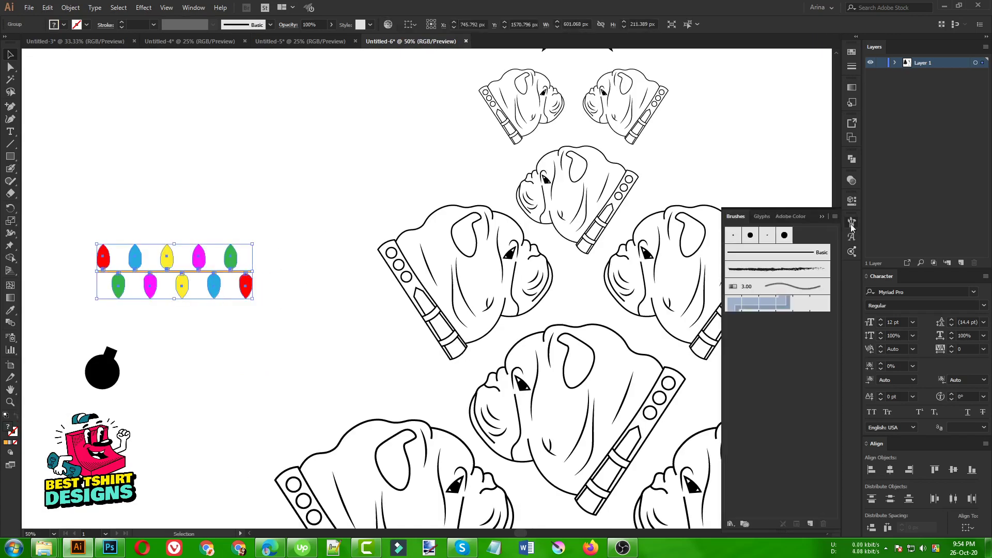
pyautogui.click(810, 523)
pyautogui.click(342, 206)
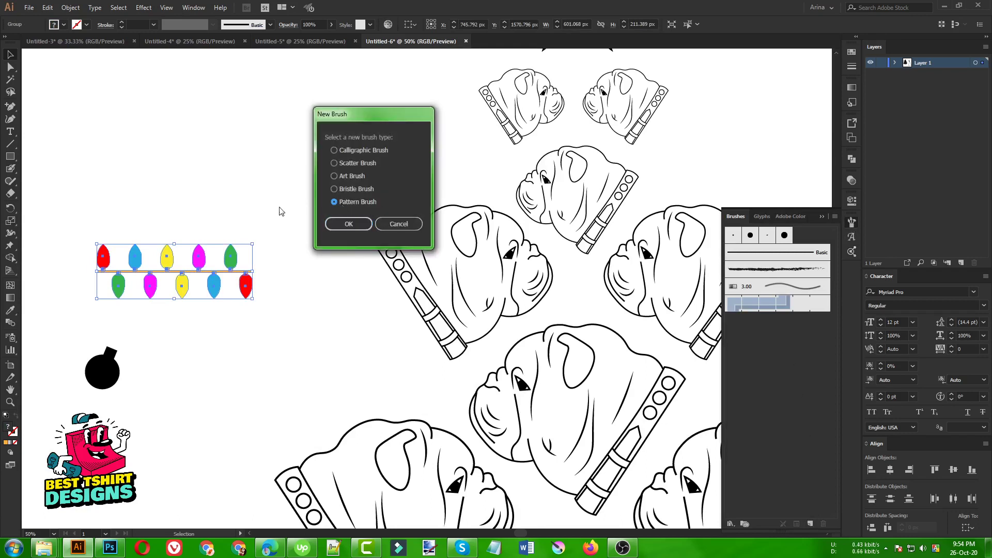
pyautogui.click(339, 224)
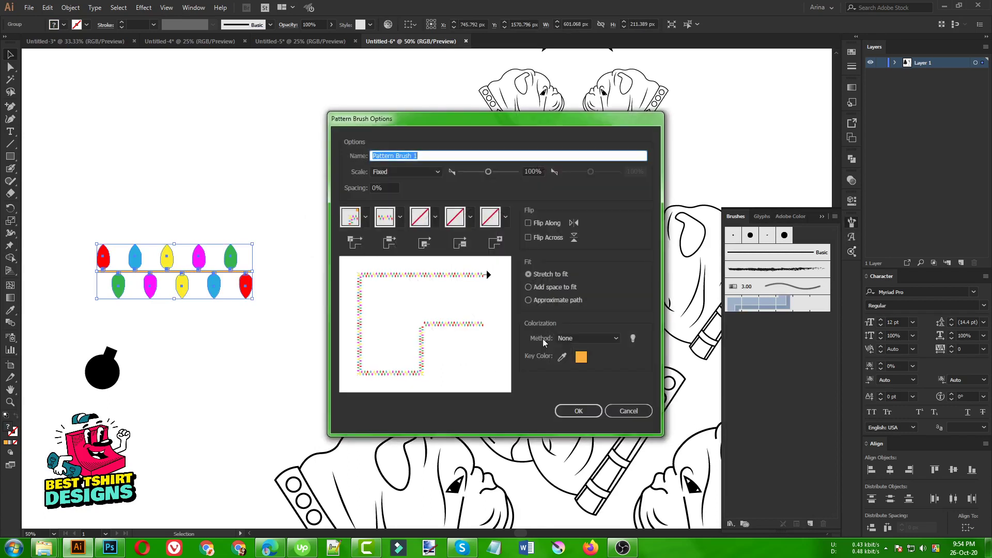
pyautogui.click(533, 302)
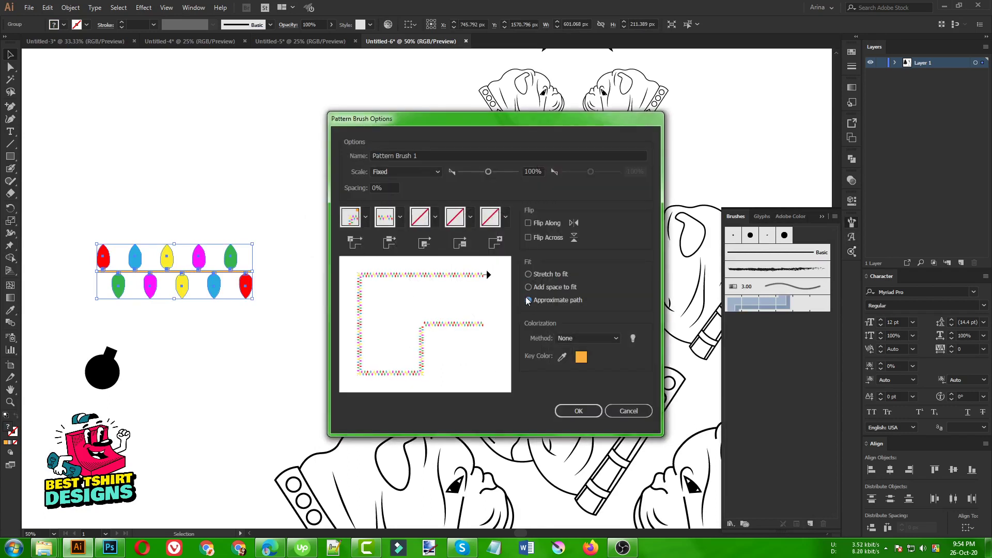
pyautogui.click(577, 411)
pyautogui.click(323, 337)
# - Move the string of lights and the black round ornament off the artboard, onto the empty canvas beside it
pyautogui.scroll(-3, 82, 173)
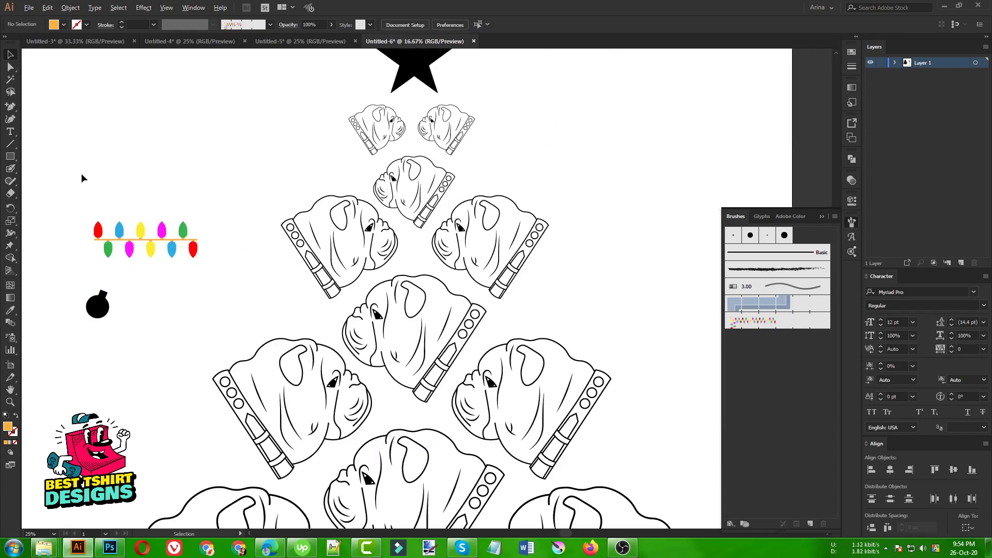
pyautogui.moveTo(69, 171); pyautogui.dragTo(137, 256)
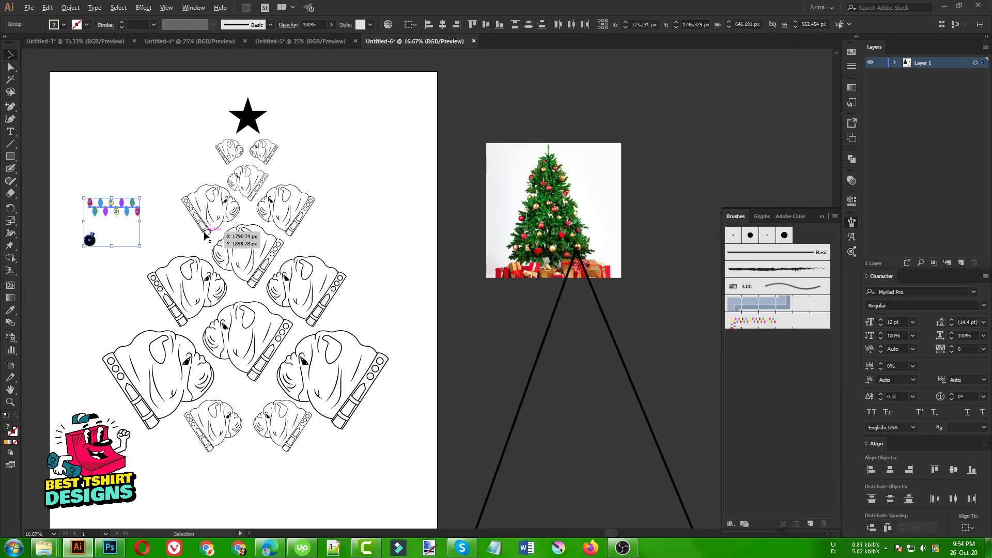
pyautogui.scroll(-1, 207, 222)
pyautogui.moveTo(198, 220); pyautogui.dragTo(98, 217)
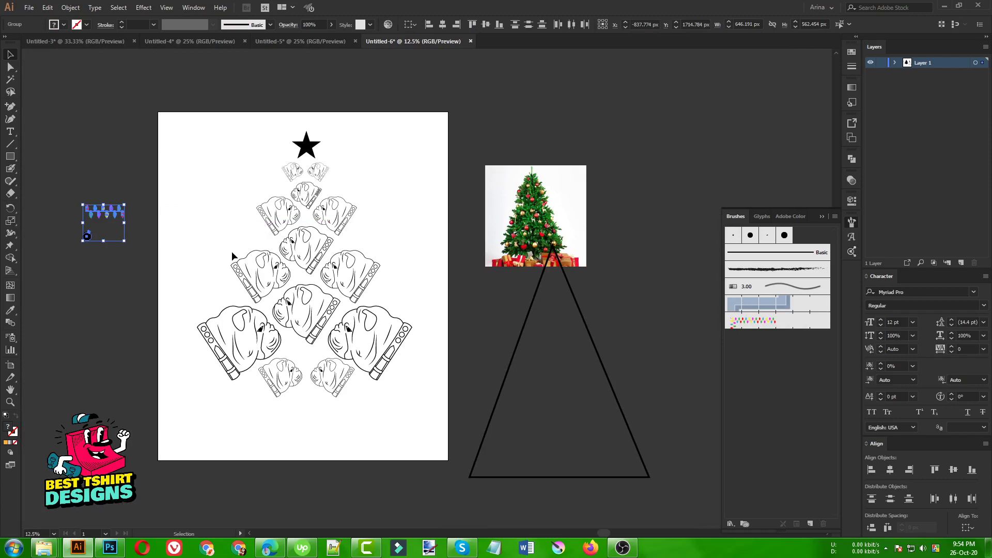
pyautogui.click(417, 272)
pyautogui.scroll(1, 417, 272)
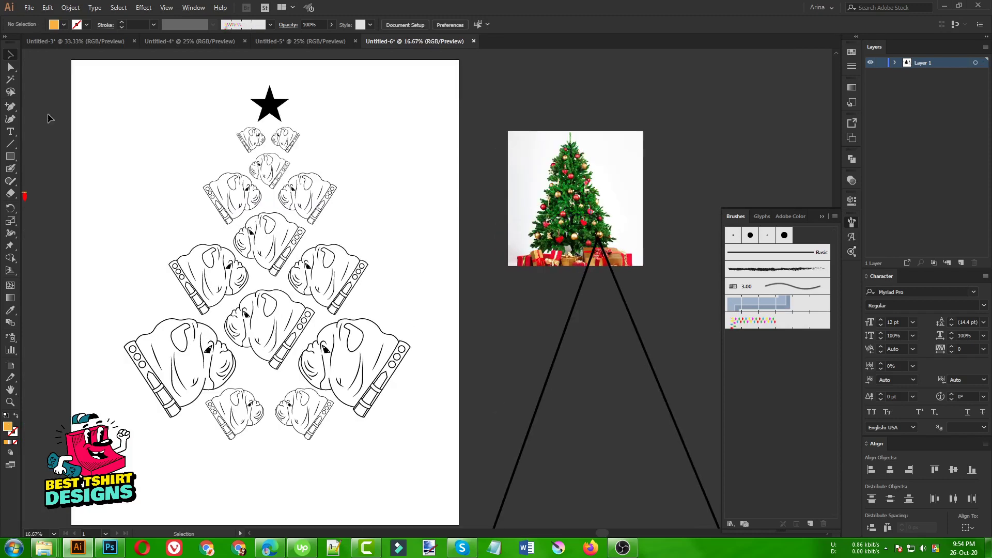
# - Draw a zigzag path across the bulldog tree with the Curvature tool, from beside the star down to the lowest heads
pyautogui.click(11, 121)
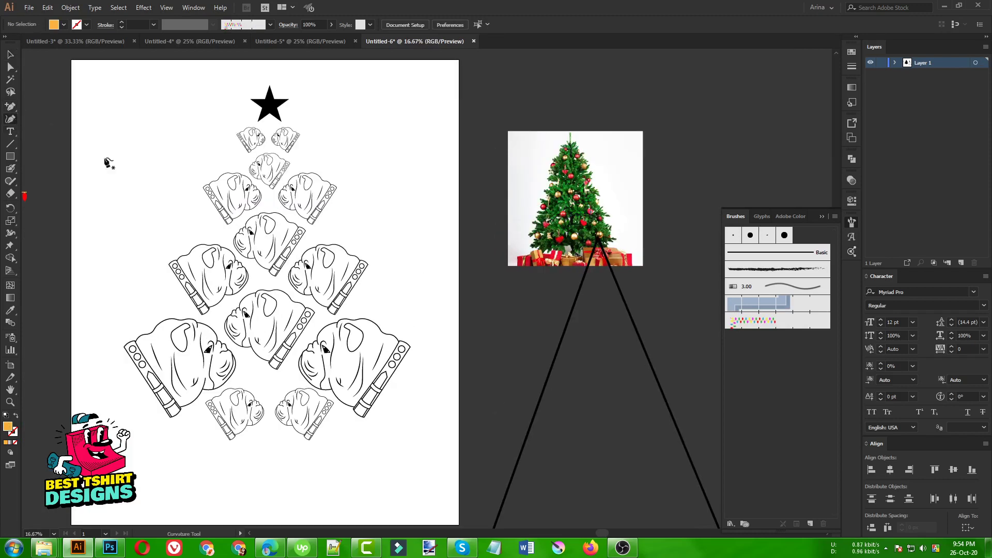
pyautogui.click(214, 120)
pyautogui.click(269, 192)
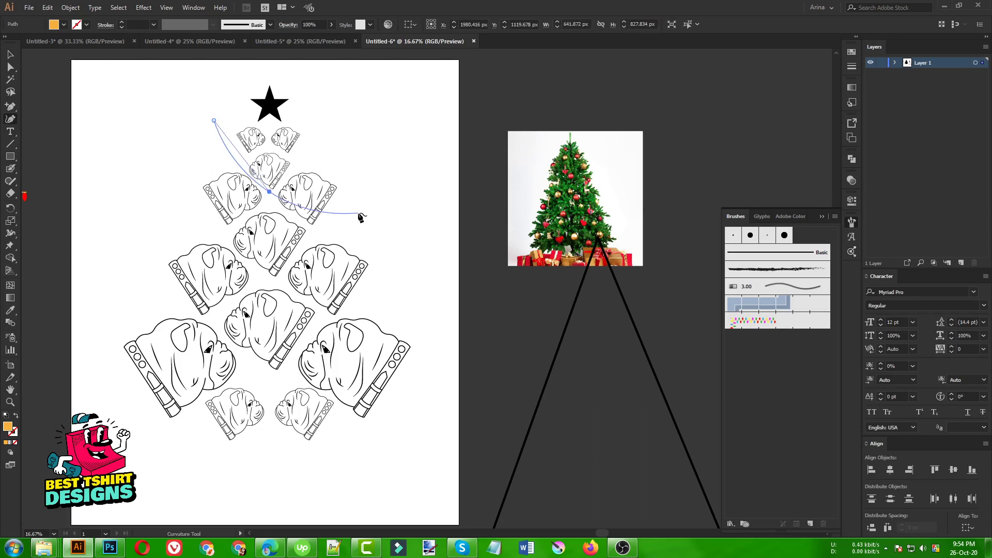
pyautogui.click(358, 213)
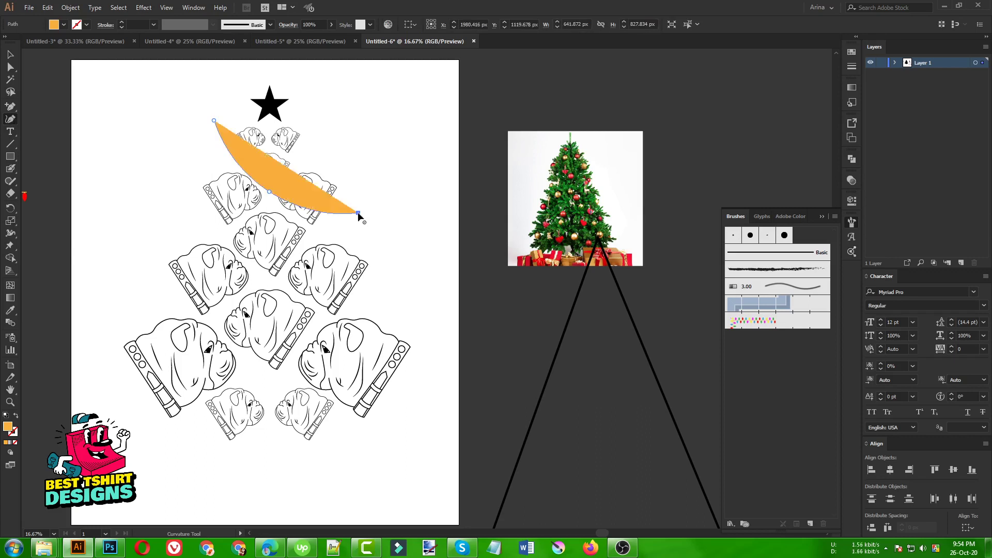
pyautogui.click(257, 277)
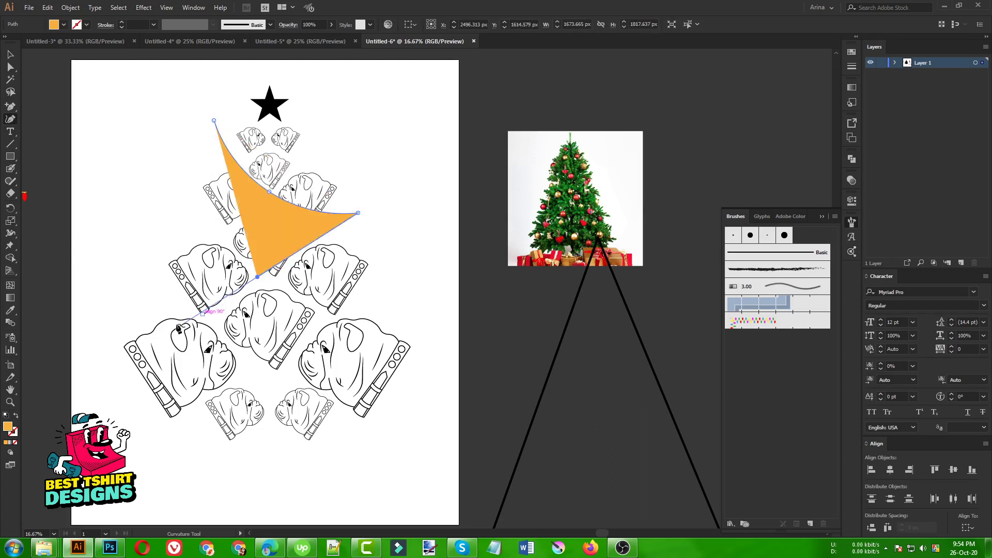
pyautogui.click(158, 294)
pyautogui.click(305, 337)
pyautogui.click(402, 405)
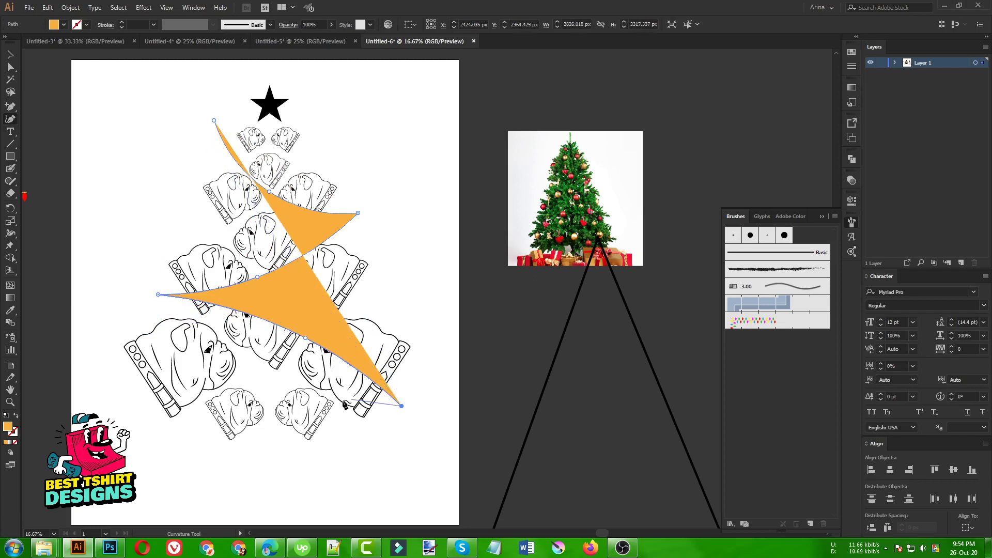
pyautogui.click(260, 389)
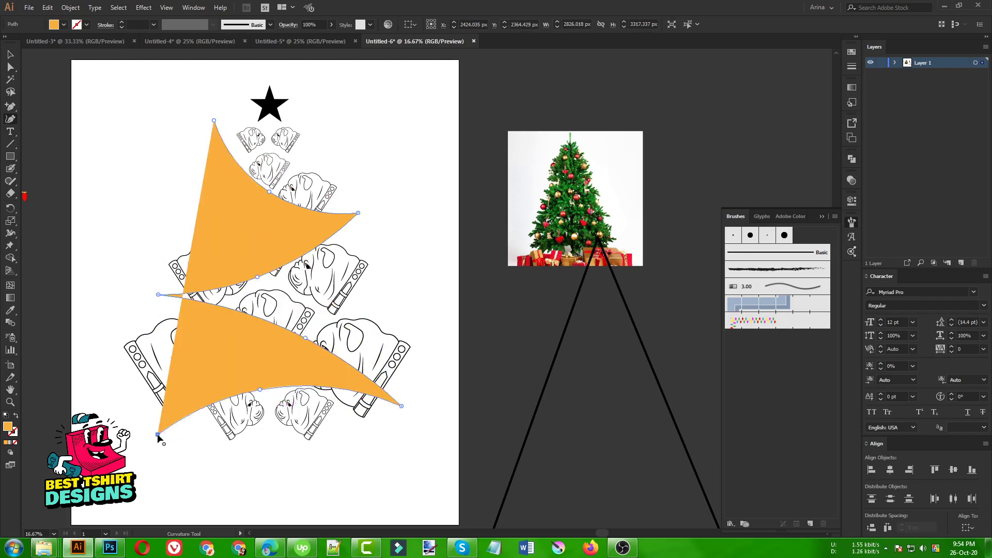
pyautogui.click(156, 431)
pyautogui.press('v')
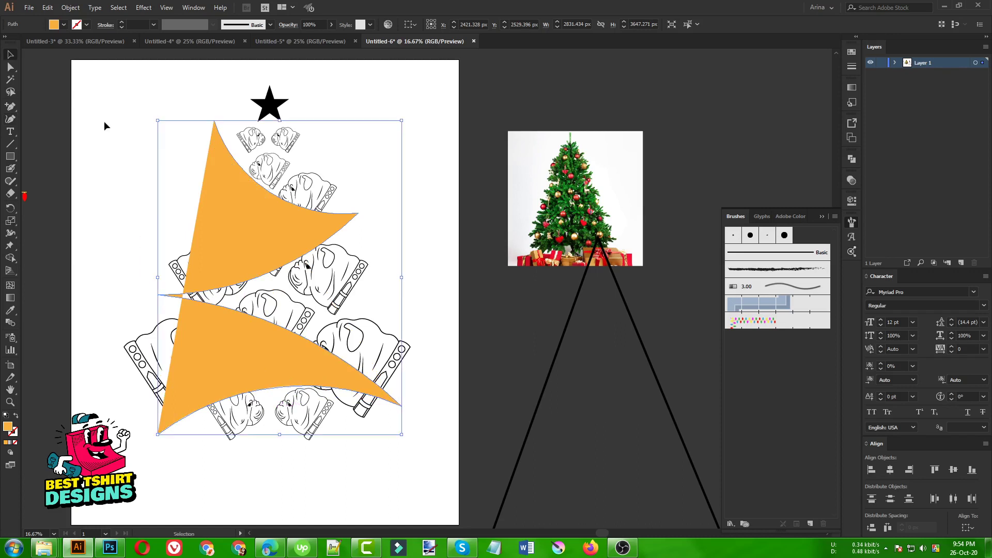
# - Swap the zigzag path's fill and stroke, leaving it unfilled with an orange stroke
pyautogui.hotkey('ctrl', 'shift', 'a')
pyautogui.click(220, 187)
pyautogui.hotkey('shift', 'x')
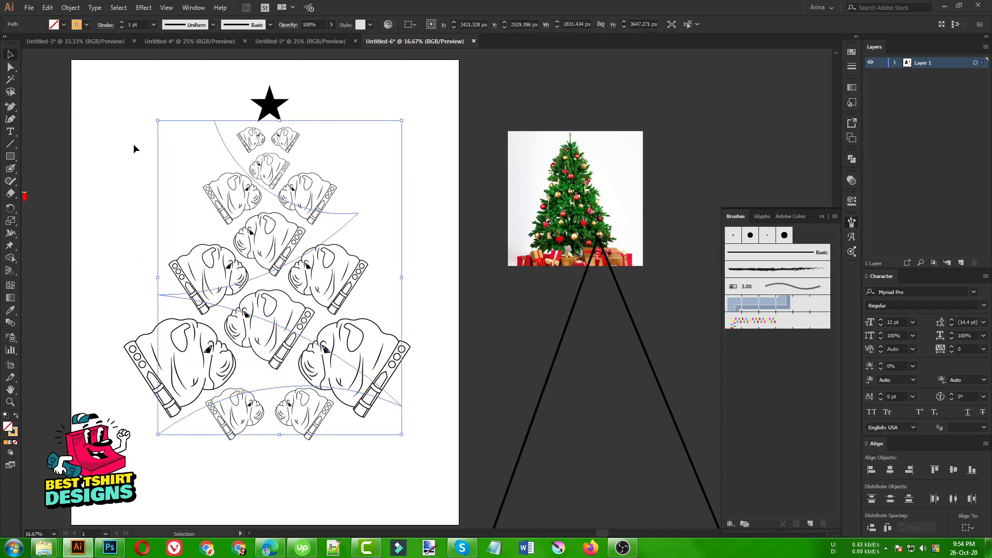
pyautogui.click(140, 157)
# - Try the string-of-lights pattern brush on the zigzag path at a 0.75 pt stroke weight, and delete the path
pyautogui.click(351, 219)
pyautogui.click(758, 325)
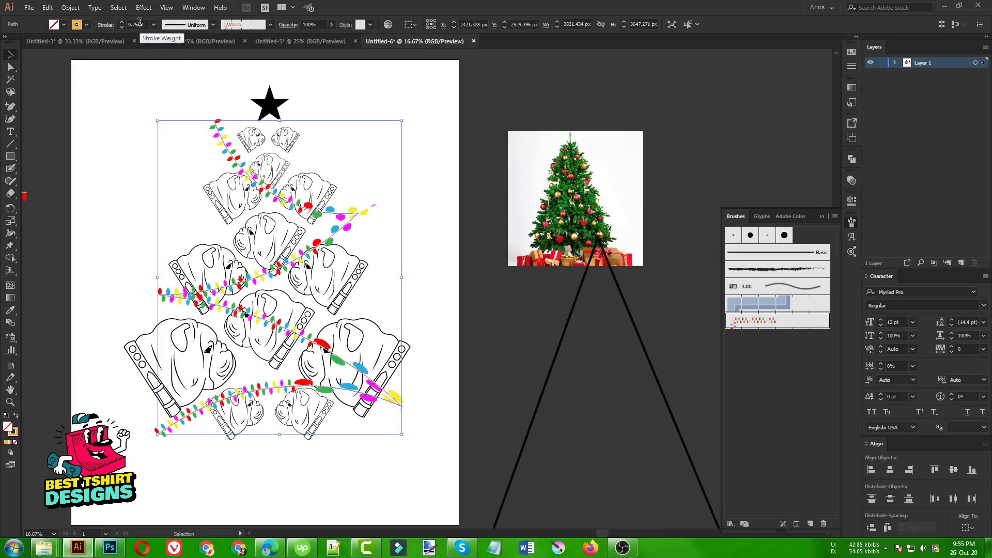
pyautogui.scroll(-1, 140, 22)
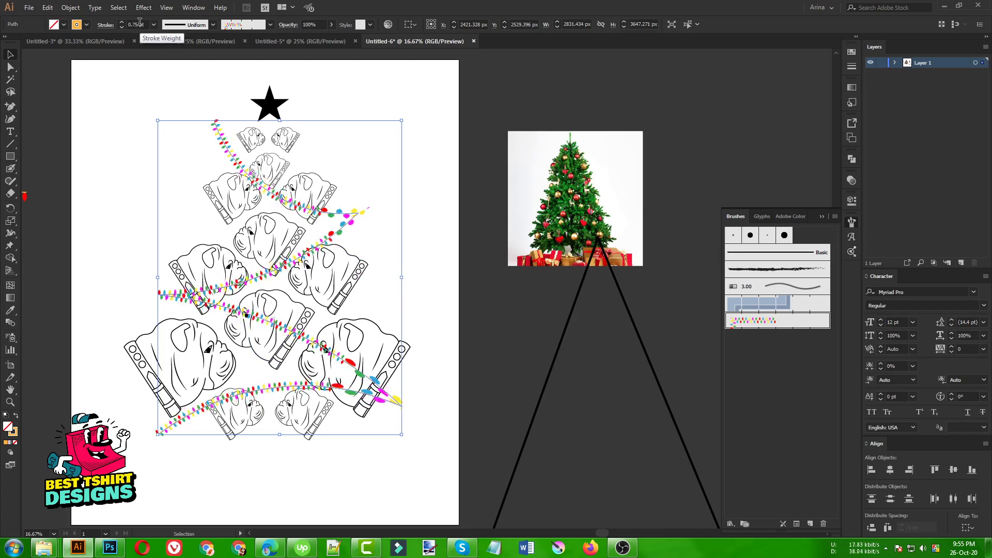
pyautogui.scroll(1, 199, 299)
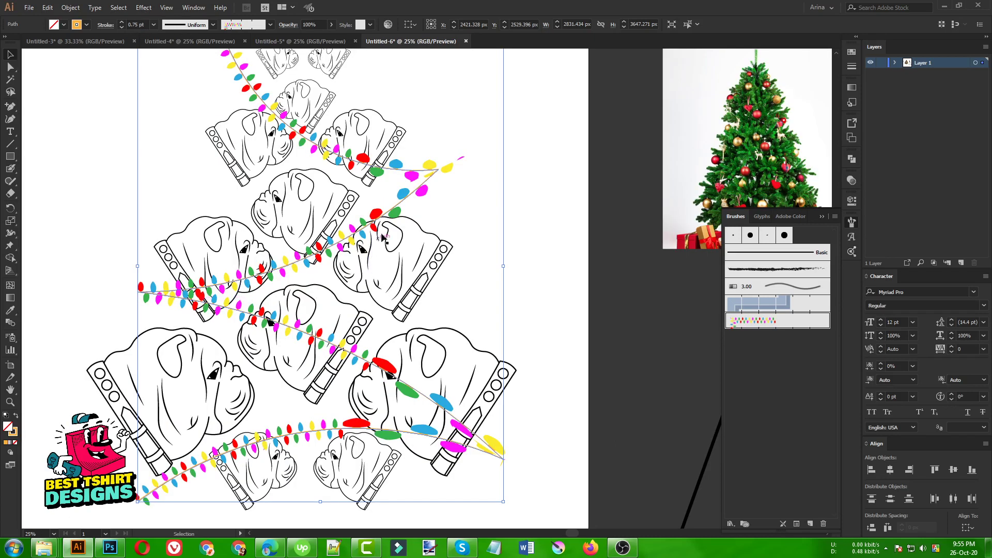
pyautogui.scroll(-2, 426, 172)
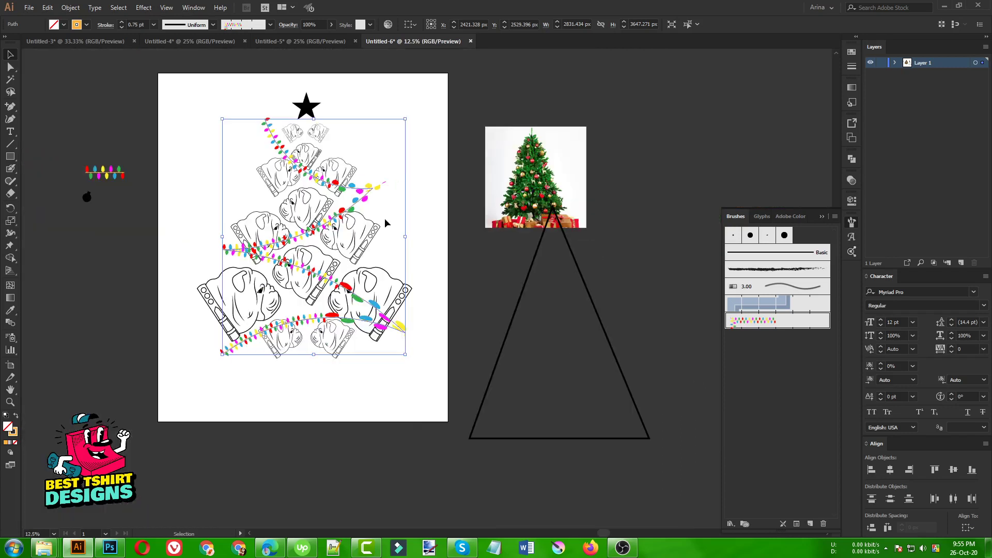
pyautogui.press('Delete')
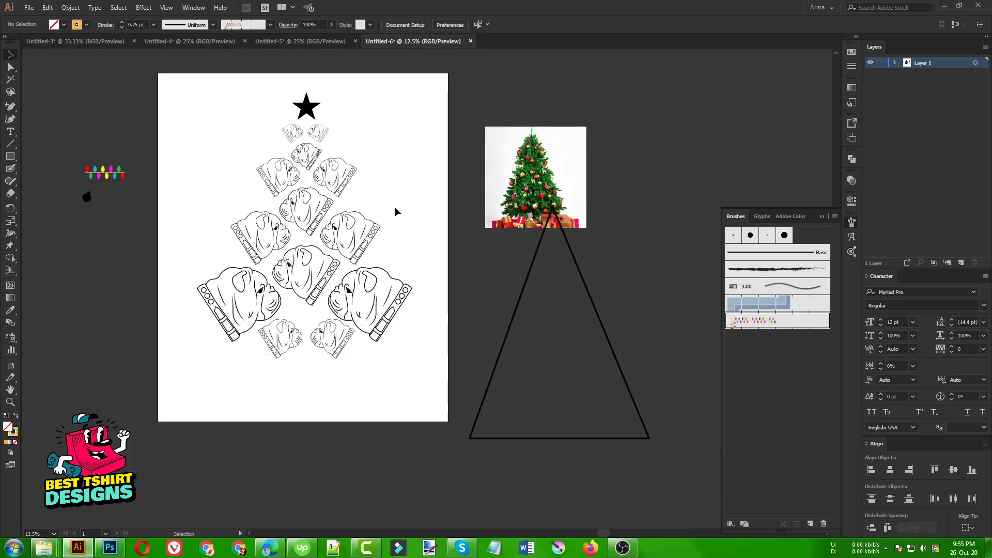
# - Start a garland path with the Pen tool at the star's center, curving through sharp turns on both sides of the upper heads
pyautogui.click(15, 107)
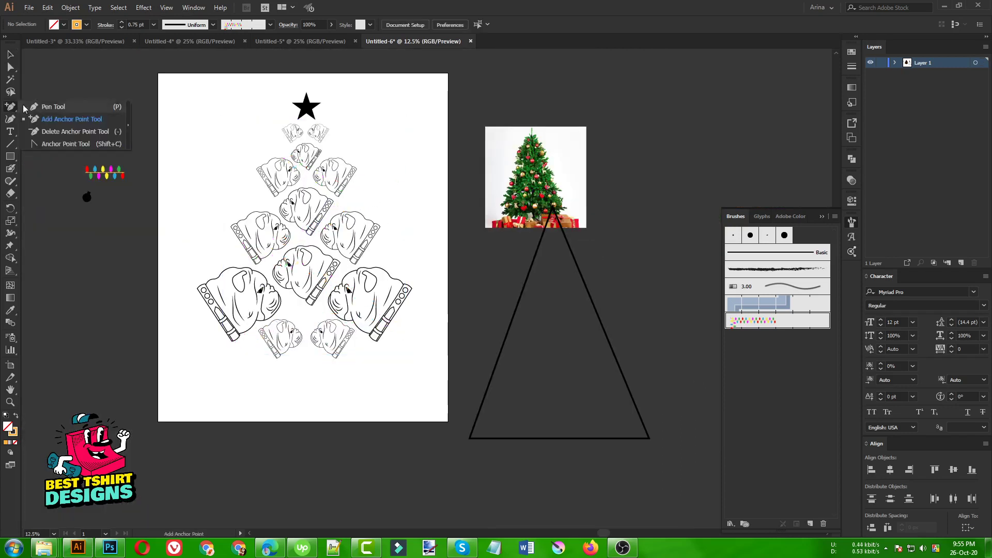
pyautogui.click(67, 140)
pyautogui.scroll(2, 313, 104)
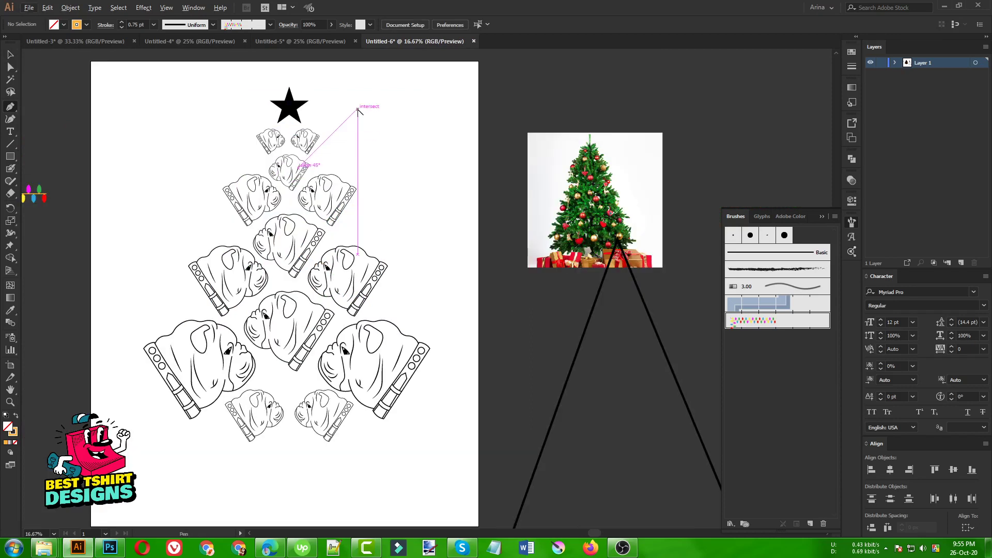
pyautogui.press('p')
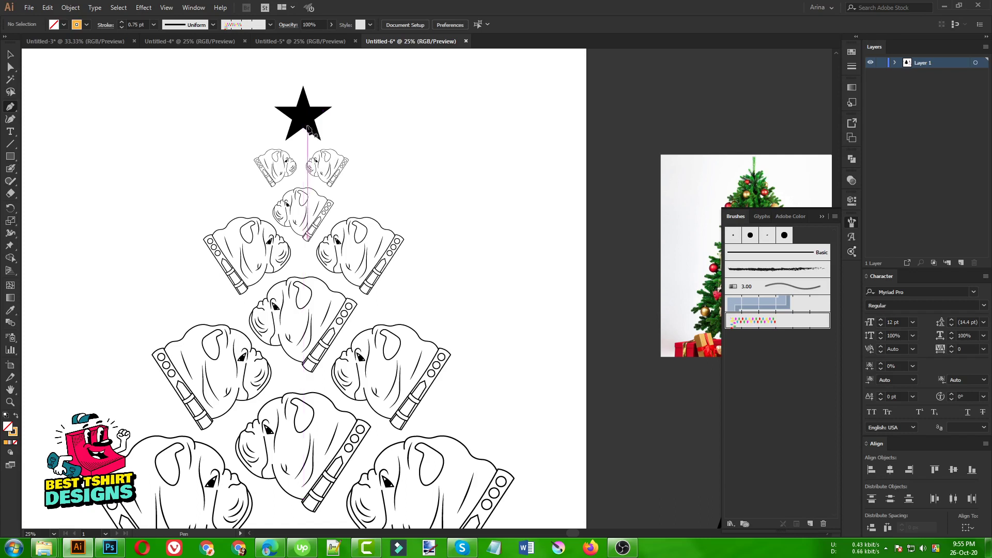
pyautogui.click(303, 115)
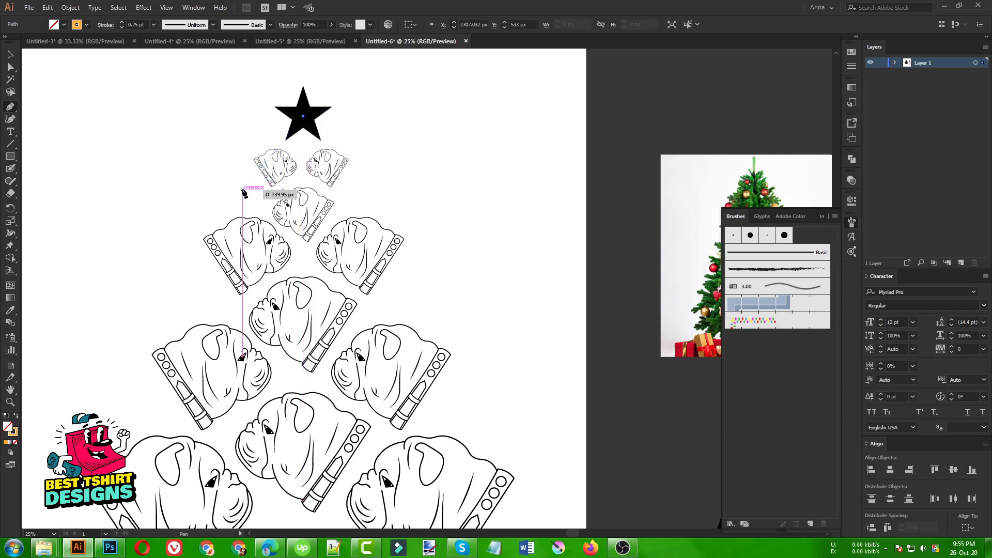
pyautogui.moveTo(242, 189); pyautogui.dragTo(156, 216)
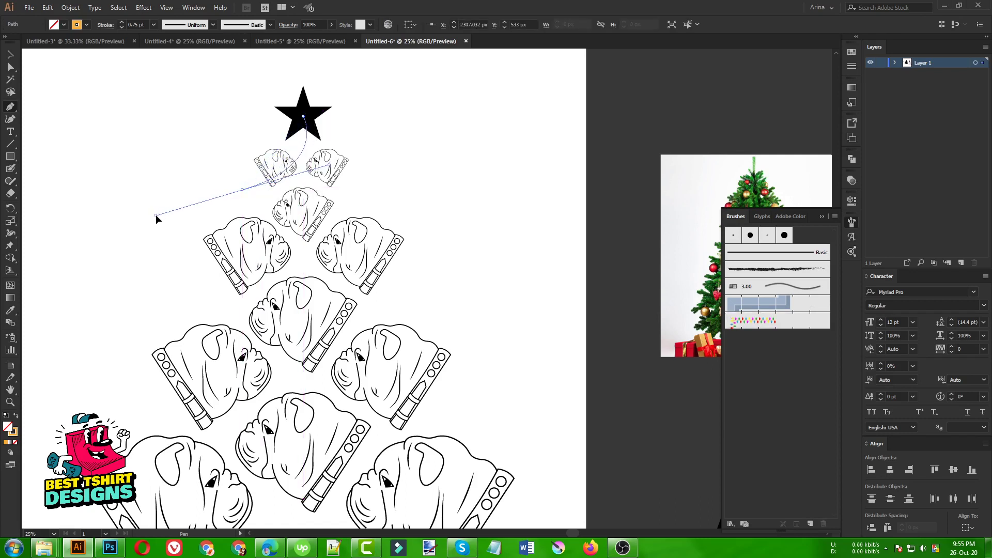
pyautogui.click(243, 191)
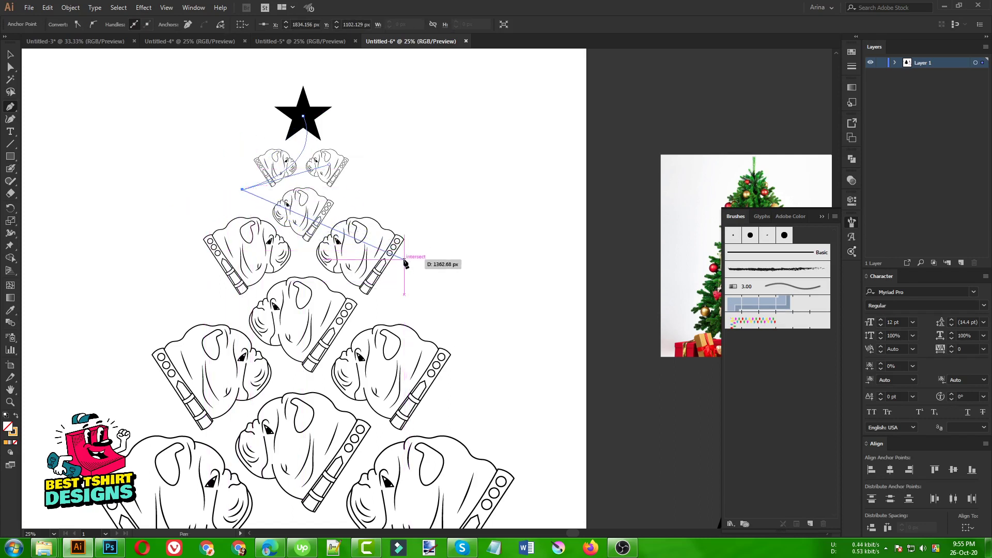
pyautogui.moveTo(403, 259); pyautogui.dragTo(509, 251)
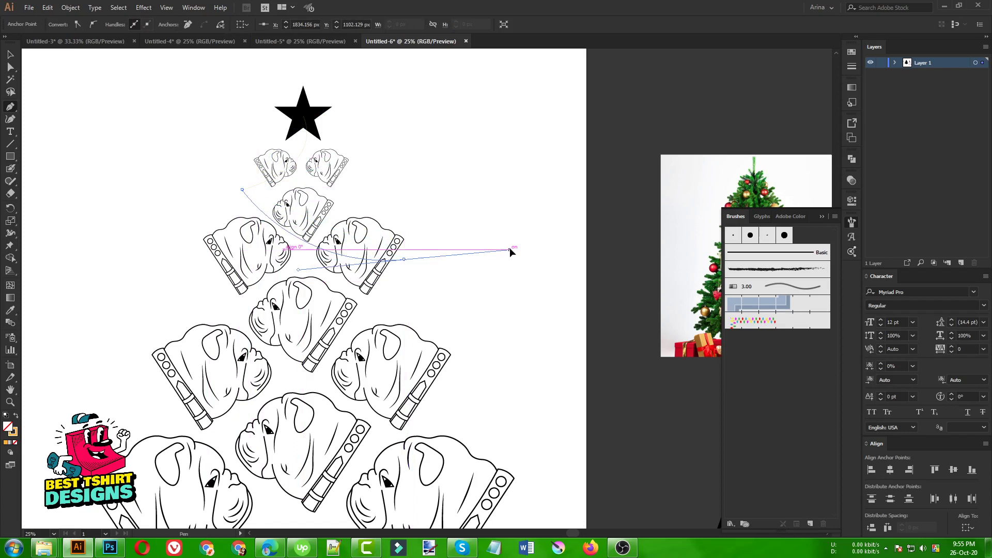
pyautogui.click(404, 259)
# - Continue the garland path in widening curves with sharp turns across the middle rows, ending at the large lower-left bulldog's collar
pyautogui.scroll(-2, 394, 284)
pyautogui.scroll(-1, 396, 277)
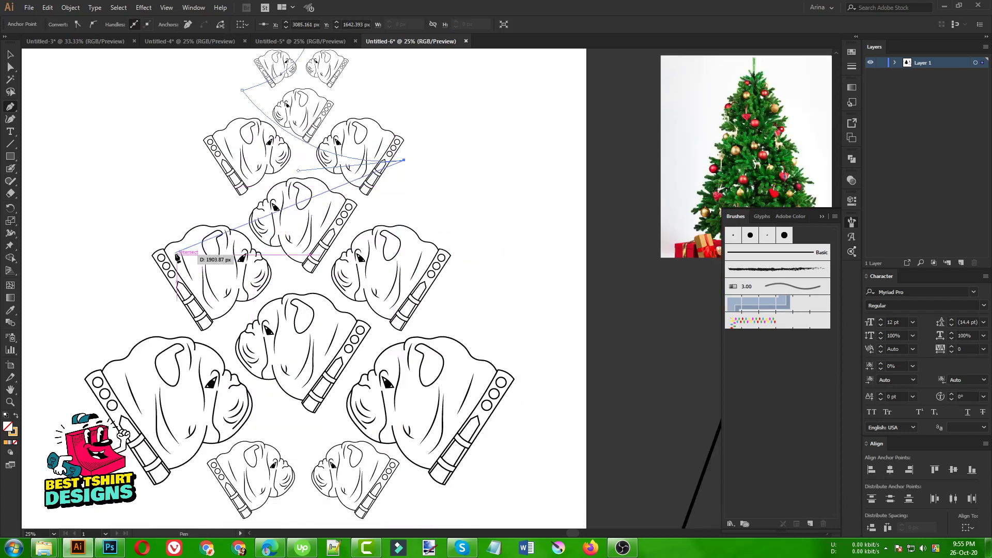
pyautogui.moveTo(170, 235); pyautogui.dragTo(77, 229)
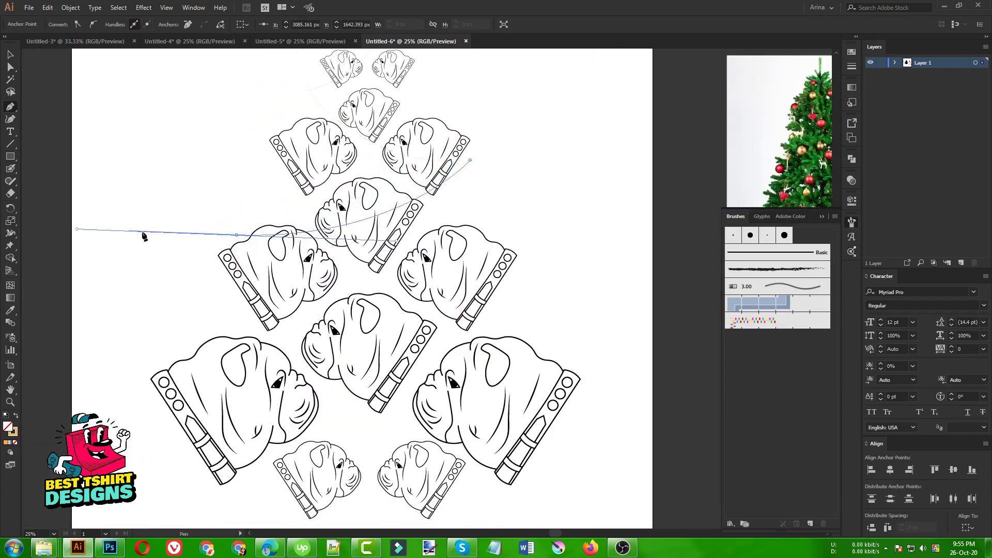
pyautogui.click(234, 236)
pyautogui.moveTo(517, 315); pyautogui.dragTo(652, 285)
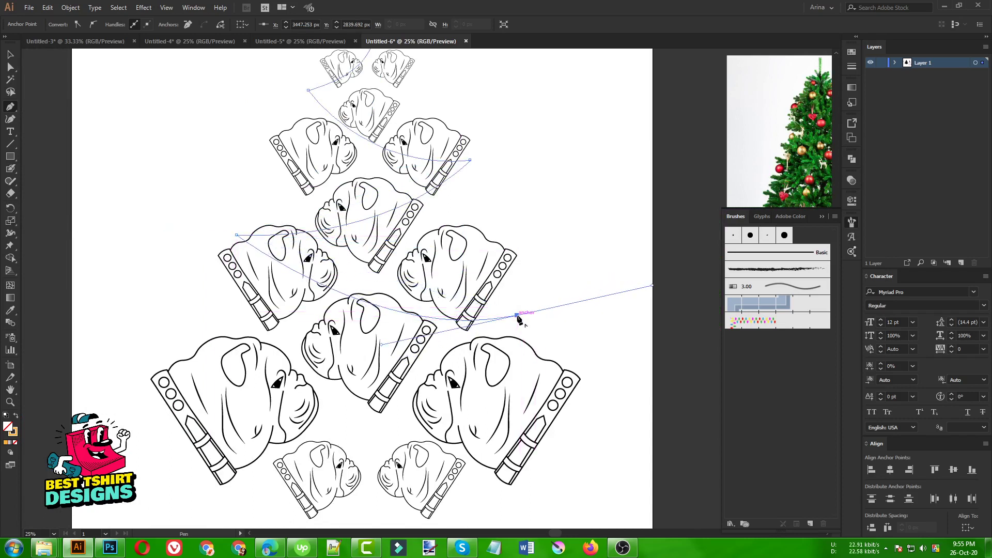
pyautogui.click(516, 315)
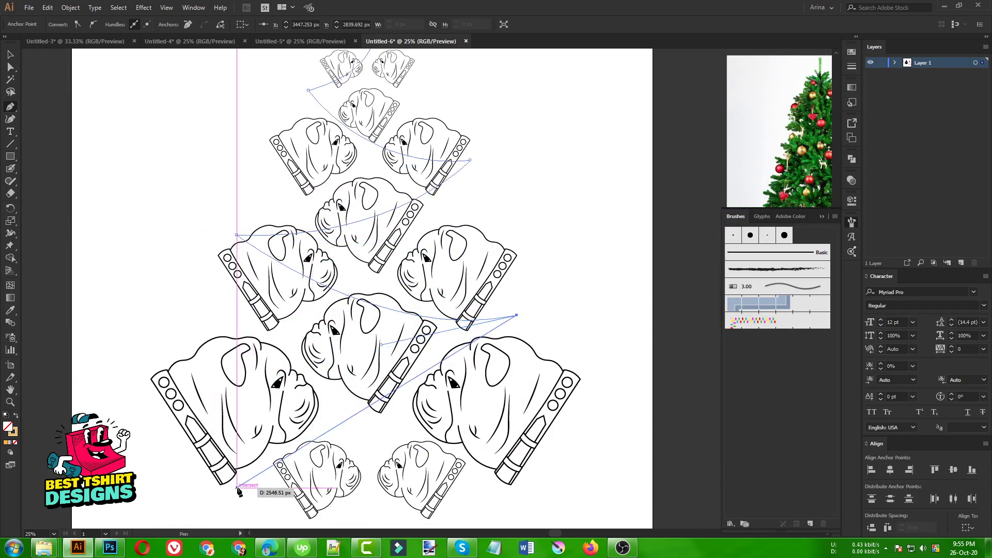
pyautogui.scroll(-1, 243, 485)
pyautogui.moveTo(168, 410); pyautogui.dragTo(68, 397)
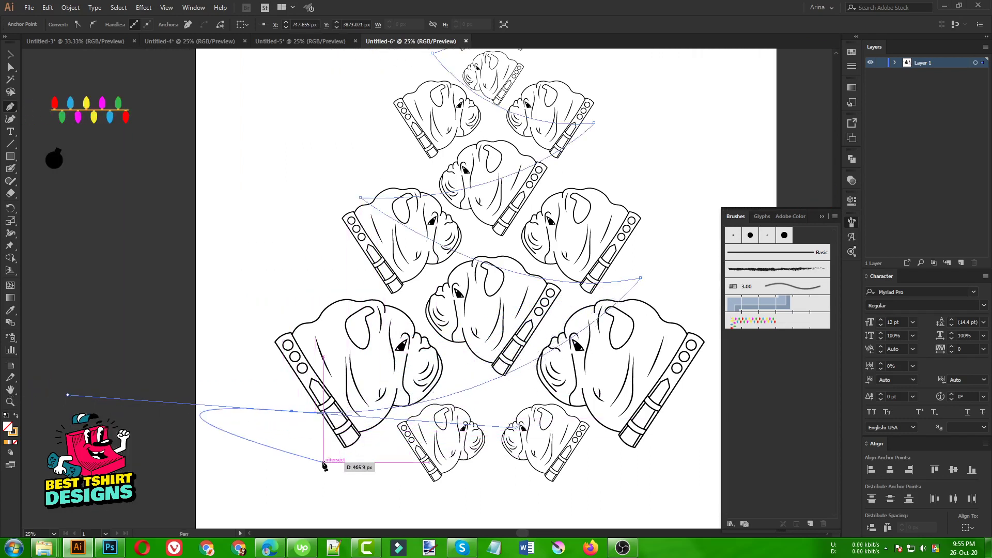
pyautogui.scroll(-2, 166, 382)
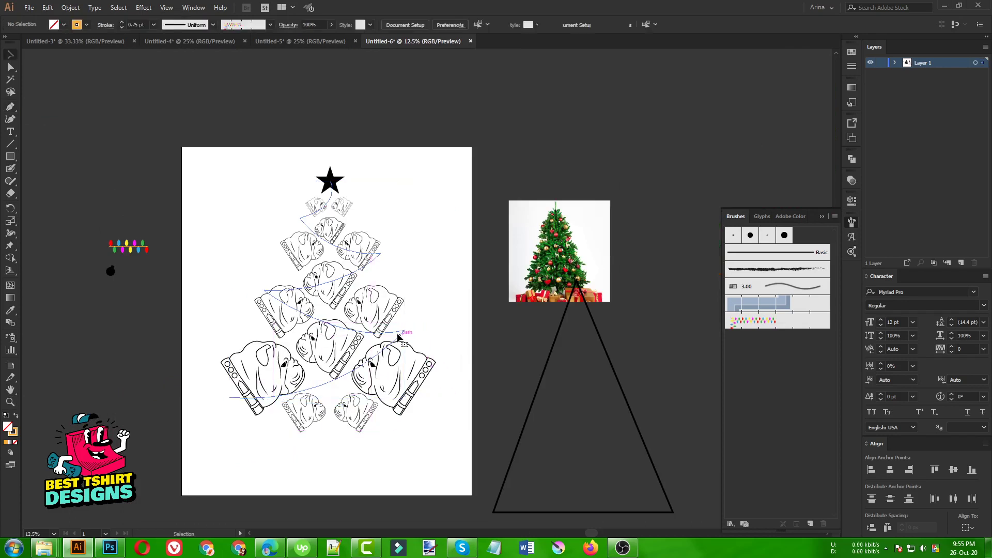
# - Apply the string-of-lights pattern brush to the garland path and set its stroke weight to 0.75 pt
pyautogui.press('v')
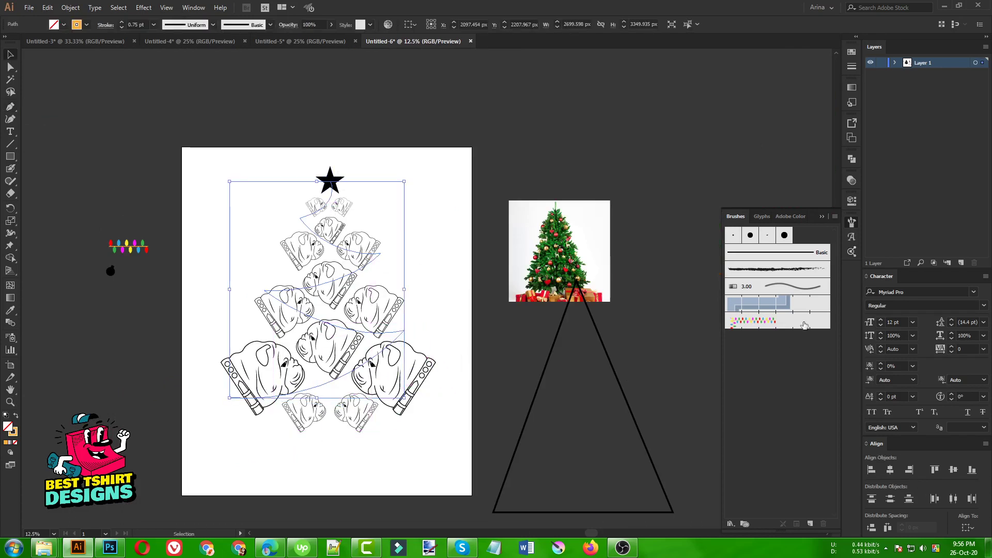
pyautogui.click(773, 323)
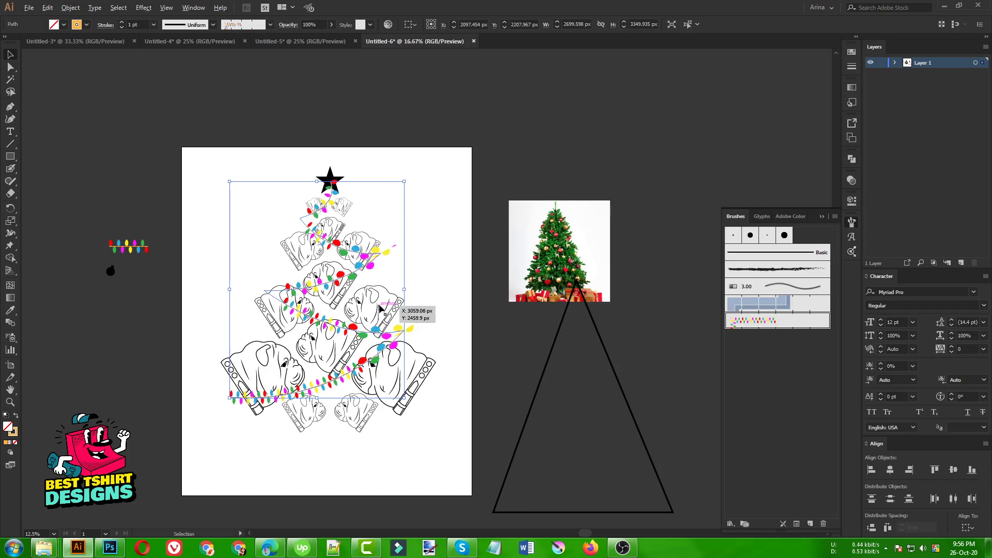
pyautogui.scroll(1, 383, 303)
pyautogui.scroll(-1, 135, 25)
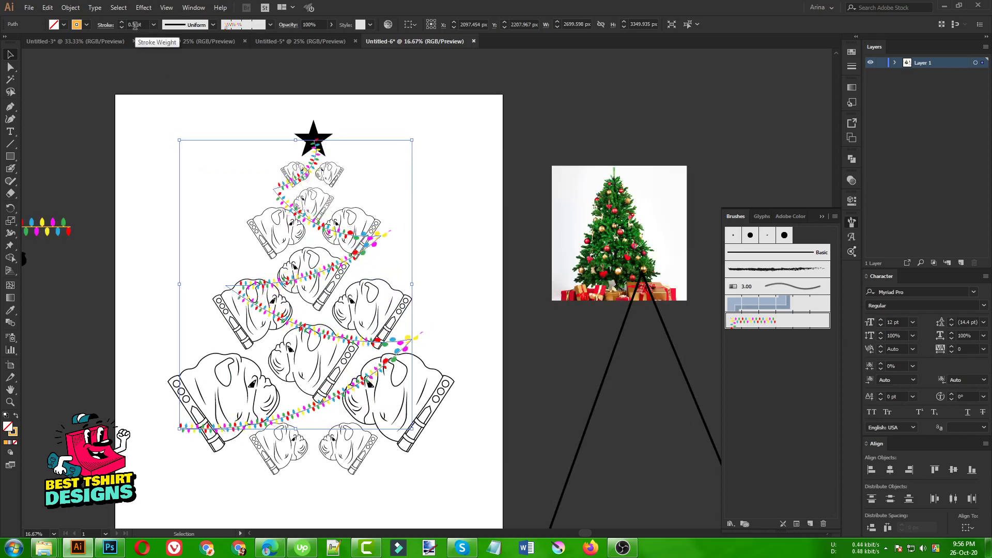
pyautogui.scroll(1, 135, 25)
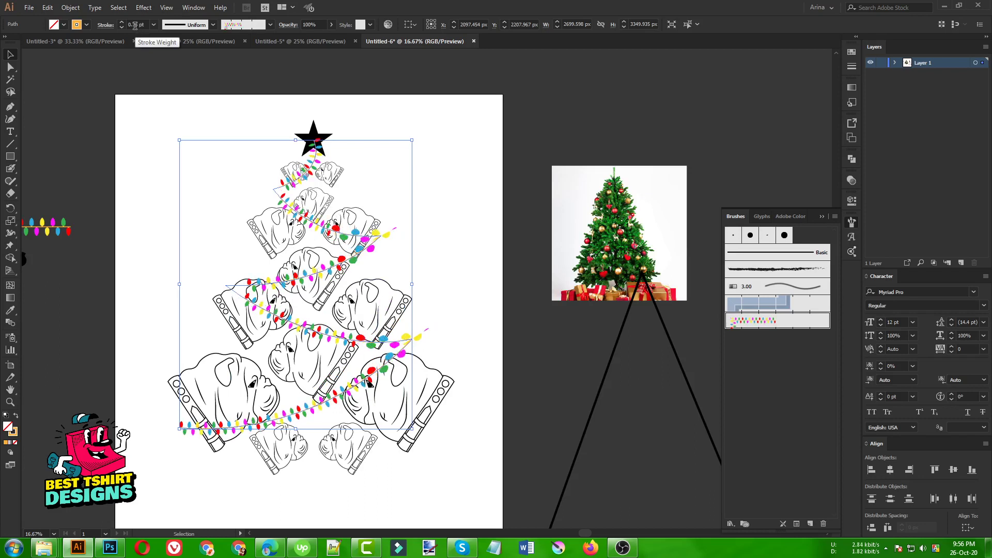
pyautogui.click(200, 210)
pyautogui.scroll(1, 216, 266)
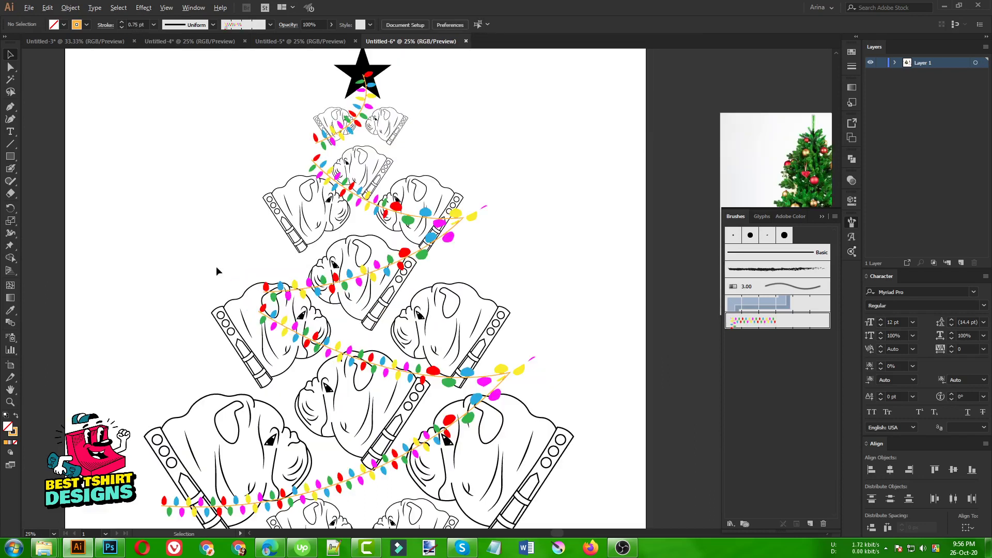
# - Change the string-of-lights pattern brush's outer corner tile to Auto-Centered and apply the change to the existing garland stroke
pyautogui.click(450, 239)
pyautogui.click(852, 226)
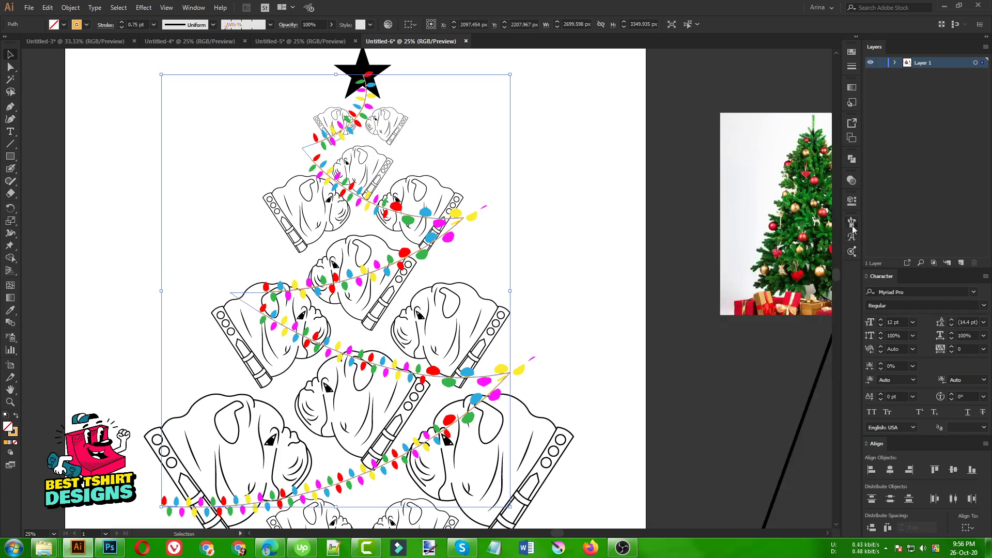
pyautogui.click(851, 222)
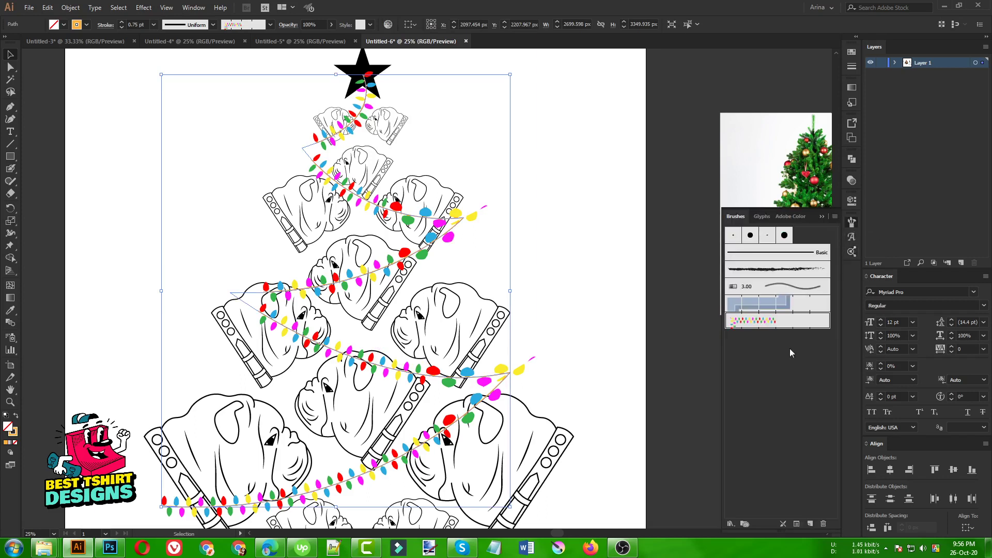
pyautogui.doubleClick(772, 321)
pyautogui.click(385, 223)
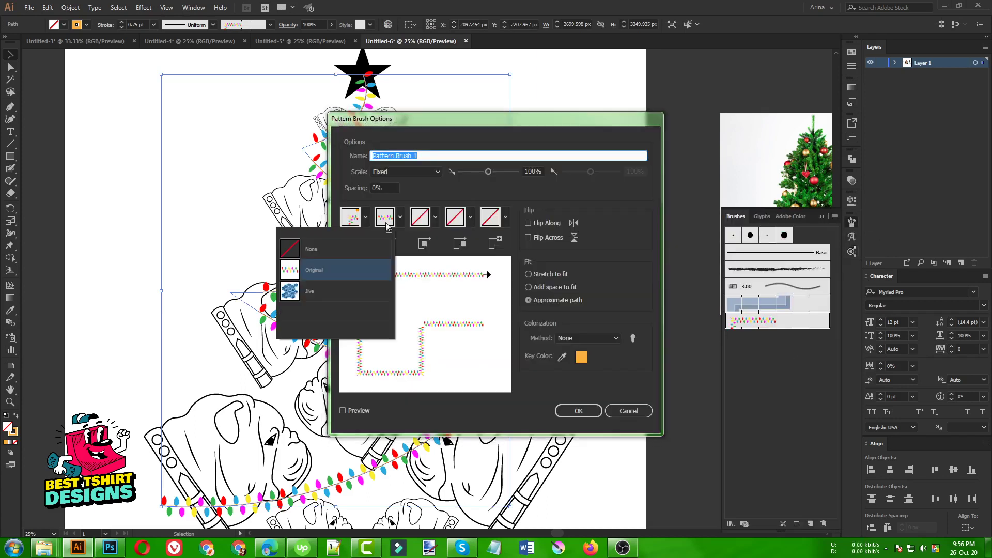
pyautogui.click(385, 223)
pyautogui.click(352, 218)
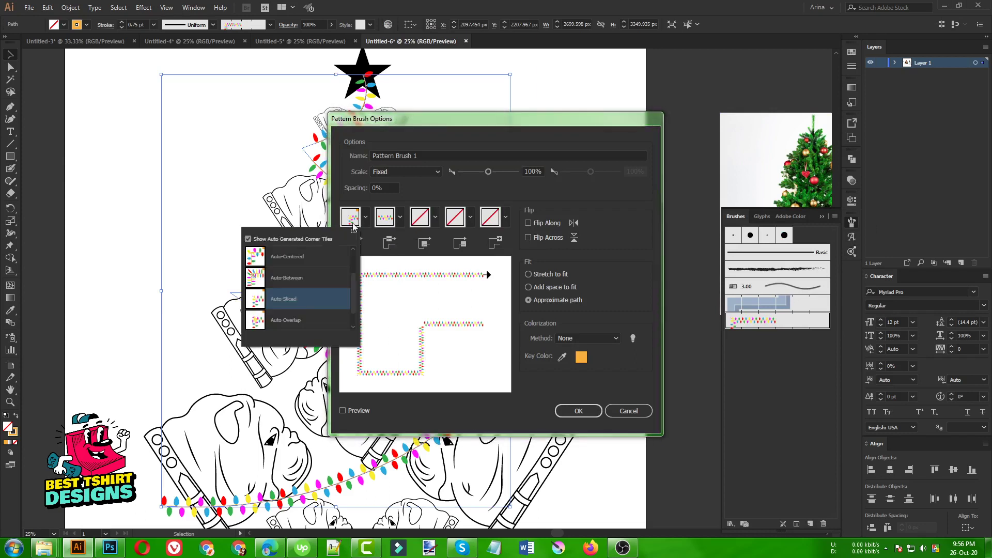
pyautogui.click(270, 260)
pyautogui.click(572, 411)
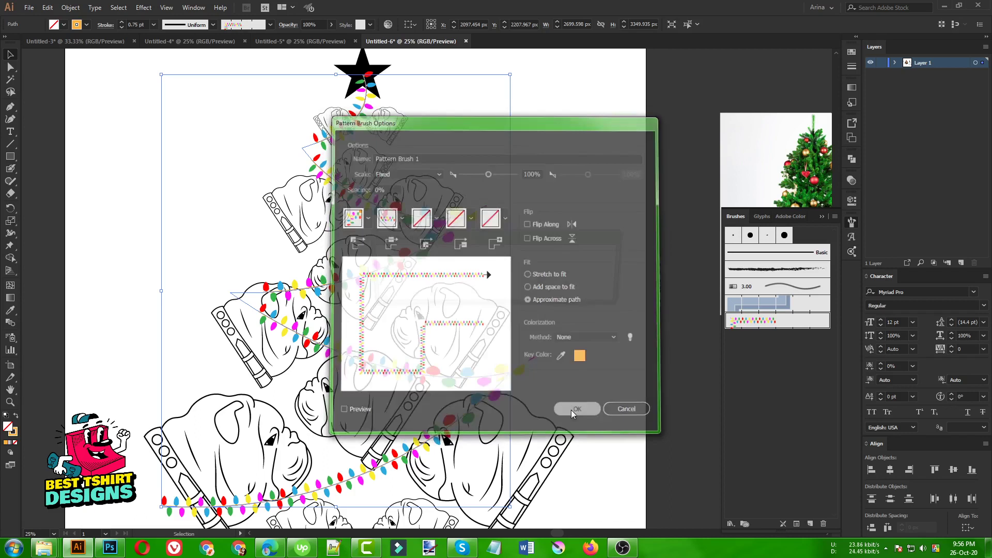
pyautogui.click(485, 290)
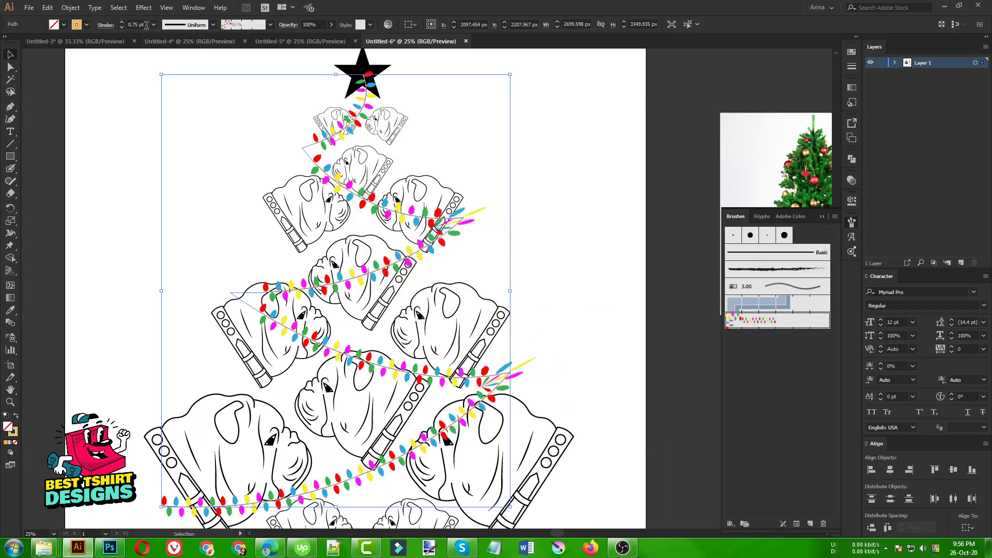
# - Try stroke weights of 2 pt and 0.5 pt on the sharp-cornered garland, and delete its path
pyautogui.scroll(-1, 143, 24)
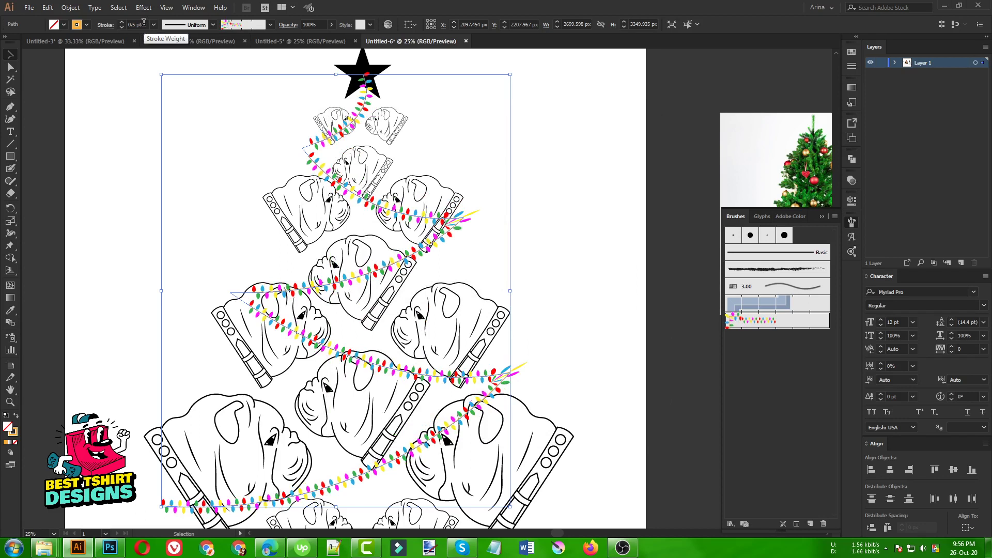
pyautogui.scroll(2, 144, 24)
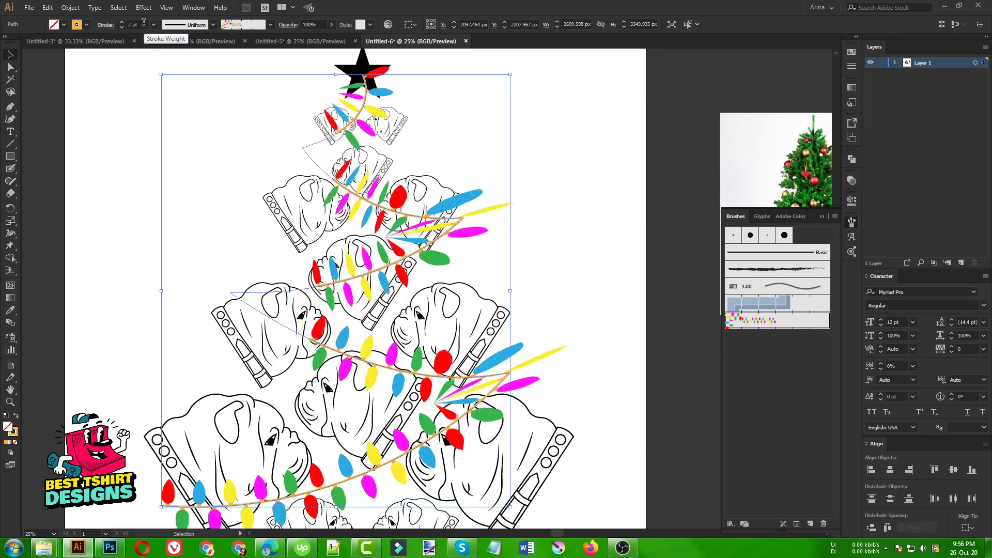
pyautogui.scroll(-3, 144, 23)
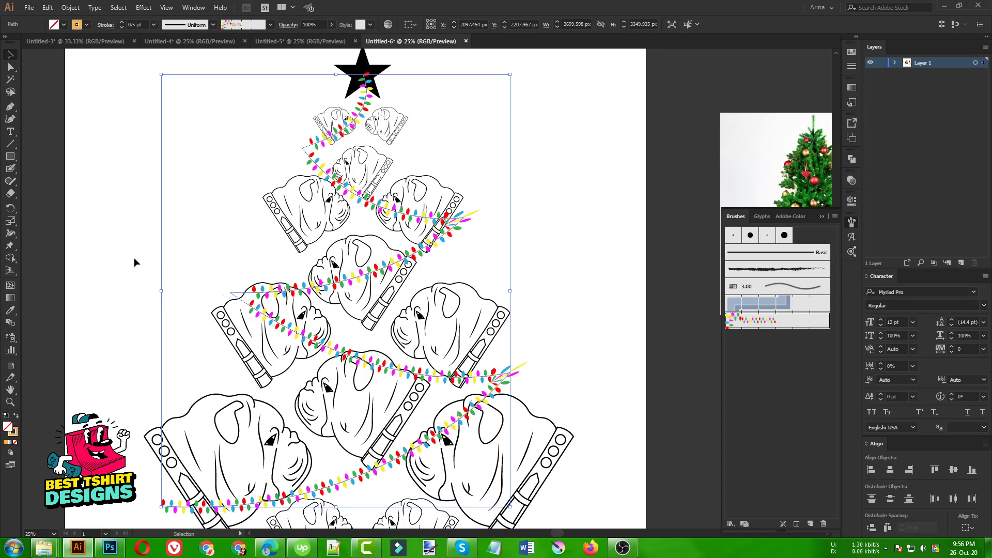
pyautogui.hotkey('ctrl', '-')
pyautogui.click(398, 284)
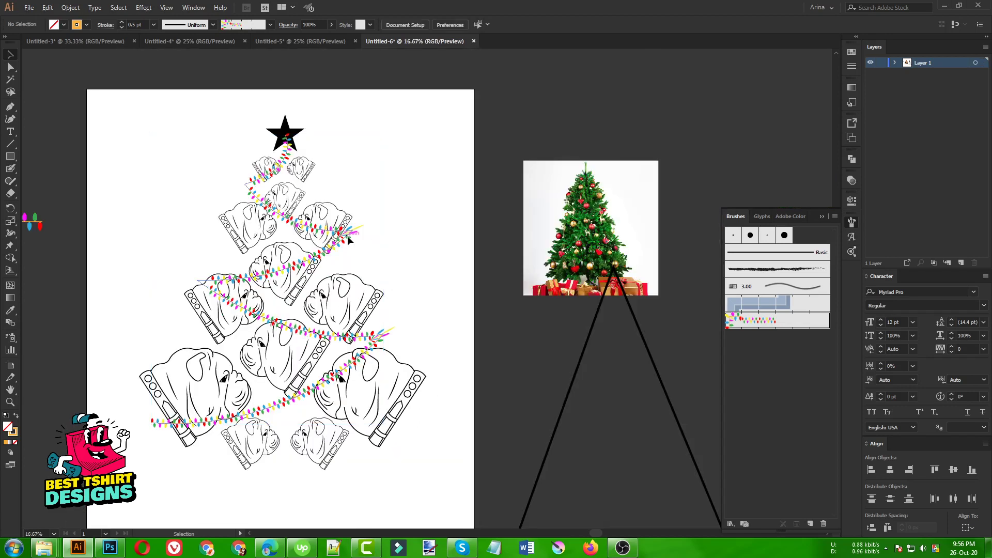
pyautogui.click(349, 240)
pyautogui.press('Delete')
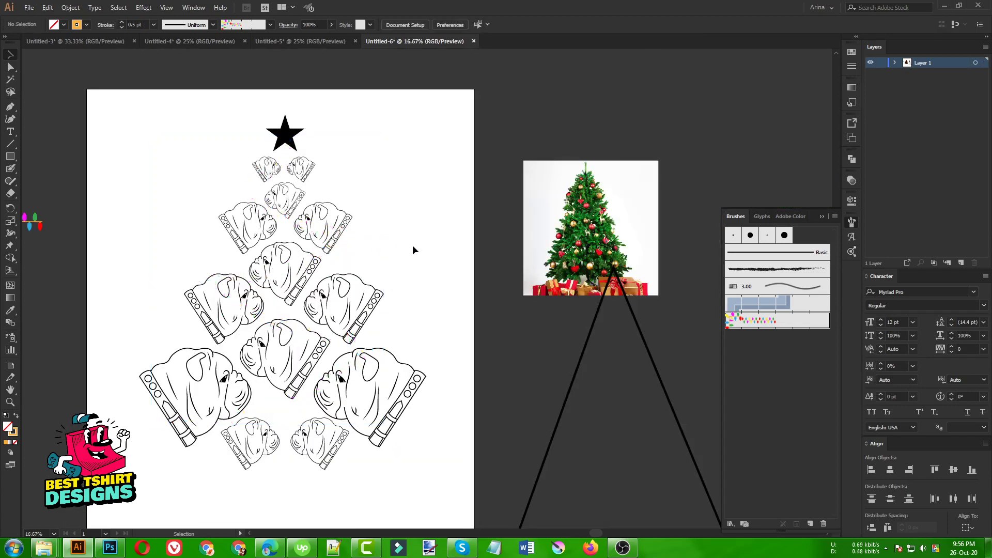
# - Draw a smooth garland path with the Curvature tool, winding from the star's center around the bulldog rows to the large lower-right bulldog's collar
pyautogui.click(10, 118)
pyautogui.click(285, 133)
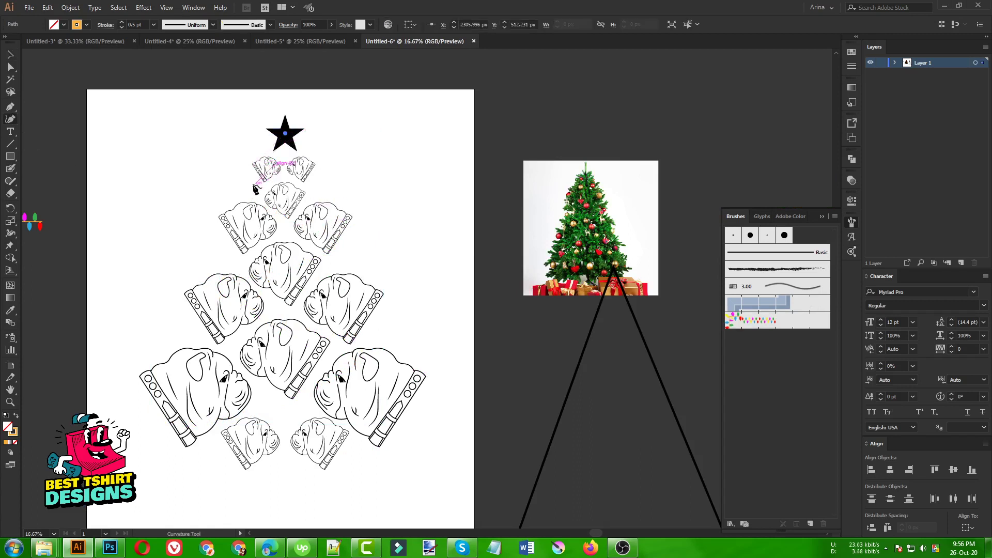
pyautogui.click(253, 185)
pyautogui.click(229, 193)
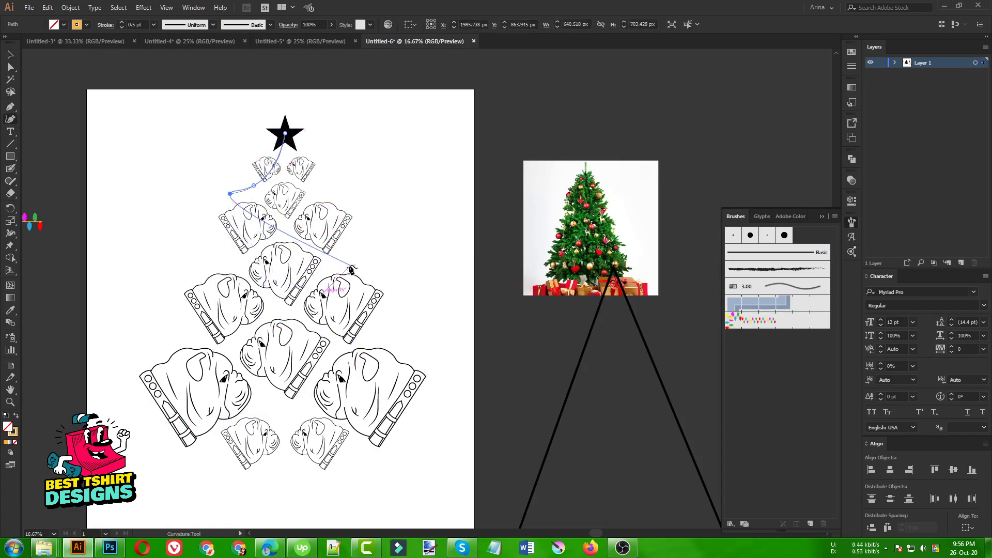
pyautogui.click(221, 255)
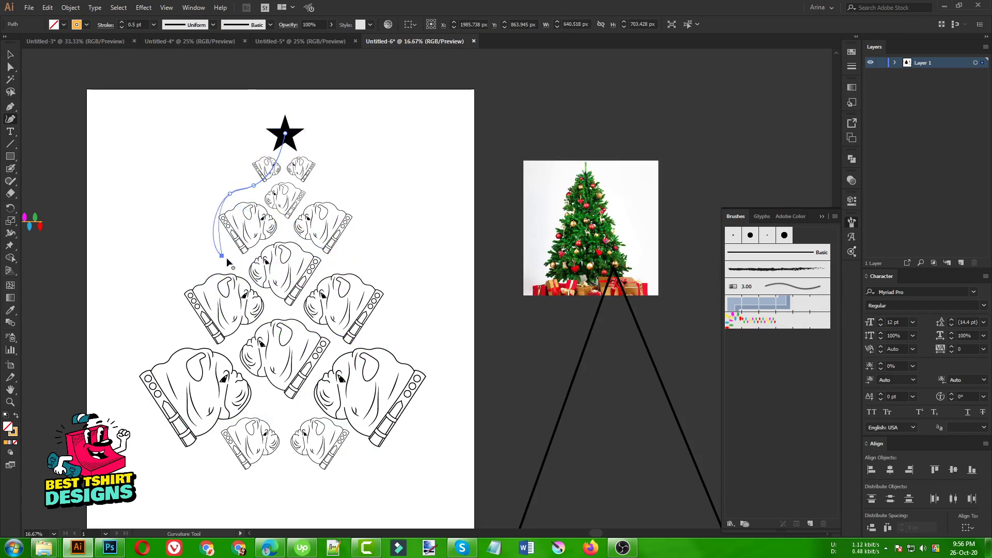
pyautogui.click(359, 258)
pyautogui.click(403, 324)
pyautogui.click(229, 347)
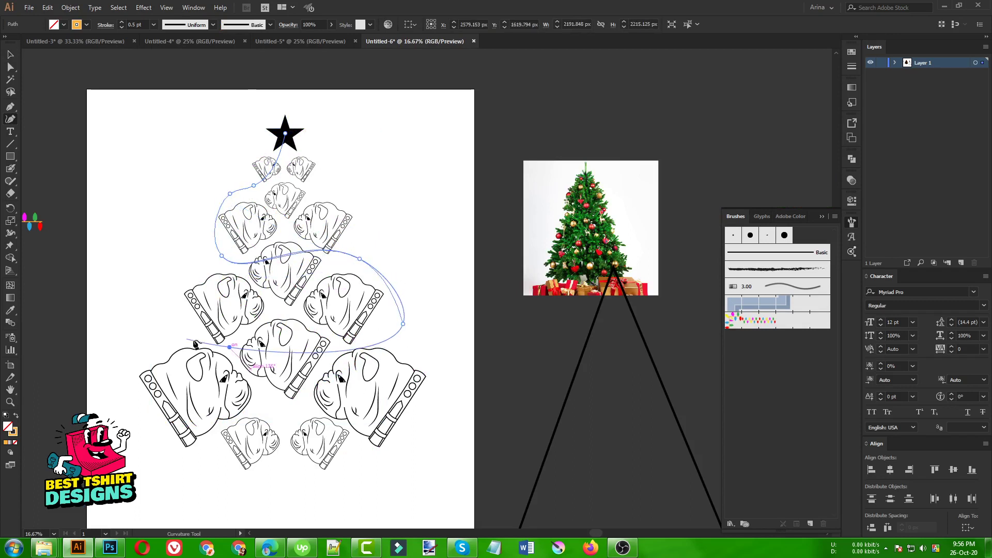
pyautogui.click(168, 337)
pyautogui.click(201, 459)
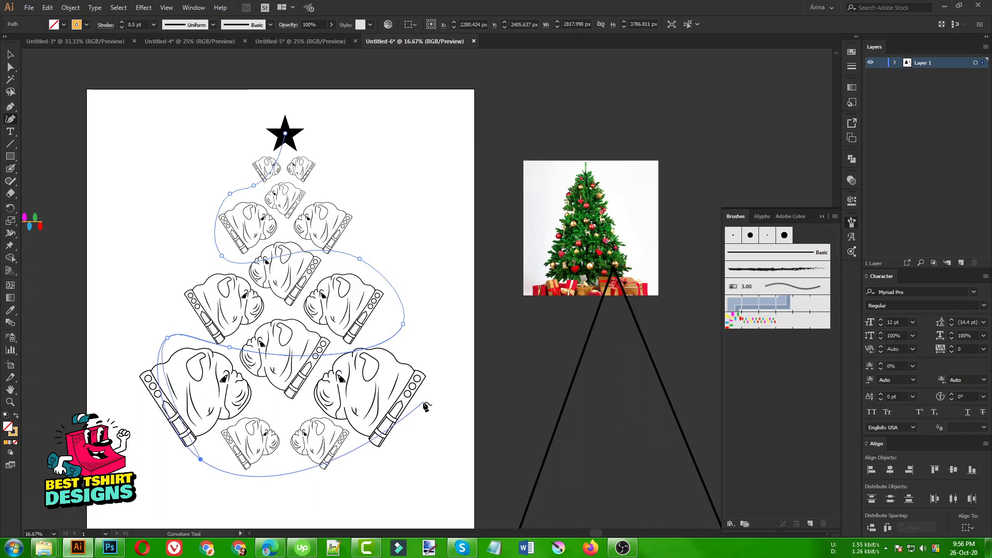
pyautogui.press('v')
pyautogui.click(458, 332)
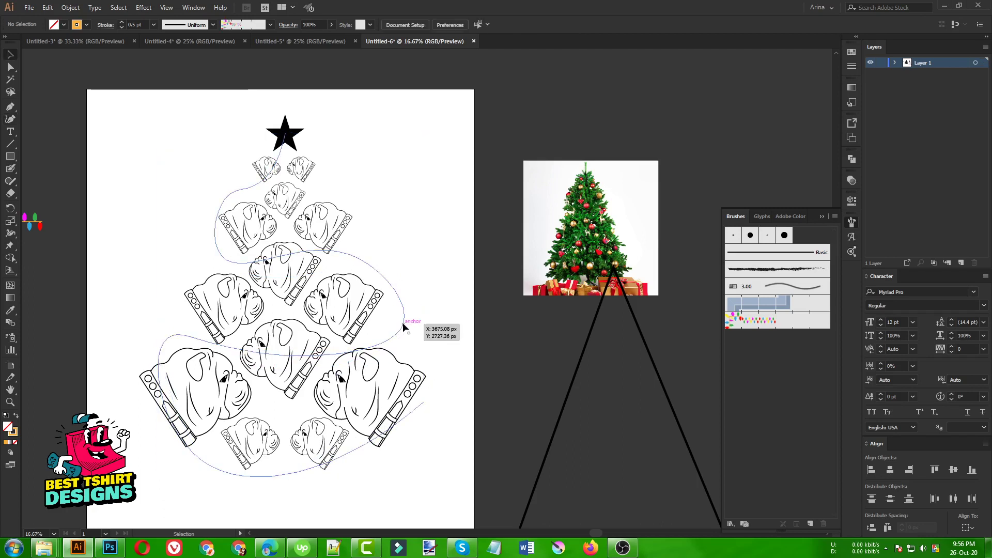
# - Apply the string-of-lights pattern brush to the curved garland path with a 2 pt stroke weight
pyautogui.click(404, 324)
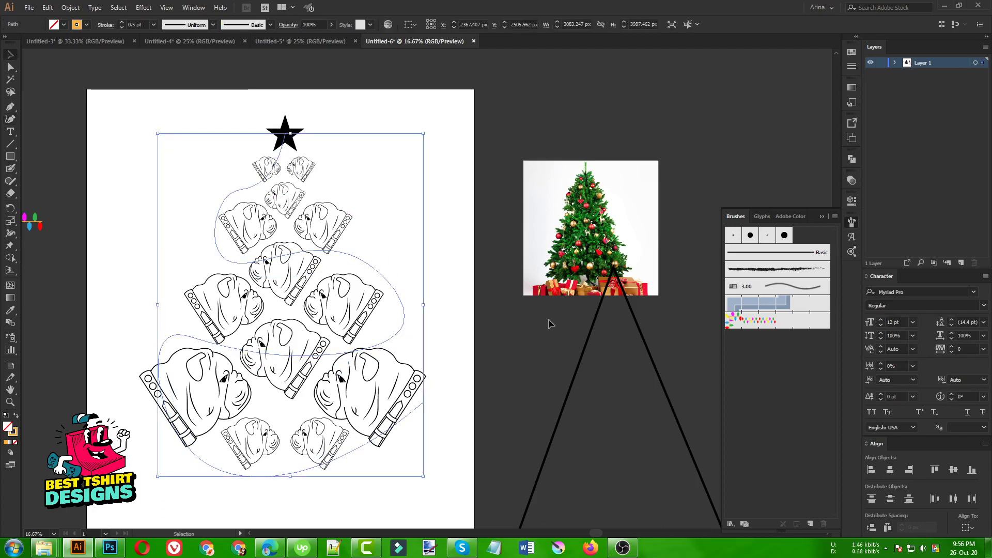
pyautogui.click(765, 323)
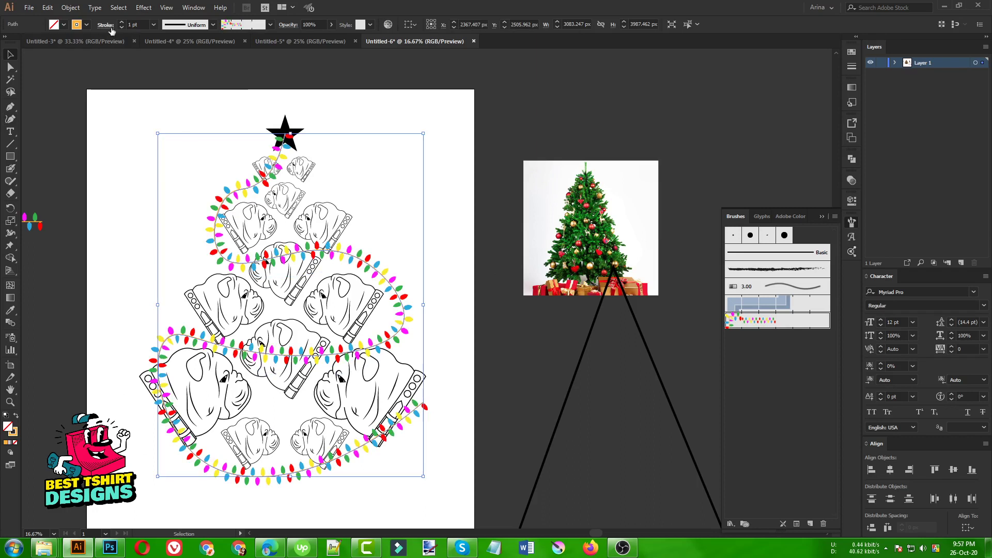
pyautogui.scroll(1, 134, 24)
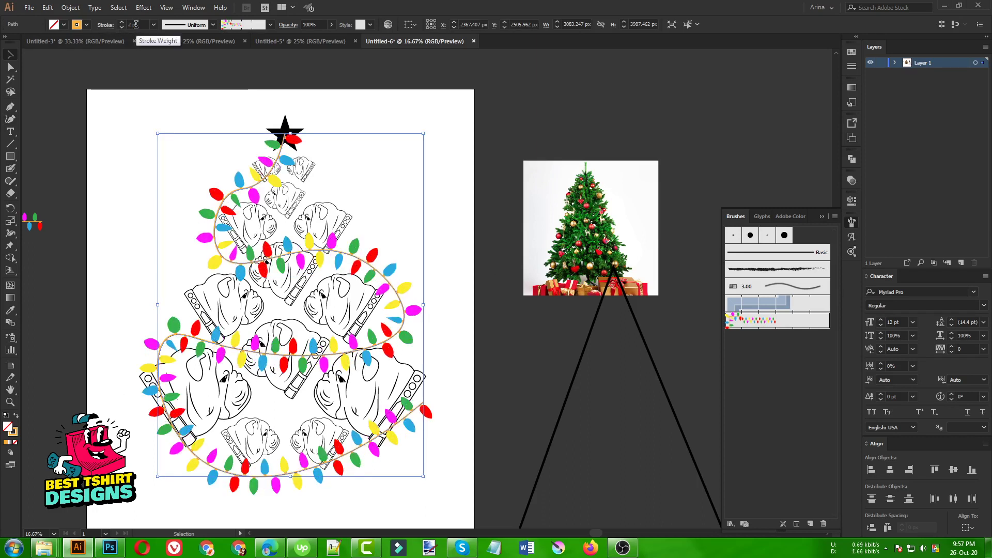
pyautogui.click(170, 210)
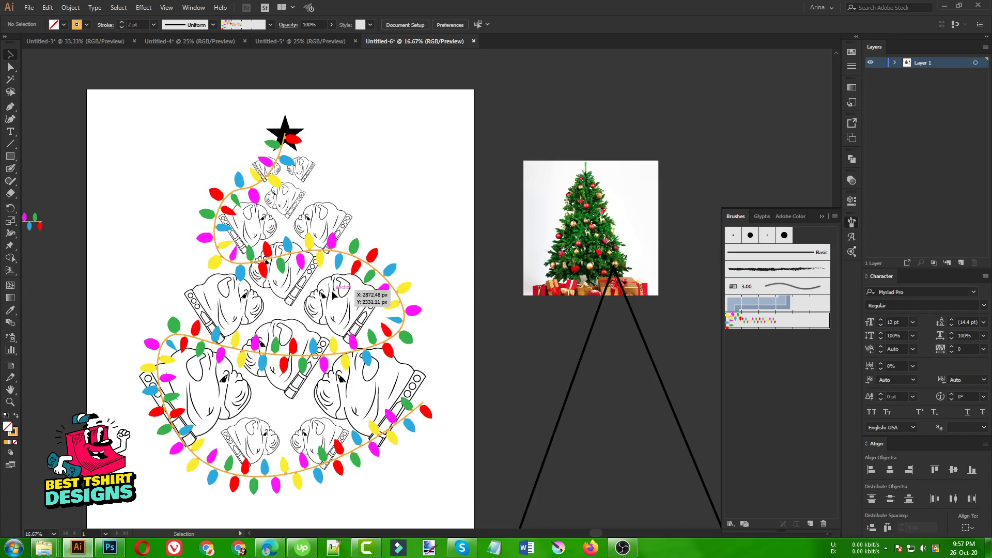
# - Cut the garland and paste it in place behind the star and bulldog heads, and set its opacity to 10%
pyautogui.click(361, 260)
pyautogui.hotkey('ctrl', 'x')
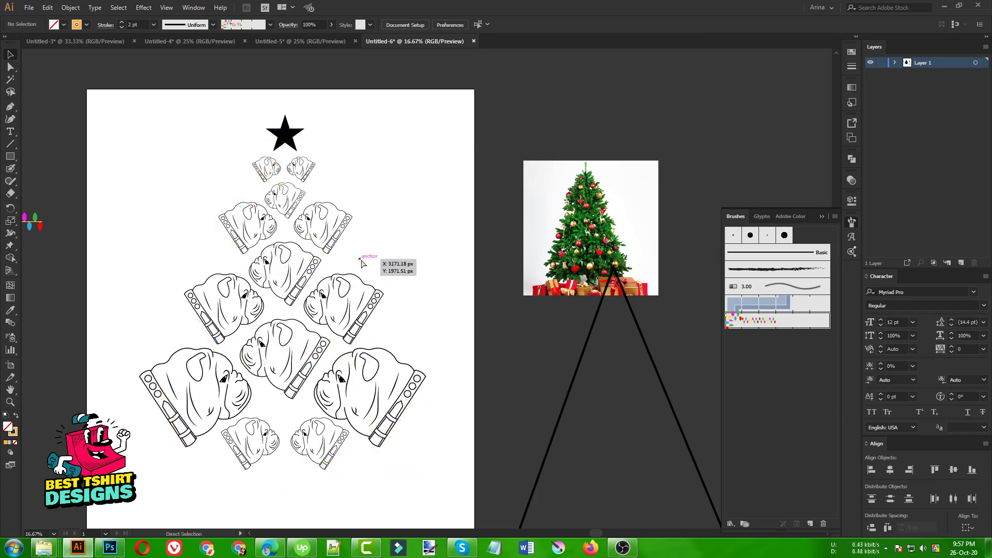
pyautogui.hotkey('ctrl', 'f')
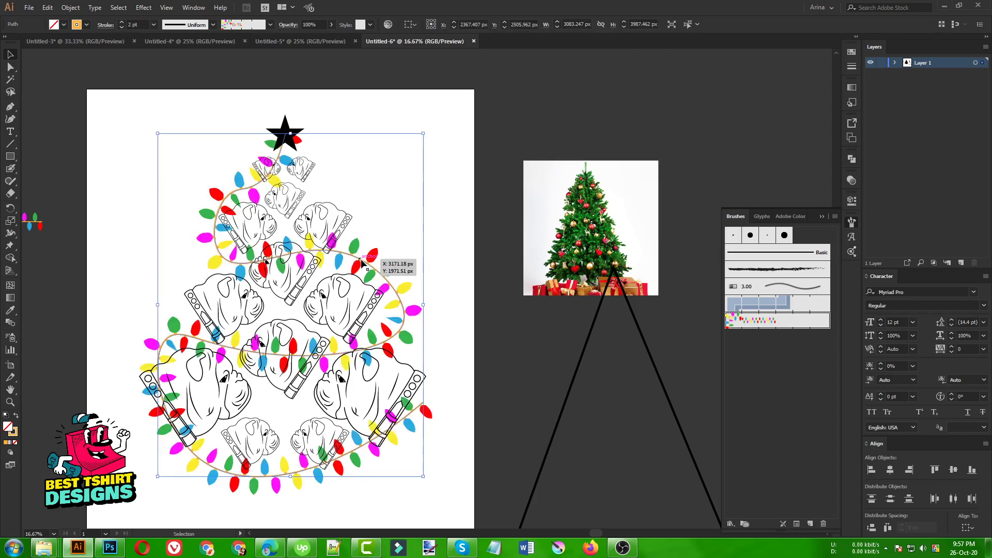
pyautogui.click(392, 244)
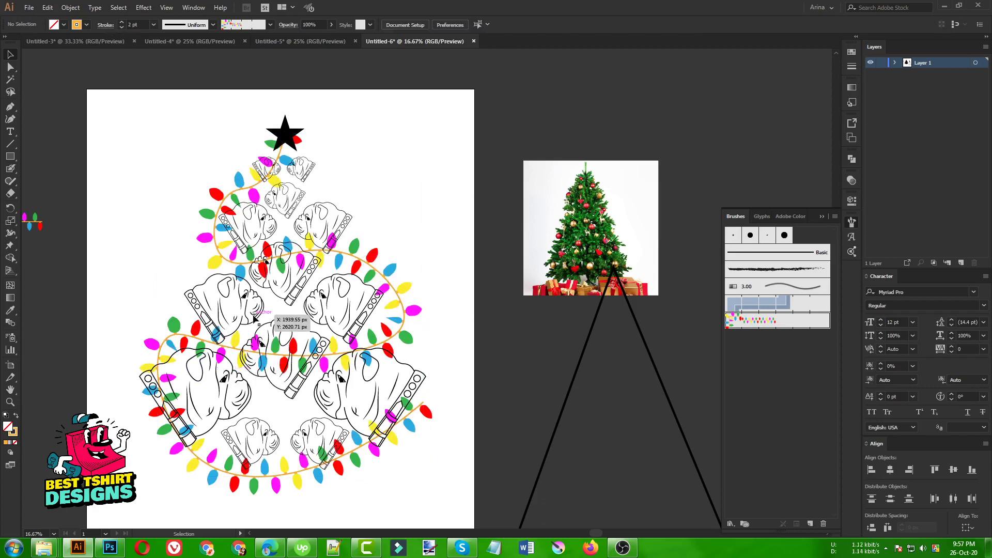
pyautogui.click(374, 269)
pyautogui.scroll(-9, 315, 26)
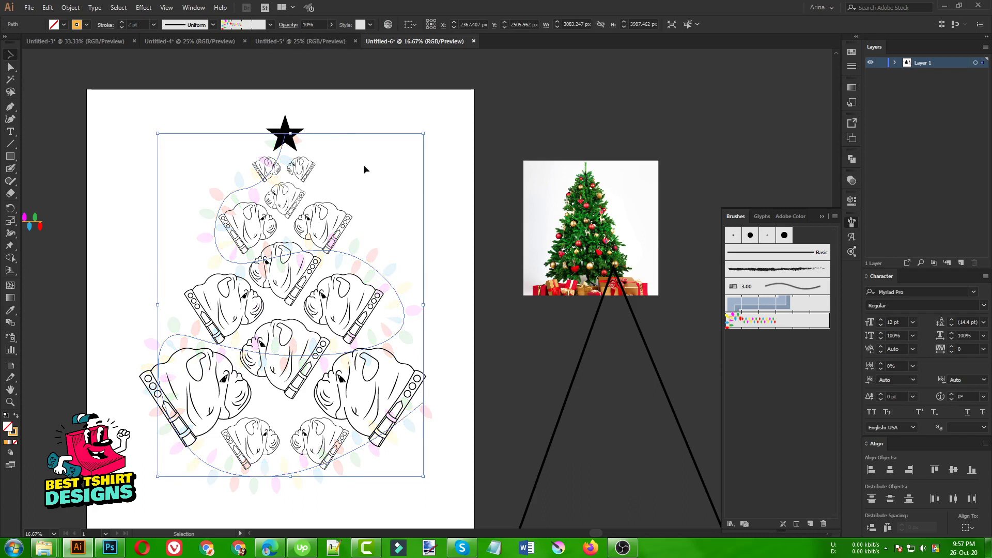
pyautogui.click(370, 175)
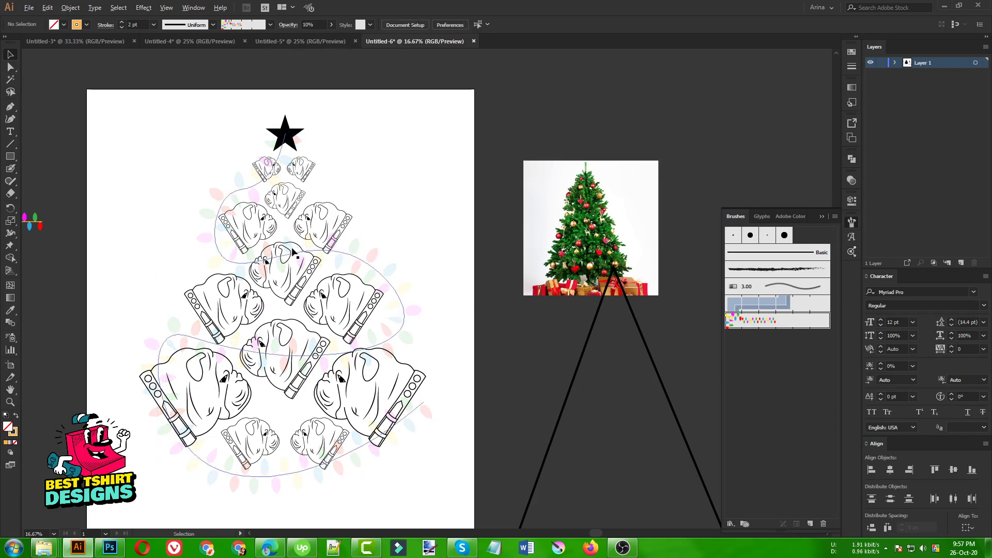
pyautogui.scroll(1, 291, 247)
pyautogui.click(306, 229)
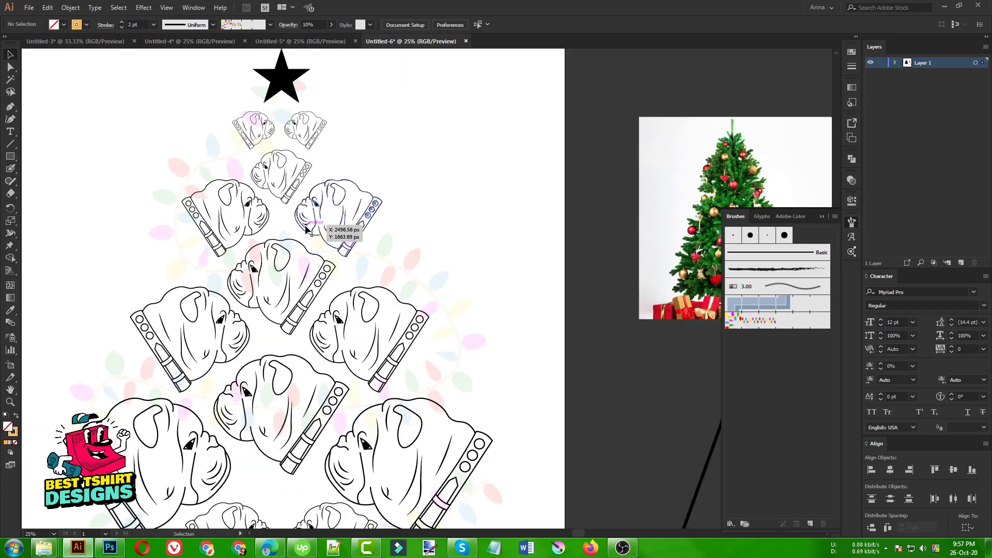
pyautogui.keyDown('shift'); pyautogui.click(284, 185); pyautogui.keyUp('shift')
pyautogui.keyDown('shift'); pyautogui.click(261, 132); pyautogui.keyUp('shift')
pyautogui.keyDown('shift'); pyautogui.click(318, 131); pyautogui.keyUp('shift')
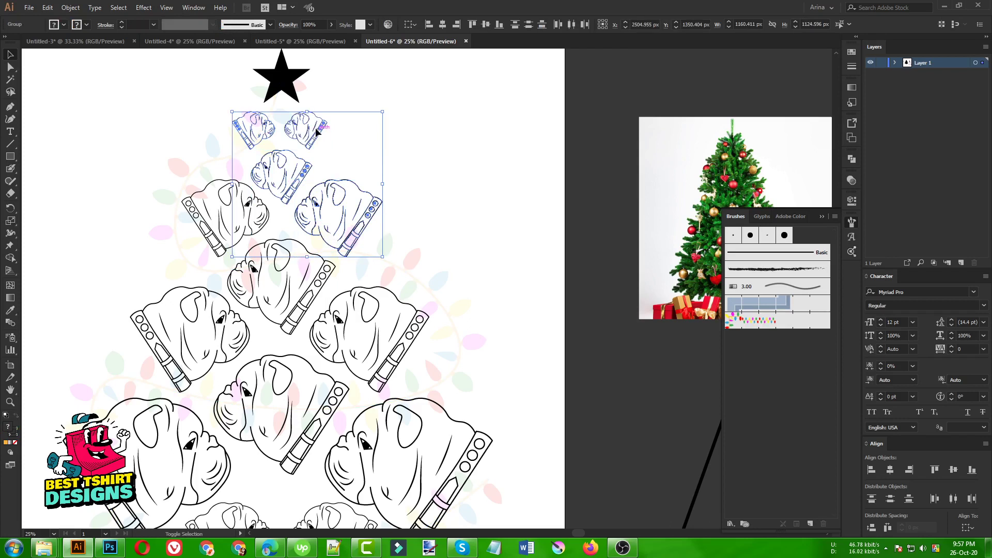
pyautogui.keyDown('shift'); pyautogui.click(217, 238); pyautogui.keyUp('shift')
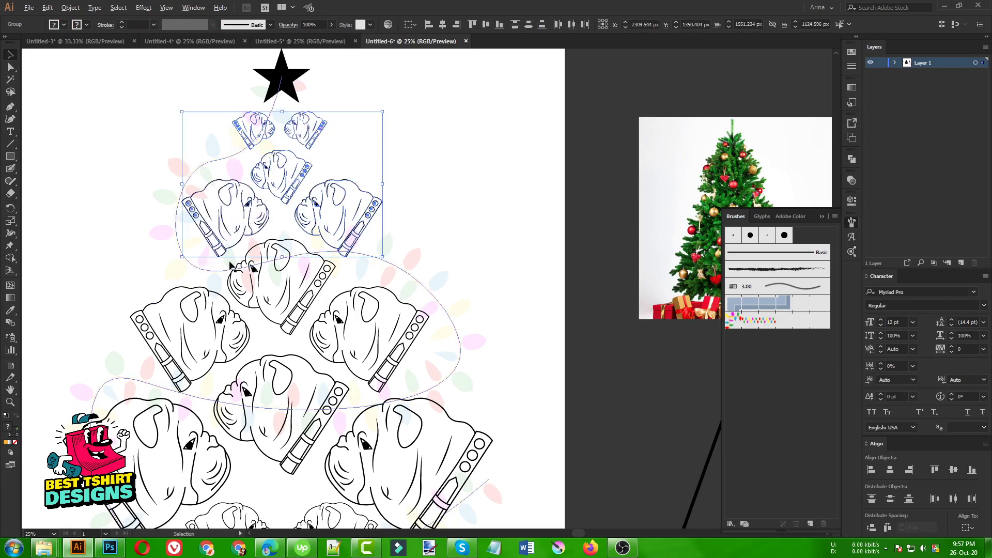
# - Expand the appearance of all the bulldog heads, leaving out the star and garland, and expand their strokes into filled shapes
pyautogui.scroll(-2, 230, 266)
pyautogui.moveTo(179, 164); pyautogui.dragTo(425, 476)
pyautogui.keyDown('shift'); pyautogui.click(395, 300); pyautogui.keyUp('shift')
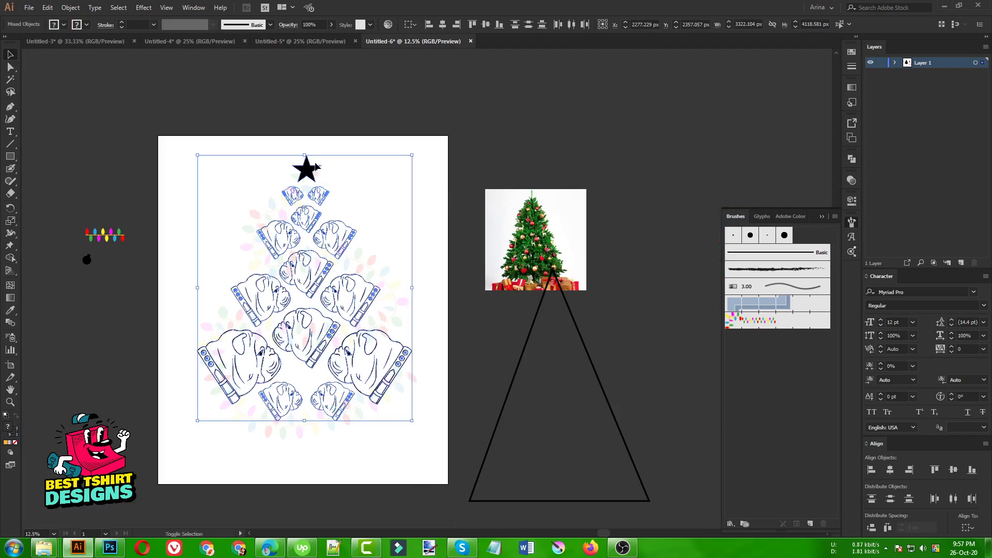
pyautogui.keyDown('shift'); pyautogui.click(308, 176); pyautogui.keyUp('shift')
pyautogui.scroll(1, 355, 284)
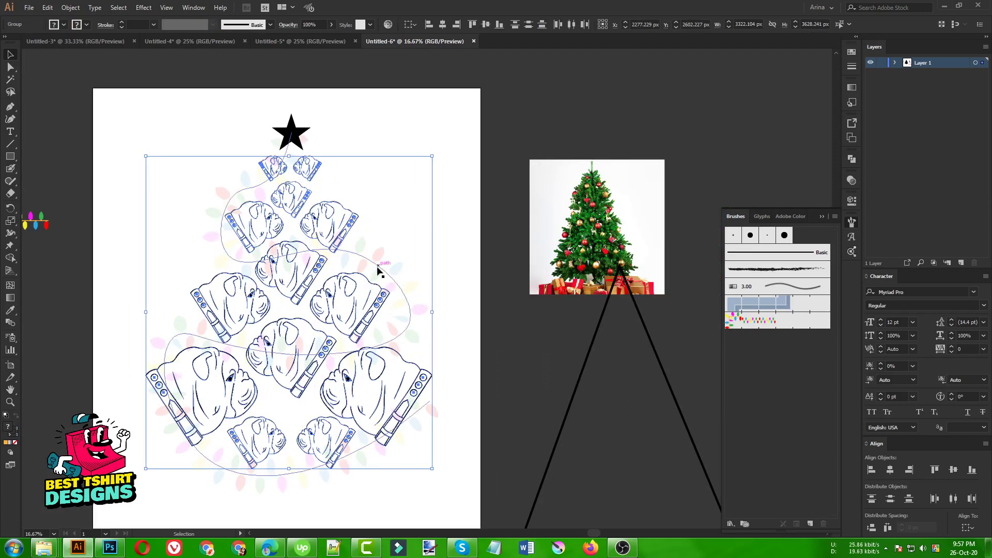
pyautogui.click(70, 7)
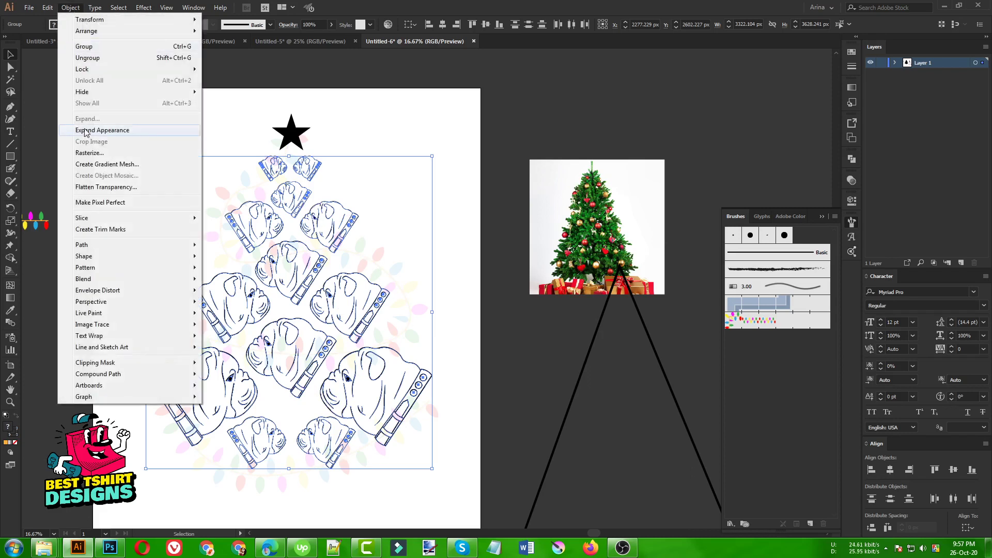
pyautogui.click(86, 127)
pyautogui.click(66, 9)
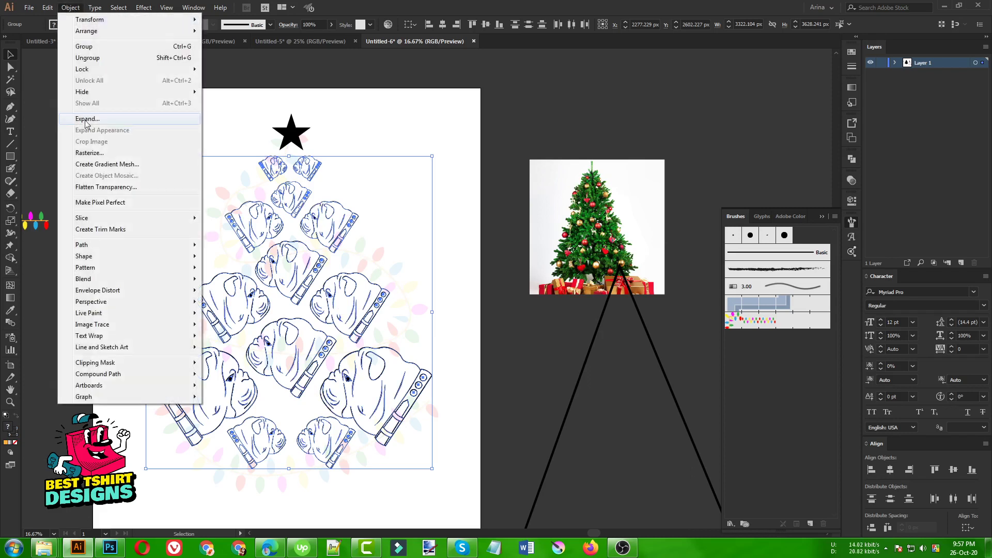
pyautogui.click(85, 120)
pyautogui.click(263, 298)
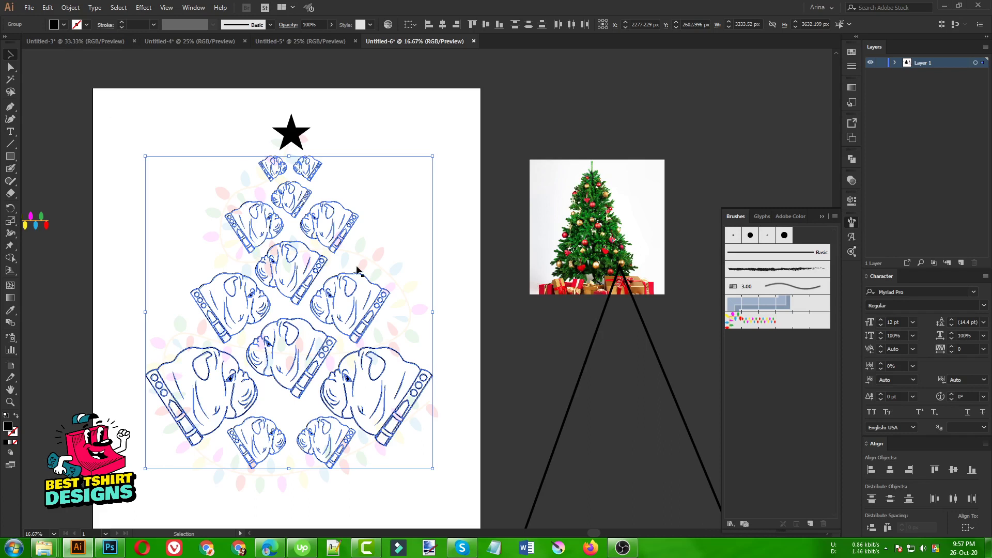
# - Combine the expanded bulldog heads into a single group with Pathfinder, and deselect it
pyautogui.click(850, 161)
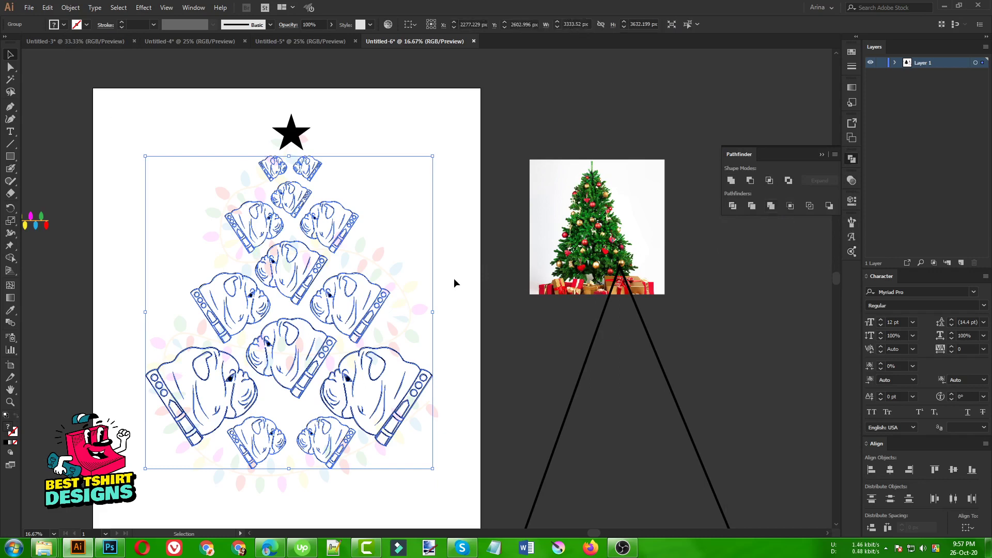
pyautogui.click(427, 279)
pyautogui.click(358, 290)
pyautogui.click(470, 268)
# - Draw a rectangle of about 3718 by 4302 px covering the whole tree, and fill it with orange
pyautogui.click(10, 157)
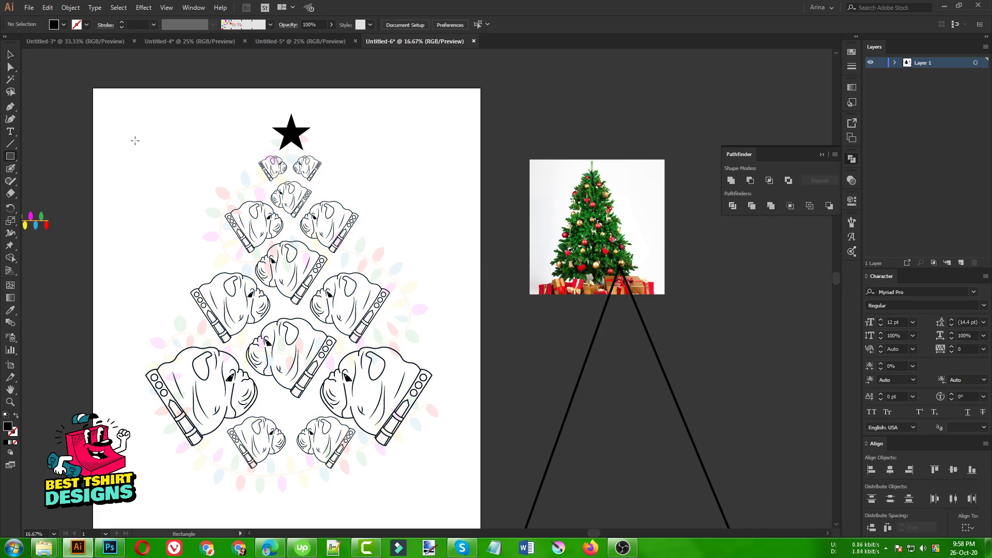
pyautogui.moveTo(130, 121); pyautogui.dragTo(449, 491)
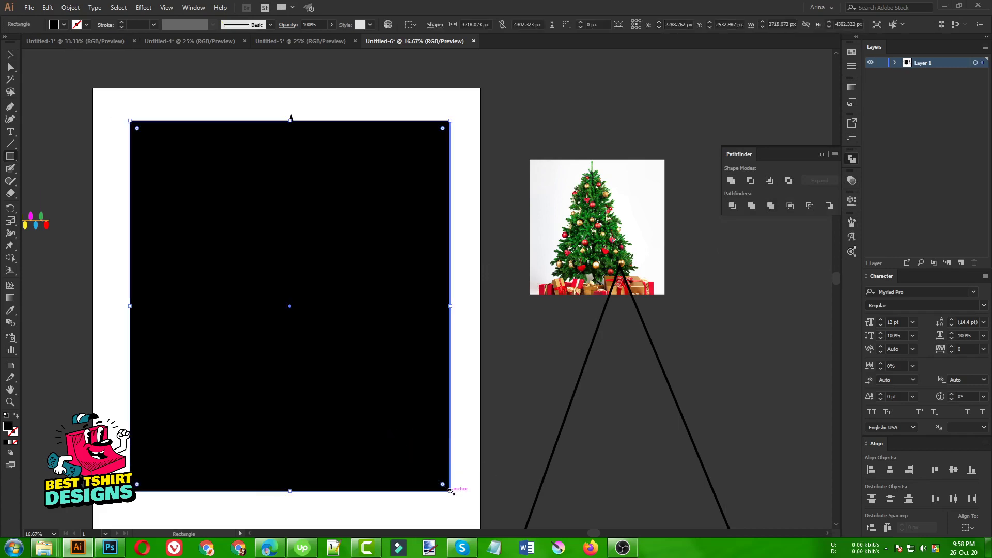
pyautogui.click(64, 25)
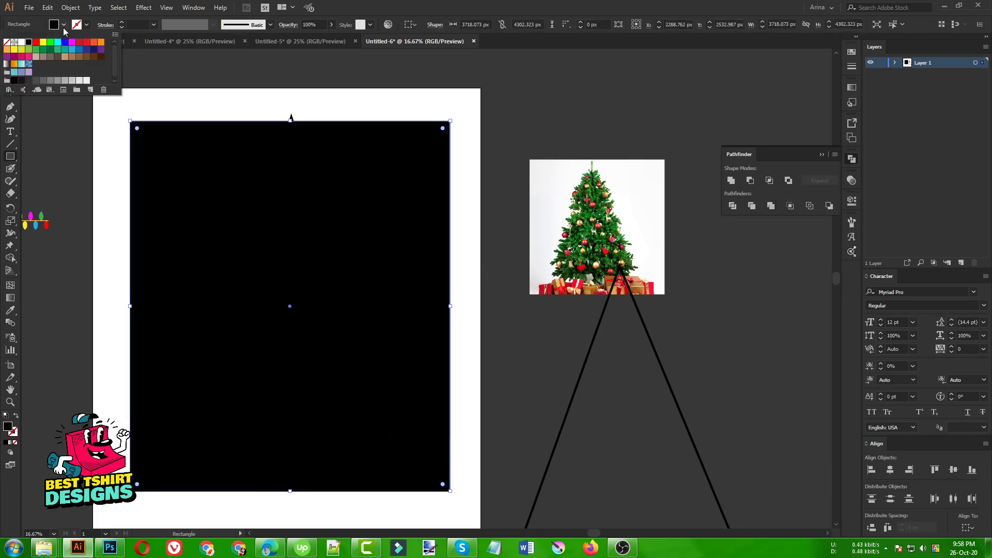
pyautogui.click(8, 50)
pyautogui.press('Escape')
pyautogui.press('v')
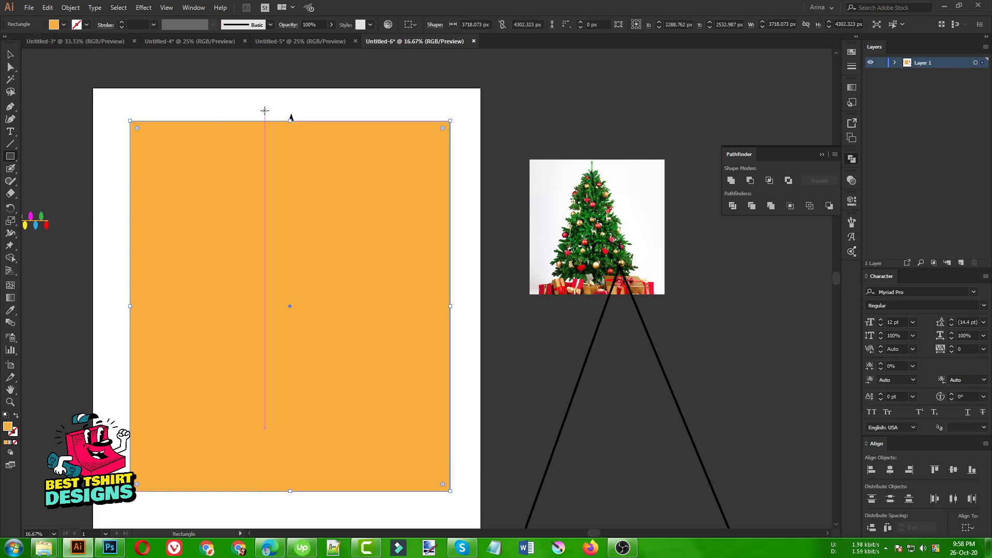
# - Cut the orange rectangle and place it directly behind the star and bulldog heads
pyautogui.press('Delete')
pyautogui.press('b')
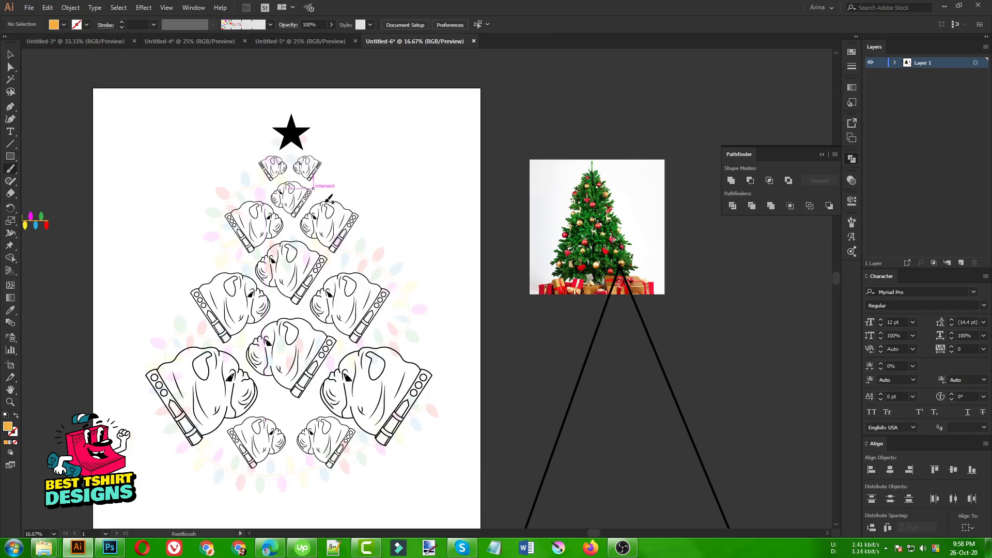
pyautogui.press('v')
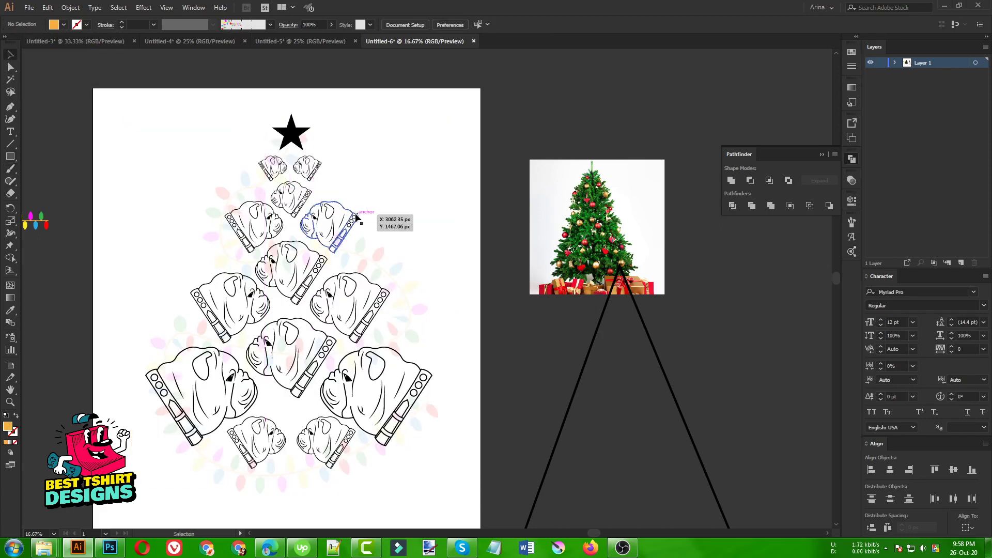
pyautogui.click(354, 215)
pyautogui.press('a')
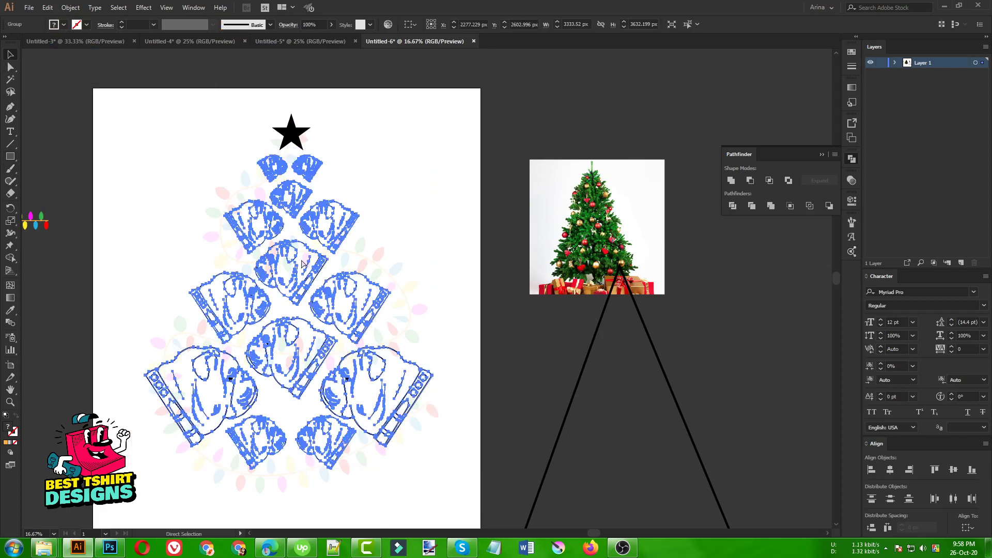
pyautogui.hotkey('ctrl', 'z')
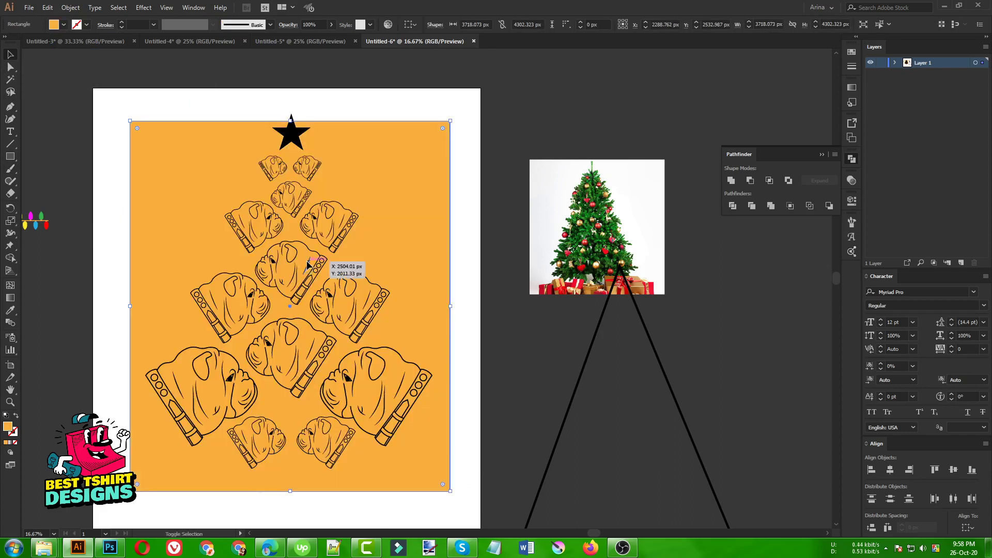
# - Erase the orange area outside the bulldog outlines with Shape Builder, keeping the fill only inside the heads
pyautogui.keyDown('shift'); pyautogui.click(306, 264); pyautogui.keyUp('shift')
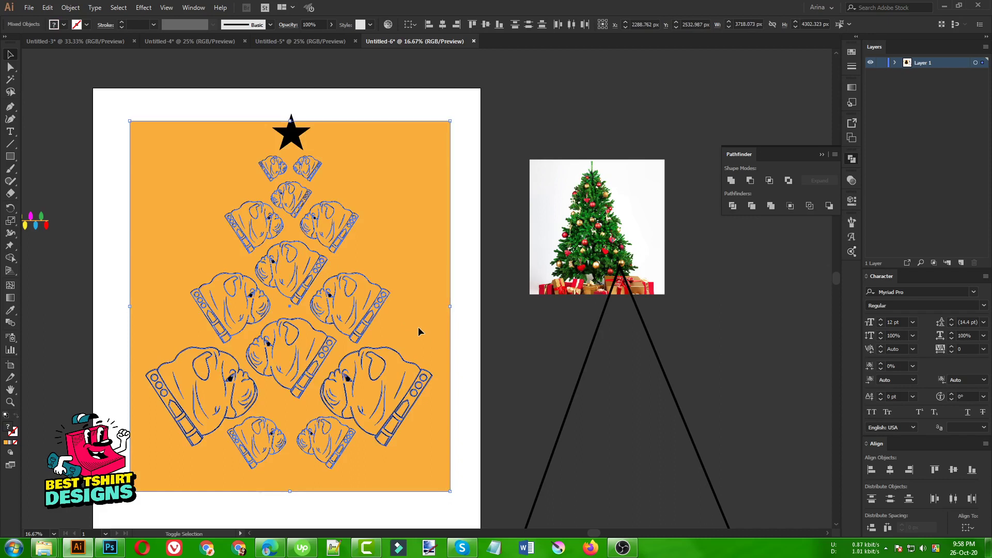
pyautogui.hotkey('shift', 'm')
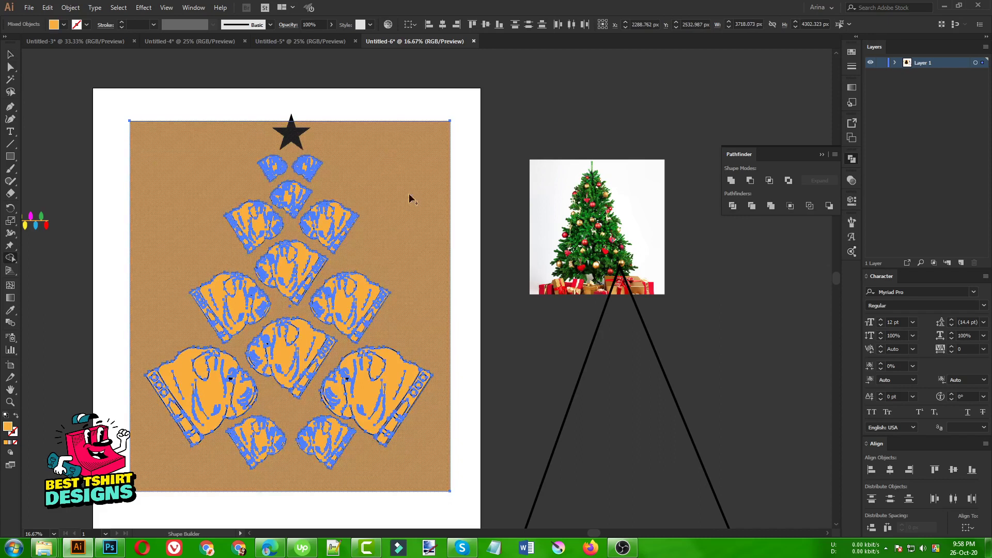
pyautogui.keyDown('alt'); pyautogui.click(414, 257); pyautogui.keyUp('alt')
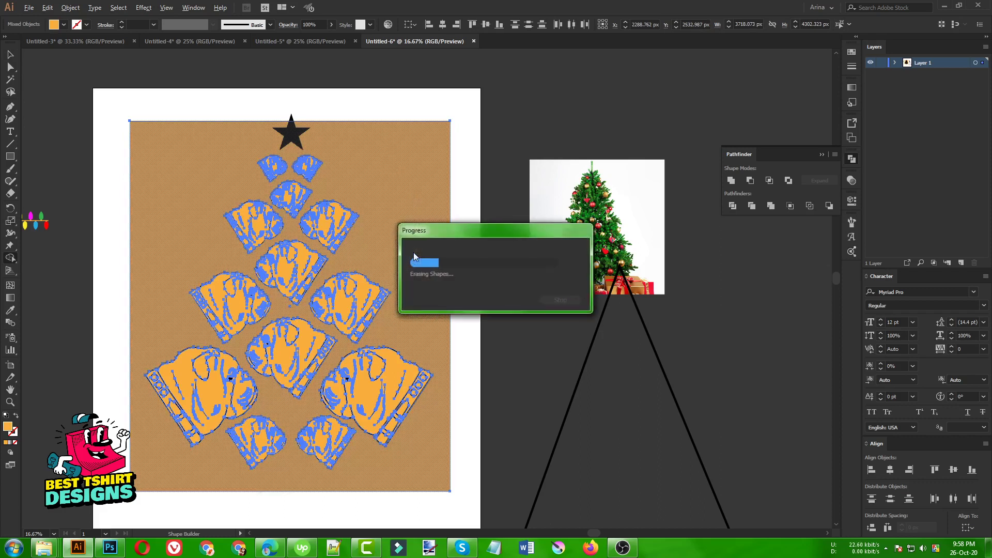
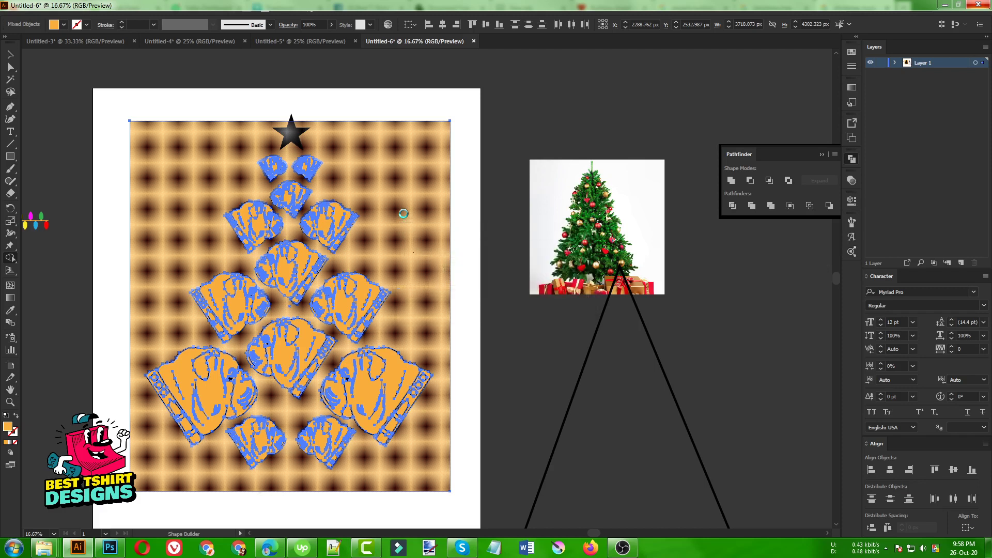
pyautogui.keyDown('alt'); pyautogui.click(418, 282); pyautogui.keyUp('alt')
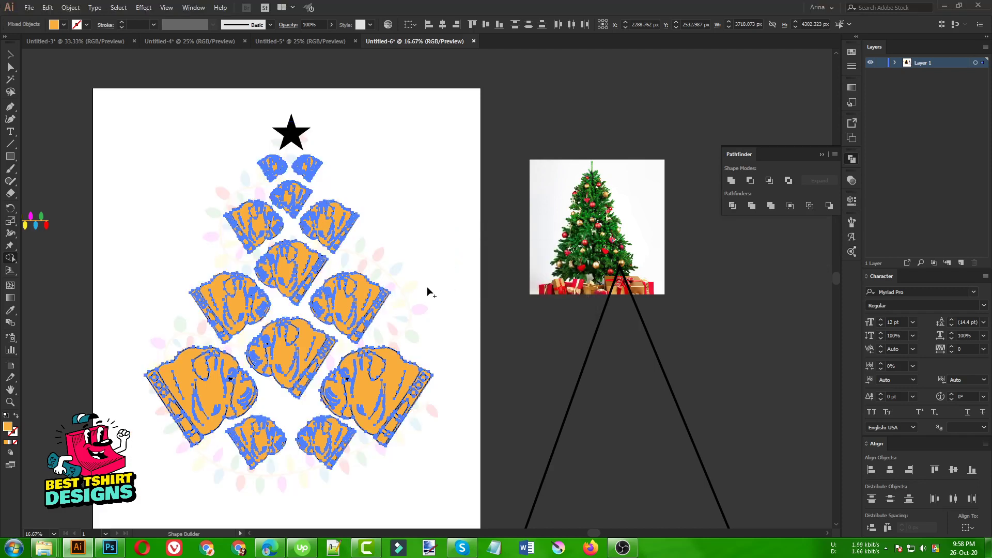
pyautogui.press('v')
pyautogui.click(433, 279)
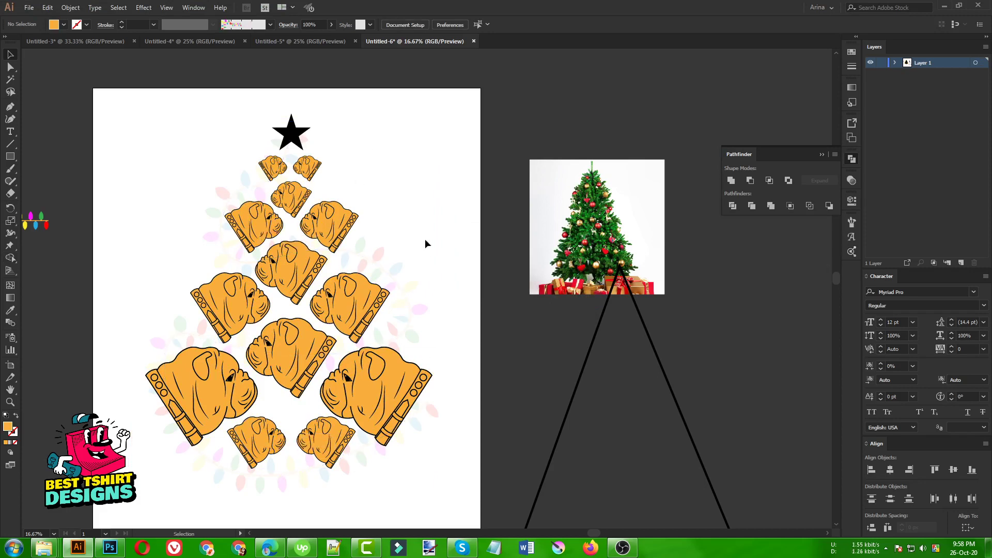
# - Set the opacity of the garland behind the heads to 100%
pyautogui.click(368, 261)
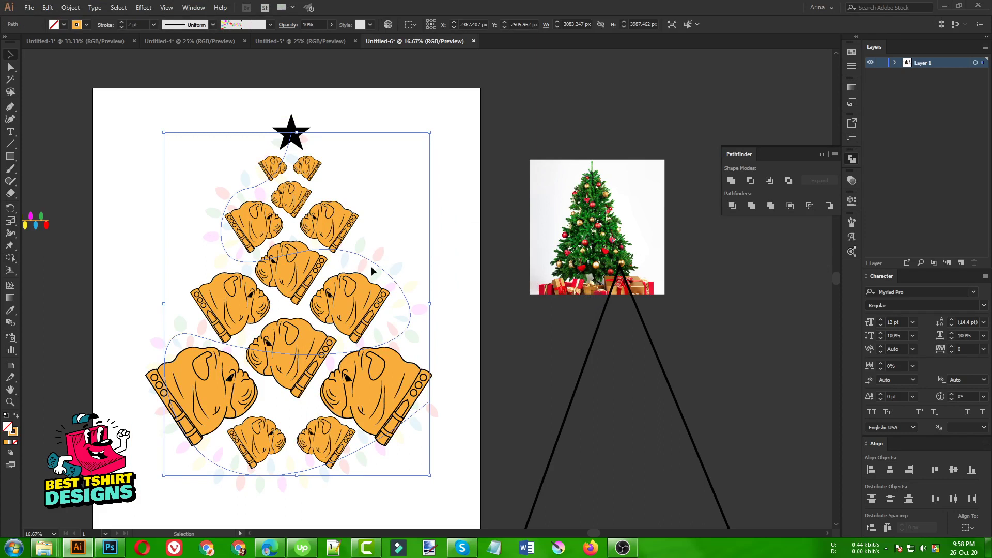
pyautogui.scroll(9, 322, 25)
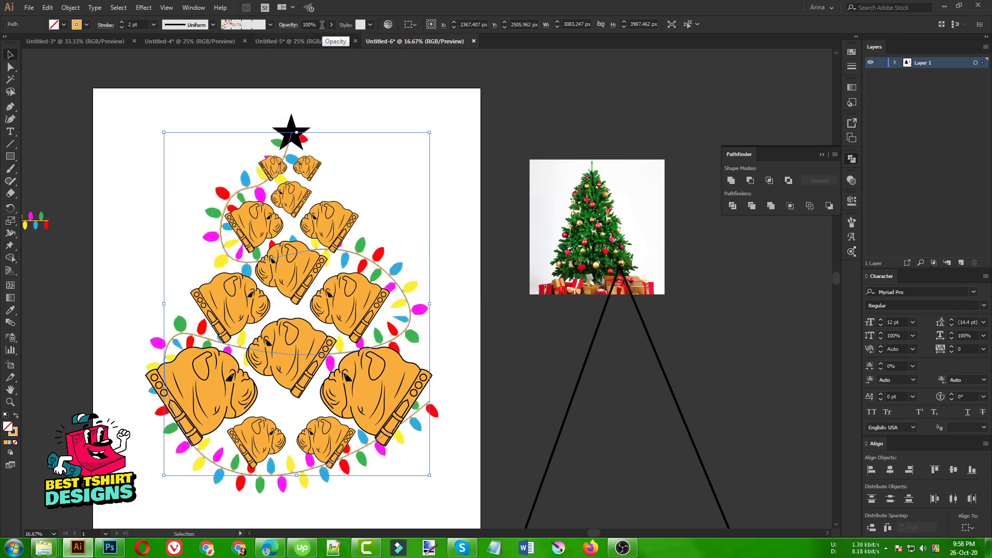
pyautogui.click(392, 156)
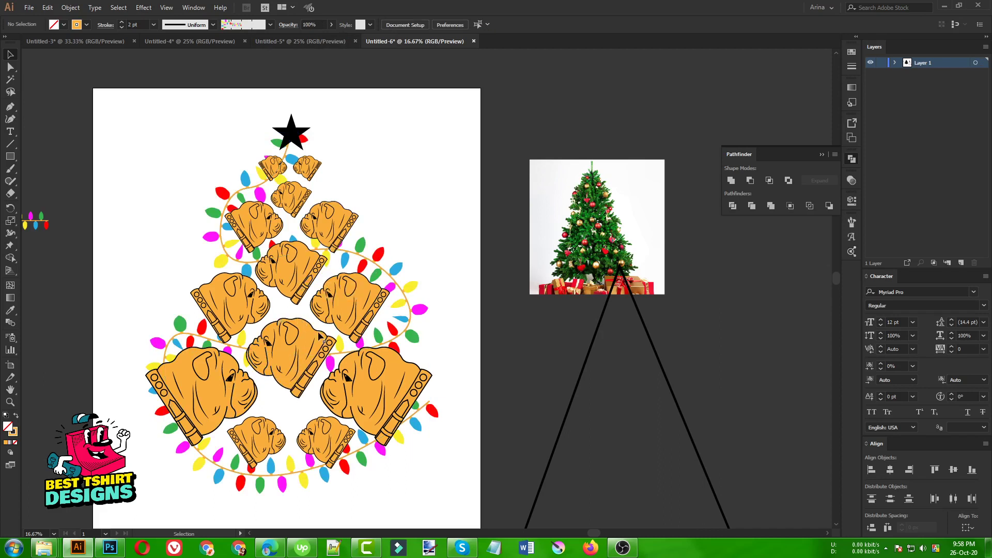
# - Reshape the lower garland with the Curvature tool, moving its bend onto the large lower-left head and its bottom curve between the two small heads
pyautogui.click(11, 120)
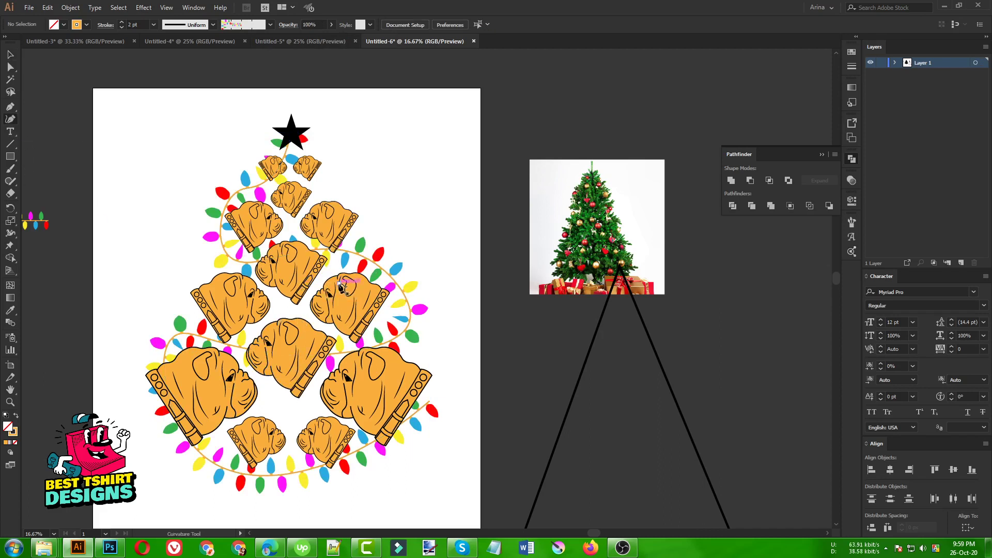
pyautogui.click(189, 339)
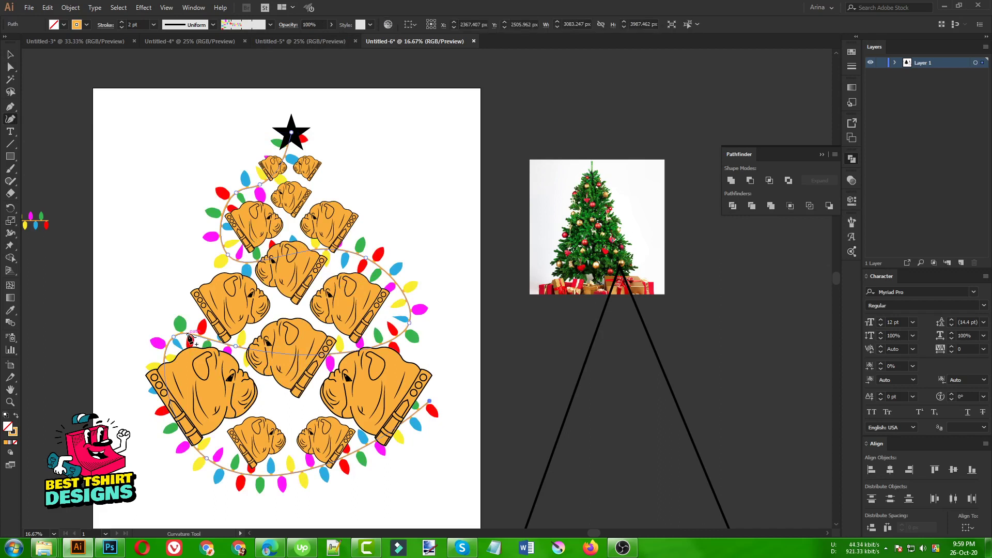
pyautogui.moveTo(175, 340); pyautogui.dragTo(211, 360)
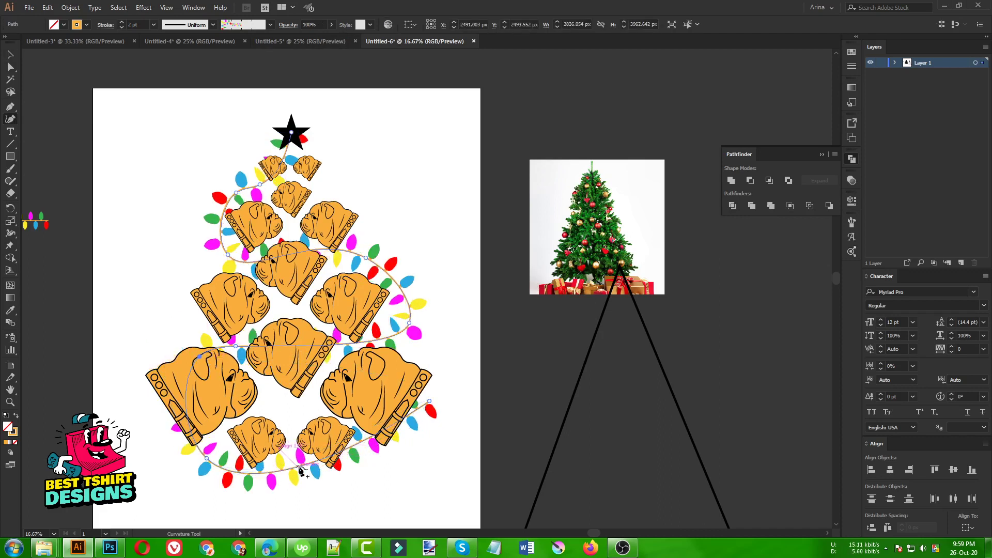
pyautogui.moveTo(299, 469); pyautogui.dragTo(302, 425)
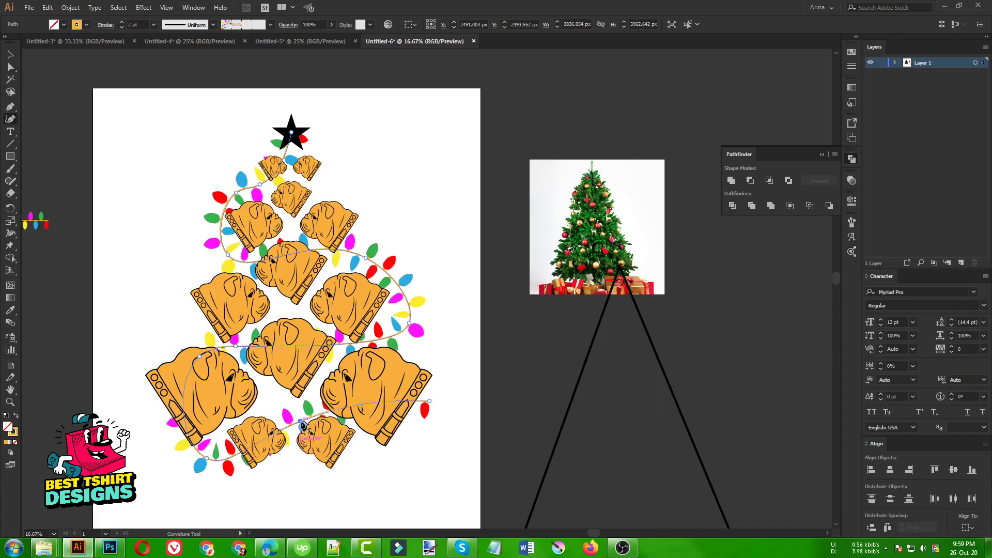
# - Try to pull the garland's middle right-hand bend inward onto the bulldog head, and undo the change
pyautogui.moveTo(402, 287); pyautogui.dragTo(366, 291)
pyautogui.click(368, 295)
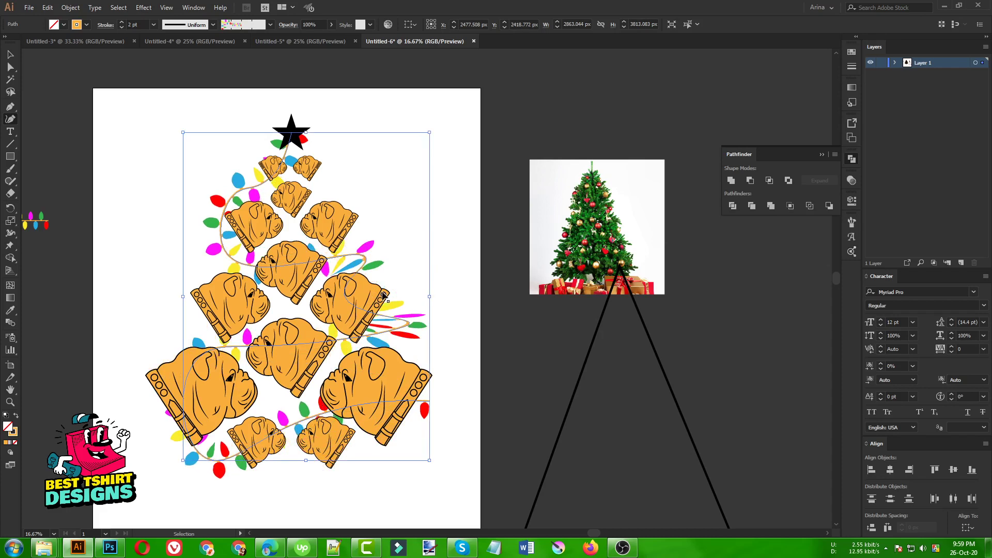
pyautogui.hotkey('ctrl', 'z')
pyautogui.hotkey('ctrl', 'z')
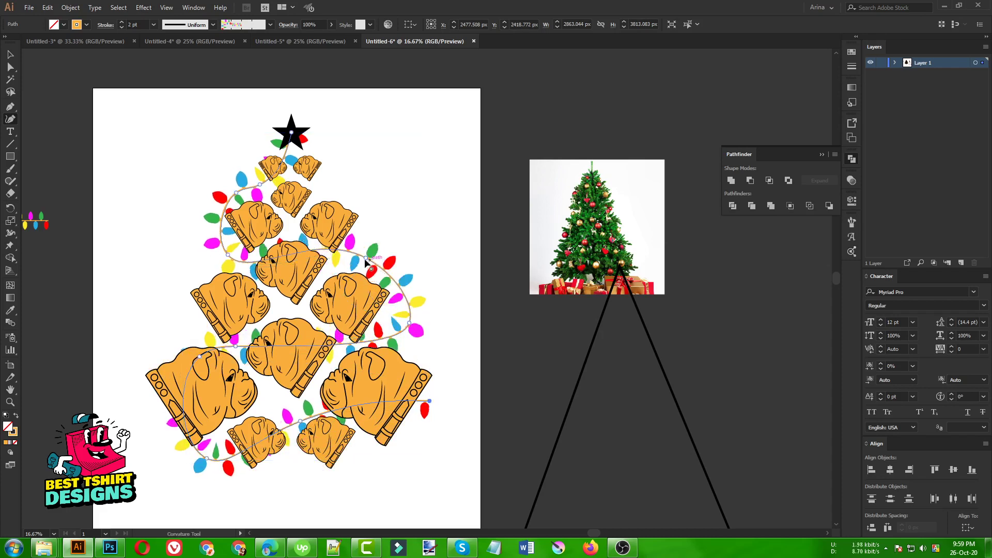
# - Tighten the garland's middle right-hand bend around the adjacent bulldog head, and move its lower-left bend outward to the large head's upper edge
pyautogui.moveTo(365, 257); pyautogui.dragTo(315, 271)
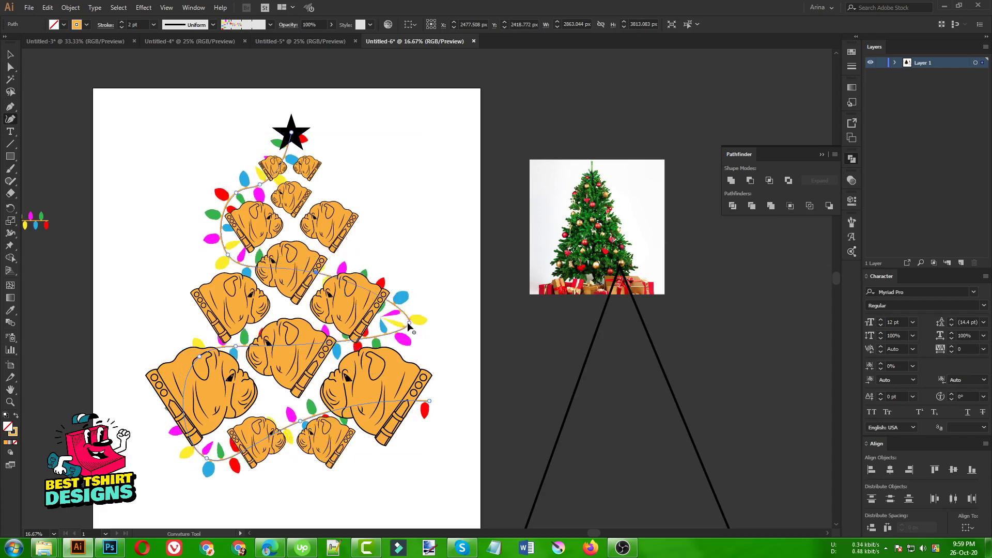
pyautogui.moveTo(408, 325); pyautogui.dragTo(376, 324)
pyautogui.moveTo(315, 272); pyautogui.dragTo(331, 260)
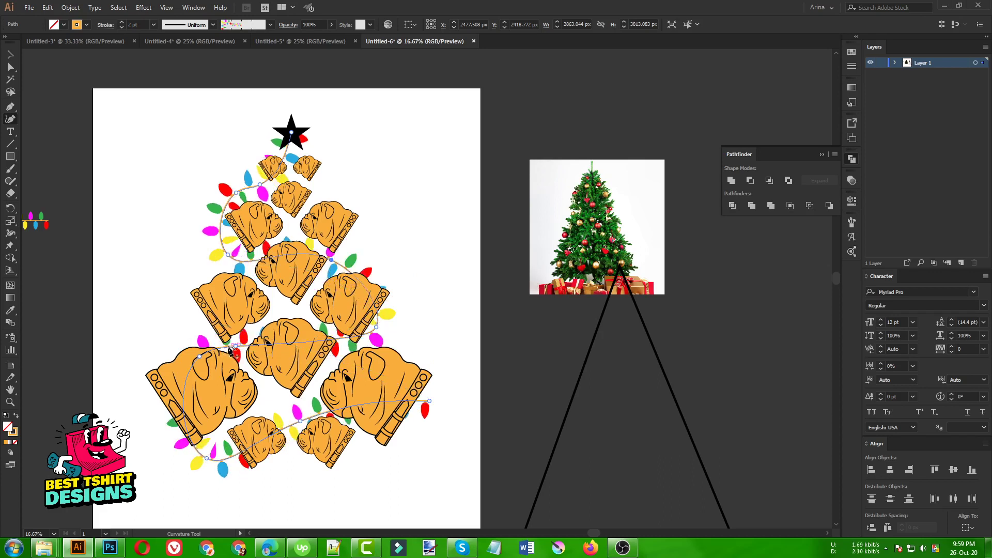
pyautogui.moveTo(198, 356); pyautogui.dragTo(170, 346)
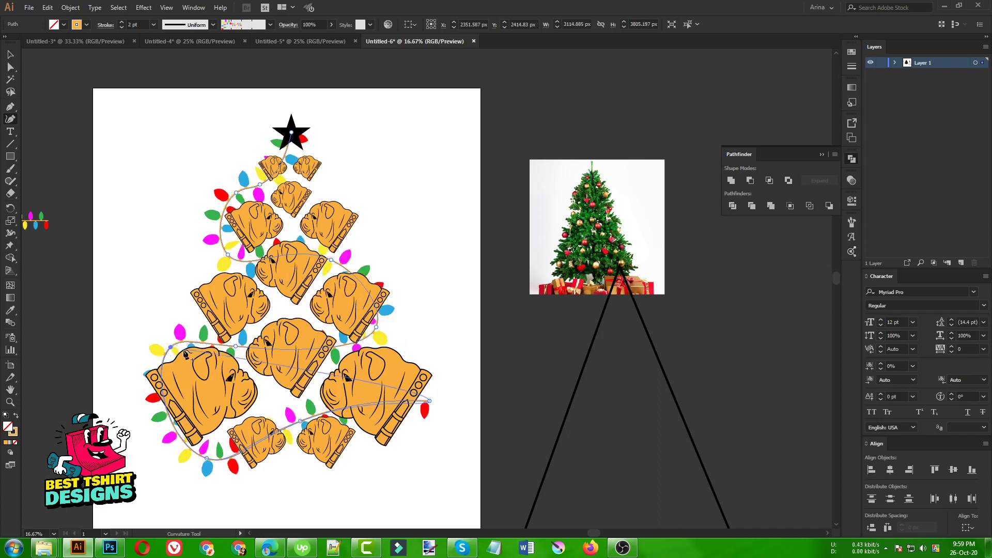
# - Draw a circle about 276 px in diameter in the empty space beside the tree's upper-left bulldog heads
pyautogui.press('v')
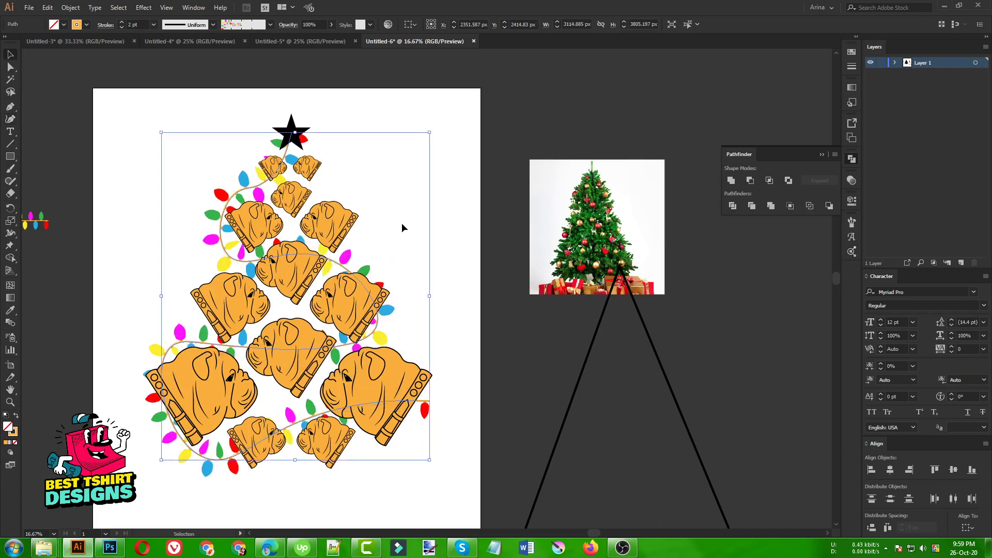
pyautogui.click(401, 227)
pyautogui.scroll(1, 298, 300)
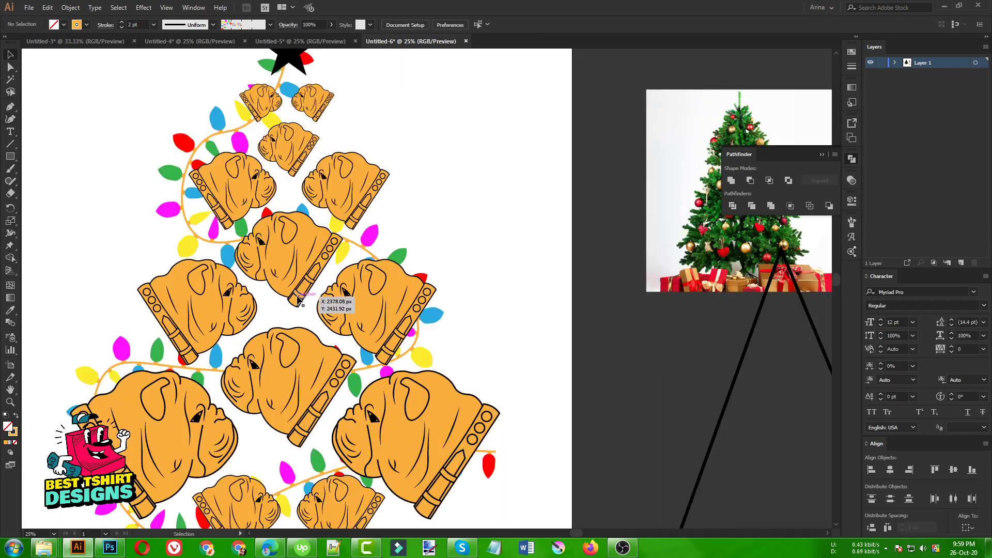
pyautogui.moveTo(10, 160); pyautogui.dragTo(31, 181)
pyautogui.scroll(1, 72, 222)
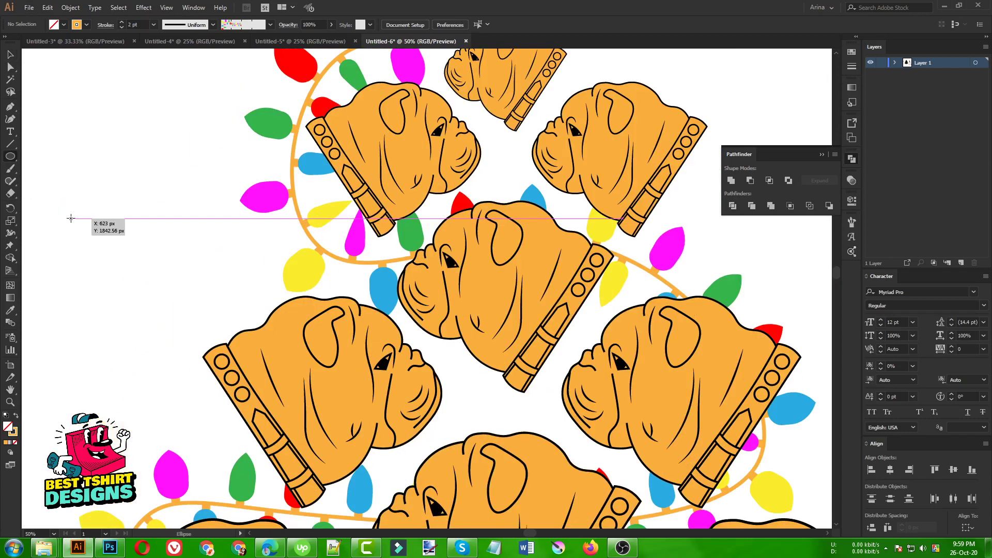
pyautogui.moveTo(70, 219)
pyautogui.mouseDown()
pyautogui.moveTo(147, 281)
pyautogui.moveTo(175, 288)
pyautogui.mouseUp()
# - Give the circle a solid red fill (R=237 G=28 B=36) with no stroke
pyautogui.press('i')
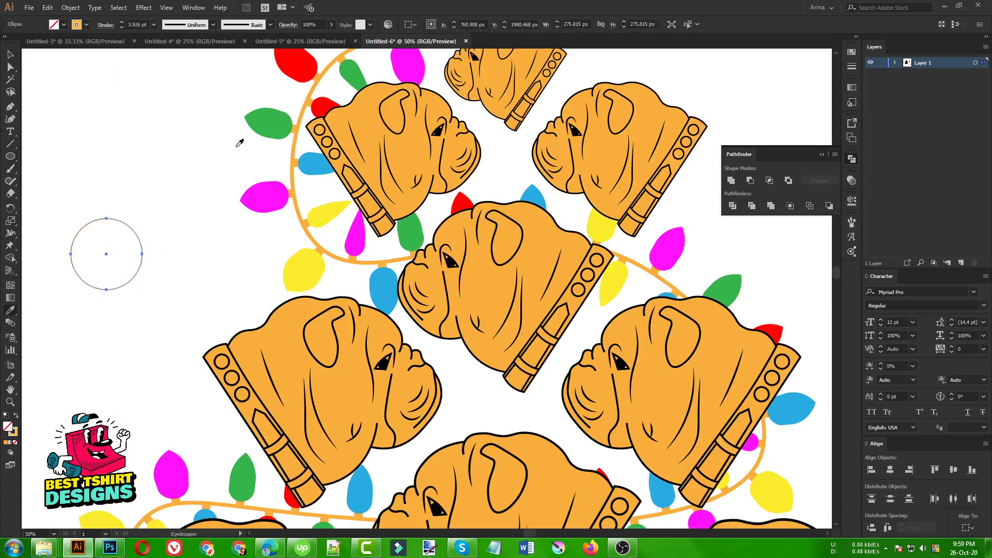
pyautogui.scroll(1, 148, 250)
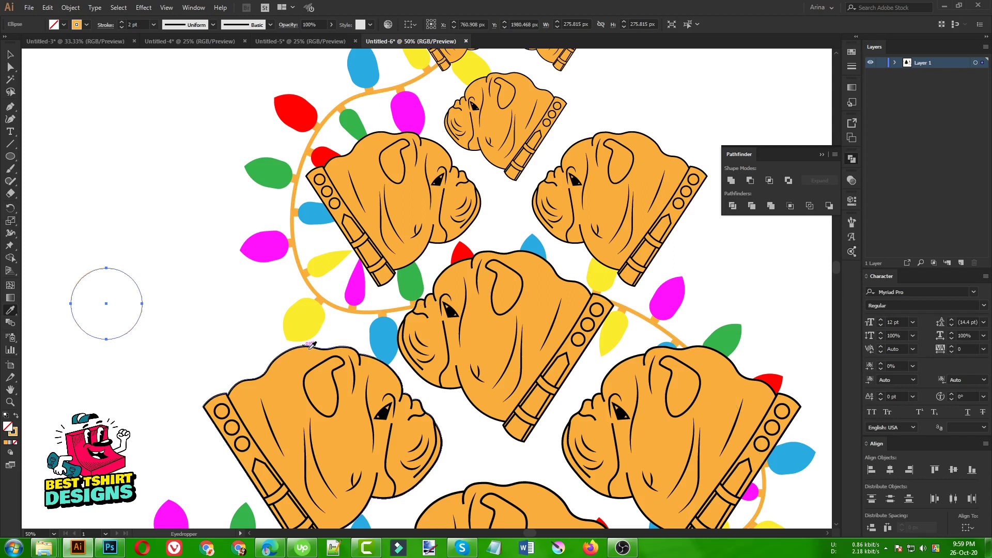
pyautogui.press('v')
pyautogui.hotkey('shift', 'x')
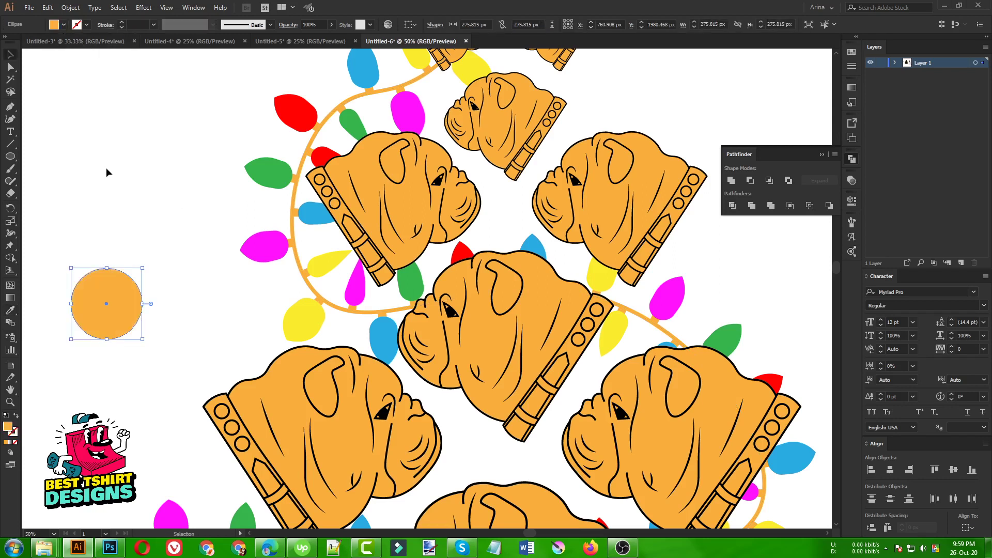
pyautogui.click(63, 33)
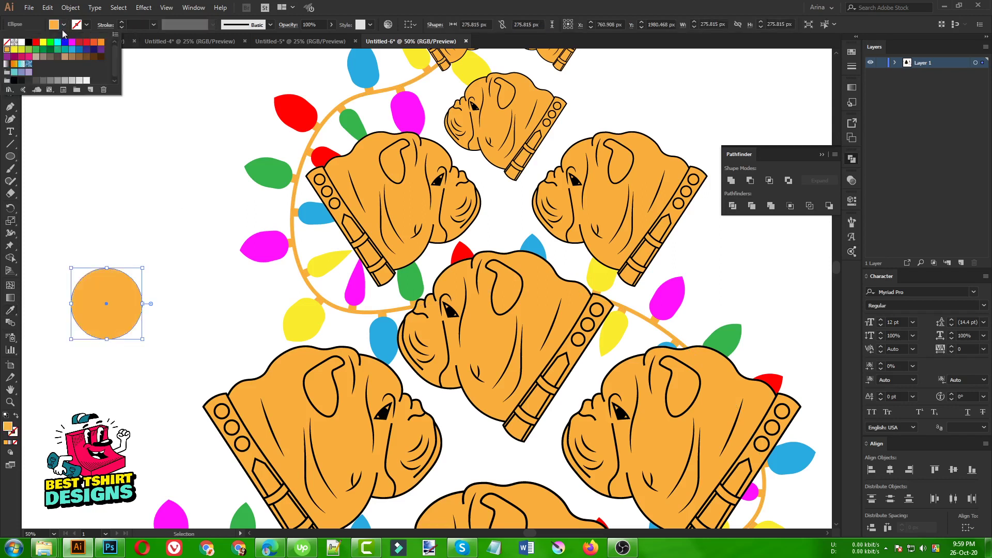
pyautogui.click(29, 57)
pyautogui.click(85, 42)
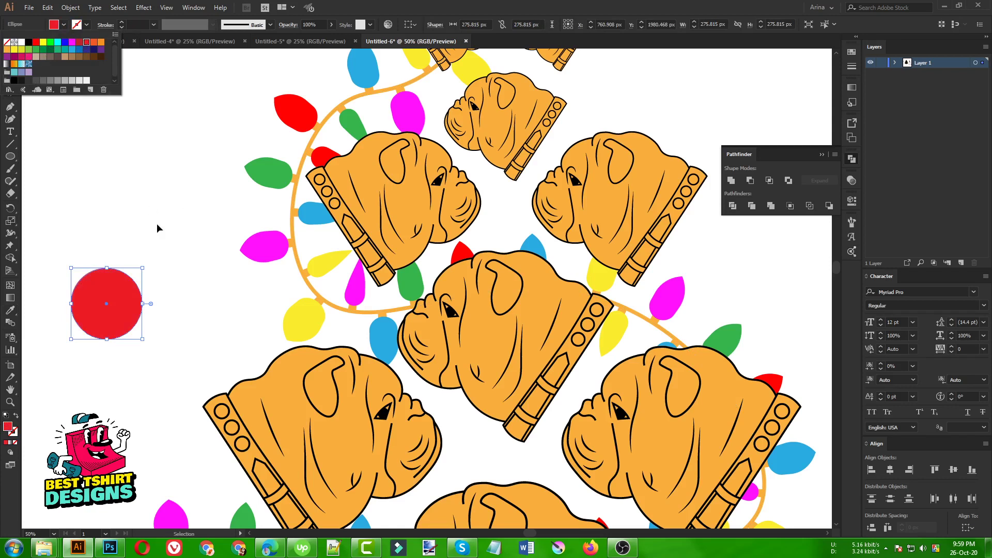
pyautogui.click(160, 226)
# - Duplicate the red circle, fill the copy white, and reshape it into a 90 × 153 px upright ellipse on the ball's left side
pyautogui.moveTo(131, 311); pyautogui.dragTo(173, 242)
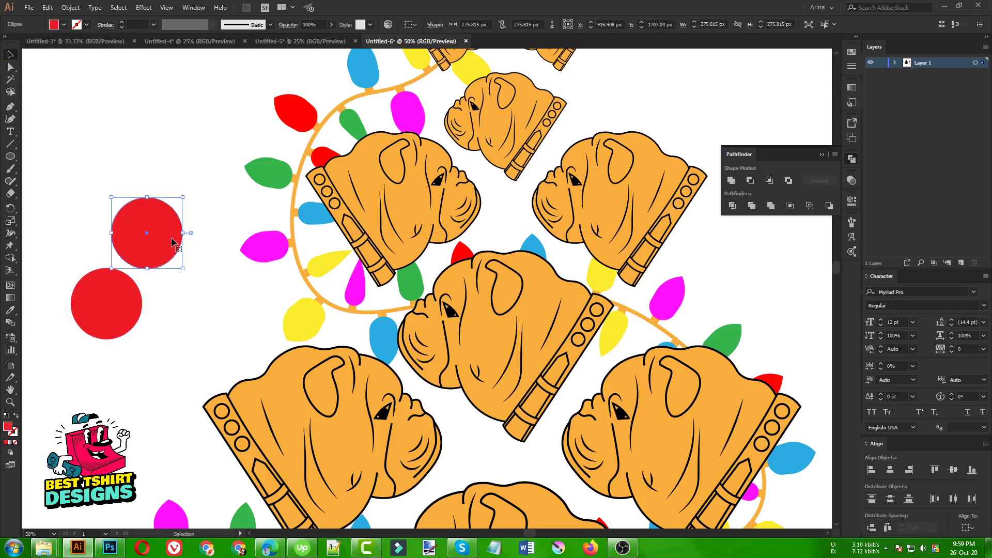
pyautogui.press('i')
pyautogui.click(211, 271)
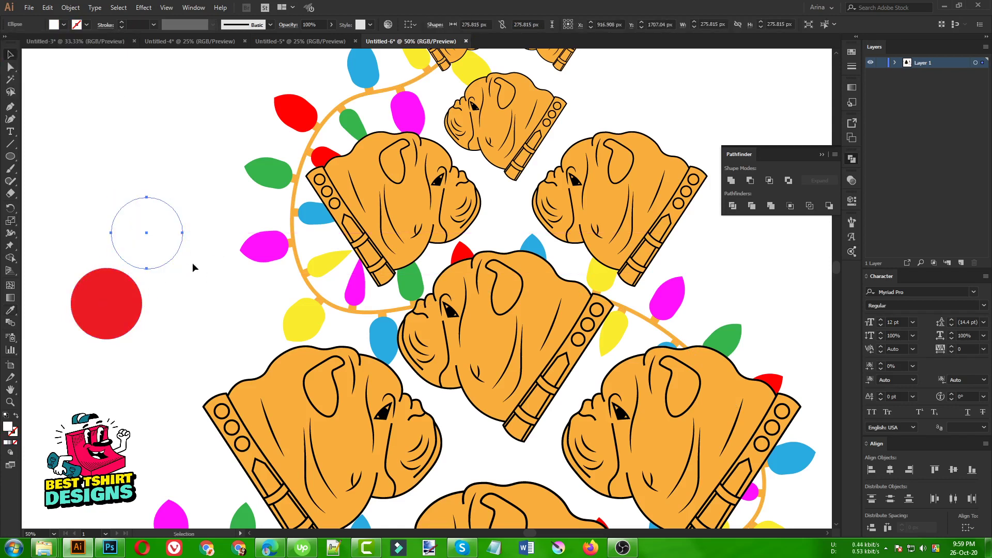
pyautogui.press('v')
pyautogui.moveTo(181, 232); pyautogui.dragTo(101, 295)
pyautogui.scroll(2, 98, 307)
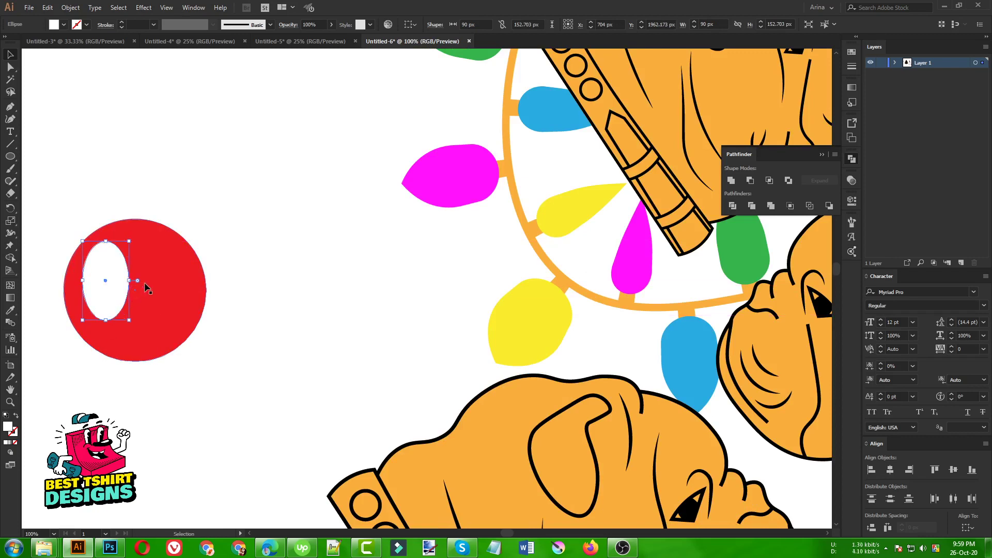
# - Reduce the opacity of the white highlight ellipse to 80%
pyautogui.click(215, 262)
pyautogui.scroll(-1, 115, 288)
pyautogui.moveTo(102, 228); pyautogui.dragTo(174, 336)
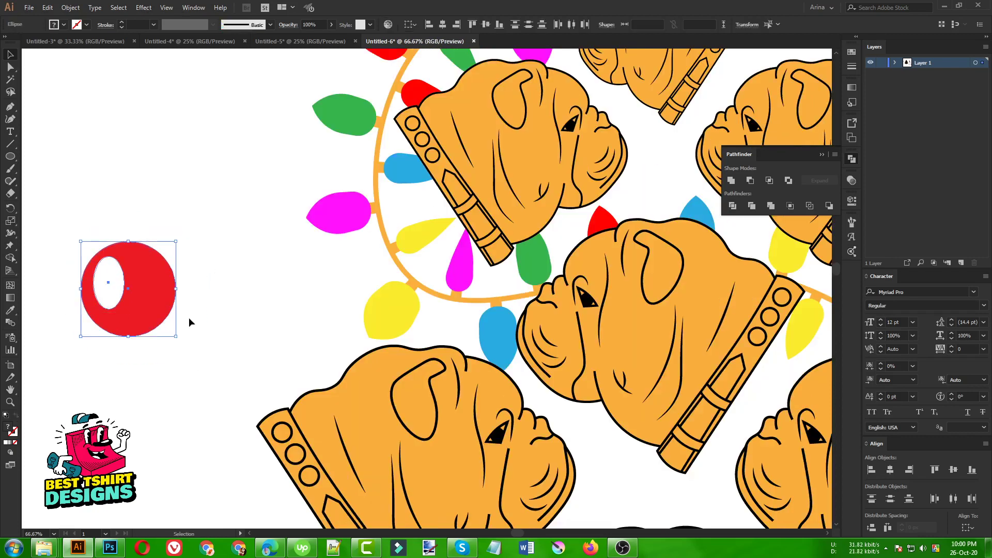
pyautogui.click(189, 322)
pyautogui.click(109, 284)
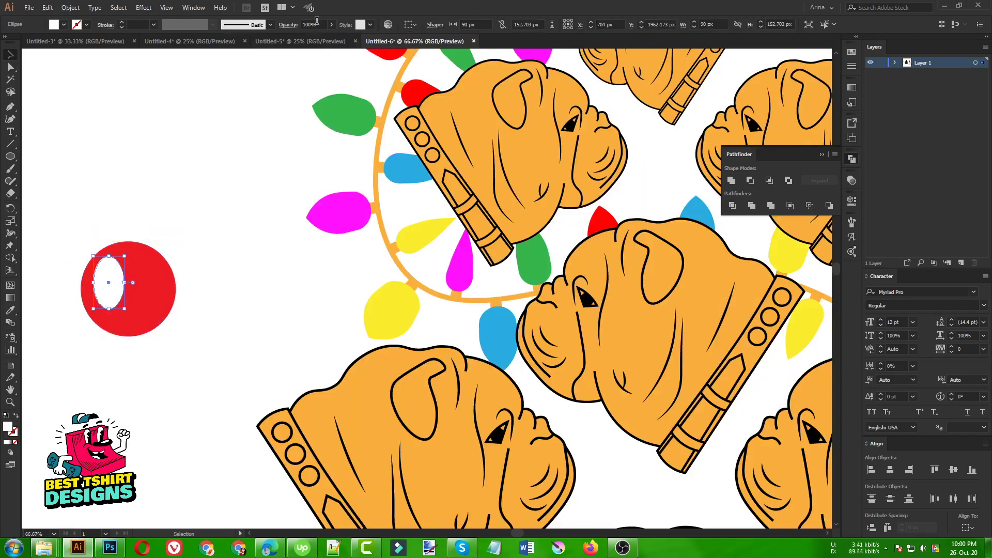
pyautogui.scroll(-2, 317, 21)
pyautogui.click(175, 151)
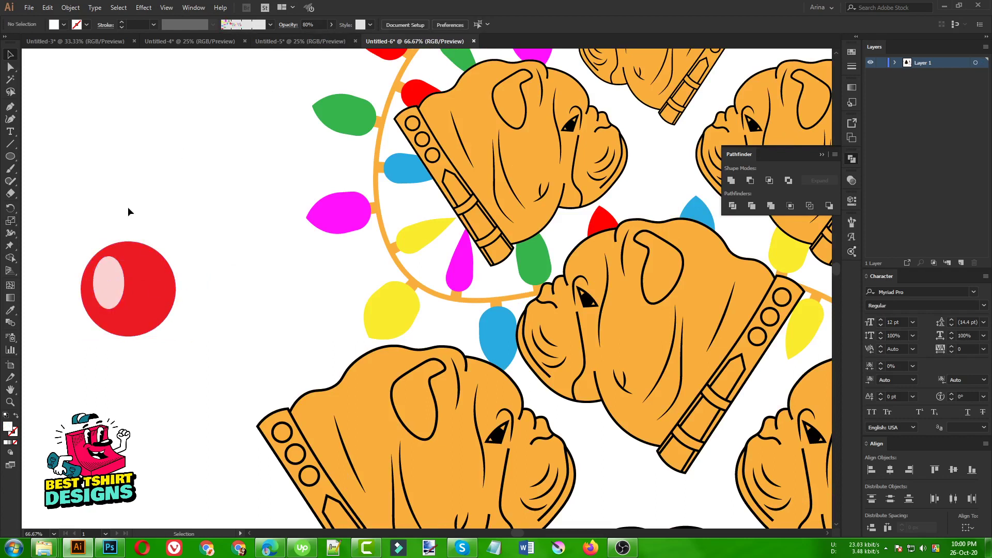
pyautogui.moveTo(11, 156); pyautogui.dragTo(46, 162)
pyautogui.moveTo(114, 217); pyautogui.dragTo(145, 248)
pyautogui.press('v')
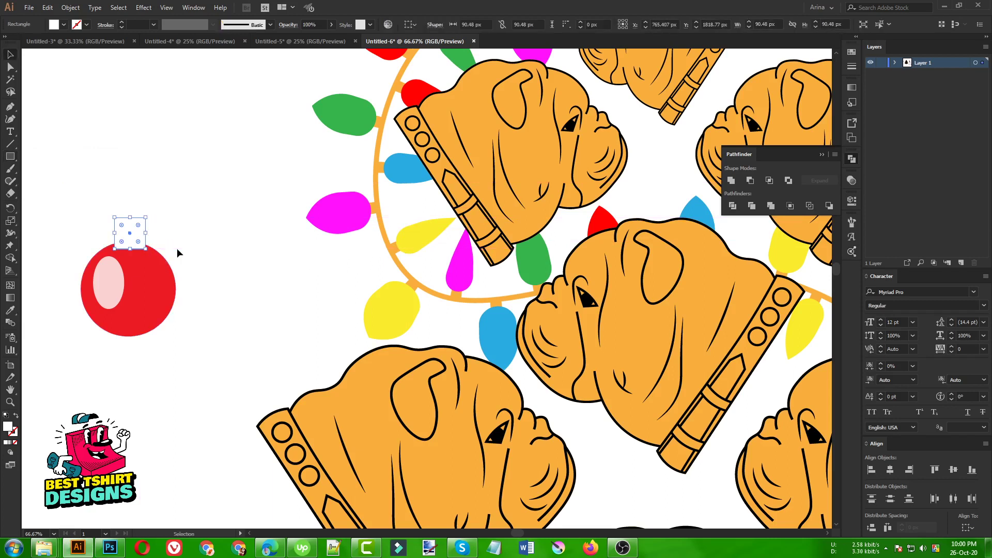
pyautogui.press('Delete')
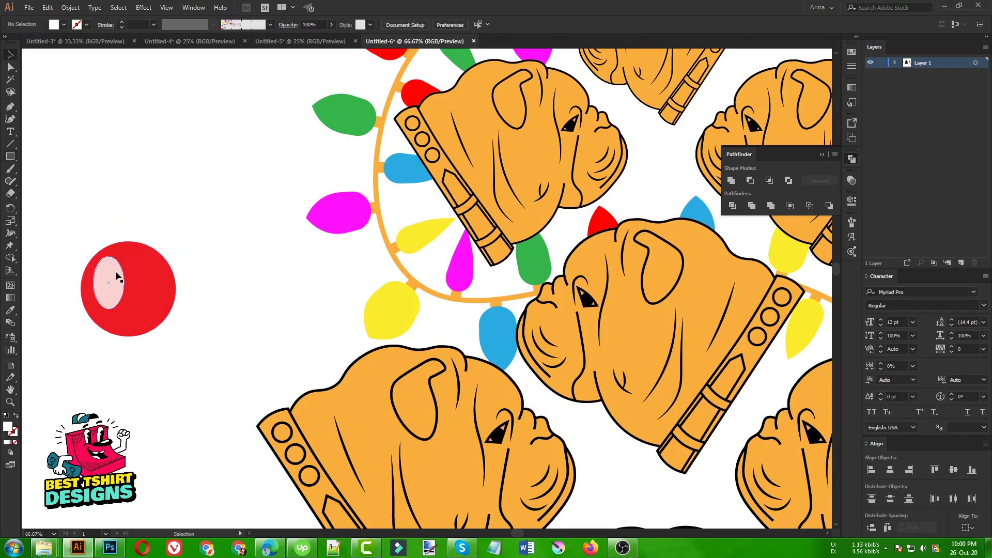
# - Duplicate the highlight ellipse as a hanging loop behind the ball's upper edge, with no fill and a 10 pt red stroke
pyautogui.moveTo(117, 274); pyautogui.dragTo(138, 234)
pyautogui.hotkey('shift', 'x')
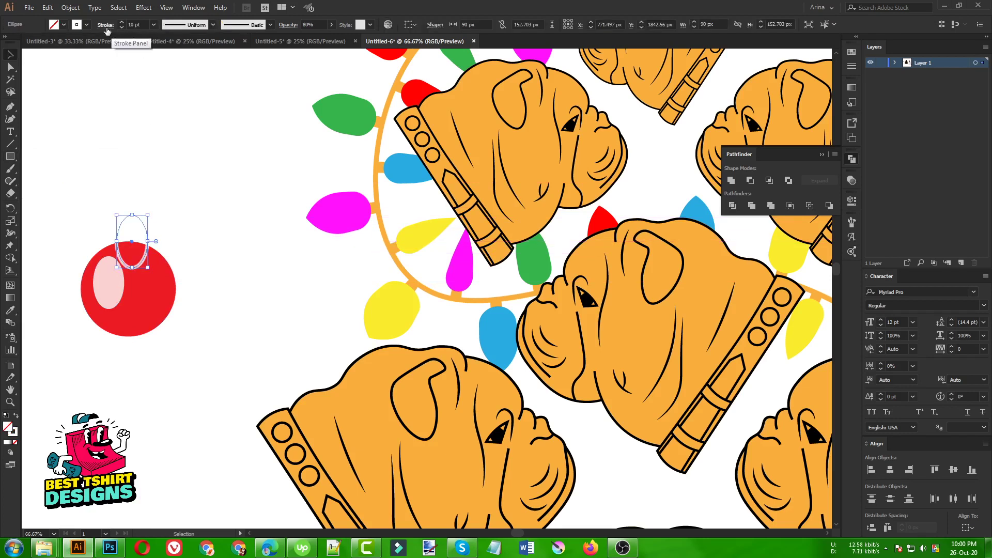
pyautogui.click(87, 25)
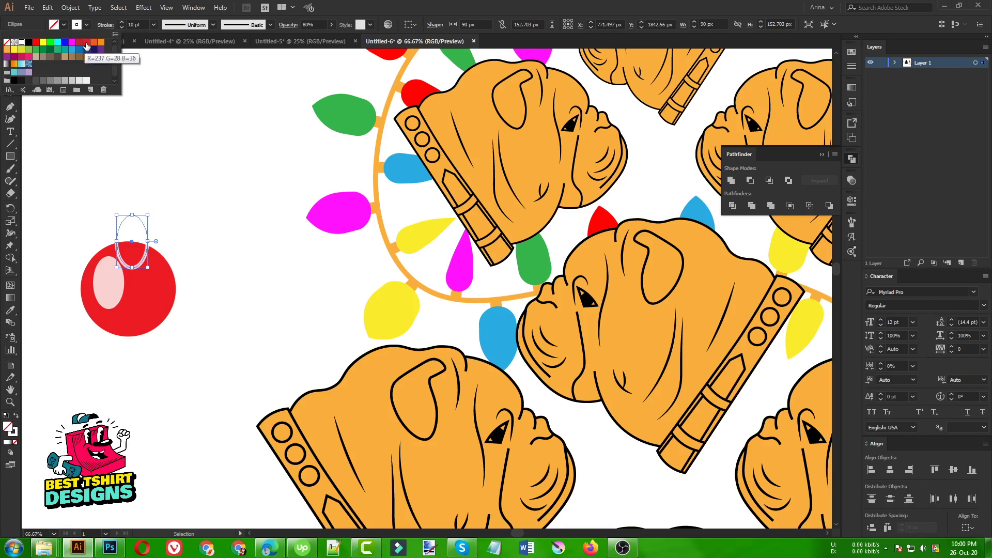
pyautogui.click(89, 43)
pyautogui.click(176, 168)
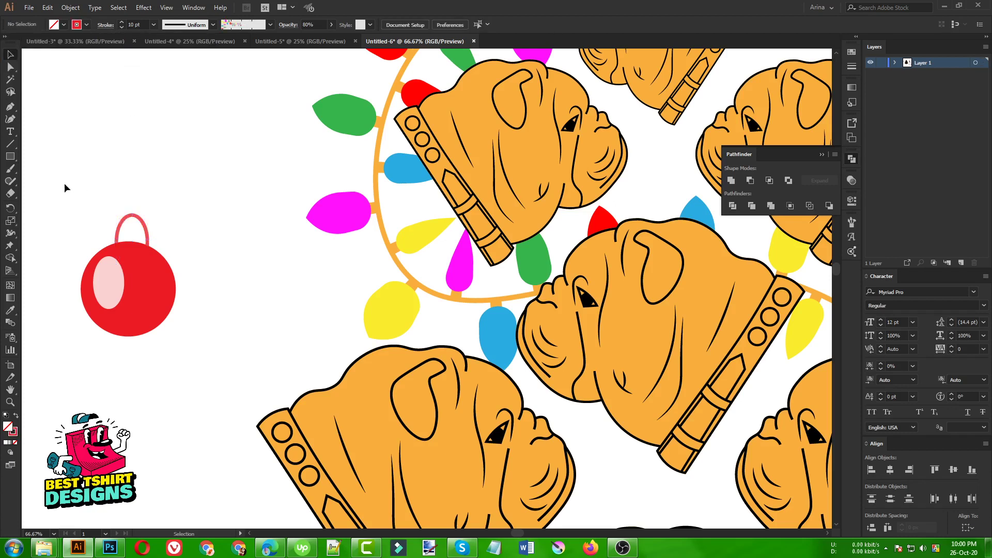
# - Group the red ornament's parts, shrink it to about 212 × 271 px, and place it between the large lower-left head and the center head
pyautogui.moveTo(64, 183); pyautogui.dragTo(190, 378)
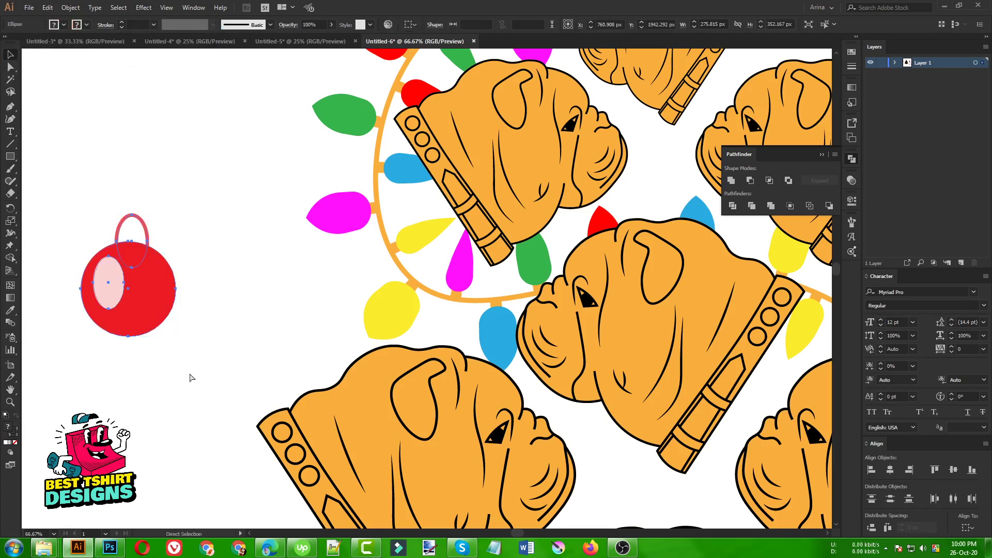
pyautogui.scroll(-2, 83, 284)
pyautogui.scroll(-1, 83, 284)
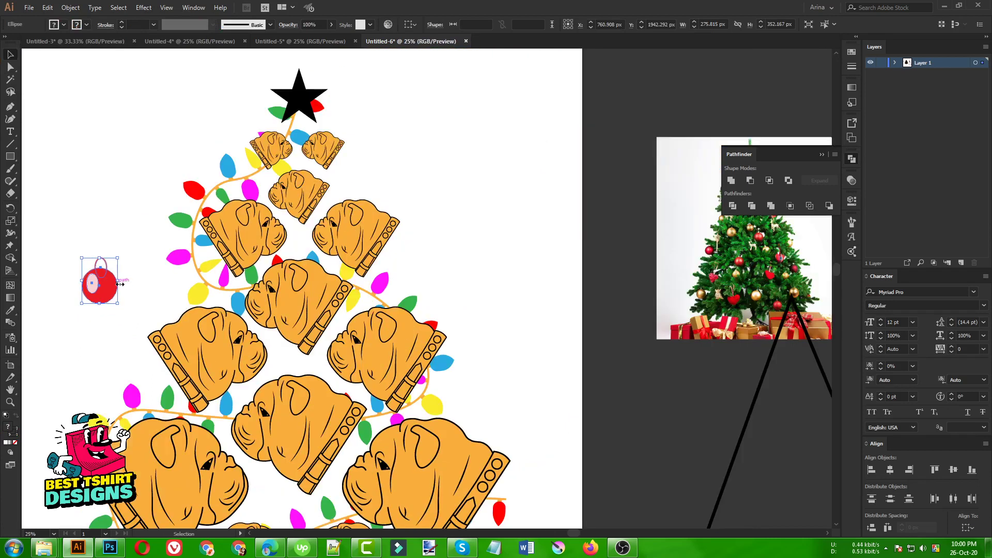
pyautogui.moveTo(118, 282); pyautogui.dragTo(276, 456)
pyautogui.scroll(-1, 100, 290)
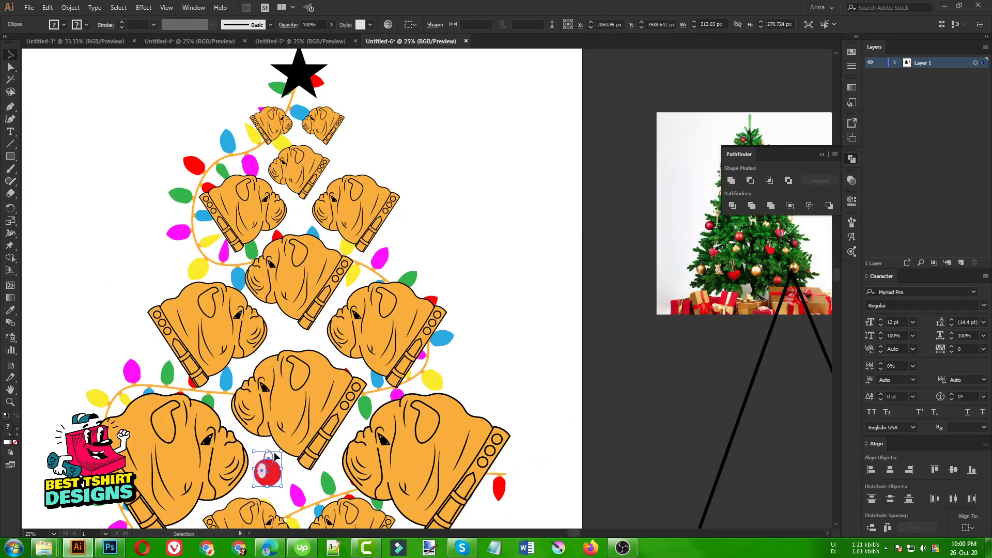
pyautogui.scroll(-2, 278, 438)
# - Place a smaller copy of the ornament, tilted to the right, in the gap between the middle heads, and expand its fill and stroke
pyautogui.moveTo(270, 413); pyautogui.dragTo(285, 273)
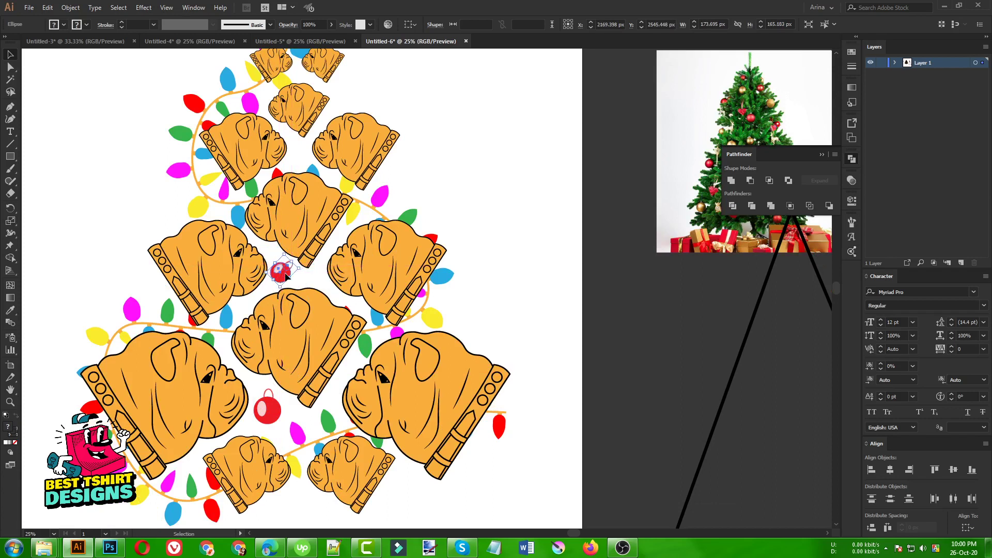
pyautogui.click(70, 7)
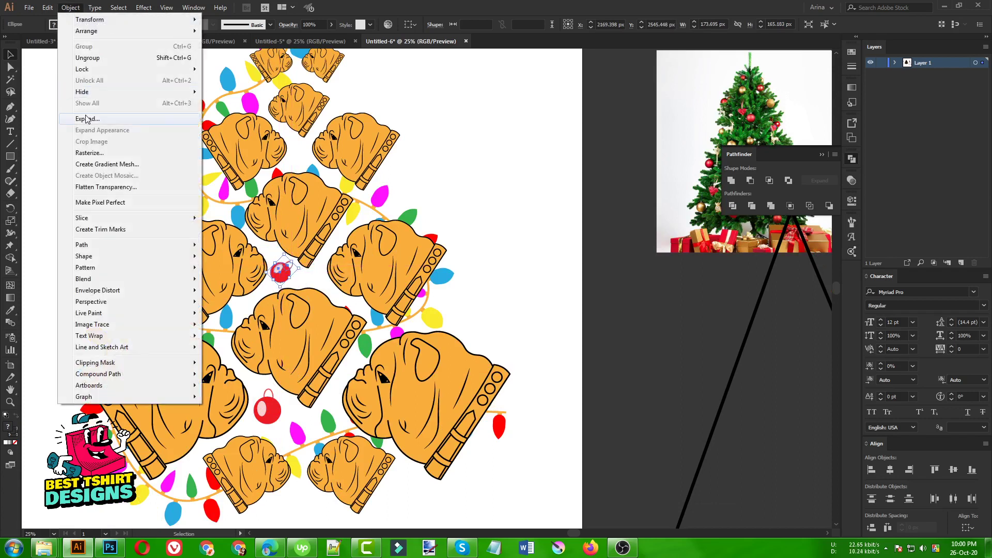
pyautogui.click(204, 267)
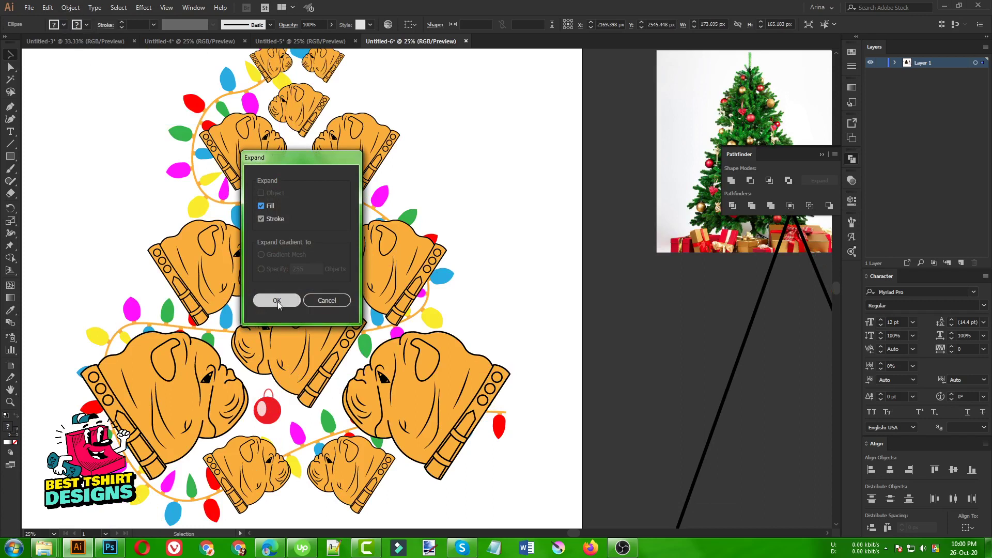
pyautogui.click(277, 301)
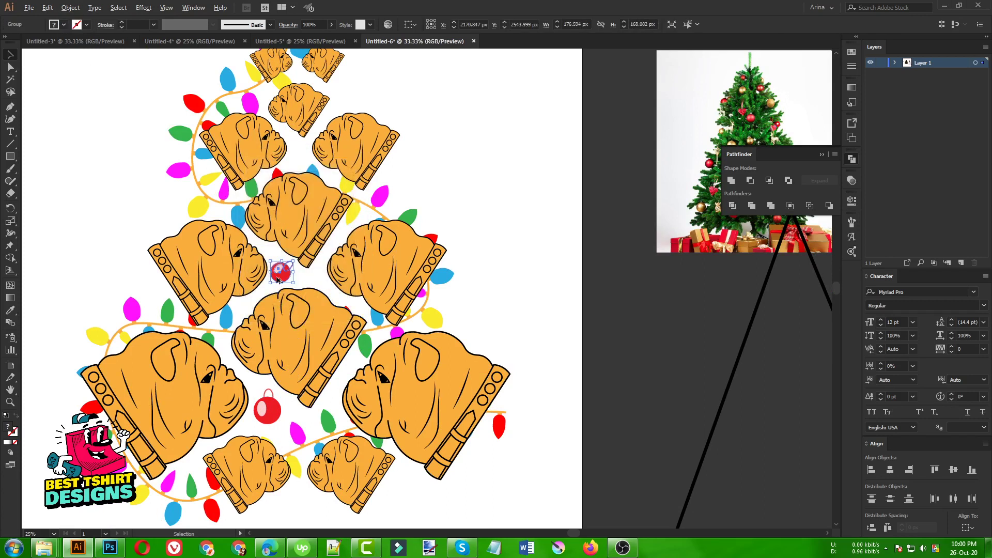
# - Recolor the tilted ornament copy's red ball and loop light blue inside its group
pyautogui.scroll(1, 277, 280)
pyautogui.doubleClick(289, 274)
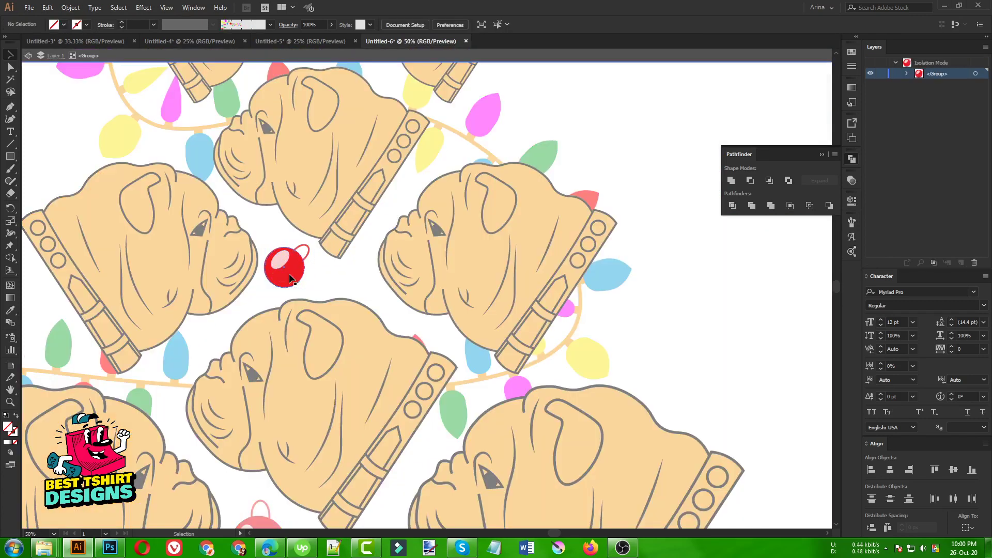
pyautogui.click(11, 79)
pyautogui.click(291, 278)
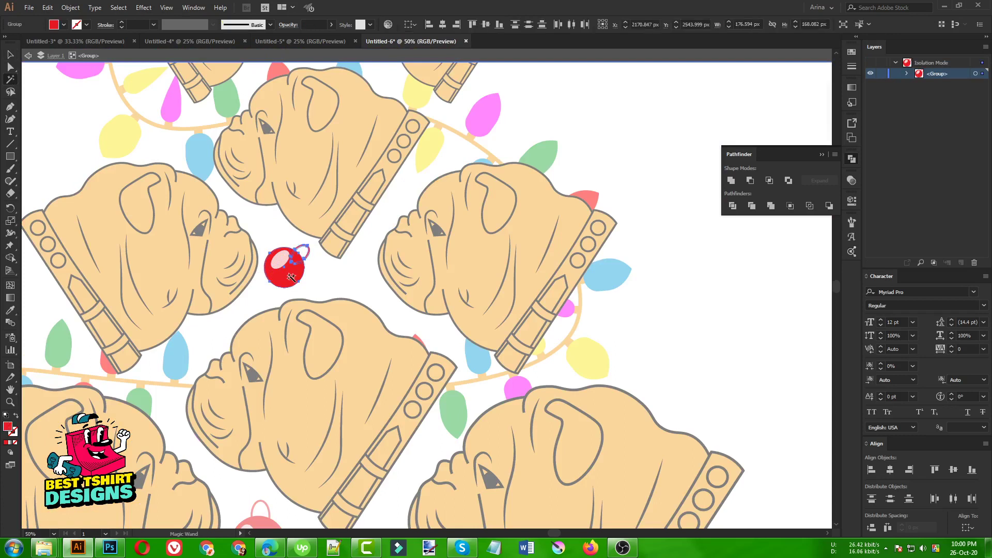
pyautogui.click(64, 24)
pyautogui.click(73, 50)
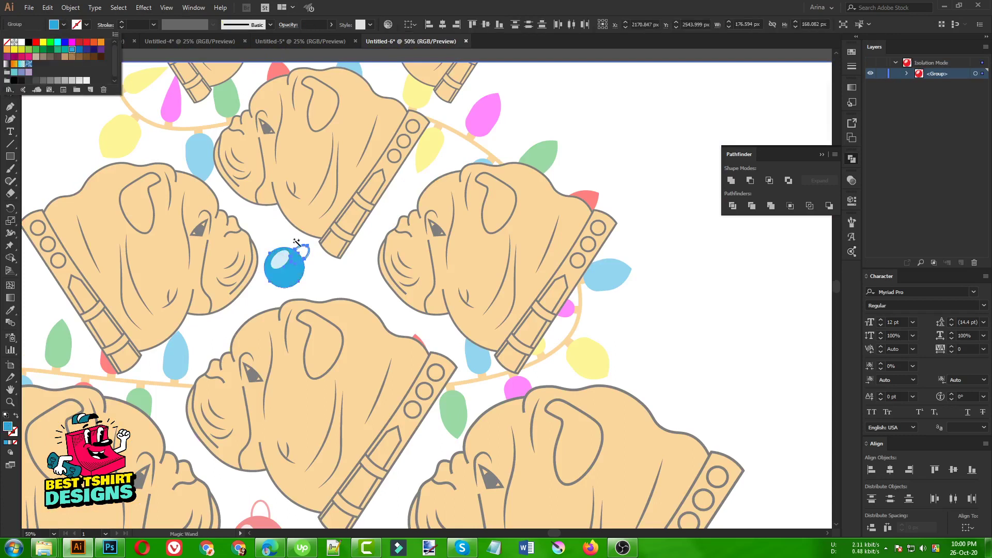
pyautogui.press('v')
pyautogui.doubleClick(329, 274)
# - Place copies of the blue ornament outside the middle-left head and, upright at about 221 × 281 px, beside the upper-right head
pyautogui.scroll(-2, 306, 272)
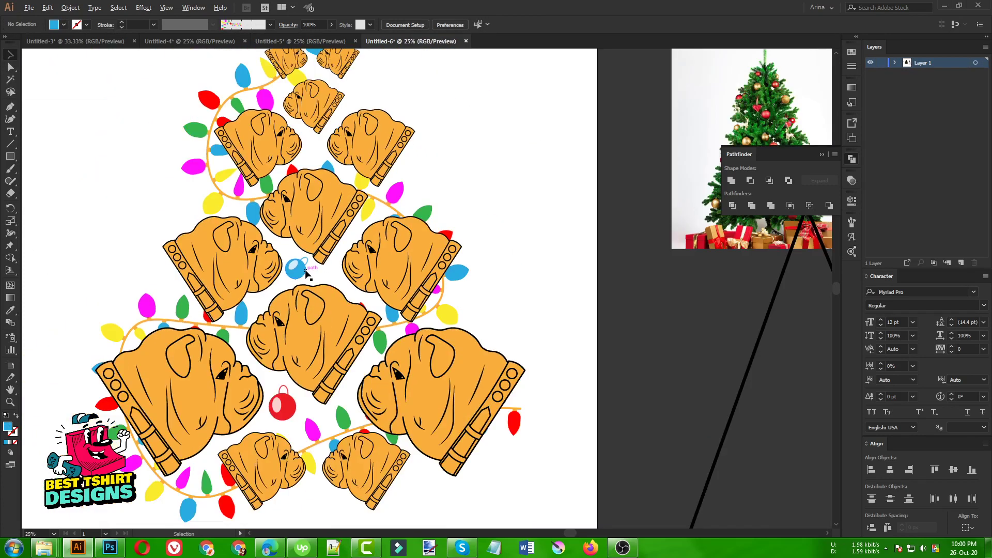
pyautogui.moveTo(296, 267); pyautogui.dragTo(432, 184)
pyautogui.click(467, 217)
pyautogui.scroll(3, 479, 216)
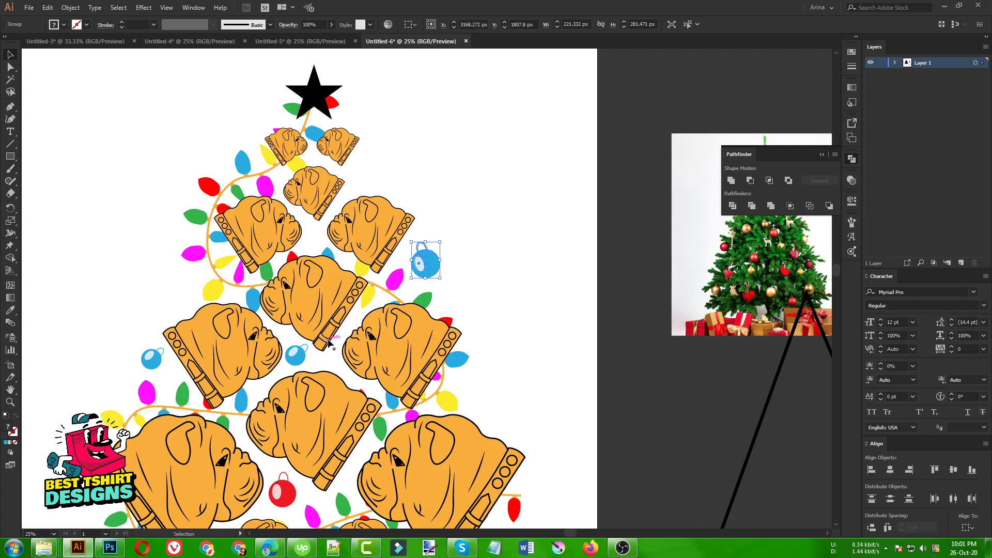
# - Place more blue ornament copies on both sides of the topmost heads, above the middle-left head, and beside the small lower-right head
pyautogui.moveTo(301, 360); pyautogui.dragTo(251, 132)
pyautogui.click(396, 192)
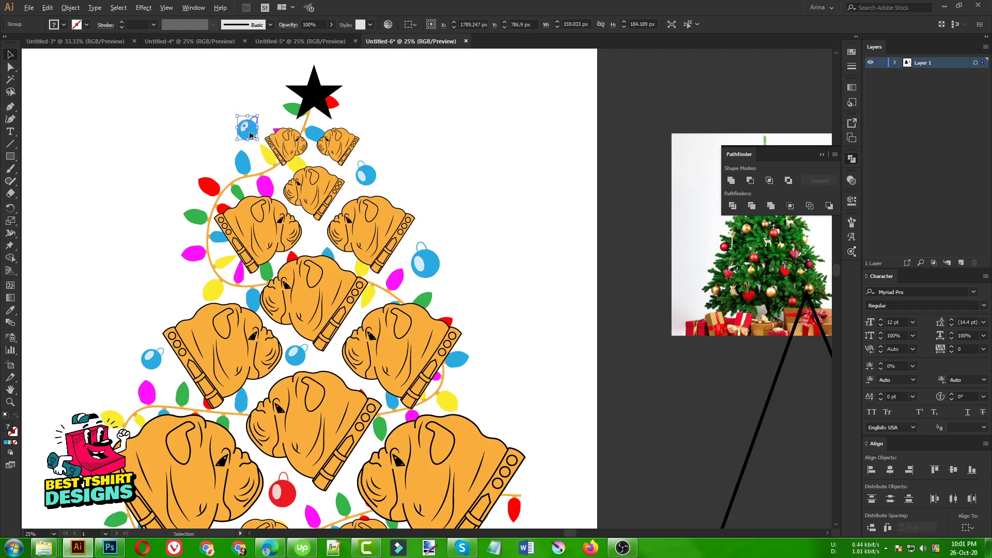
pyautogui.moveTo(247, 129); pyautogui.dragTo(182, 295)
pyautogui.scroll(-2, 182, 295)
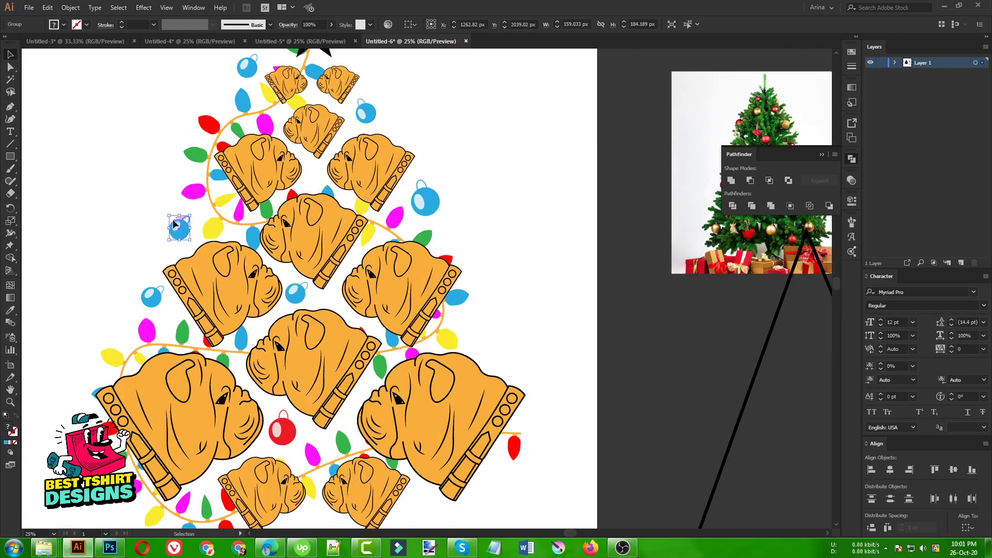
pyautogui.moveTo(181, 233); pyautogui.dragTo(428, 505)
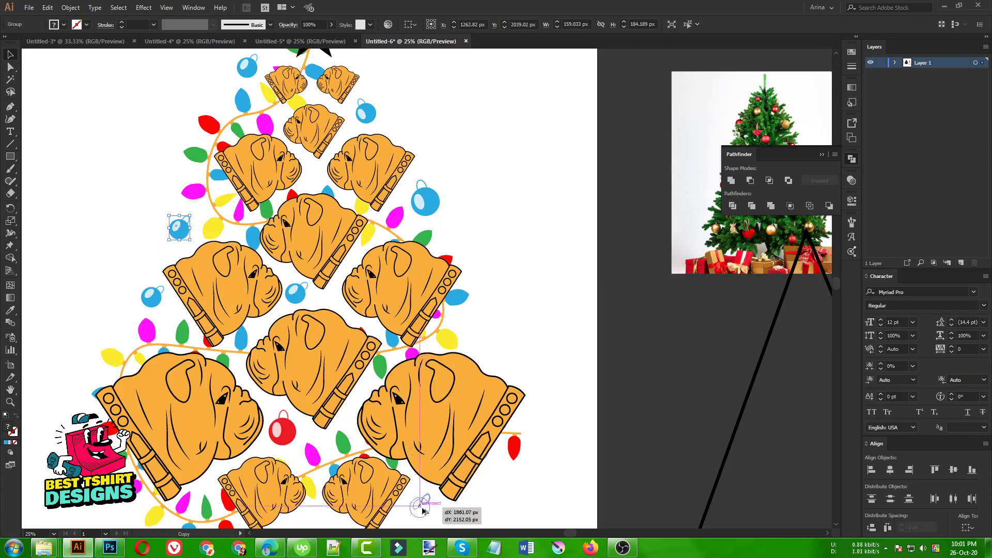
pyautogui.scroll(-2, 426, 509)
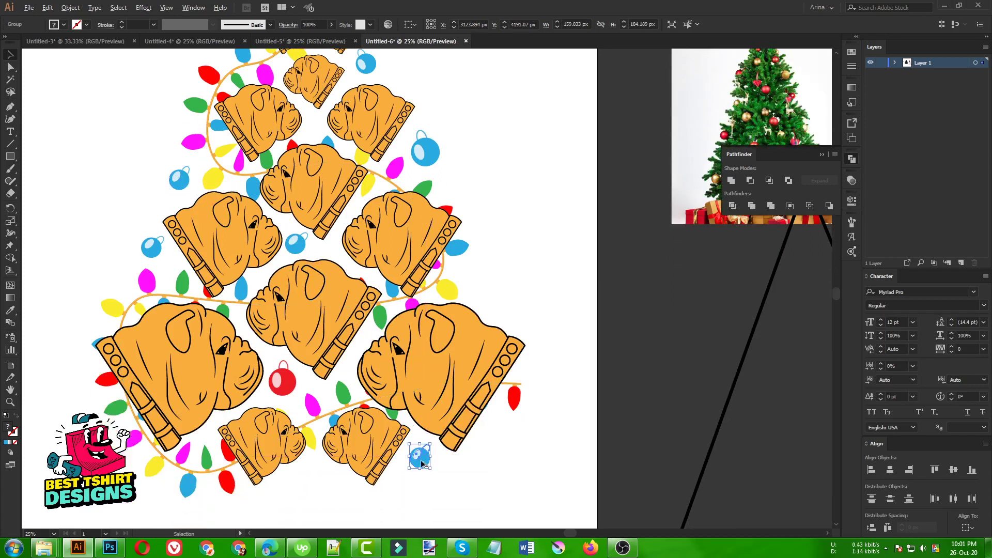
# - Place another blue ornament copy outside the middle-right bulldog head, angling it slightly differently
pyautogui.moveTo(416, 455); pyautogui.dragTo(489, 261)
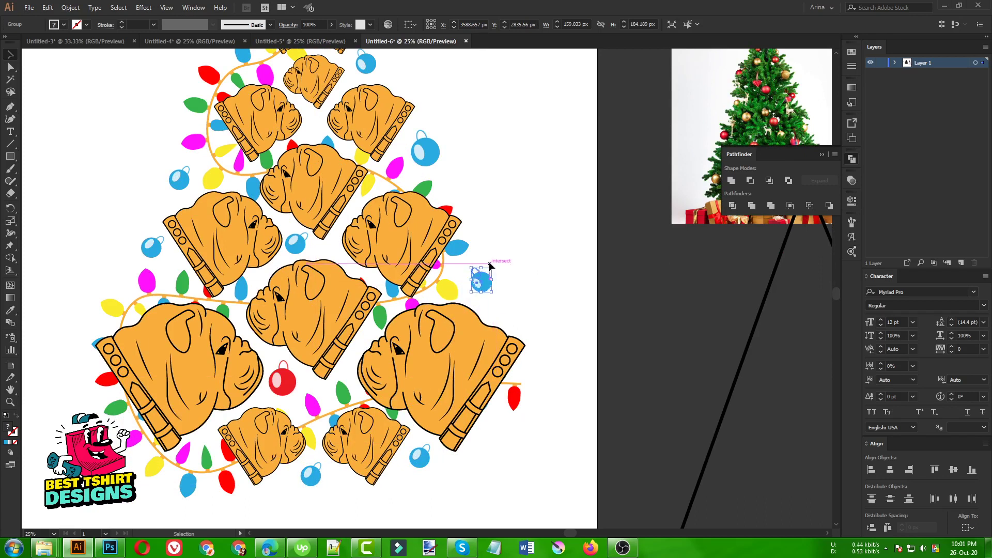
pyautogui.click(508, 302)
pyautogui.click(481, 287)
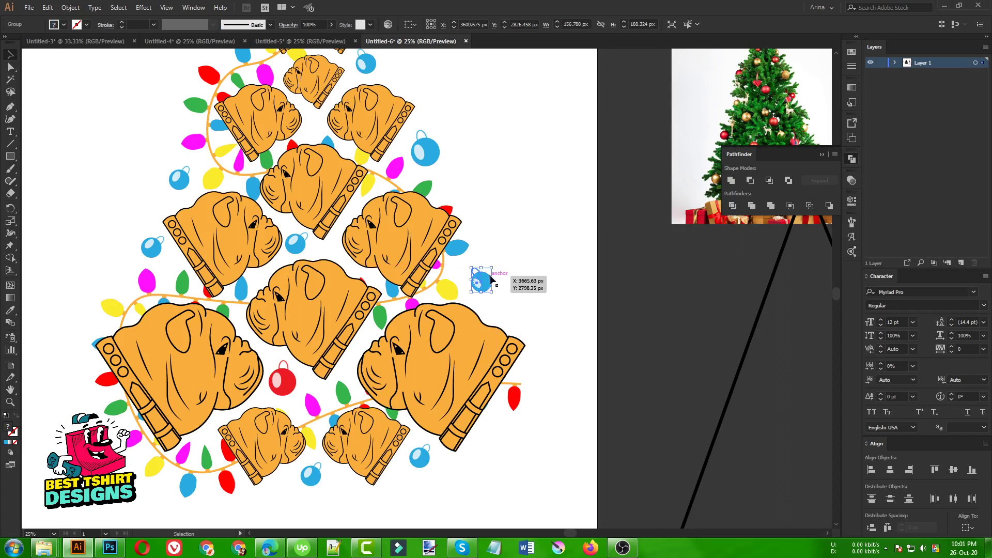
# - Group the ornaments above the middle-left head, outside the middle-right head and between the small bottom heads, and recolor their blue parts orange
pyautogui.keyDown('shift'); pyautogui.click(187, 188); pyautogui.keyUp('shift')
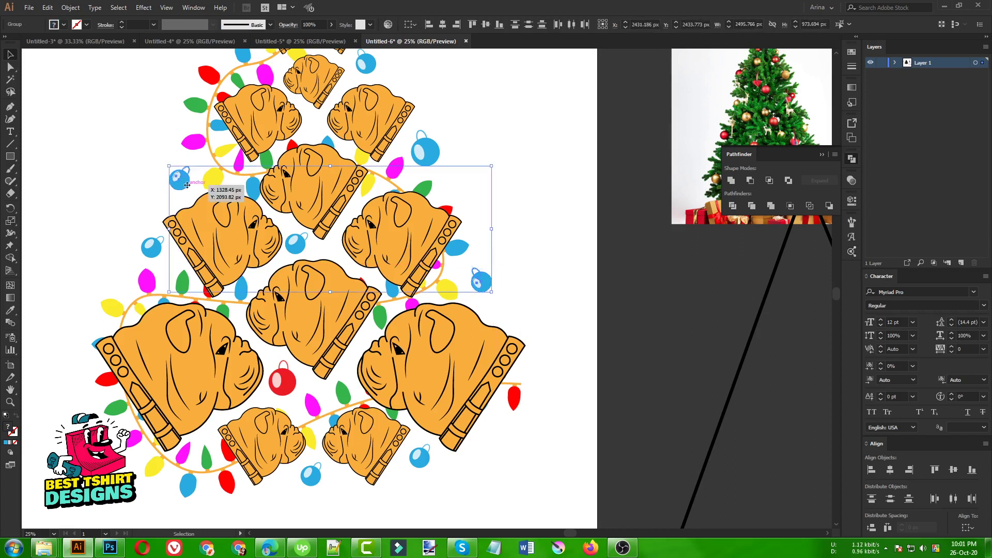
pyautogui.keyDown('shift'); pyautogui.click(316, 480); pyautogui.keyUp('shift')
pyautogui.press('a')
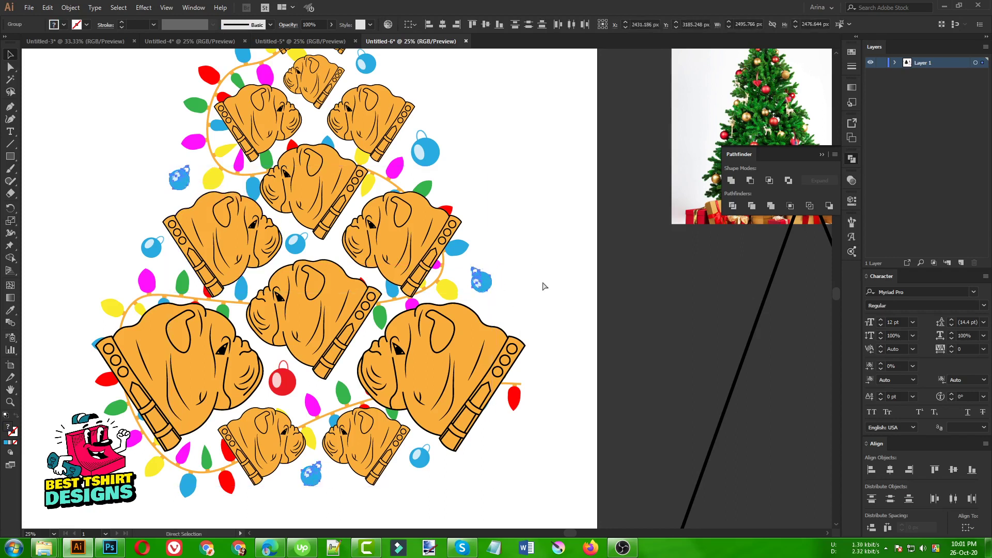
pyautogui.press('v')
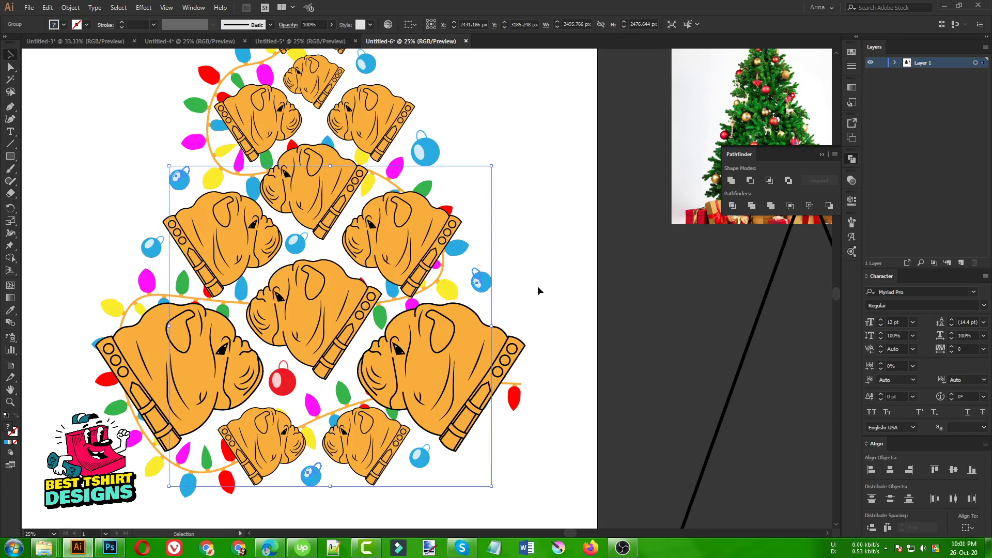
pyautogui.click(537, 287)
pyautogui.click(486, 282)
pyautogui.doubleClick(480, 283)
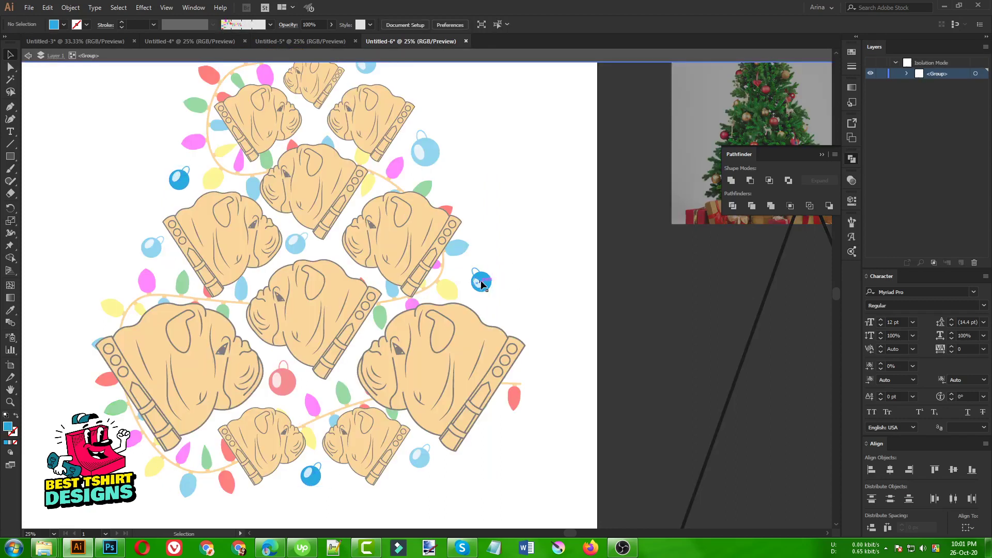
pyautogui.click(481, 283)
pyautogui.click(64, 25)
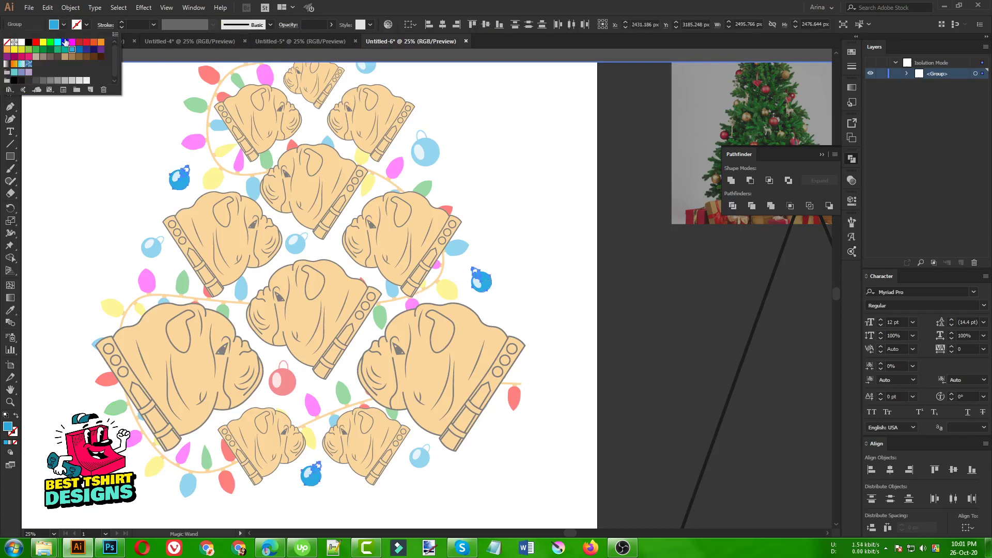
pyautogui.click(100, 43)
pyautogui.press('v')
pyautogui.doubleClick(118, 142)
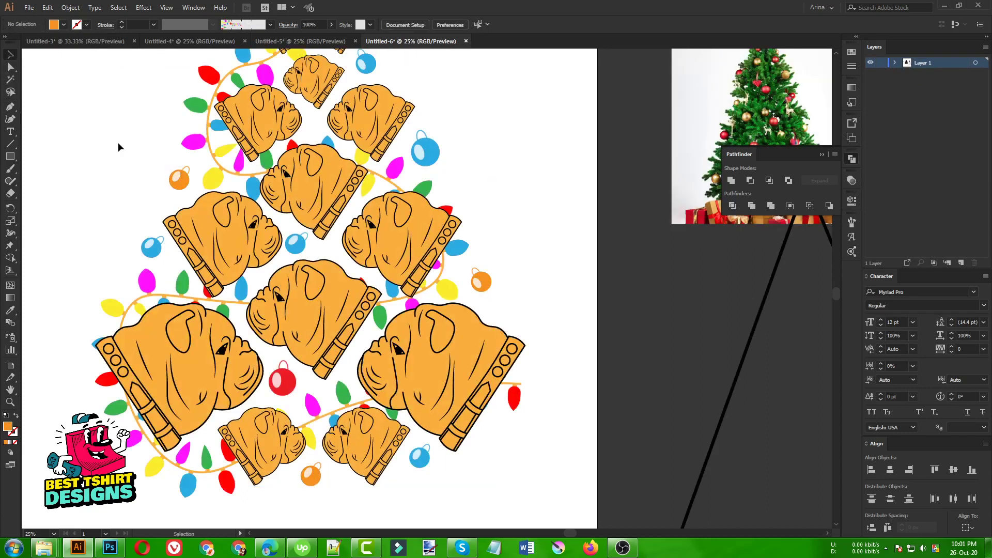
# - Group the blue ornament beside the topmost-left head with the large one beside the upper-right head, and recolor their blue parts red
pyautogui.scroll(1, 309, 289)
pyautogui.scroll(1, 308, 288)
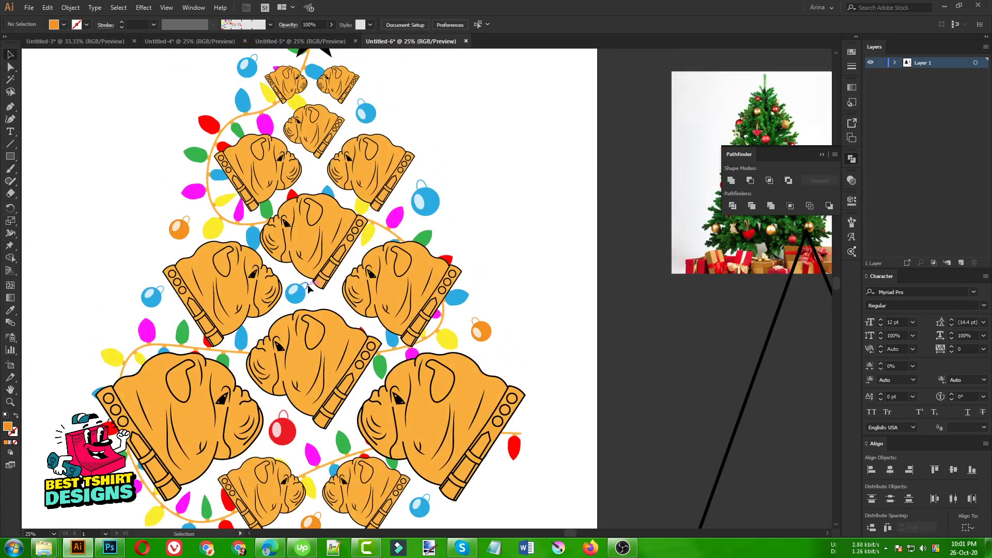
pyautogui.scroll(1, 438, 196)
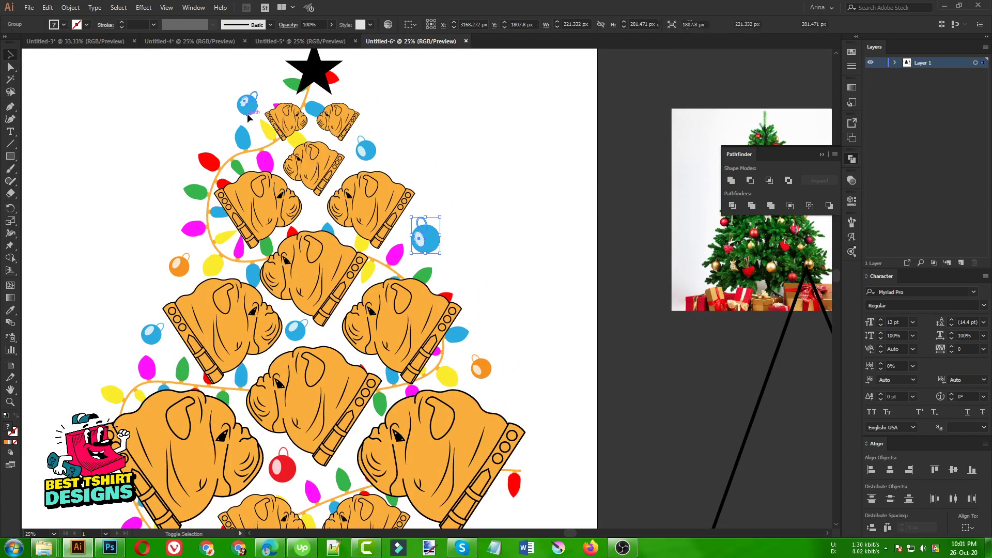
pyautogui.click(248, 117)
pyautogui.doubleClick(248, 110)
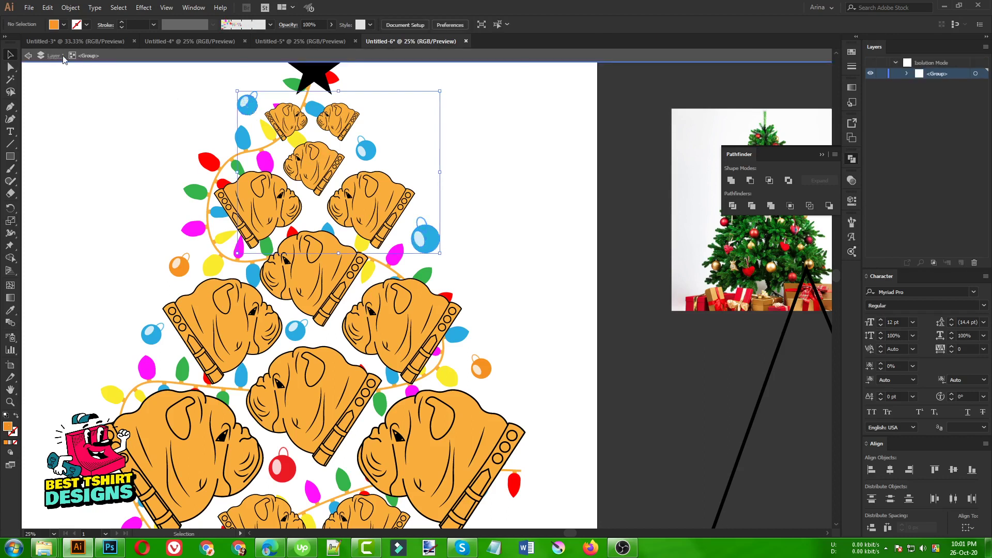
pyautogui.press('y')
pyautogui.click(253, 111)
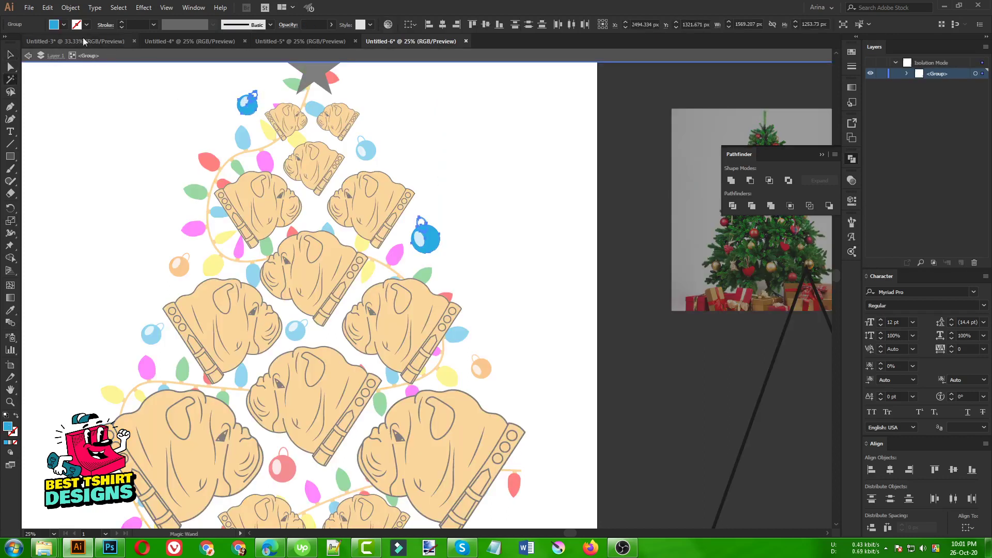
pyautogui.click(64, 26)
pyautogui.click(86, 43)
pyautogui.click(133, 144)
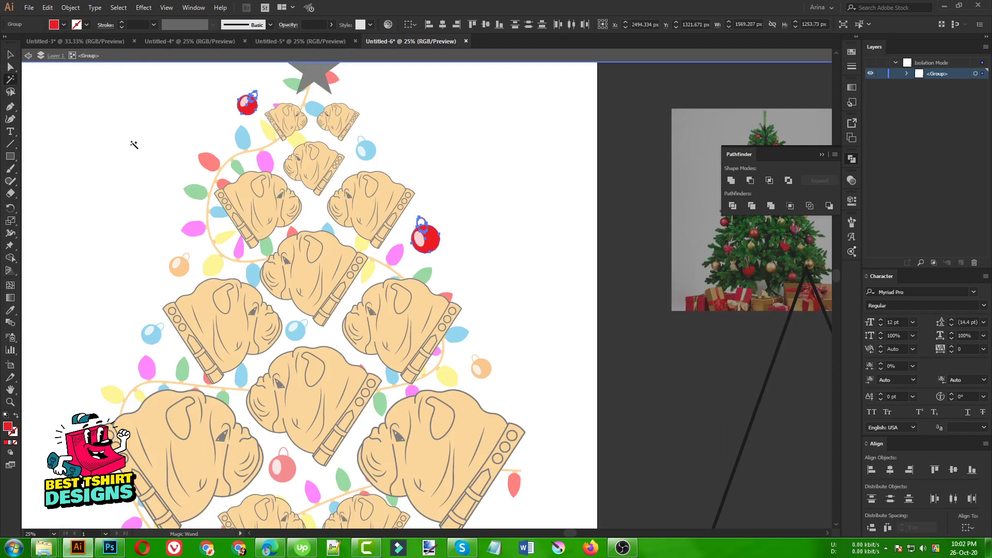
pyautogui.press('v')
pyautogui.doubleClick(132, 141)
# - Recolor the black star with the bulldog heads' light orange fill using the Eyedropper
pyautogui.scroll(-1, 231, 166)
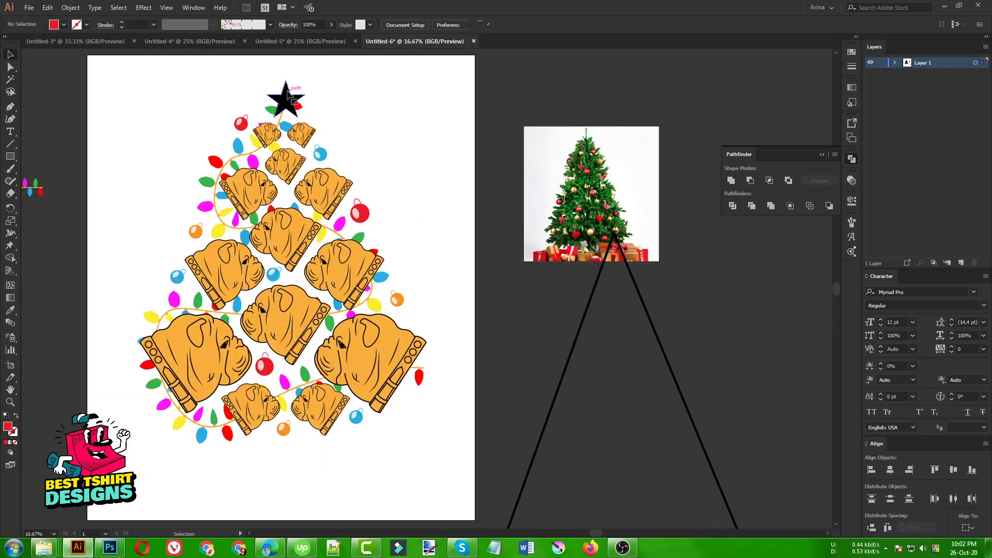
pyautogui.click(287, 94)
pyautogui.press('i')
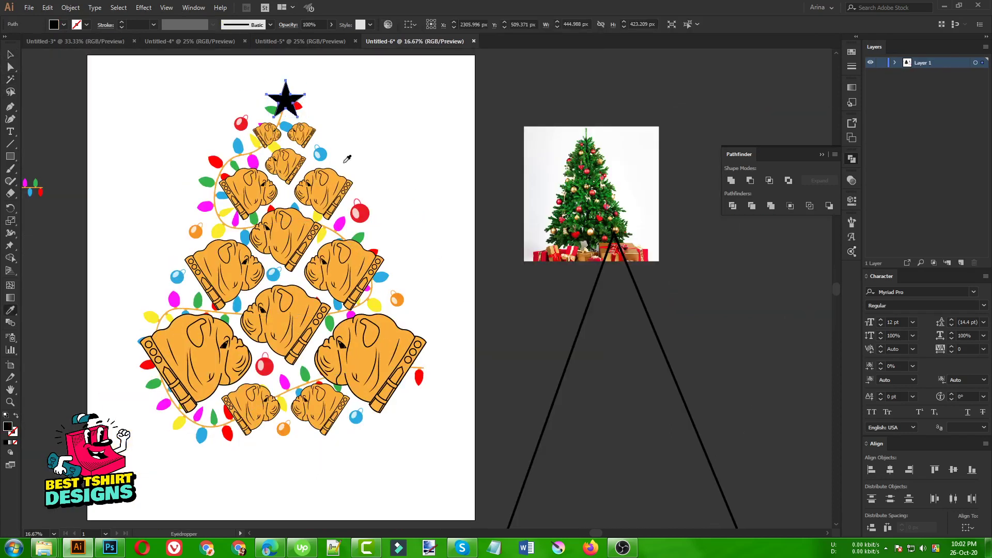
pyautogui.click(366, 211)
pyautogui.press('v')
pyautogui.press('i')
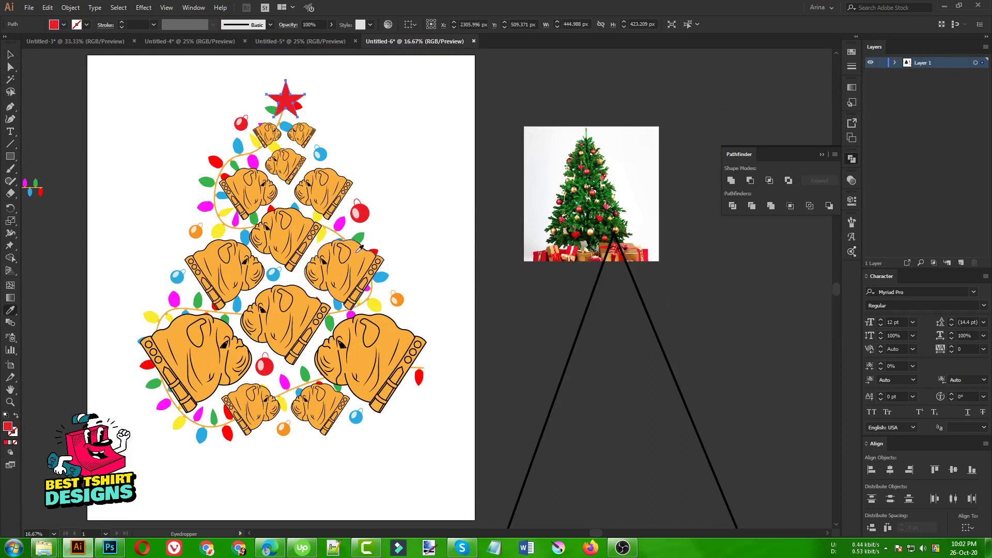
pyautogui.click(356, 261)
pyautogui.press('v')
pyautogui.click(389, 152)
# - Reshape the top section of the garland path just beneath the star with Direct Selection
pyautogui.scroll(1, 281, 81)
pyautogui.scroll(1, 281, 82)
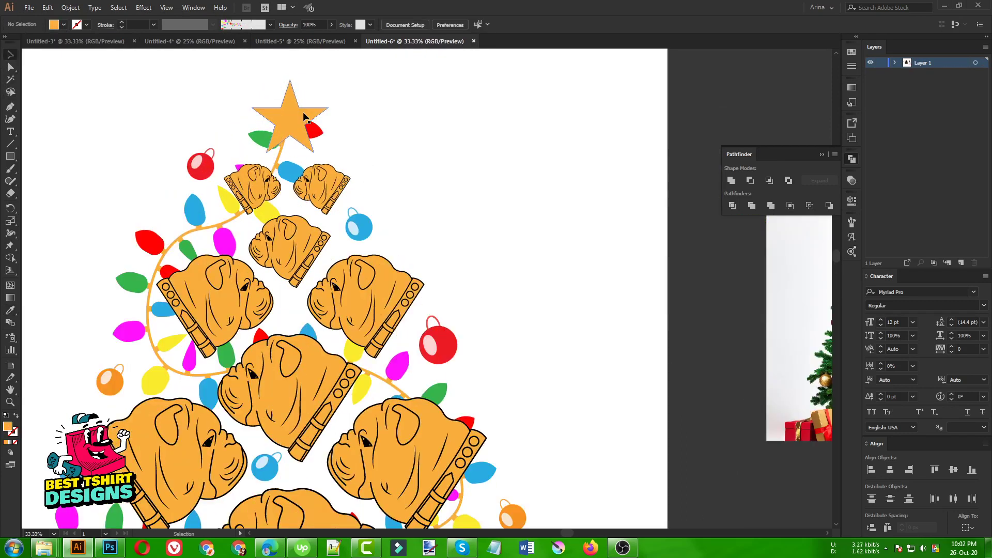
pyautogui.click(291, 109)
pyautogui.scroll(-1, 274, 191)
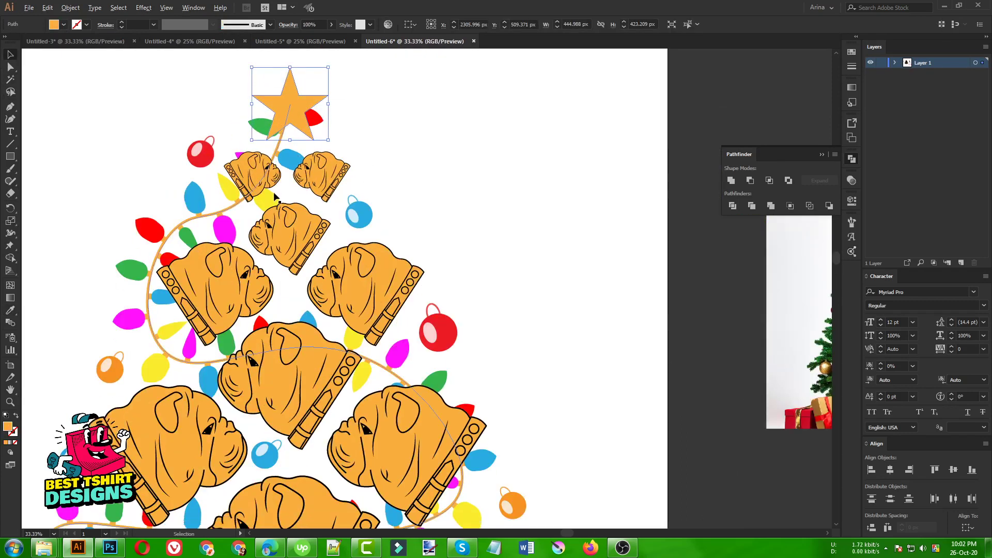
pyautogui.scroll(-1, 275, 192)
pyautogui.scroll(4, 282, 193)
pyautogui.moveTo(286, 149); pyautogui.dragTo(286, 135)
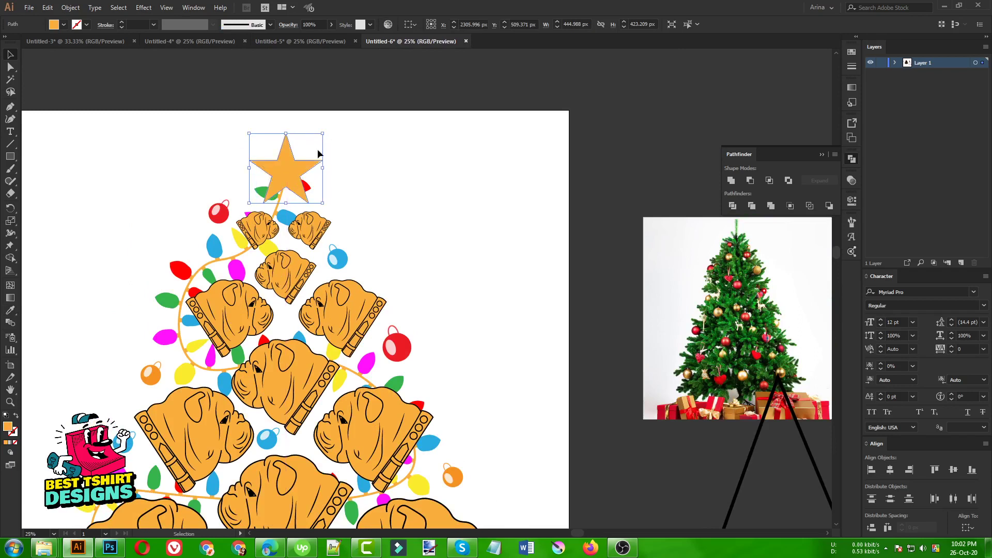
pyautogui.click(377, 176)
pyautogui.click(282, 201)
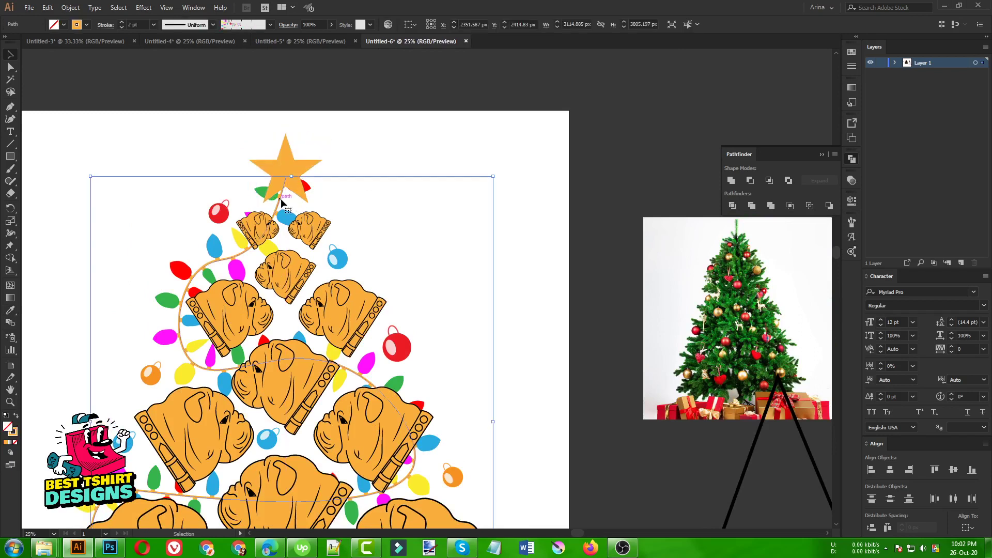
pyautogui.press('a')
pyautogui.moveTo(283, 200)
pyautogui.mouseDown()
pyautogui.moveTo(287, 181)
pyautogui.moveTo(287, 190)
pyautogui.mouseUp()
pyautogui.click(351, 188)
pyautogui.press('v')
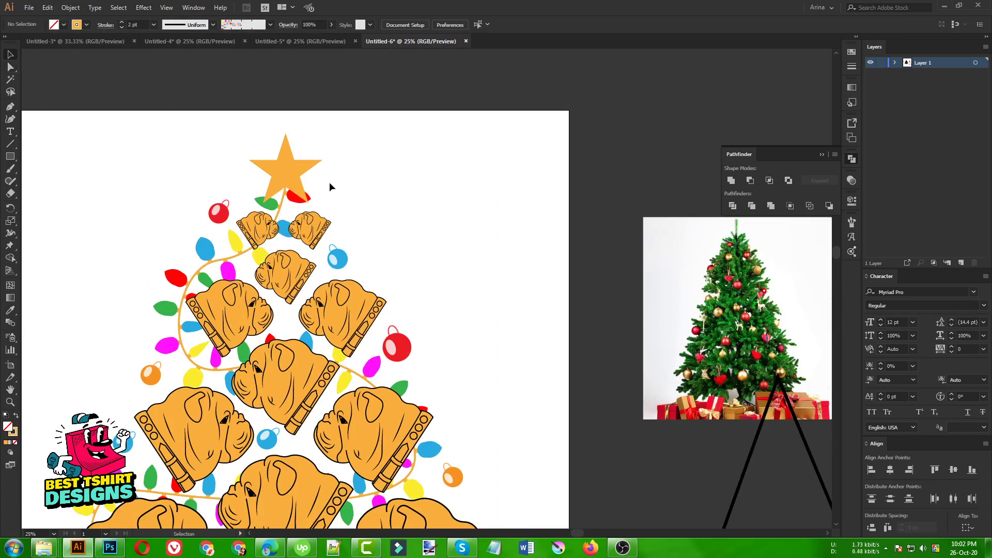
# - Add a placeholder text object below the tree, enlarge it to about 300 pt, and position it under the bottom ornaments
pyautogui.scroll(-2, 289, 175)
pyautogui.scroll(-1, 290, 175)
pyautogui.scroll(-1, 225, 199)
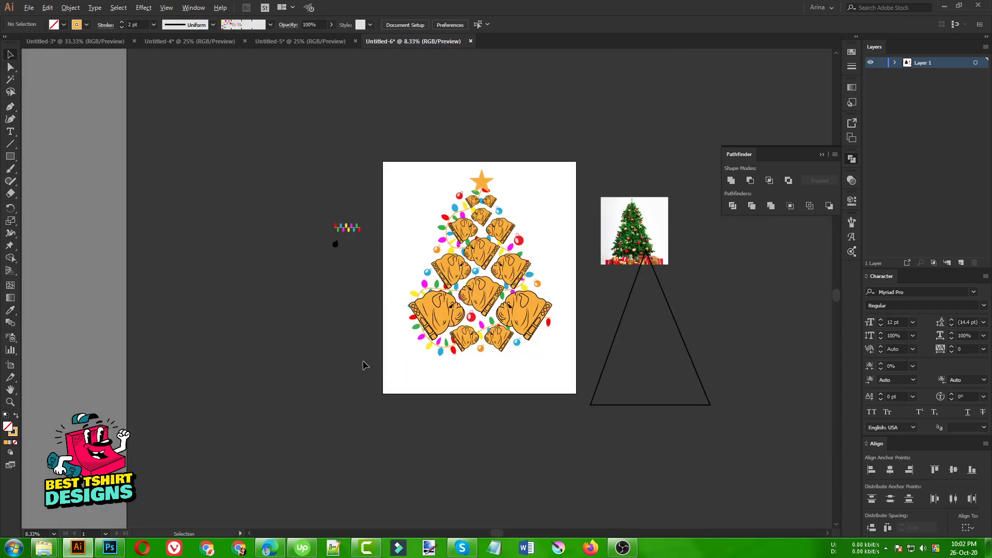
pyautogui.scroll(3, 538, 295)
pyautogui.scroll(-2, 240, 279)
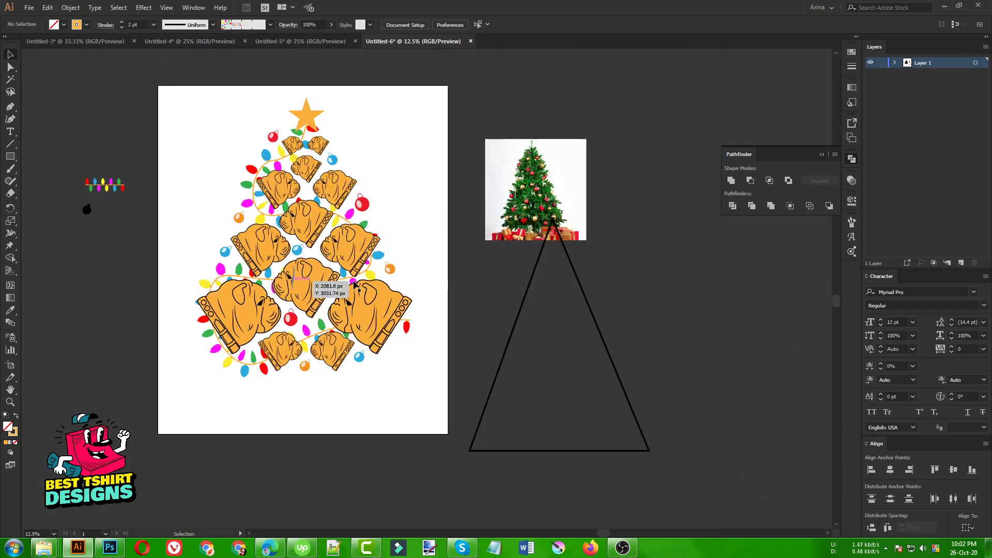
pyautogui.moveTo(402, 238); pyautogui.dragTo(394, 228)
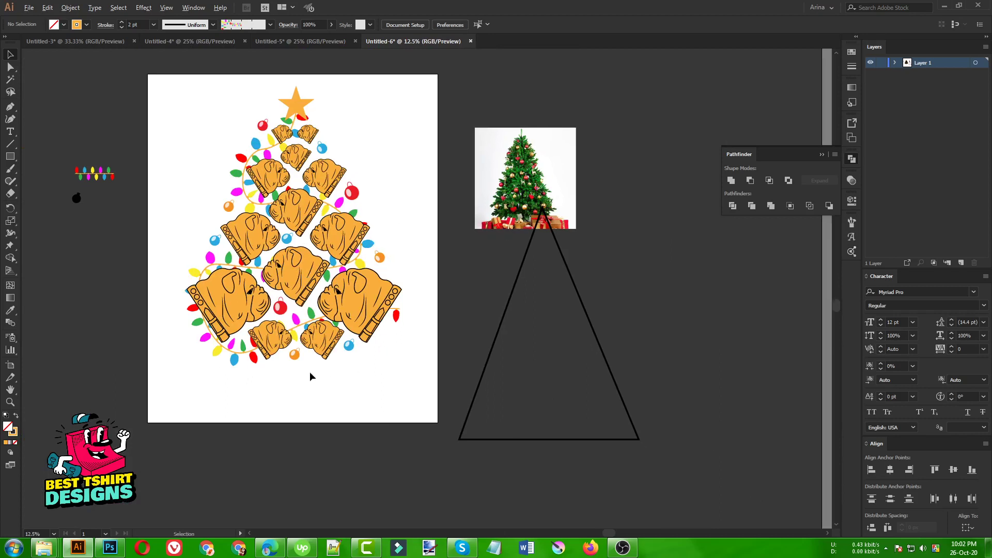
pyautogui.click(10, 132)
pyautogui.click(238, 388)
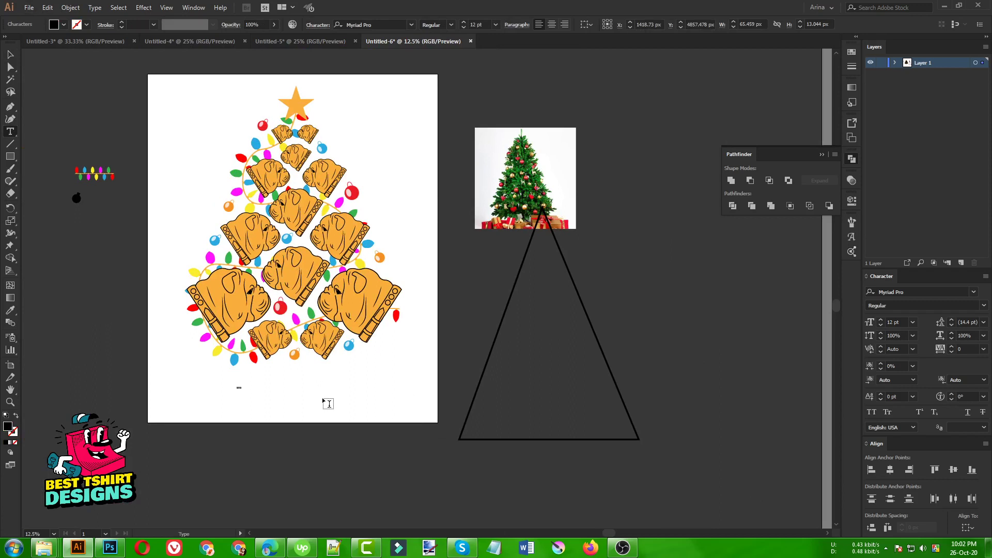
pyautogui.click(10, 54)
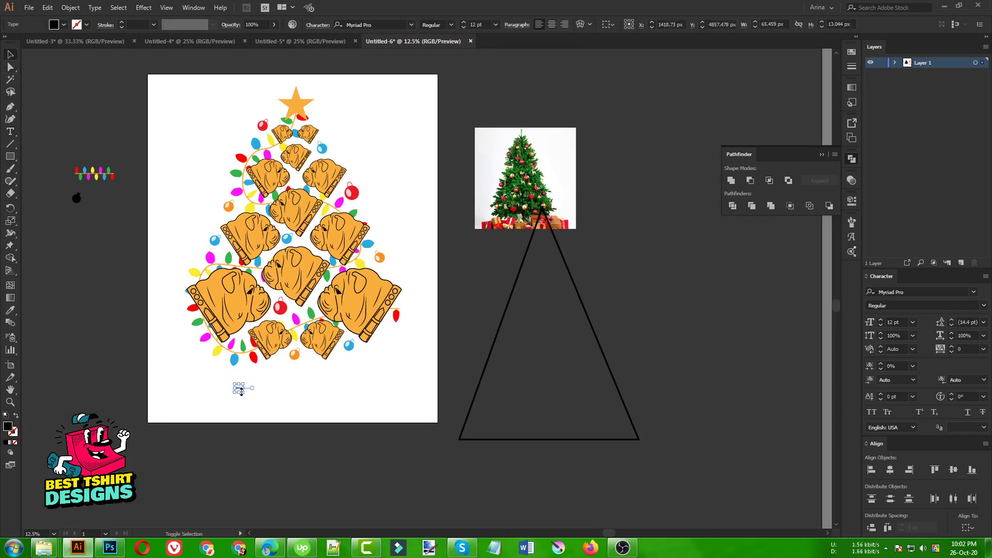
pyautogui.moveTo(247, 393); pyautogui.dragTo(366, 470)
pyautogui.moveTo(325, 441); pyautogui.dragTo(308, 385)
# - Replace the placeholder text below the tree with "Merry"
pyautogui.doubleClick(308, 386)
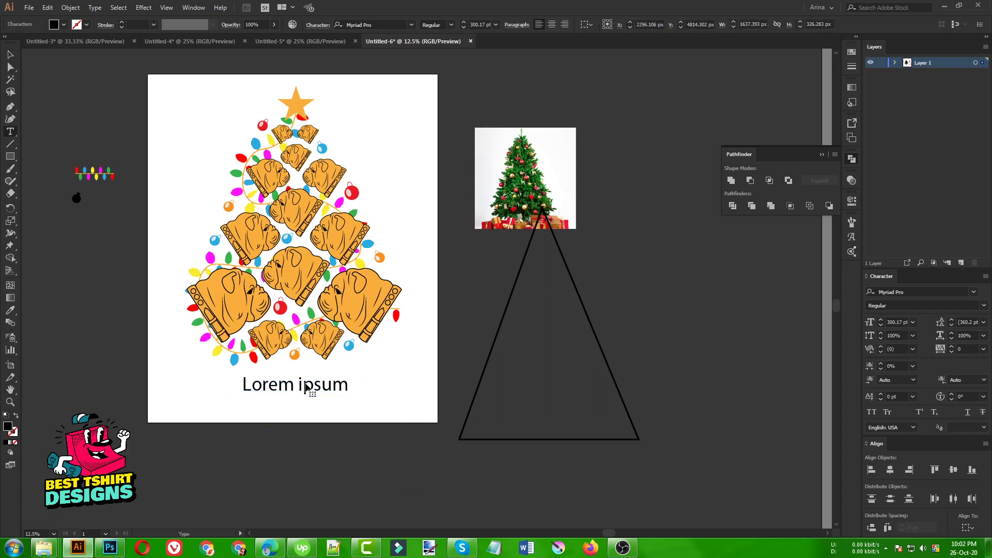
pyautogui.hotkey('ctrl', 'a')
pyautogui.write('Mer')
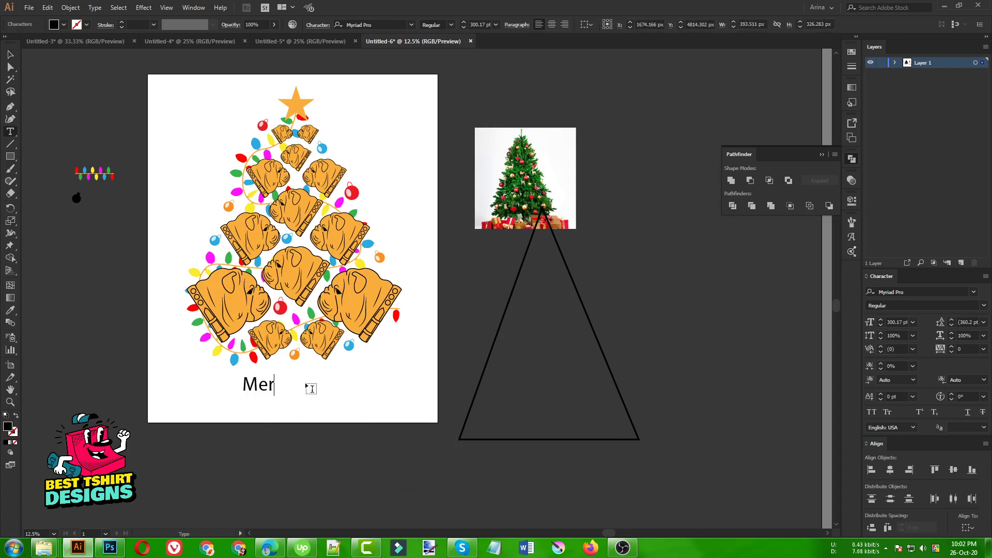
pyautogui.click(10, 54)
# - Place a copy of the "Merry" text directly below it and change the copy's wording to "Bullmas"
pyautogui.moveTo(283, 388); pyautogui.dragTo(307, 404)
pyautogui.press('t')
pyautogui.doubleClick(305, 400)
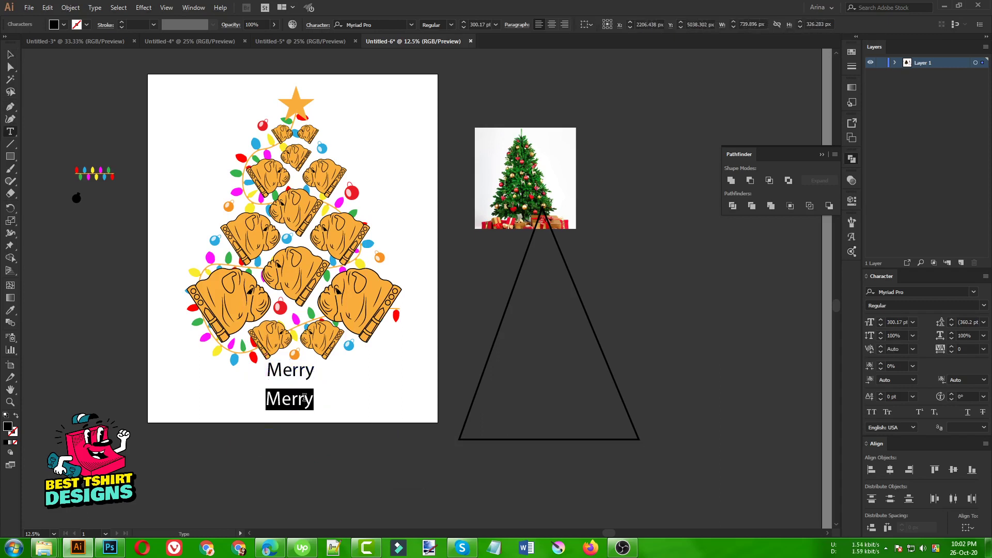
pyautogui.write('Bullmas')
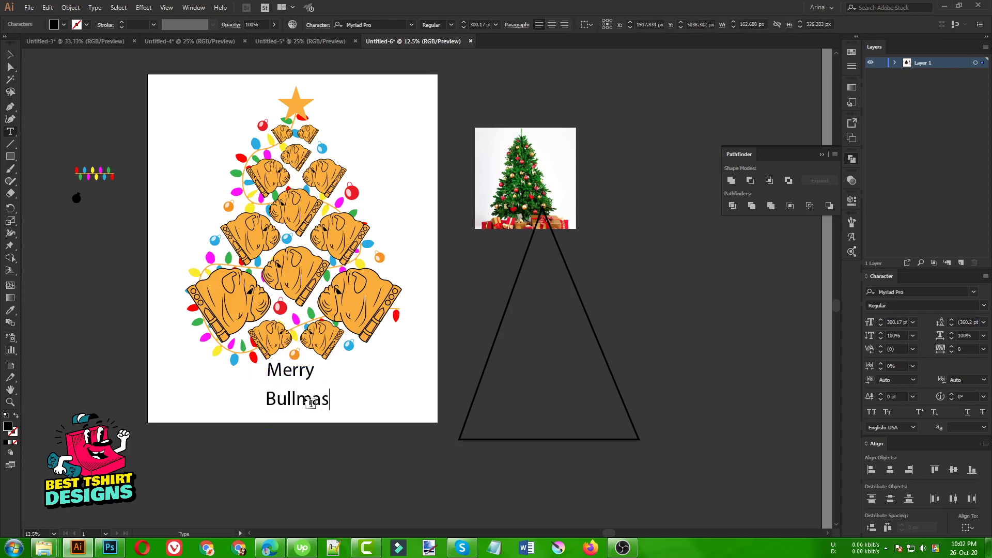
pyautogui.click(11, 54)
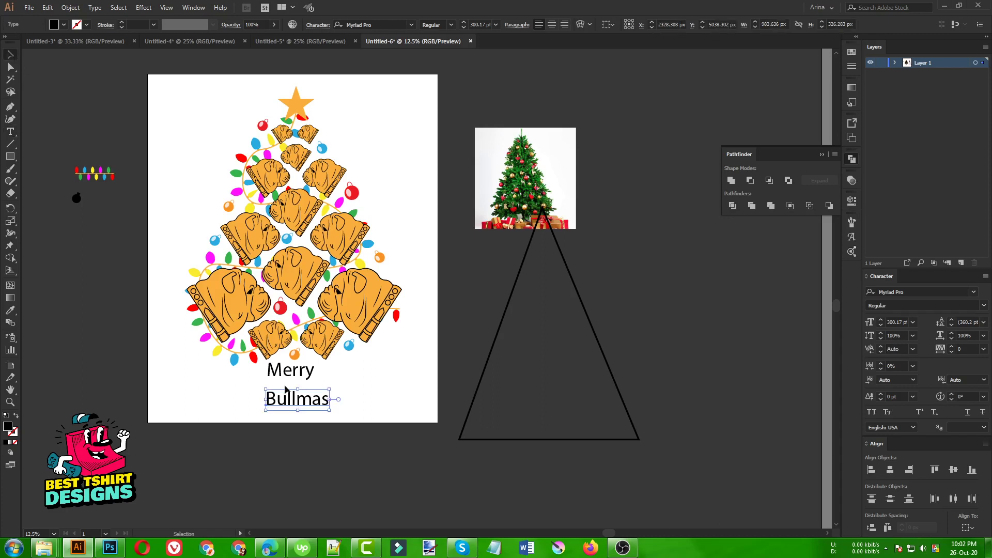
# - Enlarge "Bullmas" to about 870 pt, position it beneath the tree, and move "Merry" off the artboard
pyautogui.moveTo(296, 410)
pyautogui.mouseDown()
pyautogui.moveTo(320, 453)
pyautogui.moveTo(316, 444)
pyautogui.moveTo(297, 450)
pyautogui.moveTo(305, 404)
pyautogui.moveTo(305, 413)
pyautogui.mouseUp()
pyautogui.moveTo(303, 373); pyautogui.dragTo(469, 471)
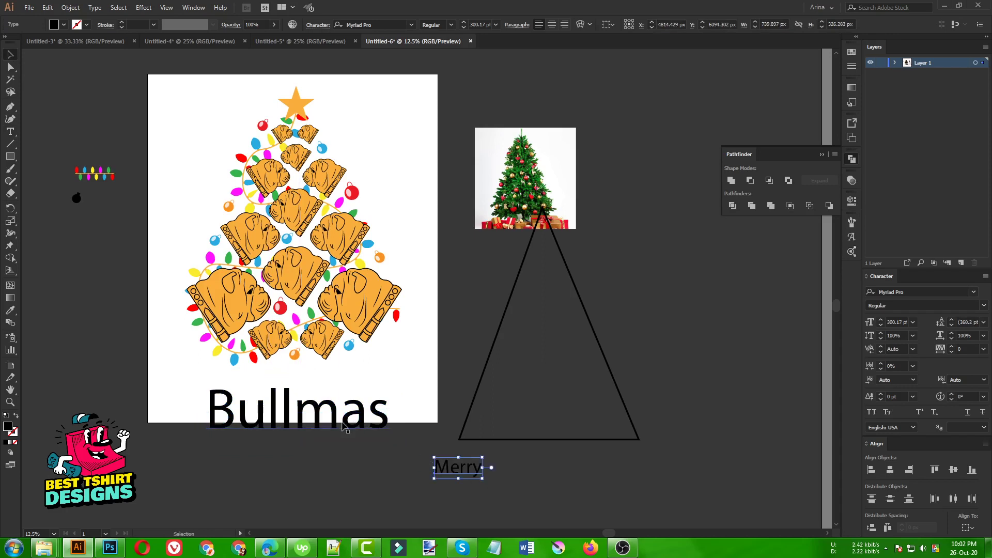
pyautogui.moveTo(344, 425); pyautogui.dragTo(346, 408)
# - Search the fonts for "chris" and set the "Bullmas" text in Miraculous&Christmas
pyautogui.click(388, 24)
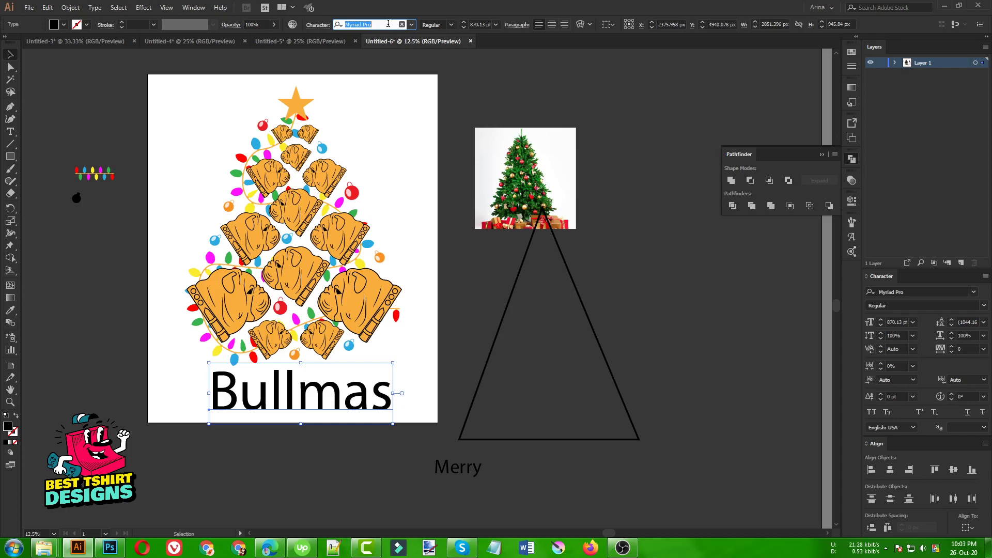
pyautogui.write('chris')
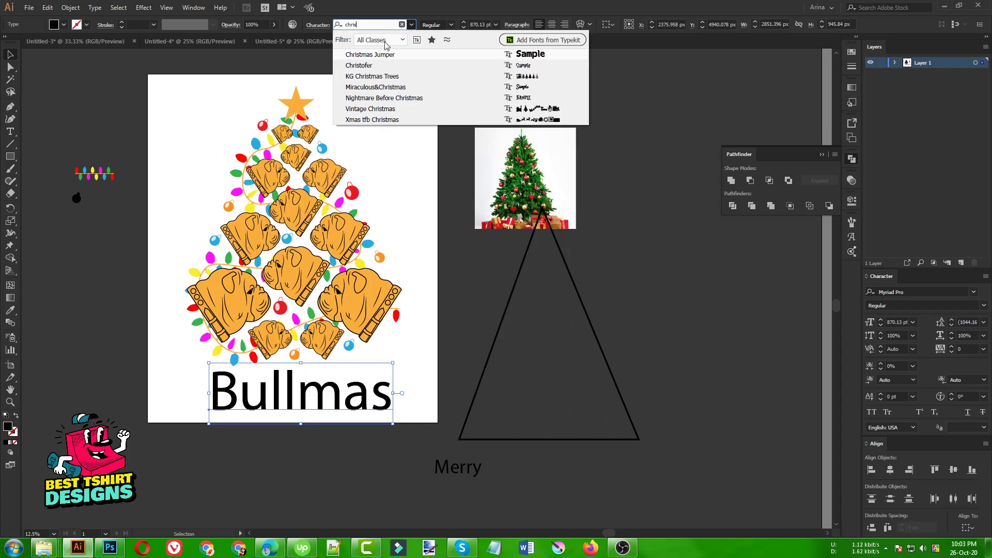
pyautogui.click(376, 87)
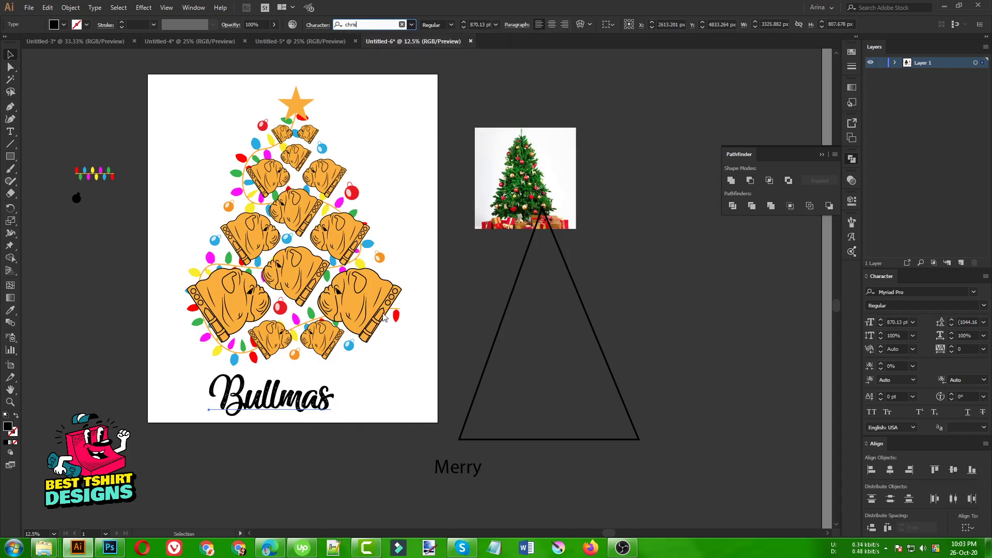
# - Enlarge the "Bullmas" text to about 1060 pt, move the whole tree slightly up, and place the text beneath it
pyautogui.moveTo(334, 397); pyautogui.dragTo(361, 403)
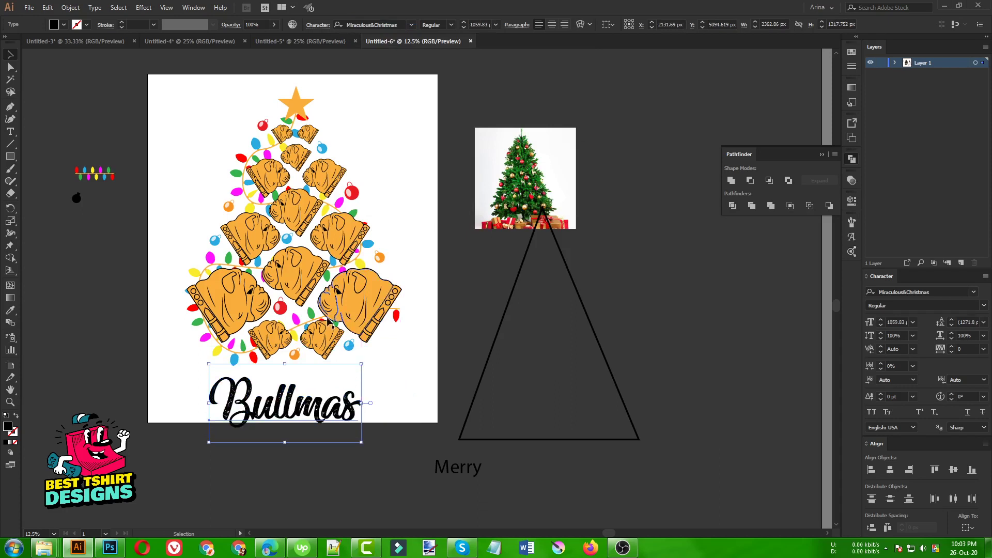
pyautogui.moveTo(289, 403); pyautogui.dragTo(268, 461)
pyautogui.moveTo(166, 73); pyautogui.dragTo(414, 395)
pyautogui.press('a')
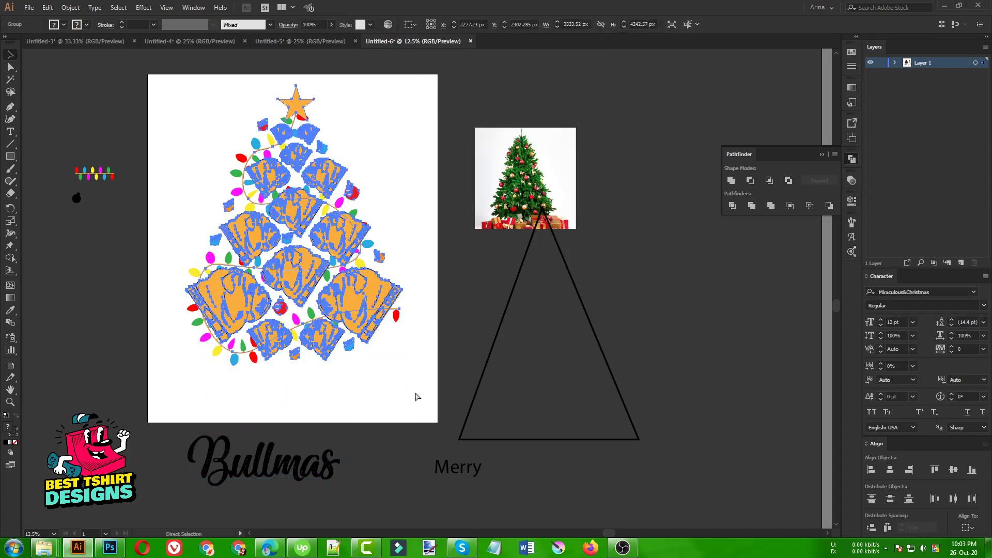
pyautogui.press('v')
pyautogui.moveTo(358, 307); pyautogui.dragTo(356, 297)
pyautogui.moveTo(318, 460); pyautogui.dragTo(347, 403)
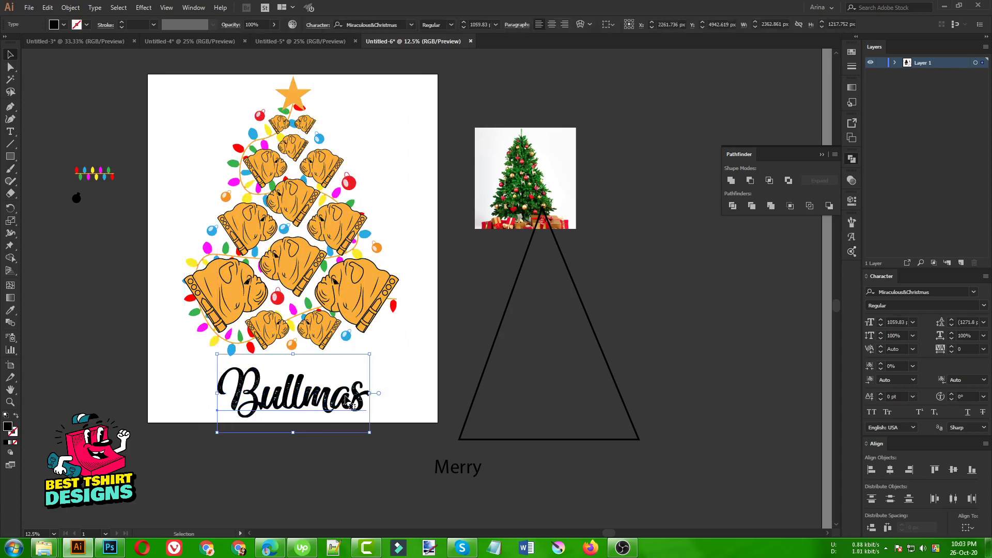
# - Replace the final lowercase letter of "Bullmas" with a capital "S"
pyautogui.doubleClick(356, 406)
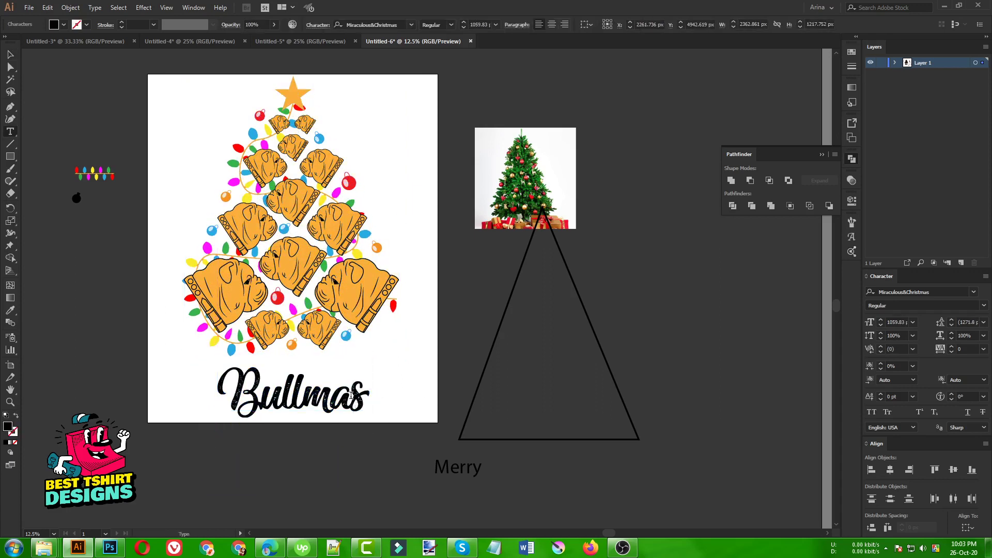
pyautogui.press('BackSpace')
pyautogui.write('S')
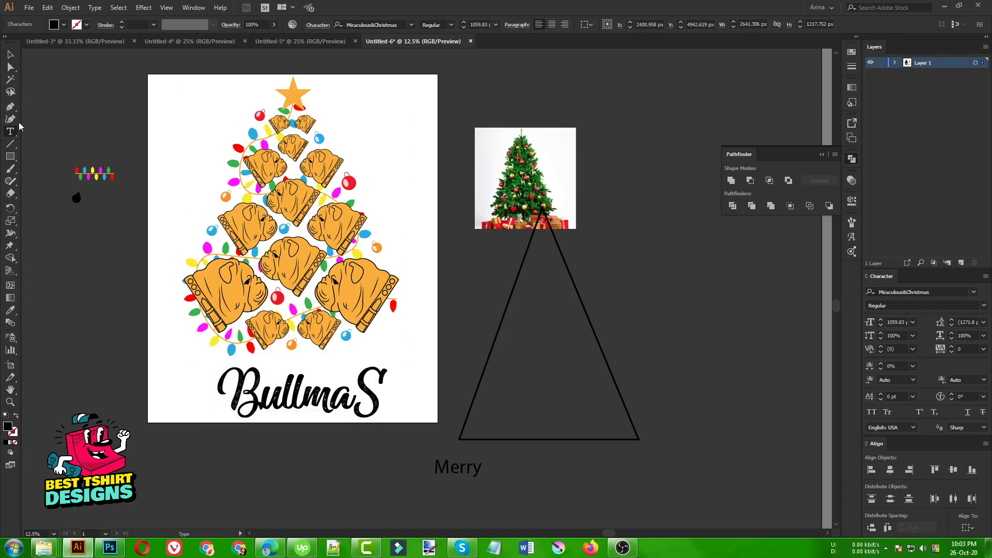
# - Use the Touch Type tool to move the capital "S" slightly lower and closer to the "a"
pyautogui.click(9, 54)
pyautogui.hotkey('shift', 't')
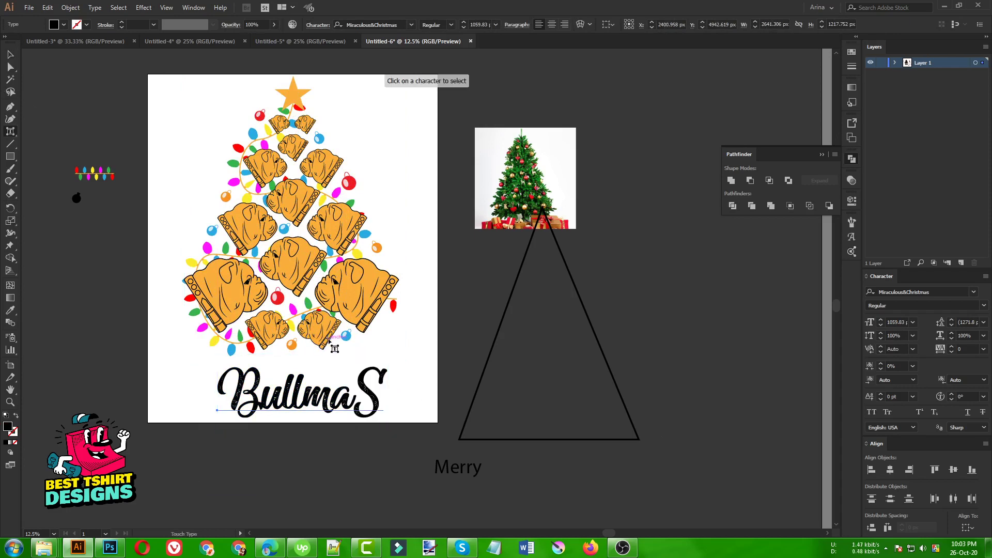
pyautogui.click(371, 373)
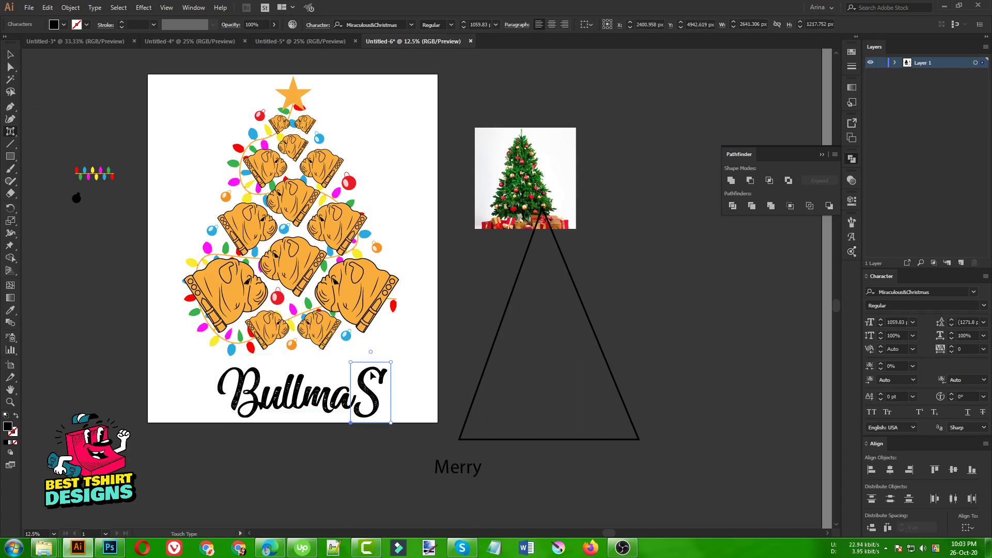
pyautogui.moveTo(372, 374); pyautogui.dragTo(371, 373)
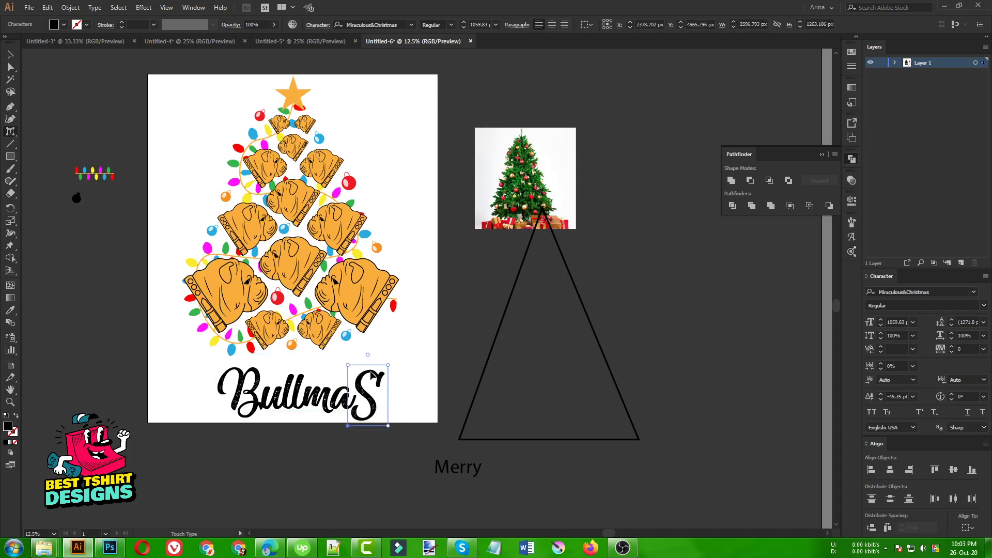
pyautogui.press('Left')
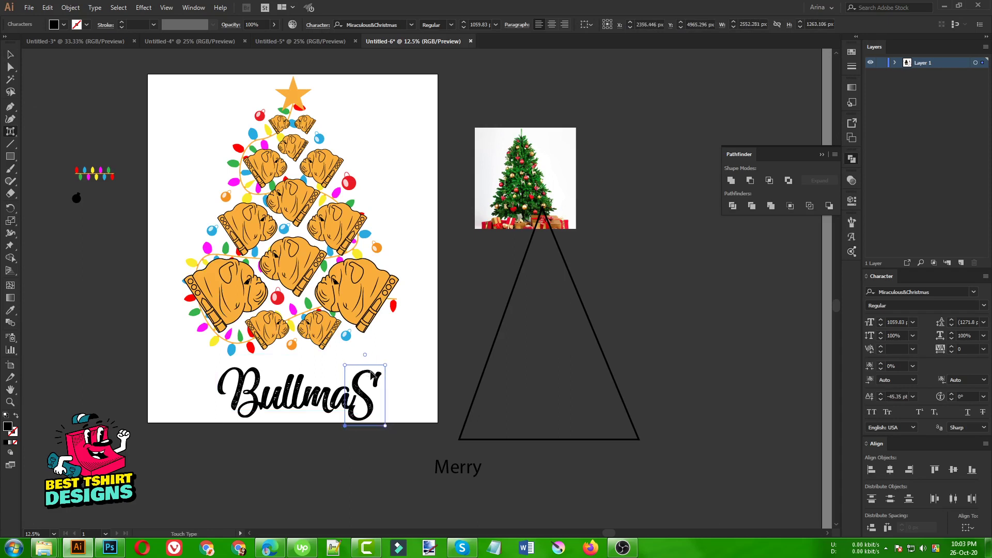
pyautogui.press('Right')
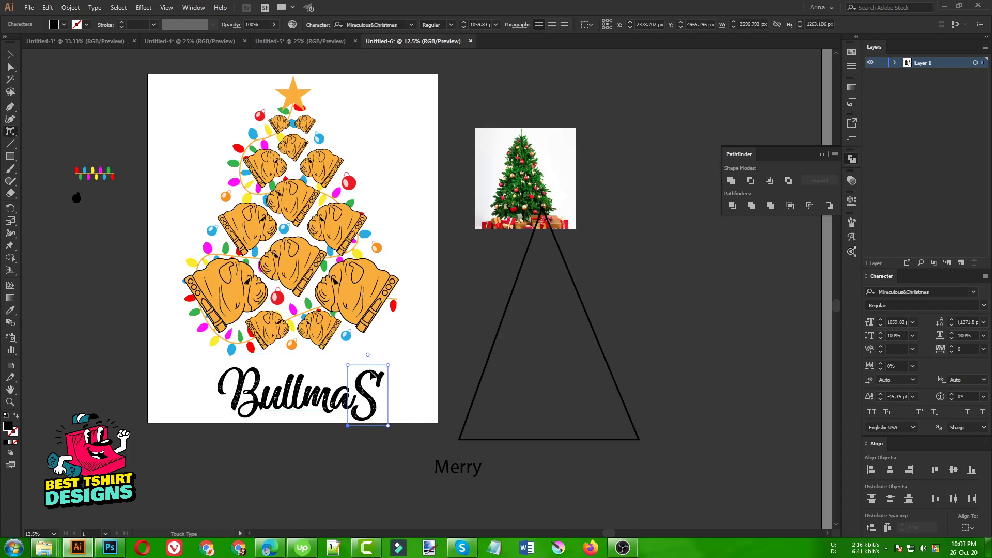
pyautogui.press('Escape')
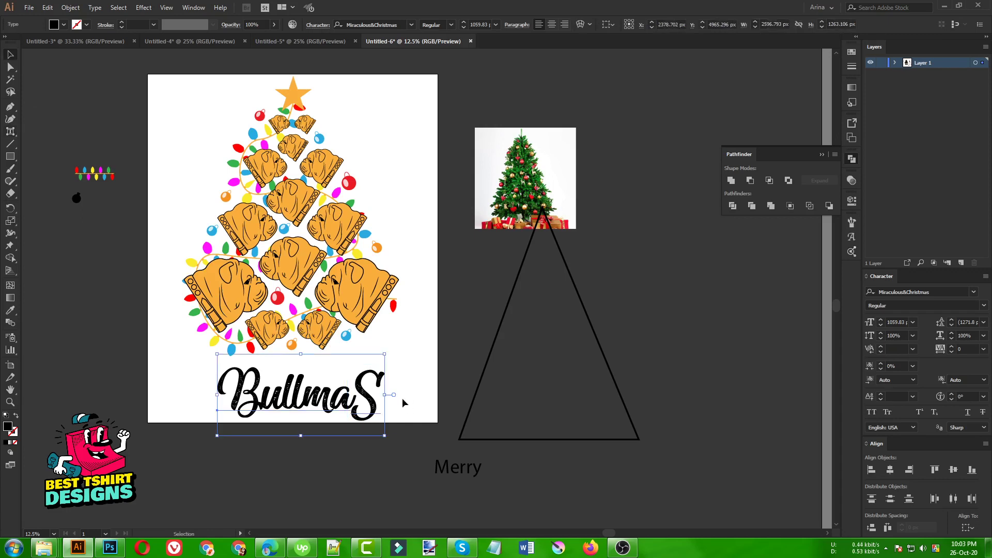
# - Convert the "BullmaS" text to outlines and isolate its group for editing individual letters
pyautogui.rightClick(327, 408)
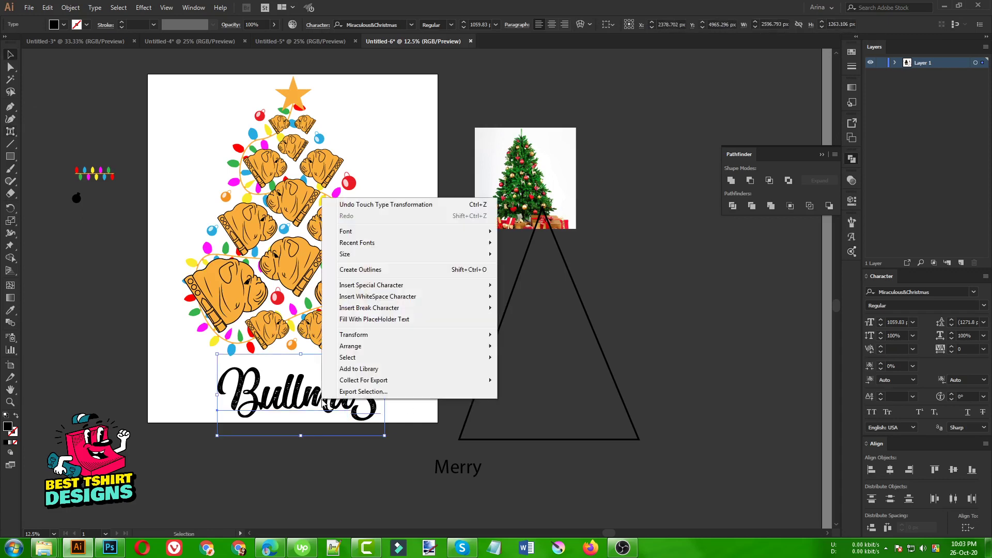
pyautogui.click(351, 269)
pyautogui.scroll(1, 289, 438)
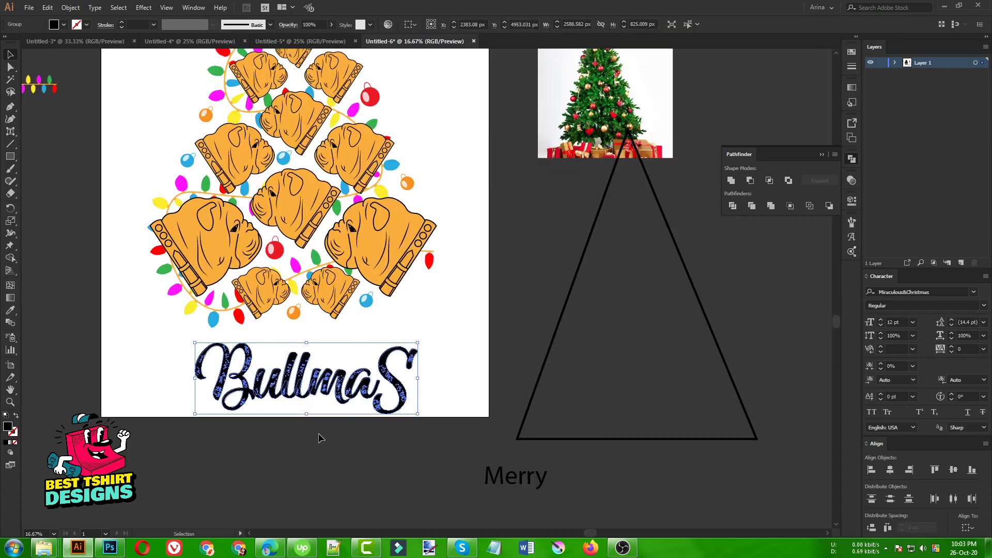
pyautogui.click(402, 424)
pyautogui.doubleClick(403, 409)
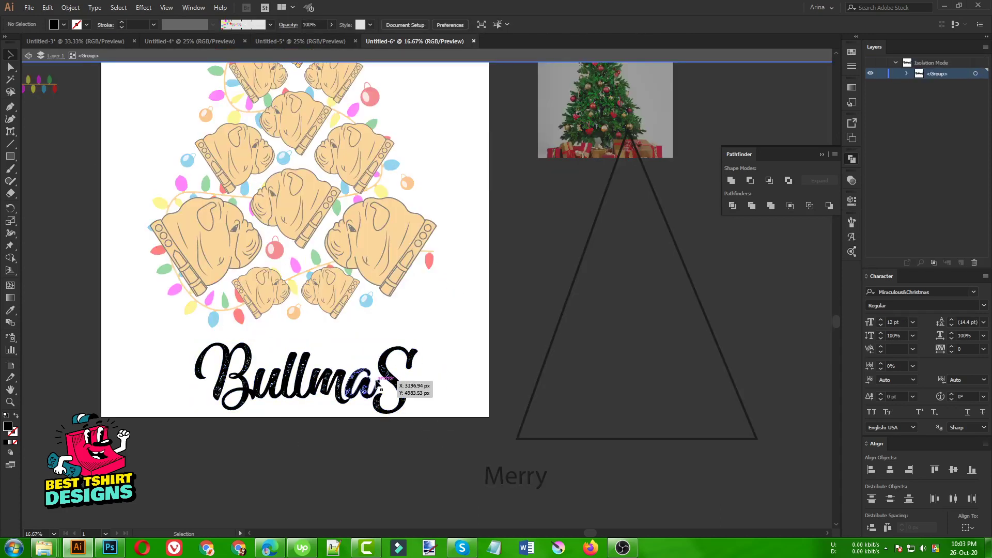
# - Try to align all letters of "BullmaS" along their bottom edges
pyautogui.moveTo(420, 428); pyautogui.dragTo(181, 365)
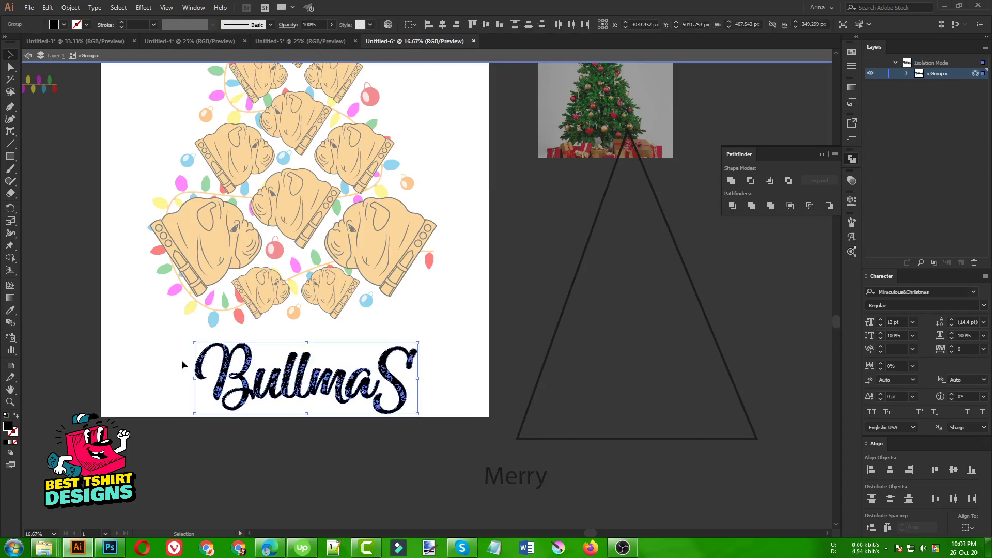
pyautogui.click(499, 24)
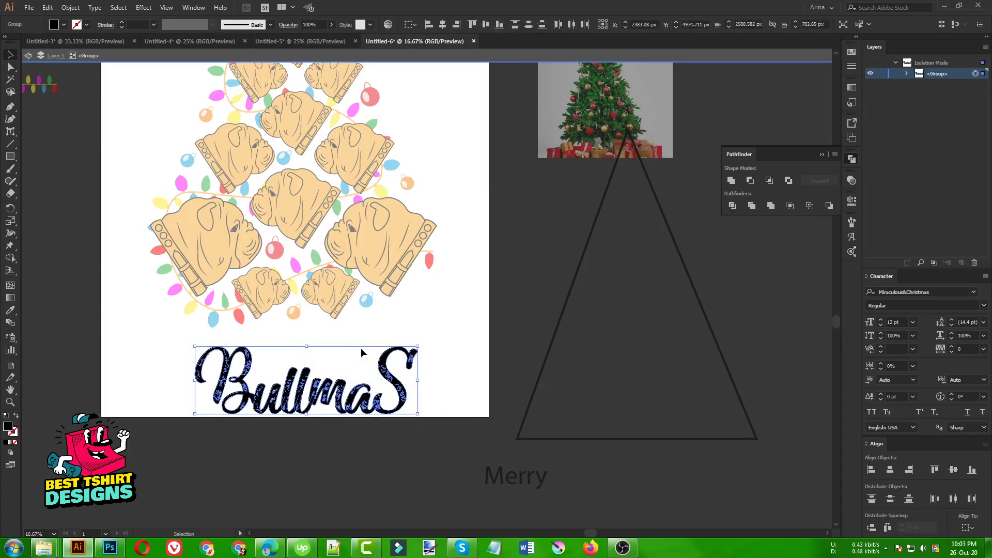
pyautogui.click(321, 425)
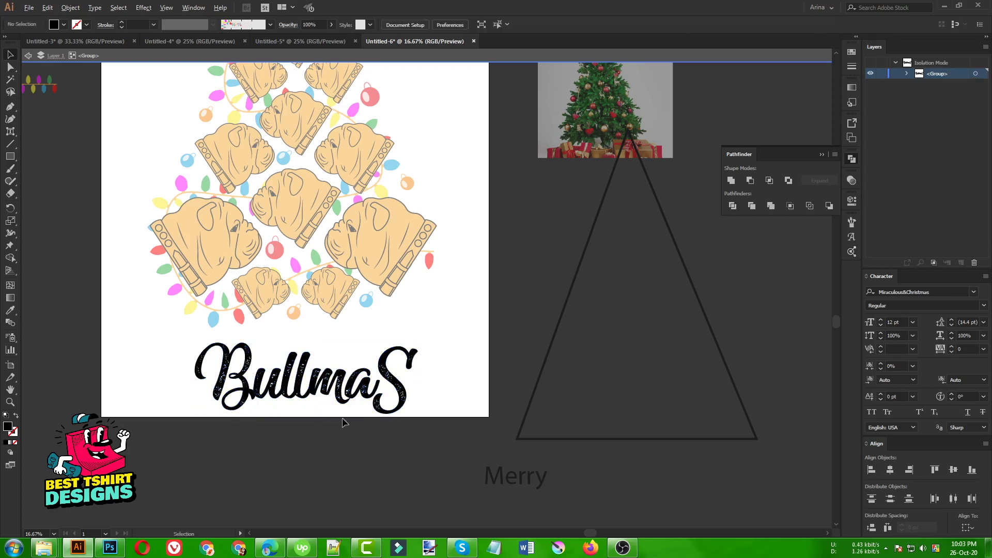
# - Raise the outlined "B" slightly above the smaller letters of the word
pyautogui.scroll(1, 343, 420)
pyautogui.click(192, 382)
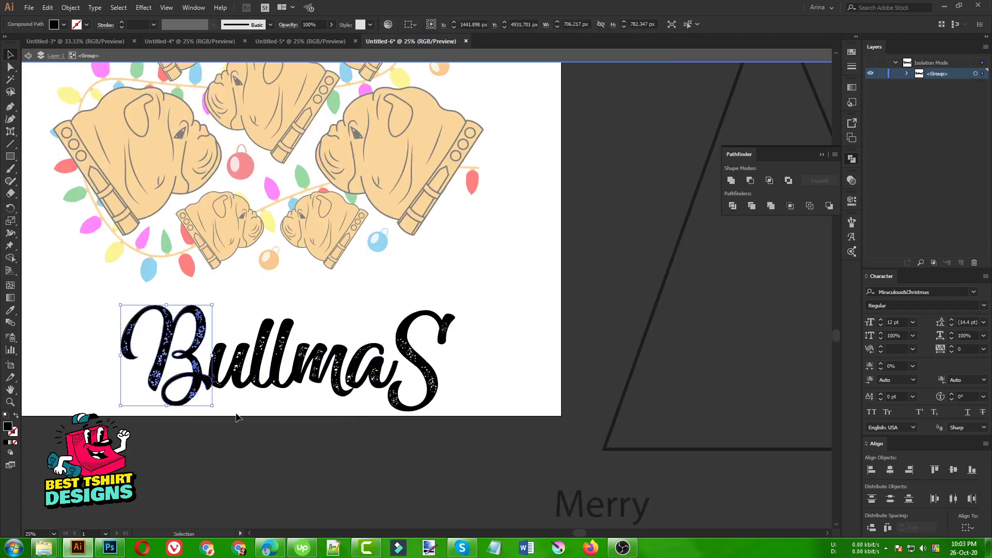
pyautogui.press('Up')
pyautogui.press('Up')
pyautogui.press('Up')
pyautogui.press('Up')
pyautogui.press('Up')
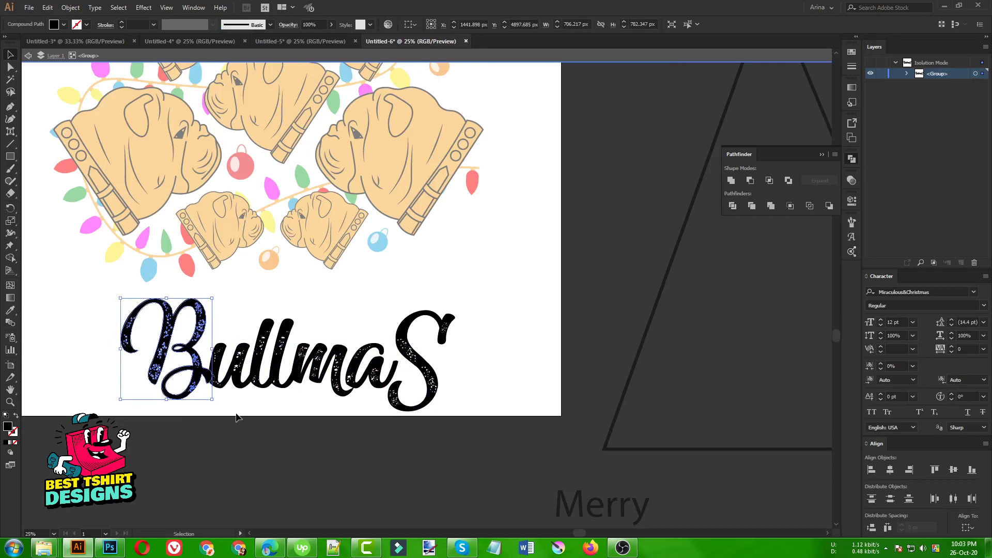
# - Raise the outlined "S" until it is level with the "B", and leave the isolated group
pyautogui.click(432, 393)
pyautogui.press('Up')
pyautogui.press('Up')
pyautogui.press('Up')
pyautogui.press('Up')
pyautogui.press('Up')
pyautogui.press('Up')
pyautogui.press('Up')
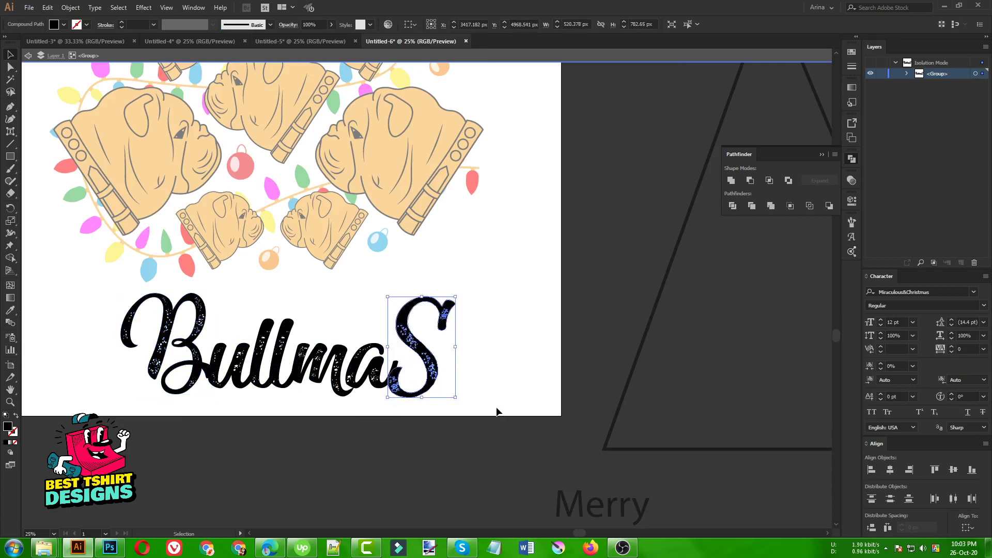
pyautogui.press('Up')
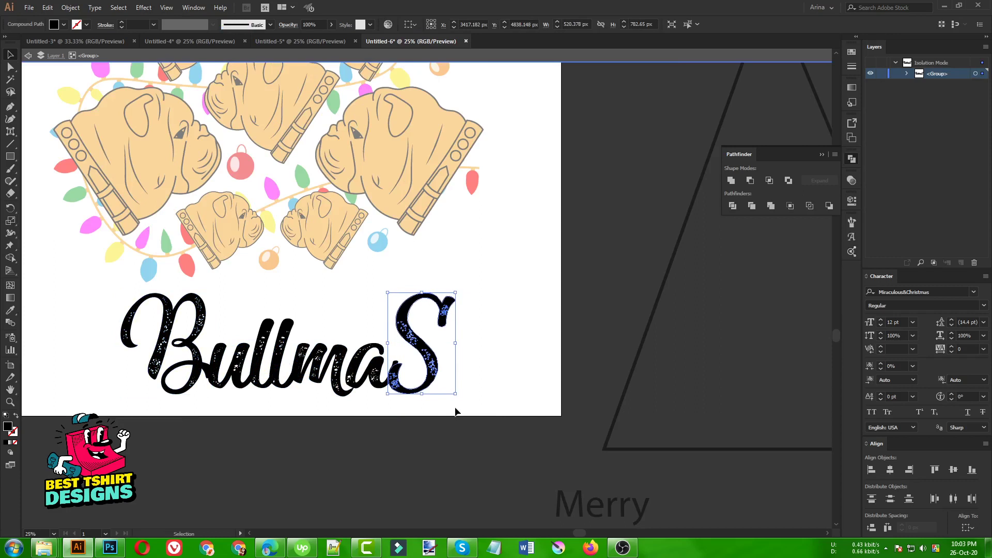
pyautogui.click(372, 410)
pyautogui.doubleClick(372, 410)
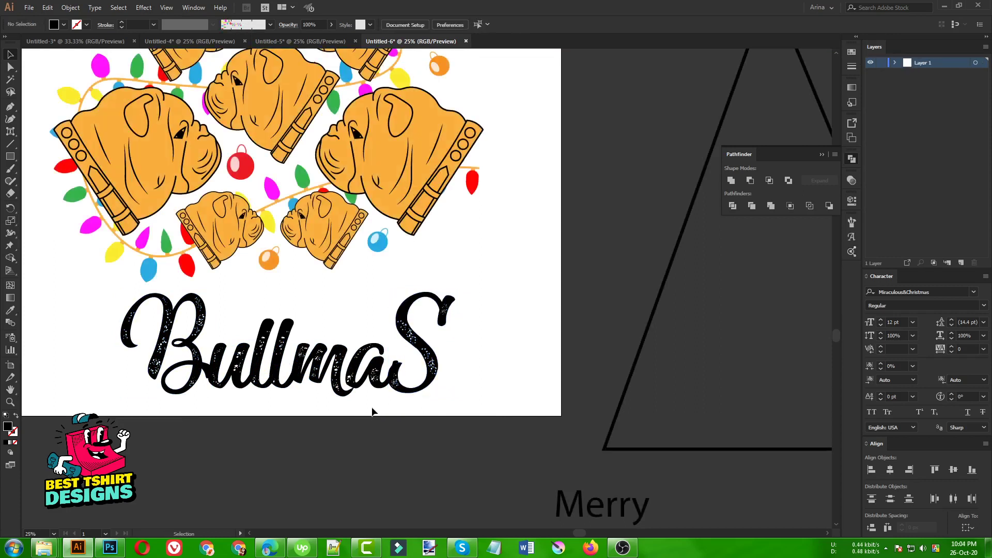
# - Reposition the "BullmaS" lettering and enlarge it to about 3068 px wide beneath the tree
pyautogui.scroll(-1, 263, 388)
pyautogui.moveTo(281, 363); pyautogui.dragTo(260, 371)
pyautogui.moveTo(371, 366); pyautogui.dragTo(391, 366)
# - Set "Merry" in the MiraculousChristmas font, enlarge it to about 577 pt, and place it above the middle of "BullmaS"
pyautogui.rightClick(499, 464)
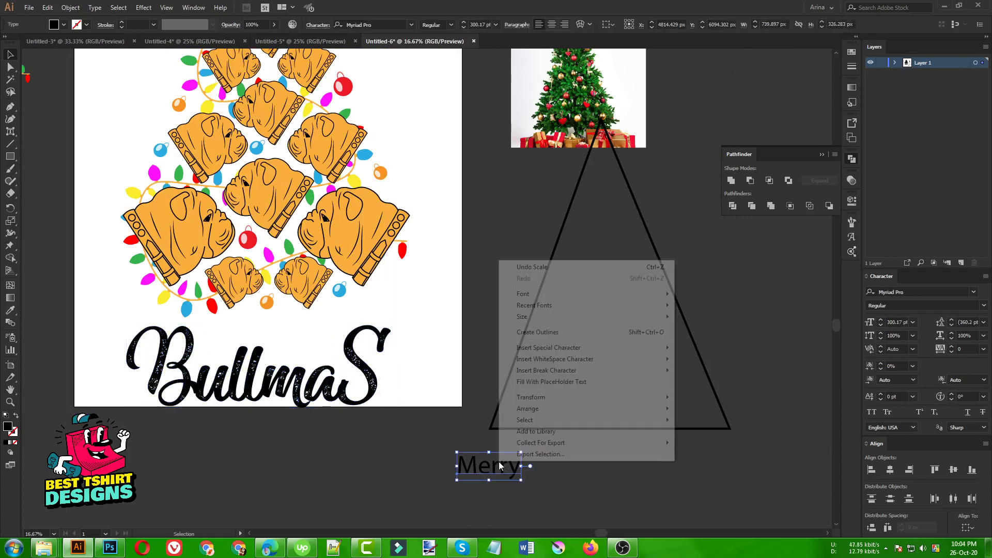
pyautogui.moveTo(560, 307)
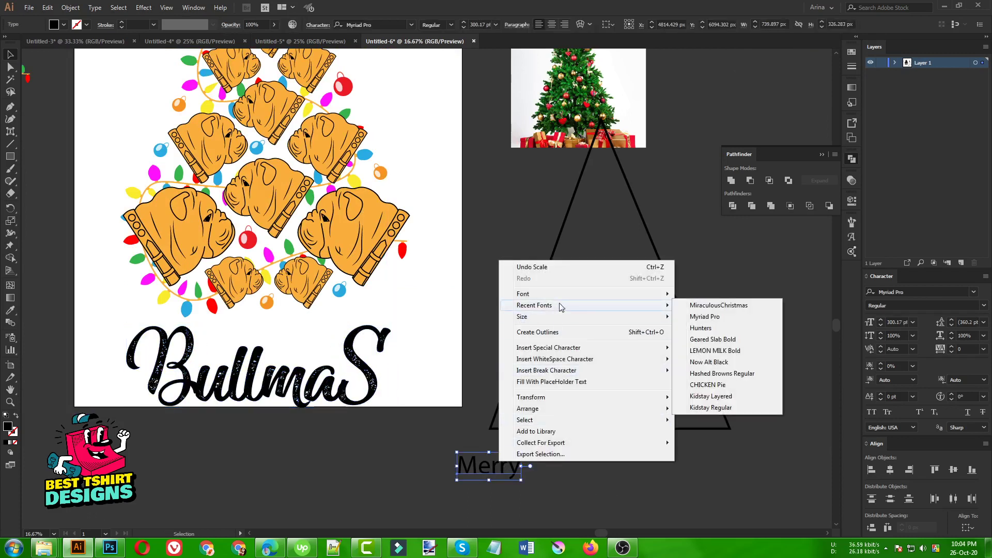
pyautogui.click(697, 306)
pyautogui.moveTo(500, 467); pyautogui.dragTo(338, 333)
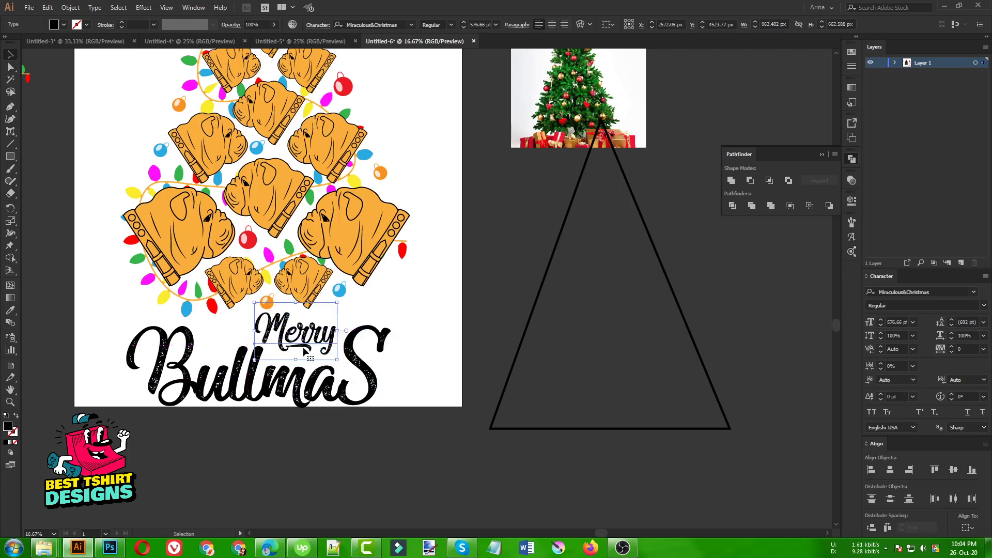
# - Convert "Merry" to outlines and color it with the red sampled from the ornament above it
pyautogui.rightClick(302, 333)
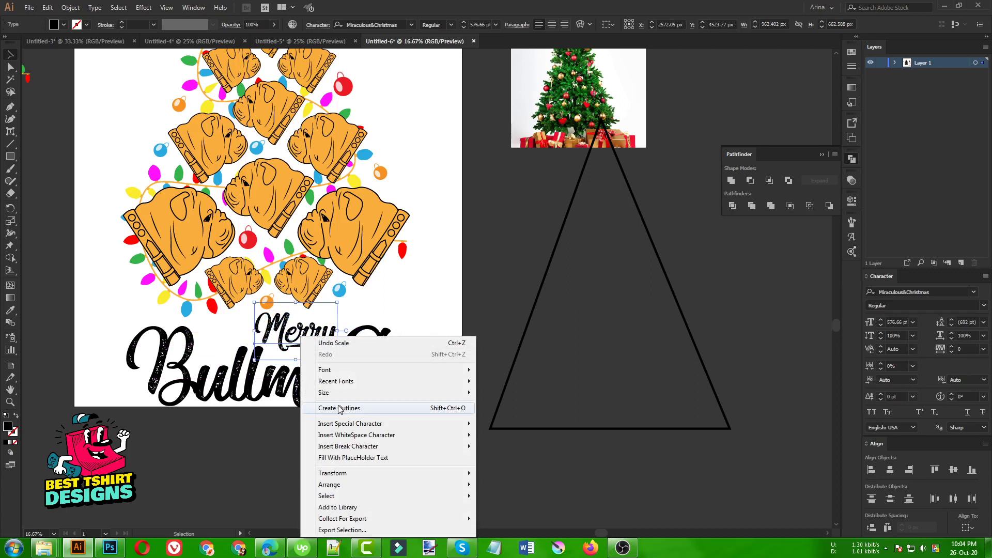
pyautogui.click(339, 409)
pyautogui.scroll(1, 229, 377)
pyautogui.scroll(3, 273, 364)
pyautogui.press('i')
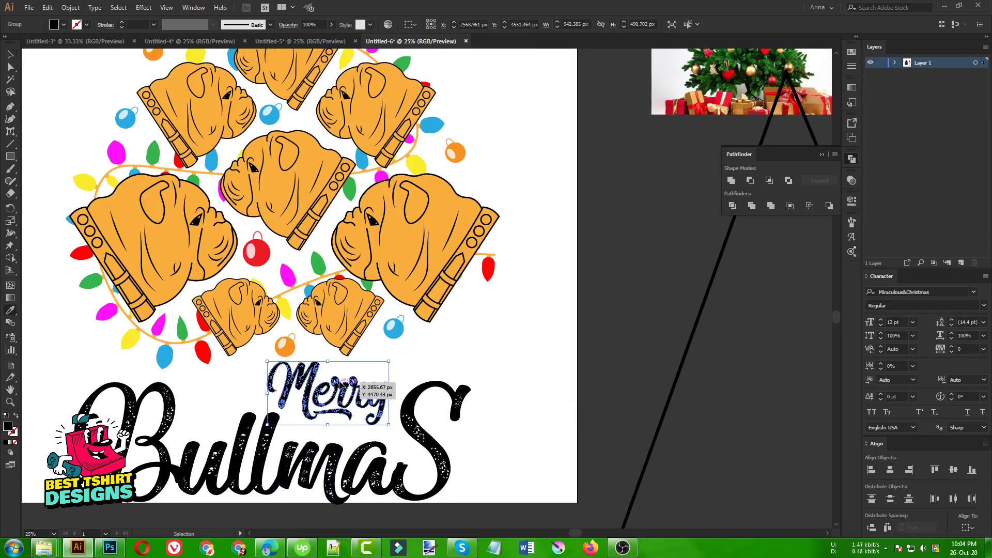
pyautogui.click(251, 251)
pyautogui.click(258, 251)
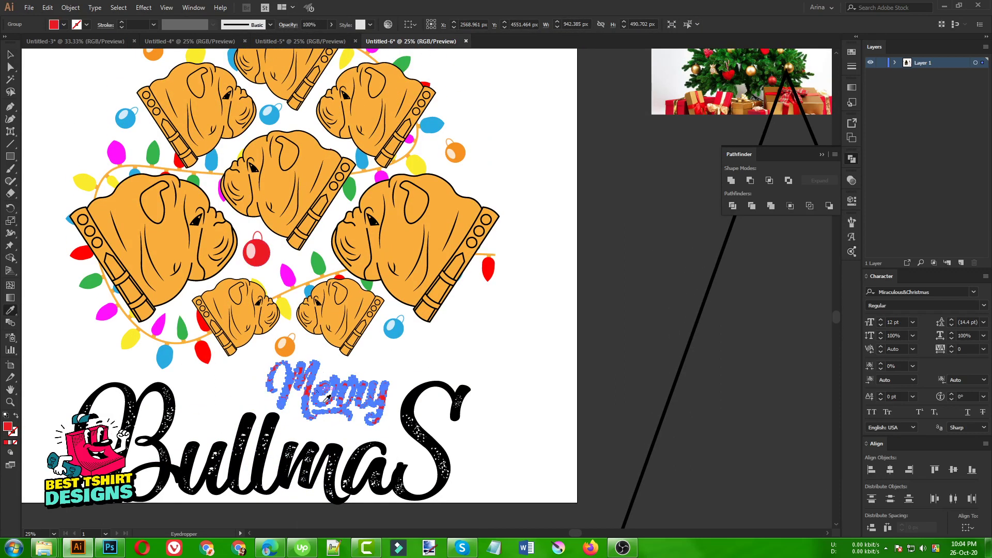
# - Recolor the "BullmaS" lettering with a green fill
pyautogui.press('v')
pyautogui.click(359, 447)
pyautogui.press('i')
pyautogui.scroll(2, 360, 447)
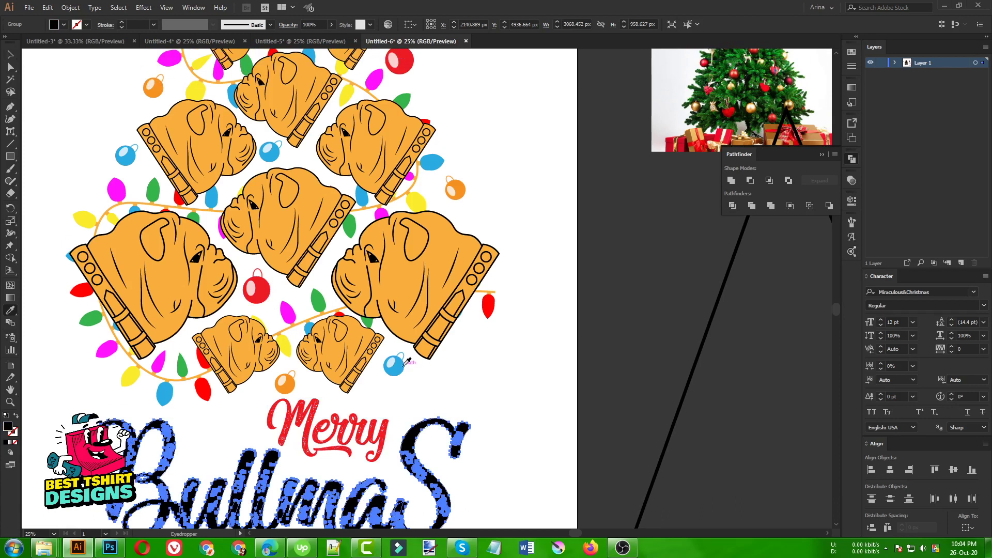
pyautogui.click(401, 367)
pyautogui.click(350, 227)
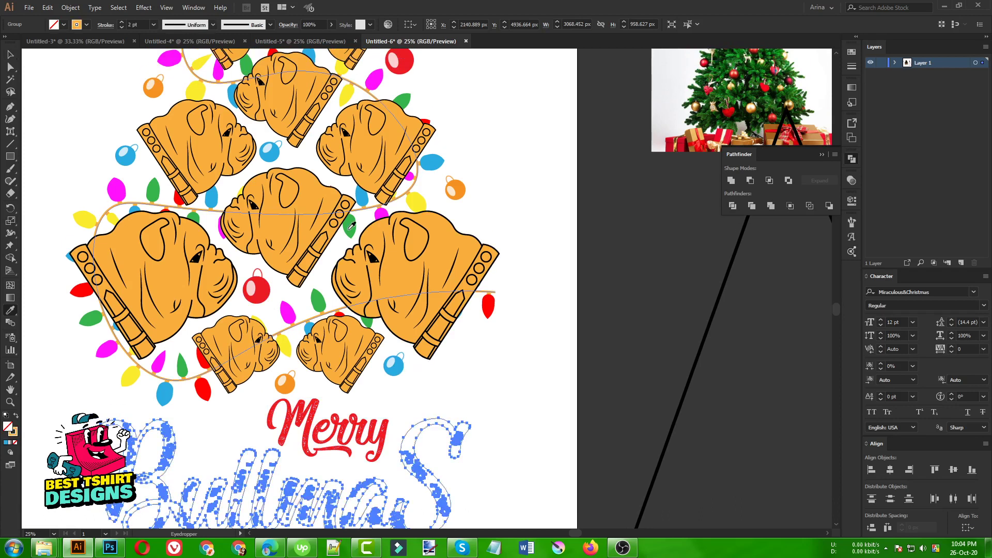
pyautogui.hotkey('ctrl', 'z')
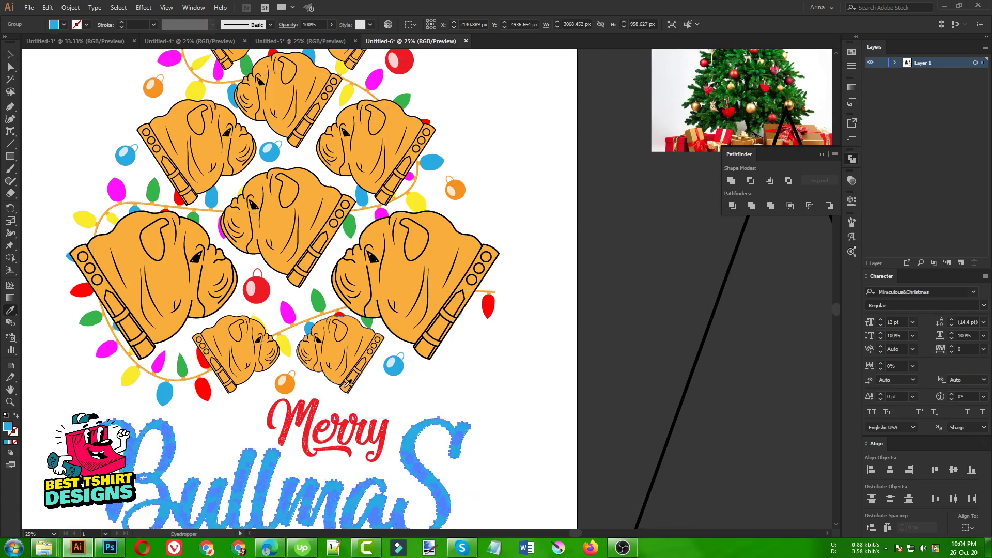
pyautogui.click(66, 28)
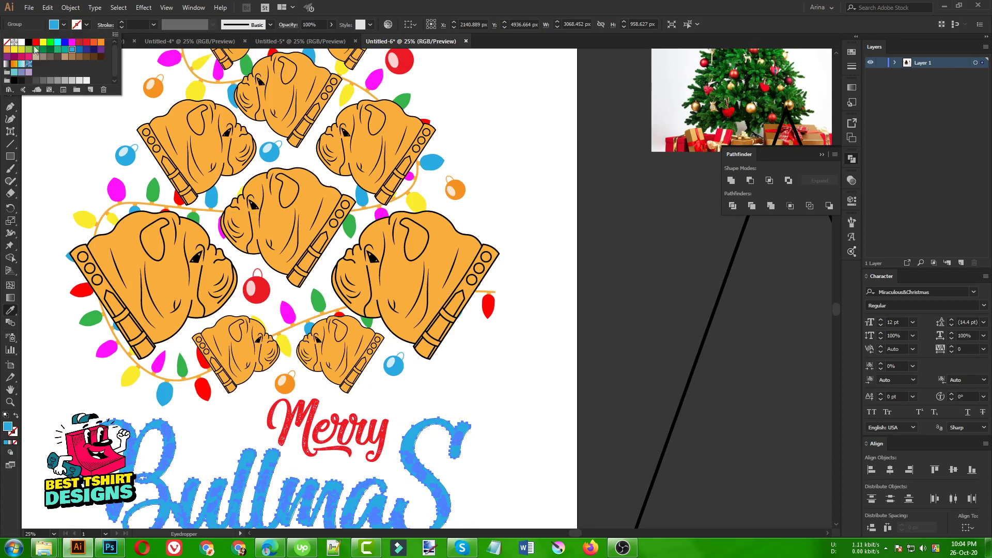
pyautogui.press('v')
pyautogui.click(453, 382)
# - Move "Merry" slightly up toward the tree and nudge "BullmaS" up so it sits closer beneath it
pyautogui.scroll(-3, 453, 382)
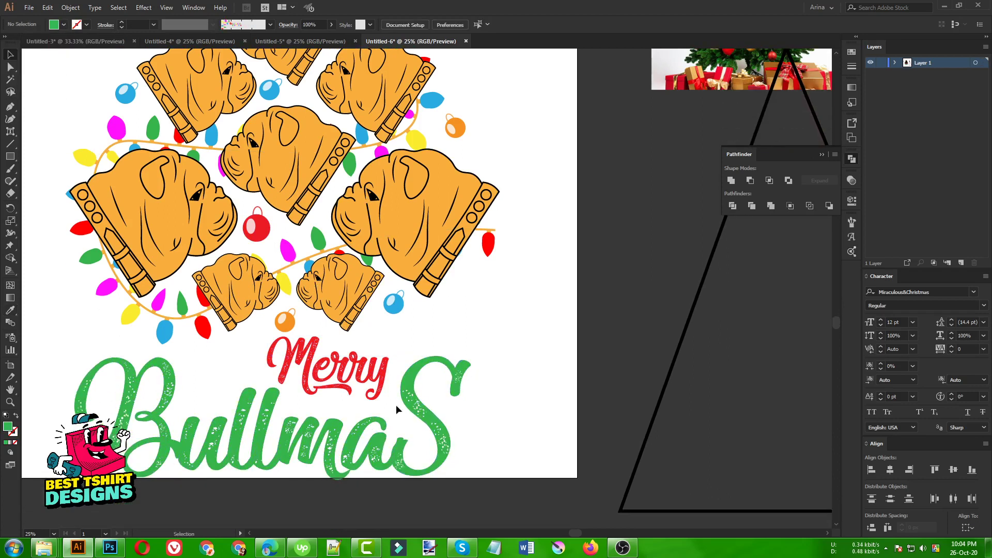
pyautogui.click(356, 421)
pyautogui.moveTo(358, 379)
pyautogui.mouseDown()
pyautogui.moveTo(351, 364)
pyautogui.moveTo(357, 375)
pyautogui.mouseUp()
pyautogui.press('Up')
pyautogui.press('Up')
pyautogui.press('Up')
pyautogui.press('Up')
pyautogui.press('Up')
pyautogui.press('Up')
pyautogui.press('Up')
pyautogui.press('Up')
pyautogui.press('Up')
pyautogui.press('Up')
pyautogui.press('Up')
pyautogui.press('Up')
pyautogui.press('Up')
pyautogui.press('Up')
pyautogui.press('Up')
pyautogui.press('Up')
pyautogui.press('Up')
pyautogui.press('Up')
pyautogui.press('Up')
pyautogui.press('Up')
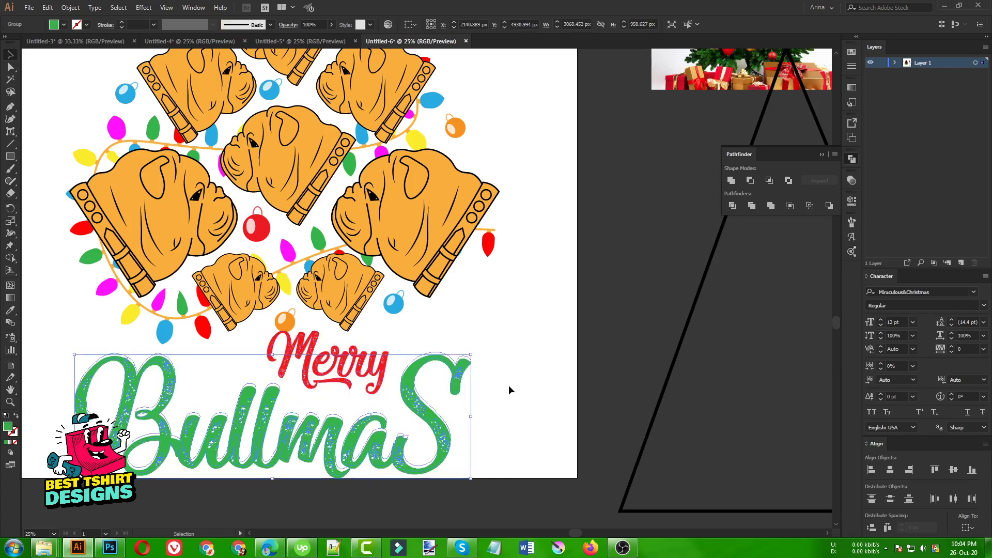
pyautogui.press('Down')
pyautogui.press('Down')
pyautogui.press('Down')
pyautogui.press('Down')
pyautogui.press('Down')
pyautogui.press('Down')
pyautogui.press('Down')
pyautogui.press('Down')
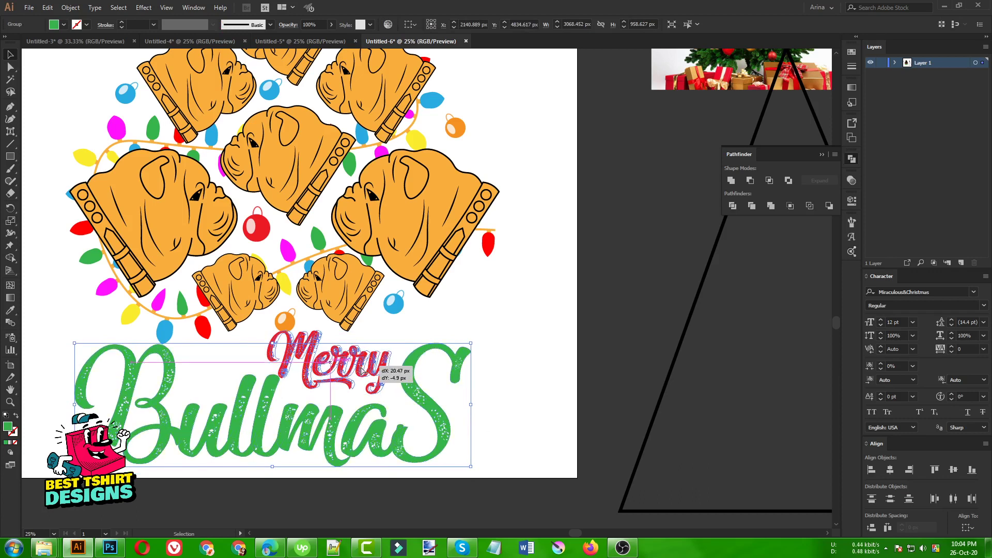
# - Resize "Merry" slightly and reposition it in the gap between the tree and the "S" of "BullmaS"
pyautogui.click(358, 369)
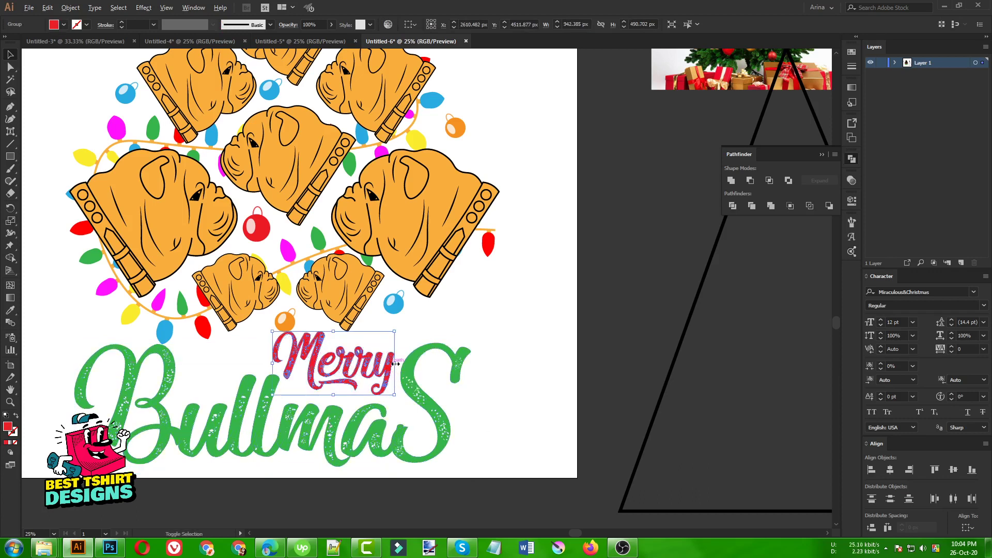
pyautogui.moveTo(395, 363); pyautogui.dragTo(347, 370)
pyautogui.click(429, 327)
# - Undo the stray move of the grouped tree artwork and ungroup the tree into separate parts
pyautogui.moveTo(286, 330); pyautogui.dragTo(208, 383)
pyautogui.hotkey('ctrl', 'z')
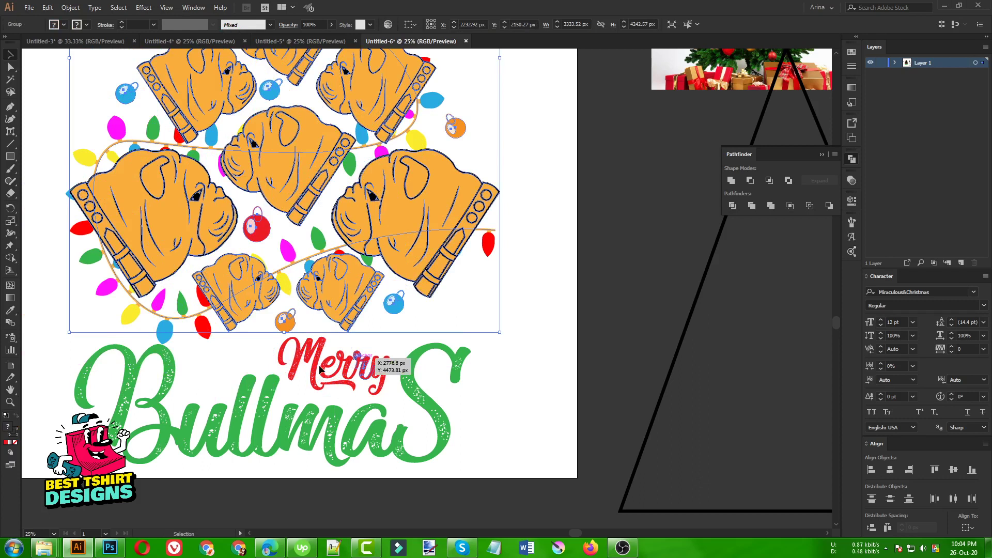
pyautogui.click(475, 336)
pyautogui.click(351, 316)
pyautogui.rightClick(403, 268)
pyautogui.click(430, 358)
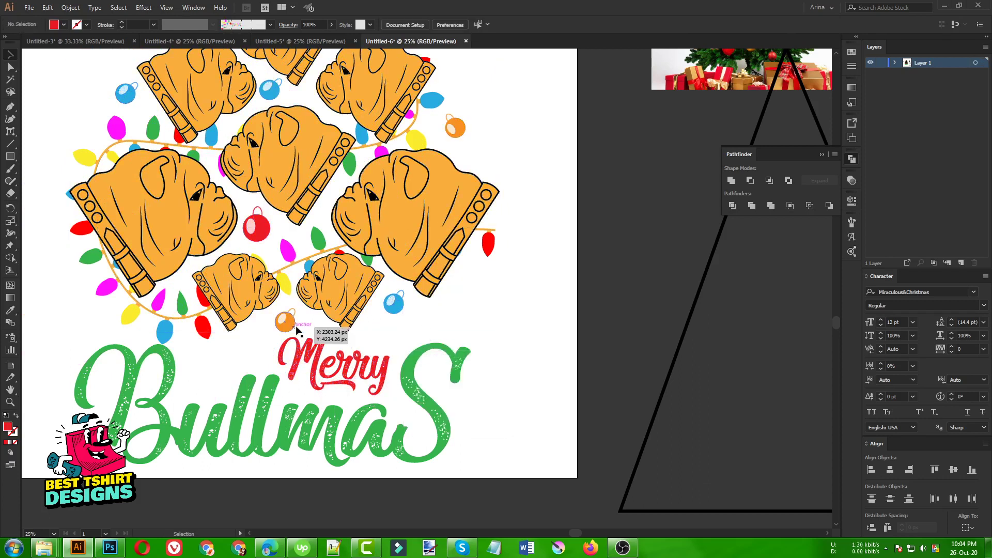
# - Copy a blue ornament from the tree into the space between the "B" and "Merry", enlarged to about 293 px wide
pyautogui.moveTo(294, 330); pyautogui.dragTo(212, 389)
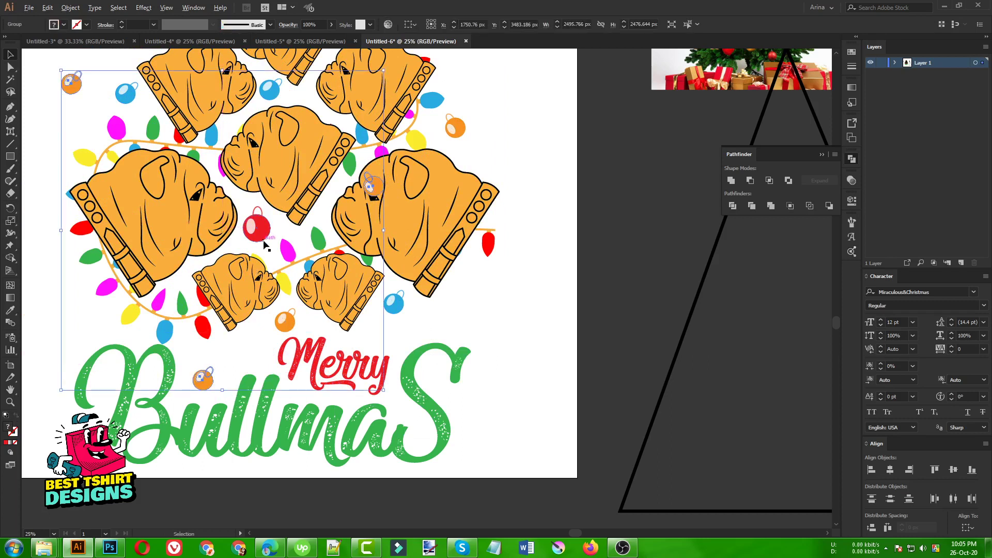
pyautogui.hotkey('ctrl', 'z')
pyautogui.scroll(2, 339, 312)
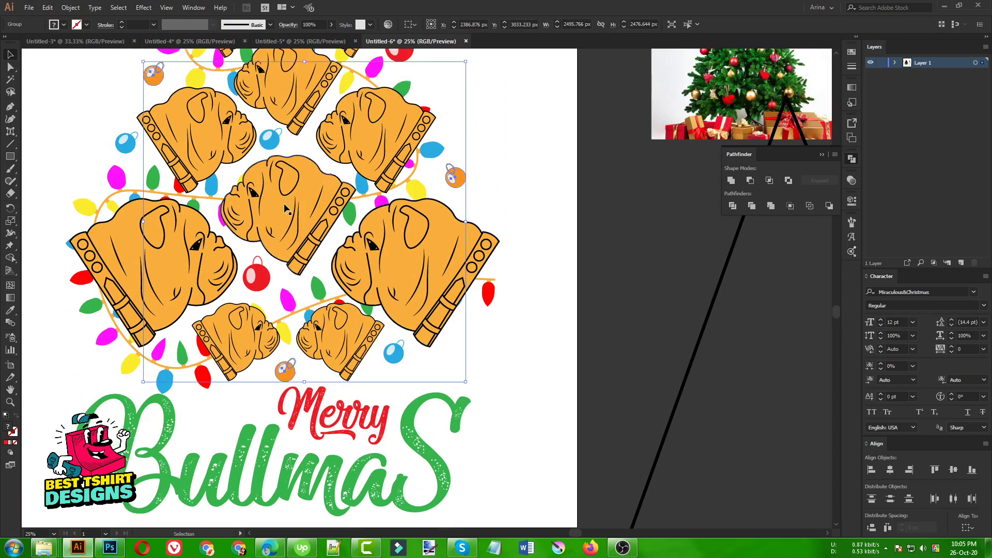
pyautogui.moveTo(270, 161); pyautogui.dragTo(235, 400)
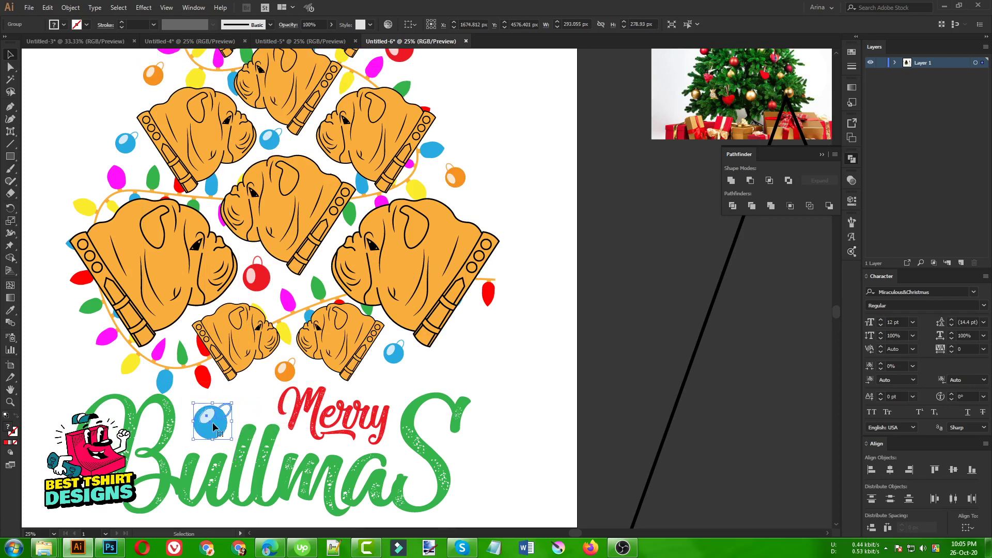
# - Copy the small orange ornament out of its group and place copies beside "Merry" and in the lower curve of the "S"
pyautogui.doubleClick(289, 370)
pyautogui.click(287, 371)
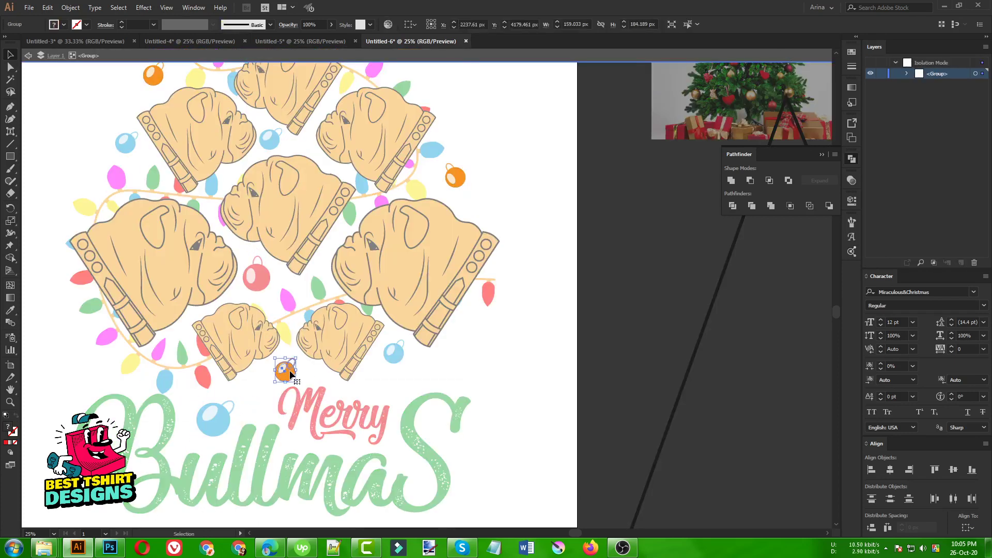
pyautogui.hotkey('ctrl', 'c')
pyautogui.doubleClick(371, 388)
pyautogui.hotkey('ctrl', 'v')
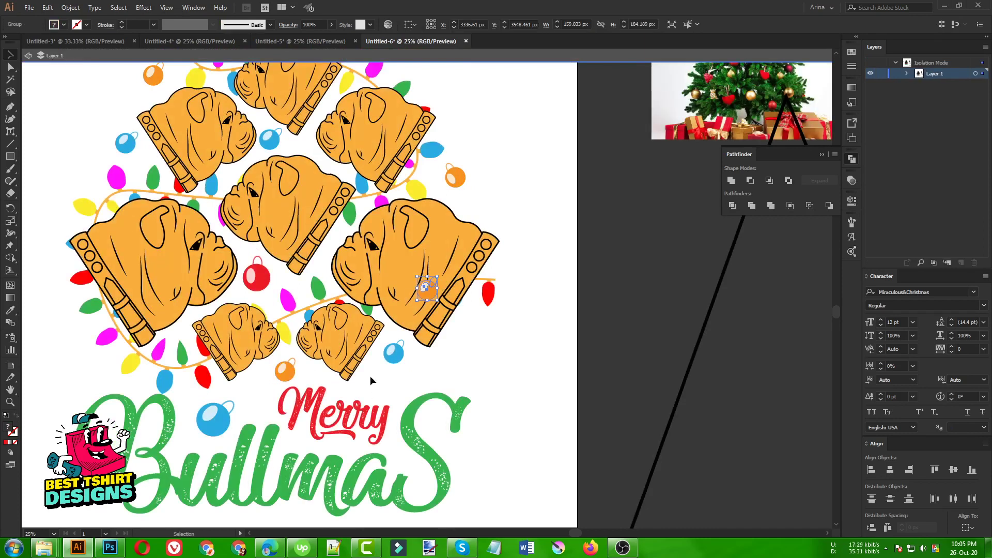
pyautogui.moveTo(424, 287); pyautogui.dragTo(257, 396)
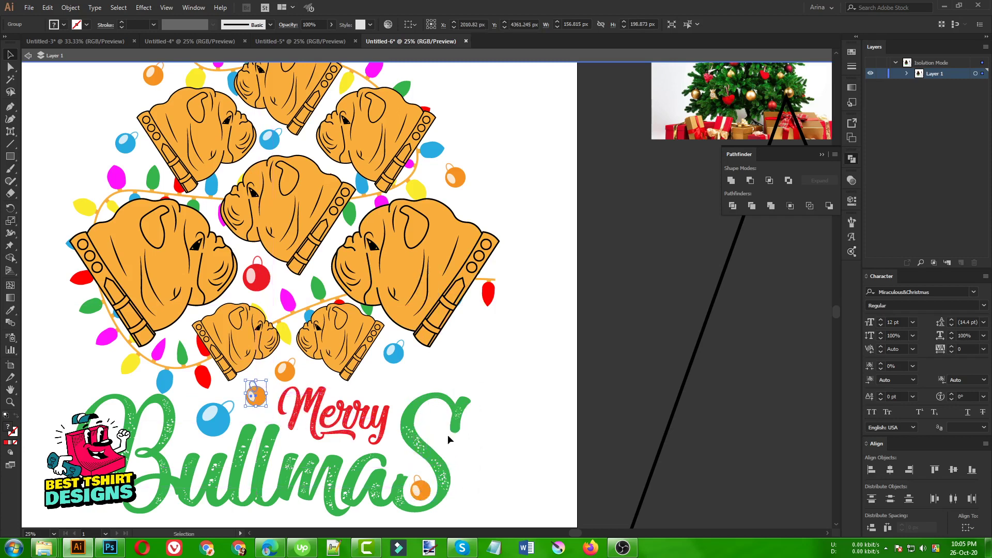
pyautogui.click(447, 435)
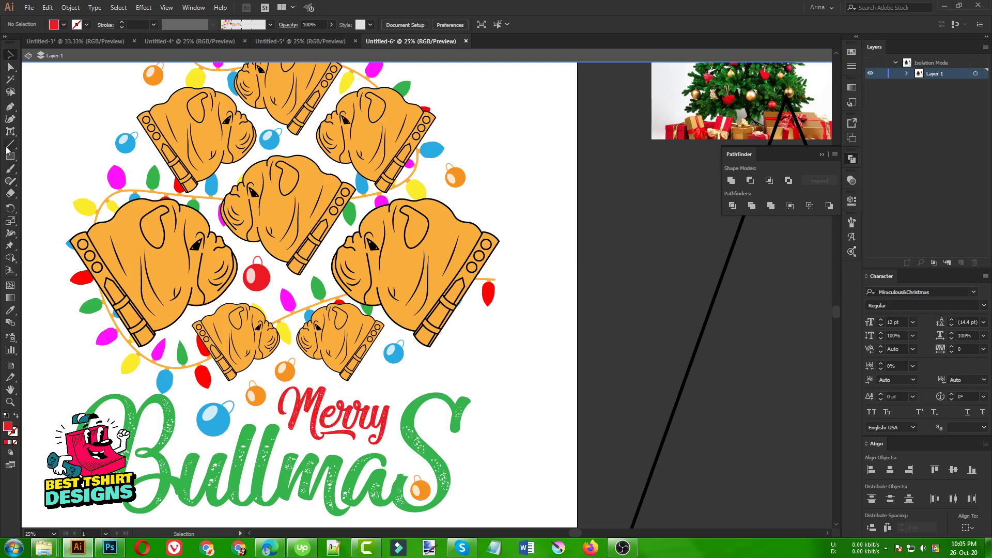
# - Draw an arched path about 441 px wide just above the "S" with the Curvature tool
pyautogui.click(11, 122)
pyautogui.scroll(3, 416, 400)
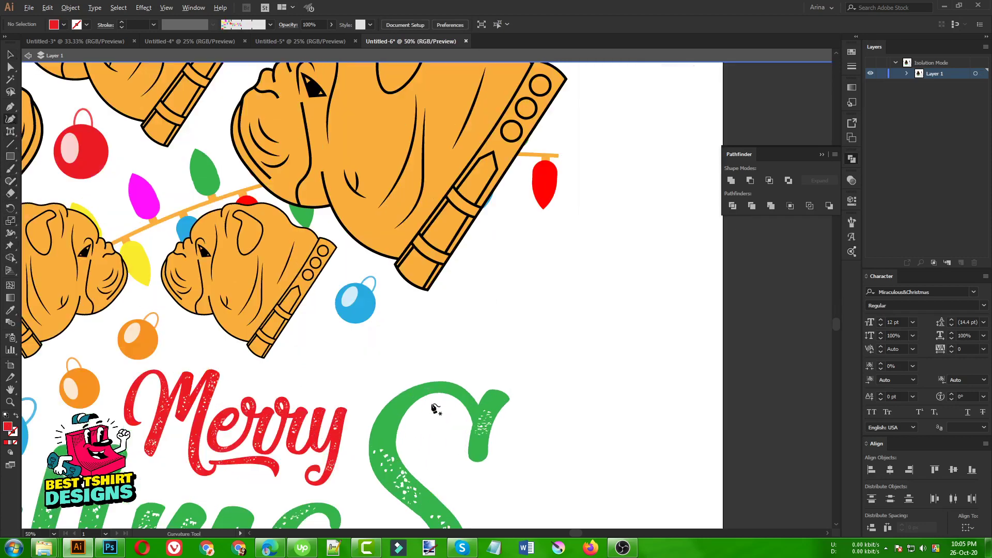
pyautogui.click(342, 378)
pyautogui.click(428, 340)
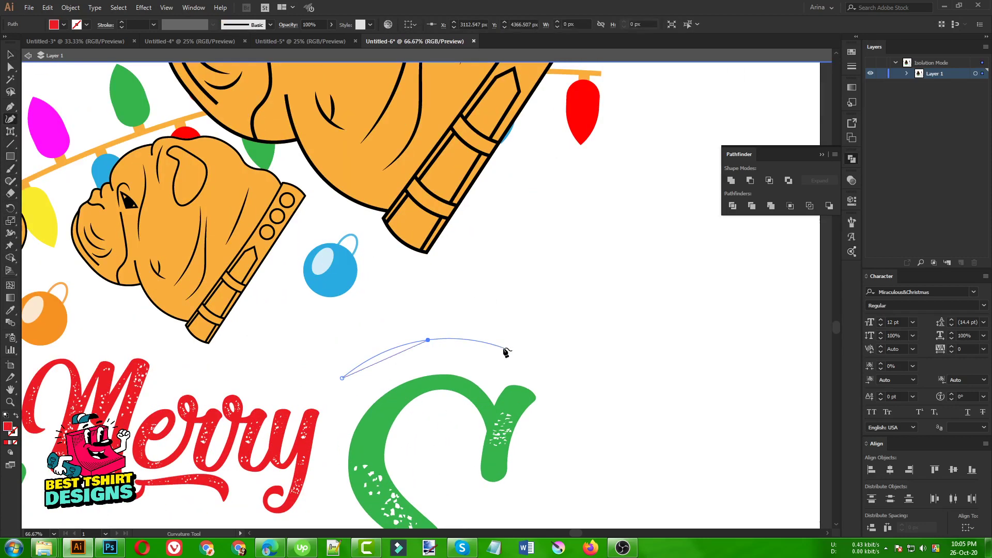
pyautogui.click(495, 350)
pyautogui.press('v')
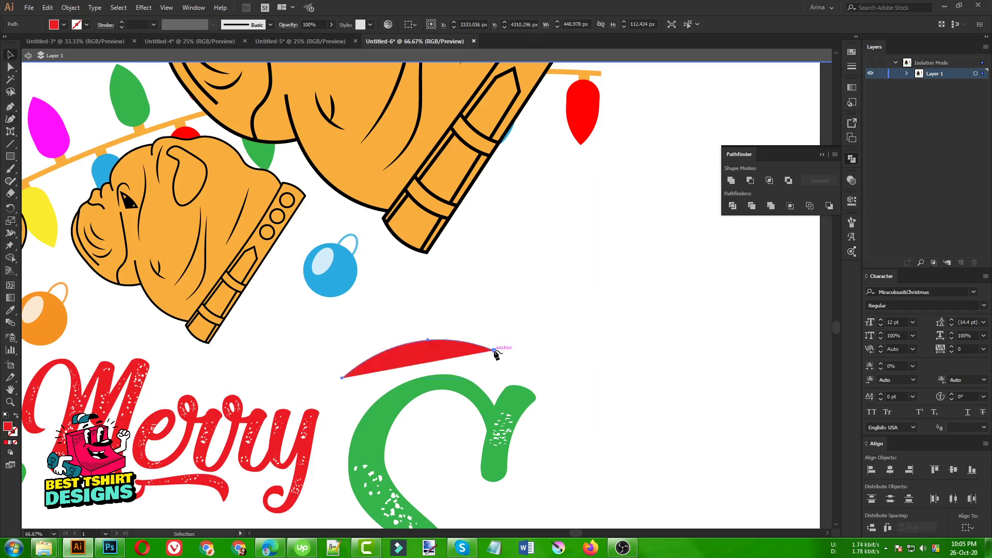
# - Turn the arch's red fill into a stroke and apply the Christmas-lights brush to it at 0.75 pt
pyautogui.hotkey('shift', 'x')
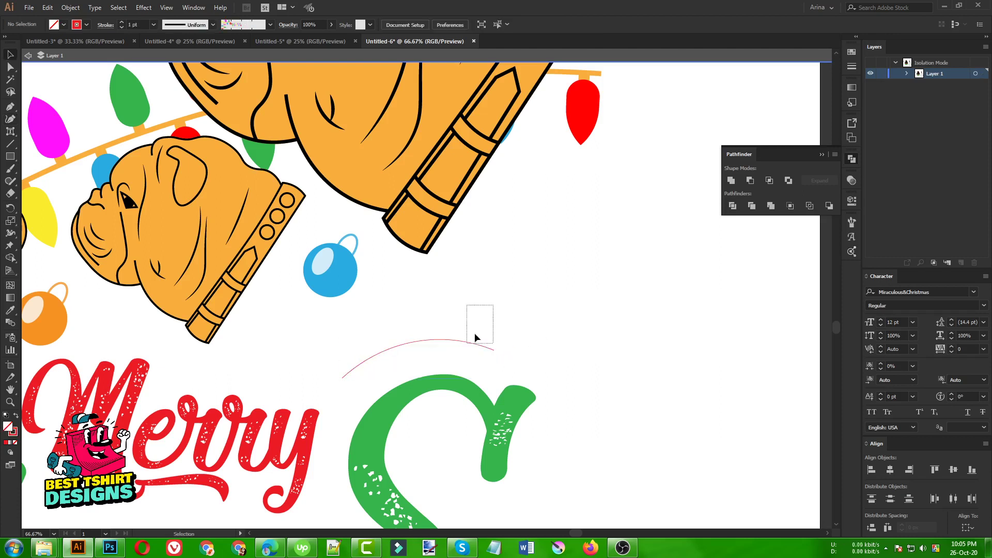
pyautogui.click(852, 223)
pyautogui.click(746, 321)
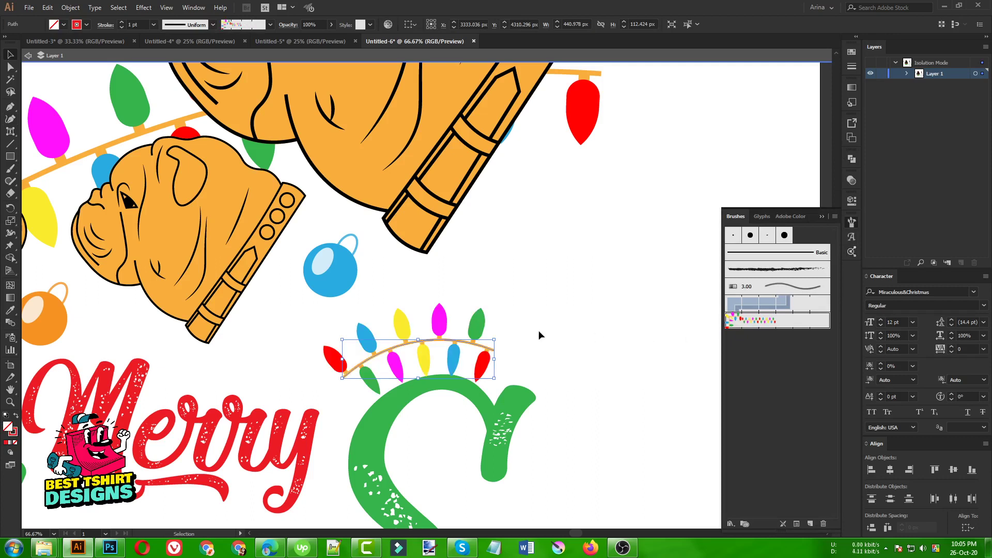
pyautogui.scroll(-2, 141, 24)
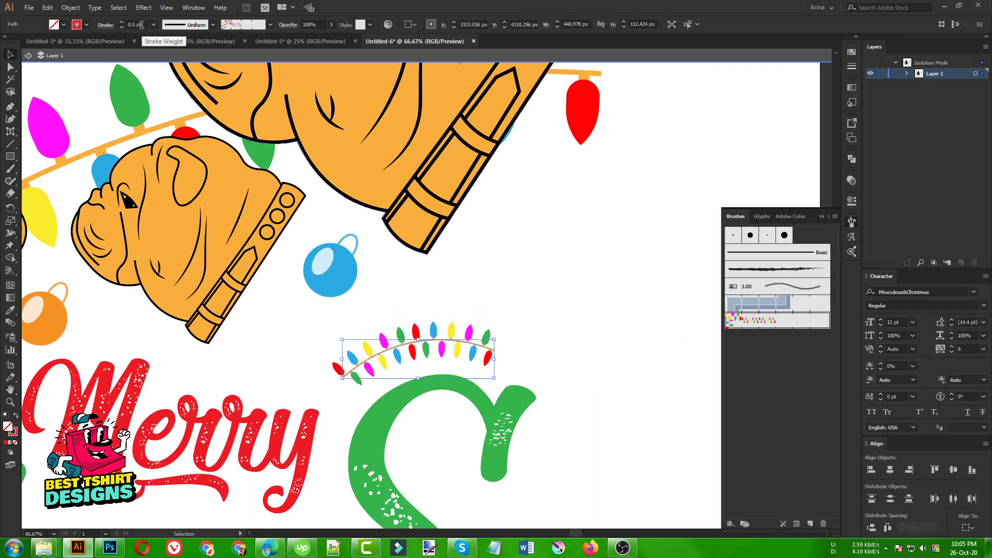
pyautogui.scroll(1, 141, 24)
pyautogui.click(493, 280)
pyautogui.scroll(-3, 492, 279)
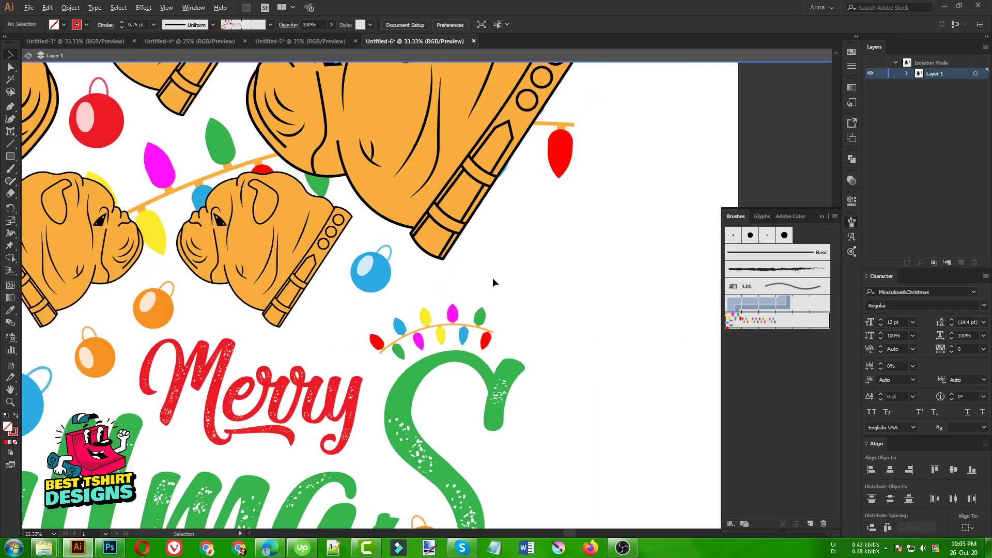
pyautogui.scroll(-2, 482, 380)
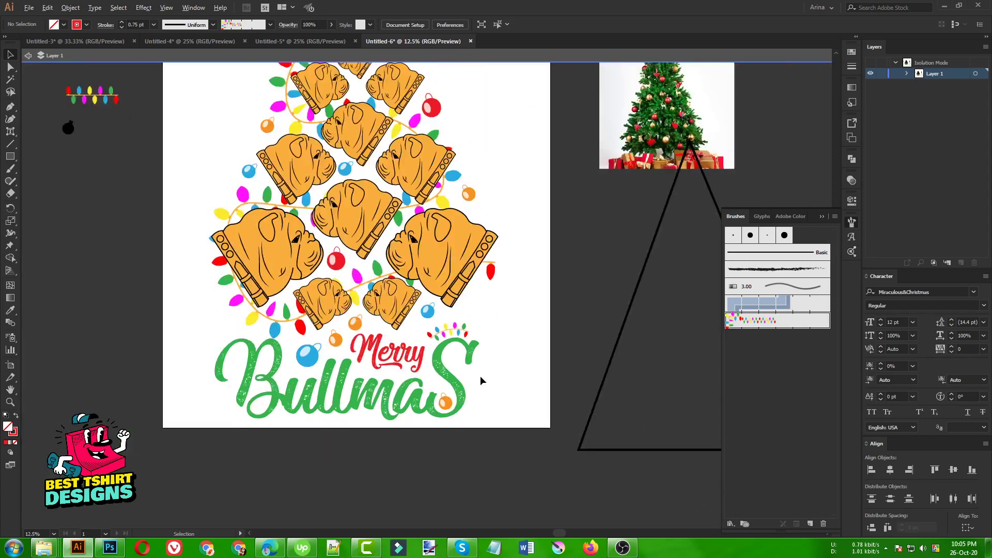
pyautogui.scroll(1, 511, 384)
pyautogui.doubleClick(515, 385)
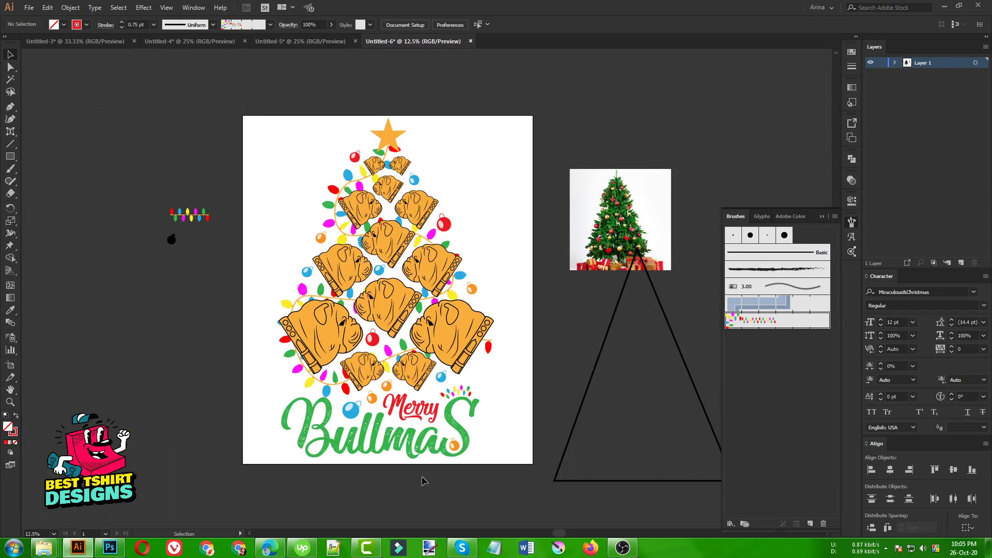
# - Group "Merry" and "BullmaS" together
pyautogui.click(433, 445)
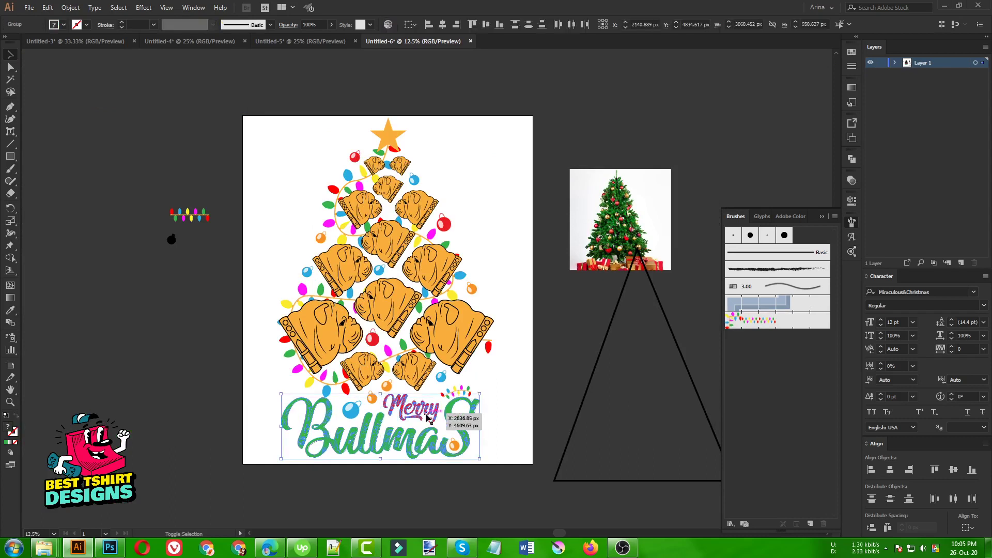
pyautogui.press('a')
pyautogui.press('v')
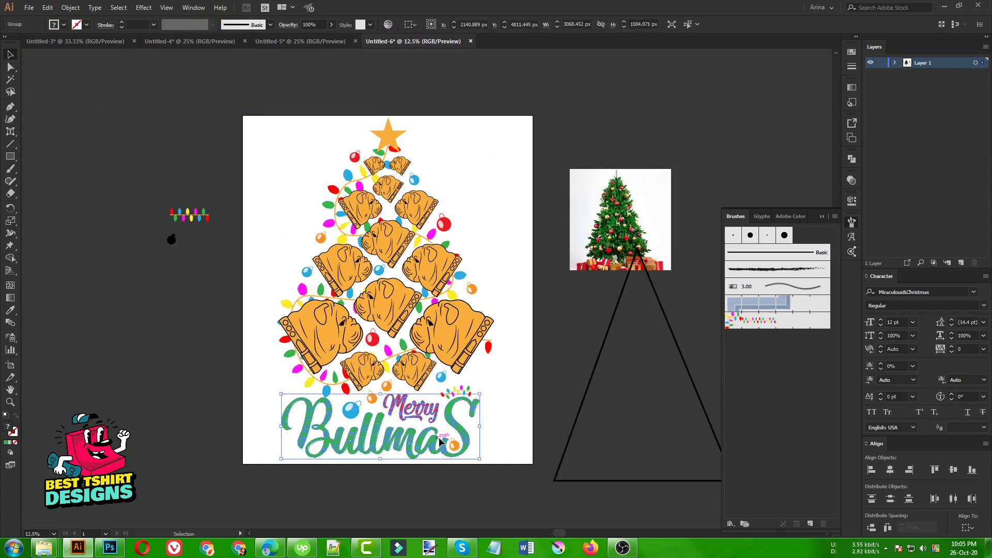
# - Group the small light string and the blue and orange caption ornaments with the "Merry BullmaS" lettering
pyautogui.scroll(1, 443, 441)
pyautogui.click(472, 375)
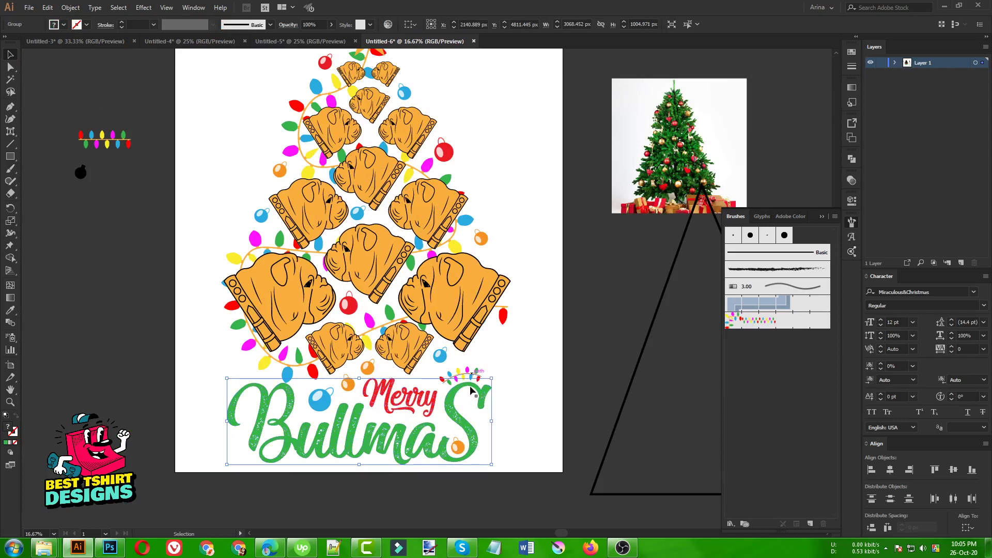
pyautogui.keyDown('shift'); pyautogui.click(456, 445); pyautogui.keyUp('shift')
pyautogui.keyDown('shift'); pyautogui.click(348, 383); pyautogui.keyUp('shift')
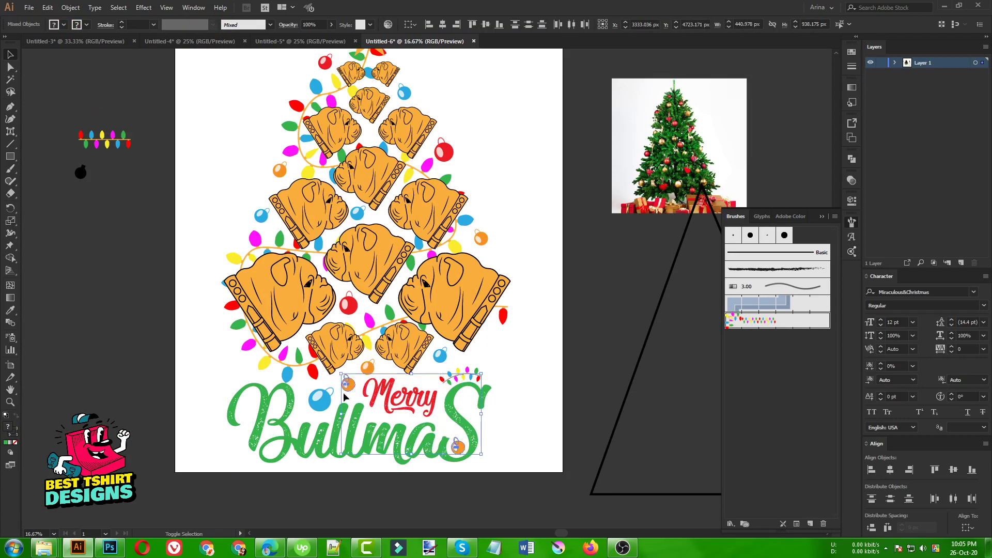
pyautogui.keyDown('shift'); pyautogui.click(320, 397); pyautogui.keyUp('shift')
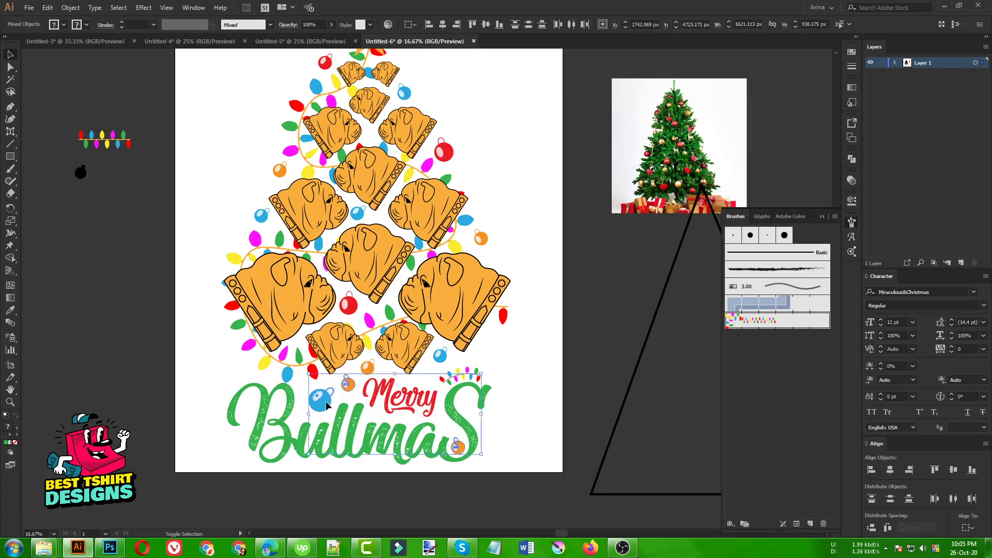
pyautogui.keyDown('shift'); pyautogui.click(412, 406); pyautogui.keyUp('shift')
pyautogui.hotkey('ctrl', 'g')
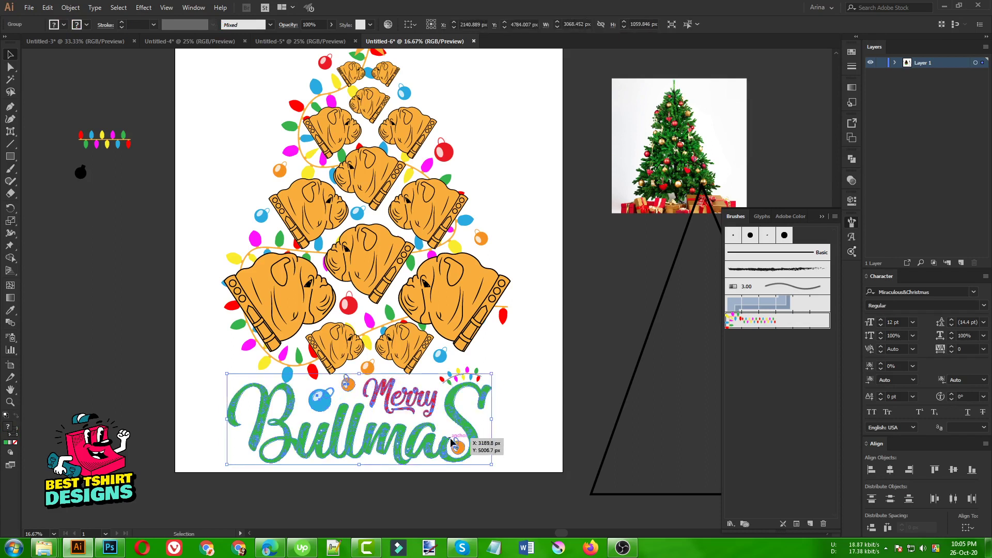
pyautogui.scroll(-1, 241, 407)
pyautogui.moveTo(353, 421); pyautogui.dragTo(353, 456)
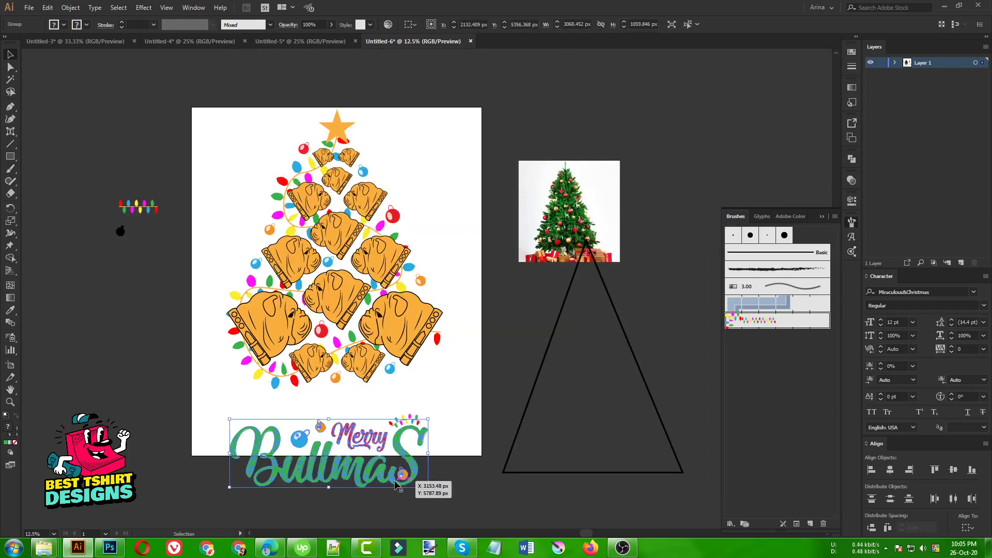
pyautogui.hotkey('ctrl', 'z')
# - Group the star, bulldog heads, light strings and tree ornaments into one tree group
pyautogui.click(379, 356)
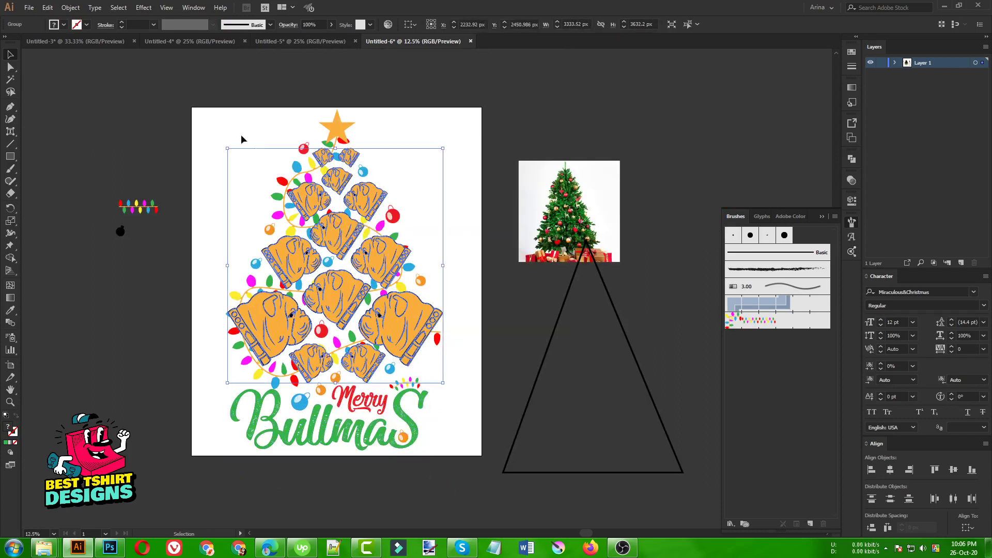
pyautogui.moveTo(204, 81); pyautogui.dragTo(473, 418)
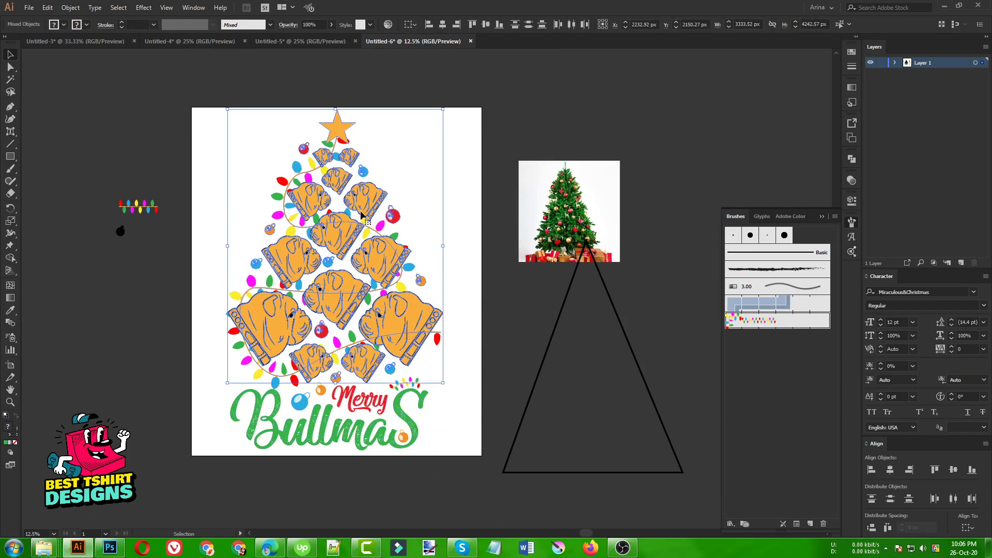
pyautogui.hotkey('ctrl', 'g')
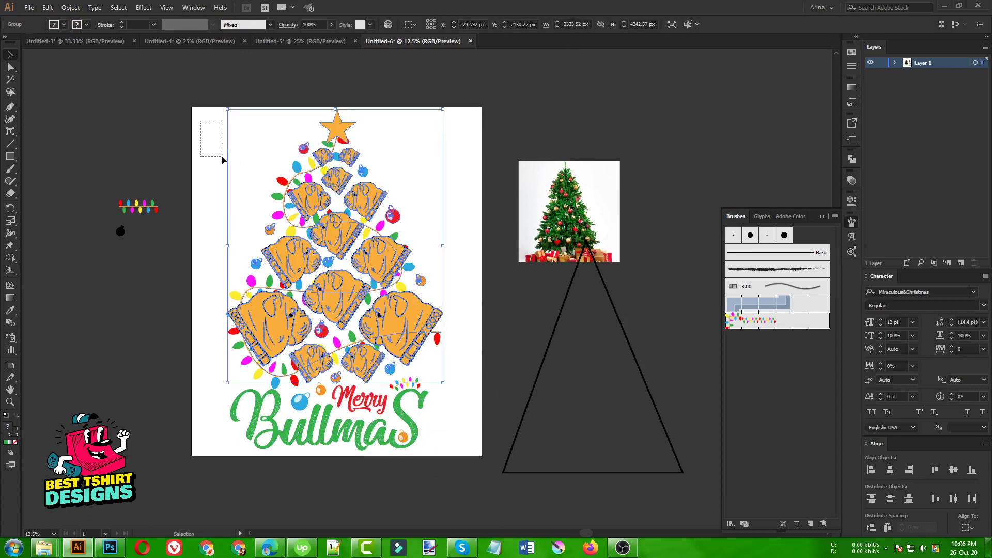
# - Align the tree group and the caption group on their horizontal centers
pyautogui.moveTo(221, 155); pyautogui.dragTo(439, 437)
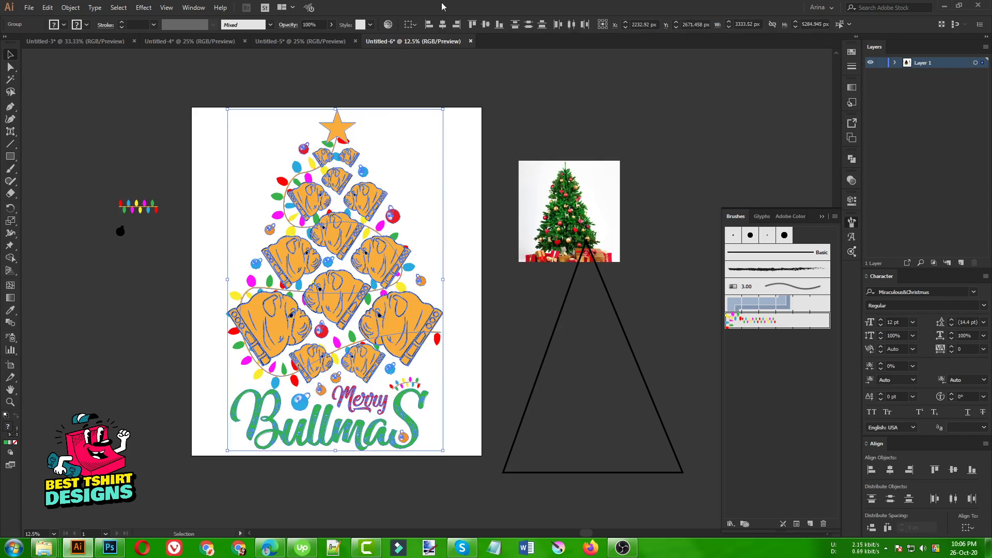
pyautogui.click(443, 25)
pyautogui.click(396, 166)
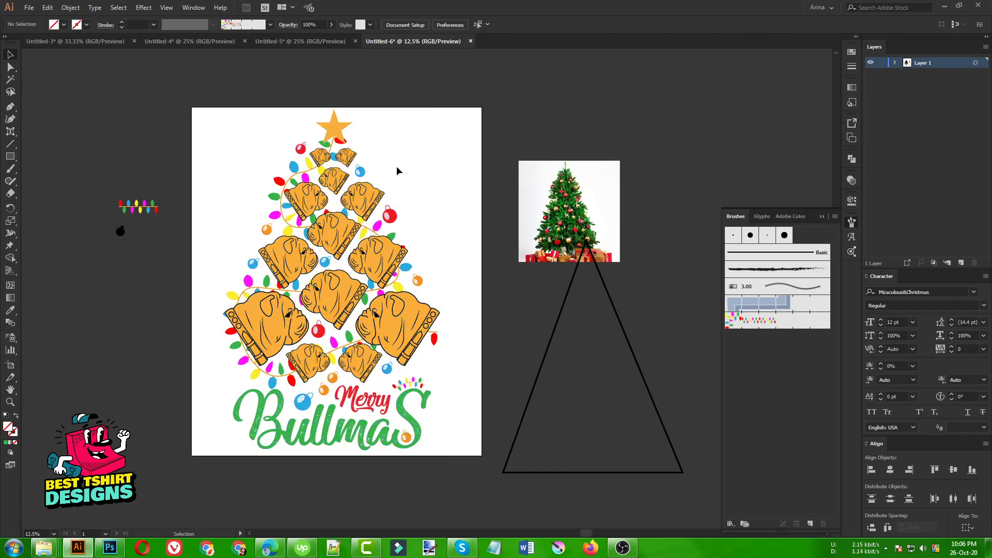
pyautogui.click(348, 419)
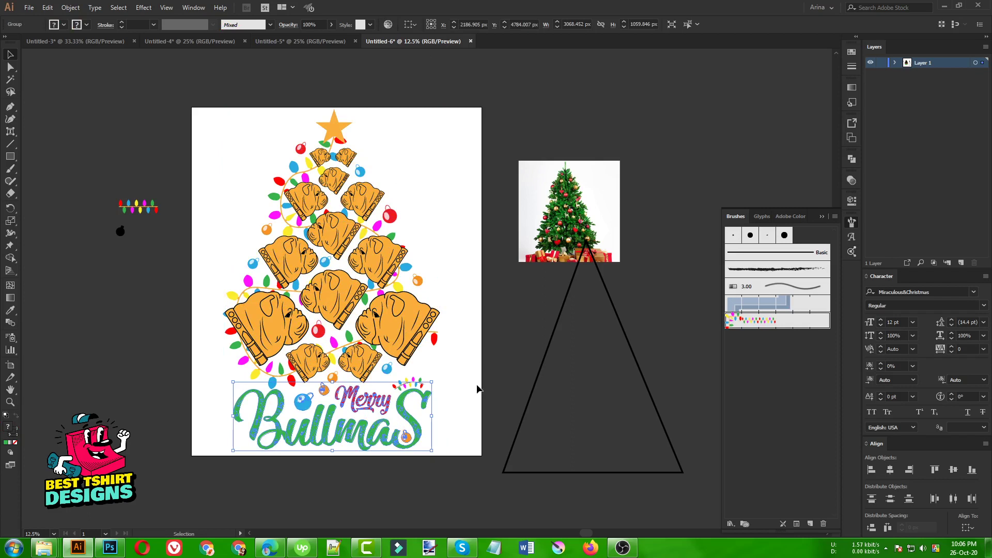
pyautogui.click(452, 371)
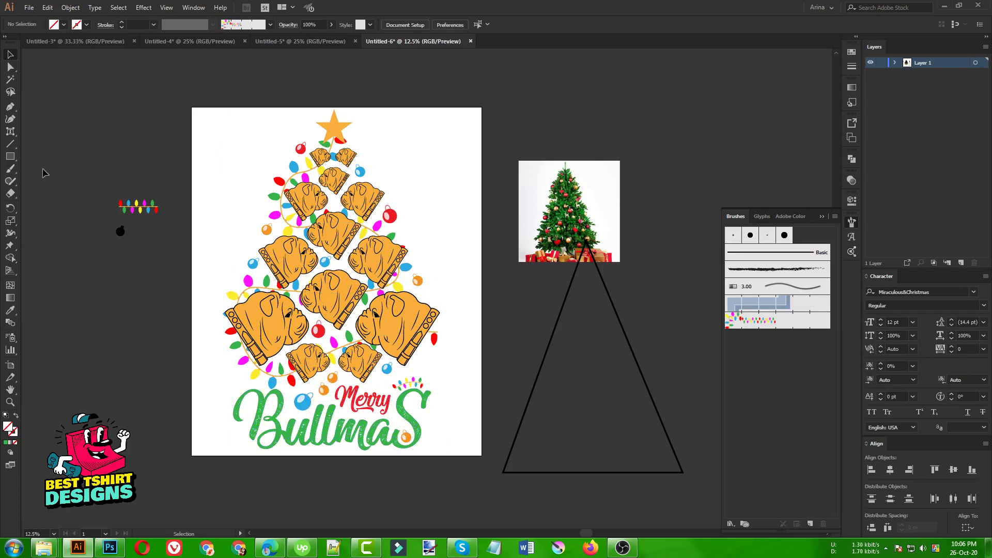
# - Draw a 4784 by 5728 px rectangle covering the whole artboard and fill it with black
pyautogui.click(11, 157)
pyautogui.moveTo(185, 97)
pyautogui.mouseDown()
pyautogui.moveTo(505, 470)
pyautogui.moveTo(493, 467)
pyautogui.mouseUp()
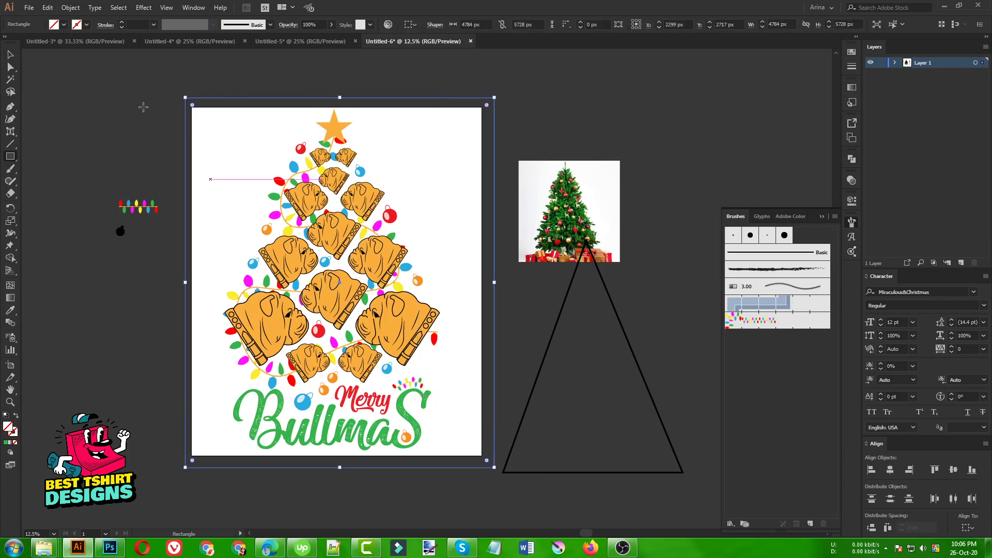
pyautogui.click(64, 24)
pyautogui.click(31, 43)
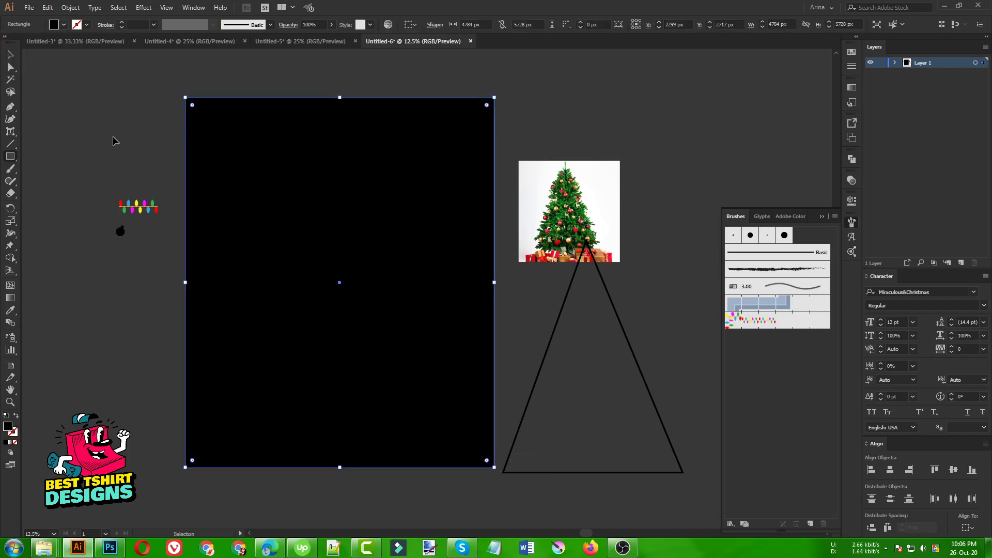
# - Send the black background rectangle behind all the artwork
pyautogui.hotkey('ctrl', 'x')
pyautogui.hotkey('ctrl', 'b')
pyautogui.press('v')
pyautogui.click(136, 331)
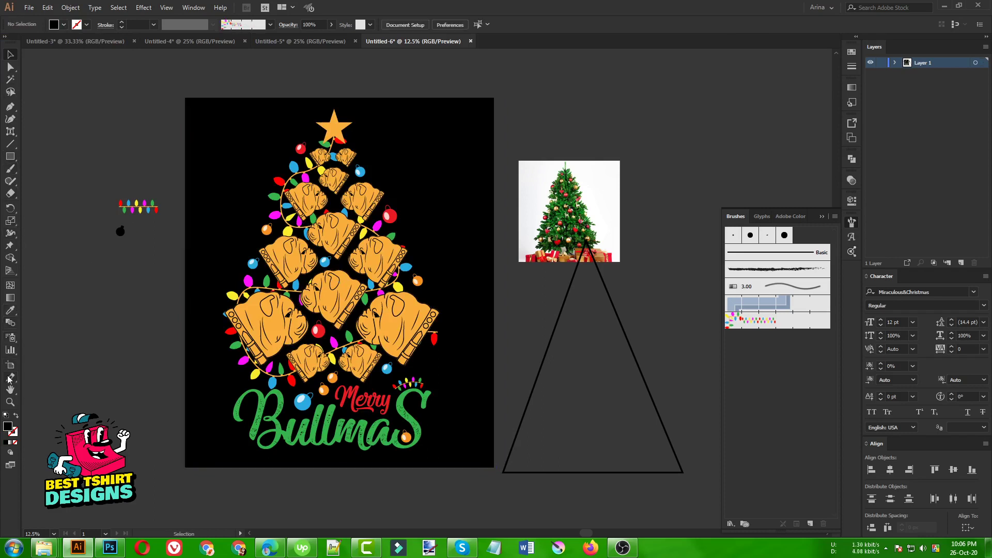
# - Expand the appearance of the brushed light string inside the tree group
pyautogui.click(10, 402)
pyautogui.moveTo(208, 102); pyautogui.dragTo(466, 463)
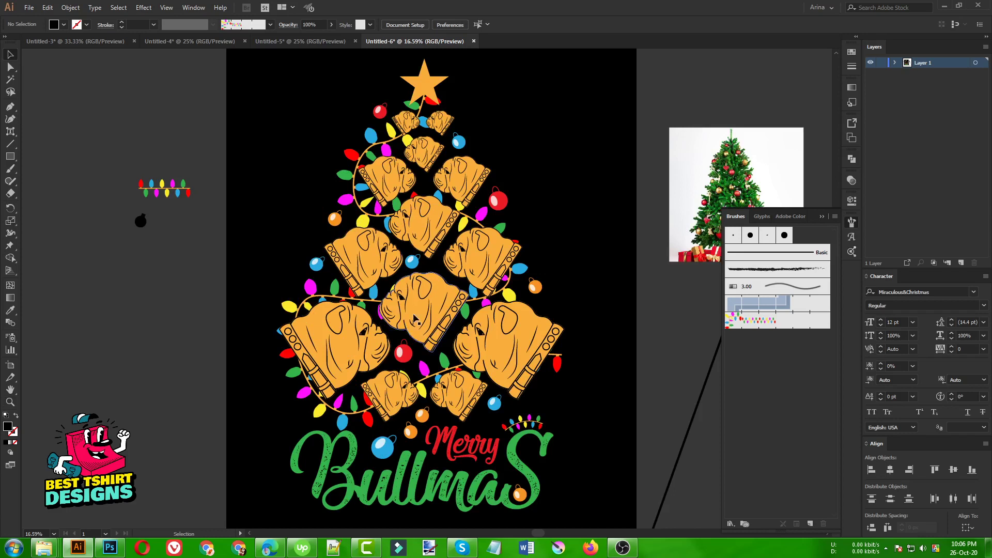
pyautogui.doubleClick(428, 323)
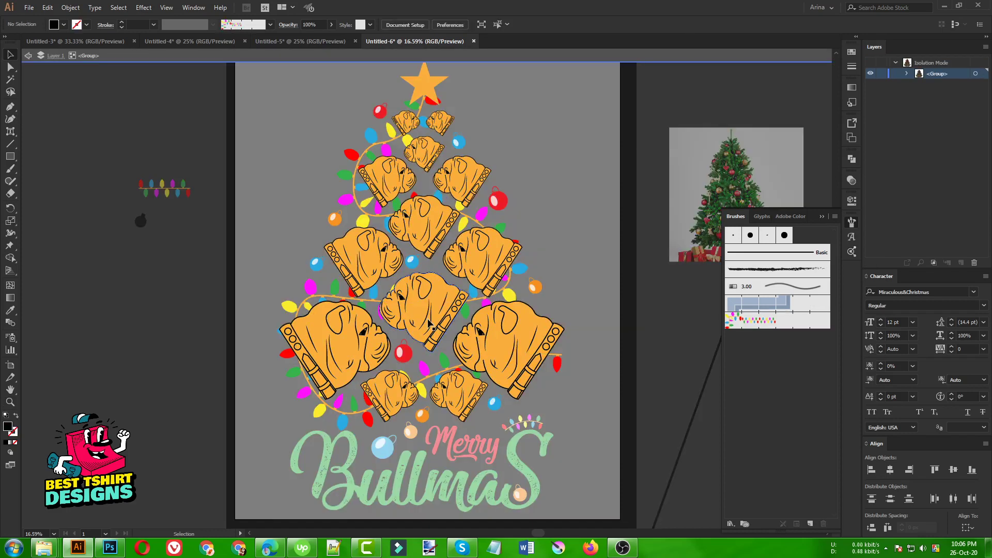
pyautogui.click(429, 322)
pyautogui.click(360, 305)
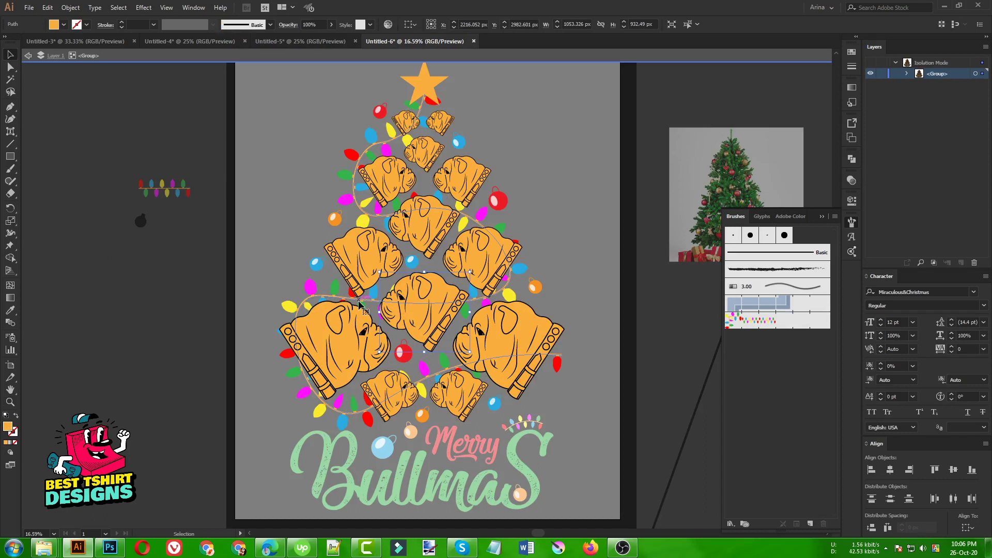
pyautogui.click(71, 8)
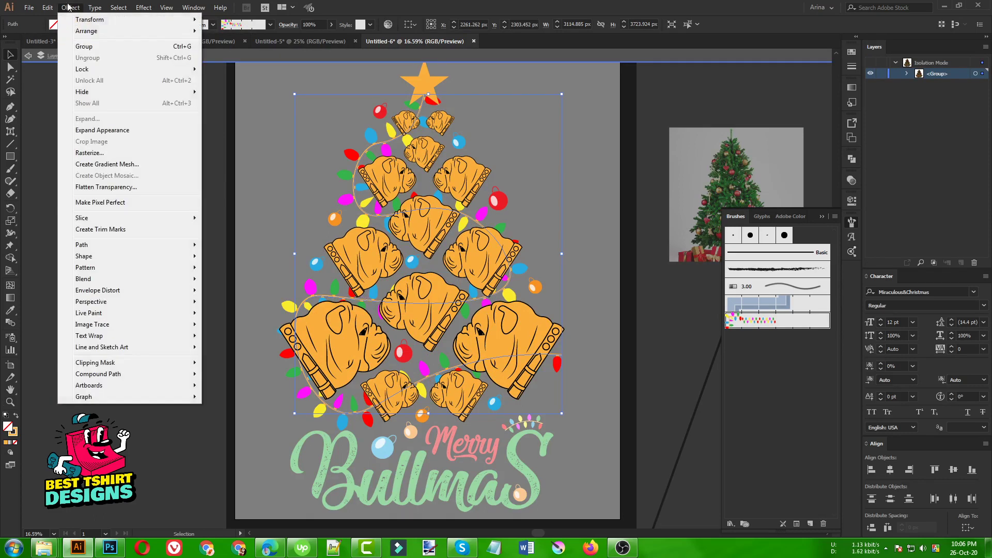
pyautogui.click(95, 130)
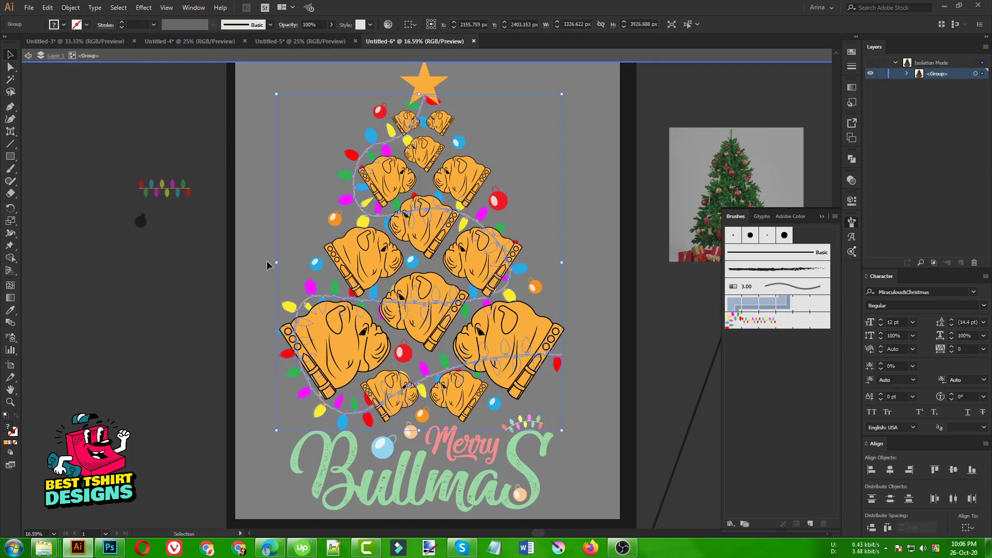
# - Offset the bulldog heads' paths by 10 px with miter joins and unite the result into solid head silhouettes
pyautogui.click(401, 279)
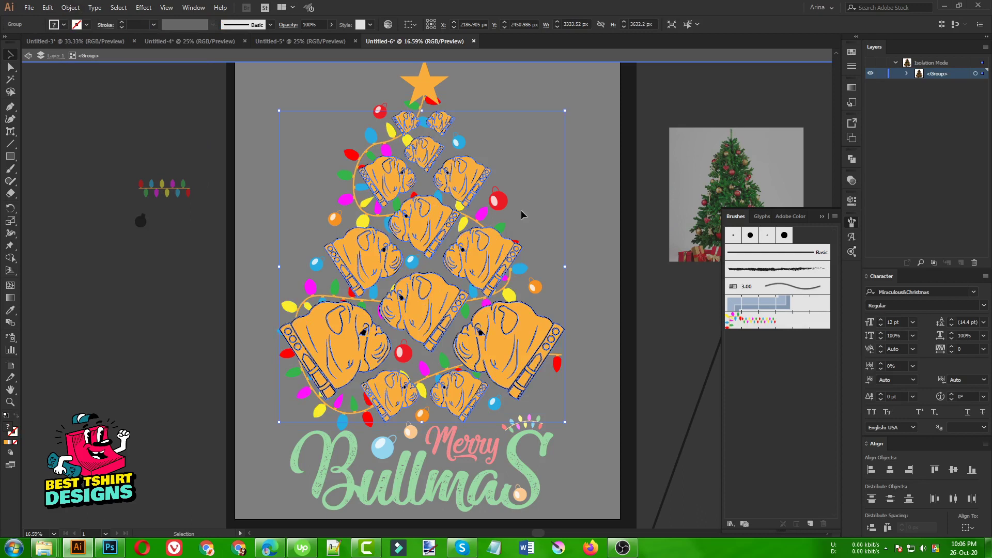
pyautogui.click(70, 8)
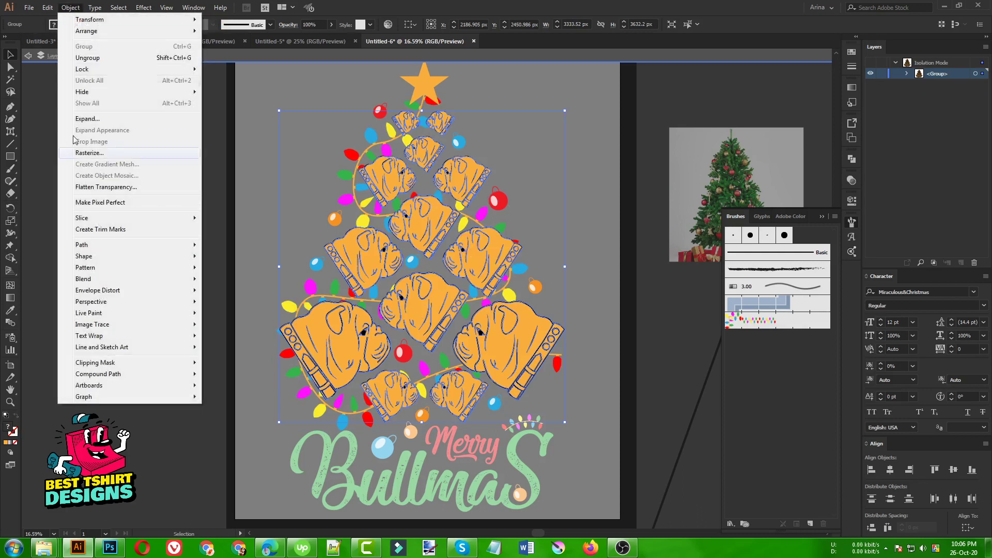
pyautogui.moveTo(134, 244)
pyautogui.click(234, 283)
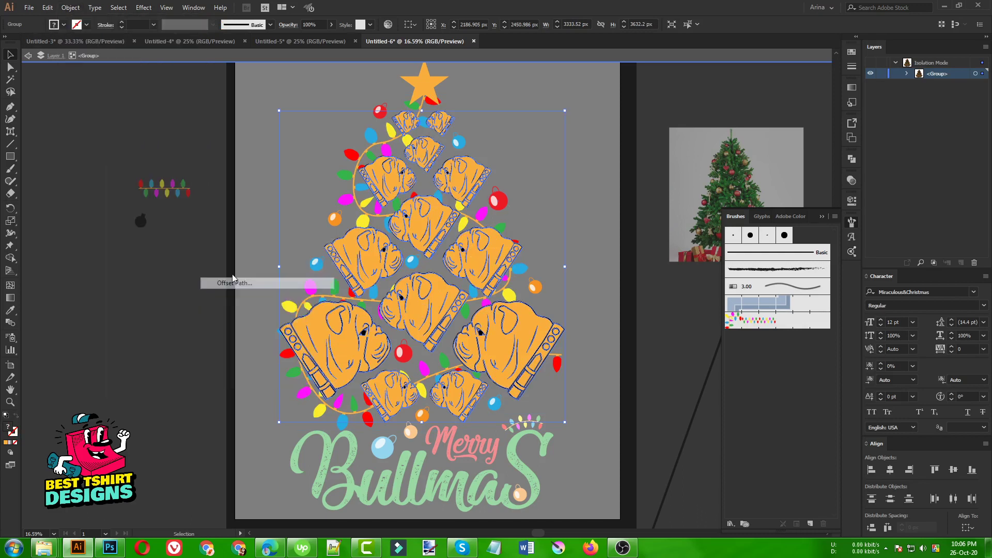
pyautogui.click(66, 146)
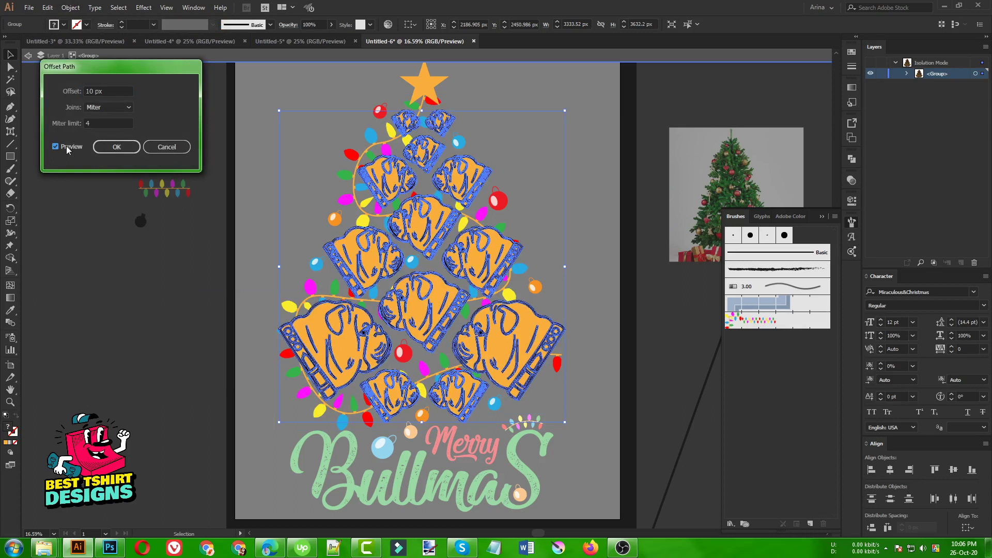
pyautogui.click(116, 148)
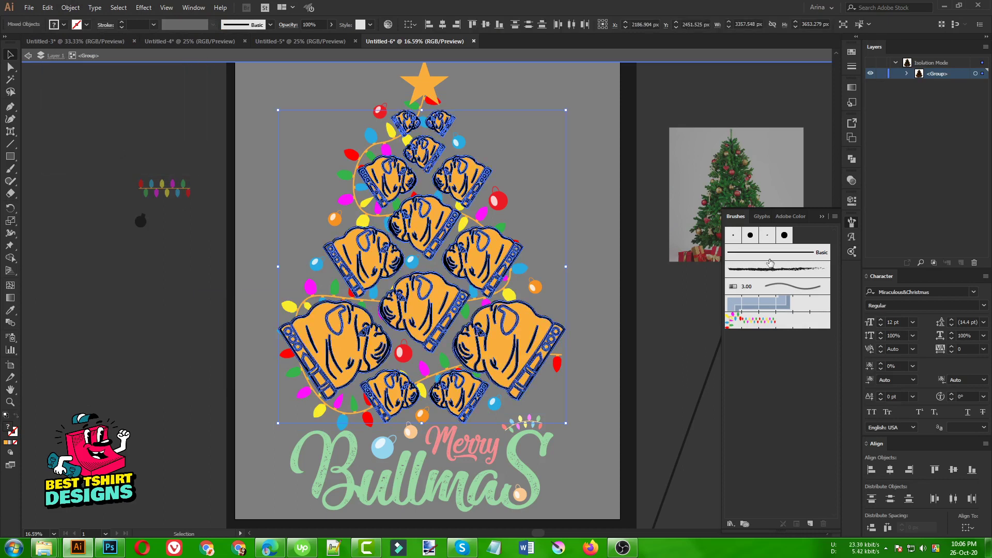
pyautogui.click(851, 161)
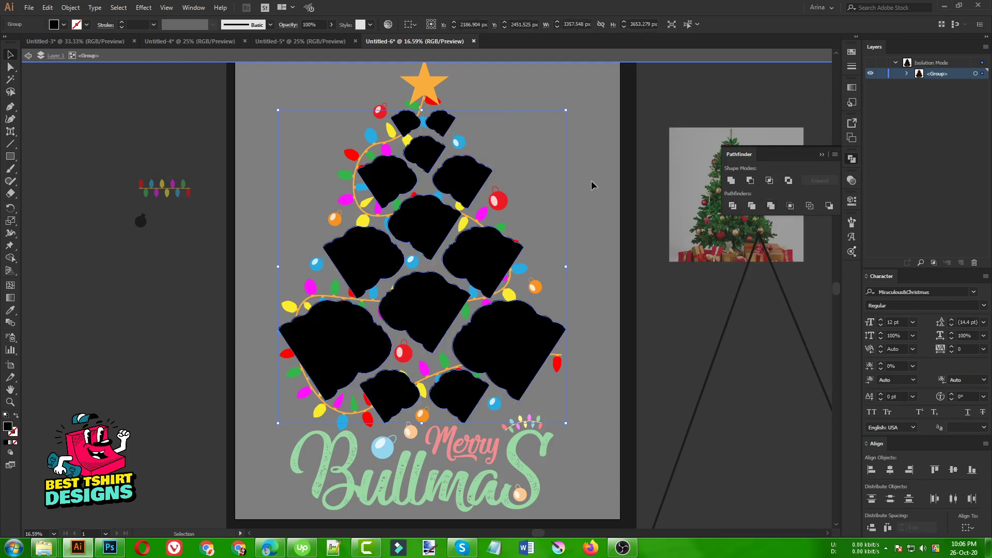
# - Cut the head silhouettes and paste them in place into an opacity mask on the light string, with clipping off
pyautogui.hotkey('ctrl', 'x')
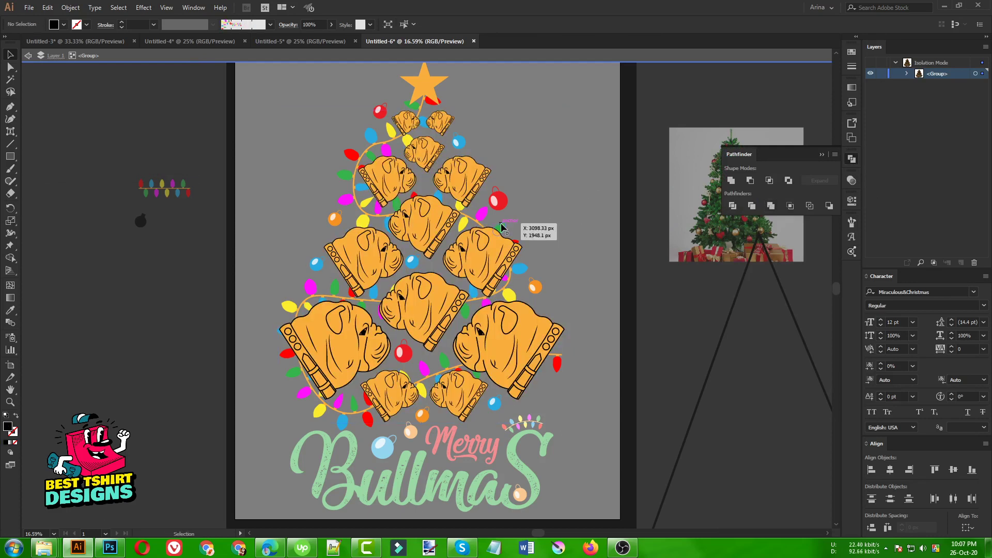
pyautogui.hotkey('ctrl', 'b')
pyautogui.click(851, 180)
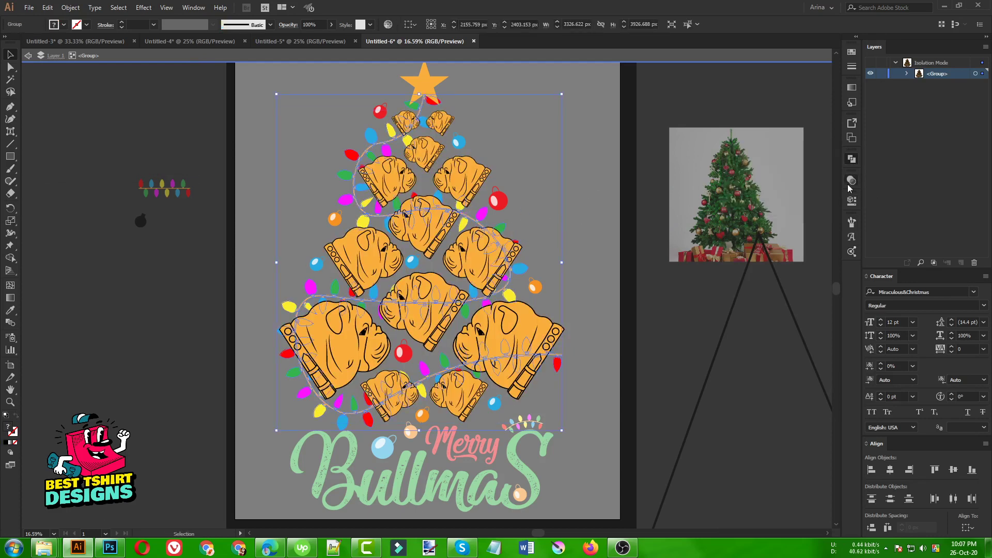
pyautogui.click(815, 208)
pyautogui.click(800, 220)
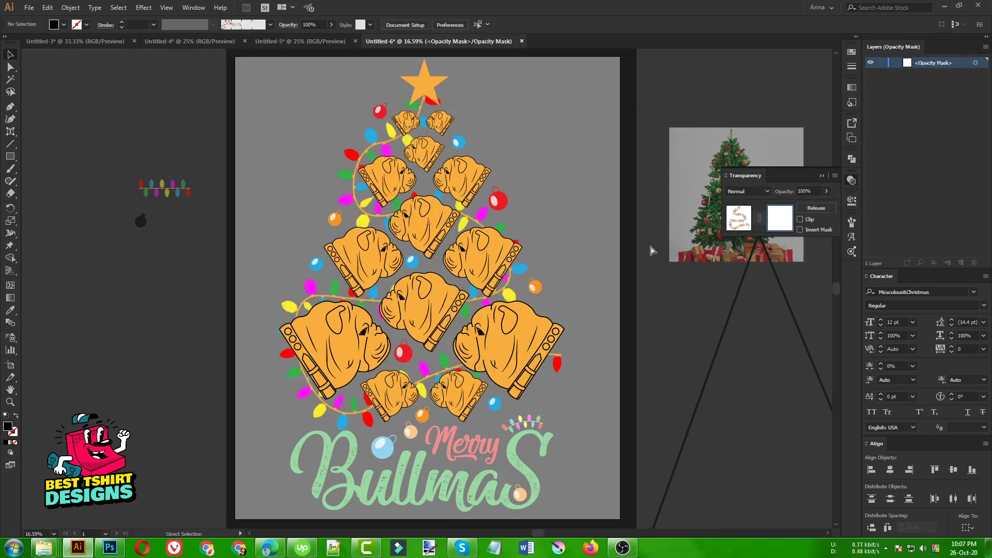
pyautogui.hotkey('ctrl', 'f')
pyautogui.click(609, 228)
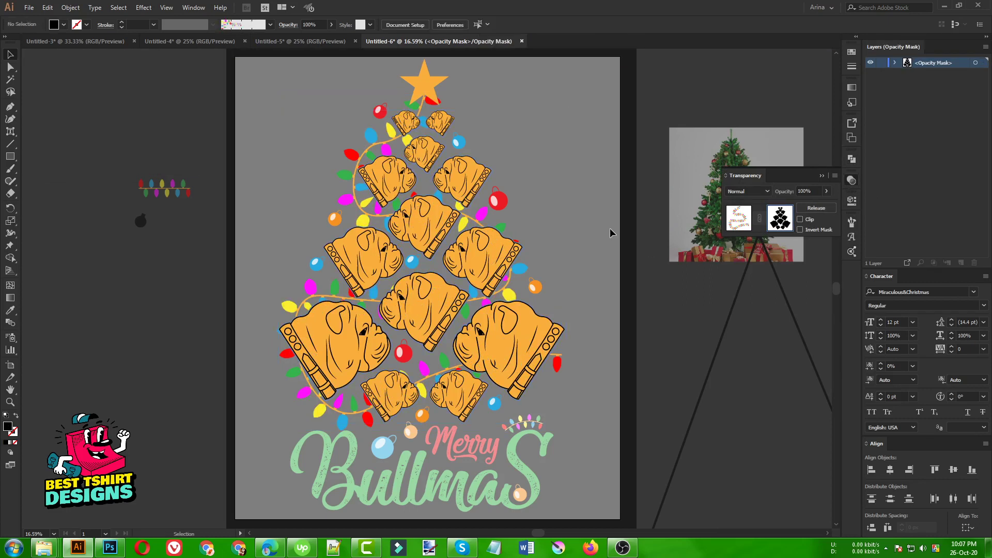
pyautogui.scroll(1, 506, 306)
pyautogui.scroll(1, 355, 307)
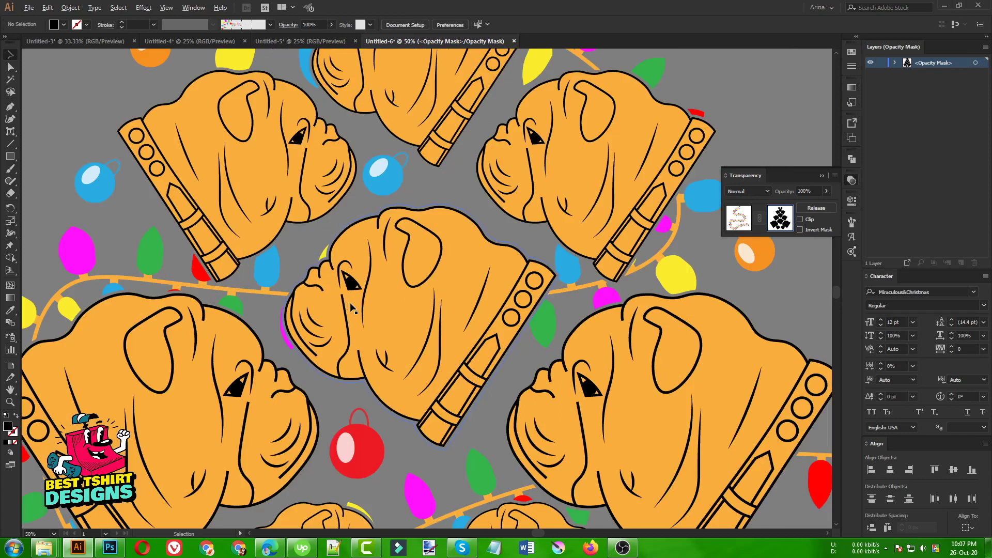
pyautogui.scroll(-1, 259, 286)
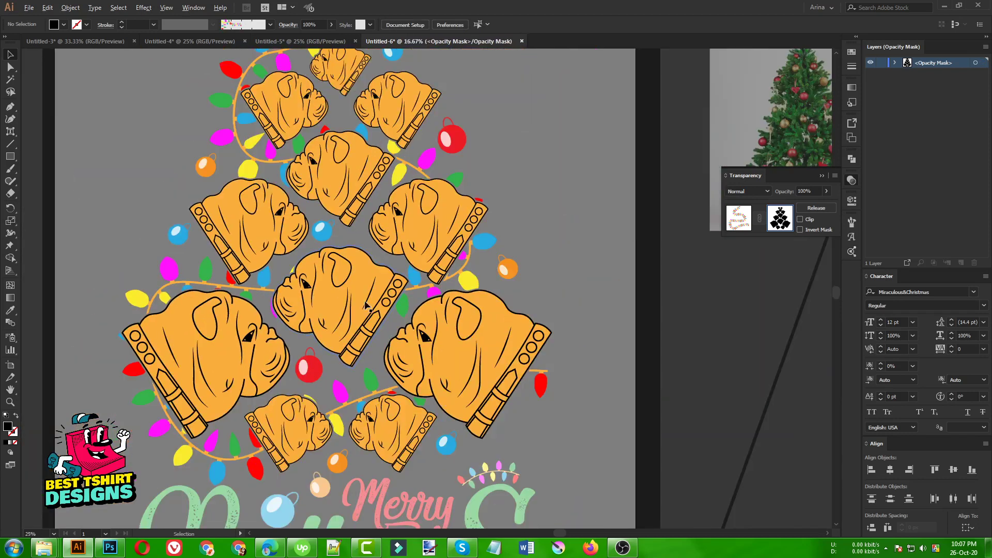
pyautogui.scroll(-1, 259, 286)
pyautogui.scroll(1, 395, 222)
pyautogui.scroll(1, 356, 141)
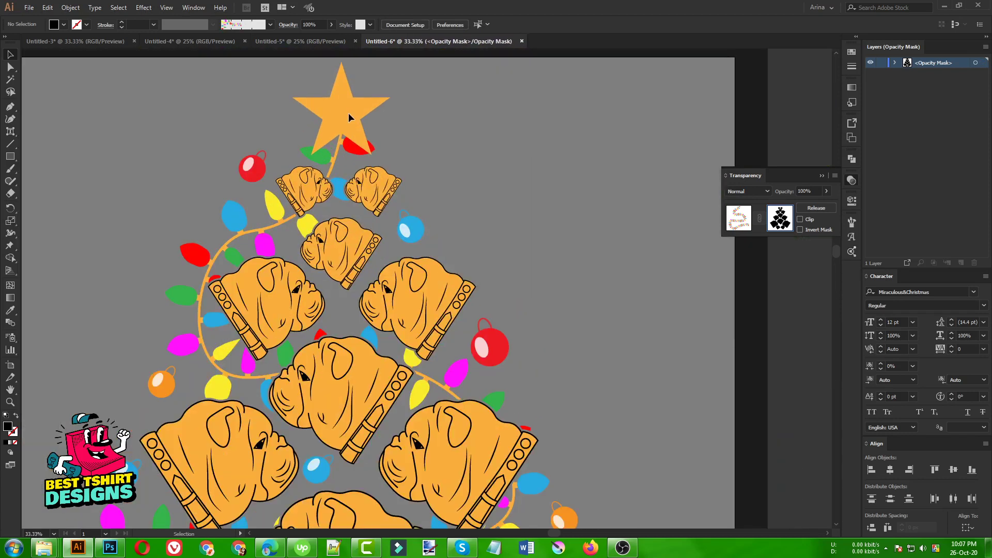
pyautogui.click(734, 217)
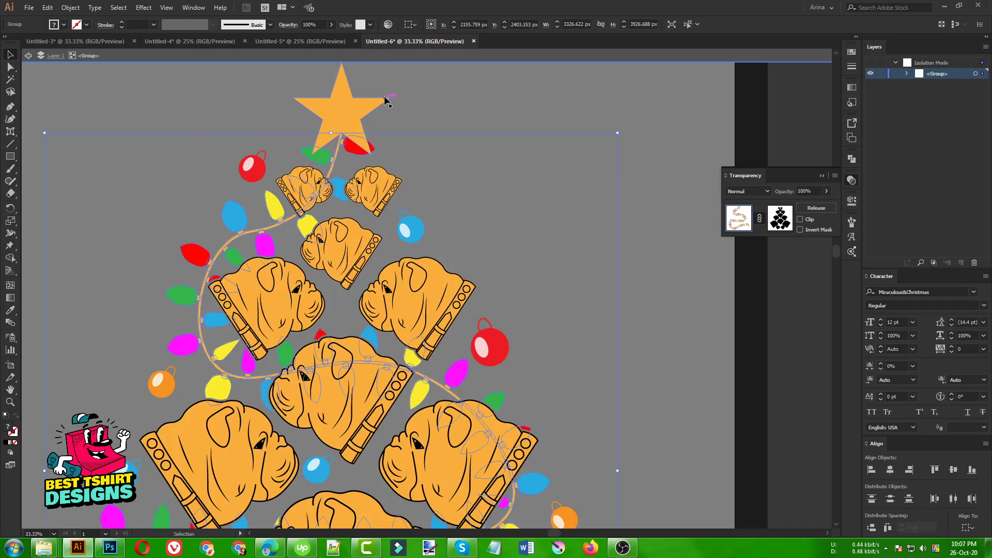
pyautogui.click(357, 103)
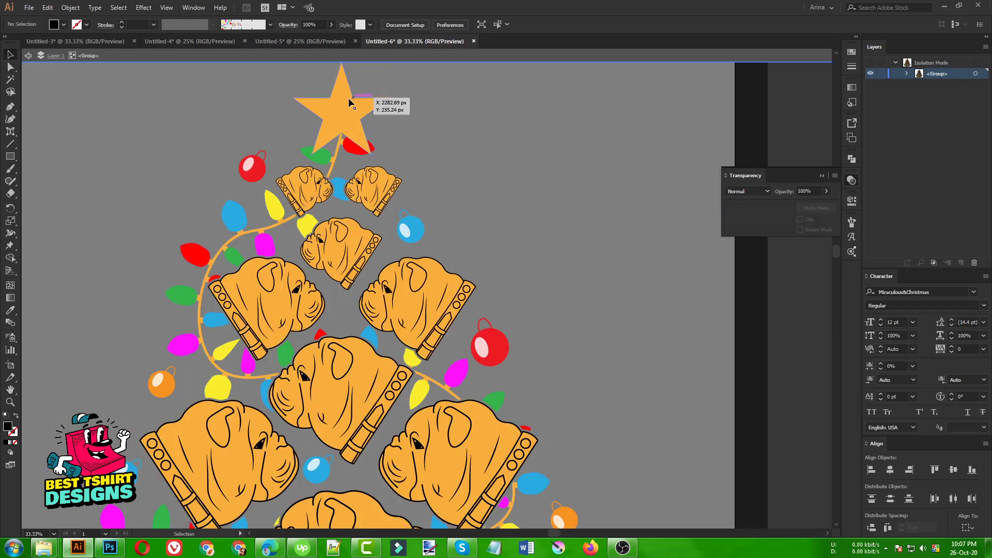
pyautogui.click(70, 8)
pyautogui.moveTo(94, 246)
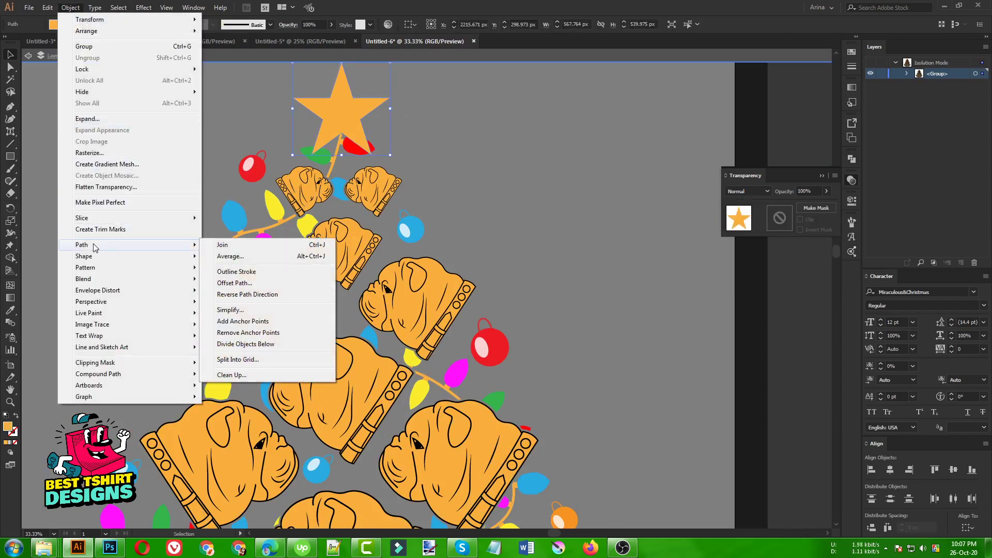
pyautogui.click(555, 235)
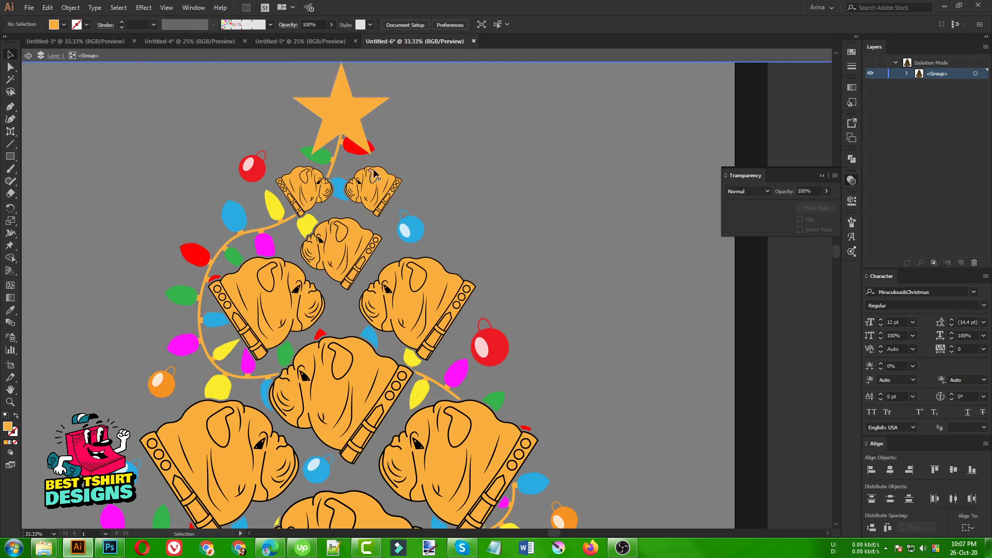
pyautogui.doubleClick(659, 221)
pyautogui.hotkey('ctrl', '-')
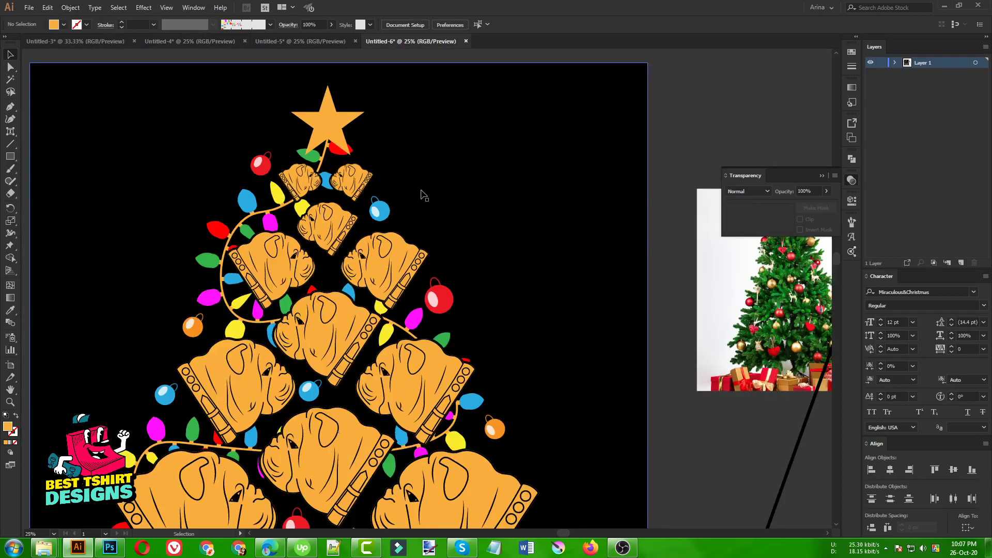
# - Raise the star at the tree's tip and shrink it to about 467 by 444 px
pyautogui.click(330, 132)
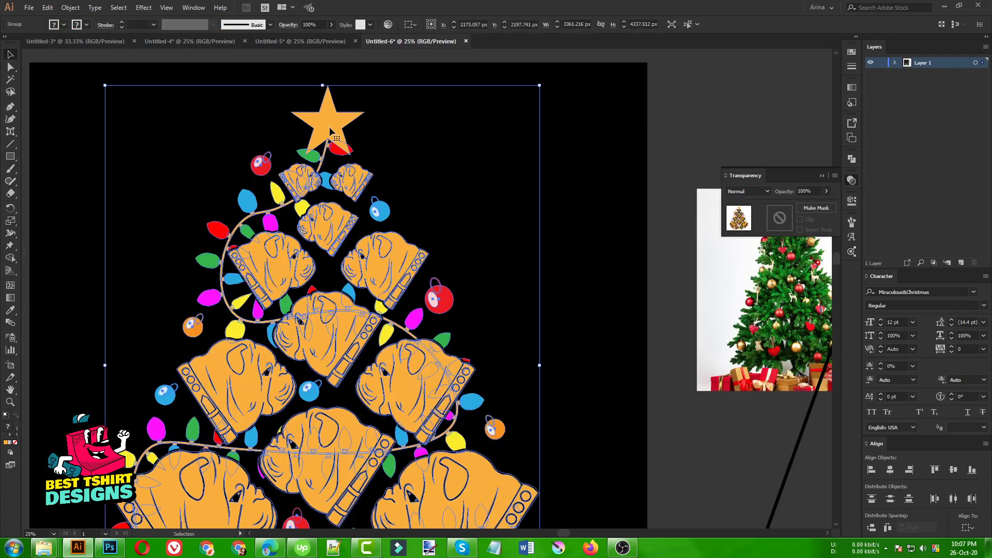
pyautogui.doubleClick(331, 132)
pyautogui.click(330, 132)
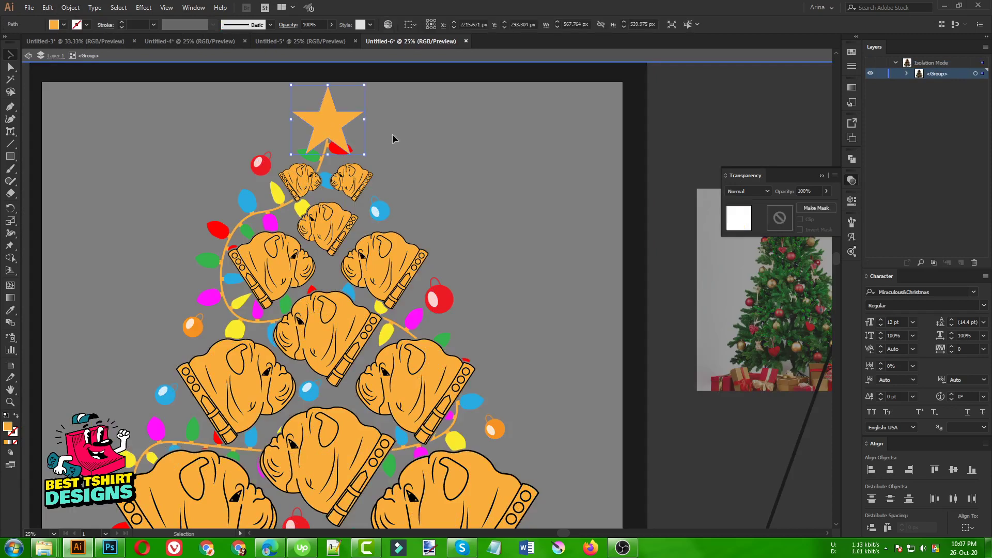
pyautogui.press('Up')
pyautogui.press('Up')
pyautogui.press('Up')
pyautogui.press('Up')
pyautogui.press('Up')
pyautogui.press('Up')
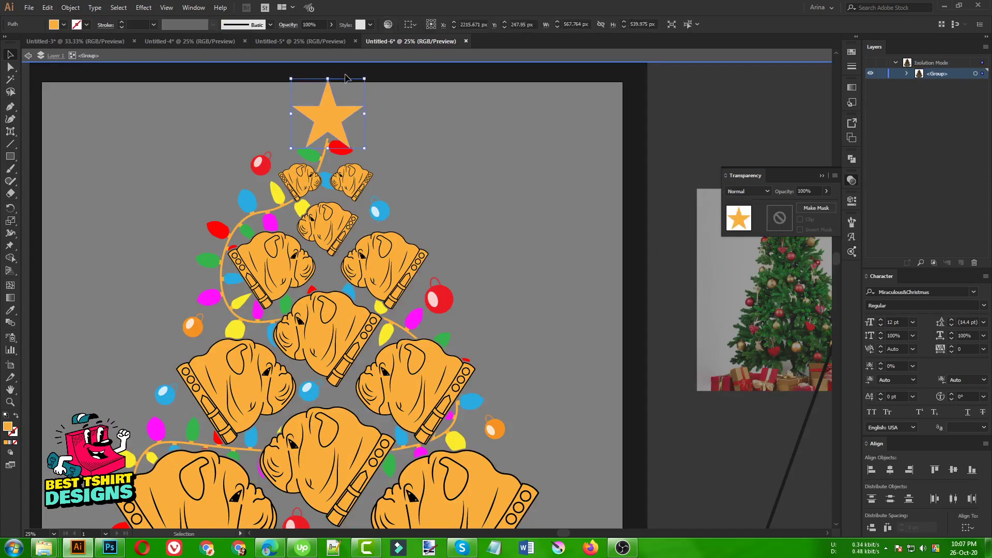
pyautogui.moveTo(330, 81); pyautogui.dragTo(331, 103)
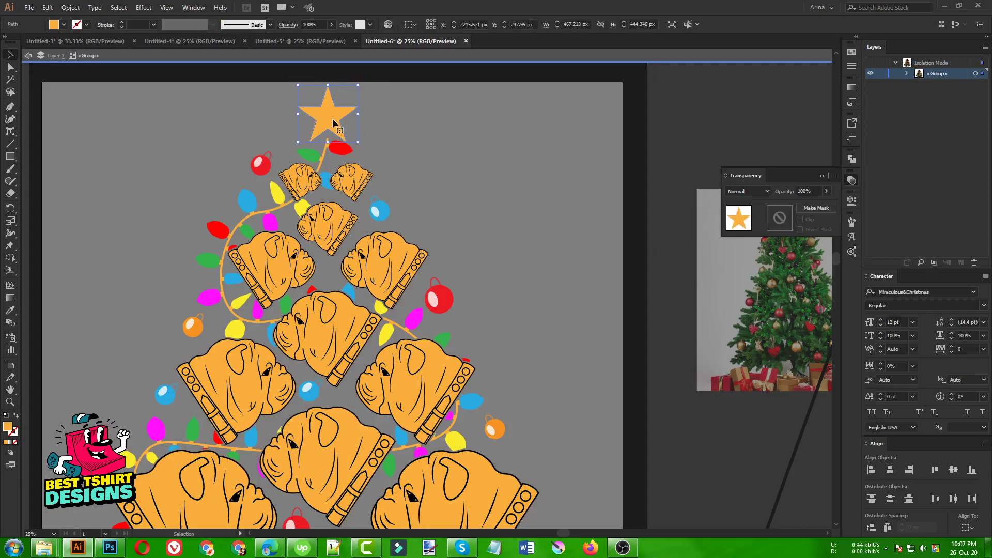
pyautogui.click(418, 139)
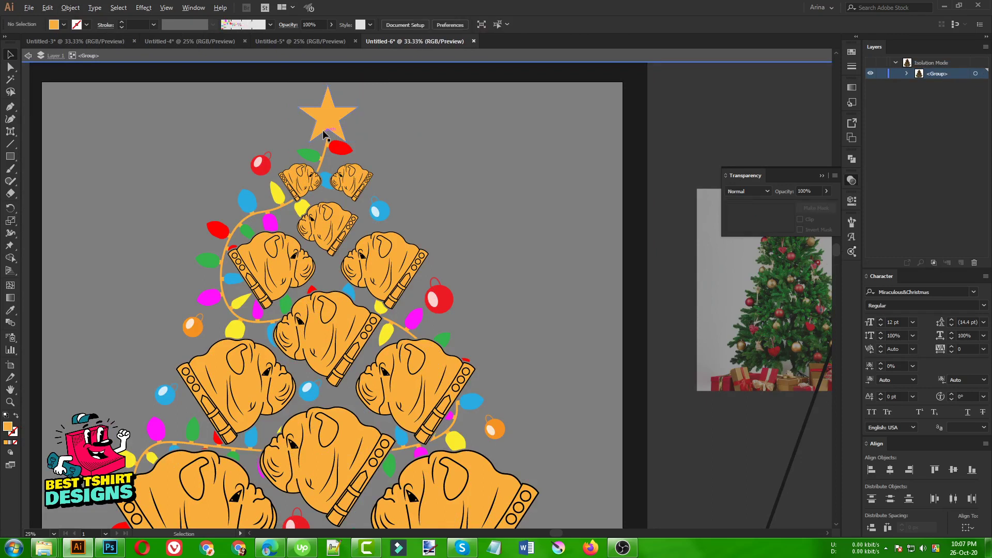
# - Move the anchor points at the light wire's upper end up and right until the wire meets the star
pyautogui.scroll(3, 326, 135)
pyautogui.press('a')
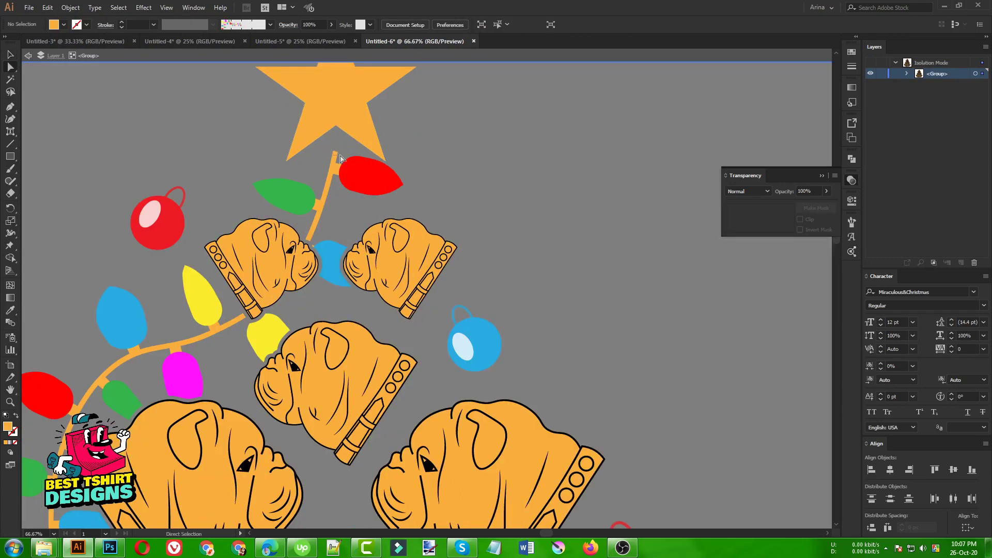
pyautogui.click(336, 155)
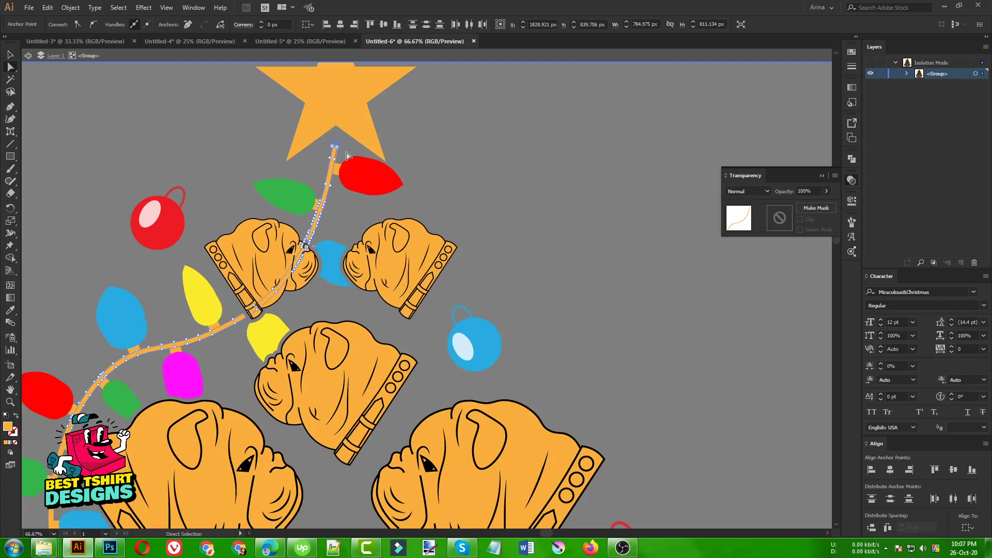
pyautogui.press('Up')
pyautogui.press('Up')
pyautogui.press('Up')
pyautogui.press('Up')
pyautogui.press('Up')
pyautogui.press('Up')
pyautogui.press('Up')
pyautogui.press('Right')
pyautogui.press('Right')
pyautogui.press('Right')
pyautogui.press('Right')
pyautogui.press('Right')
pyautogui.press('Right')
pyautogui.press('Right')
pyautogui.press('Right')
pyautogui.click(443, 156)
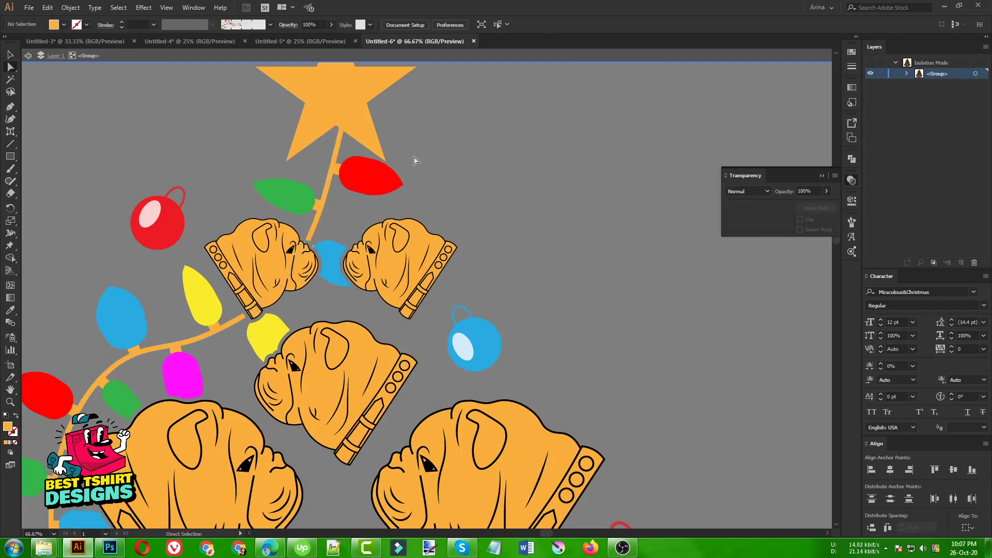
# - Nudge the star slightly to the right over the wire's end and leave the tree group's isolation mode
pyautogui.hotkey('ctrl', '-')
pyautogui.click(355, 142)
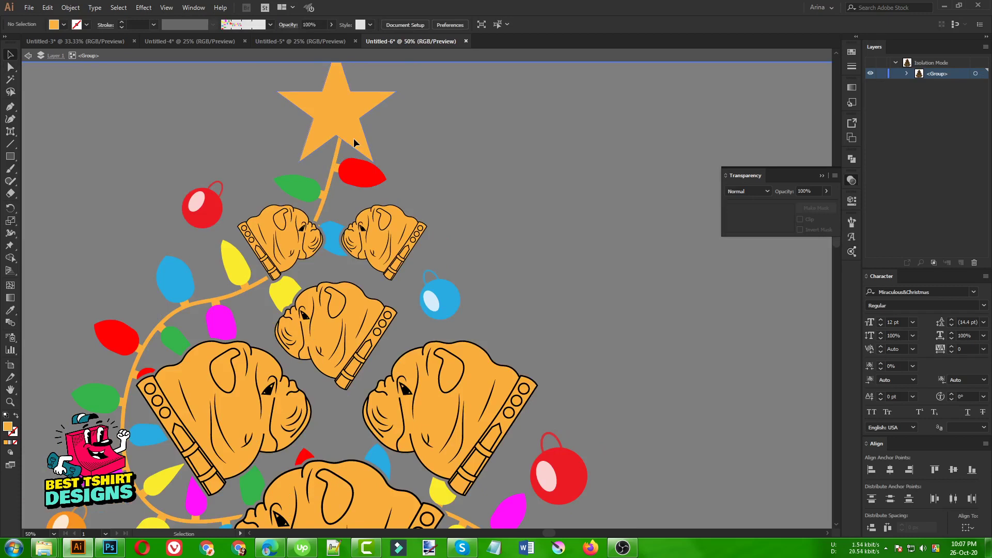
pyautogui.moveTo(355, 142); pyautogui.dragTo(356, 140)
pyautogui.doubleClick(420, 156)
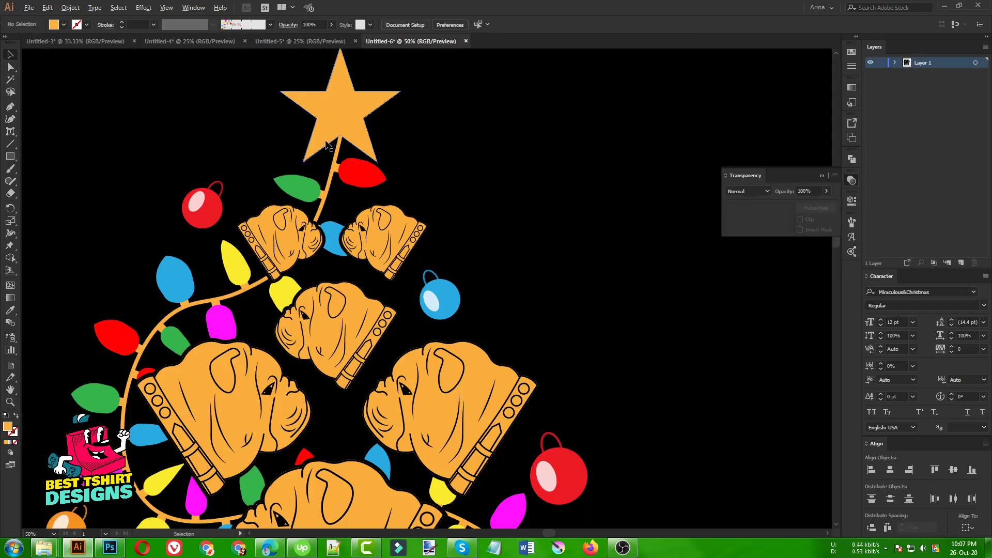
# - Examine the whole bulldog tree and caption composition against the black background
pyautogui.scroll(-2, 325, 140)
pyautogui.scroll(-1, 351, 155)
pyautogui.scroll(-2, 356, 207)
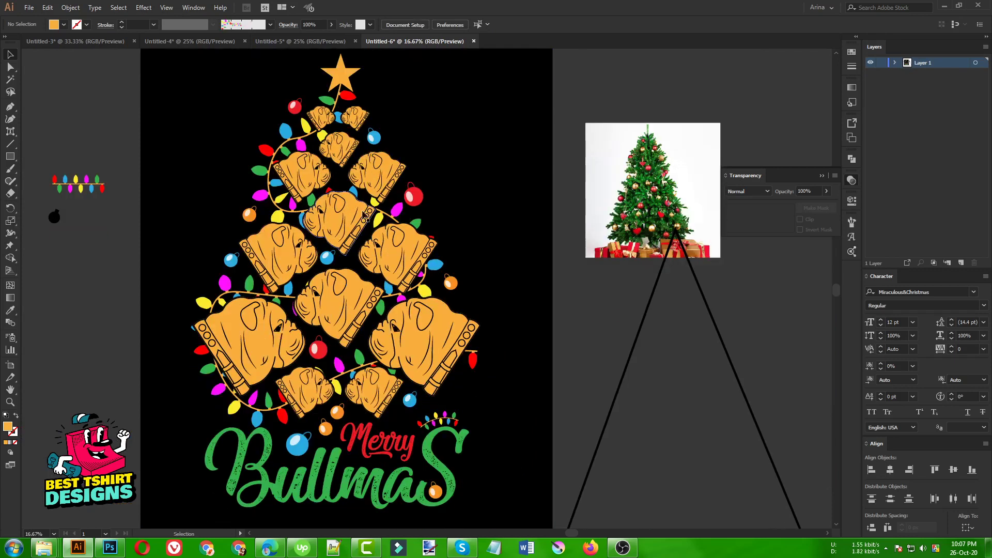
pyautogui.scroll(-1, 360, 227)
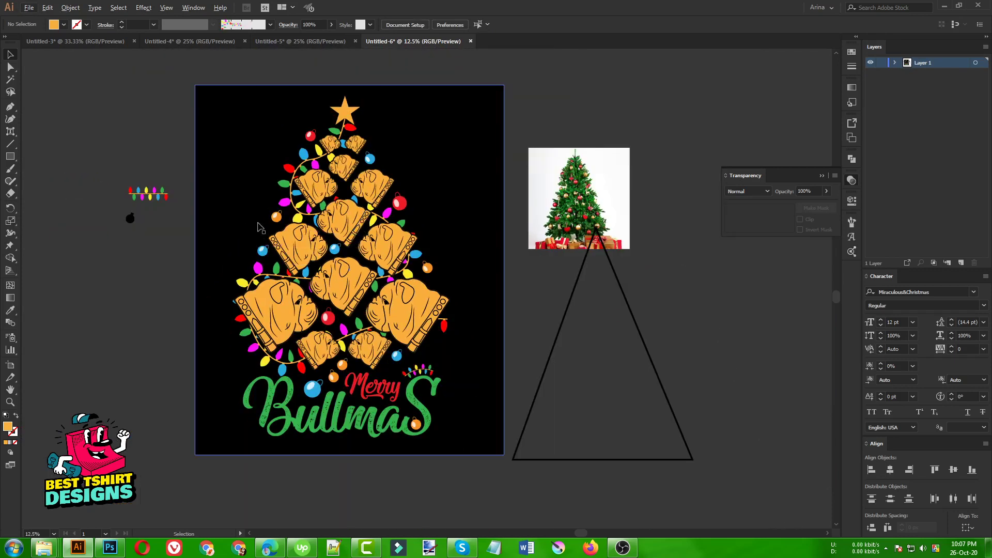
pyautogui.click(11, 402)
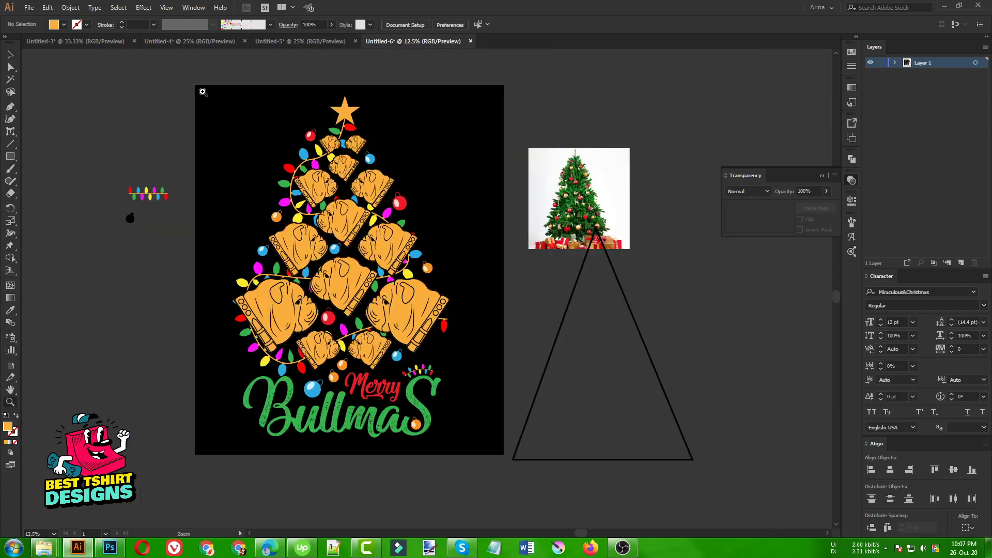
pyautogui.moveTo(203, 92); pyautogui.dragTo(475, 454)
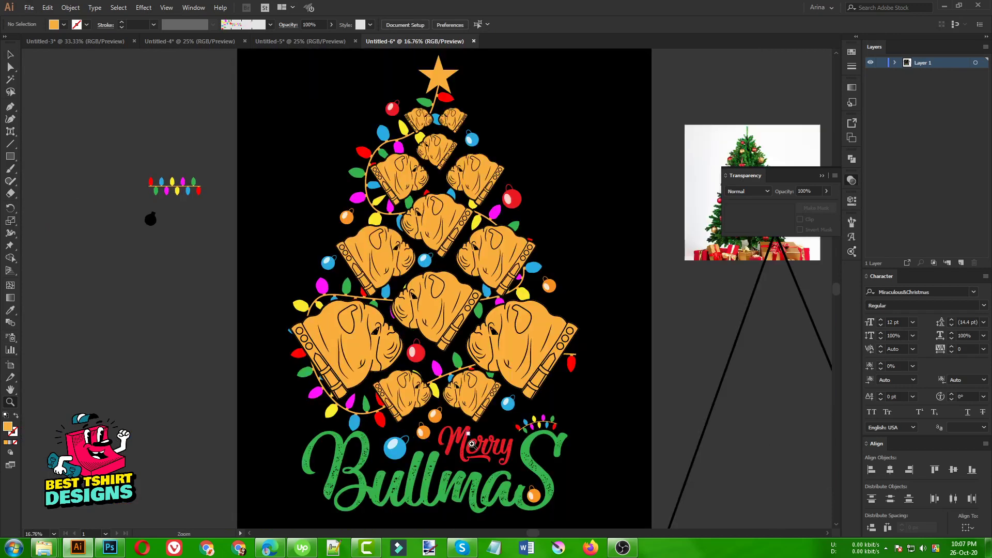
pyautogui.click(12, 55)
pyautogui.click(851, 180)
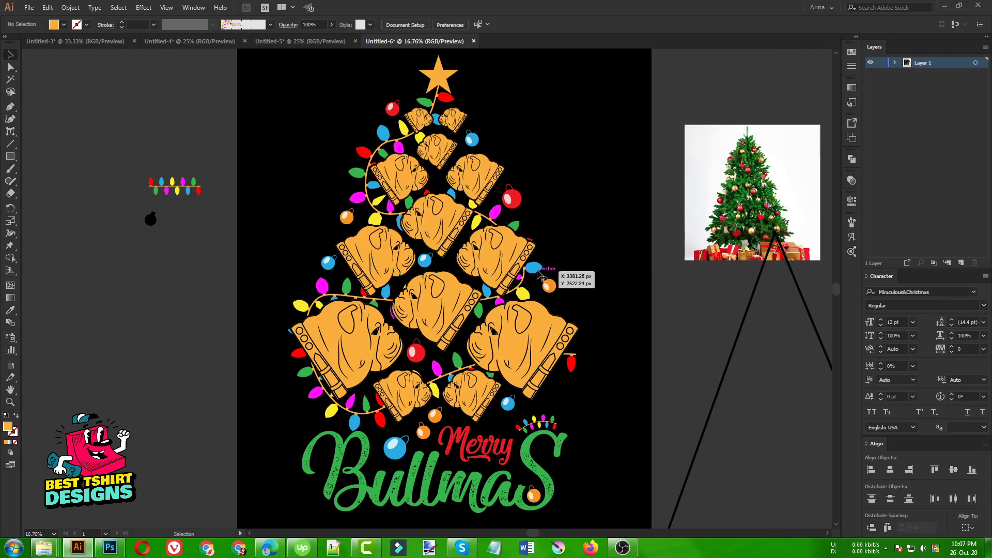
pyautogui.press('space')
pyautogui.moveTo(677, 347); pyautogui.dragTo(761, 350)
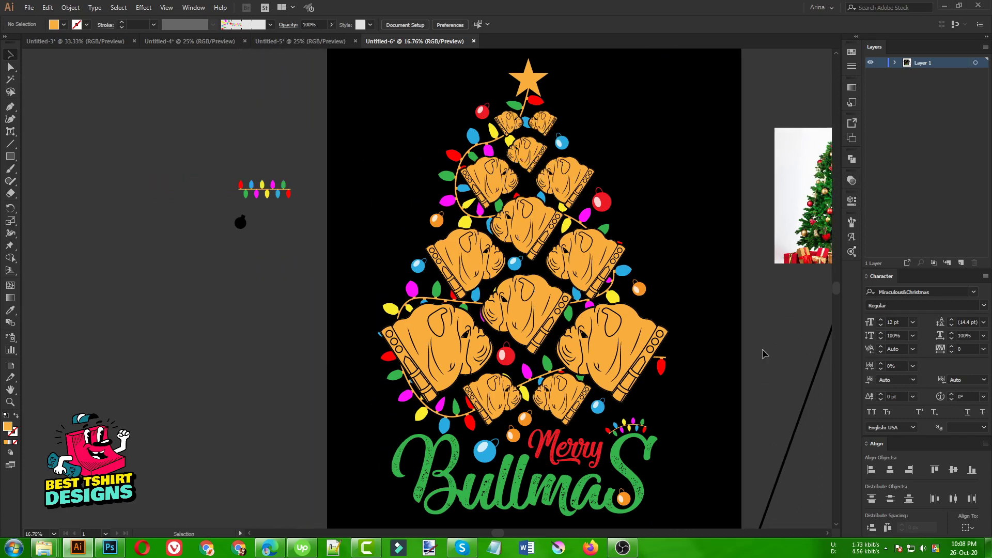